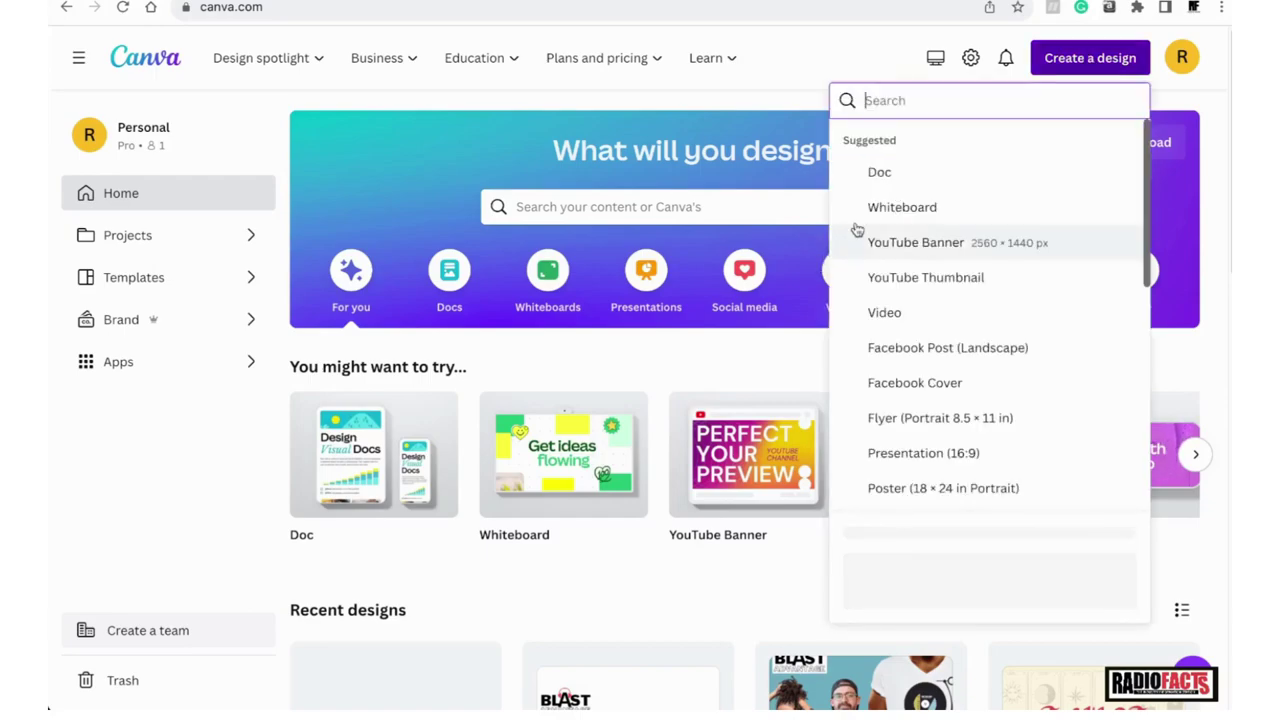
- Start a custom-size design and change its measurement unit from pixels to inches
{"action": "left_click", "coordinate": [1090, 60]}
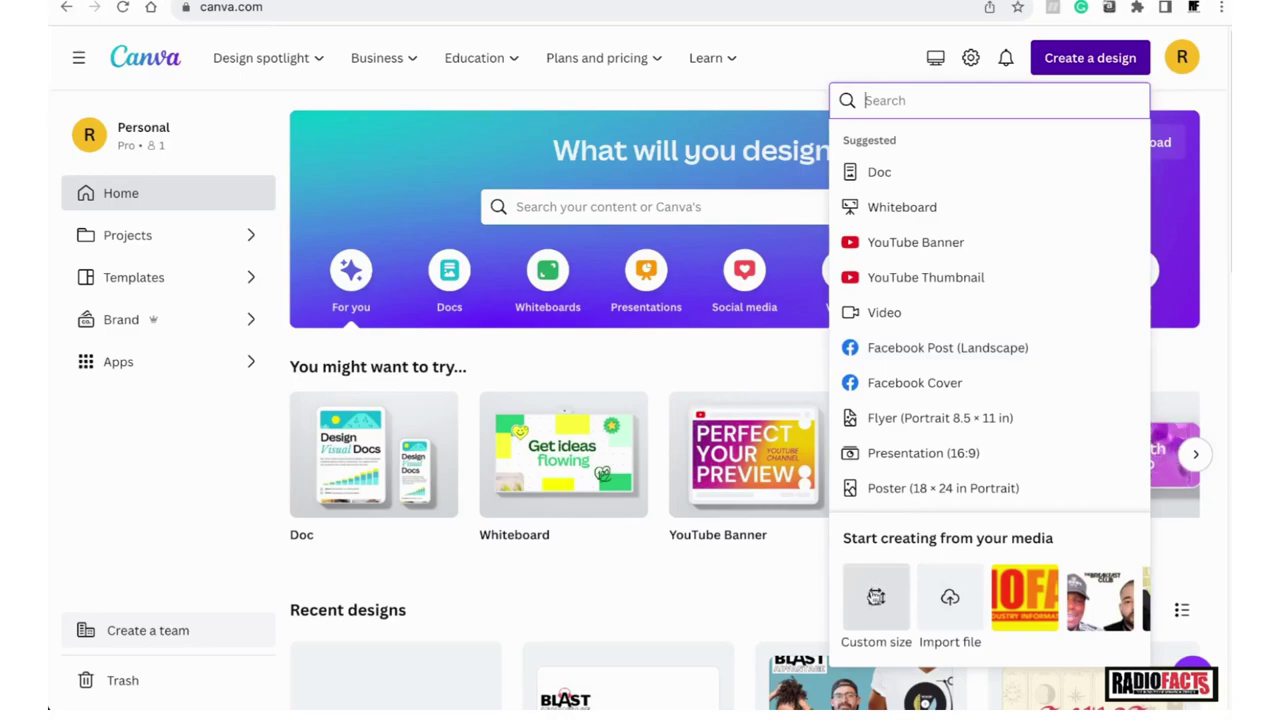
{"action": "left_click", "coordinate": [876, 597]}
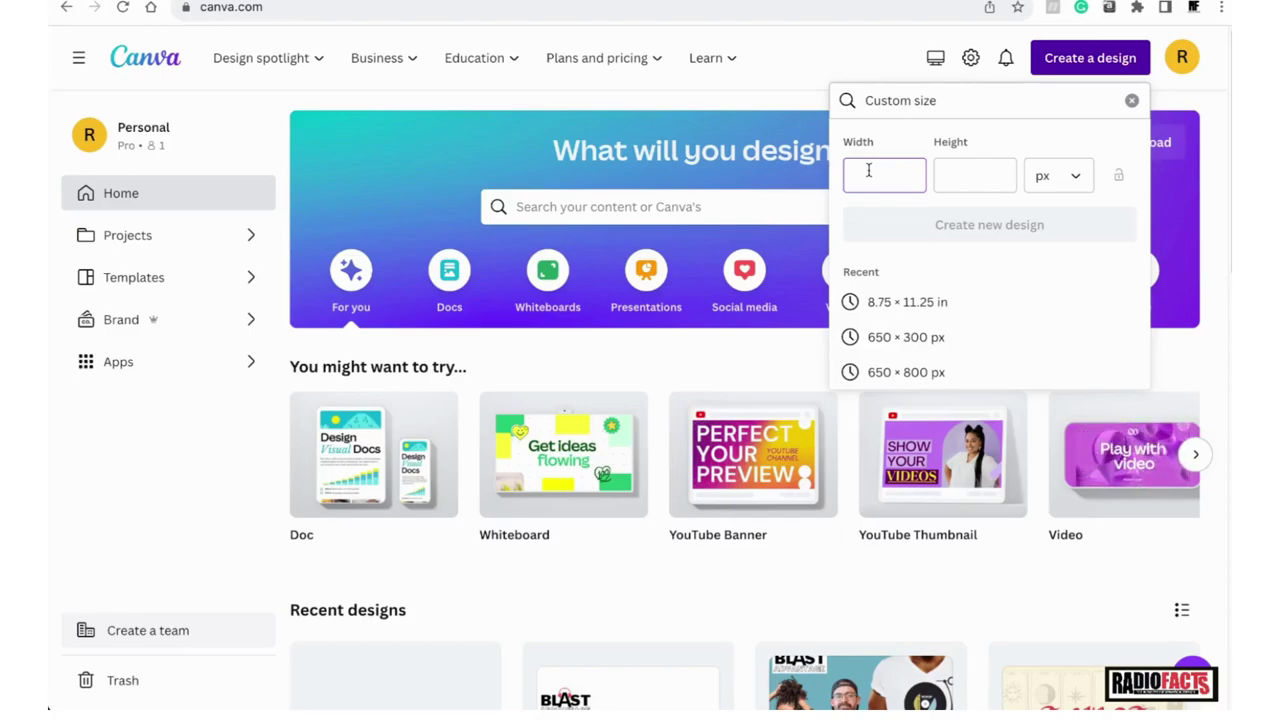
{"action": "type", "text": "8"}
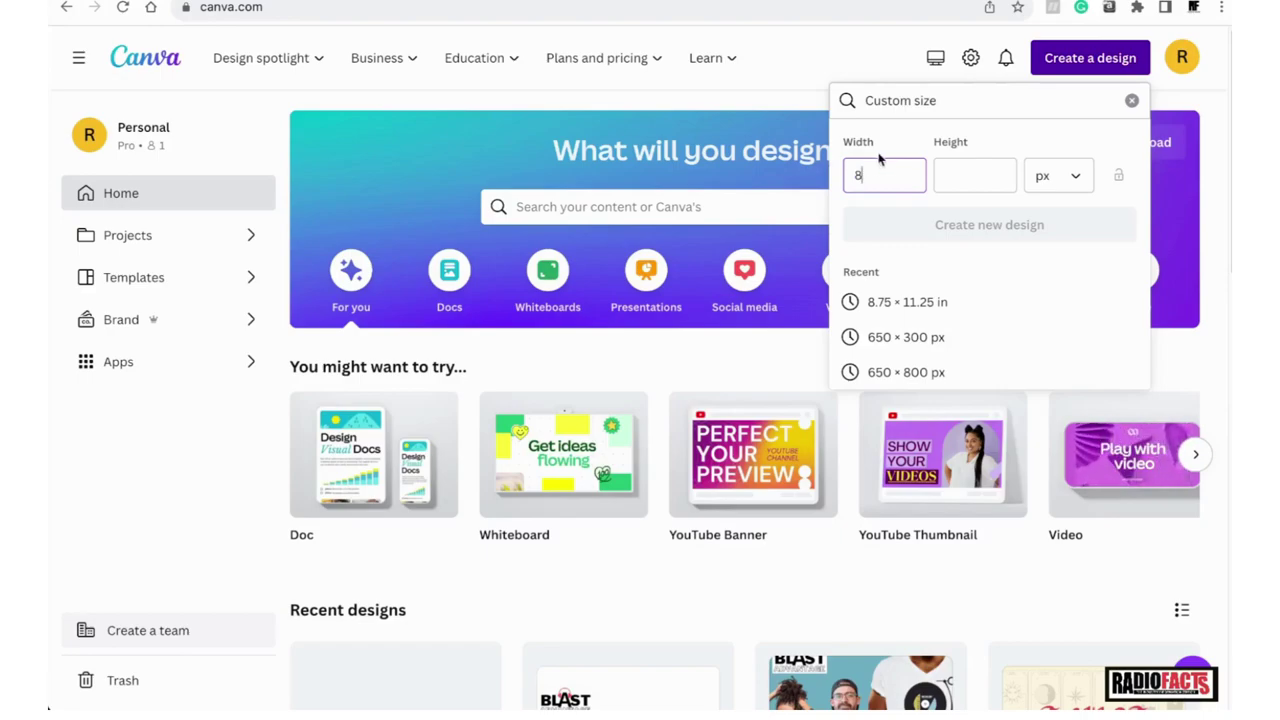
{"action": "left_click", "coordinate": [1045, 177]}
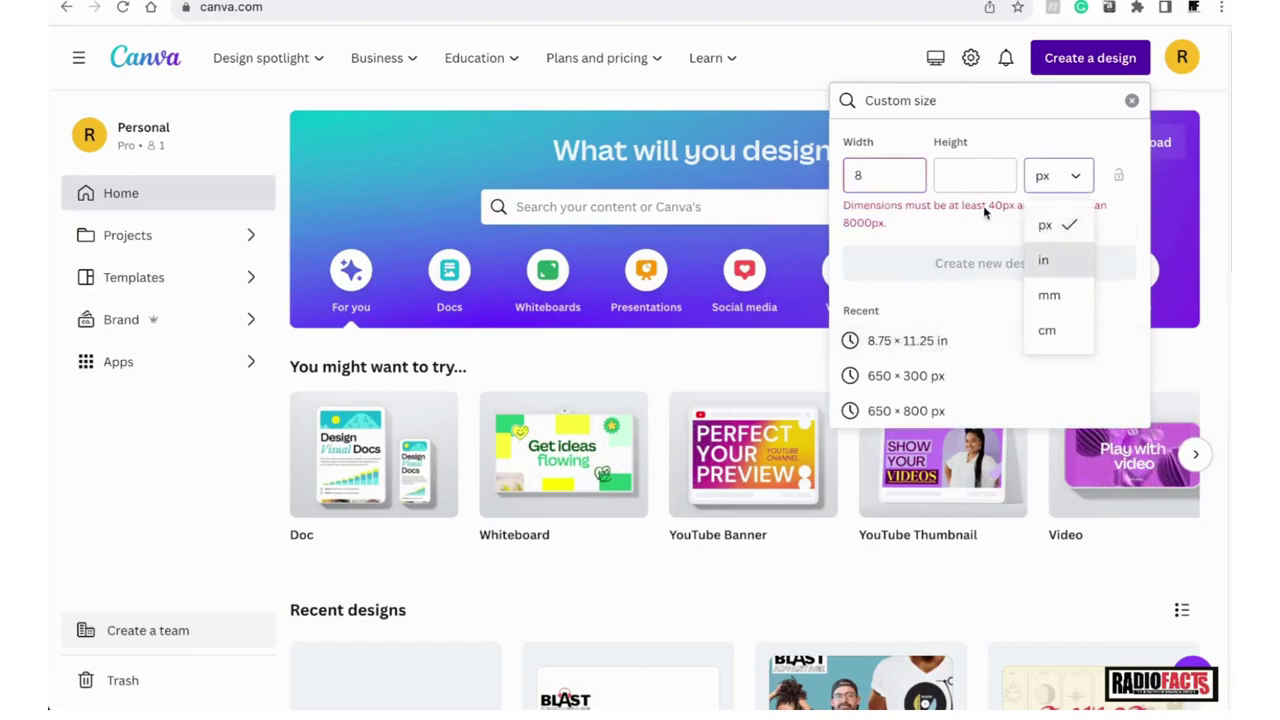
{"action": "left_click", "coordinate": [1082, 176]}
{"action": "left_click", "coordinate": [1076, 177]}
{"action": "left_click", "coordinate": [1050, 262]}
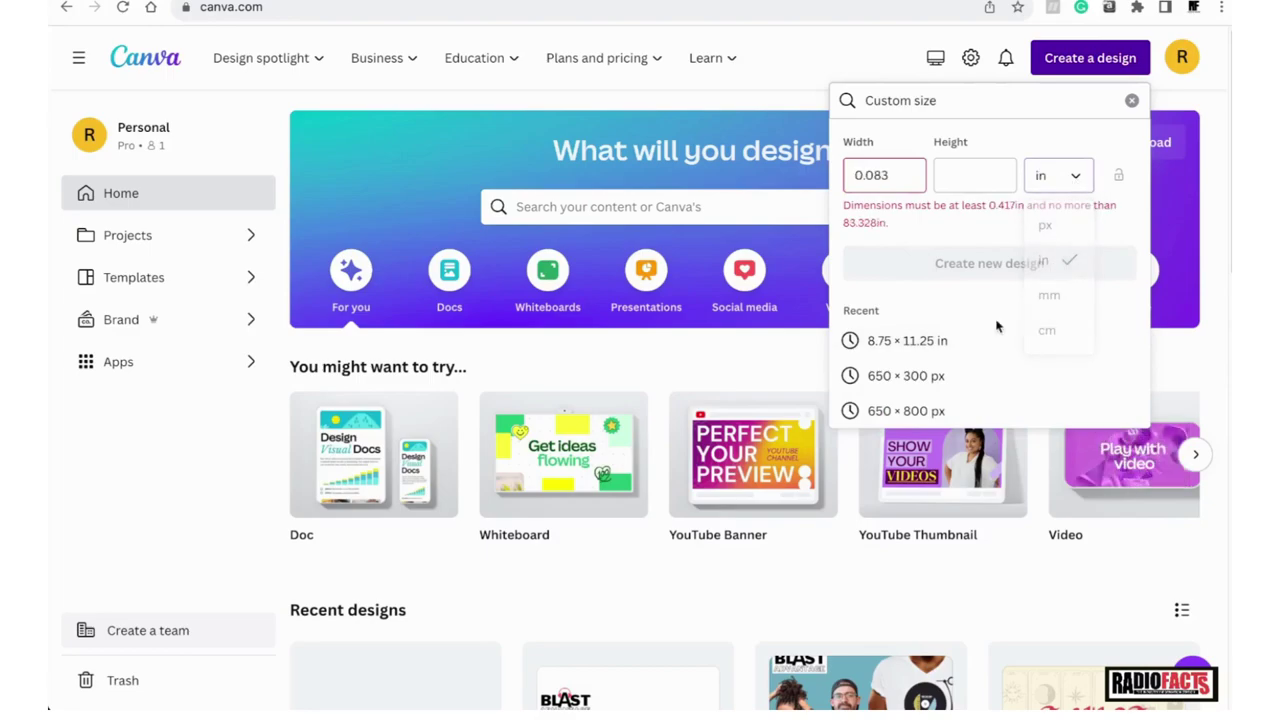
- Set the custom size to 8.75 in wide by 11.25 in high and create the design
{"action": "left_click", "coordinate": [893, 175]}
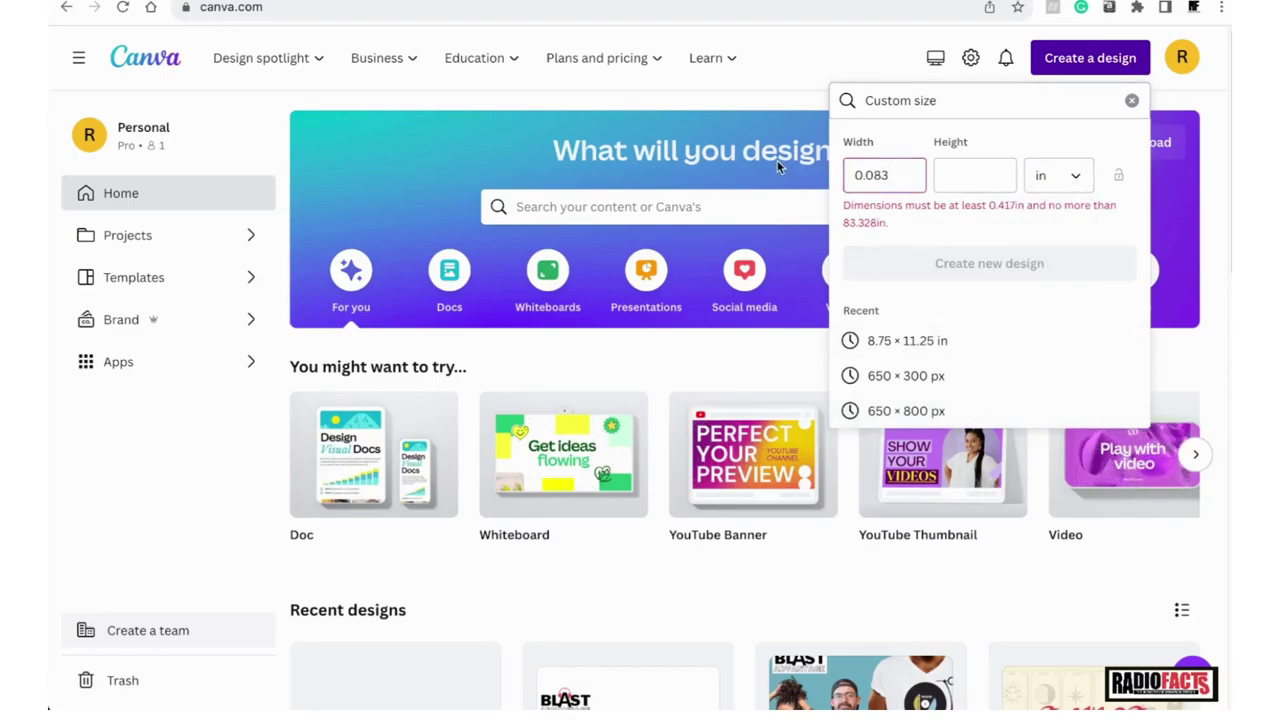
{"action": "key", "text": "BackSpace"}
{"action": "key", "text": "BackSpace"}
{"action": "key", "text": "BackSpace"}
{"action": "key", "text": "BackSpace"}
{"action": "key", "text": "BackSpace"}
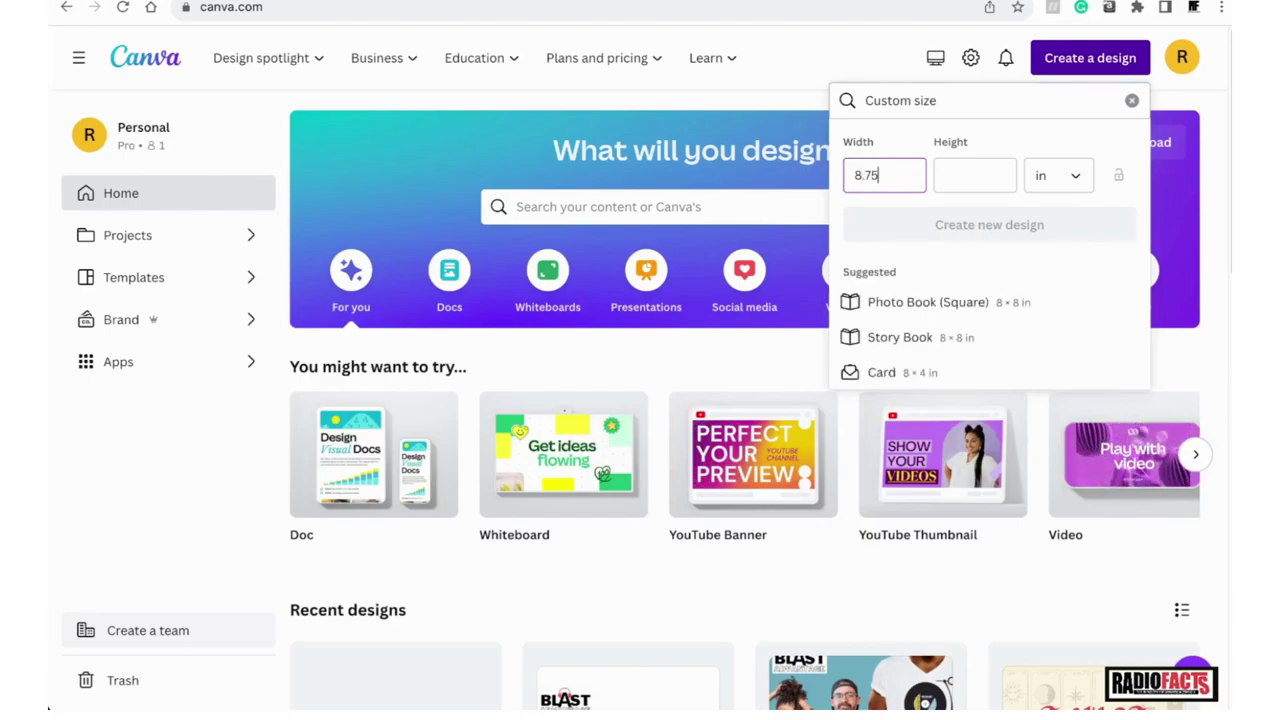
{"action": "key", "text": "Tab"}
{"action": "type", "text": "11"}
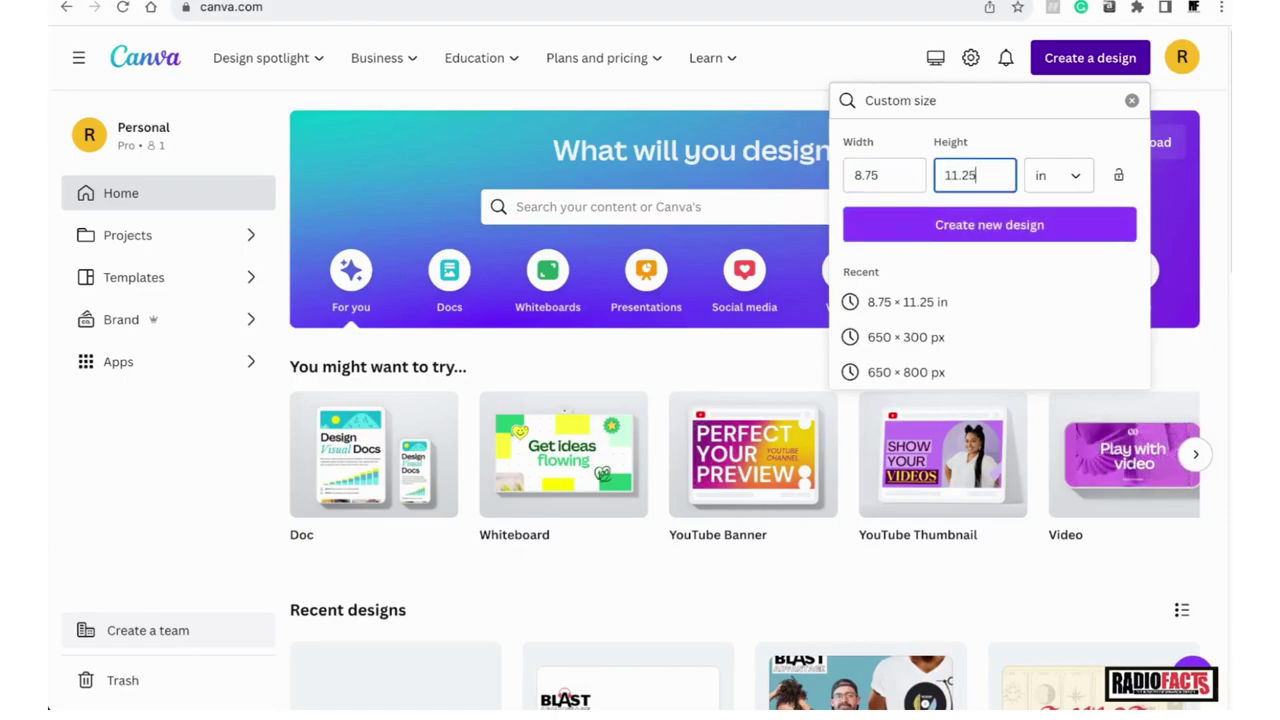
{"action": "left_click", "coordinate": [955, 228]}
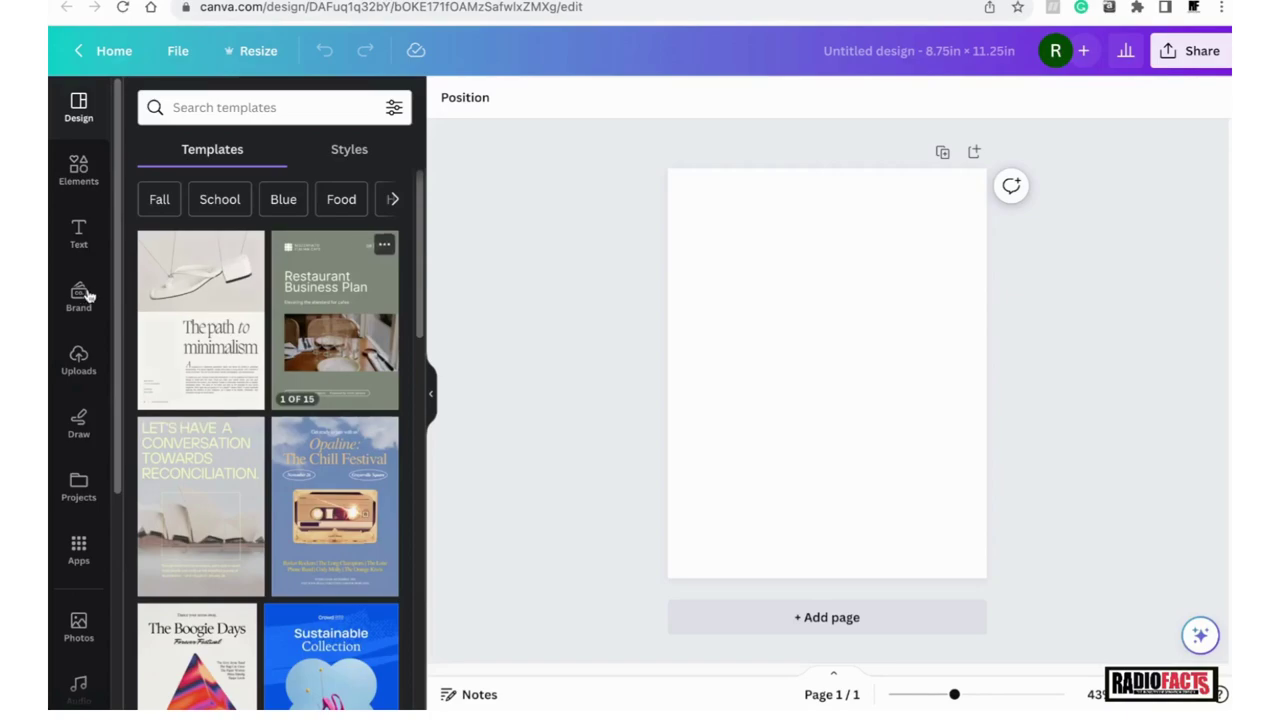
- Insert the uploaded RadioFacts logo and move it to the top of the page
{"action": "left_click", "coordinate": [79, 170]}
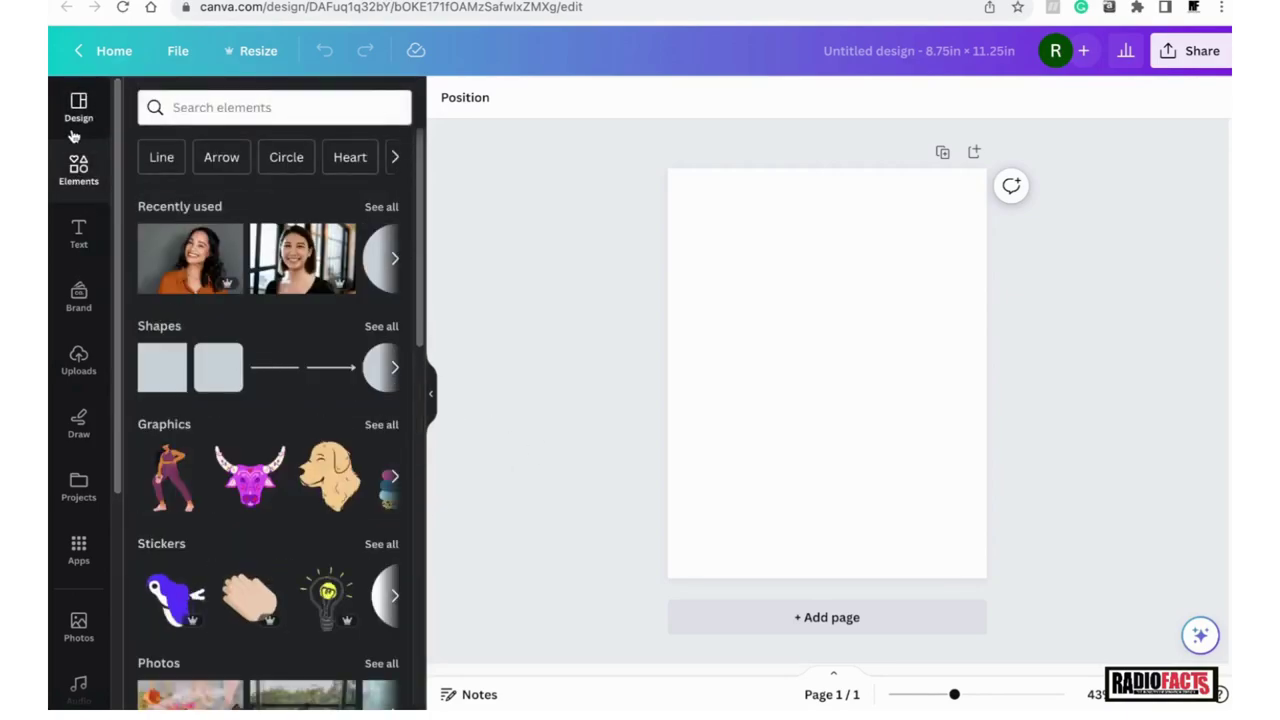
{"action": "left_click", "coordinate": [79, 360]}
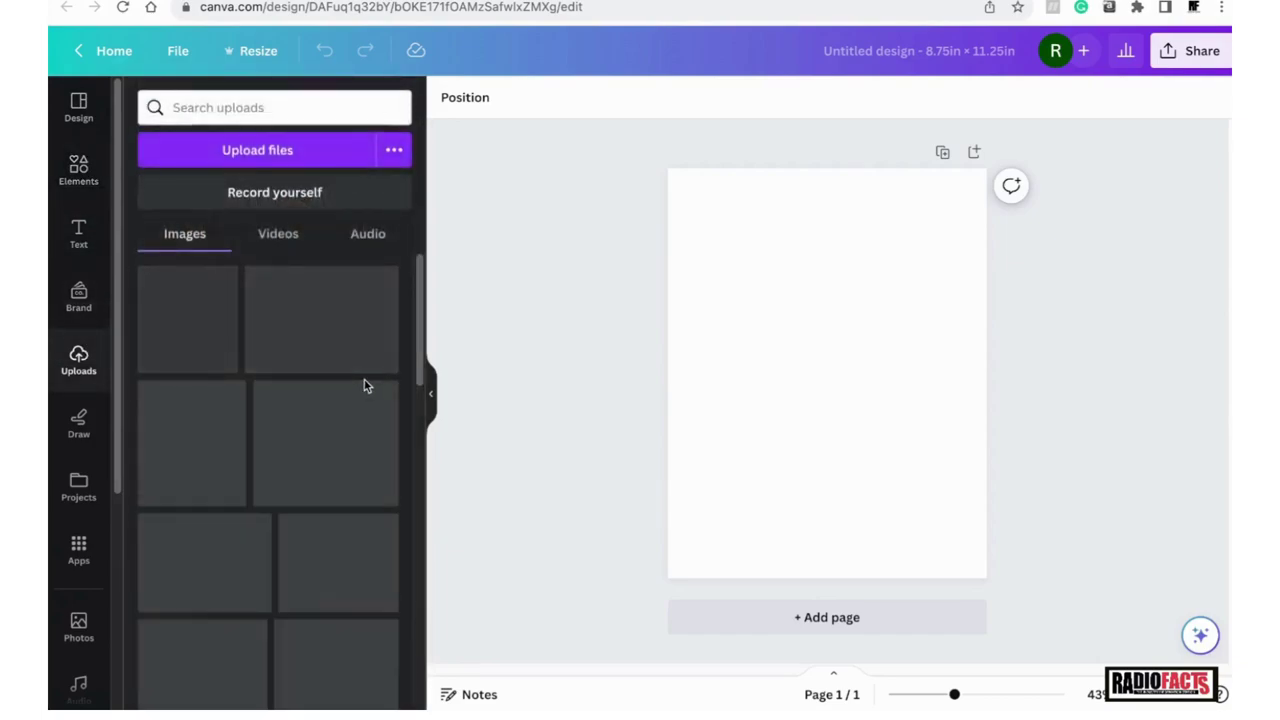
{"action": "scroll", "coordinate": [362, 372], "scroll_direction": "down", "scroll_amount": 5}
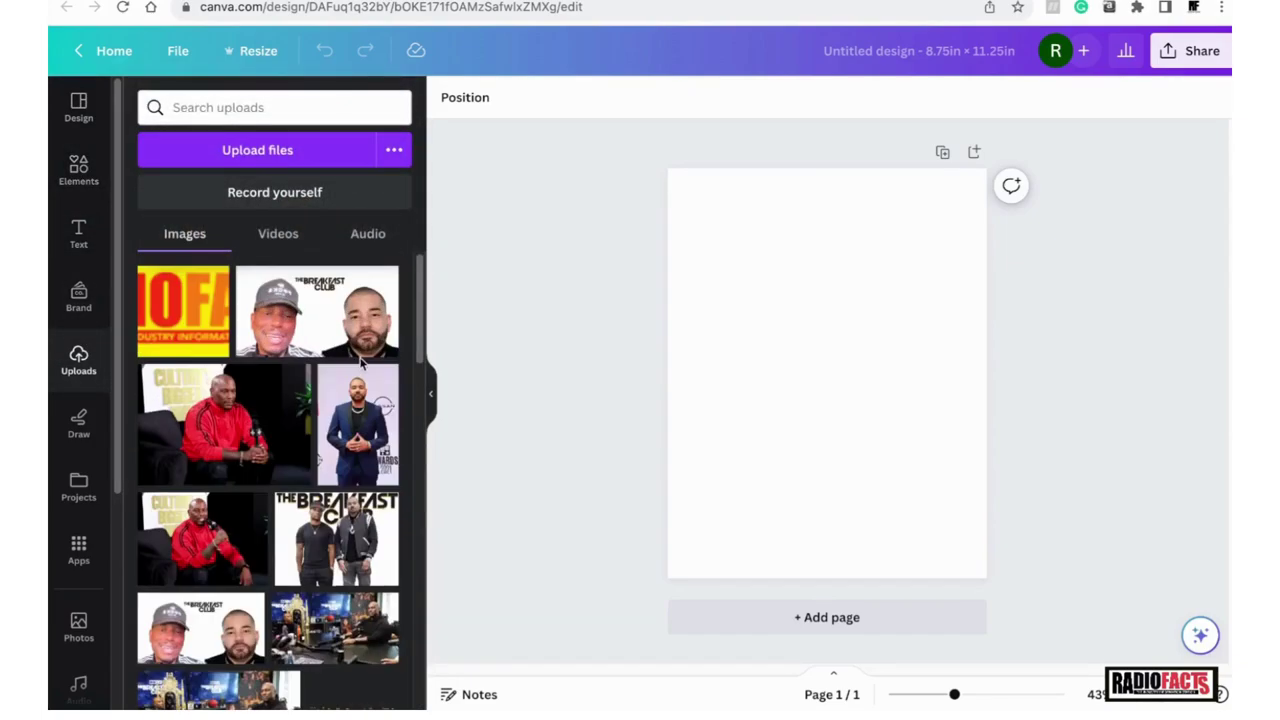
{"action": "scroll", "coordinate": [362, 364], "scroll_direction": "down", "scroll_amount": 10}
{"action": "scroll", "coordinate": [362, 364], "scroll_direction": "down", "scroll_amount": 2}
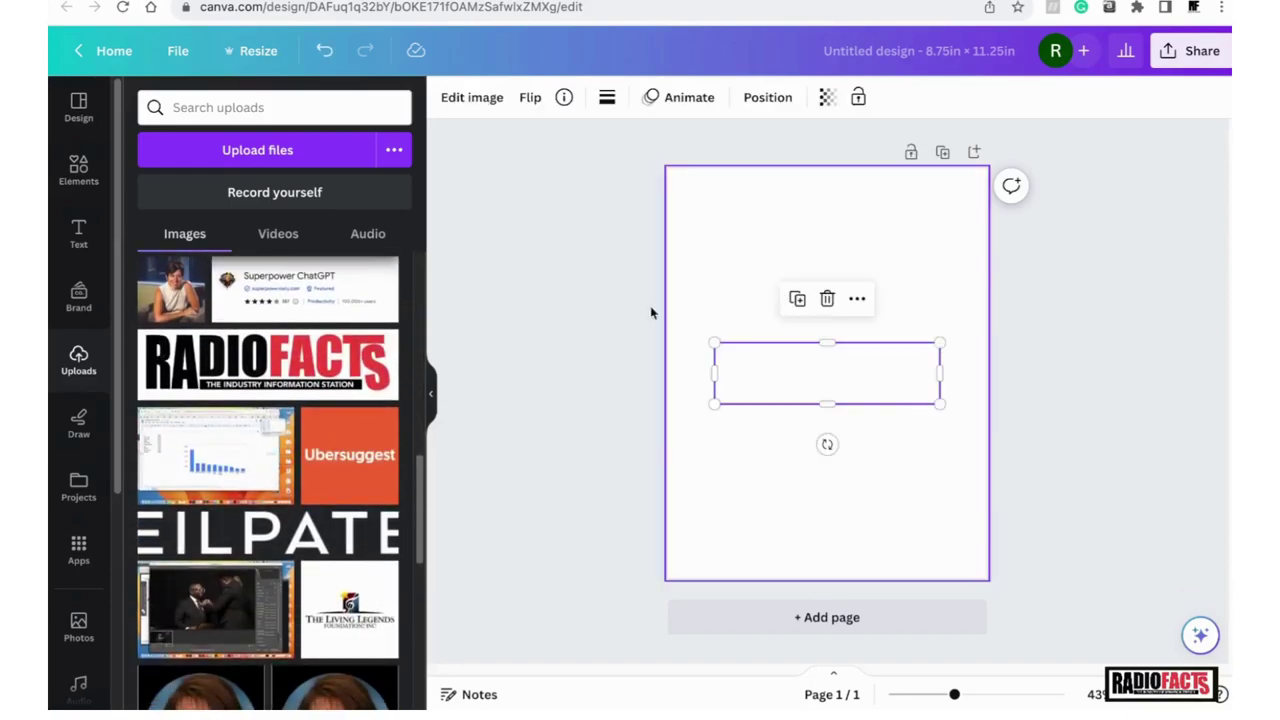
{"action": "left_click_drag", "start_coordinate": [743, 363], "coordinate": [732, 178]}
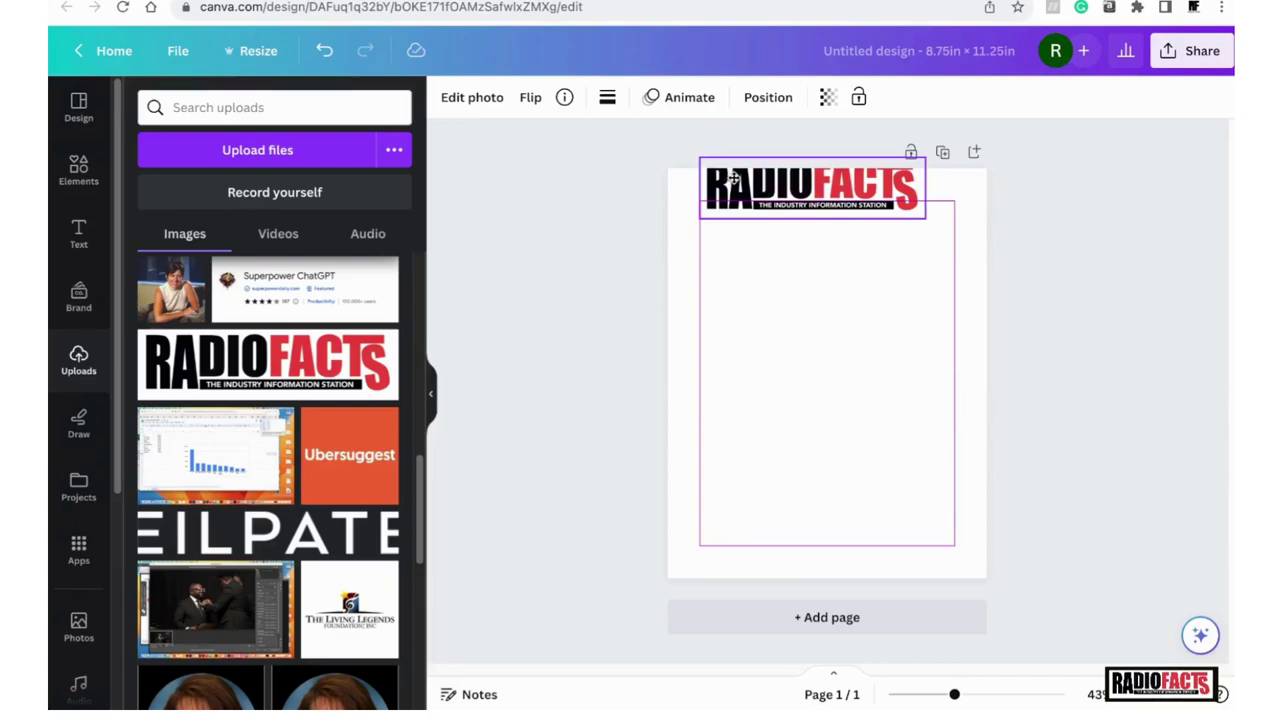
{"action": "left_click_drag", "start_coordinate": [732, 178], "coordinate": [704, 203]}
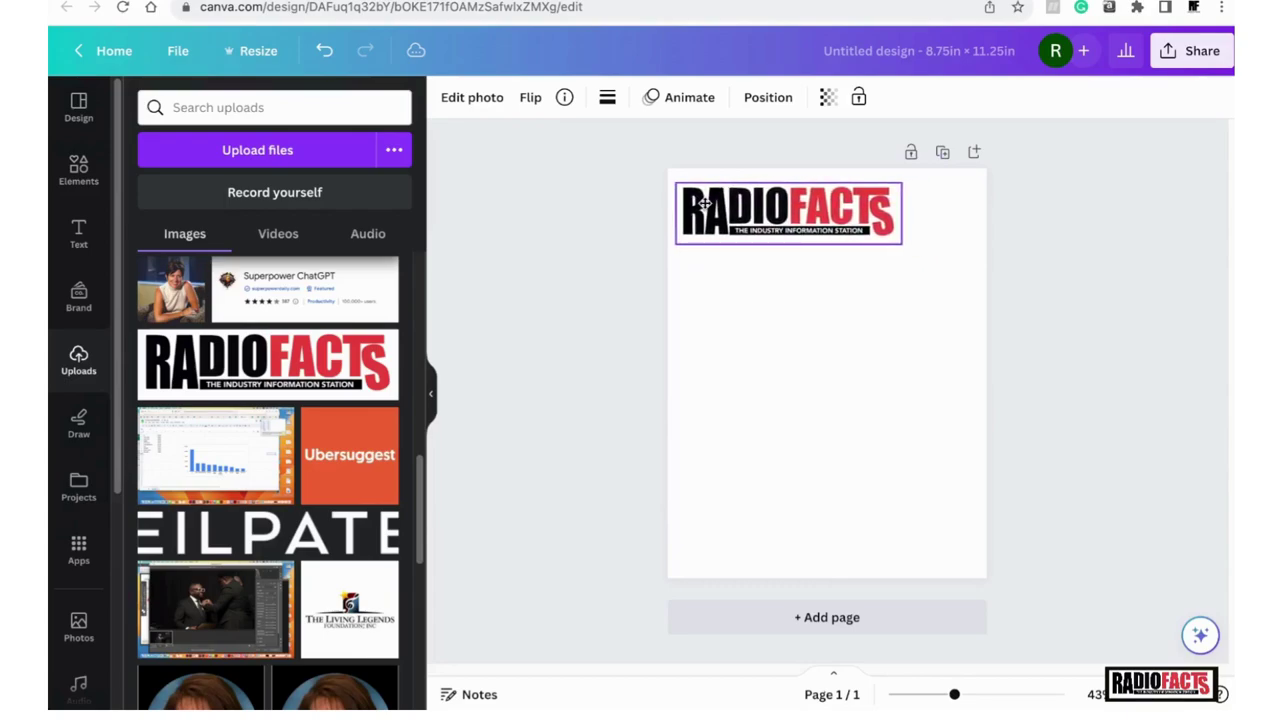
- Enlarge the RadioFacts logo to nearly the page width and centre it as the masthead
{"action": "left_click_drag", "start_coordinate": [901, 245], "coordinate": [972, 258]}
{"action": "left_click_drag", "start_coordinate": [868, 218], "coordinate": [872, 219]}
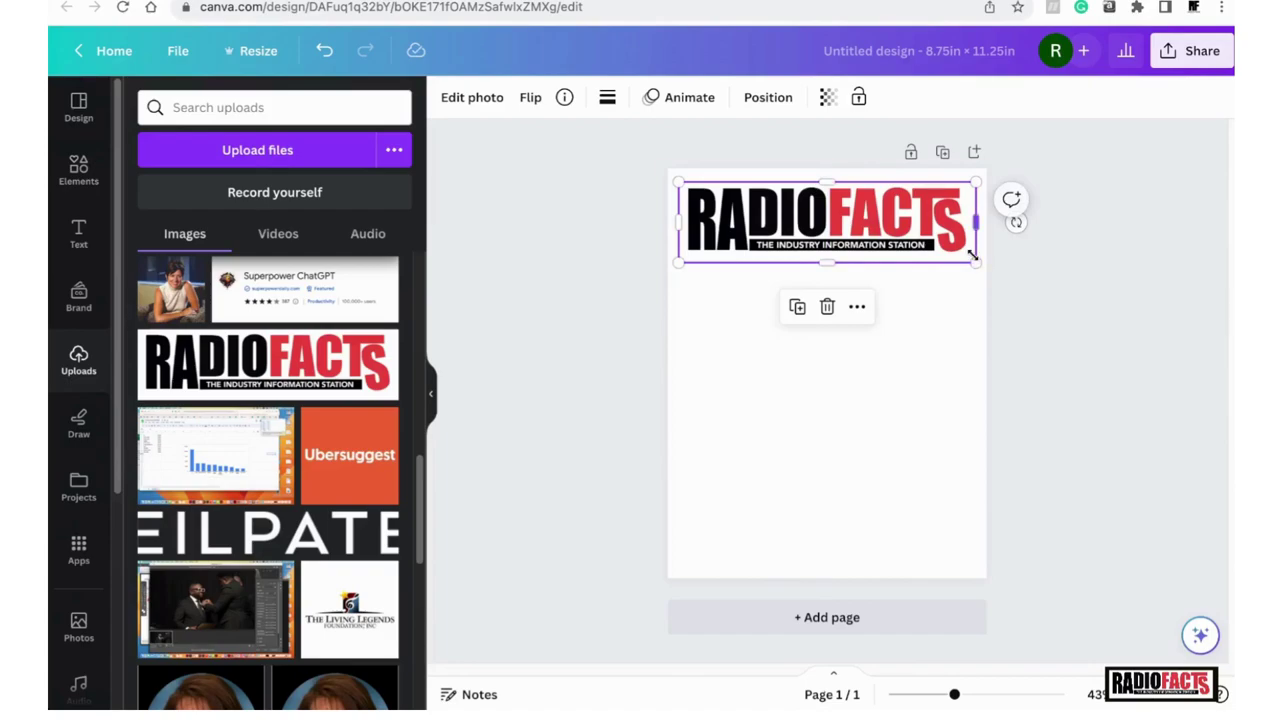
{"action": "left_click_drag", "start_coordinate": [974, 261], "coordinate": [965, 258]}
{"action": "left_click_drag", "start_coordinate": [905, 230], "coordinate": [904, 226]}
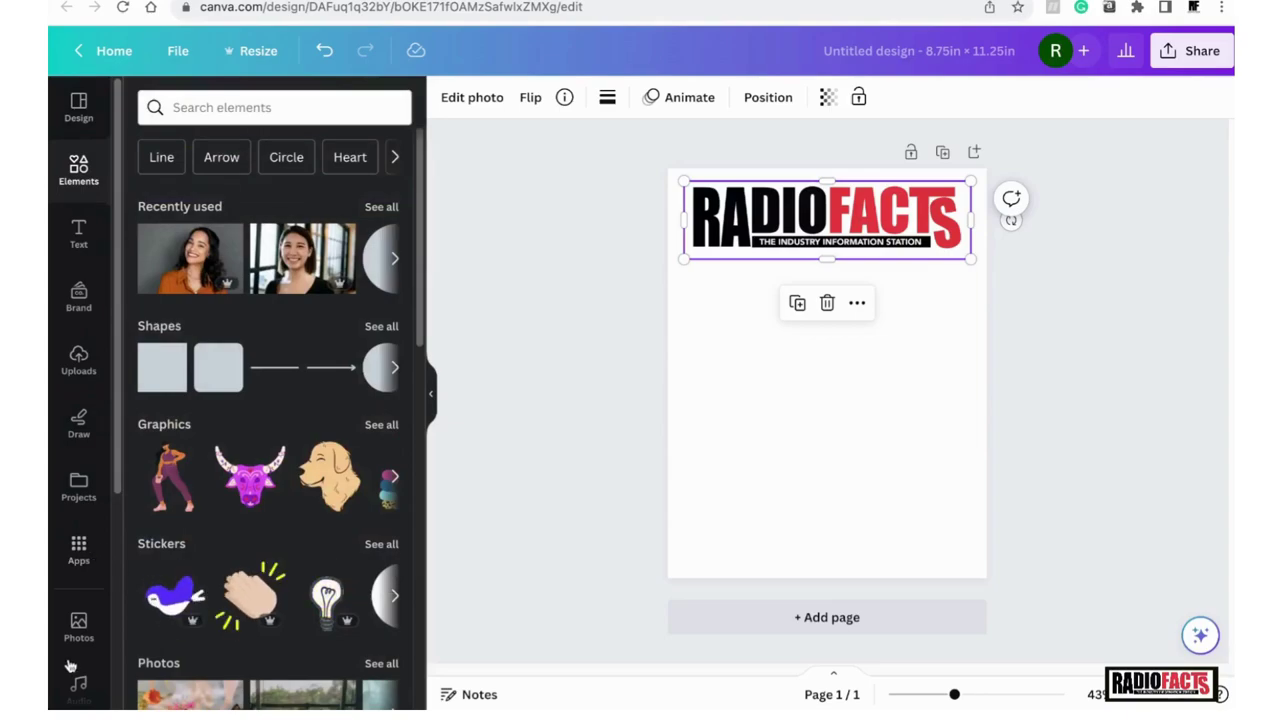
- Insert the recently used stock photo of the smiling woman in an orange shirt
{"action": "left_click", "coordinate": [80, 626]}
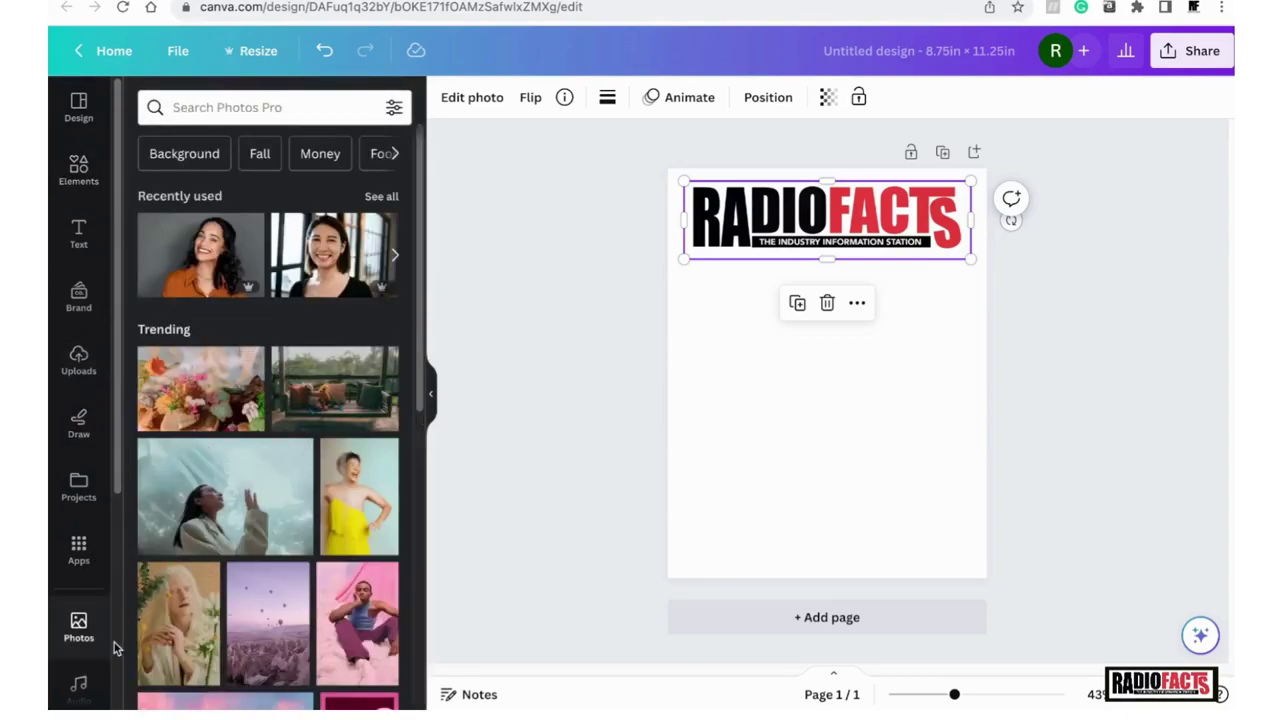
{"action": "left_click", "coordinate": [216, 106]}
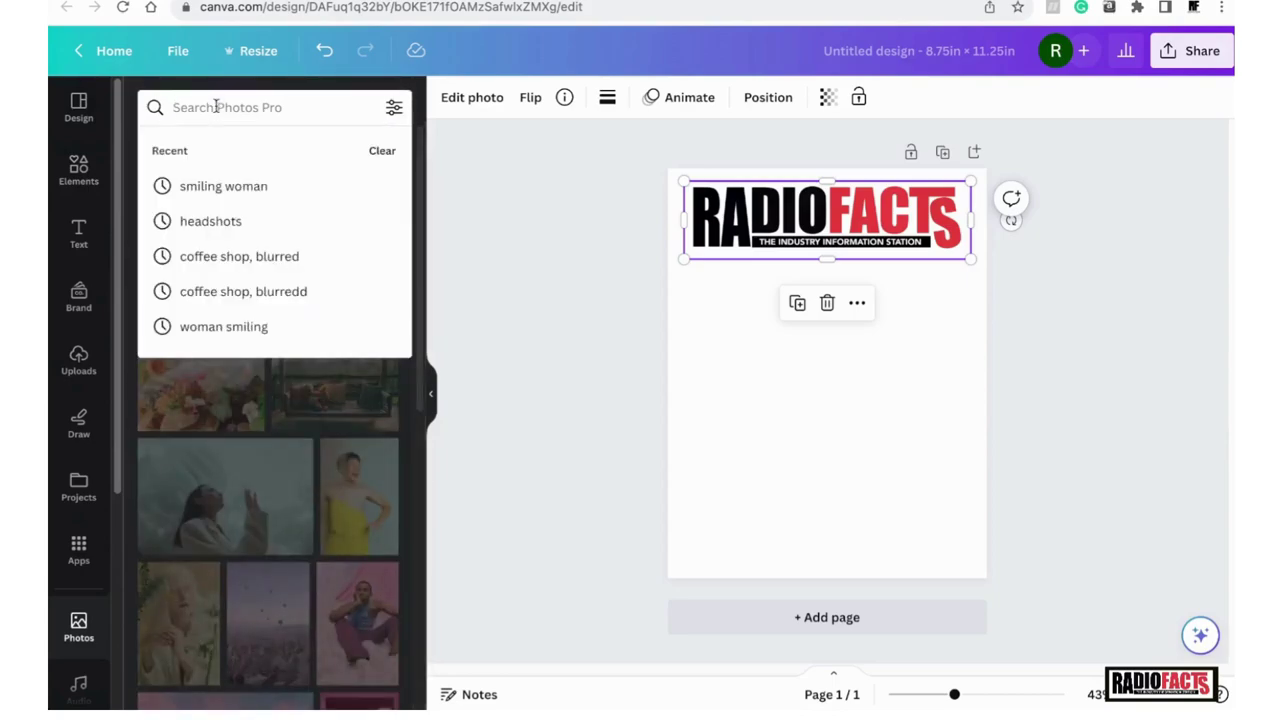
{"action": "left_click", "coordinate": [553, 279]}
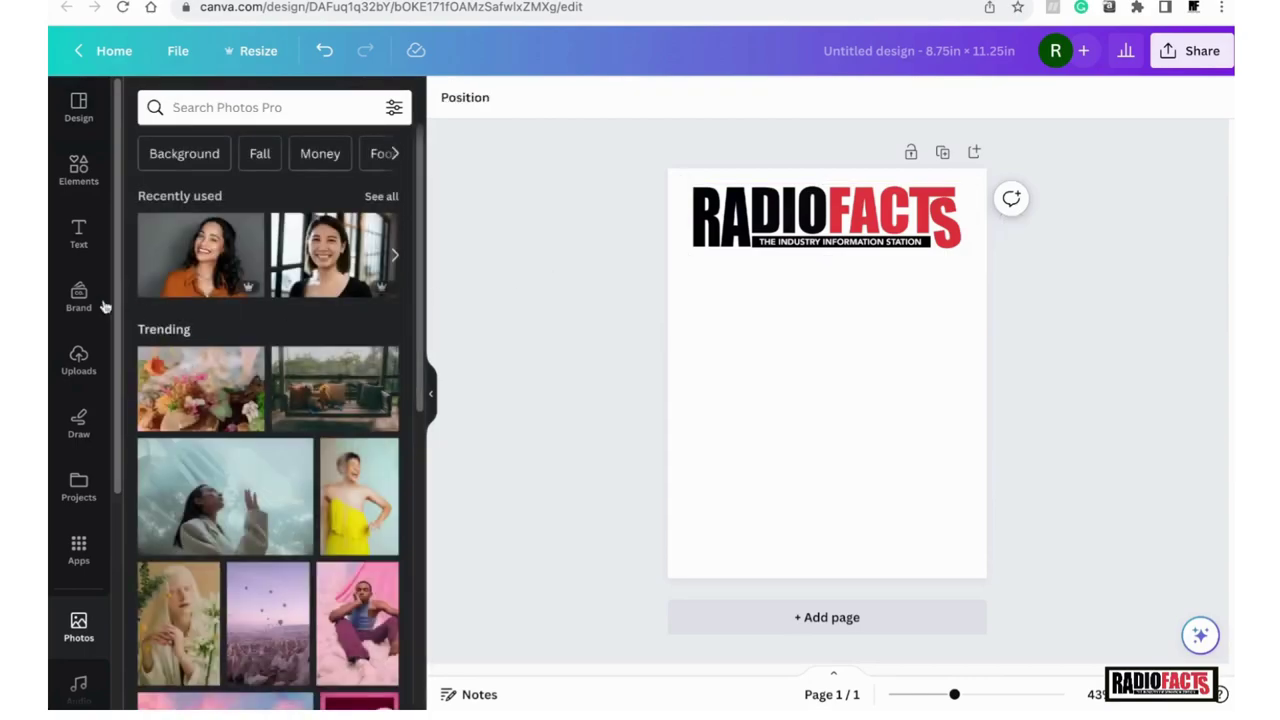
{"action": "left_click", "coordinate": [182, 281]}
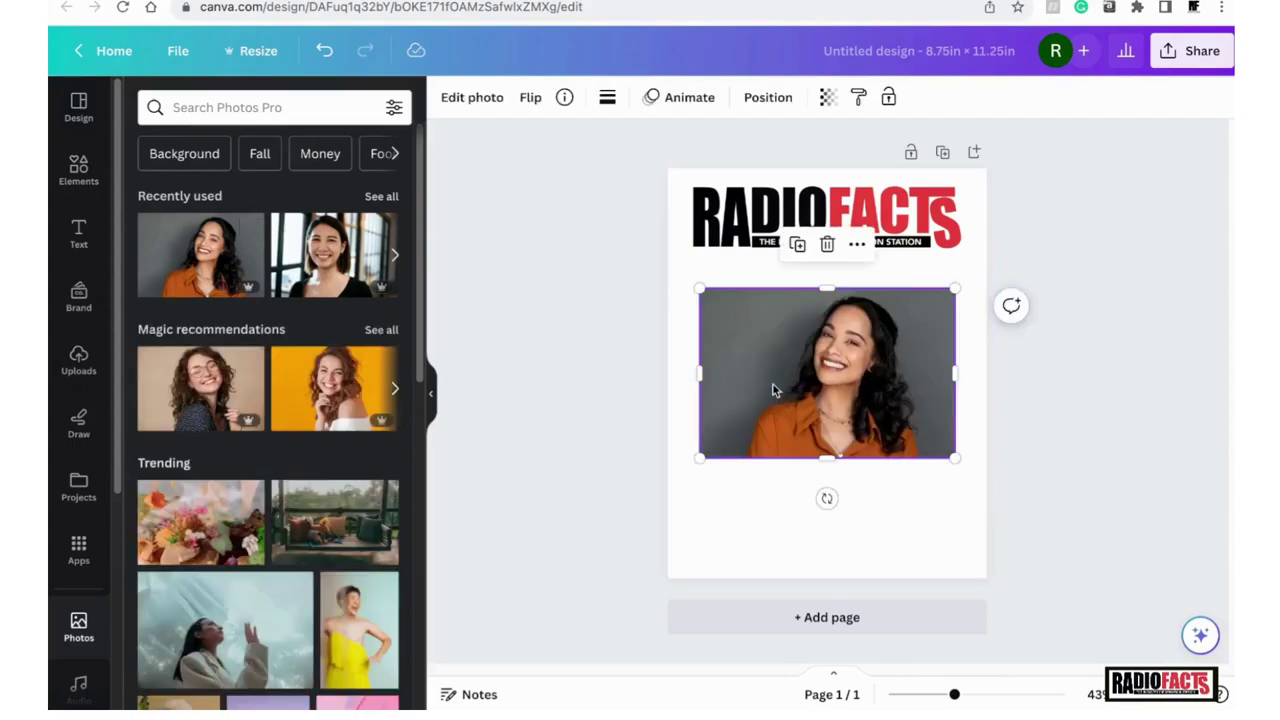
- Enlarge and reposition the woman's photo so it fills the page from the lower part of the masthead down to the bottom edge
{"action": "left_click_drag", "start_coordinate": [782, 392], "coordinate": [748, 293]}
{"action": "left_click_drag", "start_coordinate": [924, 360], "coordinate": [980, 523]}
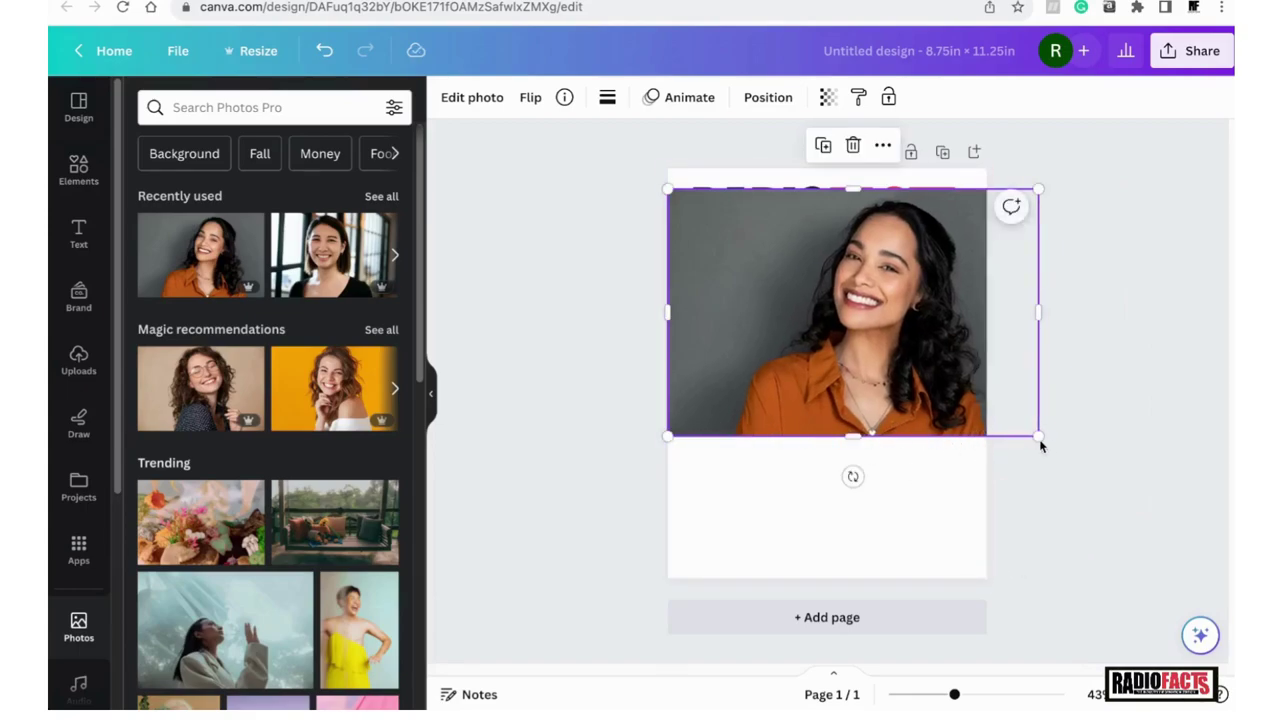
{"action": "left_click_drag", "start_coordinate": [1042, 447], "coordinate": [1108, 596]}
{"action": "left_click_drag", "start_coordinate": [1052, 346], "coordinate": [994, 391]}
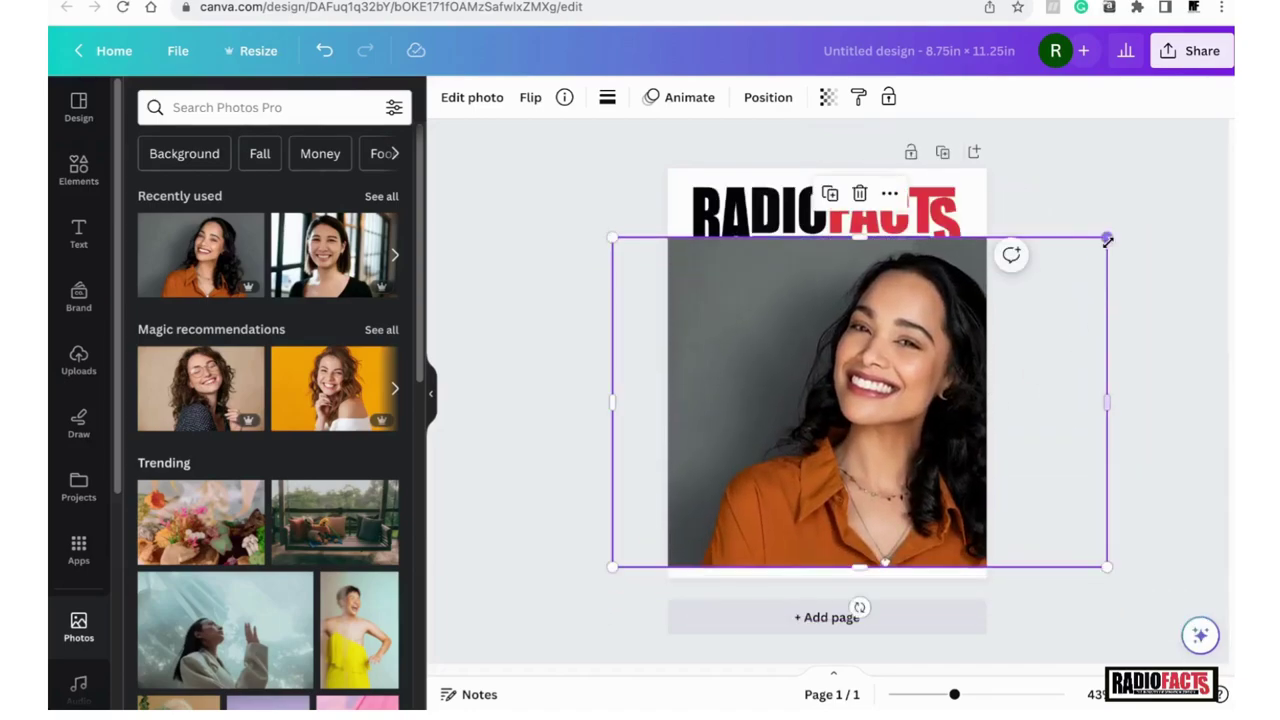
{"action": "left_click_drag", "start_coordinate": [1109, 238], "coordinate": [1143, 189]}
{"action": "left_click_drag", "start_coordinate": [1106, 317], "coordinate": [1054, 326]}
{"action": "left_click_drag", "start_coordinate": [1098, 217], "coordinate": [1109, 206]}
- Remove the background from the woman's photo with BG Remover
{"action": "left_click", "coordinate": [1086, 183]}
{"action": "left_click", "coordinate": [938, 316]}
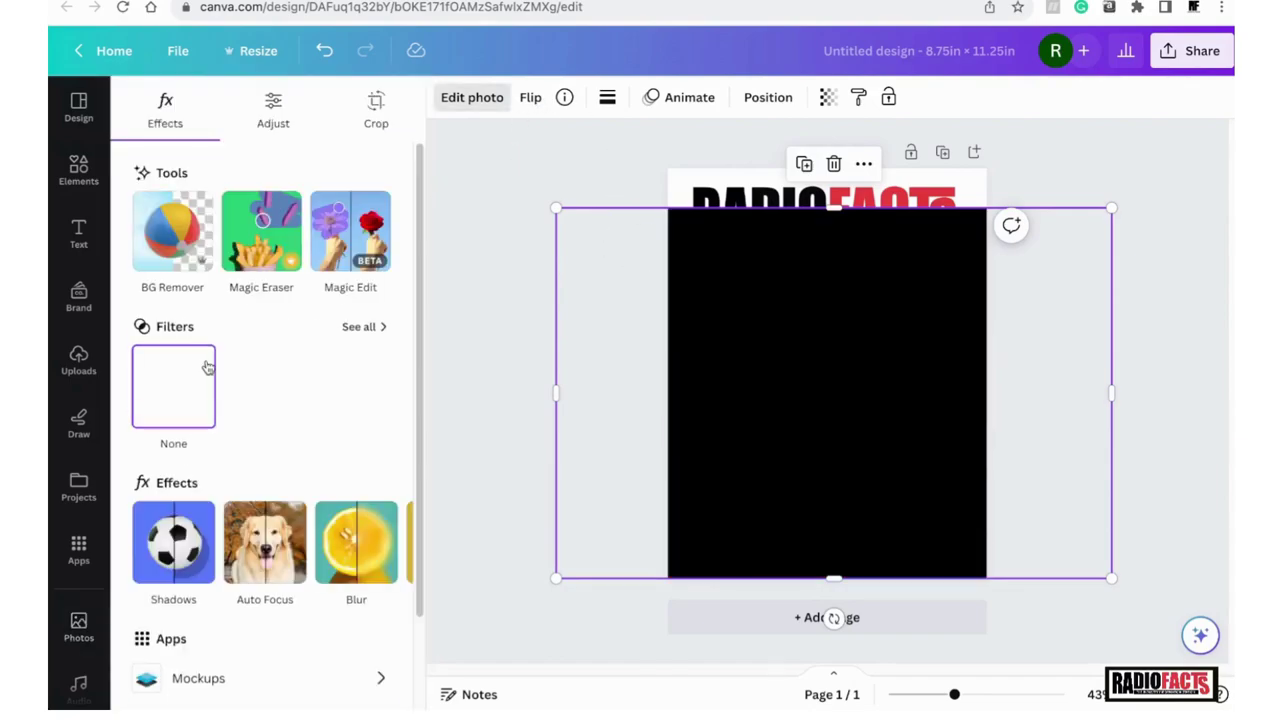
{"action": "left_click", "coordinate": [197, 240]}
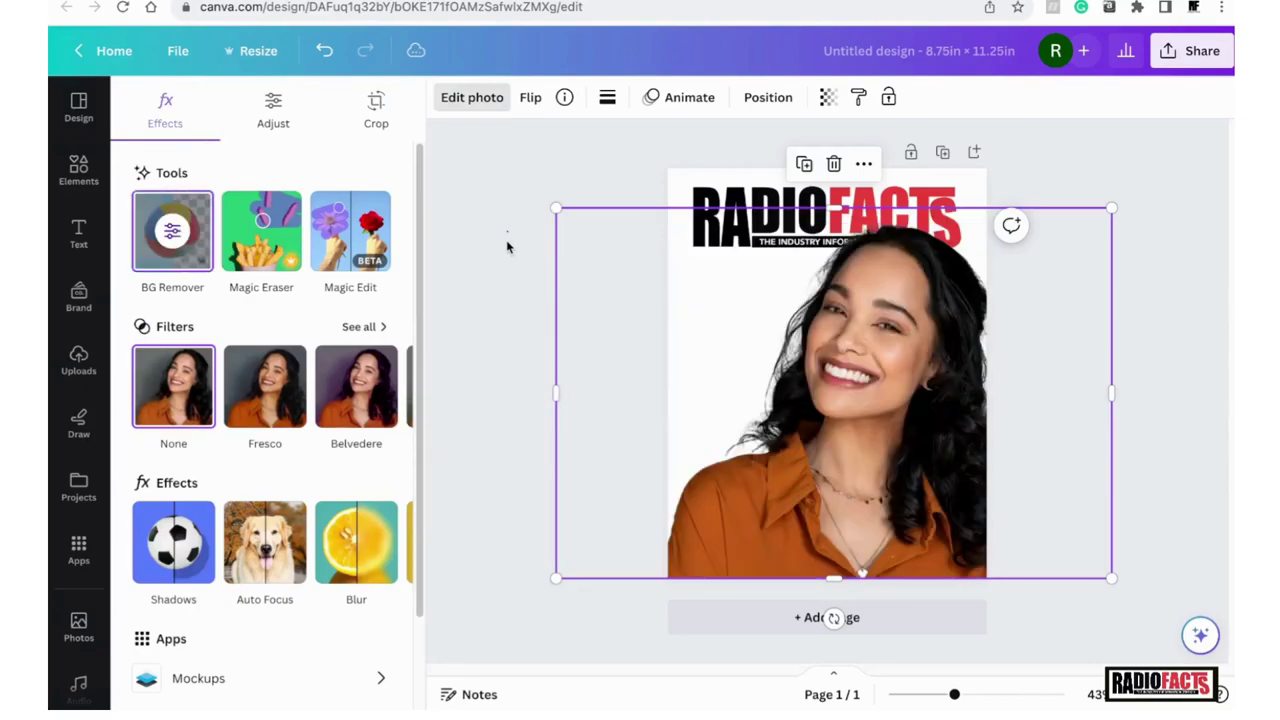
{"action": "left_click", "coordinate": [530, 276]}
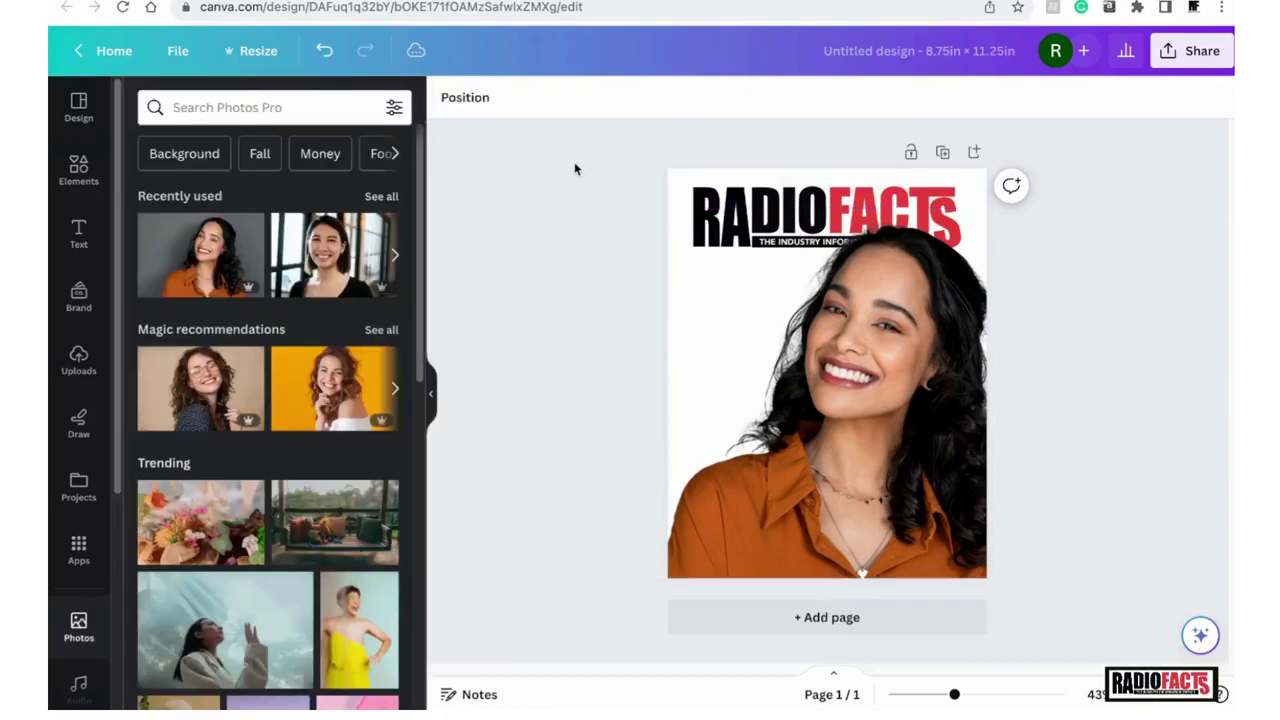
- Shift the cut-out woman slightly up and enlarge her to reach past the bottom of the page
{"action": "left_click", "coordinate": [890, 367]}
{"action": "left_click_drag", "start_coordinate": [890, 367], "coordinate": [891, 344]}
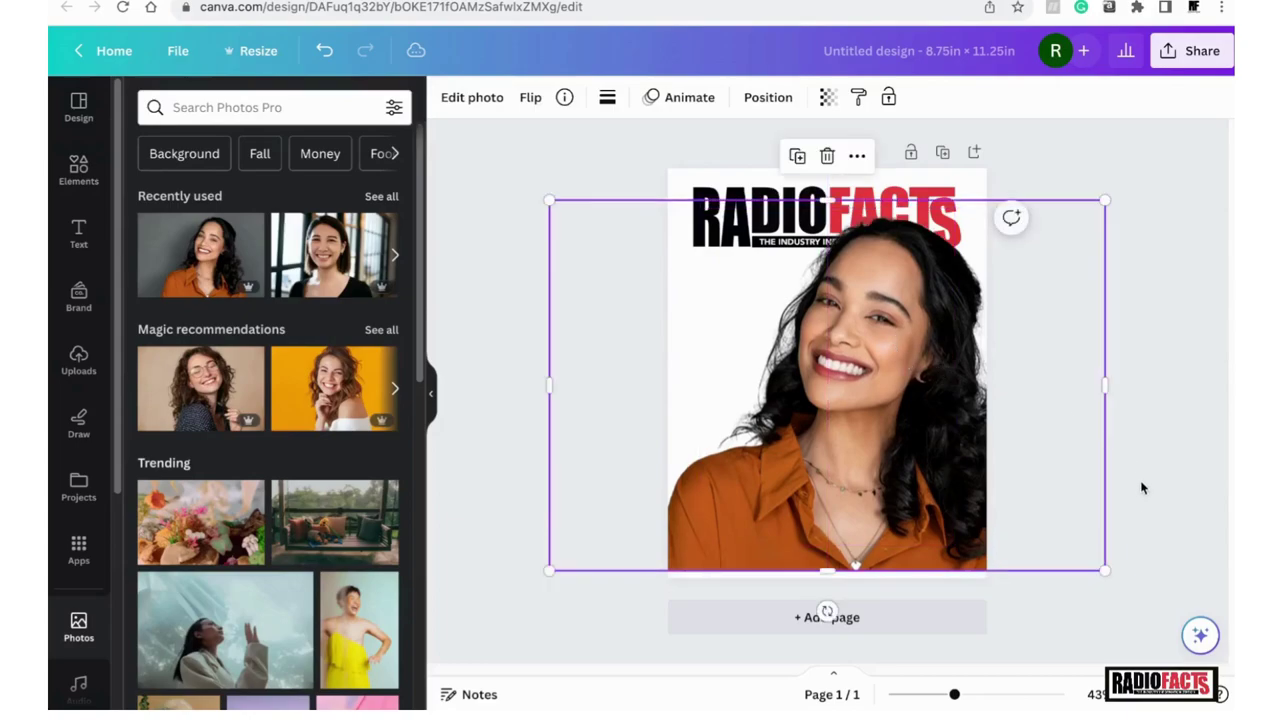
{"action": "left_click_drag", "start_coordinate": [1104, 568], "coordinate": [1113, 593]}
{"action": "left_click_drag", "start_coordinate": [808, 385], "coordinate": [809, 385]}
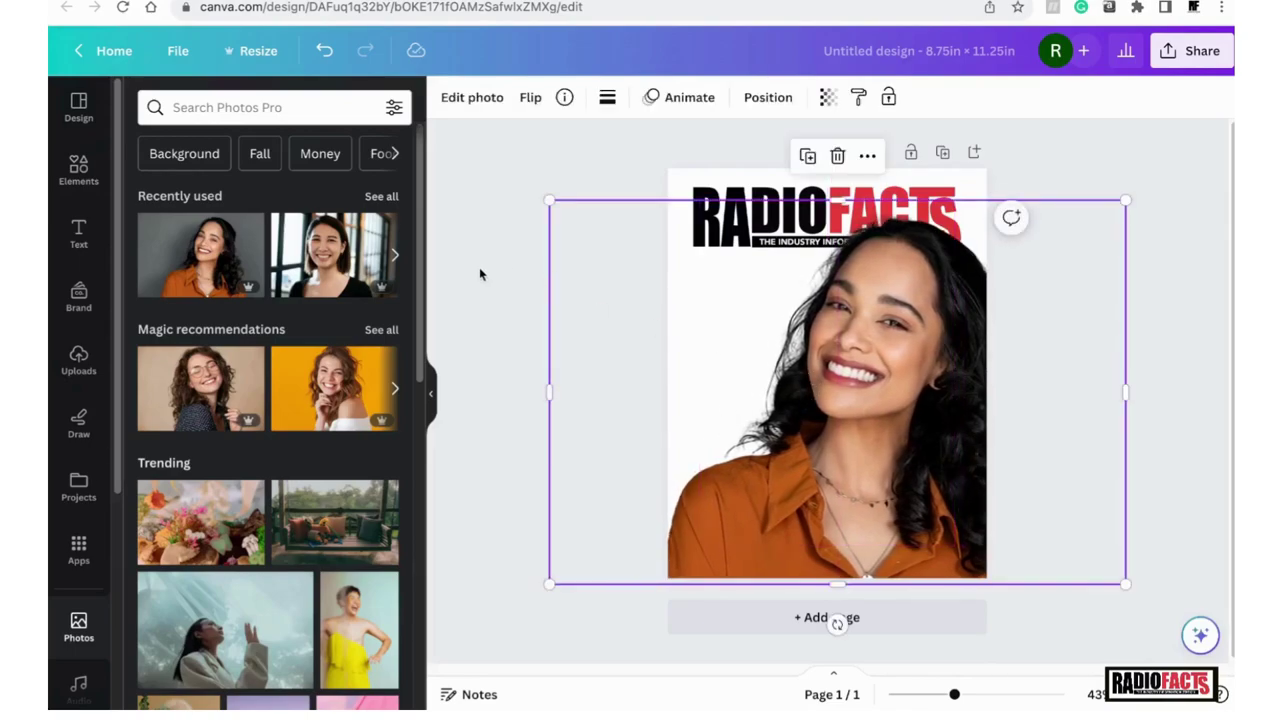
{"action": "left_click", "coordinate": [478, 328]}
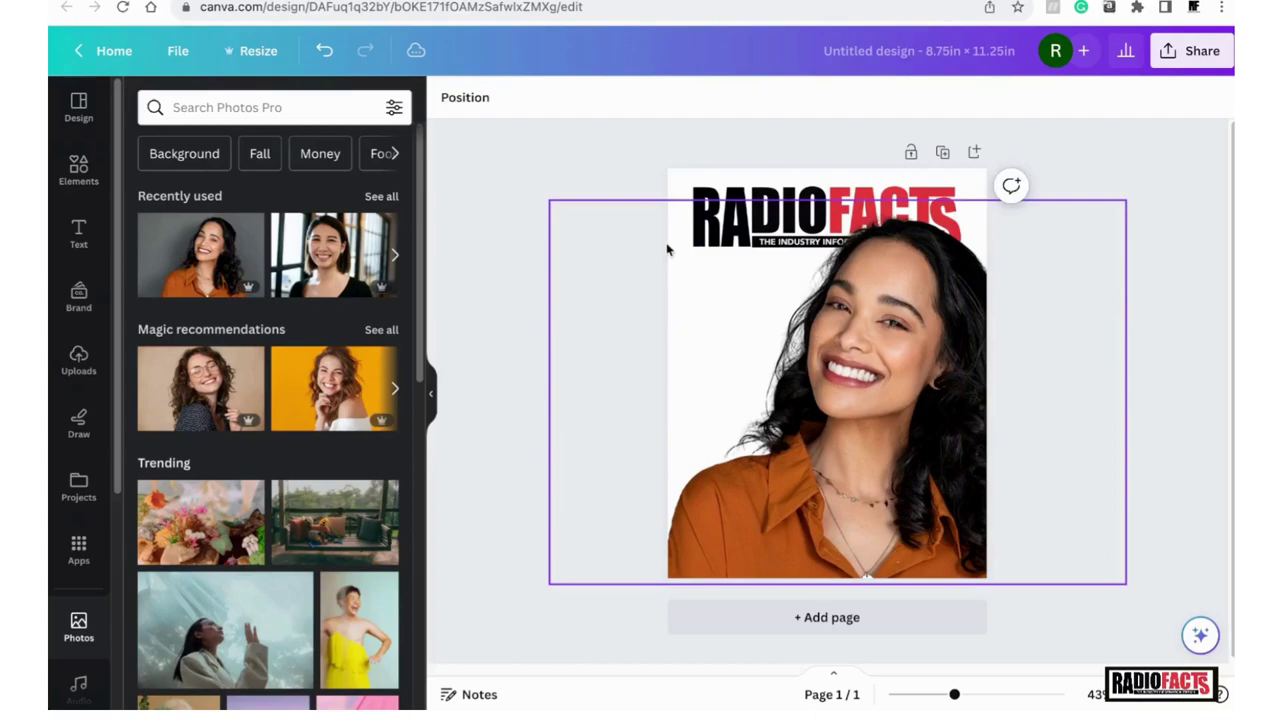
- Raise the brightness of the woman's photo slightly and set its sharpness to 33
{"action": "left_click", "coordinate": [714, 280]}
{"action": "left_click", "coordinate": [488, 101]}
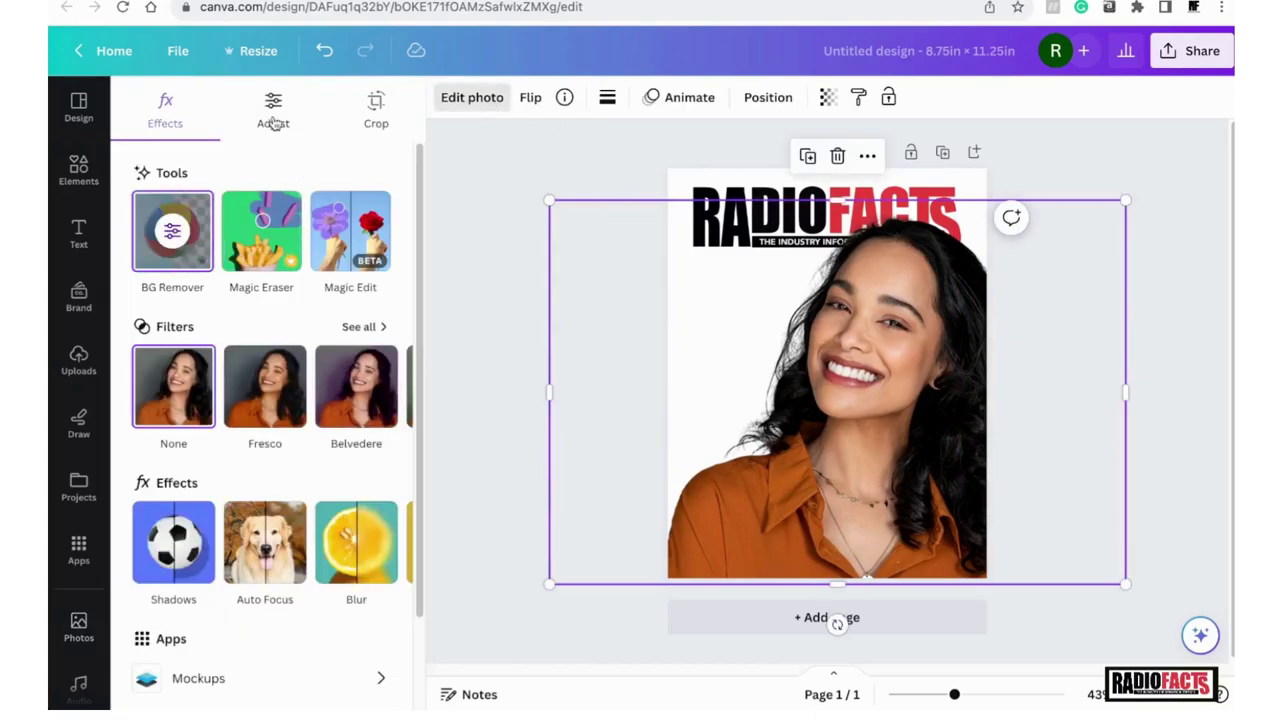
{"action": "left_click", "coordinate": [273, 115]}
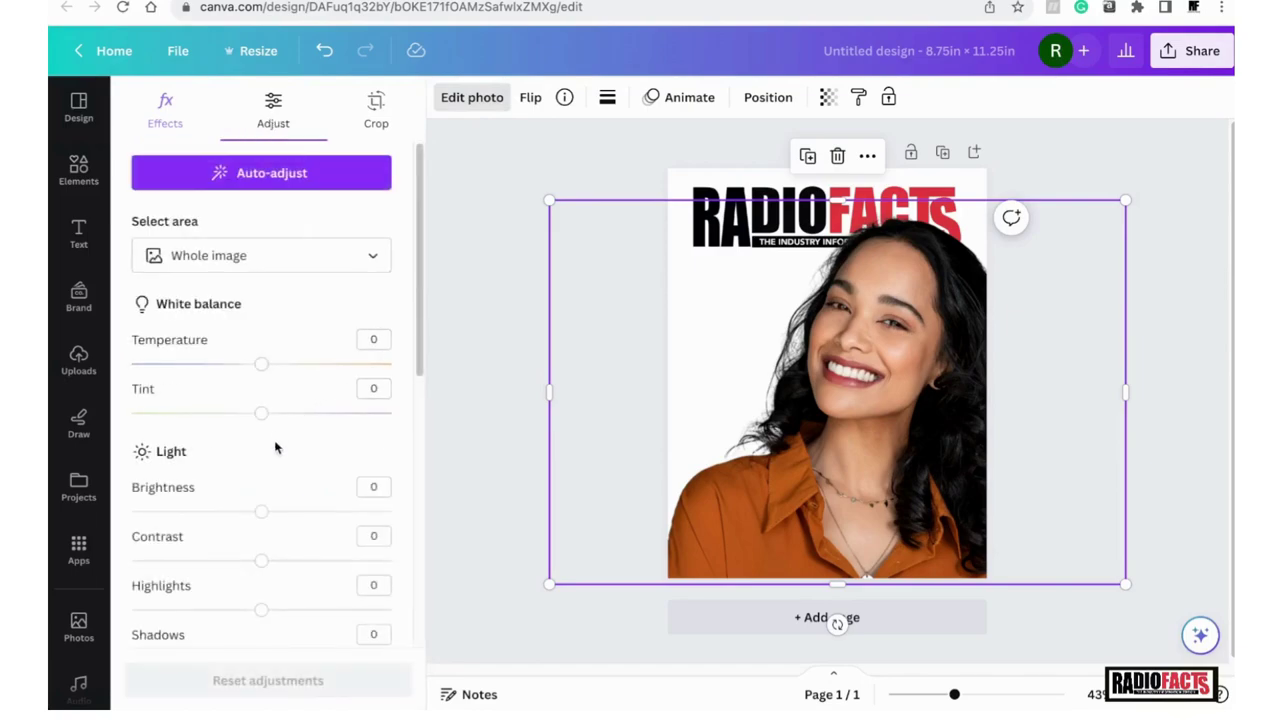
{"action": "left_click_drag", "start_coordinate": [268, 514], "coordinate": [293, 515]}
{"action": "scroll", "coordinate": [320, 375], "scroll_direction": "down", "scroll_amount": 5}
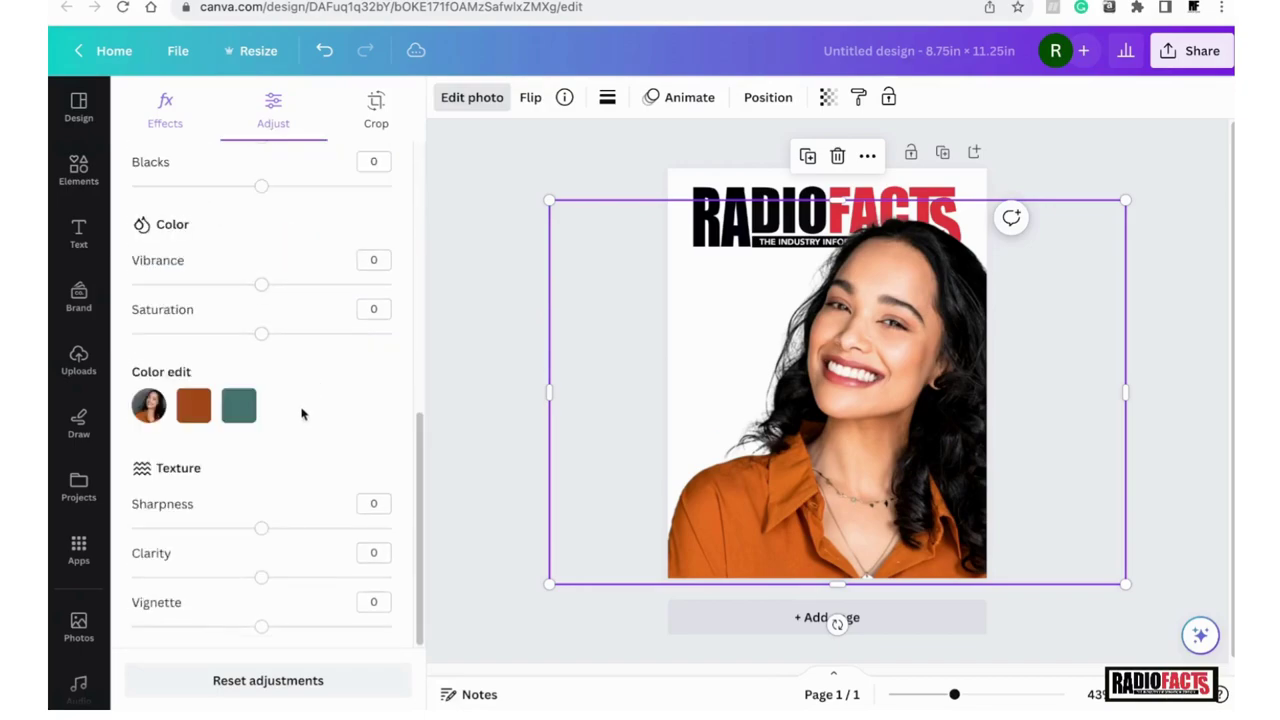
{"action": "left_click_drag", "start_coordinate": [262, 528], "coordinate": [304, 528]}
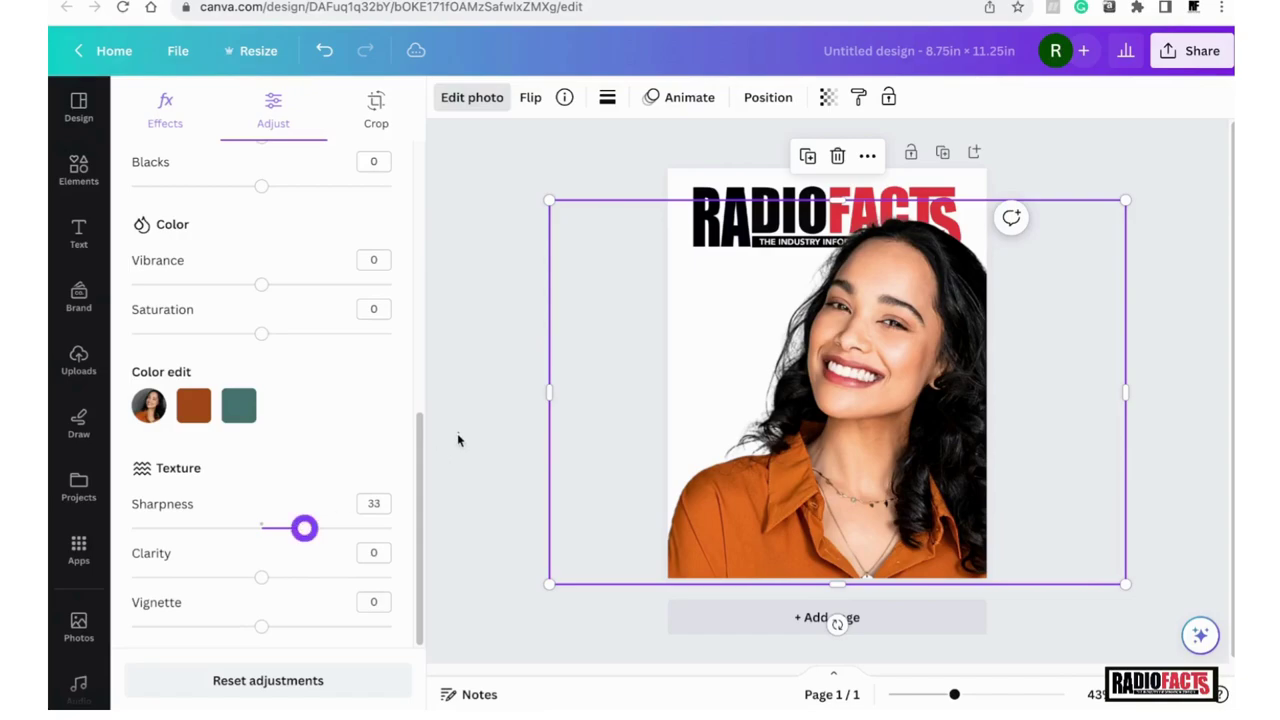
{"action": "key", "text": "Escape"}
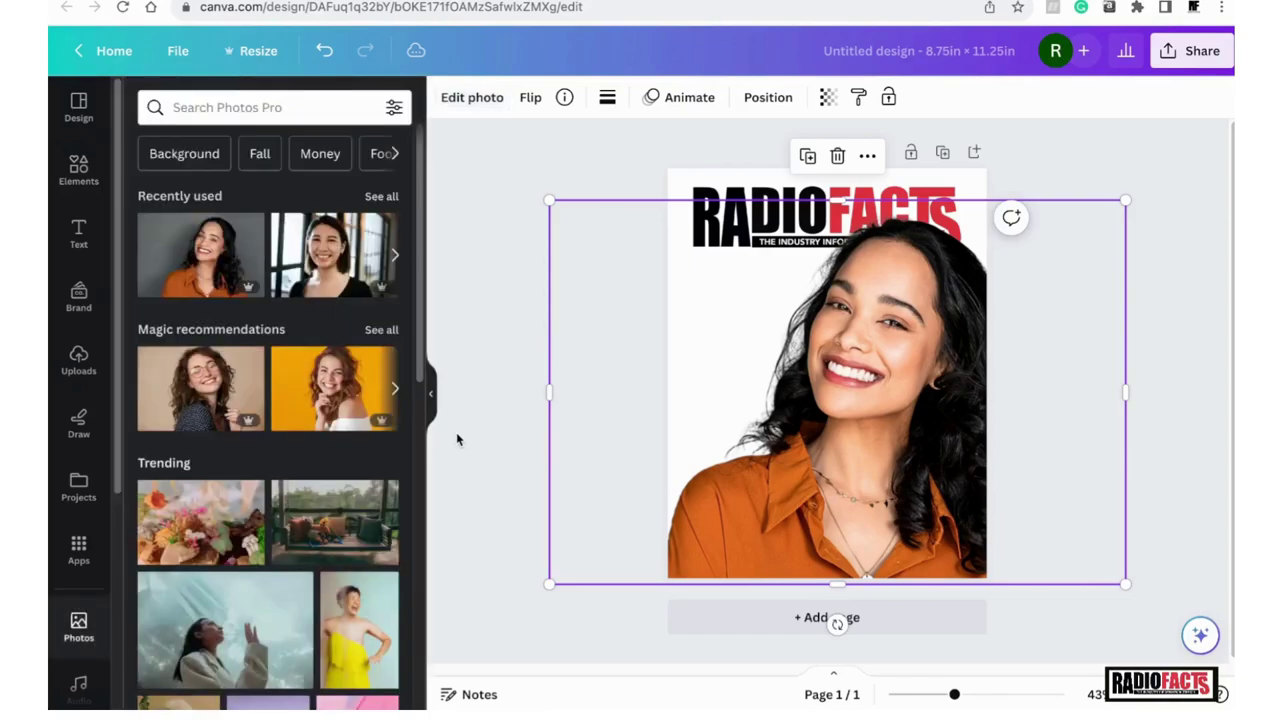
{"action": "left_click", "coordinate": [545, 183]}
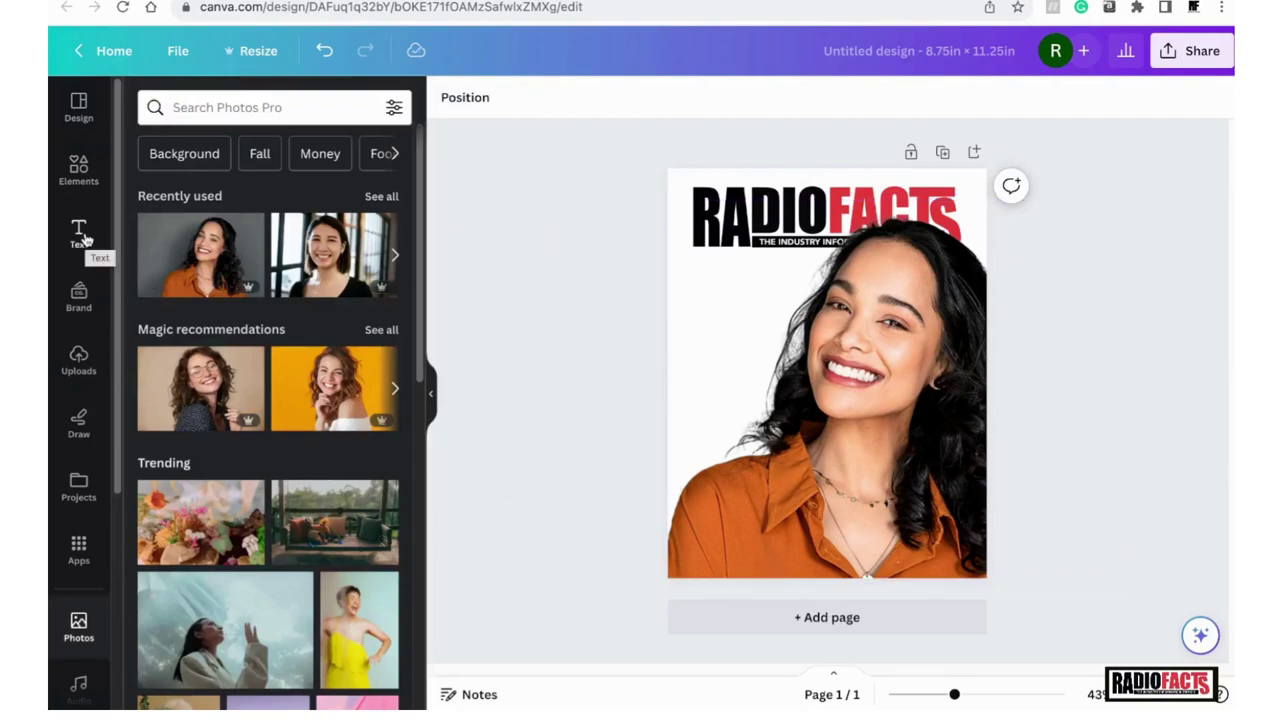
- Search the photo library for "coffee shop blurred"
{"action": "left_click", "coordinate": [222, 106]}
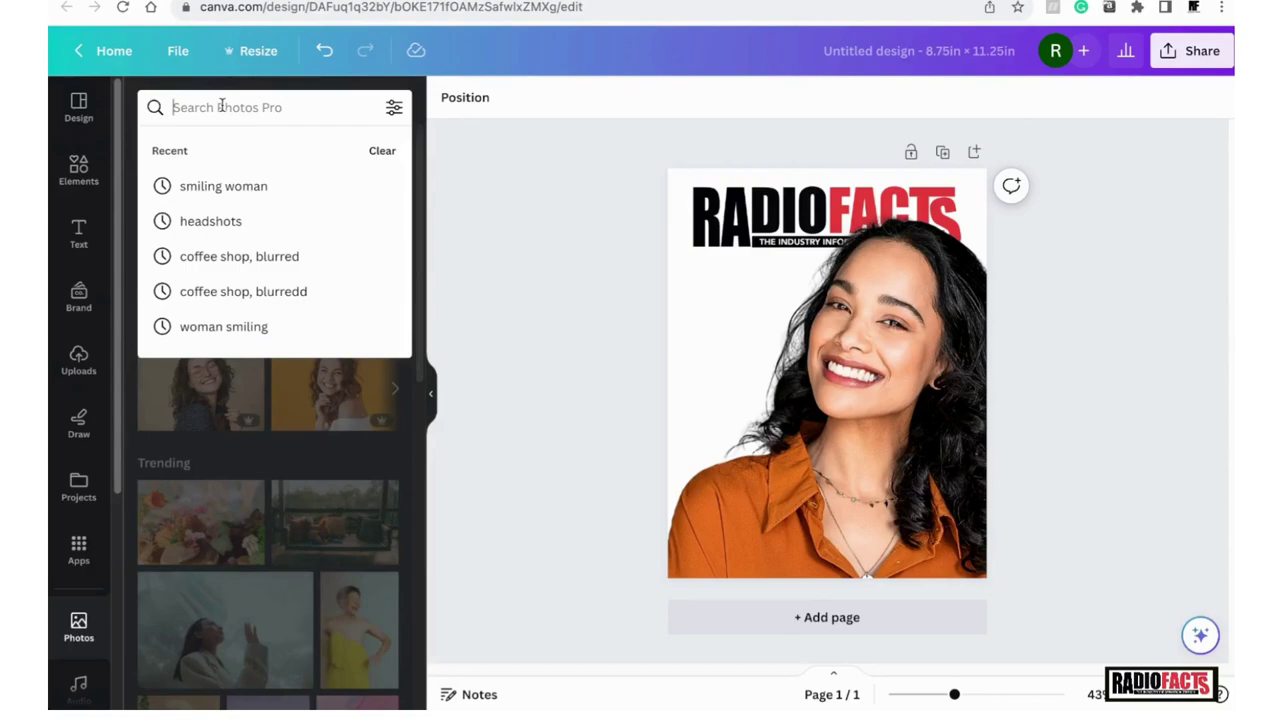
{"action": "type", "text": "coff"}
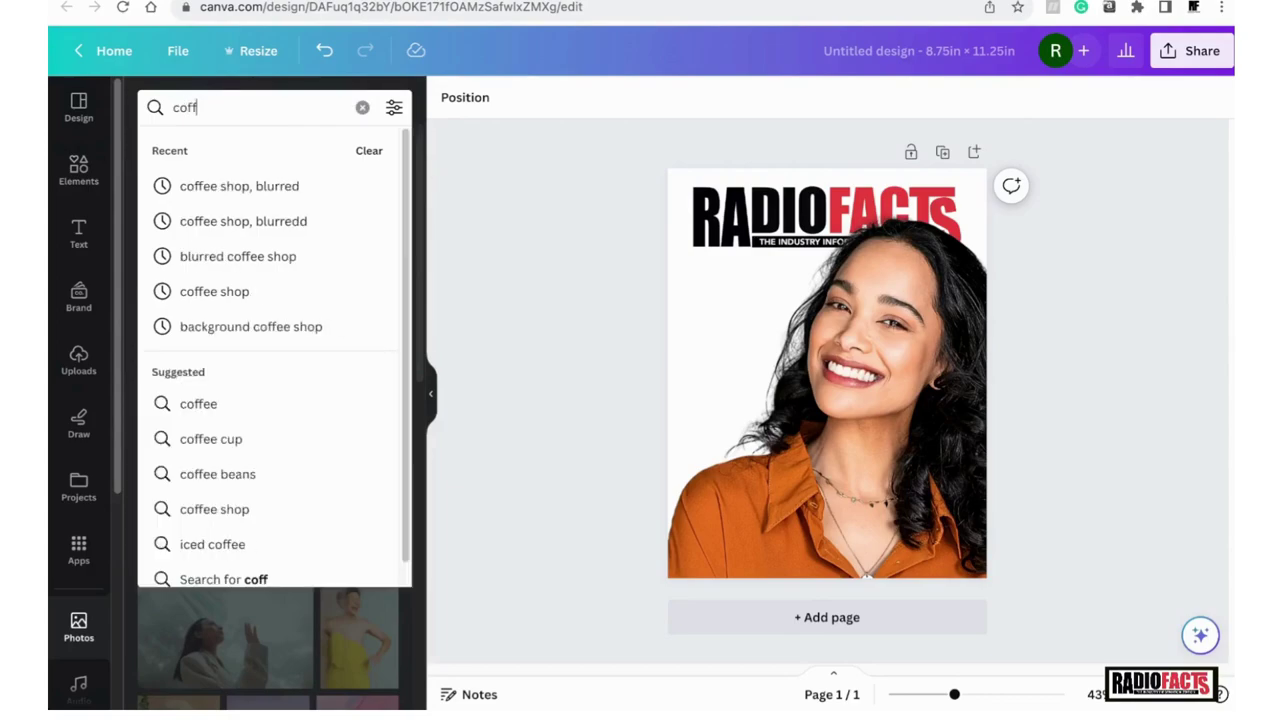
{"action": "type", "text": "eeffee sop"}
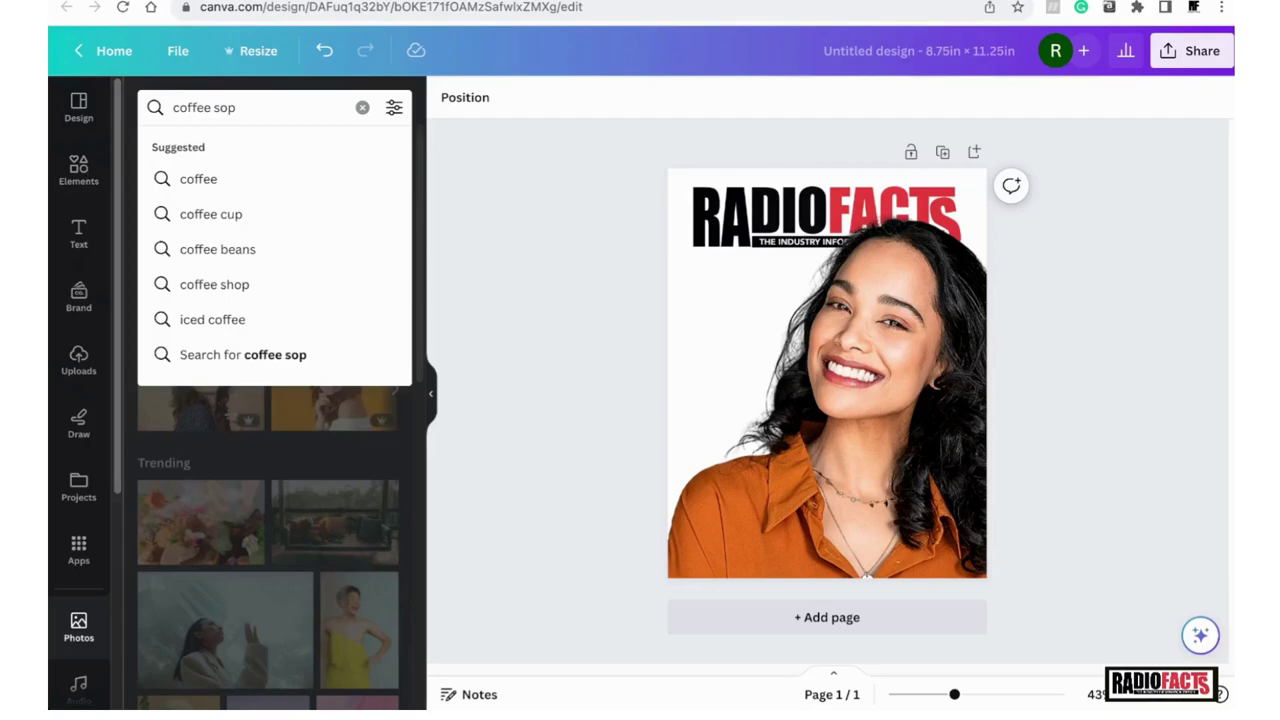
{"action": "key", "text": "BackSpace"}
{"action": "key", "text": "BackSpace"}
{"action": "key", "text": "BackSpace"}
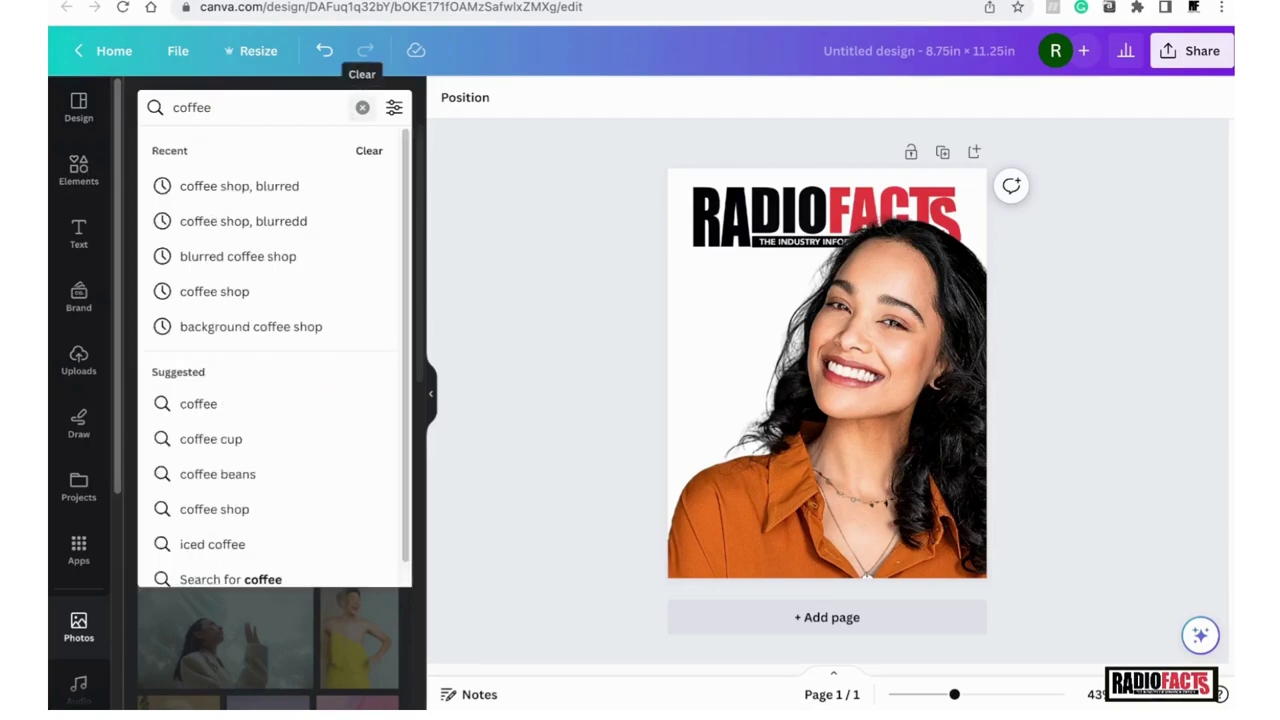
{"action": "type", "text": "shophop"}
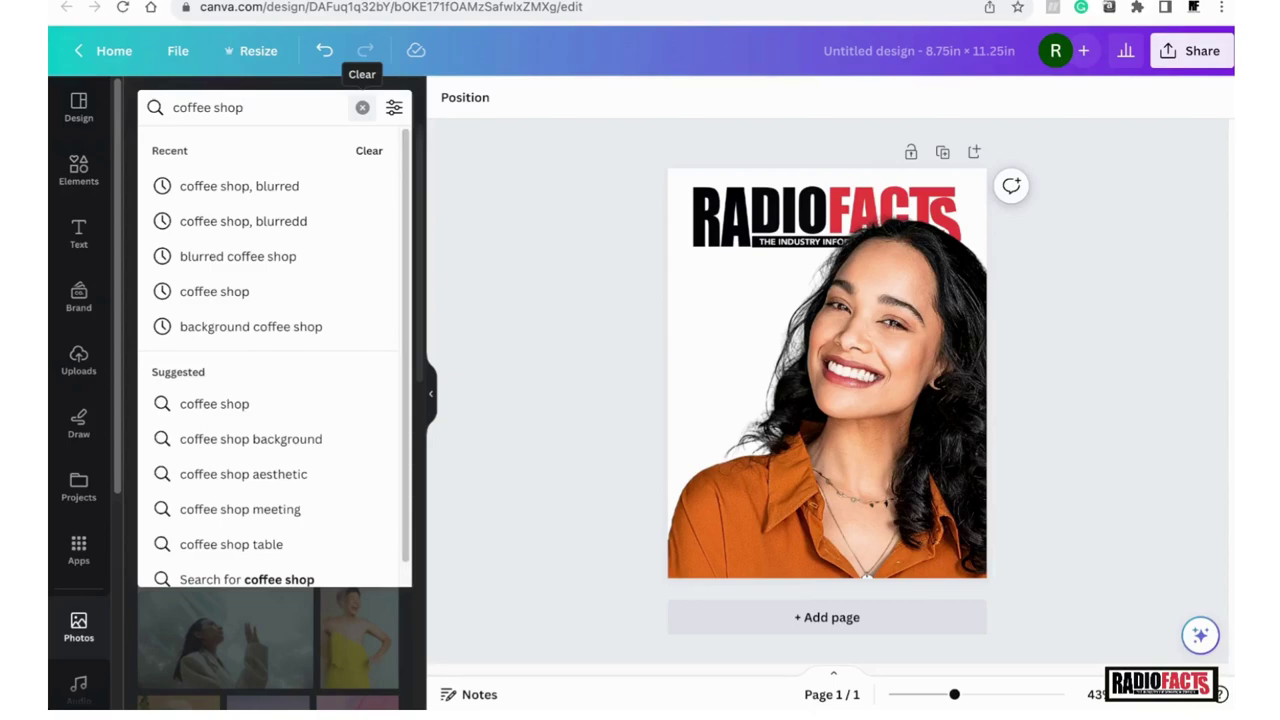
{"action": "type", "text": " blu"}
{"action": "key", "text": "BackSpace"}
{"action": "key", "text": "BackSpace"}
{"action": "type", "text": "lurred"}
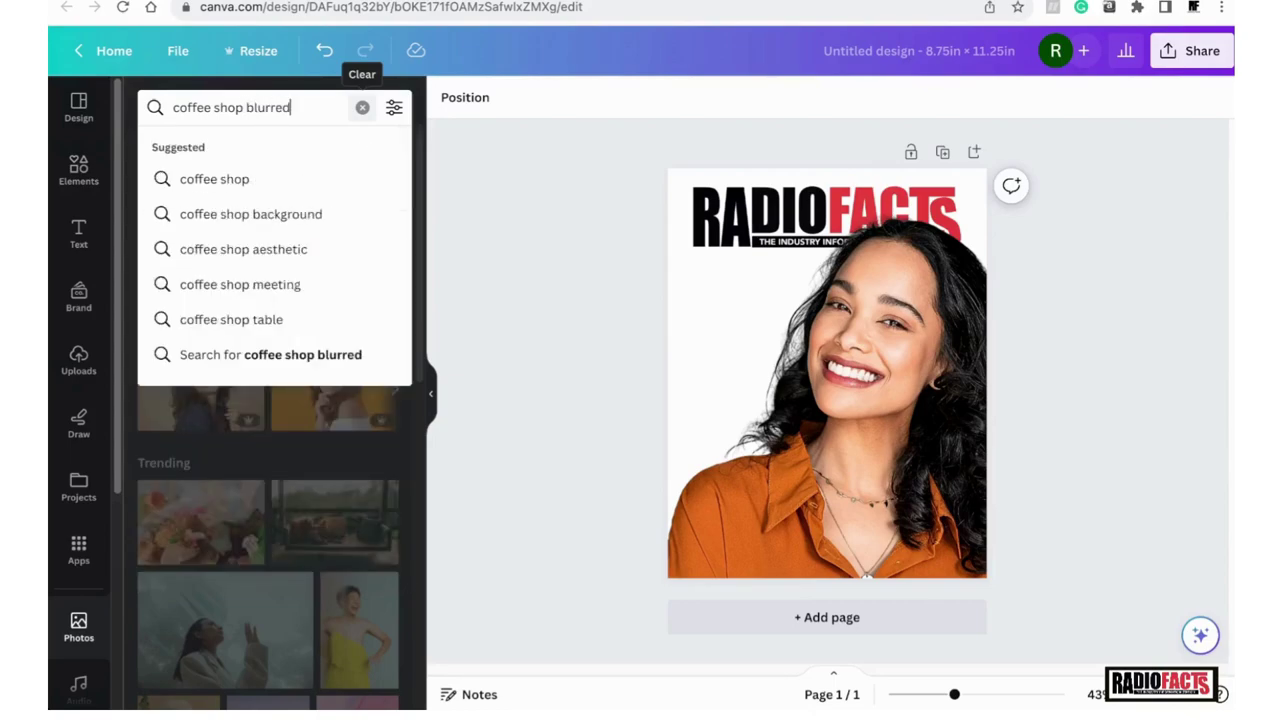
{"action": "key", "text": "Return"}
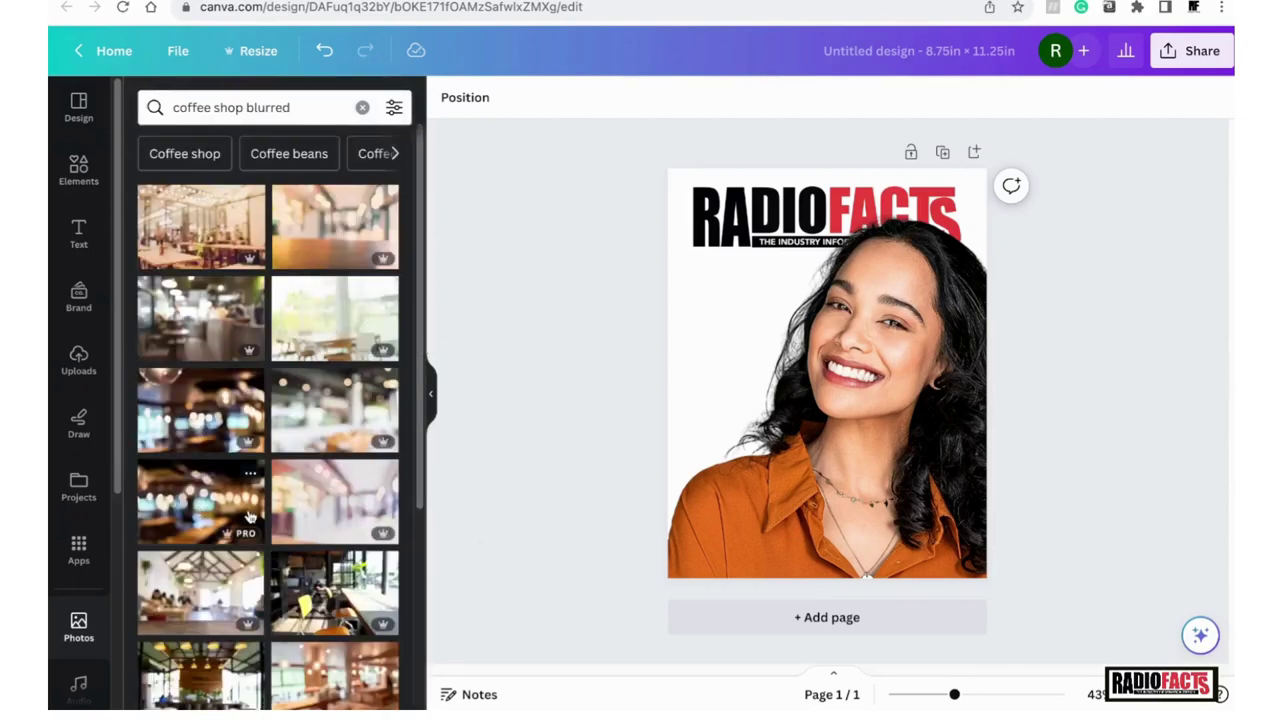
- Add the blurred coffee shop photo with large windows and a wooden table to the page
{"action": "scroll", "coordinate": [248, 517], "scroll_direction": "down", "scroll_amount": 3}
{"action": "scroll", "coordinate": [248, 517], "scroll_direction": "down", "scroll_amount": 3}
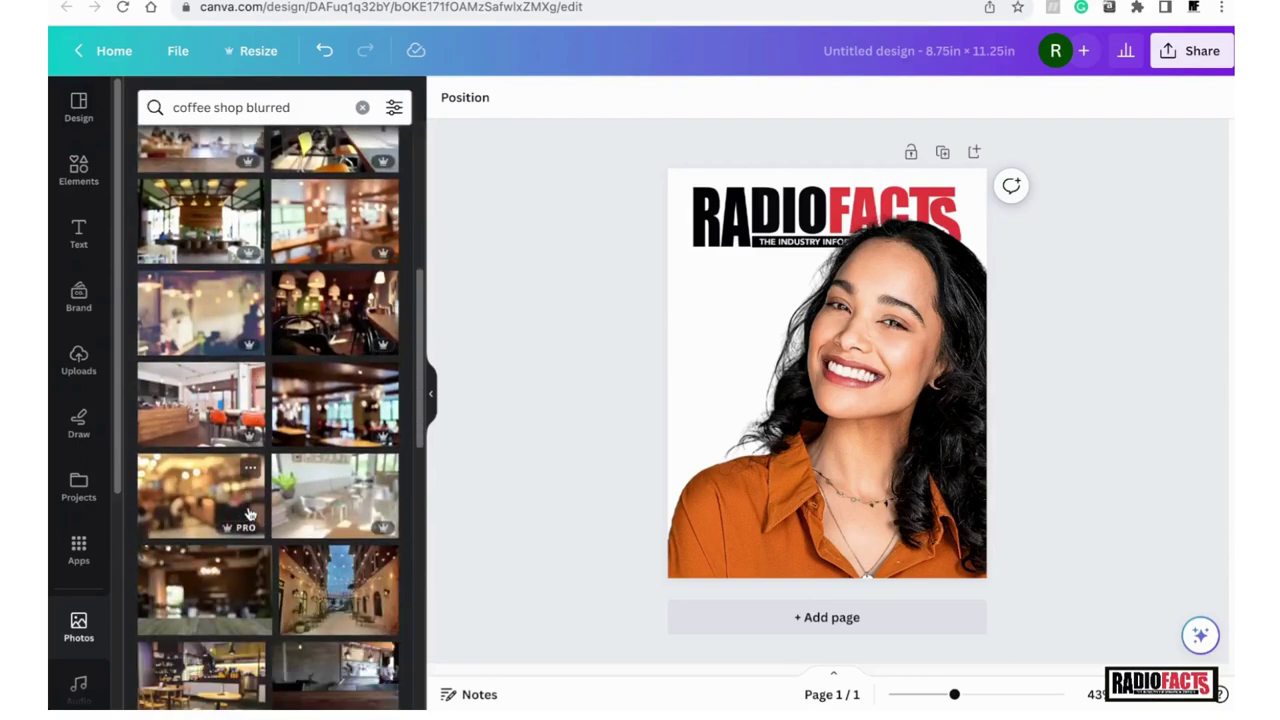
{"action": "scroll", "coordinate": [250, 514], "scroll_direction": "down", "scroll_amount": 4}
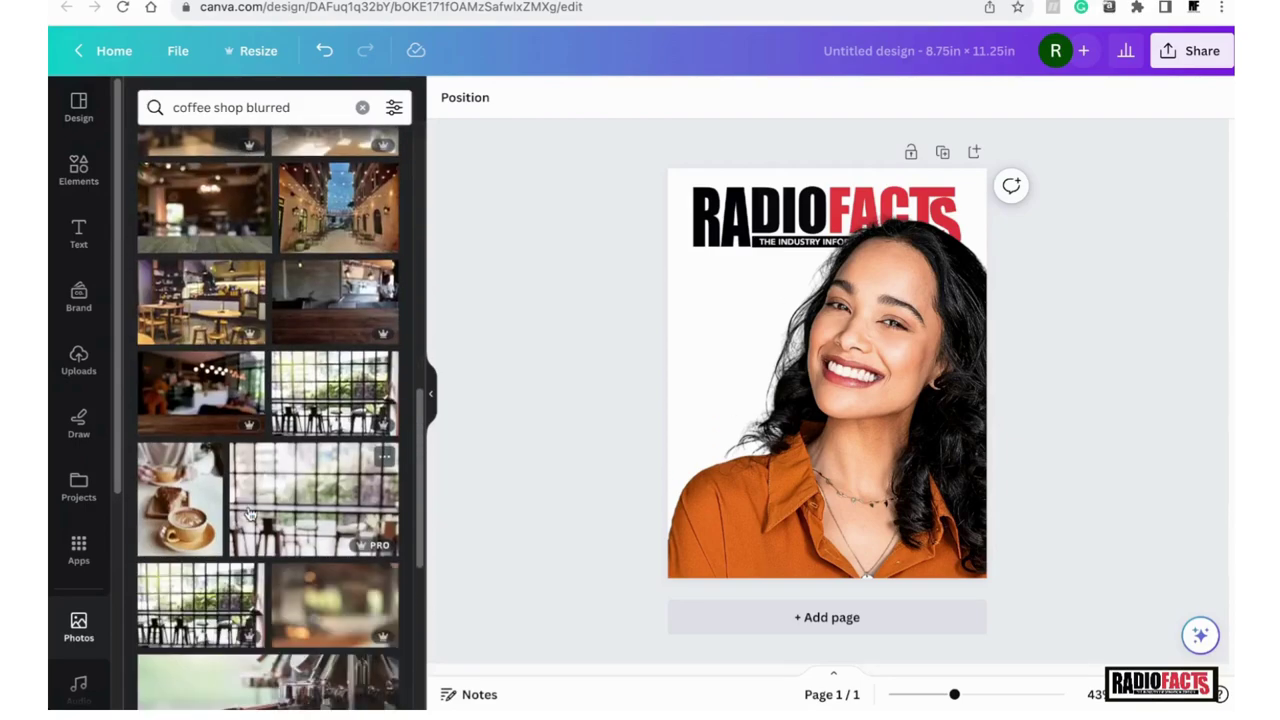
{"action": "scroll", "coordinate": [250, 514], "scroll_direction": "down", "scroll_amount": 5}
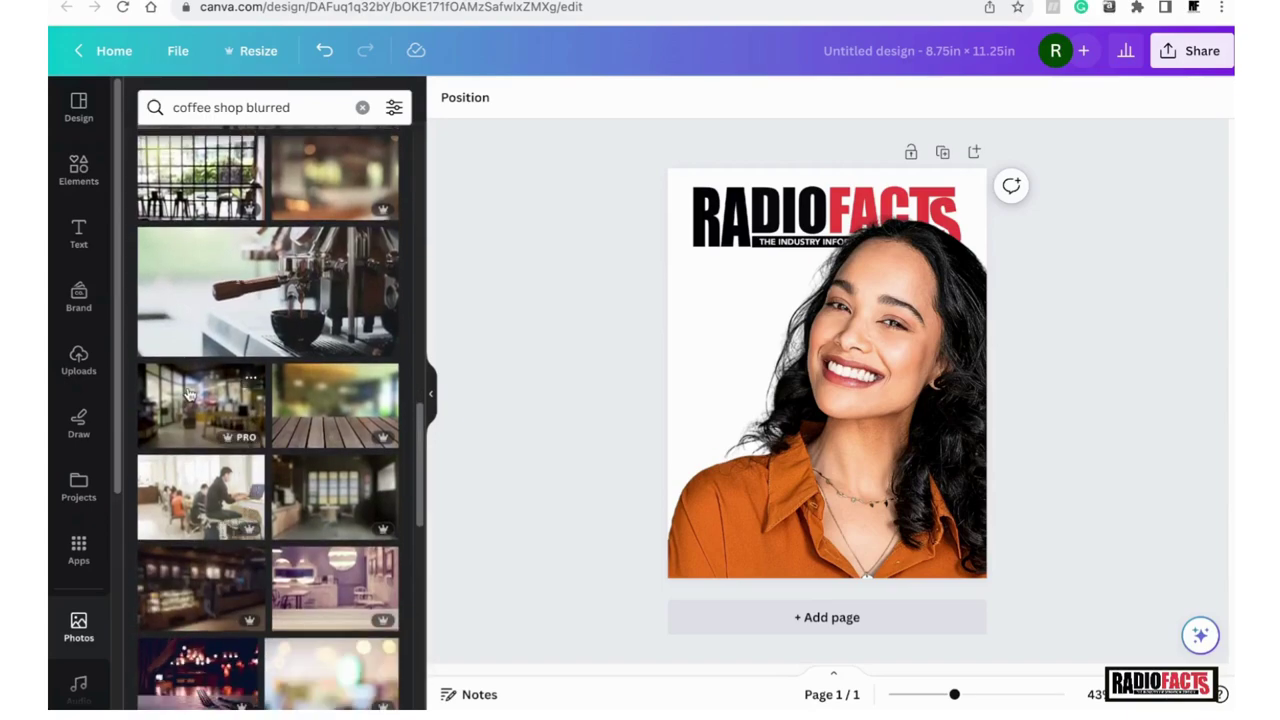
{"action": "left_click", "coordinate": [188, 393]}
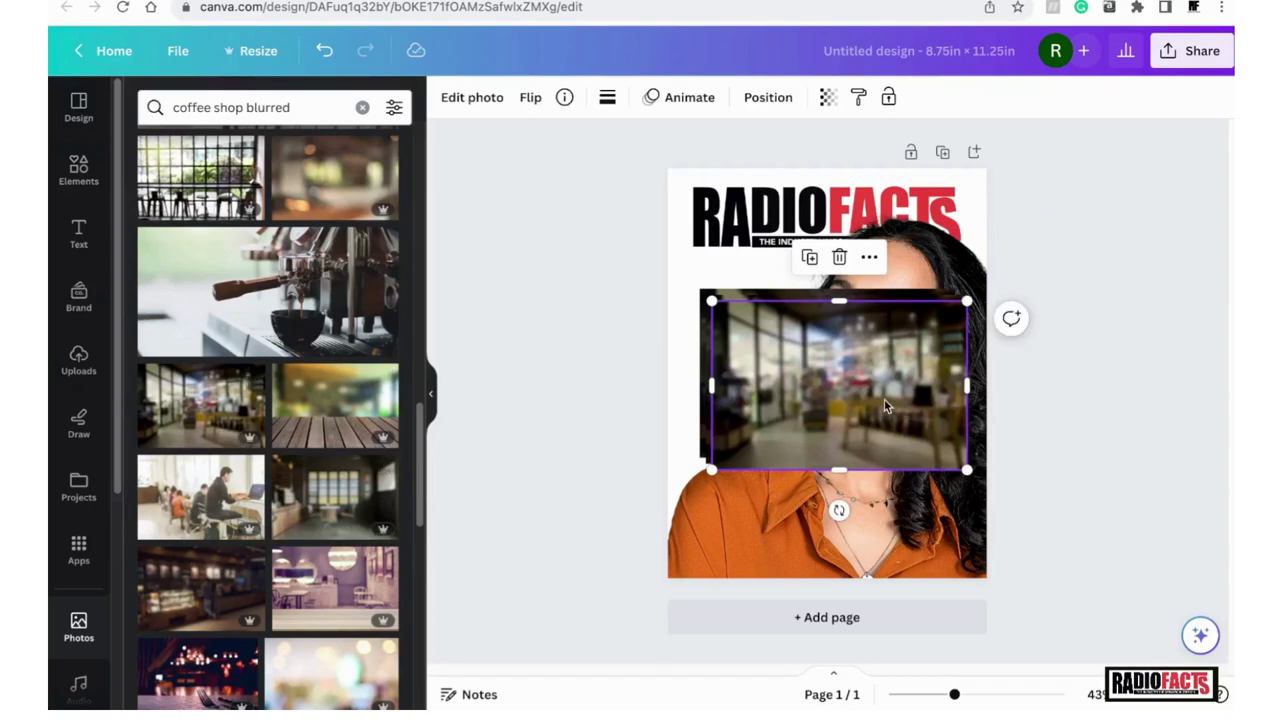
- Enlarge the coffee shop photo to about 20.1 × 13.3 in so it covers the whole page
{"action": "left_click_drag", "start_coordinate": [874, 391], "coordinate": [936, 433]}
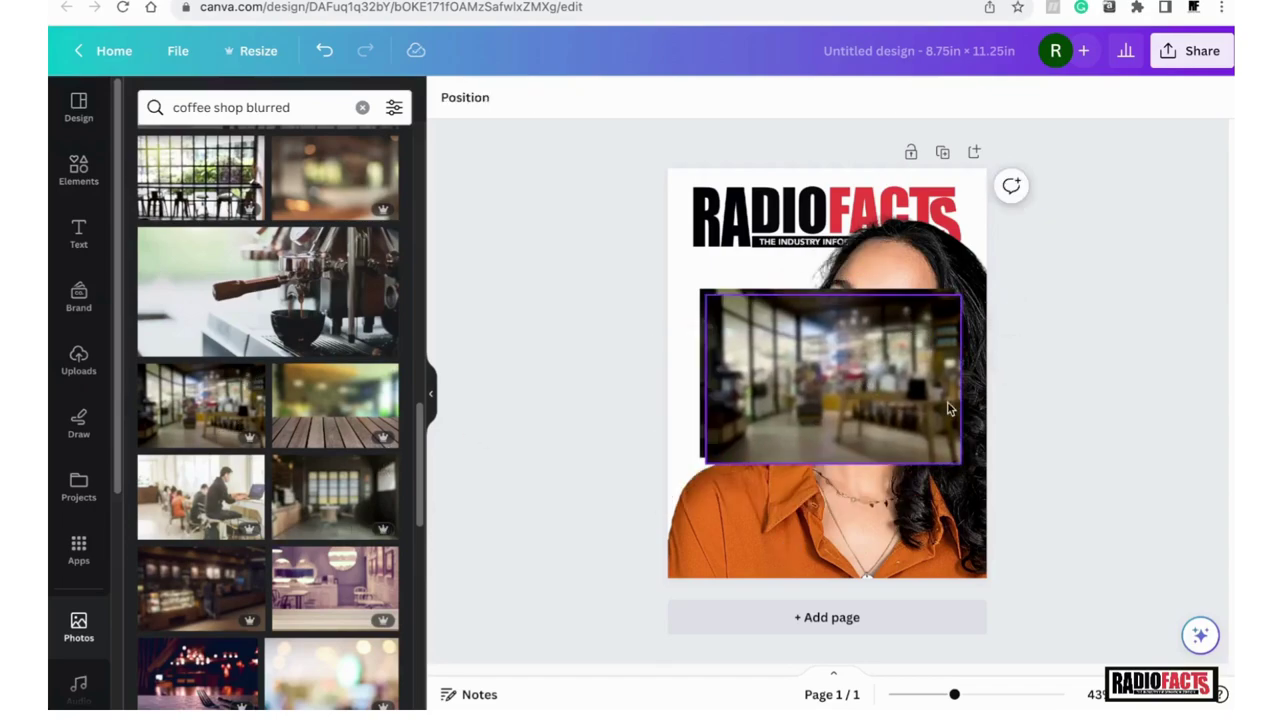
{"action": "left_click_drag", "start_coordinate": [910, 362], "coordinate": [916, 368]}
{"action": "left_click_drag", "start_coordinate": [955, 458], "coordinate": [1205, 623]}
{"action": "left_click_drag", "start_coordinate": [700, 290], "coordinate": [479, 127]}
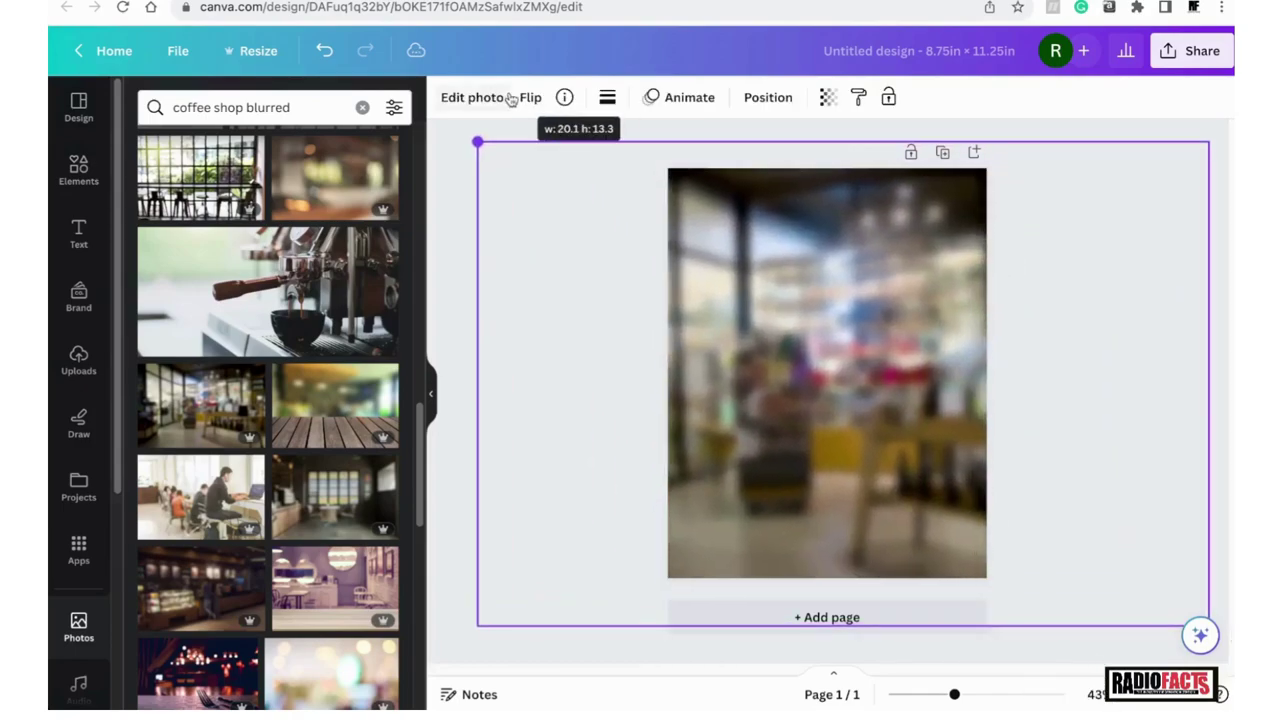
- Send the coffee shop photo to the back, behind the woman and the masthead
{"action": "right_click", "coordinate": [847, 394]}
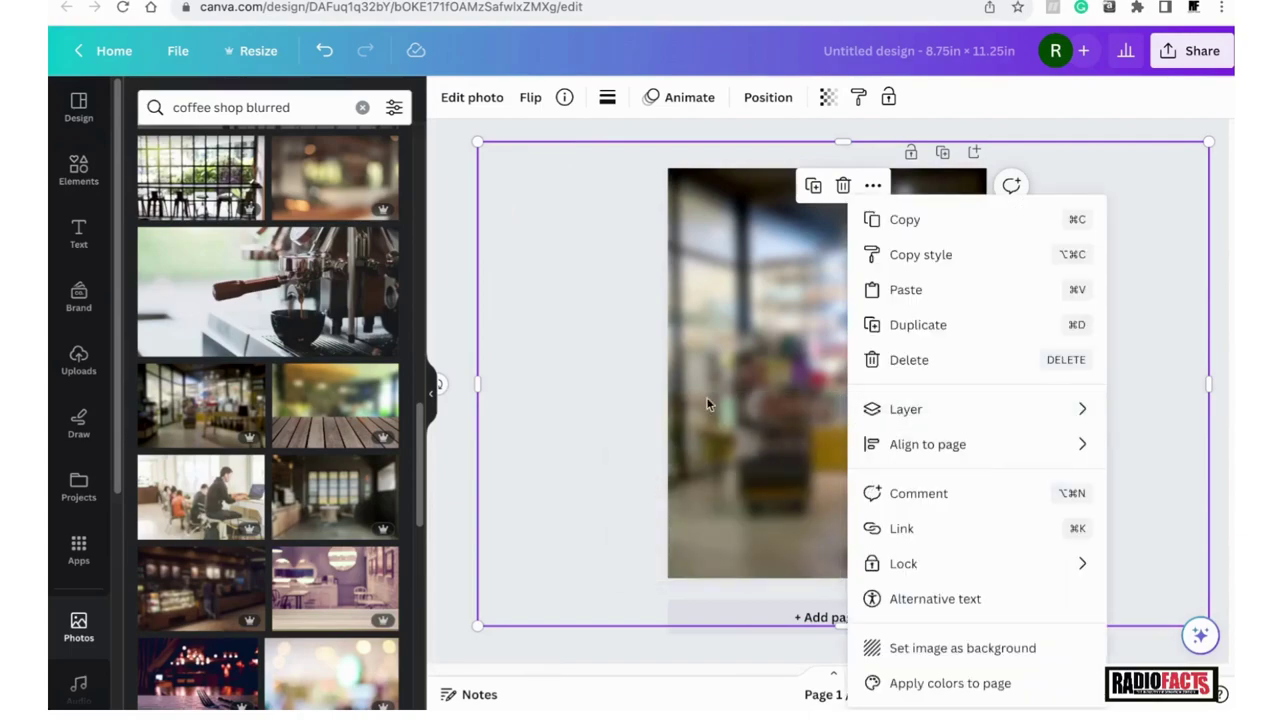
{"action": "mouse_move", "coordinate": [932, 425]}
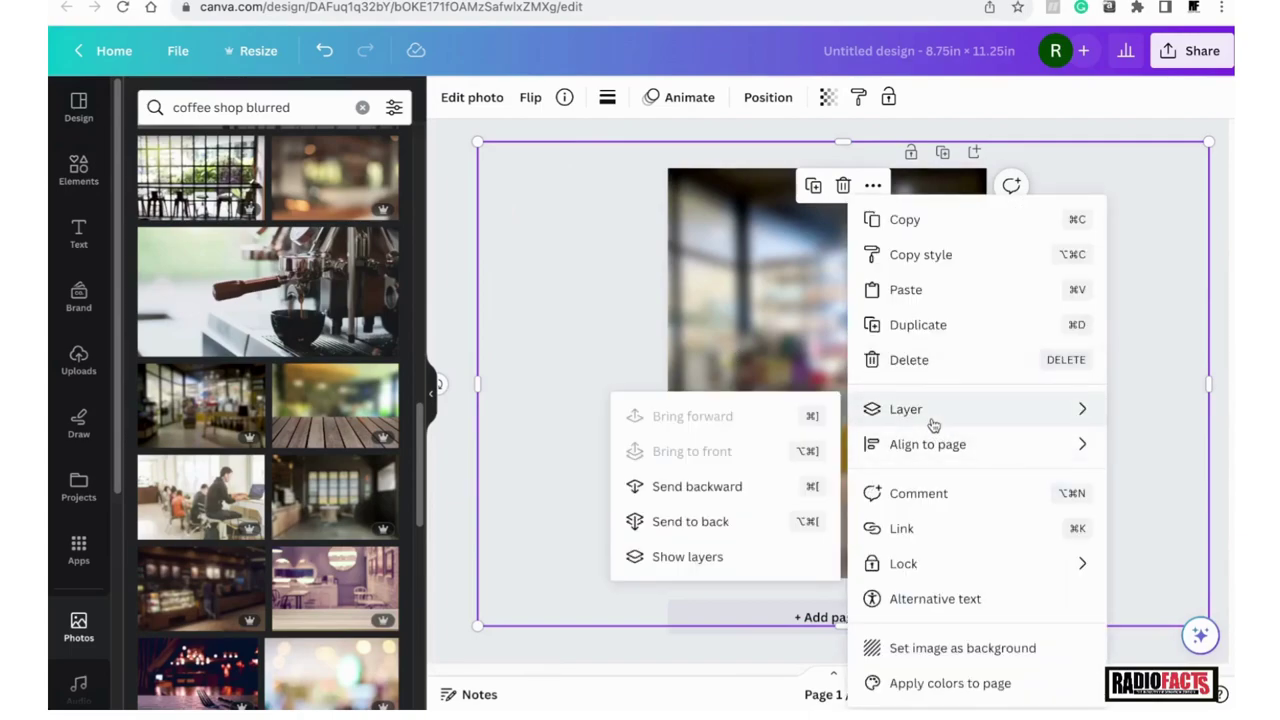
{"action": "left_click", "coordinate": [725, 521]}
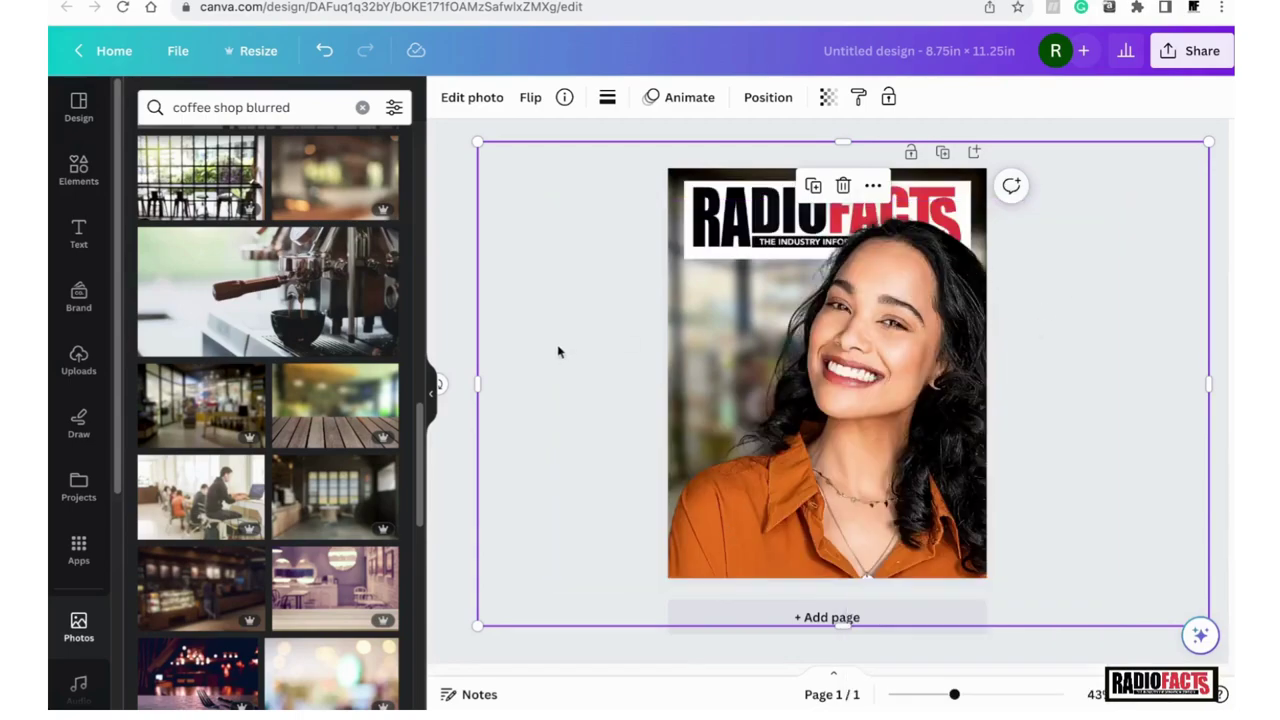
{"action": "left_click", "coordinate": [463, 269]}
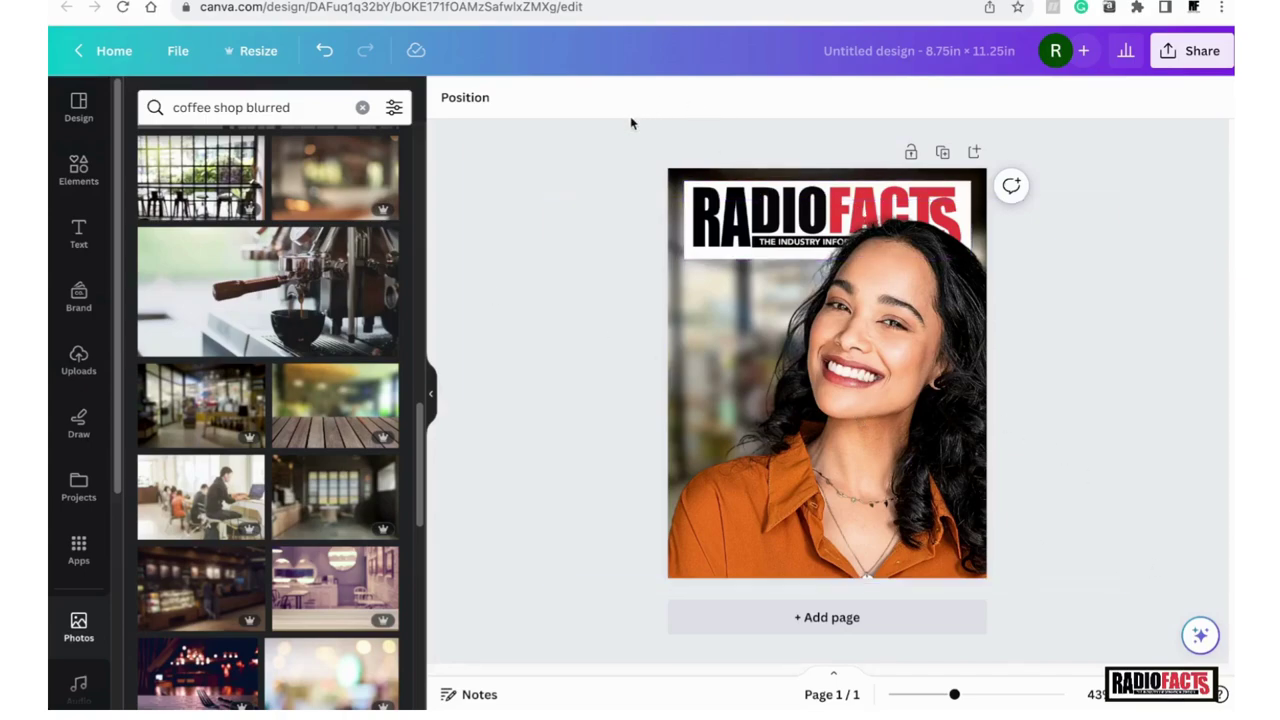
- Group the RadioFacts masthead with the woman's photo and shift the group slightly up
{"action": "left_click_drag", "start_coordinate": [568, 133], "coordinate": [1050, 634]}
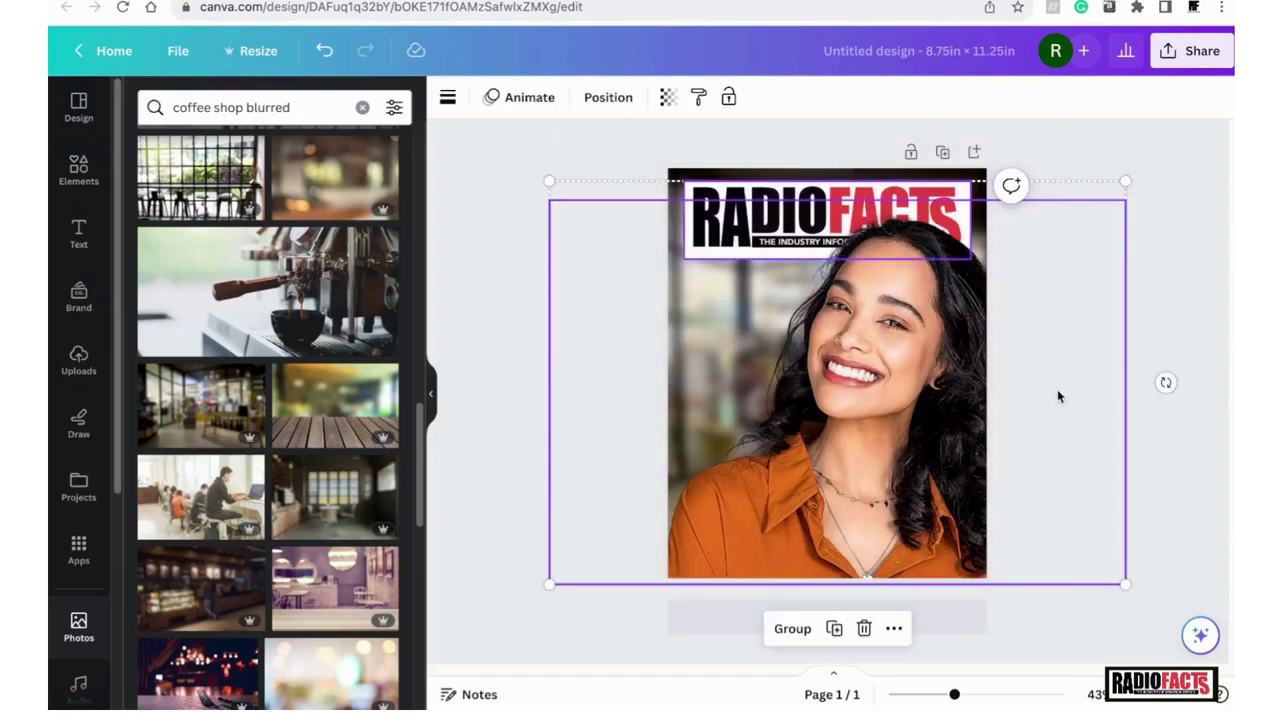
{"action": "left_click", "coordinate": [799, 628]}
{"action": "left_click", "coordinate": [512, 330]}
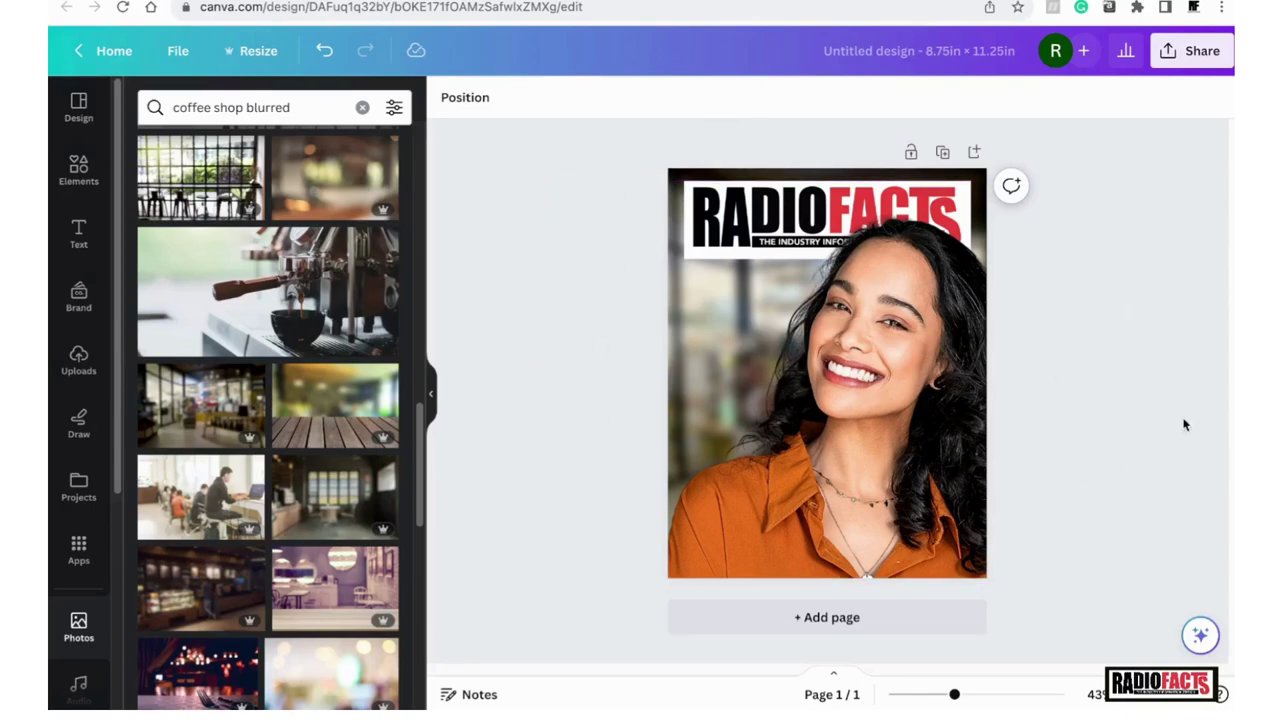
{"action": "mouse_move", "coordinate": [908, 490]}
{"action": "left_mouse_down"}
{"action": "mouse_move", "coordinate": [808, 432]}
{"action": "mouse_move", "coordinate": [804, 446]}
{"action": "mouse_move", "coordinate": [867, 462]}
{"action": "mouse_move", "coordinate": [902, 492]}
{"action": "mouse_move", "coordinate": [934, 482]}
{"action": "mouse_move", "coordinate": [913, 472]}
{"action": "mouse_move", "coordinate": [907, 484]}
{"action": "left_mouse_up"}
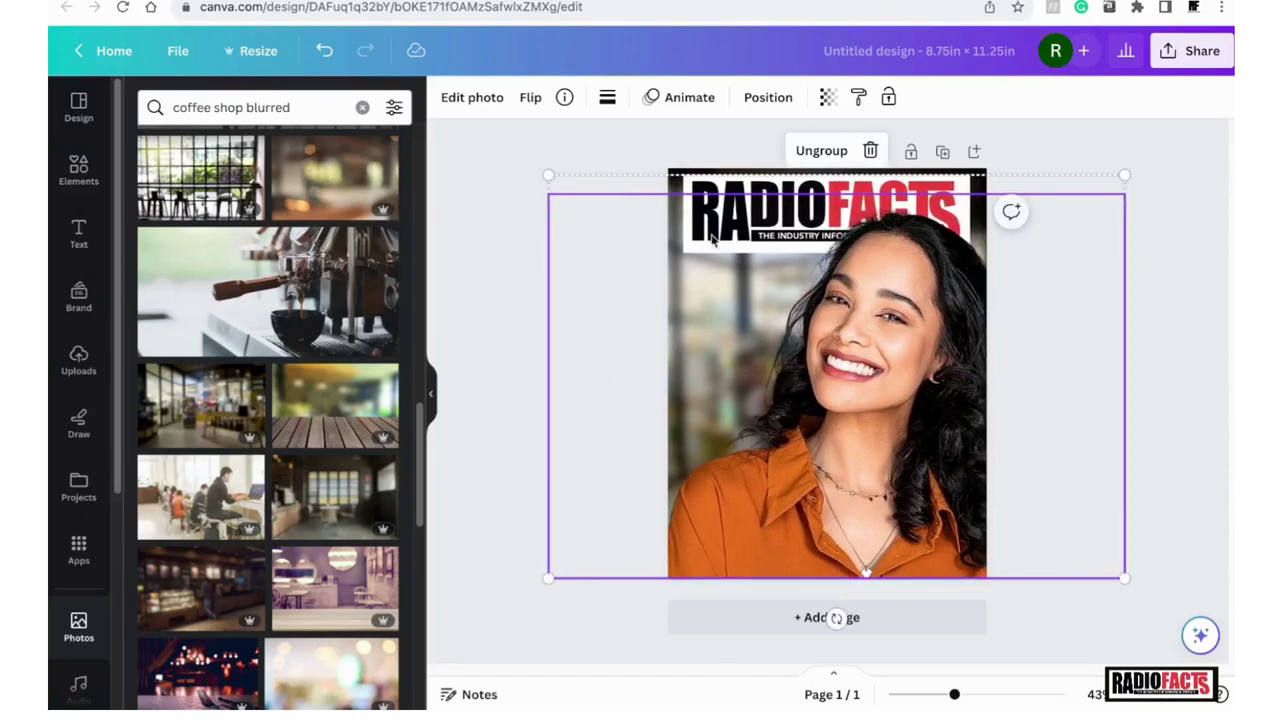
- Ungroup the masthead and woman, group them together with the coffee shop background, and move the whole group slightly down
{"action": "left_click", "coordinate": [806, 152]}
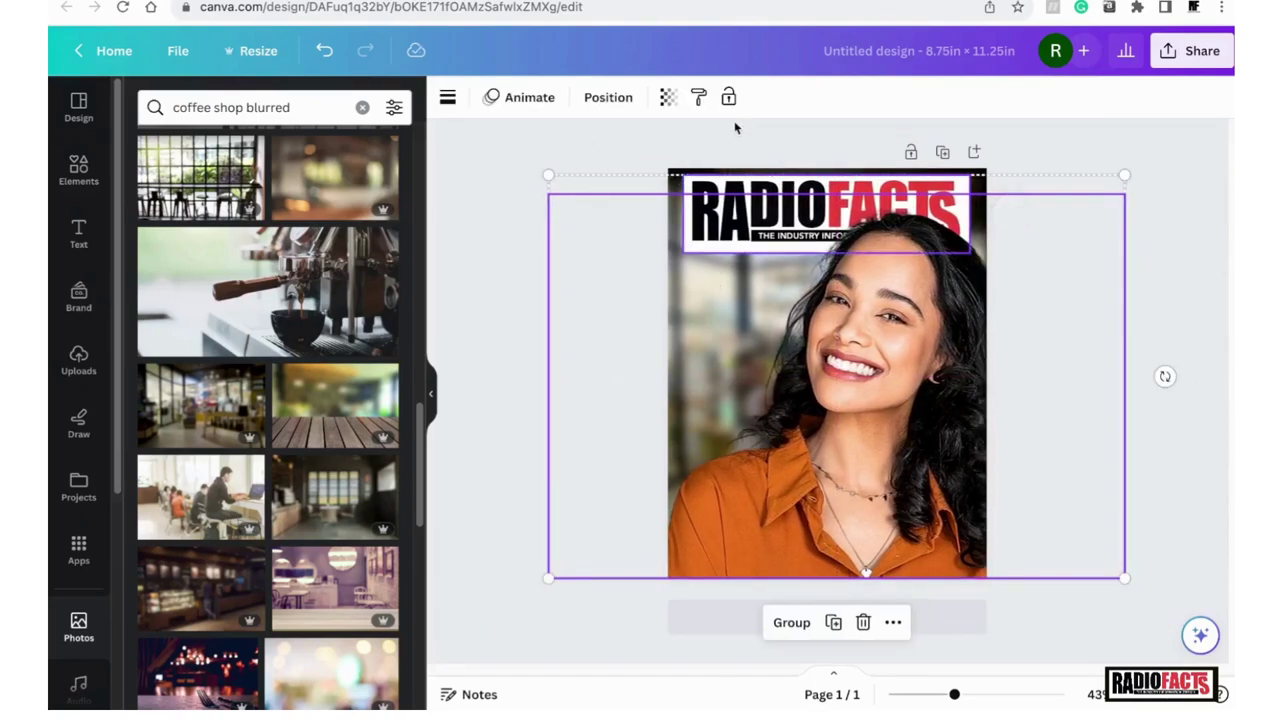
{"action": "left_click", "coordinate": [657, 146]}
{"action": "left_click_drag", "start_coordinate": [432, 128], "coordinate": [1150, 627]}
{"action": "left_click", "coordinate": [690, 171]}
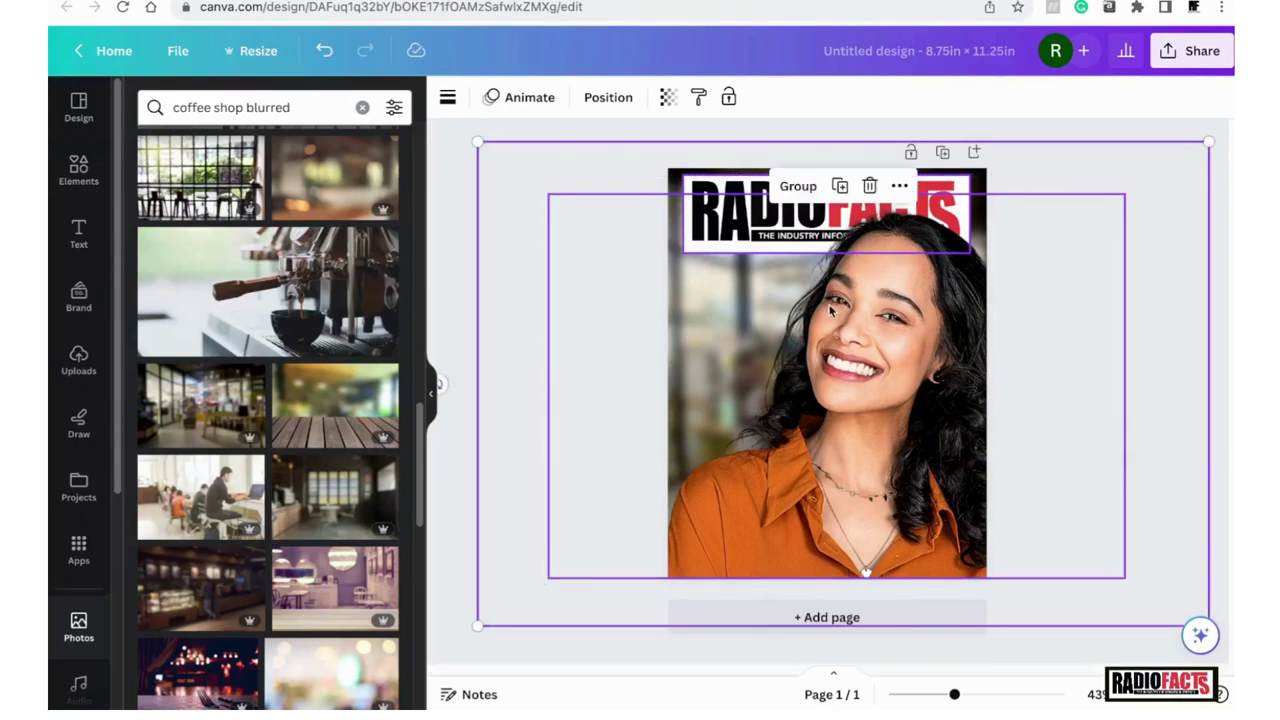
{"action": "left_click", "coordinate": [797, 187]}
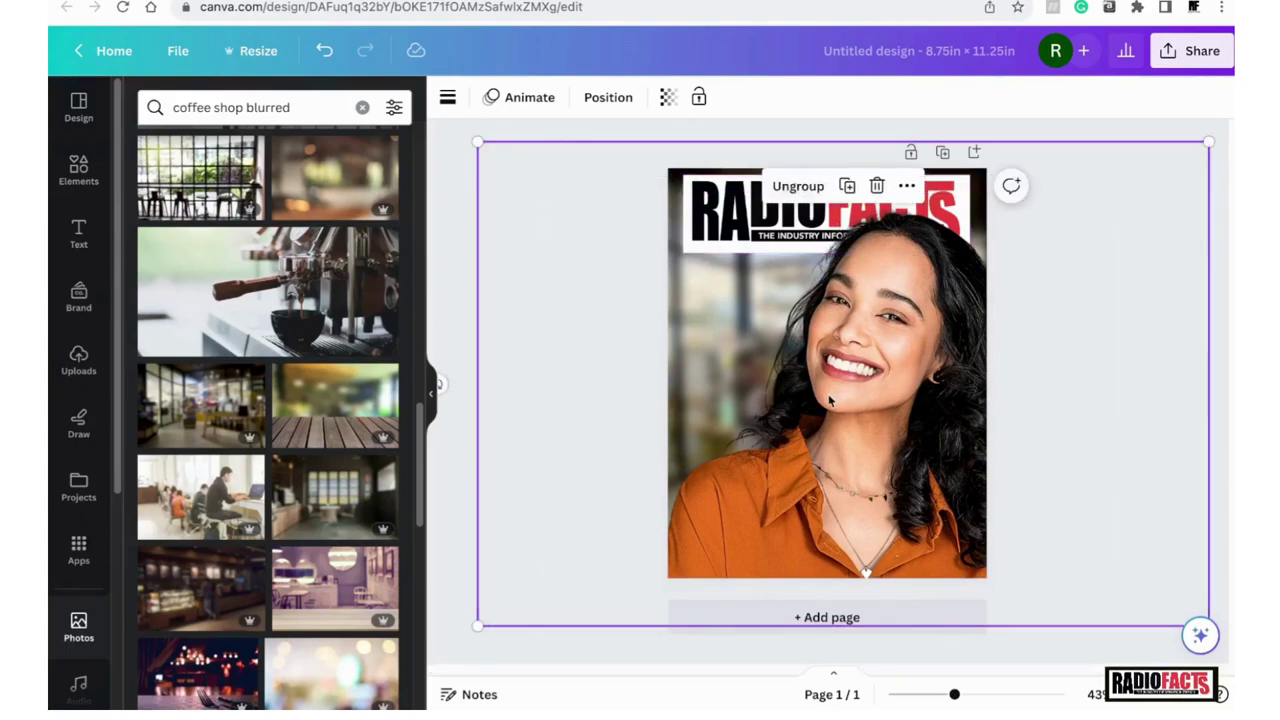
{"action": "left_click", "coordinate": [455, 314]}
{"action": "left_click_drag", "start_coordinate": [733, 310], "coordinate": [793, 355]}
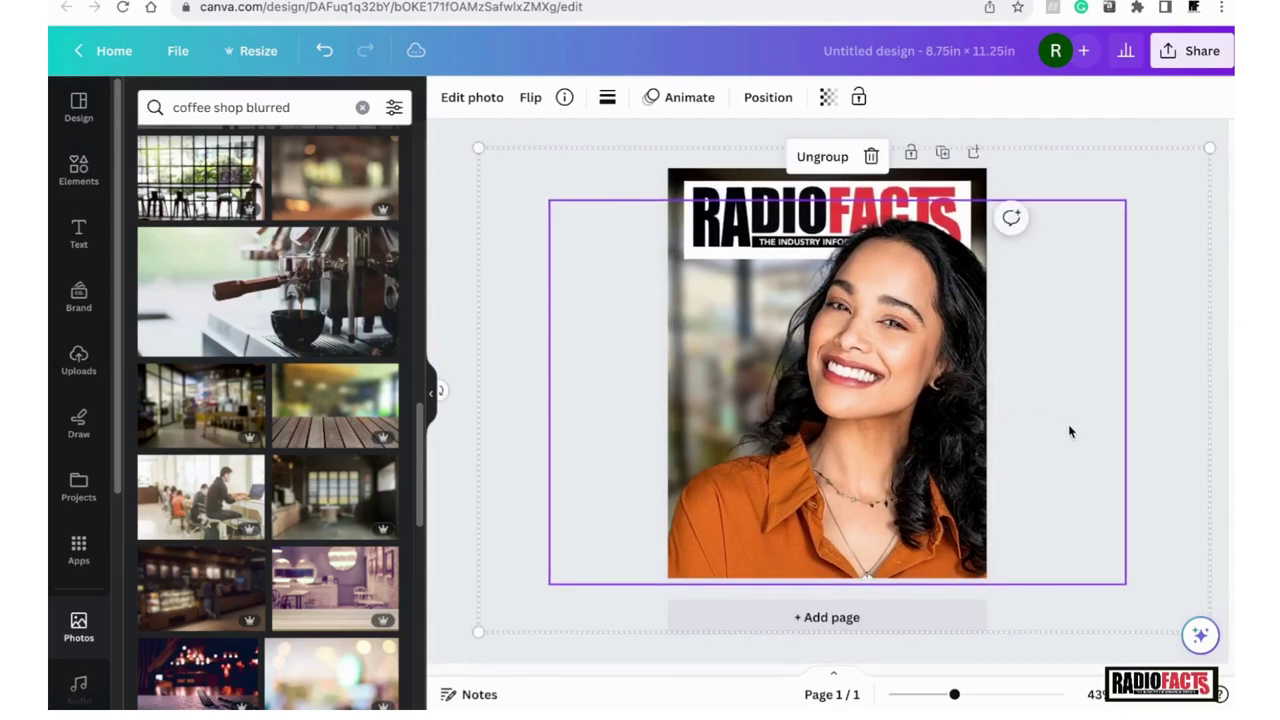
{"action": "left_click", "coordinate": [1159, 449]}
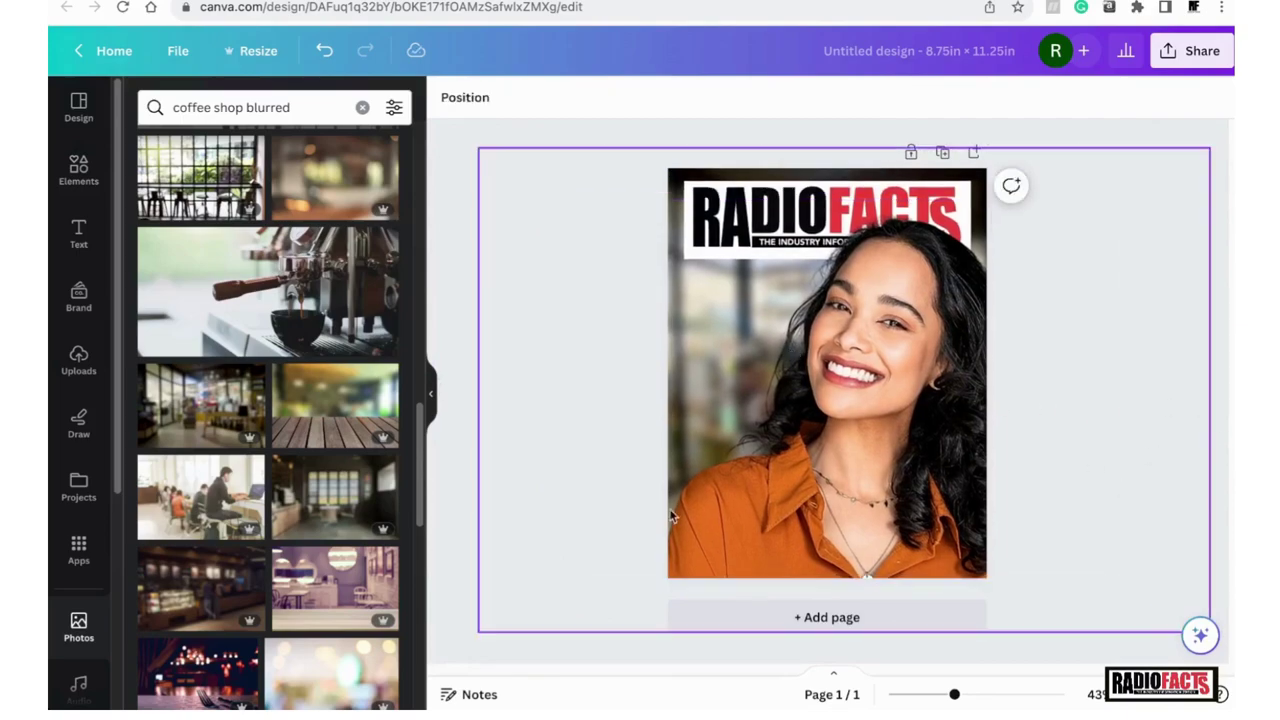
- Add a subheading to the page, replace its text with "Live" and enlarge it to font size 130
{"action": "left_click", "coordinate": [78, 230]}
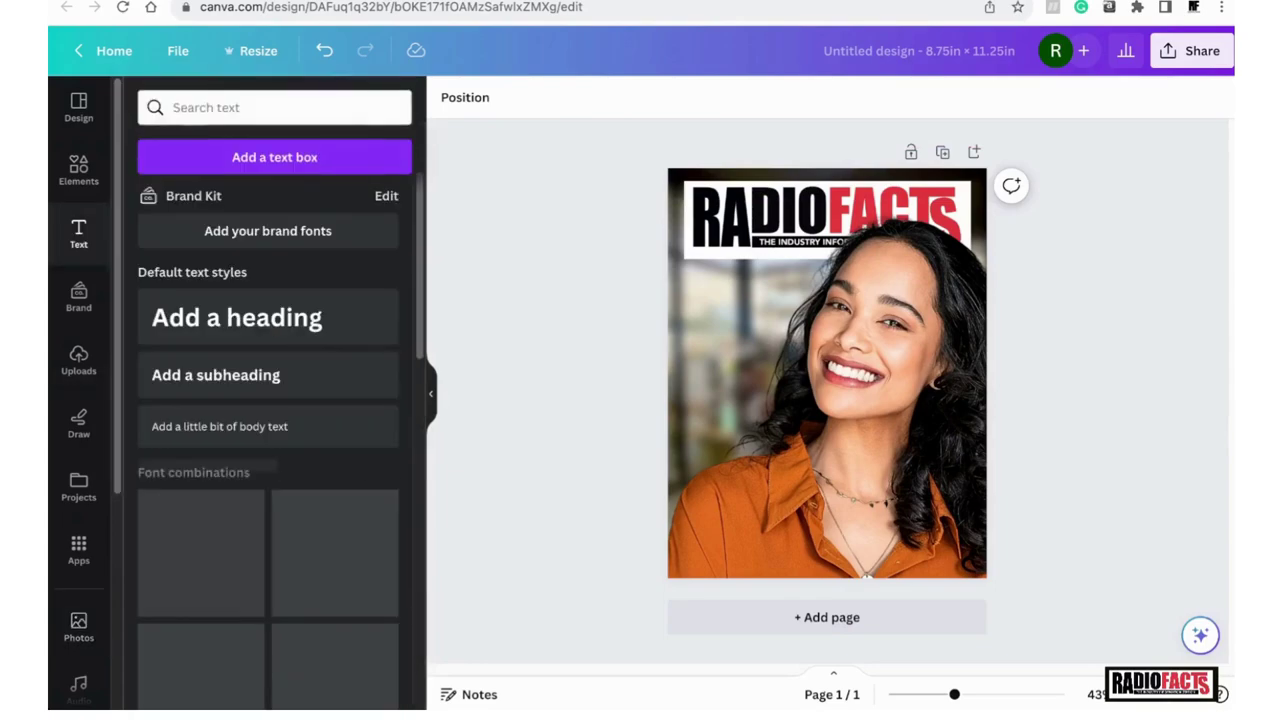
{"action": "left_click", "coordinate": [286, 374]}
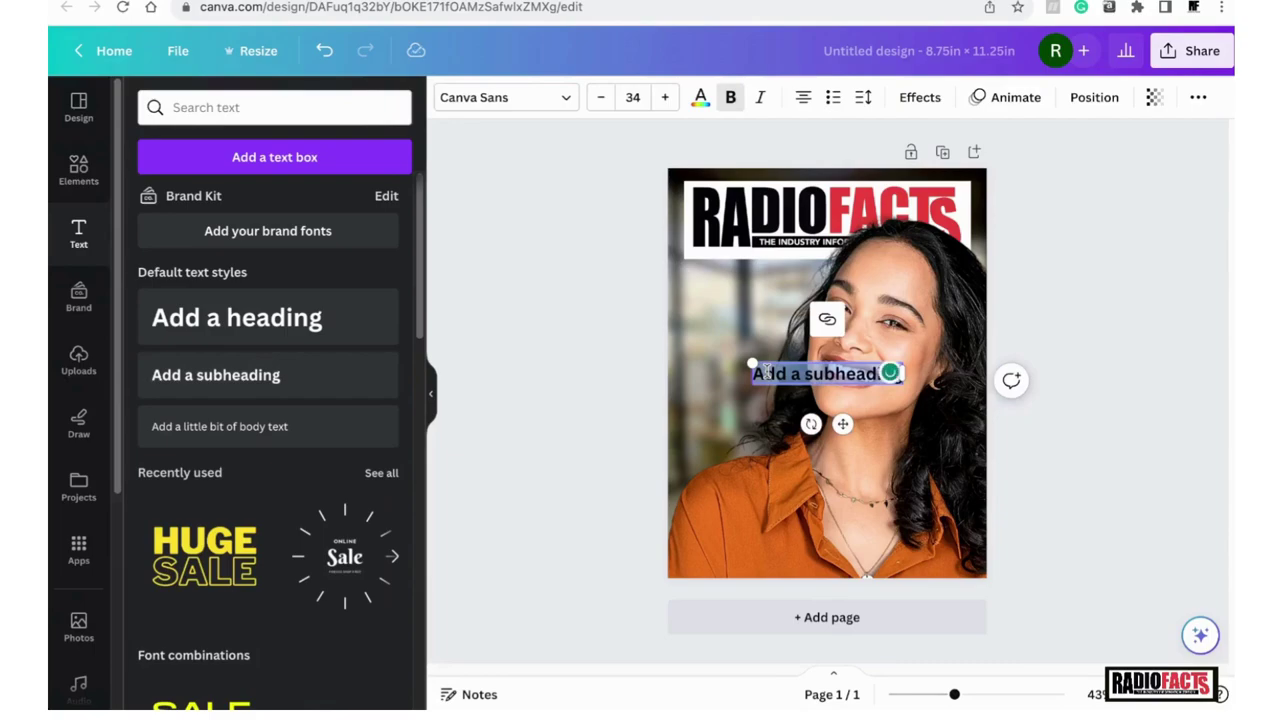
{"action": "key", "text": "BackSpace"}
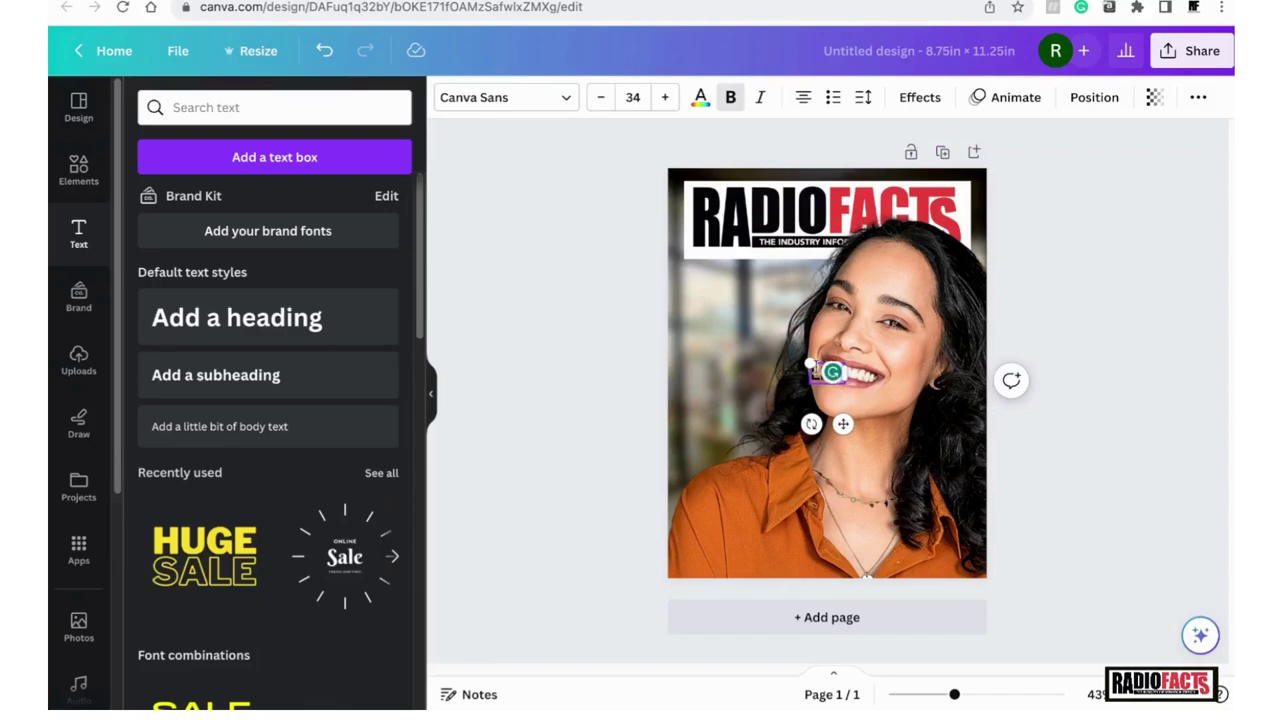
{"action": "left_click_drag", "start_coordinate": [810, 360], "coordinate": [710, 305]}
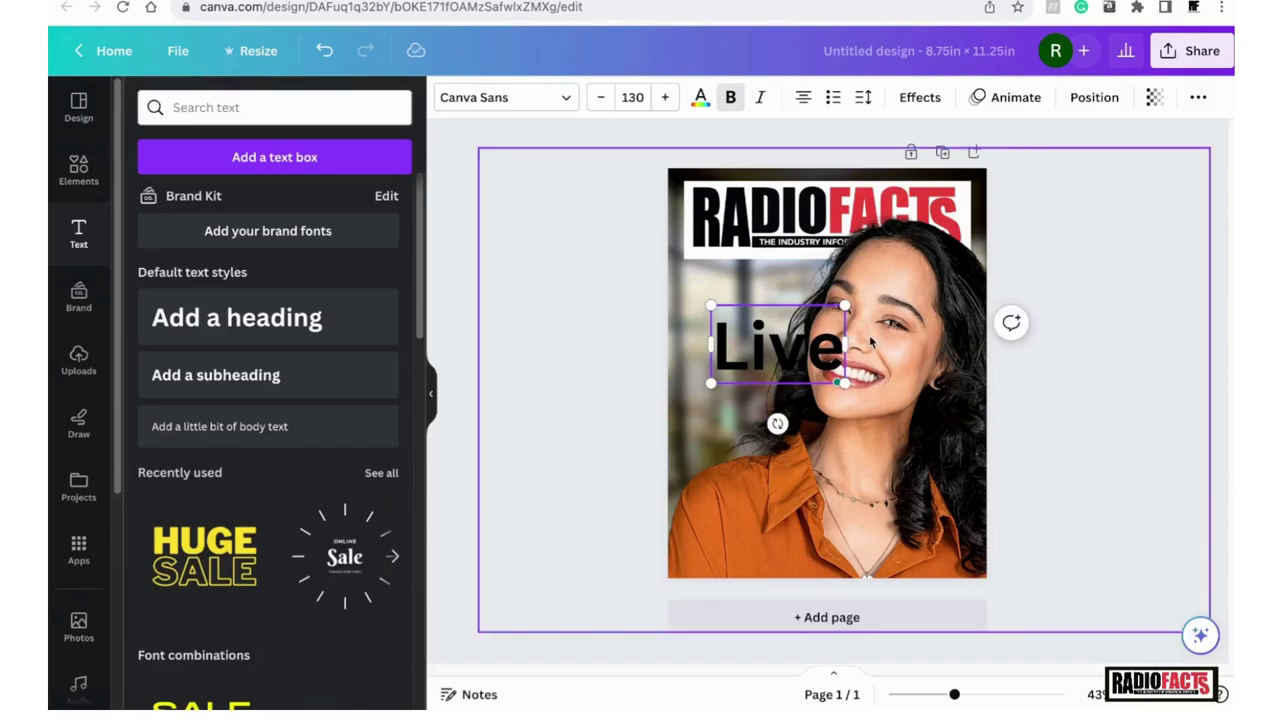
- Begin a second line with "Y" below "Live" in the headline text box
{"action": "left_click_drag", "start_coordinate": [778, 384], "coordinate": [779, 475]}
{"action": "key", "text": "Return"}
{"action": "type", "text": "Your"}
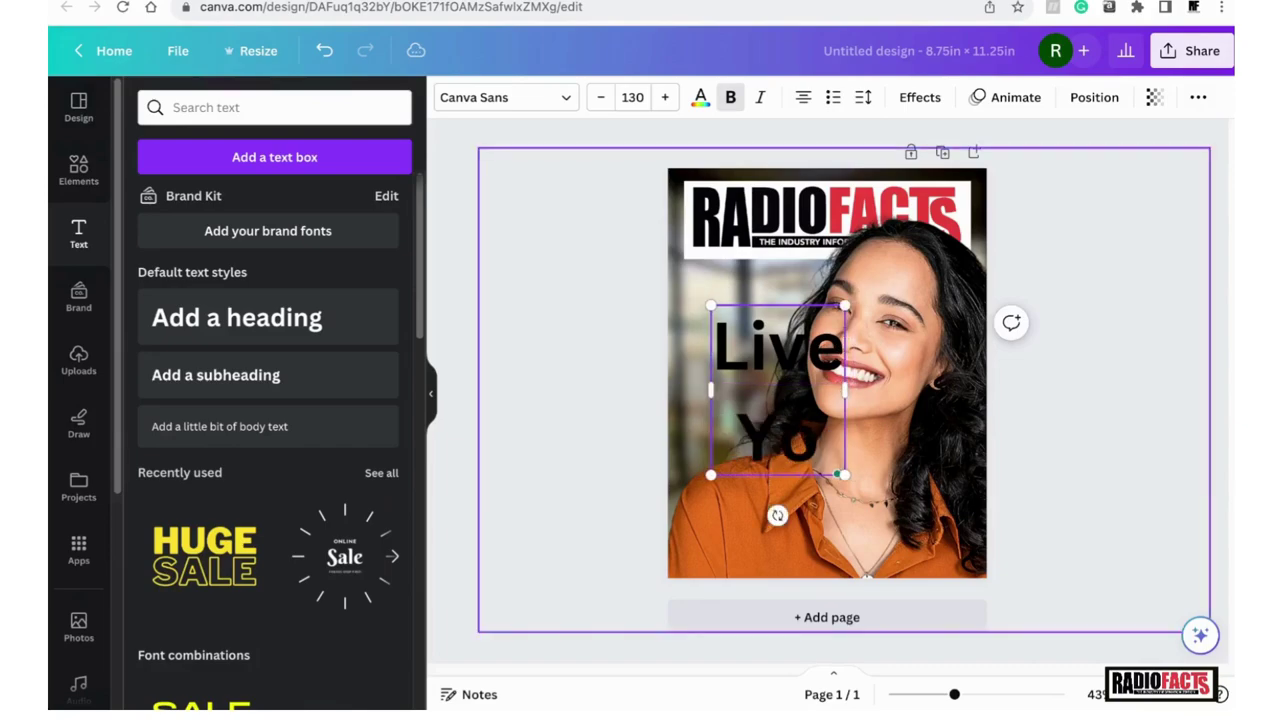
{"action": "key", "text": "BackSpace"}
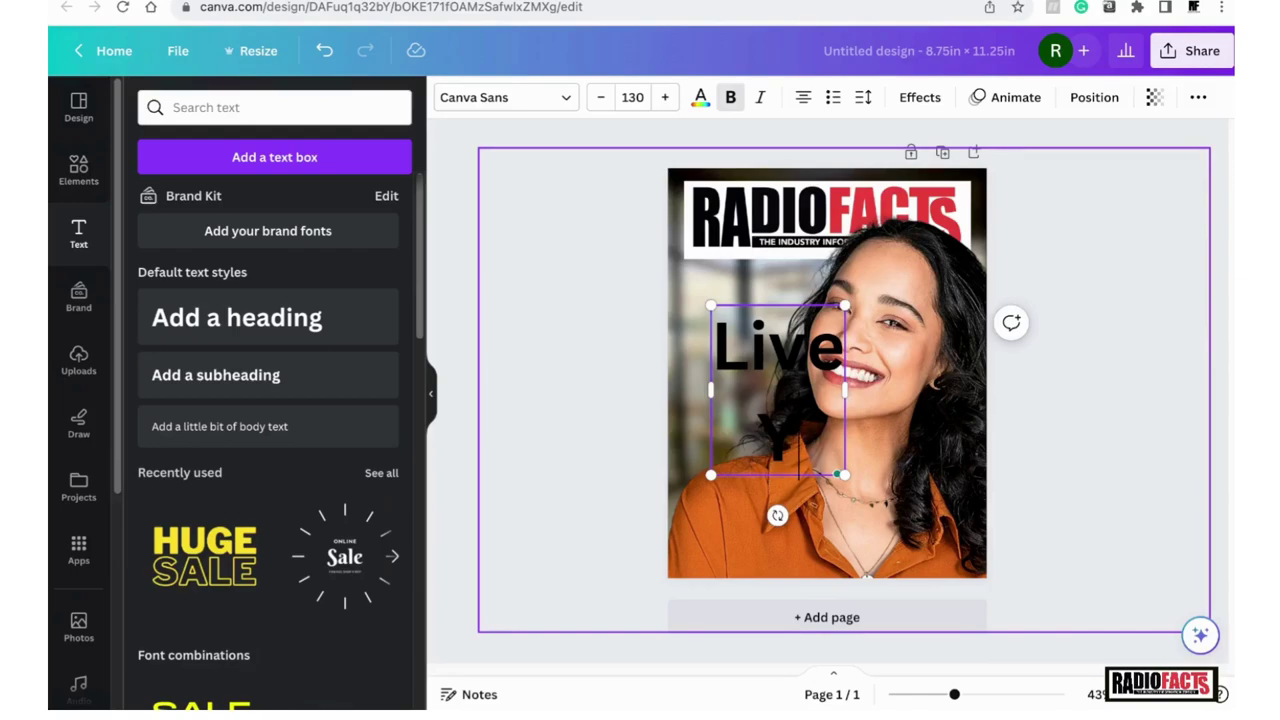
- Retype the headline's first word in capitals as "LIVE"
{"action": "left_click", "coordinate": [783, 343]}
{"action": "left_click_drag", "start_coordinate": [752, 342], "coordinate": [833, 346]}
{"action": "key", "text": "BackSpace"}
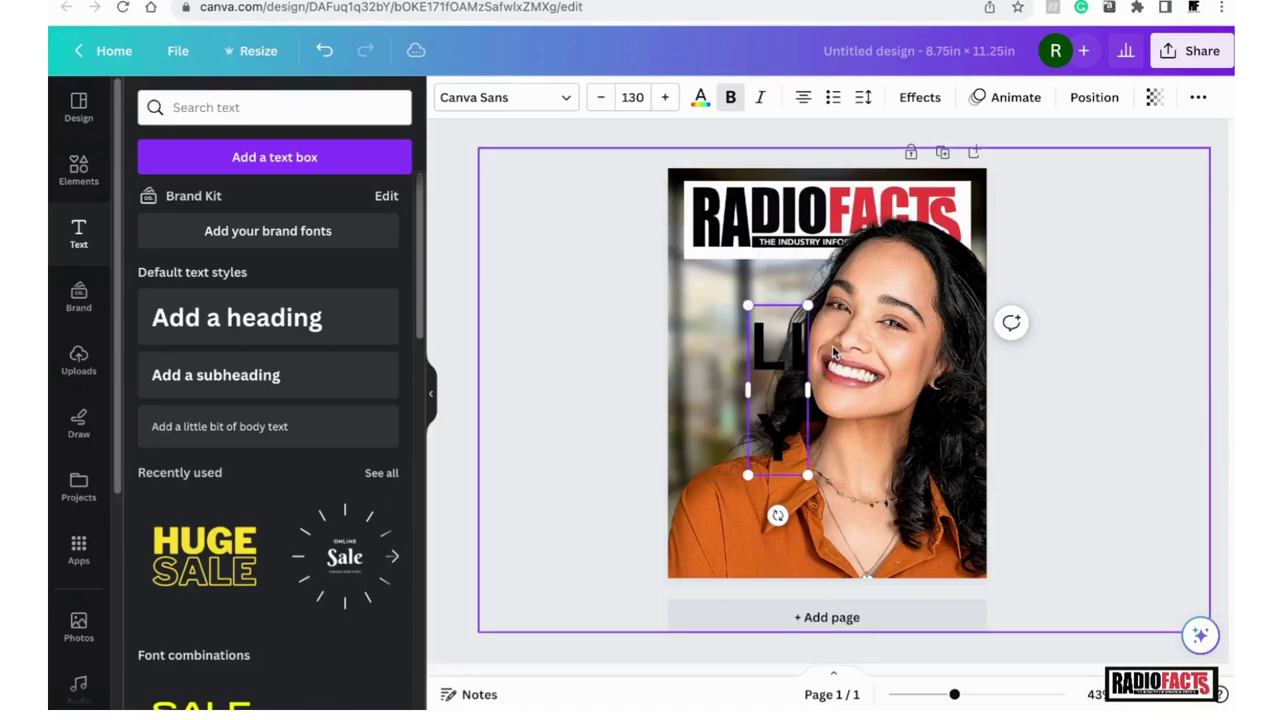
{"action": "type", "text": "IV"}
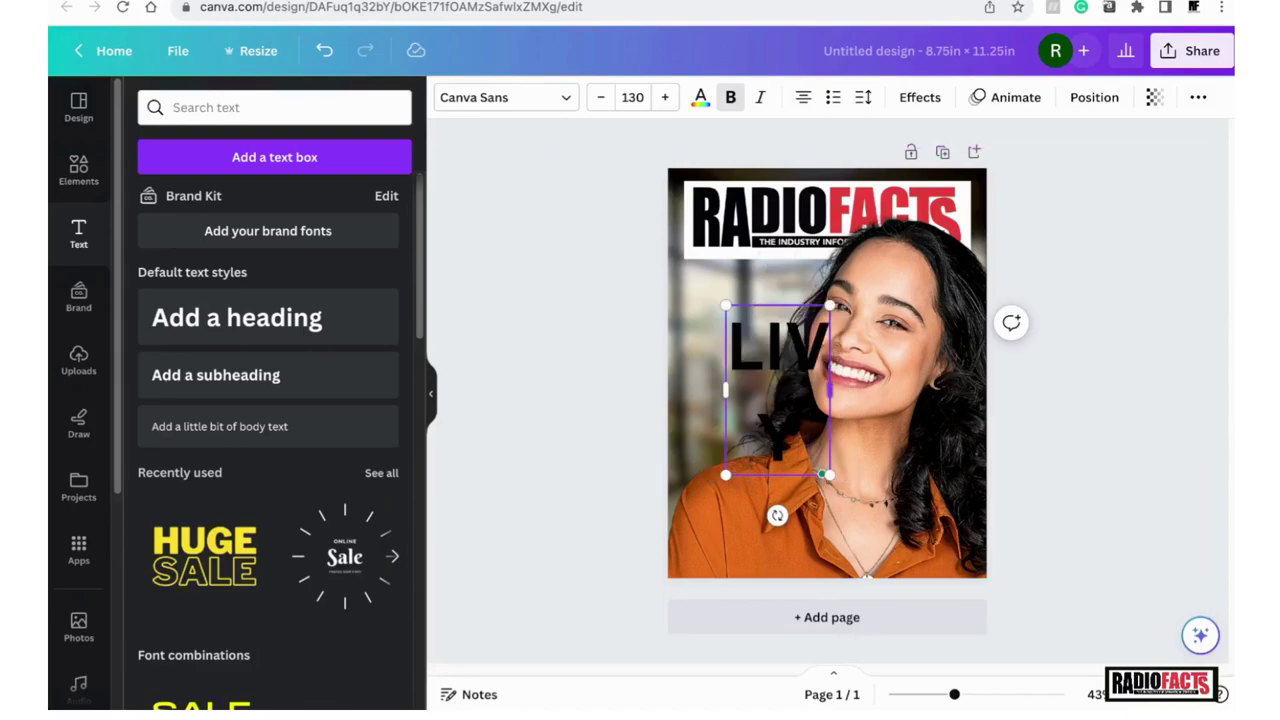
{"action": "type", "text": "E"}
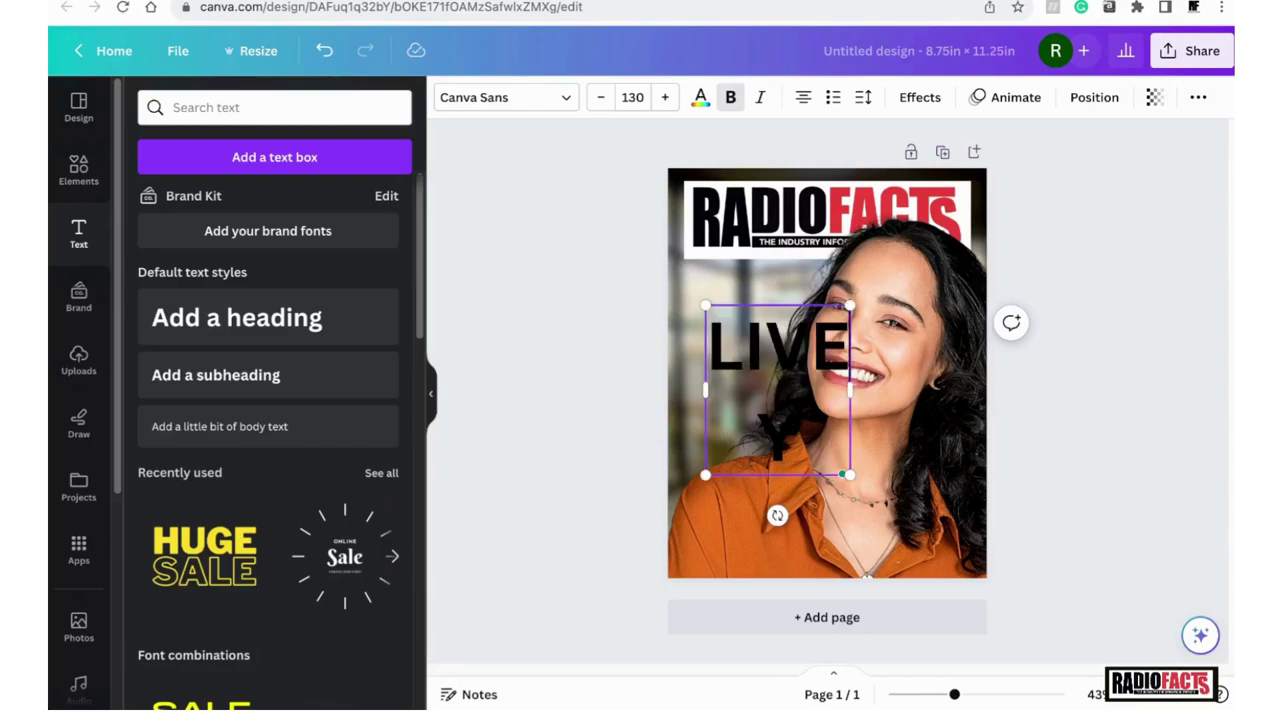
- Try "YOUR", "BEST" and "LIFE" in capitals on separate lines below "LIVE", and undo the all-capitals headline
{"action": "type", "text": " Your Y"}
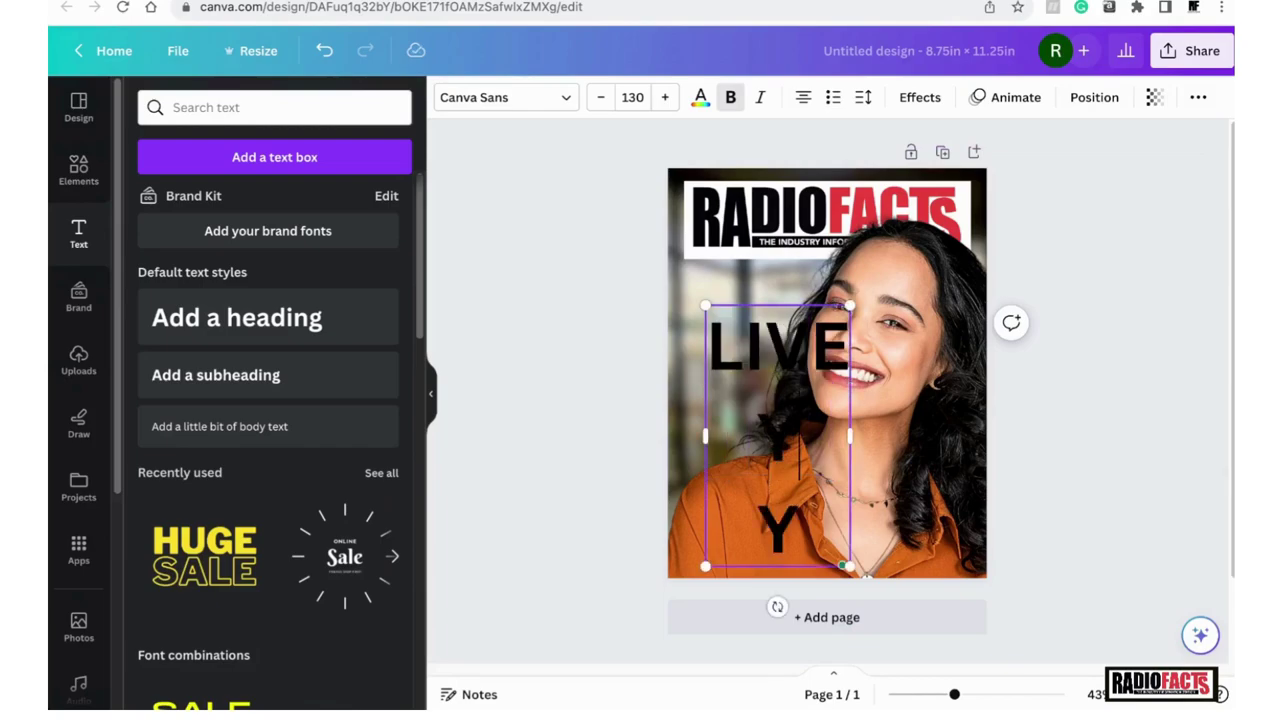
{"action": "key", "text": "BackSpace"}
{"action": "key", "text": "BackSpace"}
{"action": "key", "text": "BackSpace"}
{"action": "type", "text": "our"}
{"action": "key", "text": "BackSpace"}
{"action": "key", "text": "BackSpace"}
{"action": "key", "text": "BackSpace"}
{"action": "type", "text": "our"}
{"action": "key", "text": "Return"}
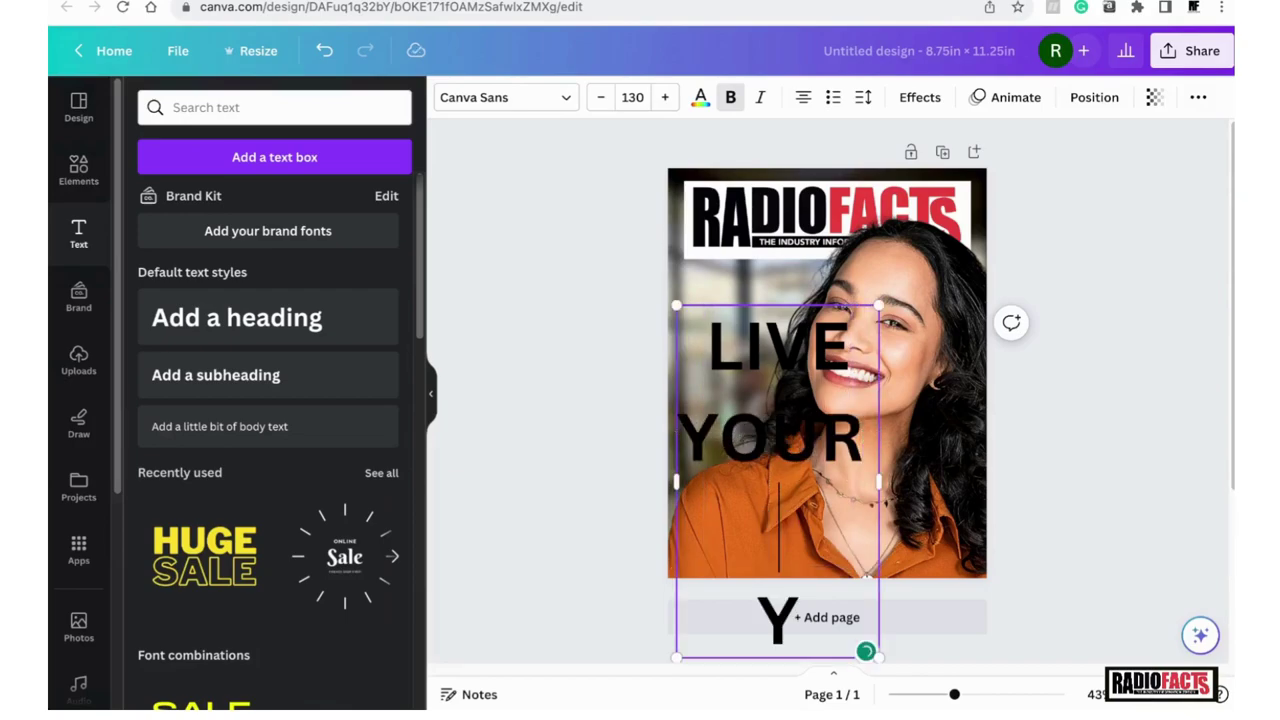
{"action": "type", "text": "BEST"}
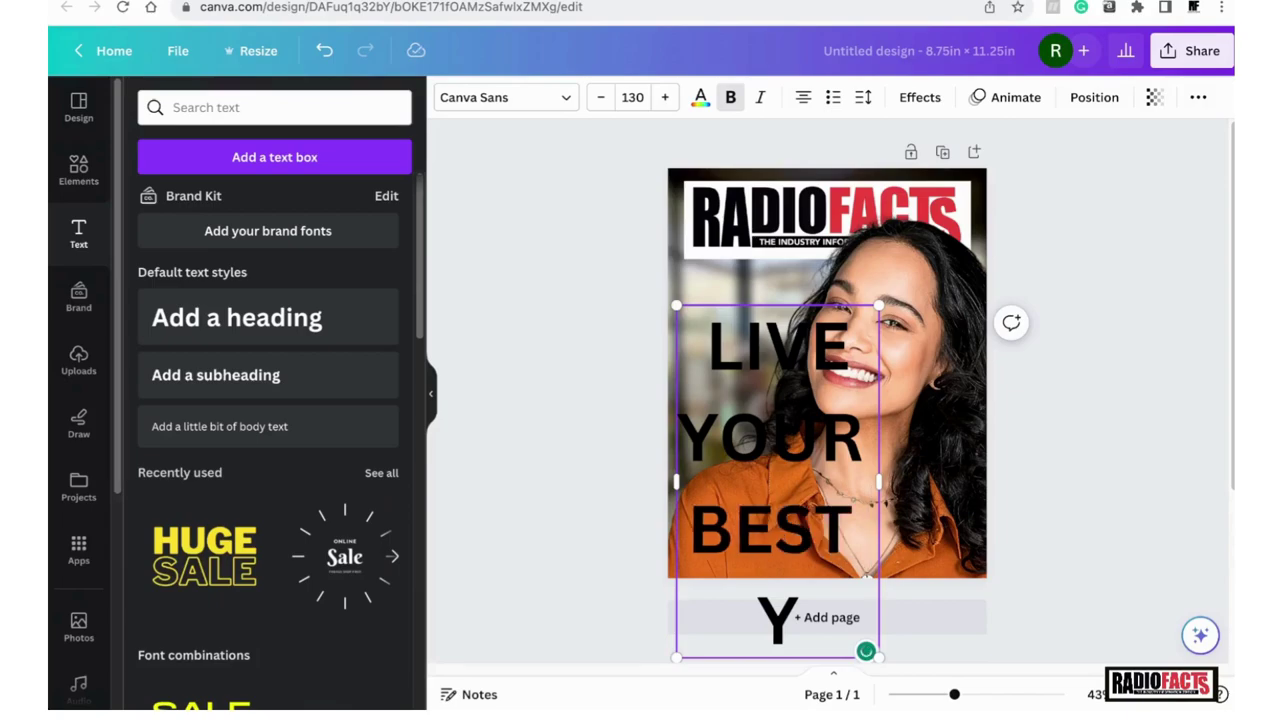
{"action": "key", "text": "Return"}
{"action": "type", "text": "LIFE"}
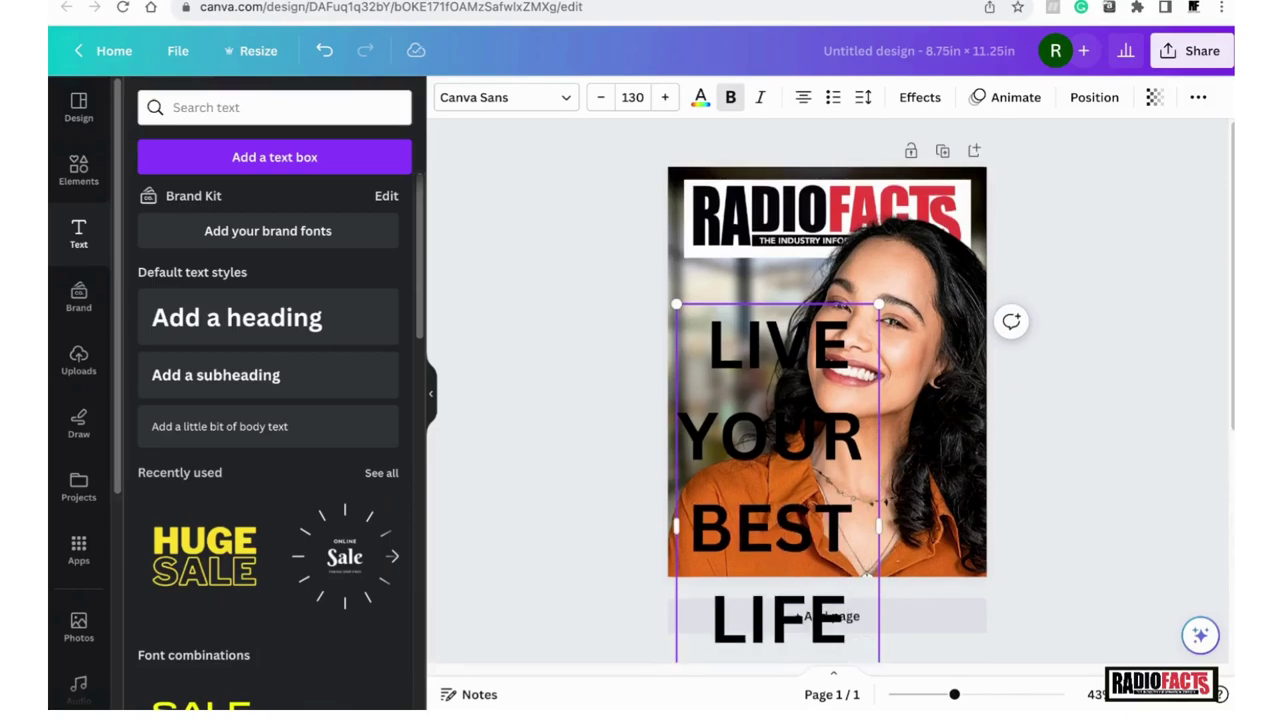
{"action": "left_click_drag", "start_coordinate": [744, 340], "coordinate": [836, 614]}
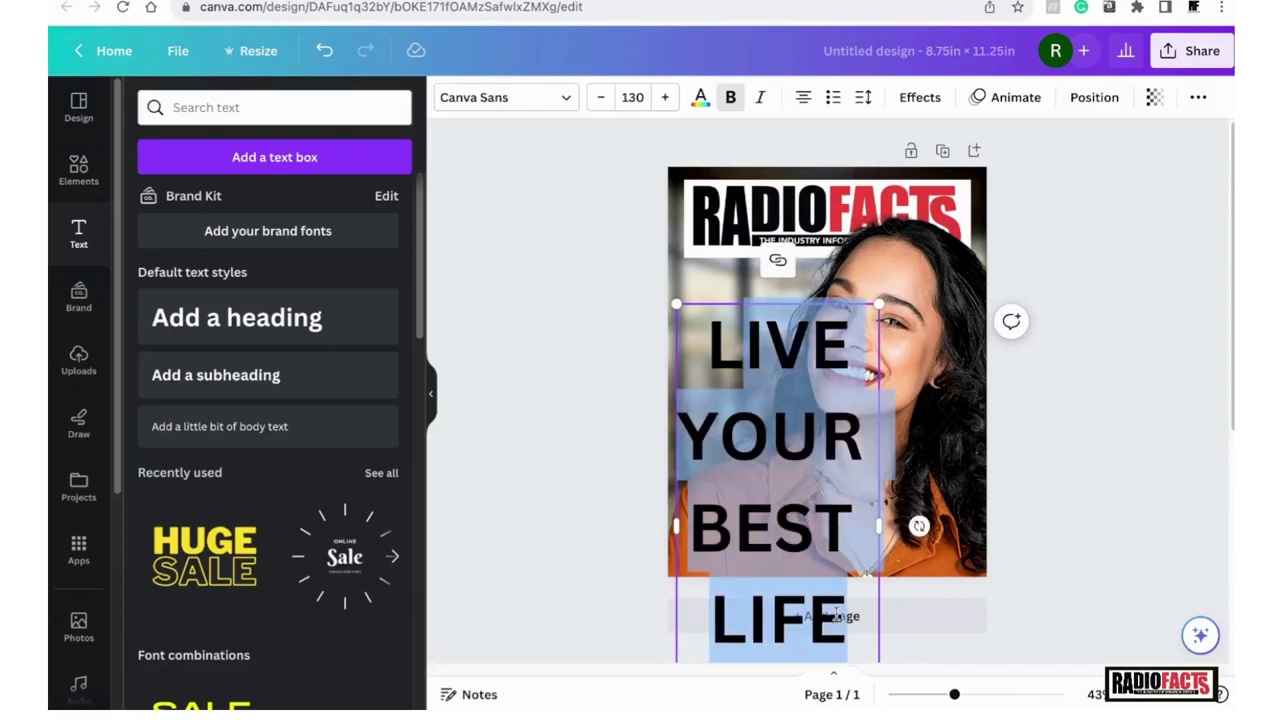
{"action": "key", "text": "ctrl+z"}
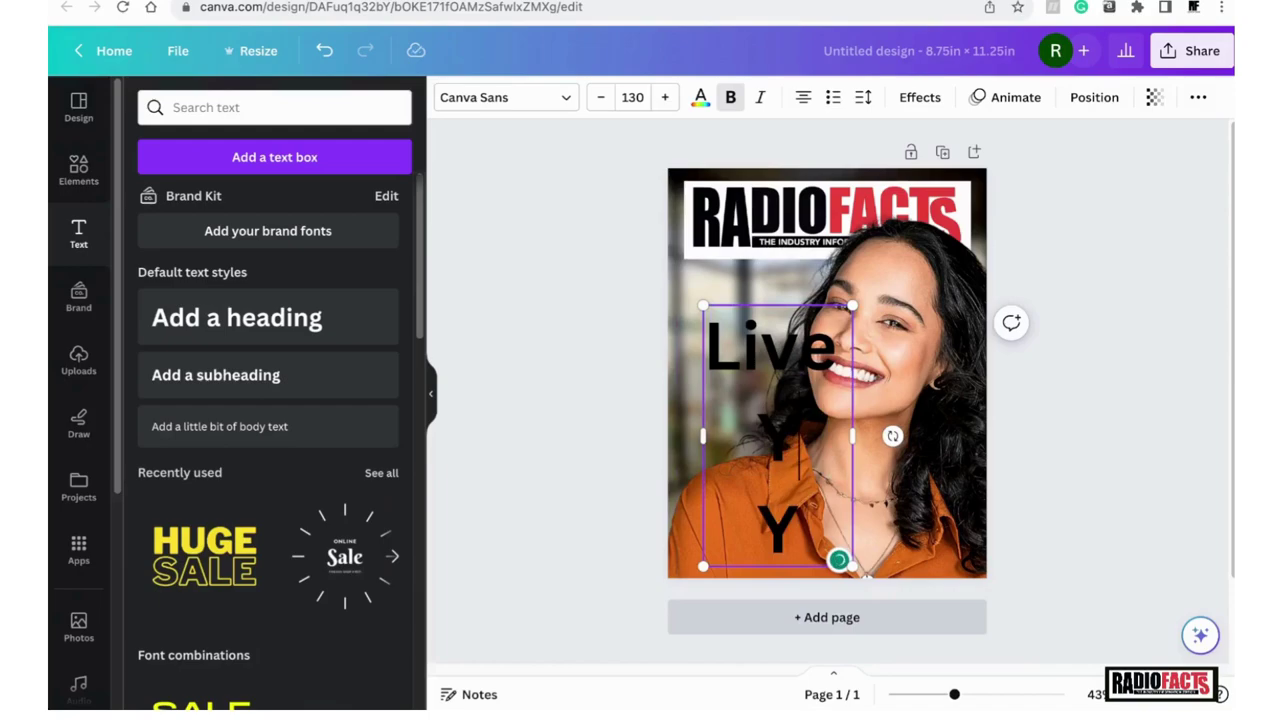
- Complete the headline with "Your", "Best" and "Life" on separate lines below "Live", and delete the leftover "Y"
{"action": "type", "text": "ur"}
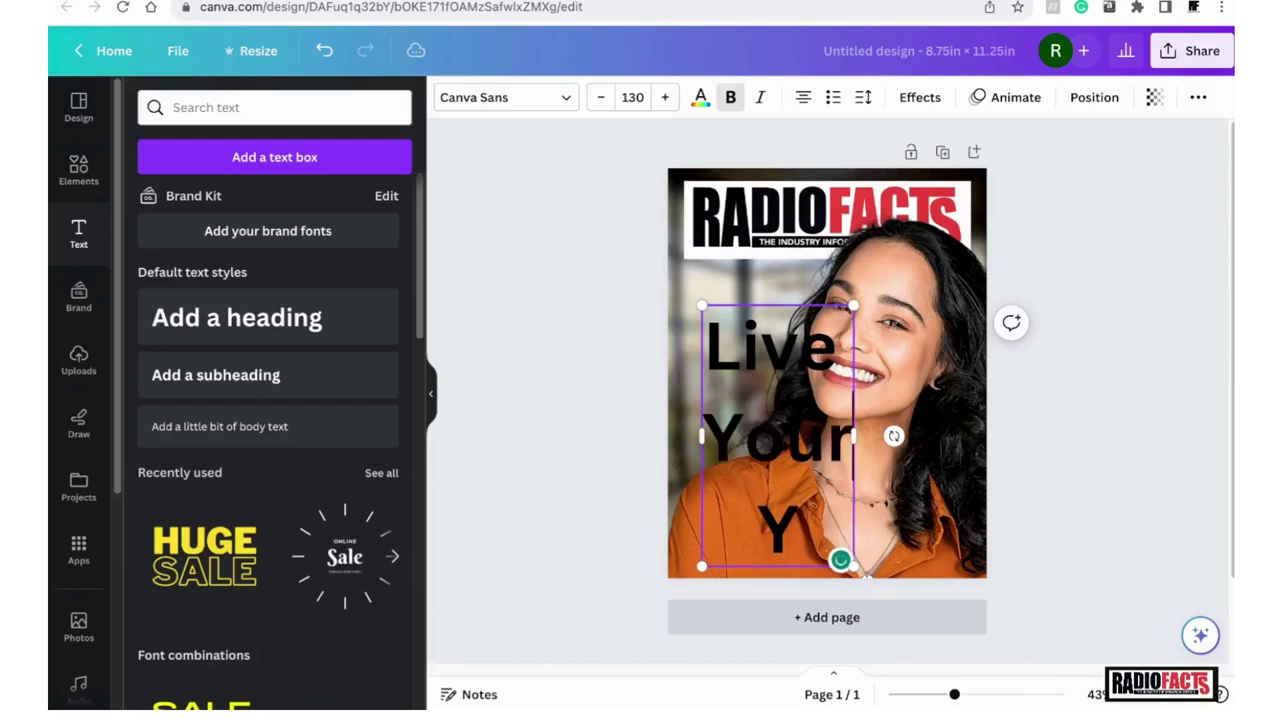
{"action": "key", "text": "Return"}
{"action": "type", "text": "Best"}
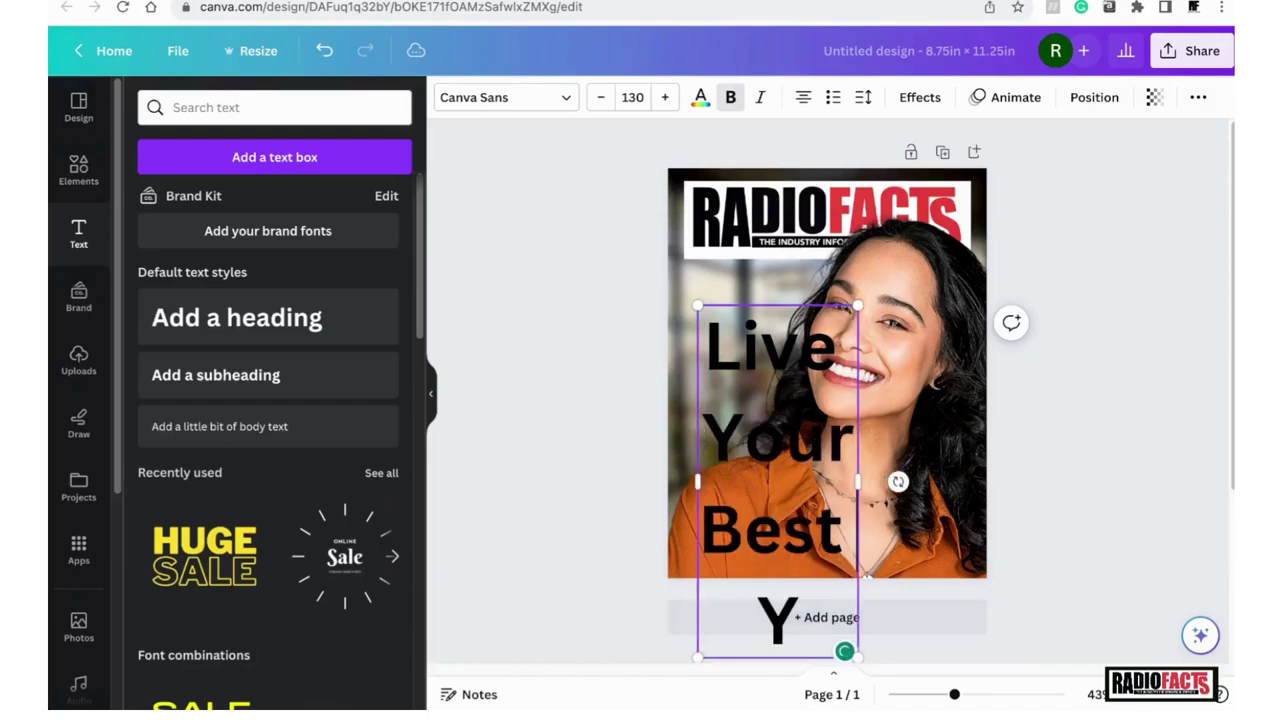
{"action": "key", "text": "BackSpace"}
{"action": "type", "text": "Life"}
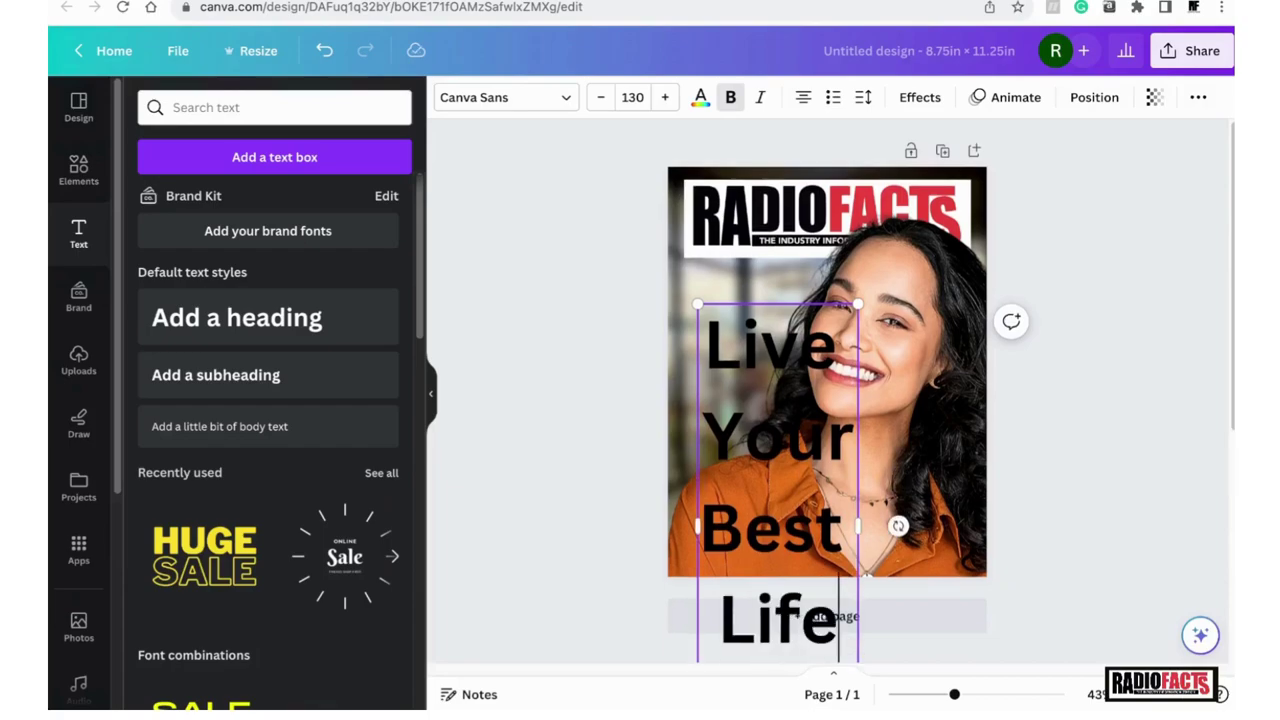
{"action": "left_click_drag", "start_coordinate": [722, 347], "coordinate": [845, 585]}
{"action": "left_click", "coordinate": [820, 568]}
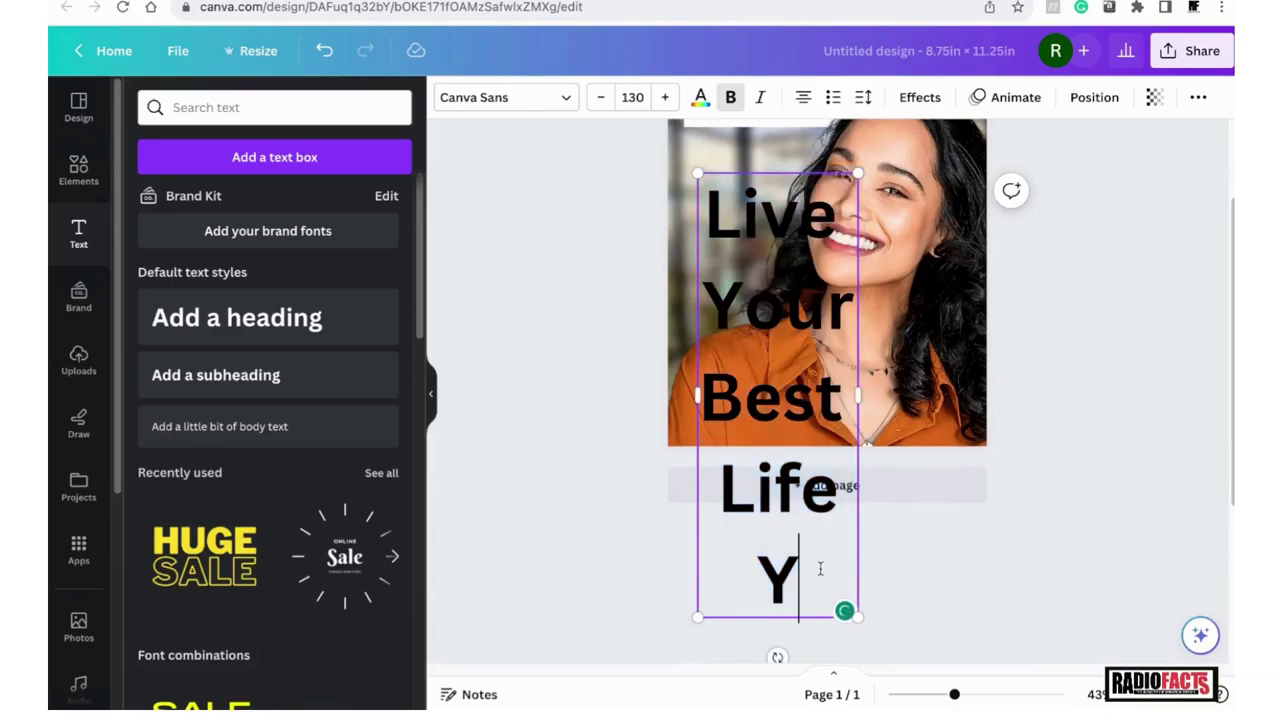
{"action": "key", "text": "BackSpace"}
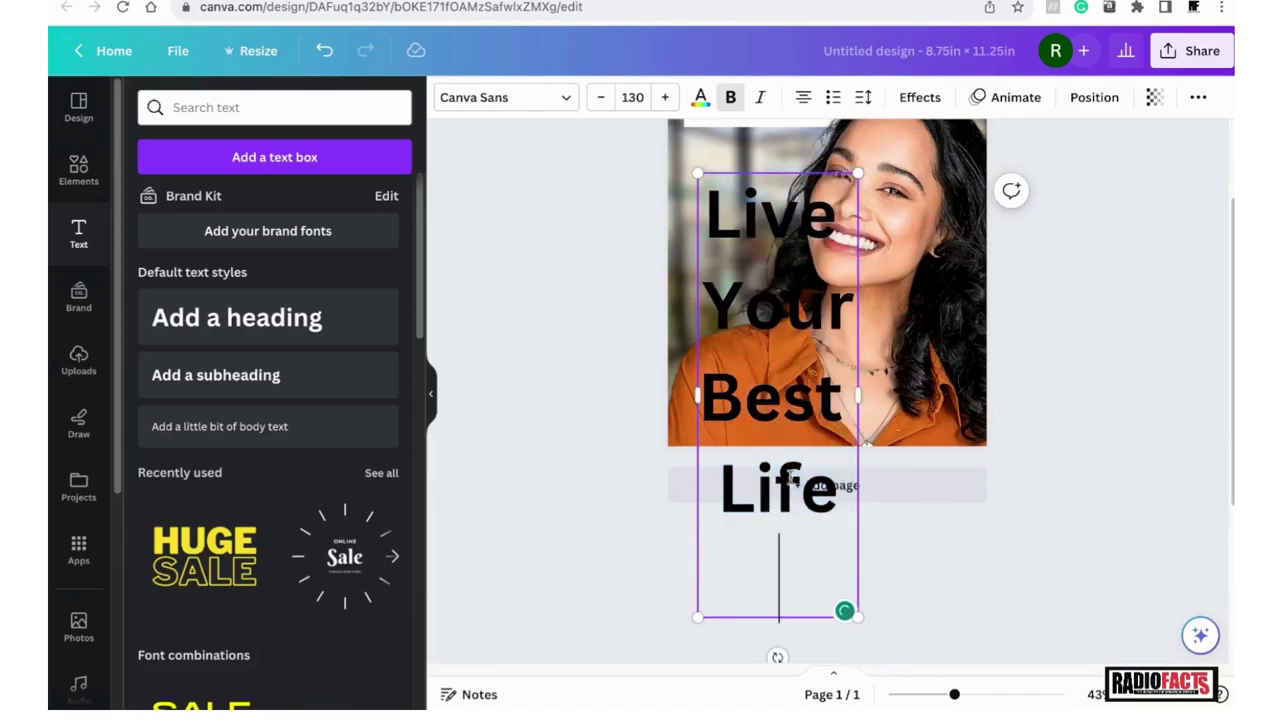
- Reduce the font size of the four headline words to 126
{"action": "left_click_drag", "start_coordinate": [800, 528], "coordinate": [702, 208]}
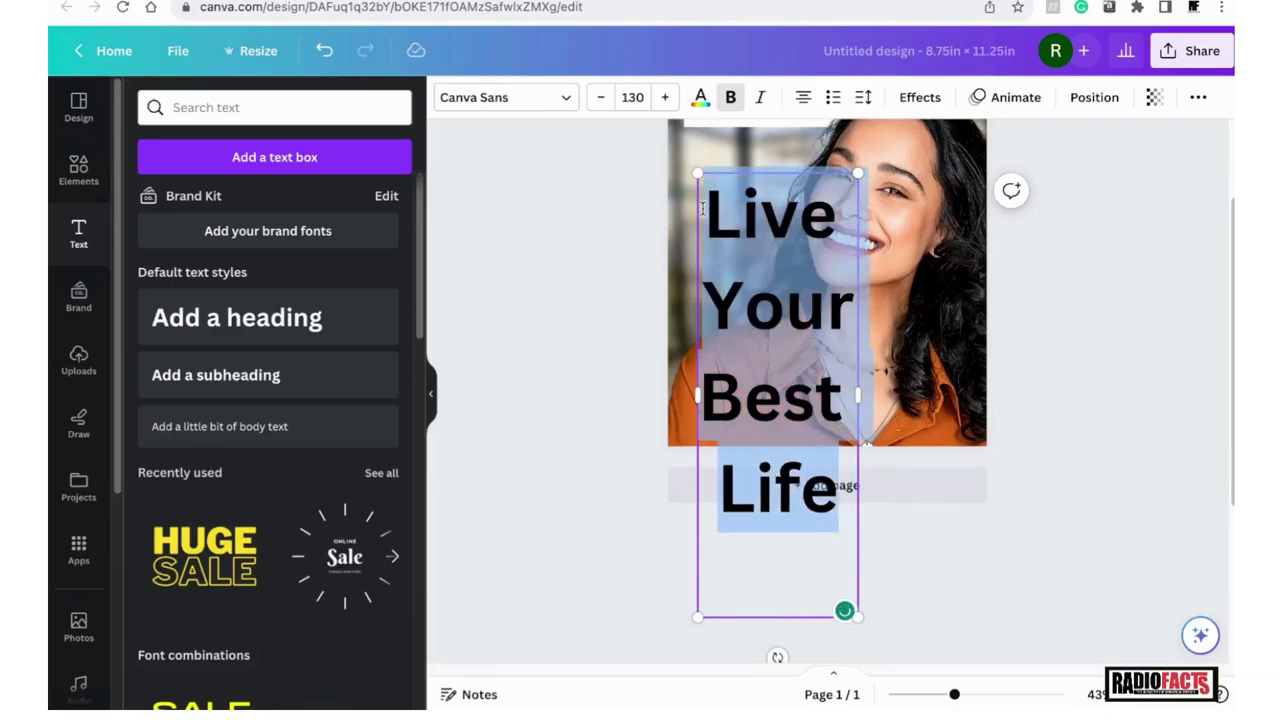
{"action": "left_click", "coordinate": [598, 103]}
{"action": "left_click", "coordinate": [598, 103]}
{"action": "left_click", "coordinate": [598, 103]}
{"action": "left_click", "coordinate": [598, 103]}
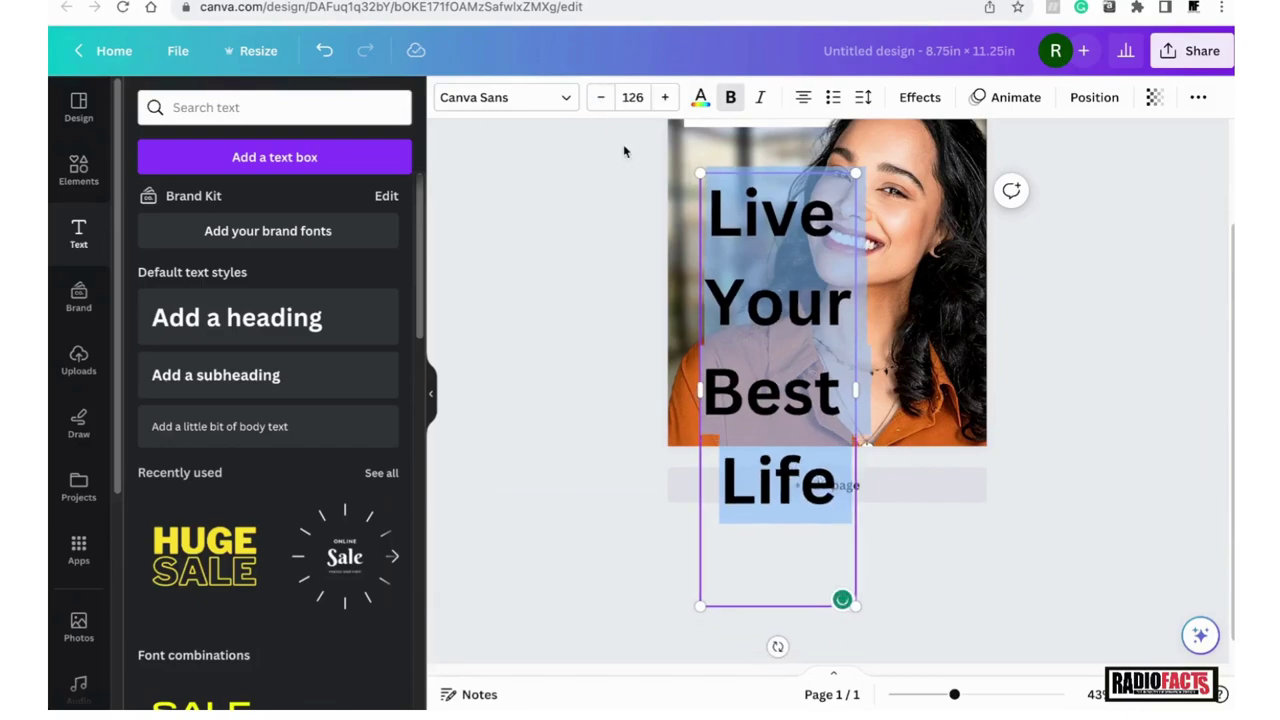
{"action": "key", "text": "Escape"}
{"action": "scroll", "coordinate": [753, 374], "scroll_direction": "up", "scroll_amount": 2}
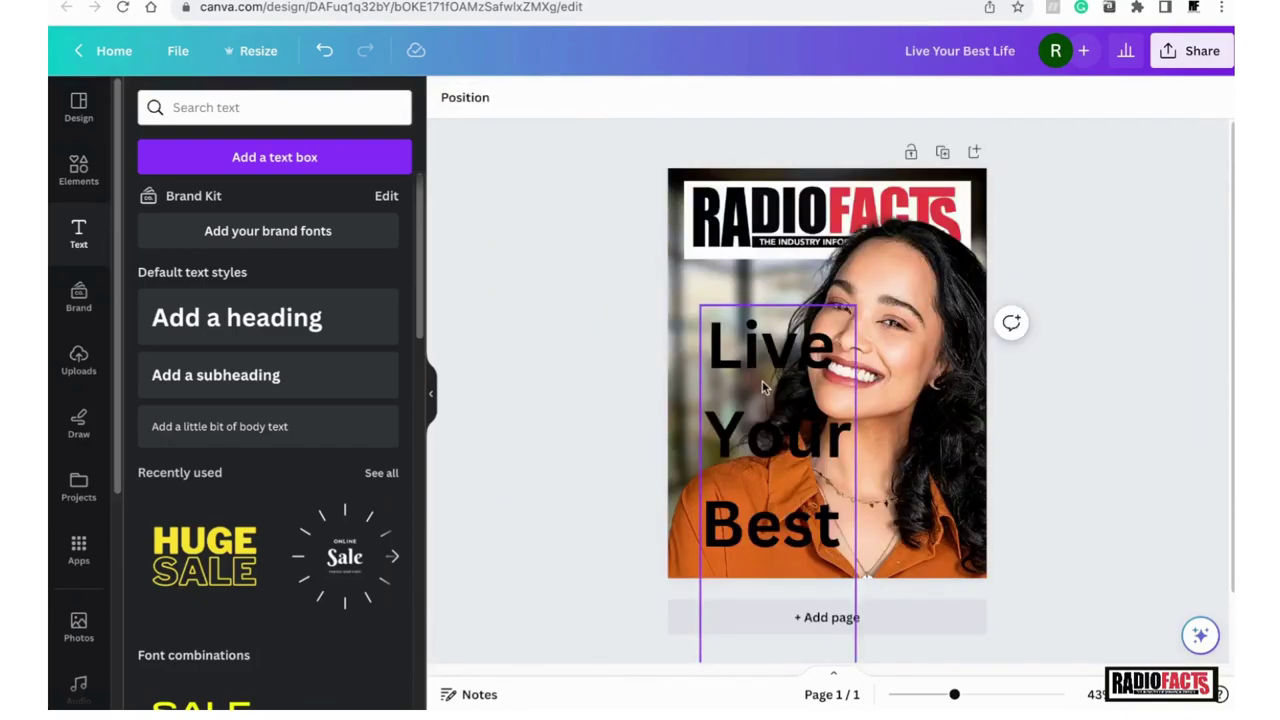
- Reduce the font size of the whole "Live Your Best Life" headline to 80 and further to 60
{"action": "left_click", "coordinate": [747, 370]}
{"action": "double_click", "coordinate": [716, 344]}
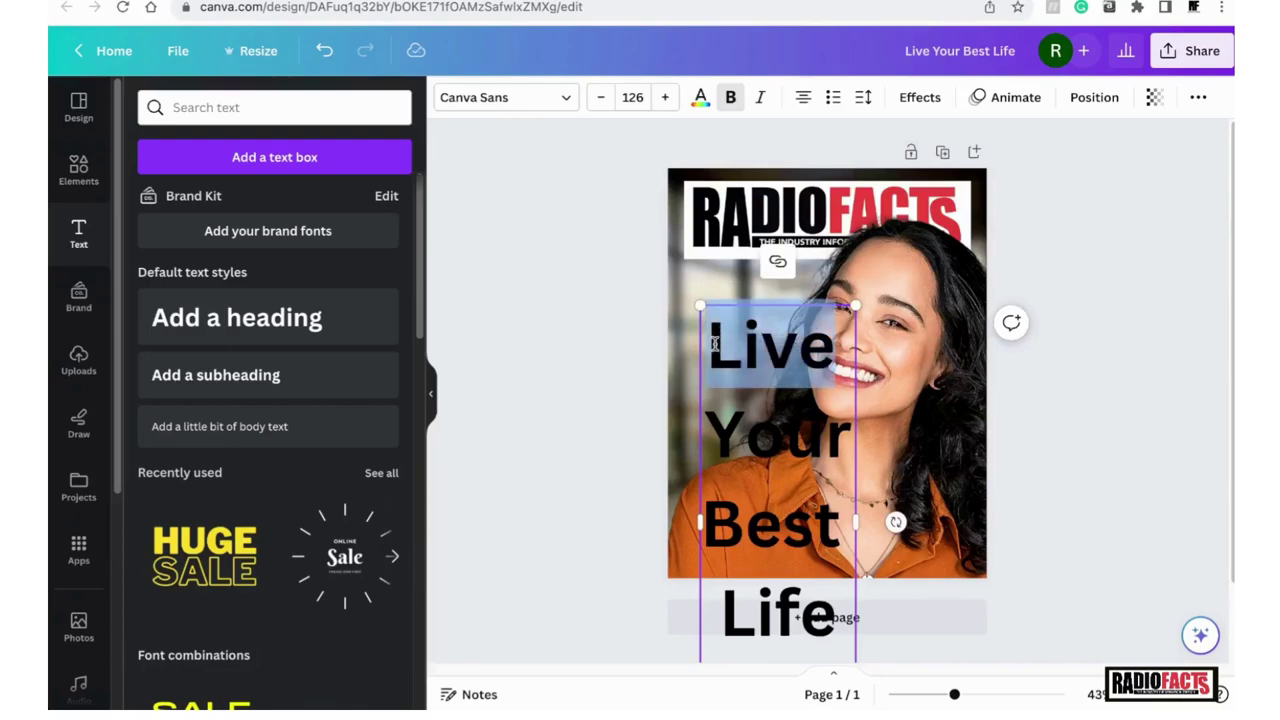
{"action": "left_click", "coordinate": [830, 617], "text": "shift"}
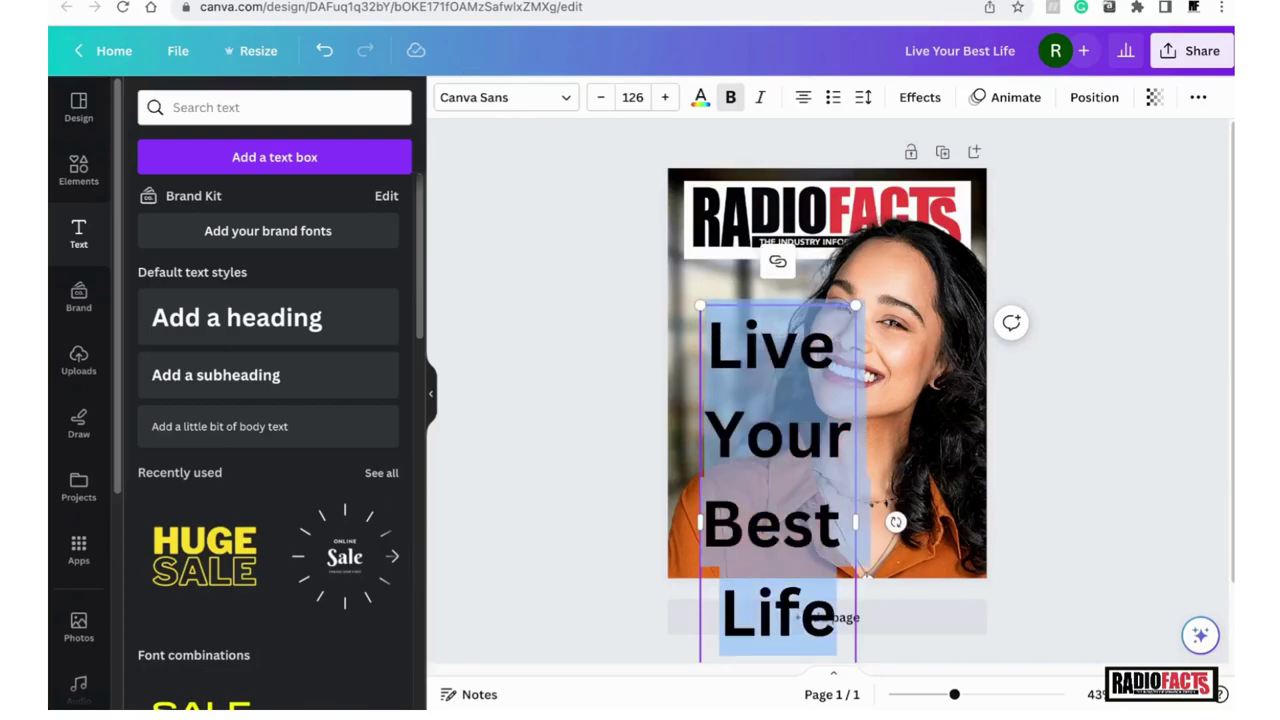
{"action": "left_click", "coordinate": [641, 97]}
{"action": "left_click", "coordinate": [616, 96]}
{"action": "type", "text": "80"}
{"action": "key", "text": "Return"}
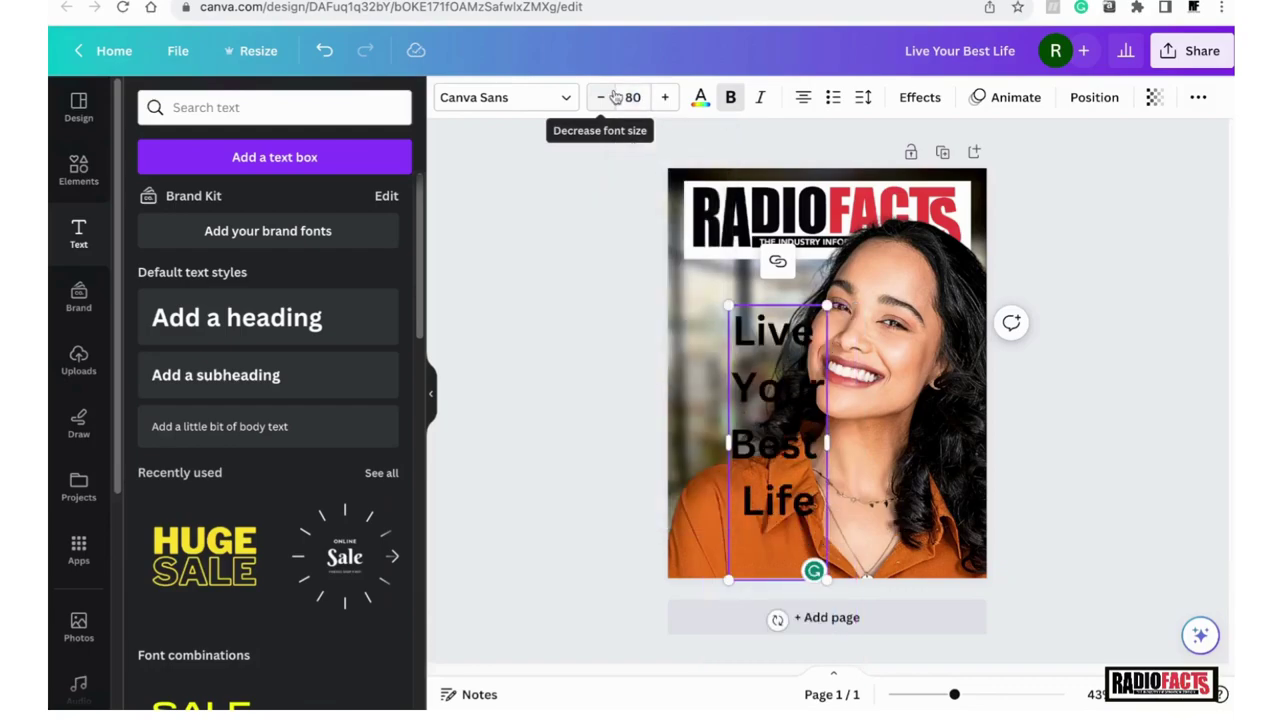
{"action": "left_click", "coordinate": [630, 97]}
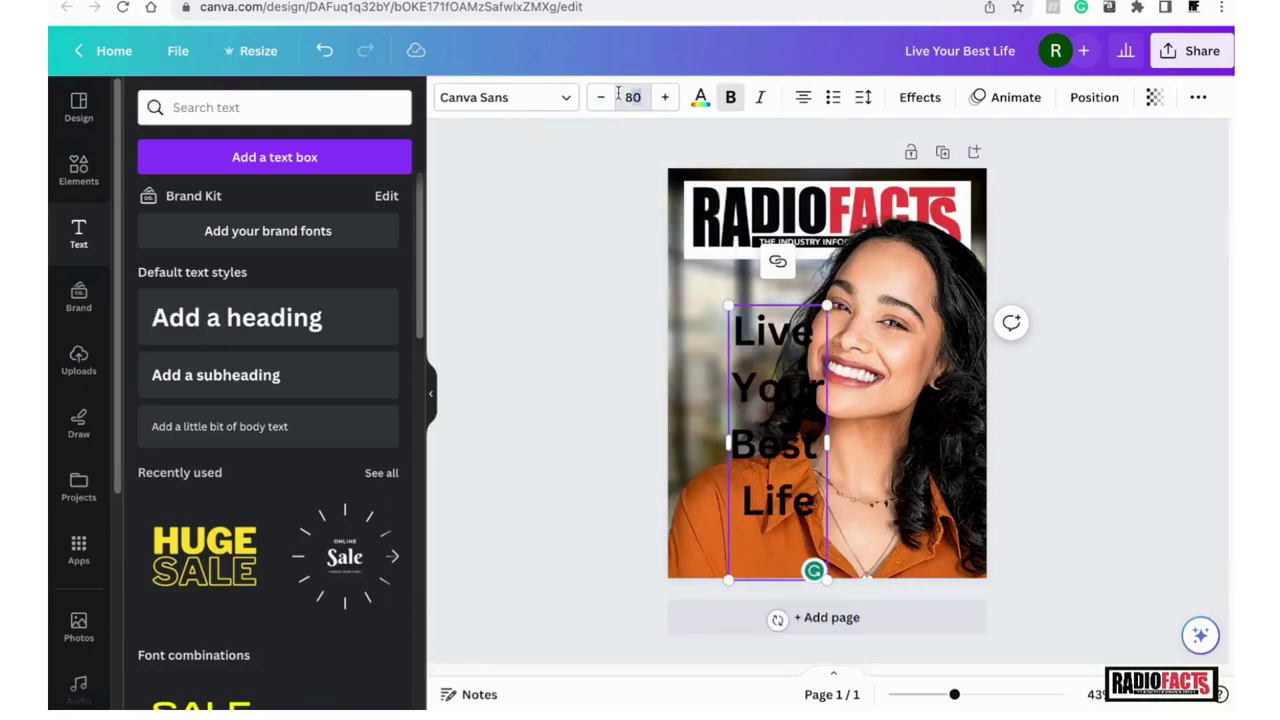
{"action": "type", "text": "6"}
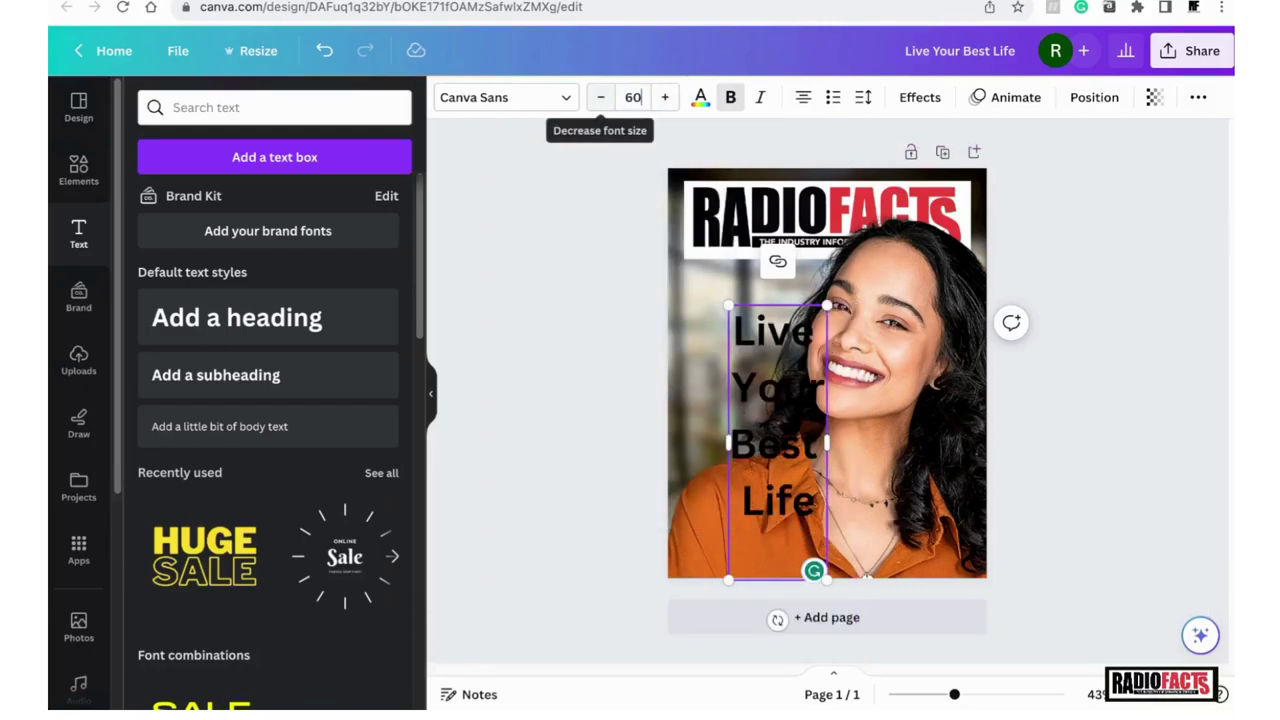
{"action": "type", "text": "0"}
{"action": "key", "text": "Return"}
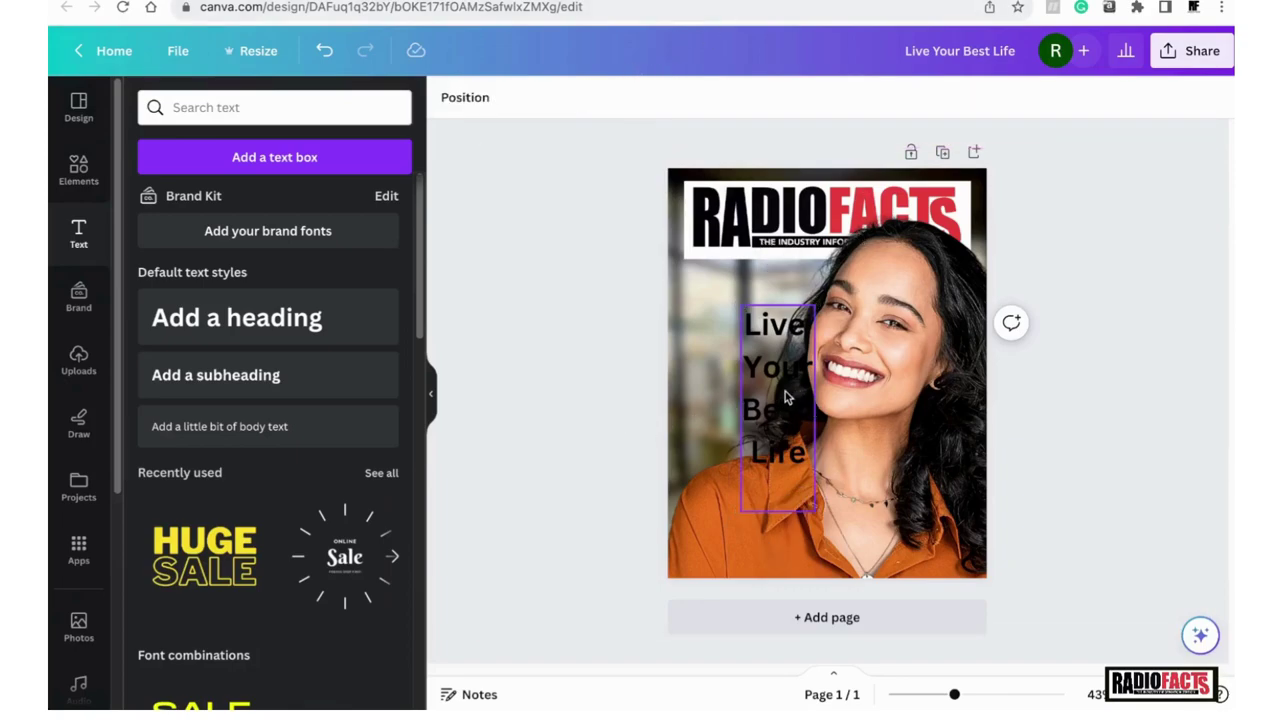
- Move the headline into the space left of the woman's face and tighten its line spacing to 0.92
{"action": "left_click_drag", "start_coordinate": [785, 391], "coordinate": [715, 368]}
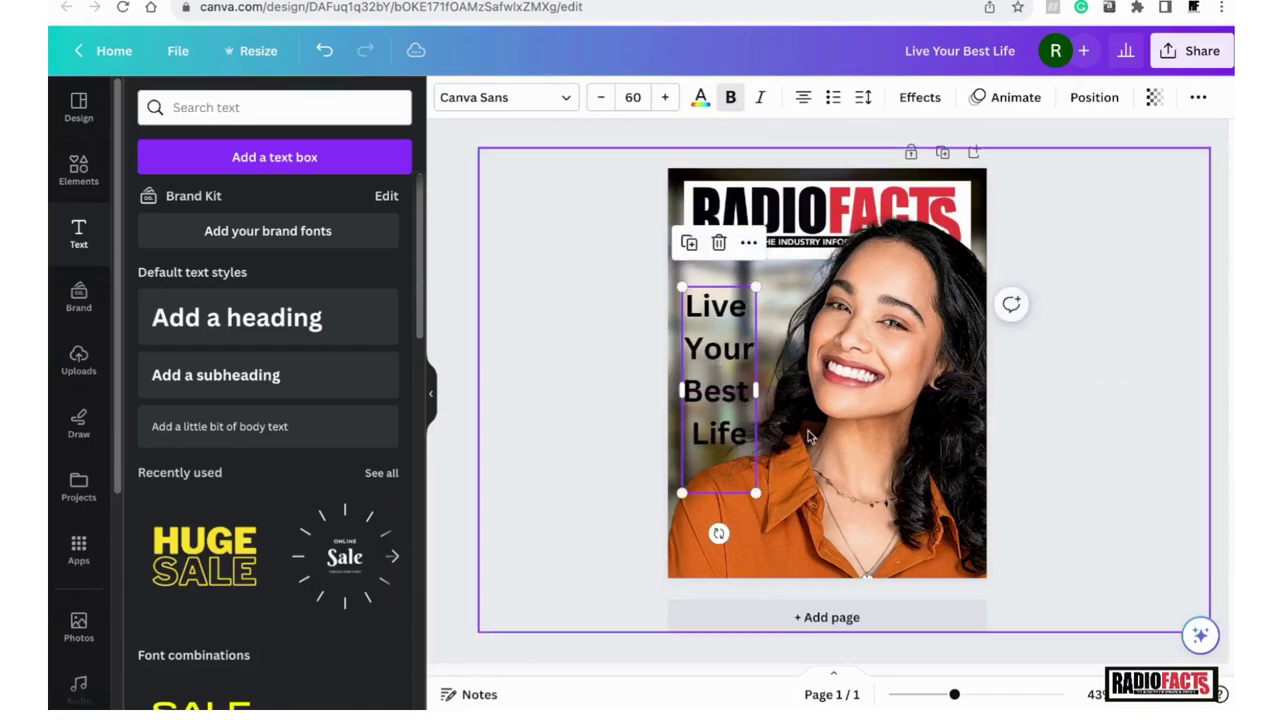
{"action": "left_click", "coordinate": [864, 98]}
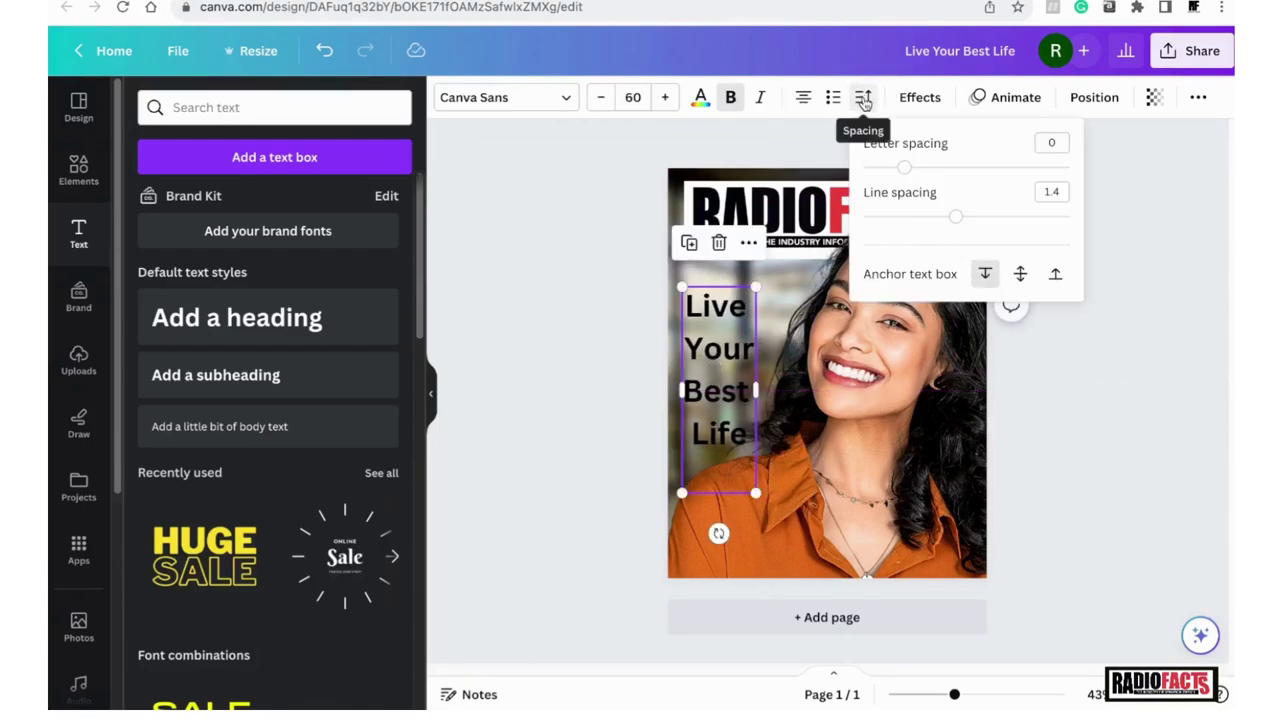
{"action": "left_click_drag", "start_coordinate": [956, 224], "coordinate": [907, 217]}
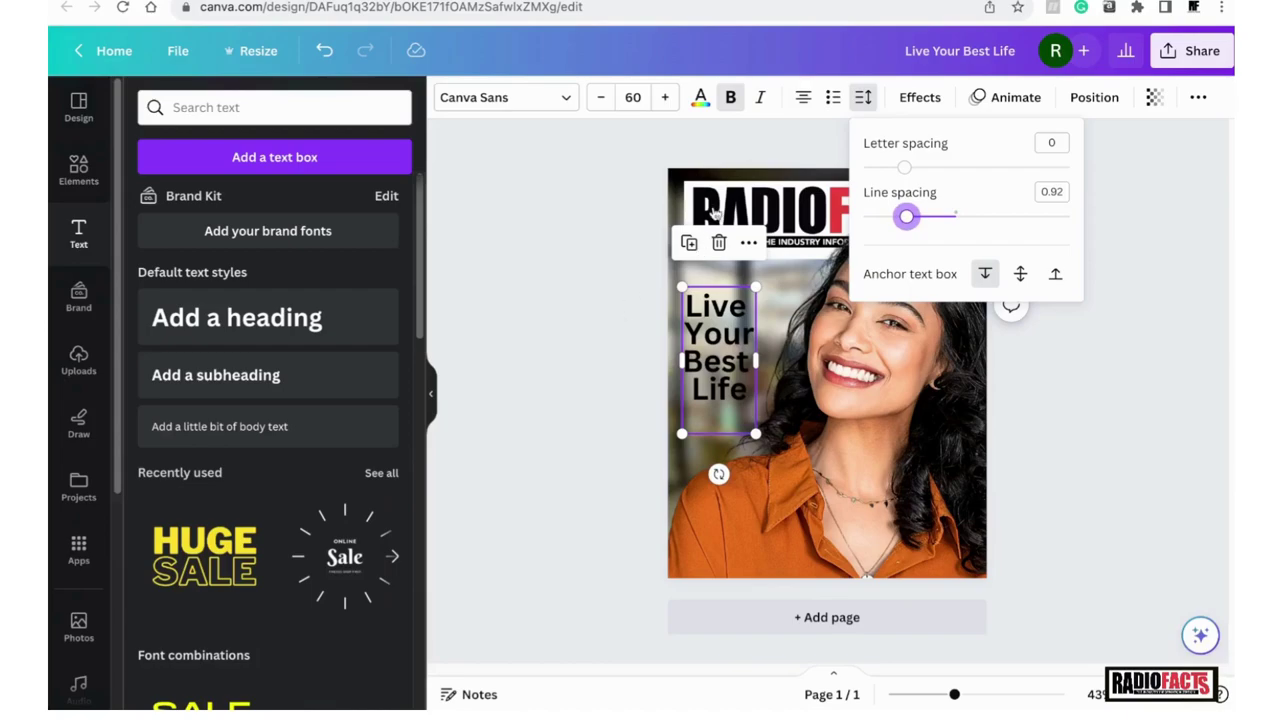
- Reduce the headline's font size to 50
{"action": "left_click", "coordinate": [599, 104]}
{"action": "left_click", "coordinate": [599, 104]}
{"action": "left_click", "coordinate": [599, 104]}
{"action": "left_click", "coordinate": [599, 104]}
{"action": "left_click", "coordinate": [599, 104]}
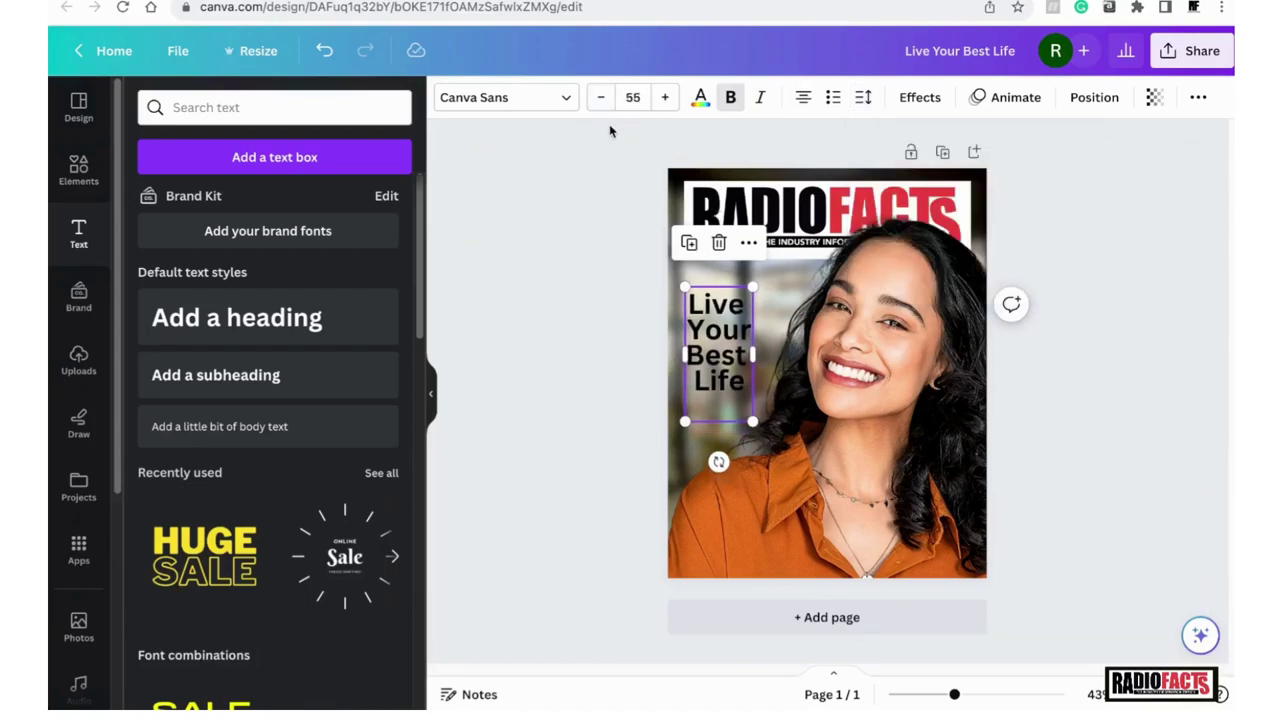
{"action": "left_click", "coordinate": [600, 101]}
{"action": "left_click", "coordinate": [600, 101]}
{"action": "left_click", "coordinate": [600, 101]}
{"action": "left_click", "coordinate": [599, 101]}
{"action": "left_click", "coordinate": [599, 101]}
- Delete the word "Best" from the headline, leaving its line empty
{"action": "left_click", "coordinate": [722, 350]}
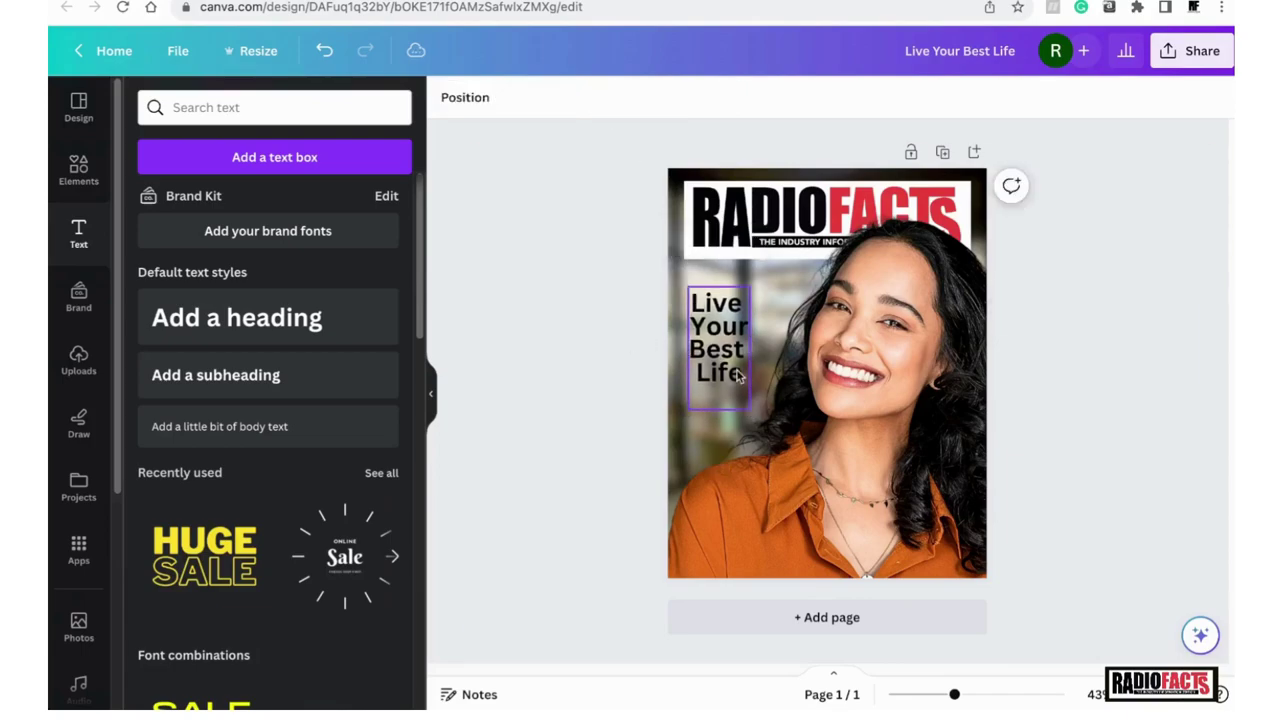
{"action": "left_click", "coordinate": [724, 352]}
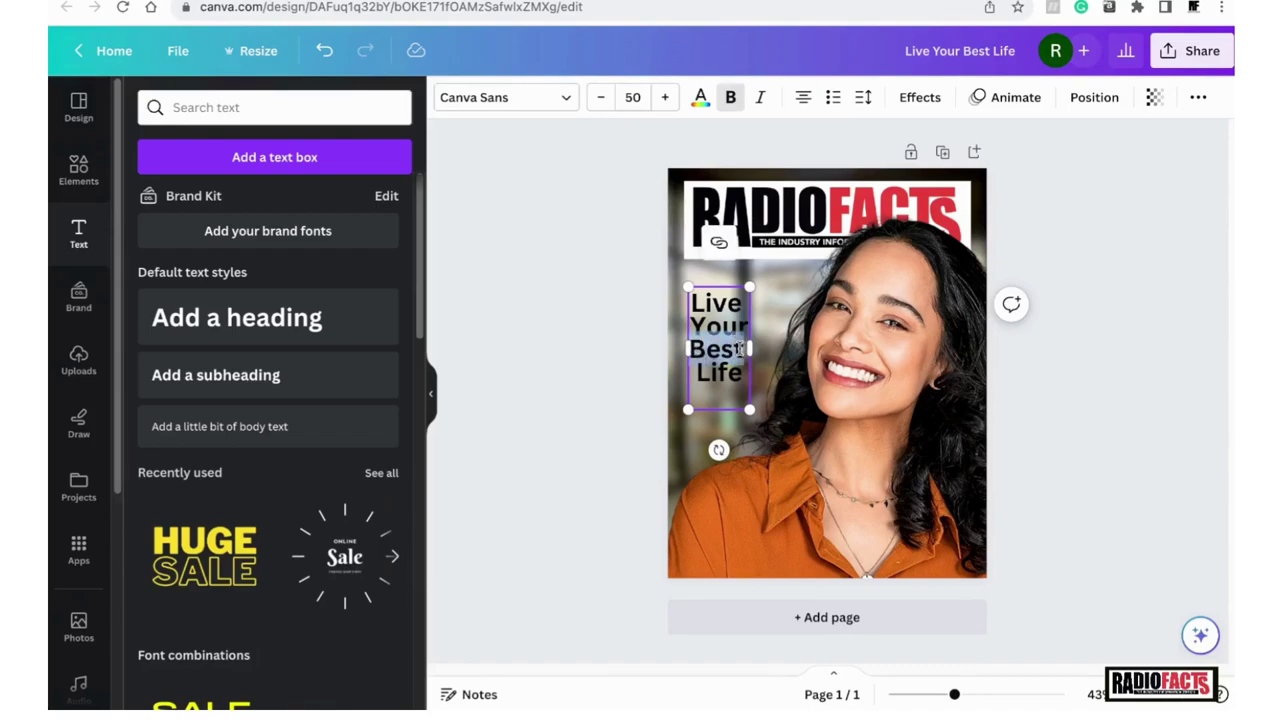
{"action": "key", "text": "BackSpace"}
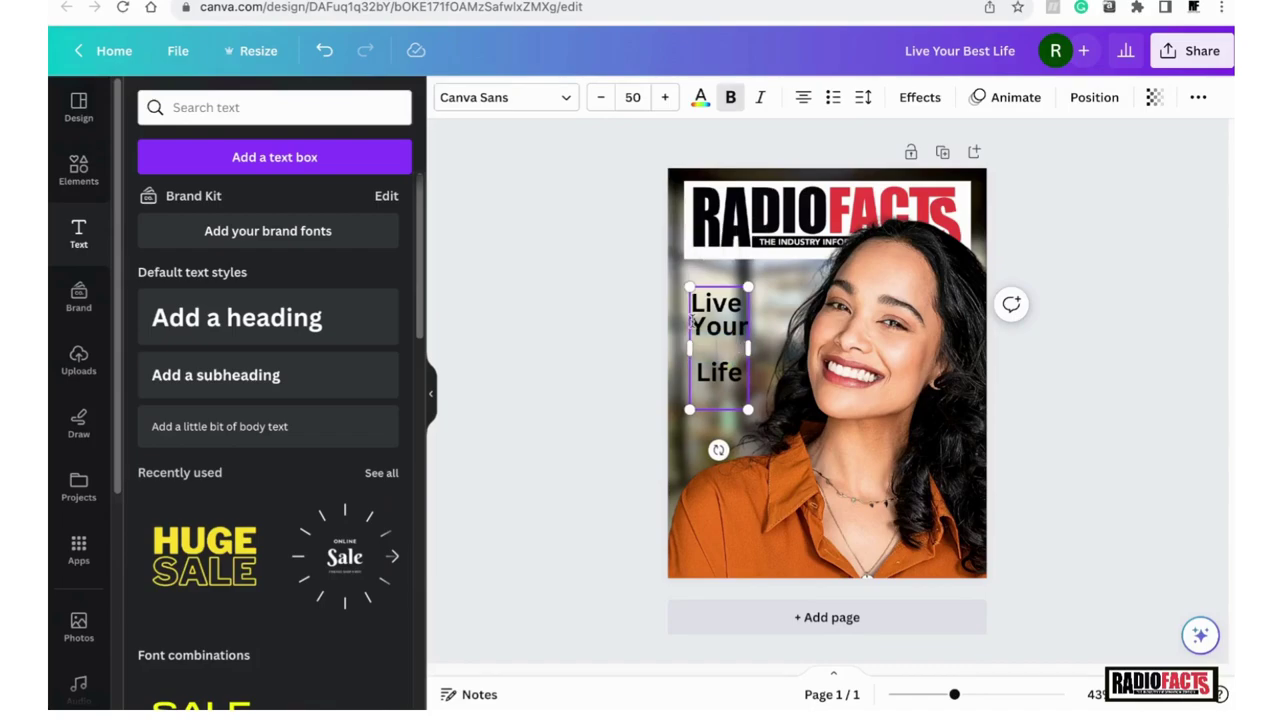
{"action": "left_click", "coordinate": [688, 314]}
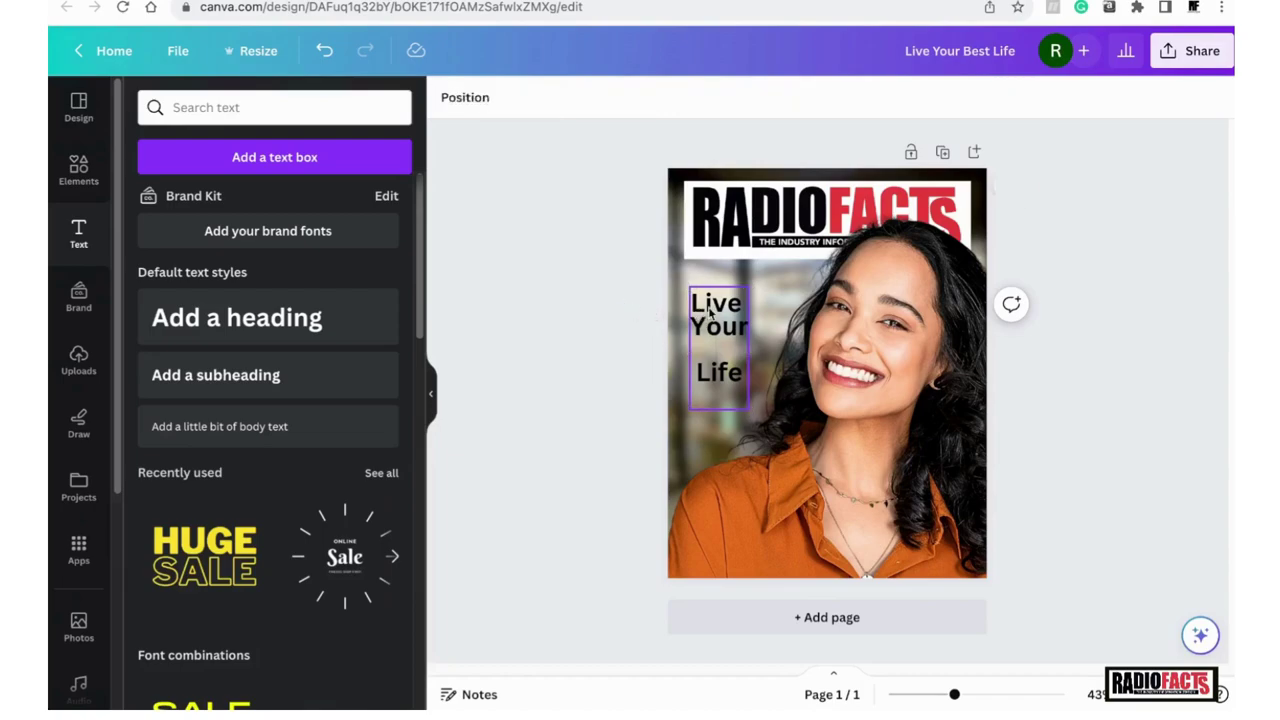
- Change the colour of the headline words "Live", "Your" and "Life" to white
{"action": "left_click", "coordinate": [701, 314]}
{"action": "left_click_drag", "start_coordinate": [692, 300], "coordinate": [728, 395]}
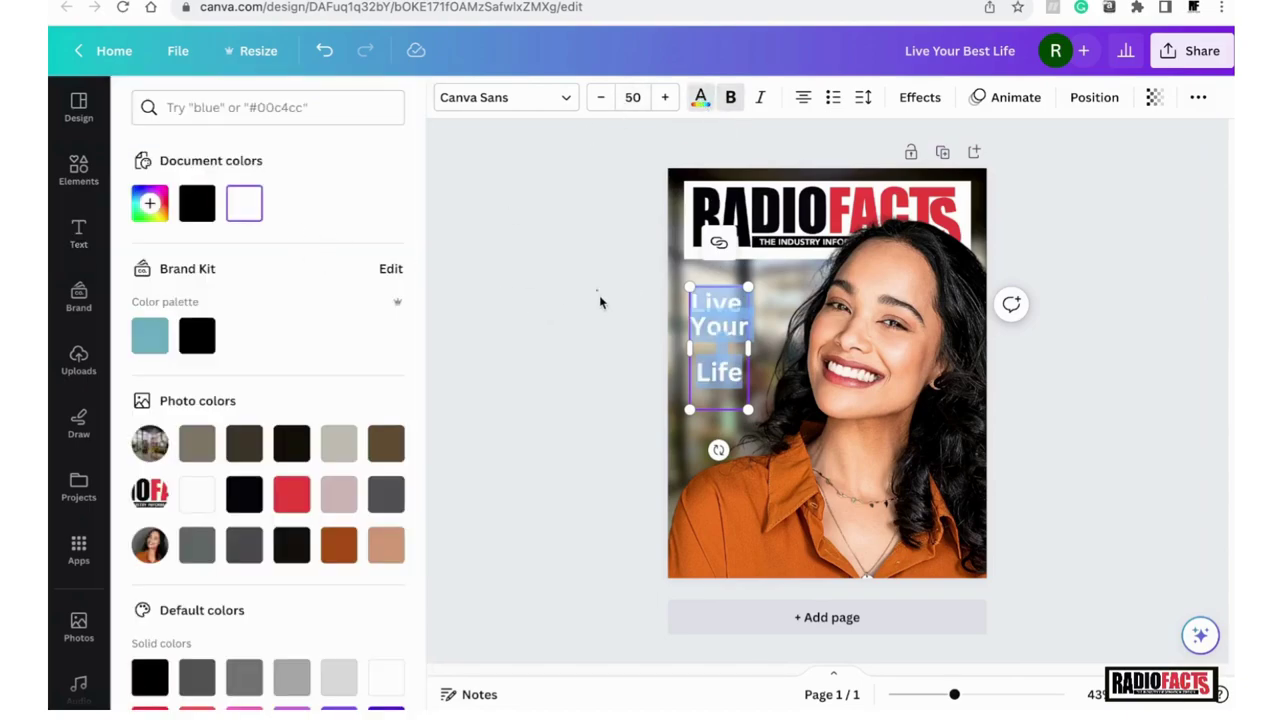
{"action": "key", "text": "Escape"}
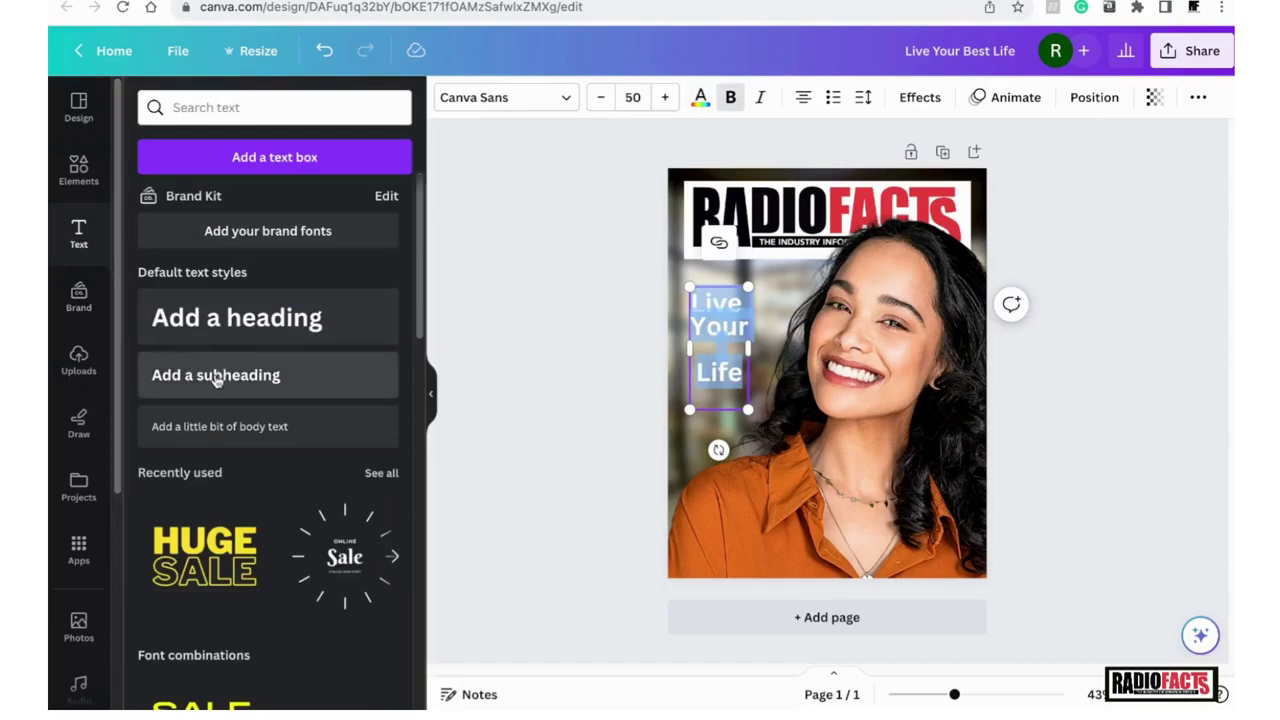
- Try placing a new subheading text box below the headline, and undo it
{"action": "left_click_drag", "start_coordinate": [777, 395], "coordinate": [626, 412]}
{"action": "left_click_drag", "start_coordinate": [736, 455], "coordinate": [735, 445]}
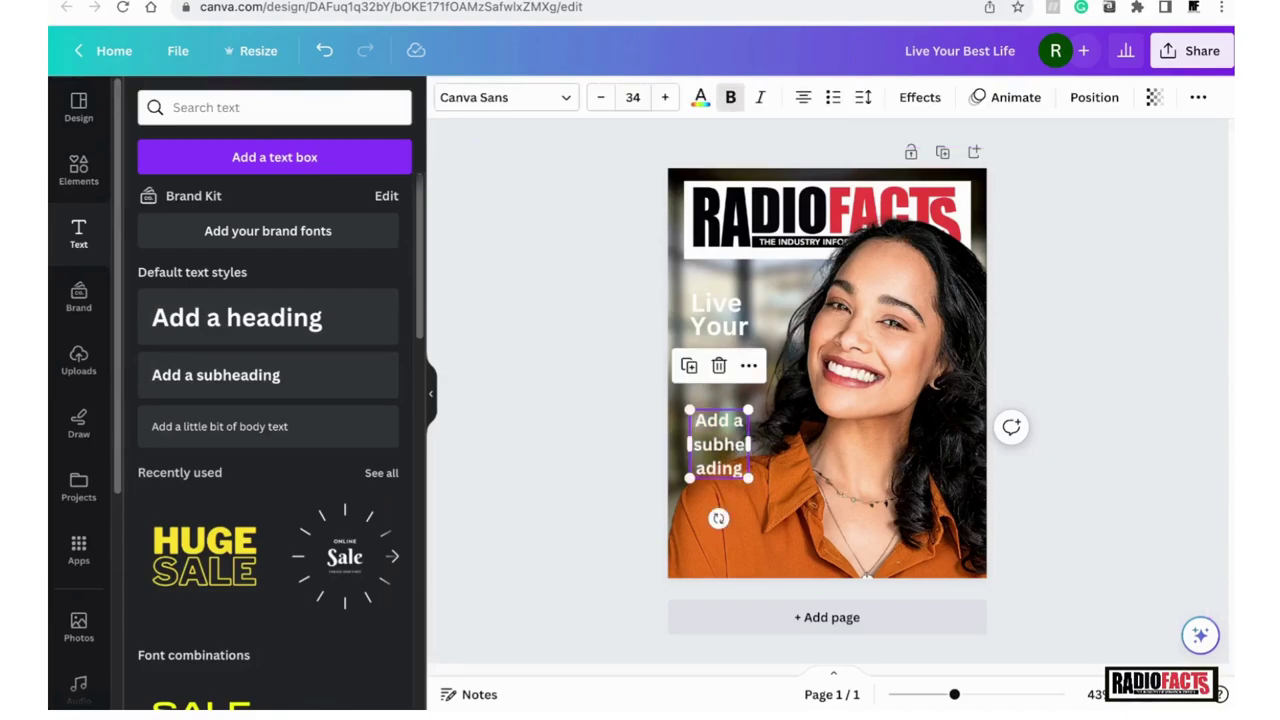
{"action": "key", "text": "ctrl+z"}
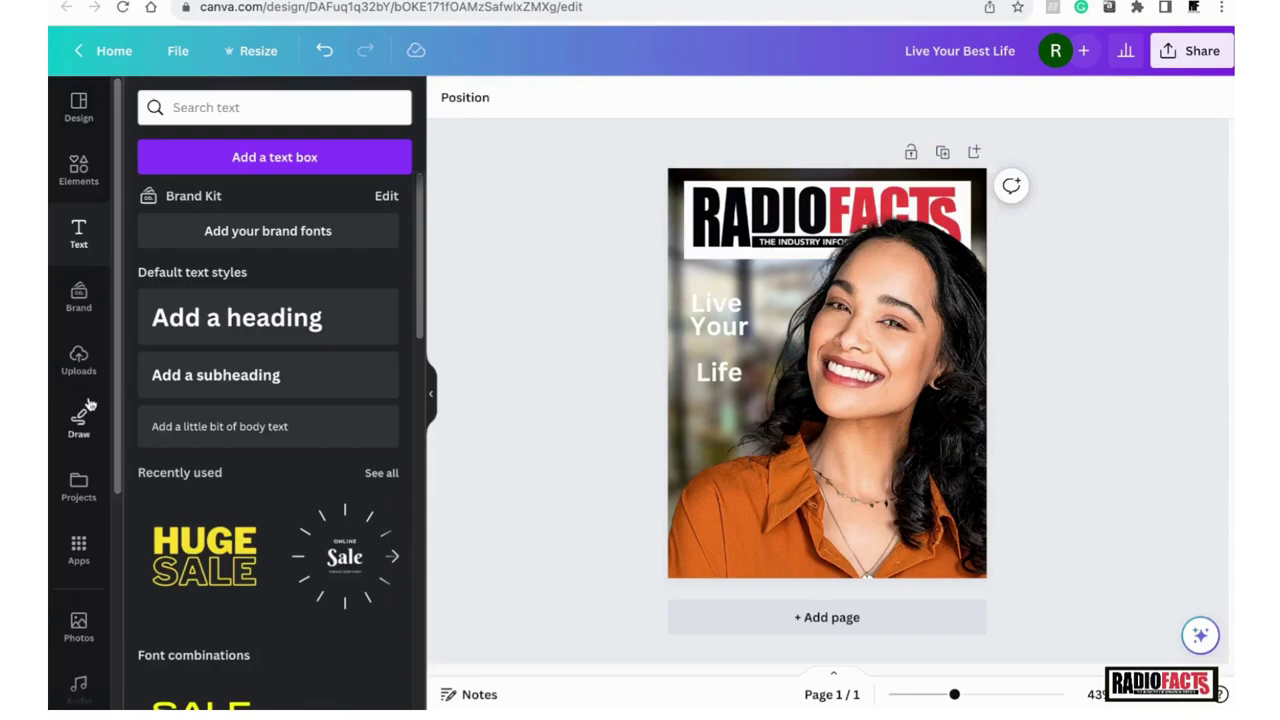
- Add a subheading text box reading "BEST" over the cover and enlarge it to about font size 98.9
{"action": "left_click", "coordinate": [387, 387]}
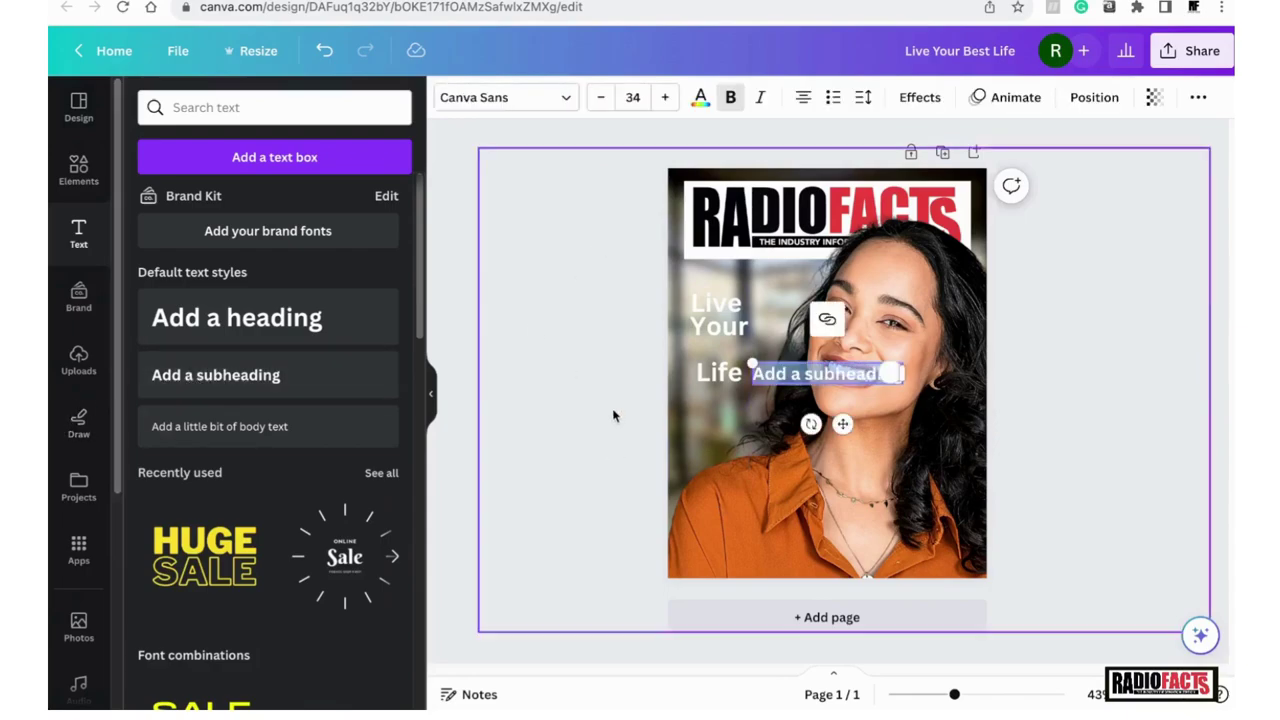
{"action": "type", "text": "B"}
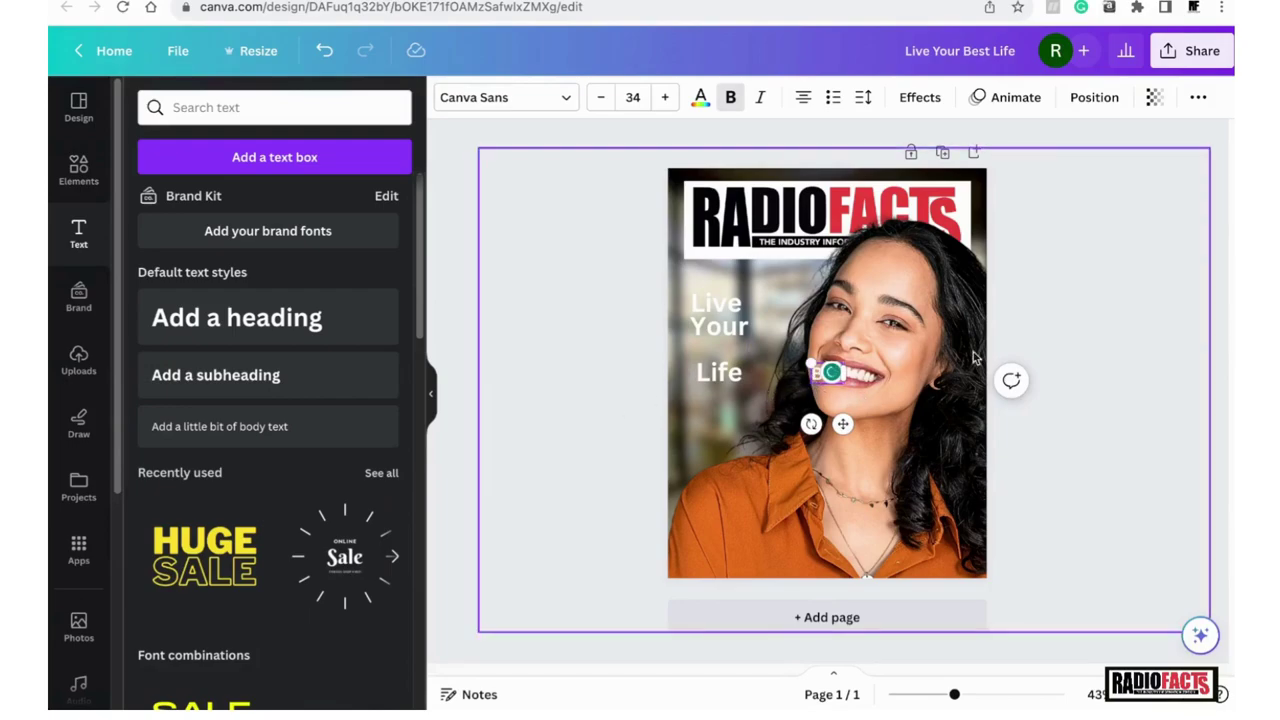
{"action": "left_click_drag", "start_coordinate": [808, 362], "coordinate": [748, 325]}
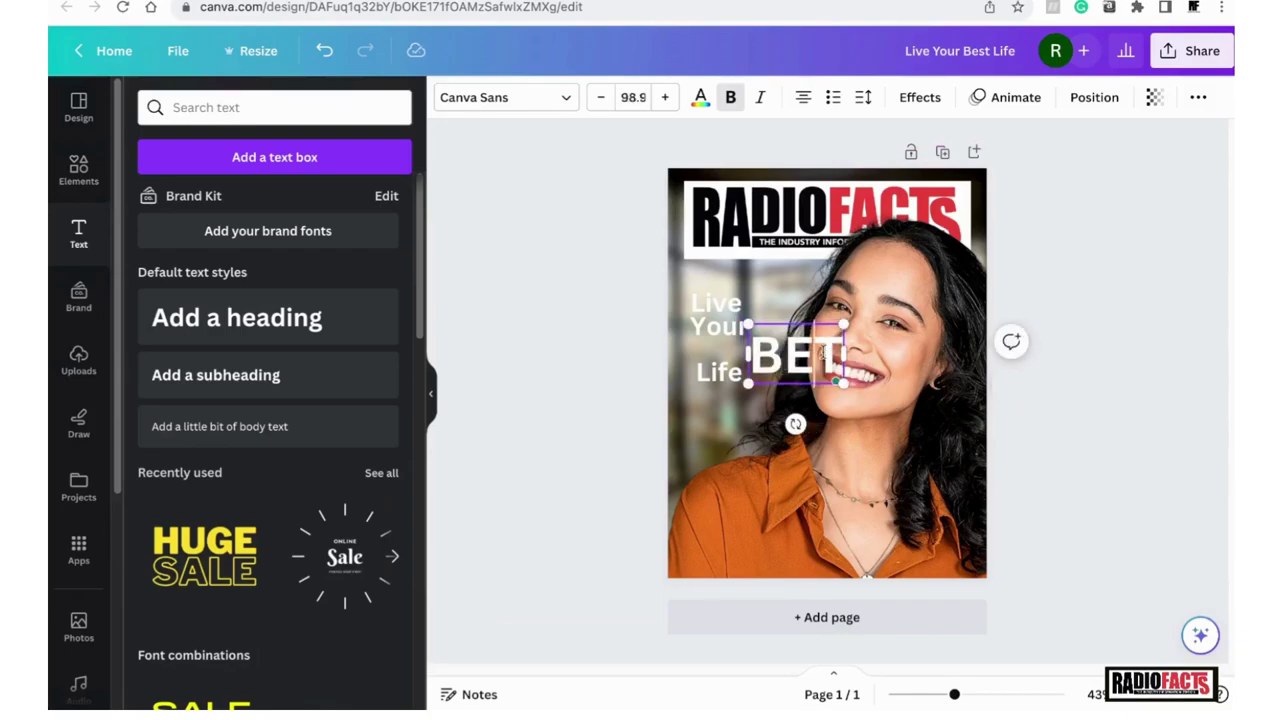
{"action": "type", "text": "S"}
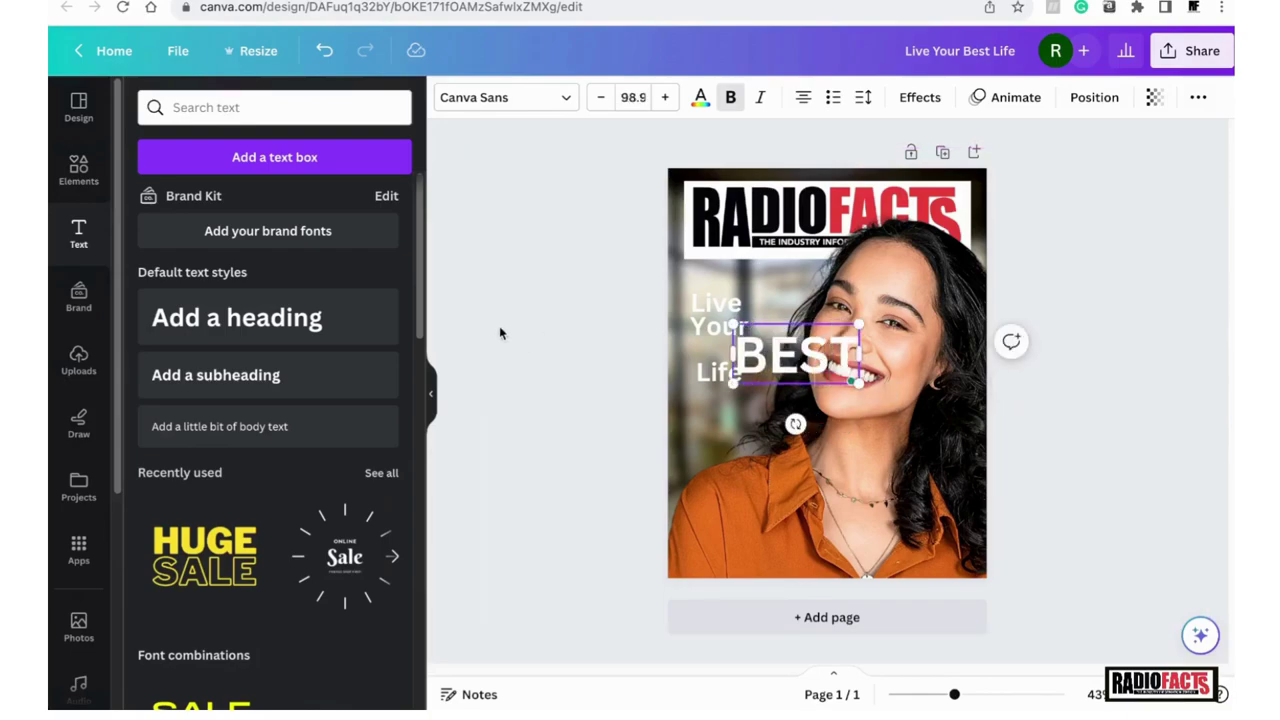
- Move "BEST" onto the headline's empty line between "Your" and "Life" and shrink it to about font size 68.1
{"action": "left_click", "coordinate": [805, 357]}
{"action": "left_click_drag", "start_coordinate": [802, 351], "coordinate": [746, 345]}
{"action": "left_click_drag", "start_coordinate": [802, 377], "coordinate": [751, 357]}
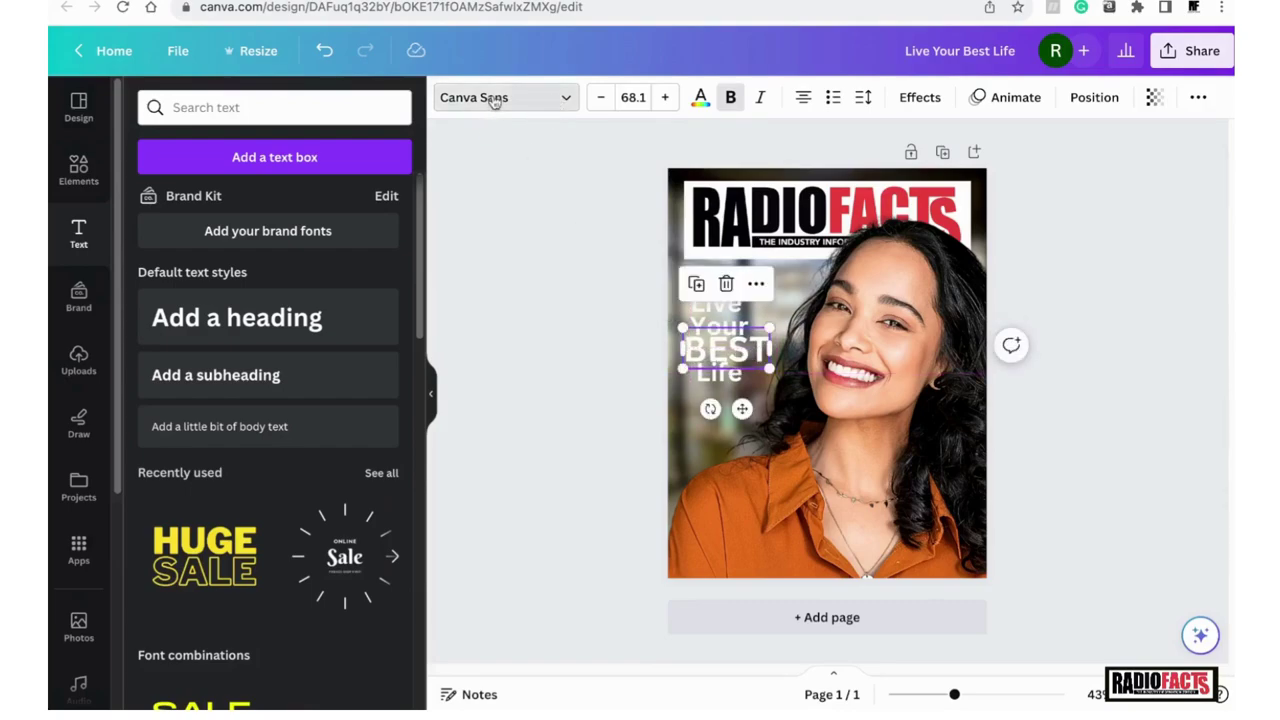
- Try the Archive and Bukhari Script fonts on the word "BEST" and browse the popular fonts for alternatives
{"action": "left_click", "coordinate": [558, 104]}
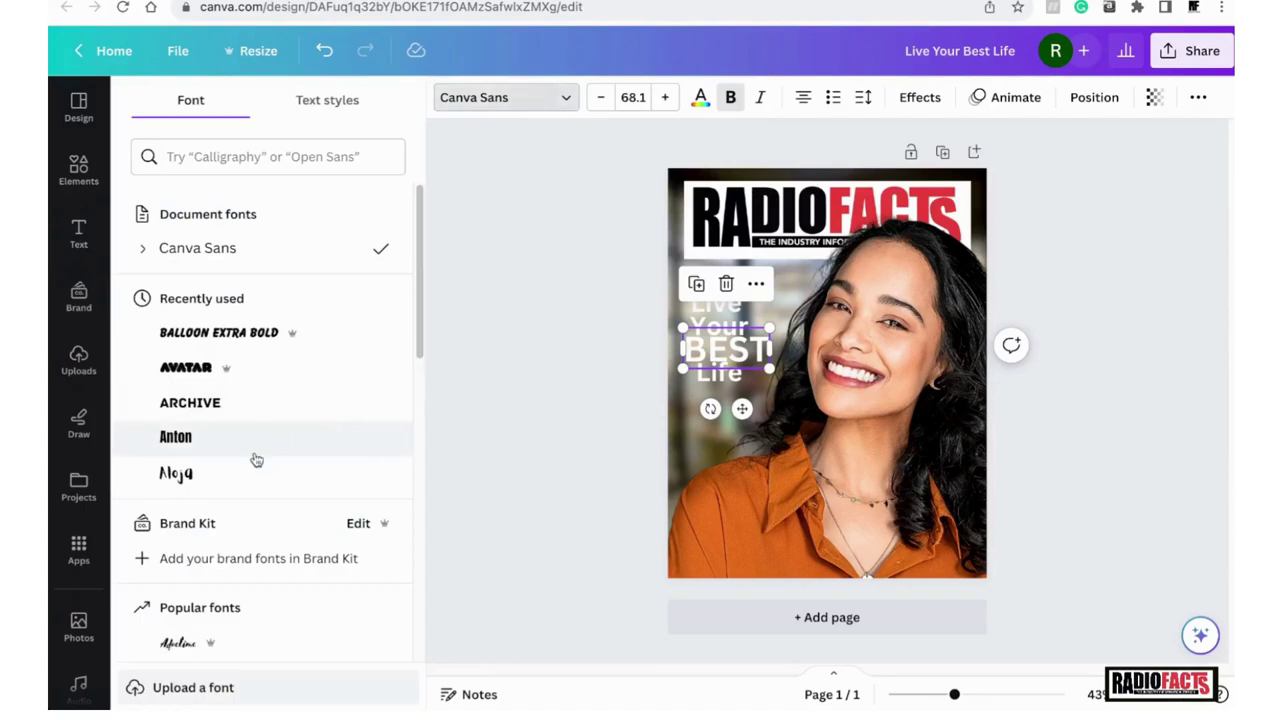
{"action": "left_click", "coordinate": [186, 410]}
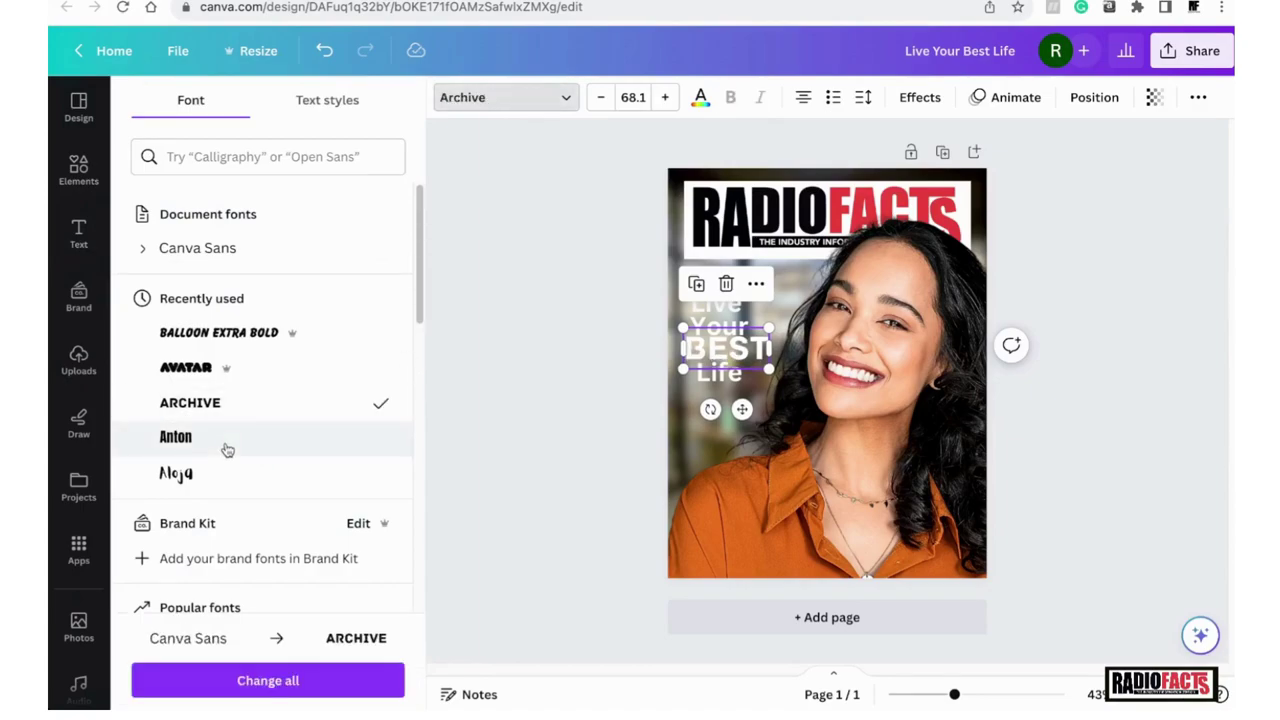
{"action": "scroll", "coordinate": [228, 450], "scroll_direction": "down", "scroll_amount": 5}
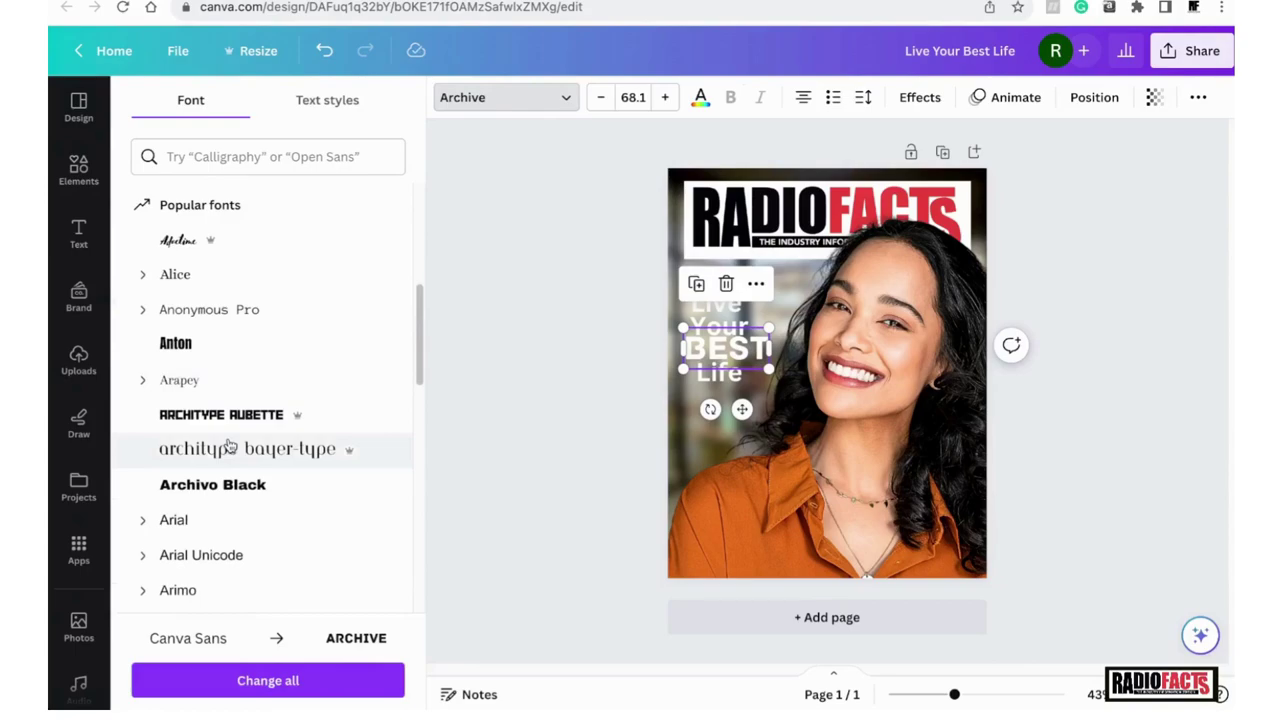
{"action": "scroll", "coordinate": [228, 447], "scroll_direction": "down", "scroll_amount": 10}
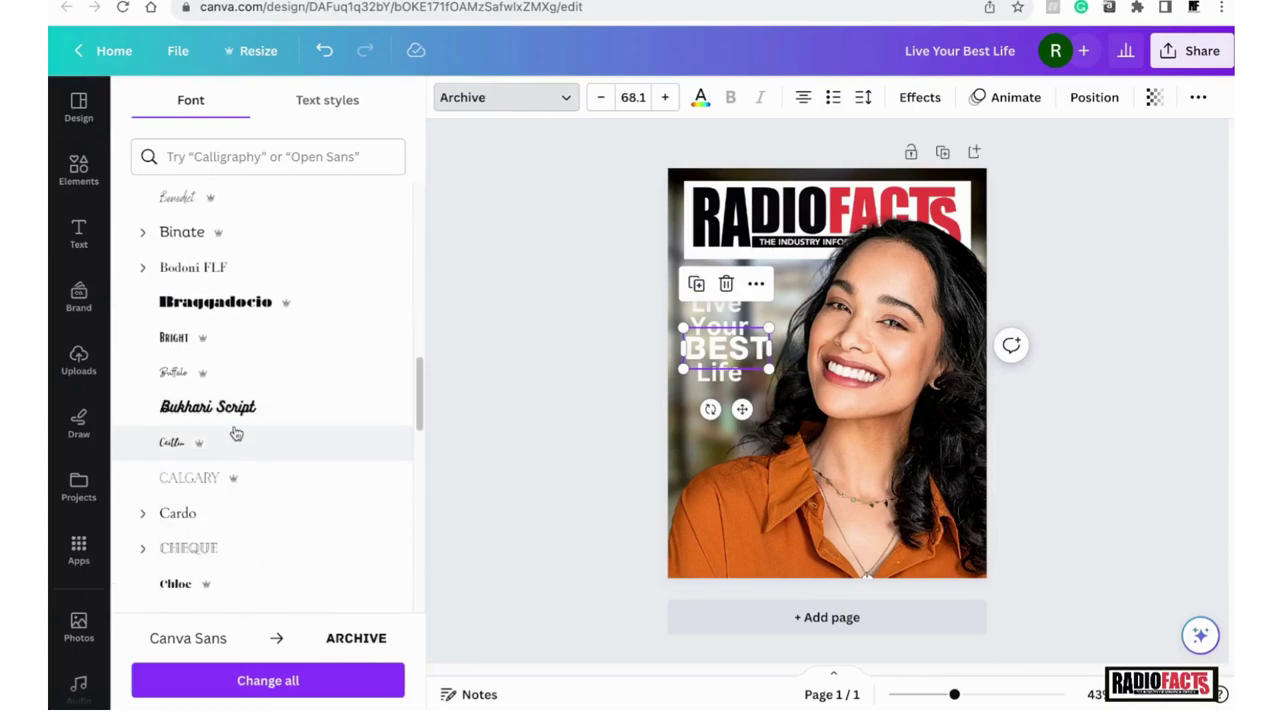
{"action": "scroll", "coordinate": [237, 432], "scroll_direction": "down", "scroll_amount": 3}
{"action": "scroll", "coordinate": [237, 432], "scroll_direction": "up", "scroll_amount": 3}
{"action": "left_click", "coordinate": [250, 386]}
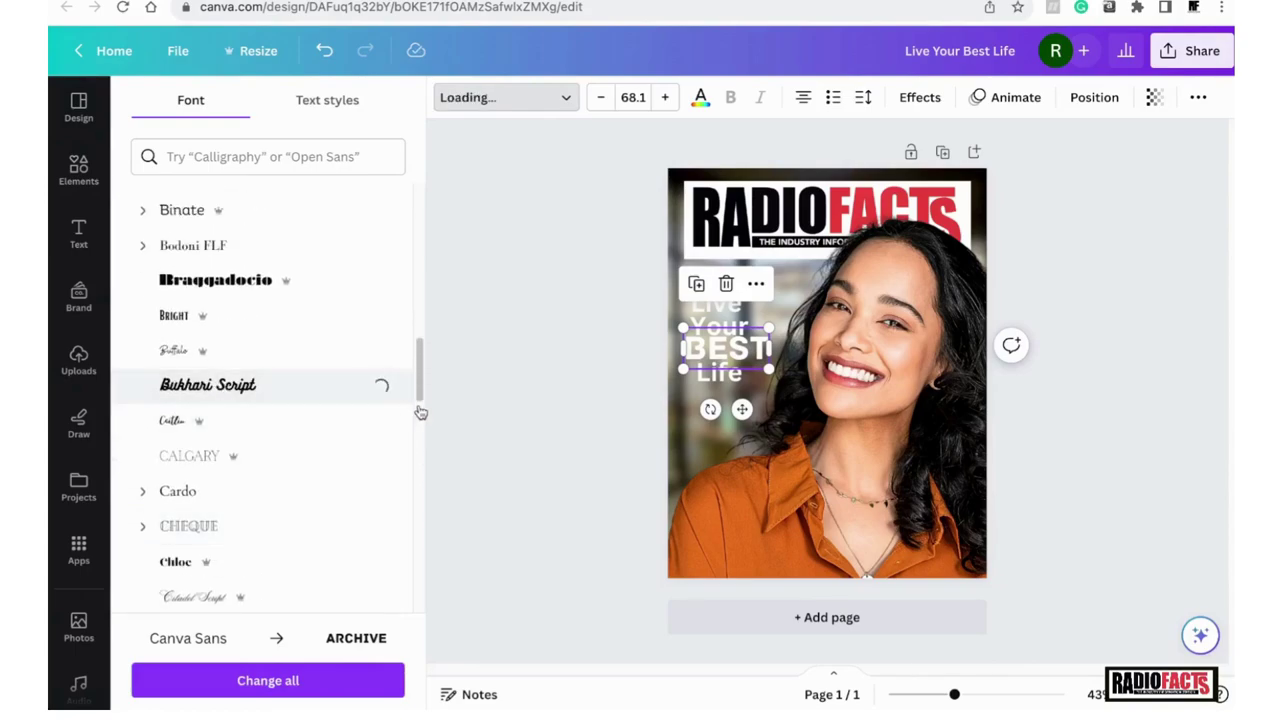
{"action": "scroll", "coordinate": [320, 467], "scroll_direction": "down", "scroll_amount": 5}
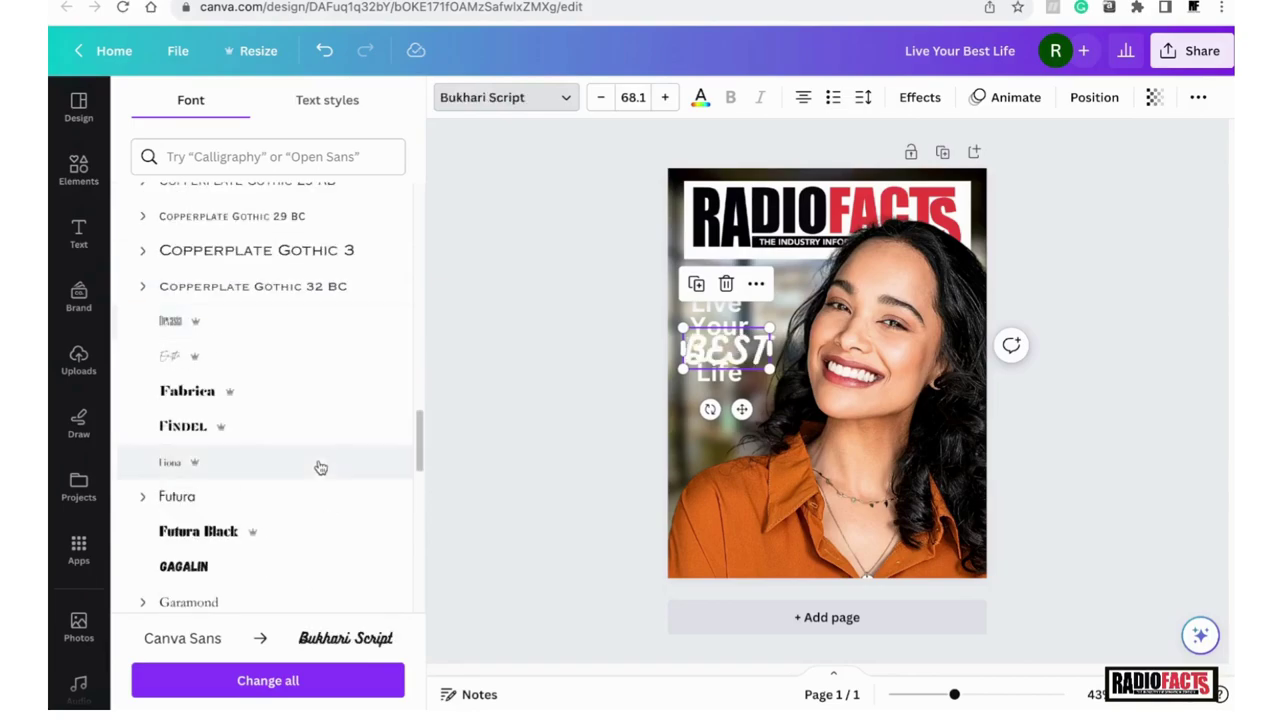
{"action": "scroll", "coordinate": [320, 467], "scroll_direction": "down", "scroll_amount": 5}
{"action": "scroll", "coordinate": [320, 467], "scroll_direction": "down", "scroll_amount": 3}
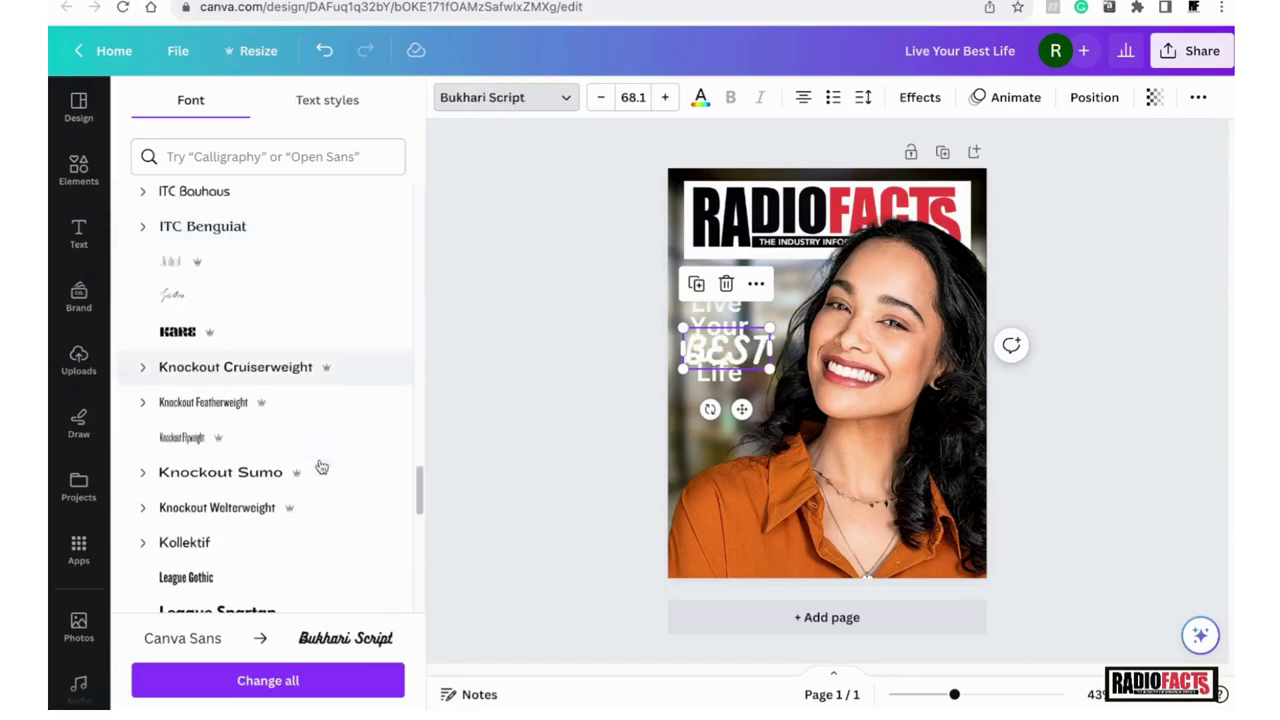
- Search the fonts for "cursive" and apply Beth Ellen to the word "BEST"
{"action": "left_click", "coordinate": [229, 157]}
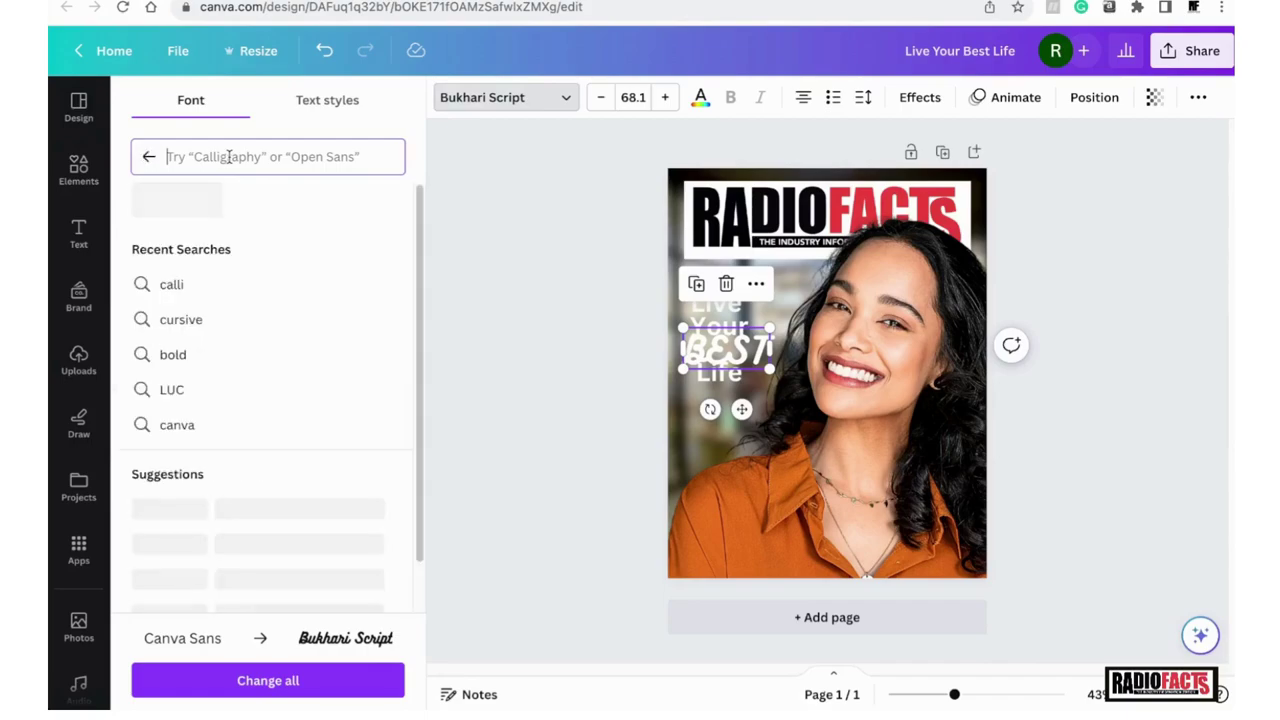
{"action": "type", "text": "curl"}
{"action": "type", "text": "ive"}
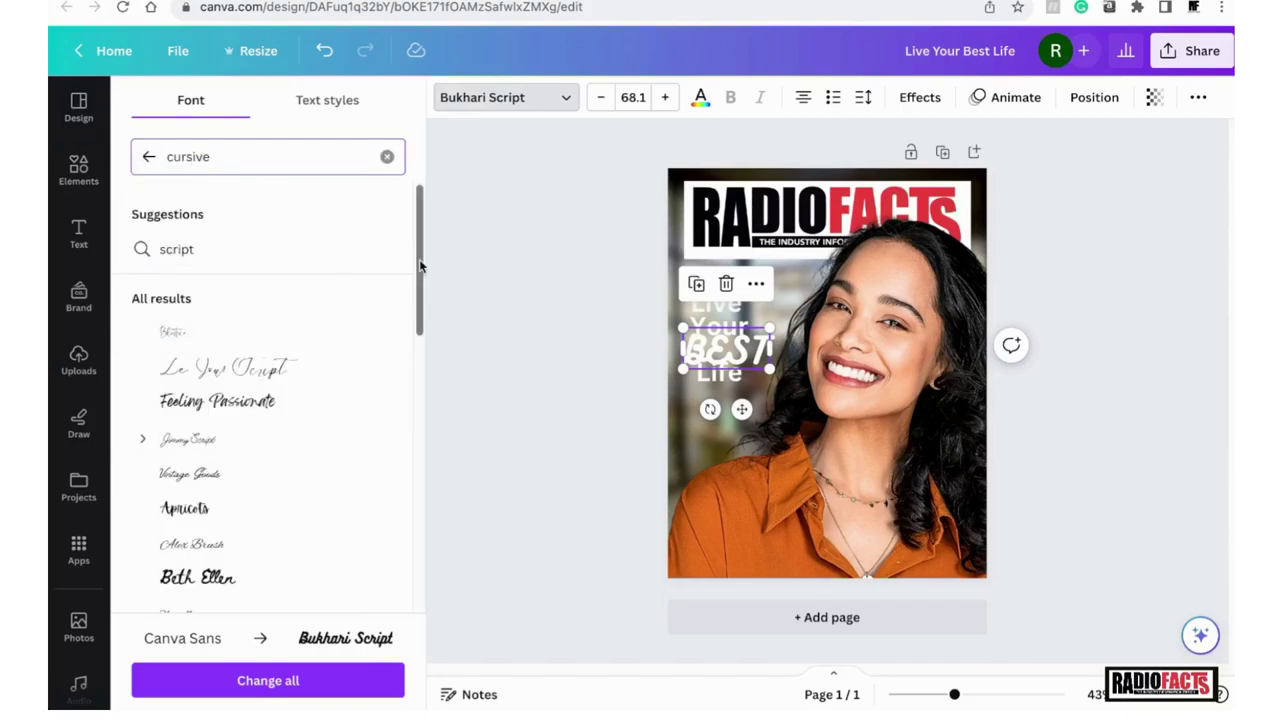
{"action": "scroll", "coordinate": [274, 483], "scroll_direction": "down", "scroll_amount": 3}
{"action": "left_click", "coordinate": [215, 408]}
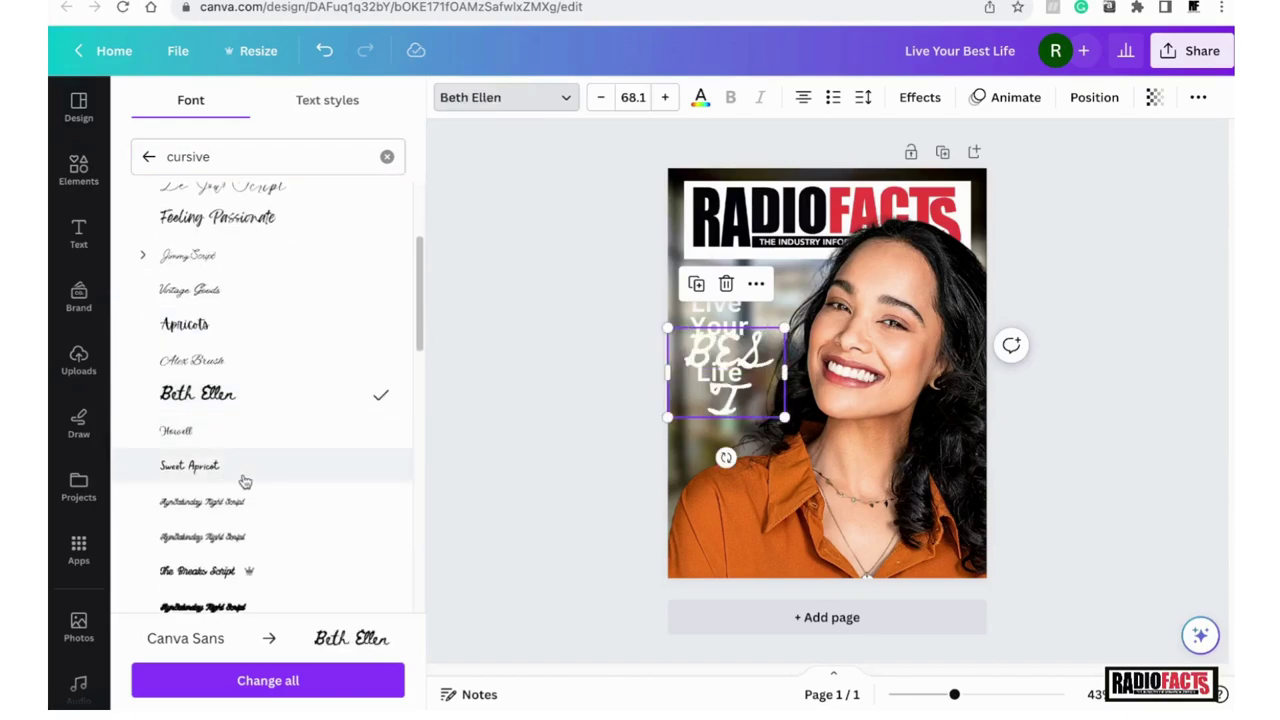
- Set the word "BEST" in the Oleo Script font from the cursive results
{"action": "scroll", "coordinate": [237, 525], "scroll_direction": "down", "scroll_amount": 5}
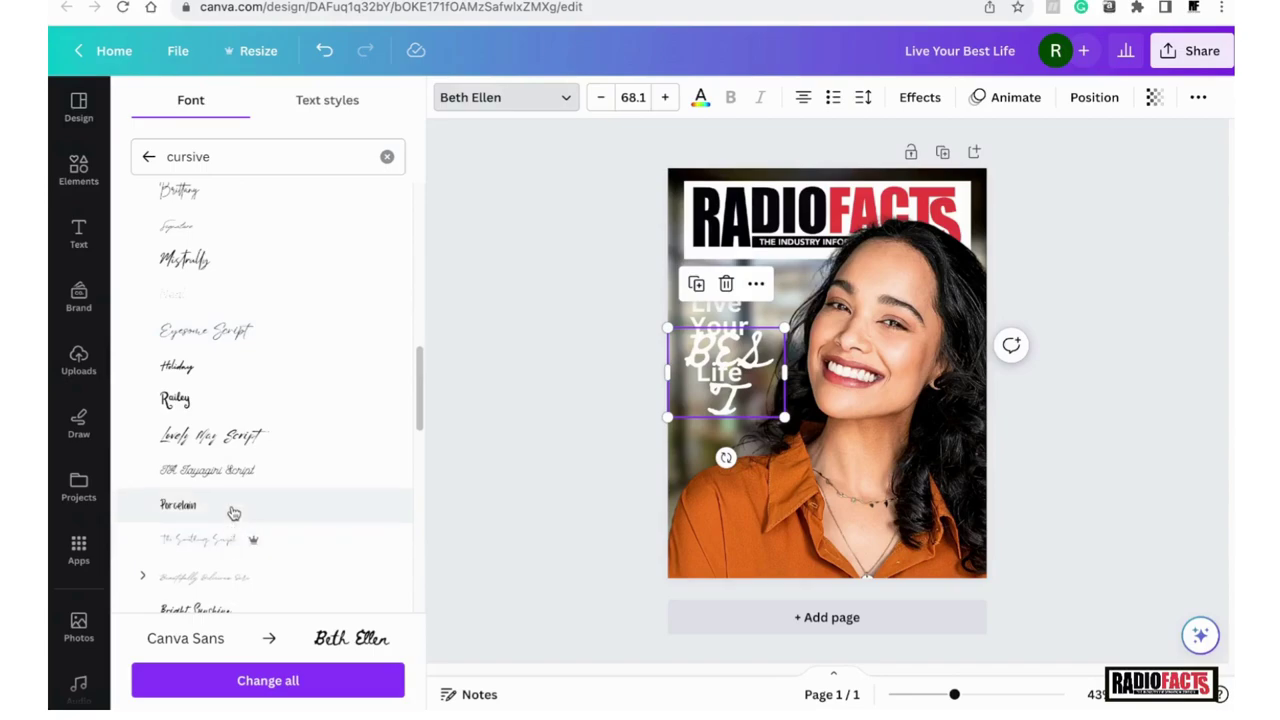
{"action": "scroll", "coordinate": [232, 511], "scroll_direction": "down", "scroll_amount": 5}
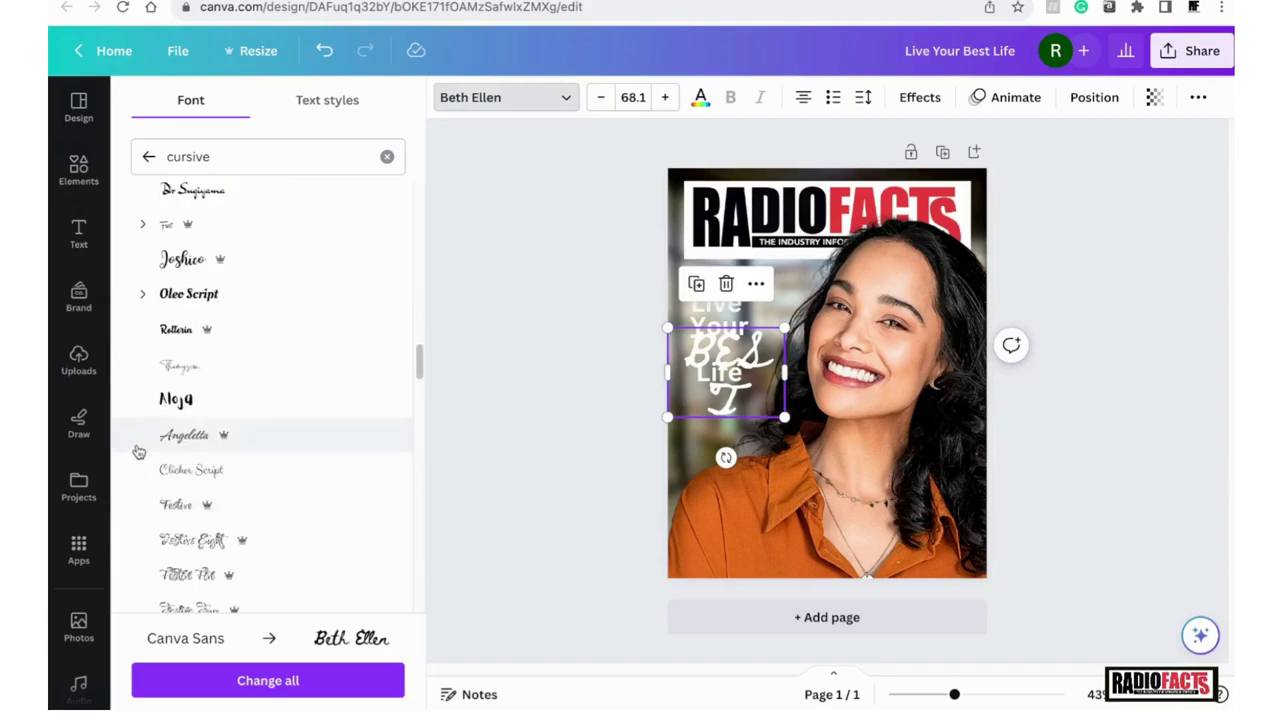
{"action": "left_click", "coordinate": [168, 405]}
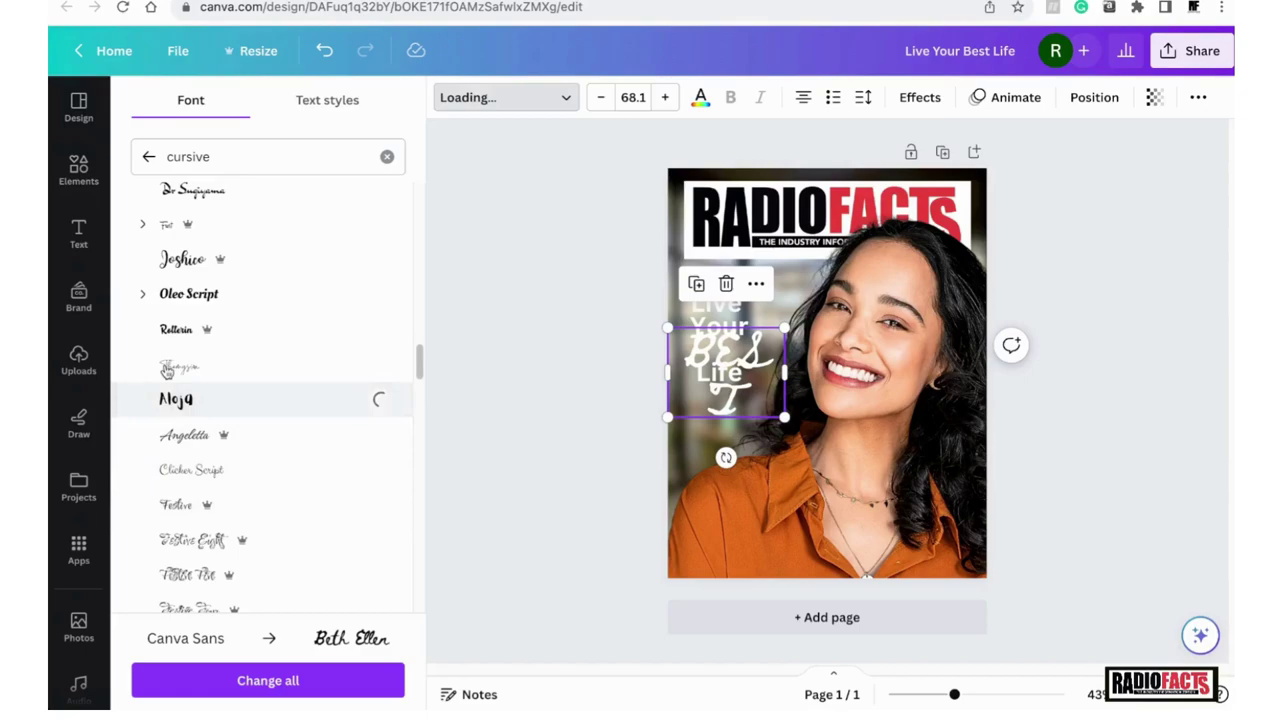
{"action": "left_click", "coordinate": [193, 294]}
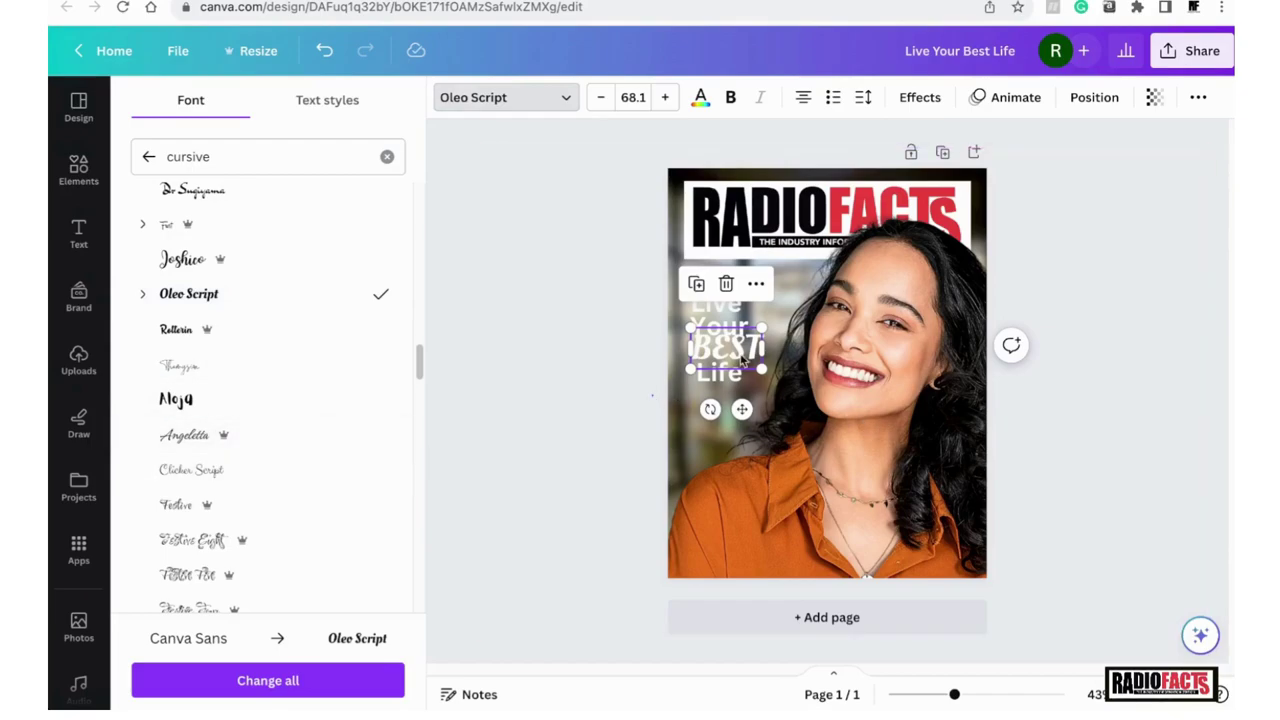
- Change the colour of the whole word "BEST" to the default solid yellow
{"action": "left_click", "coordinate": [724, 366]}
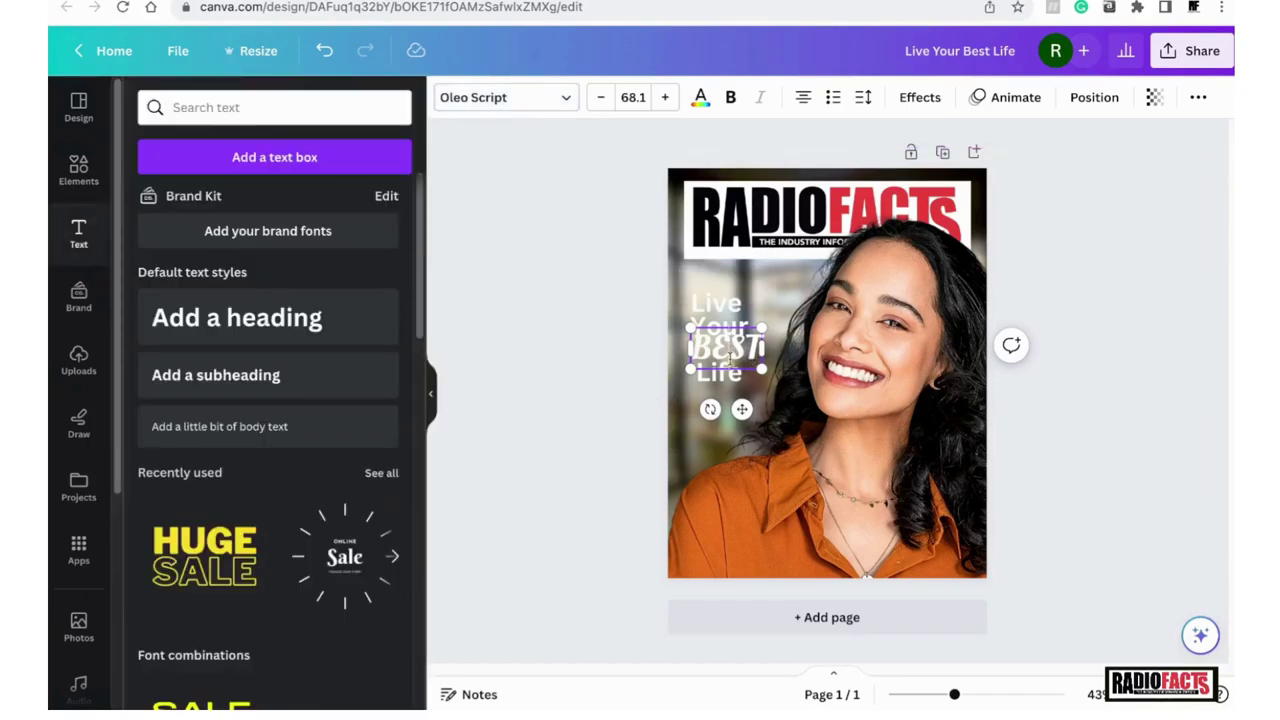
{"action": "double_click", "coordinate": [702, 352]}
{"action": "left_click", "coordinate": [705, 345]}
{"action": "left_click_drag", "start_coordinate": [697, 345], "coordinate": [764, 346]}
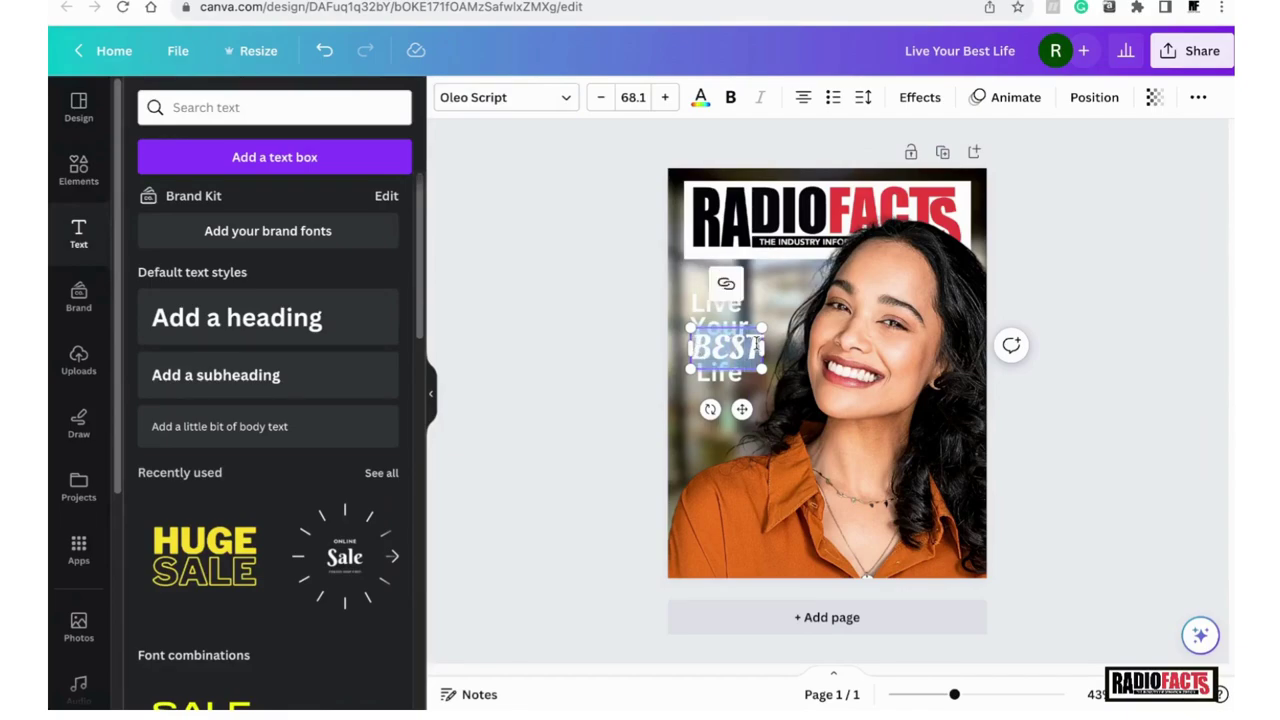
{"action": "left_click", "coordinate": [701, 97]}
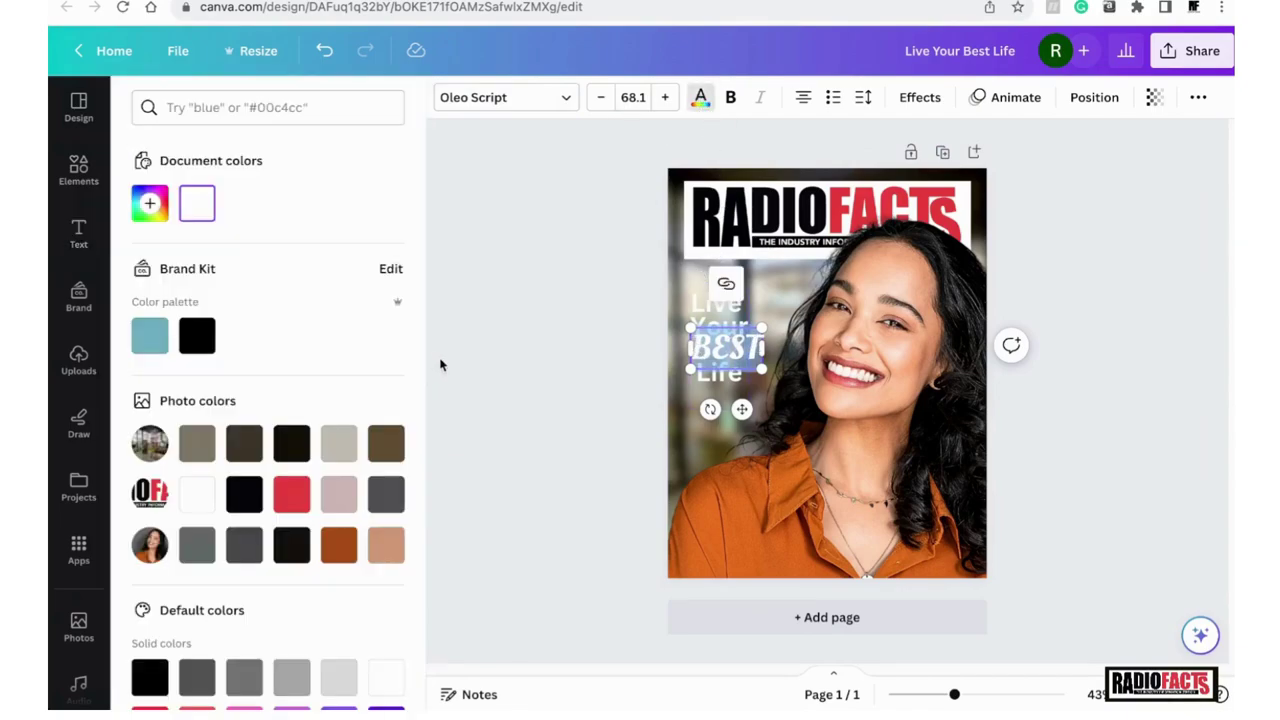
{"action": "scroll", "coordinate": [343, 537], "scroll_direction": "down", "scroll_amount": 3}
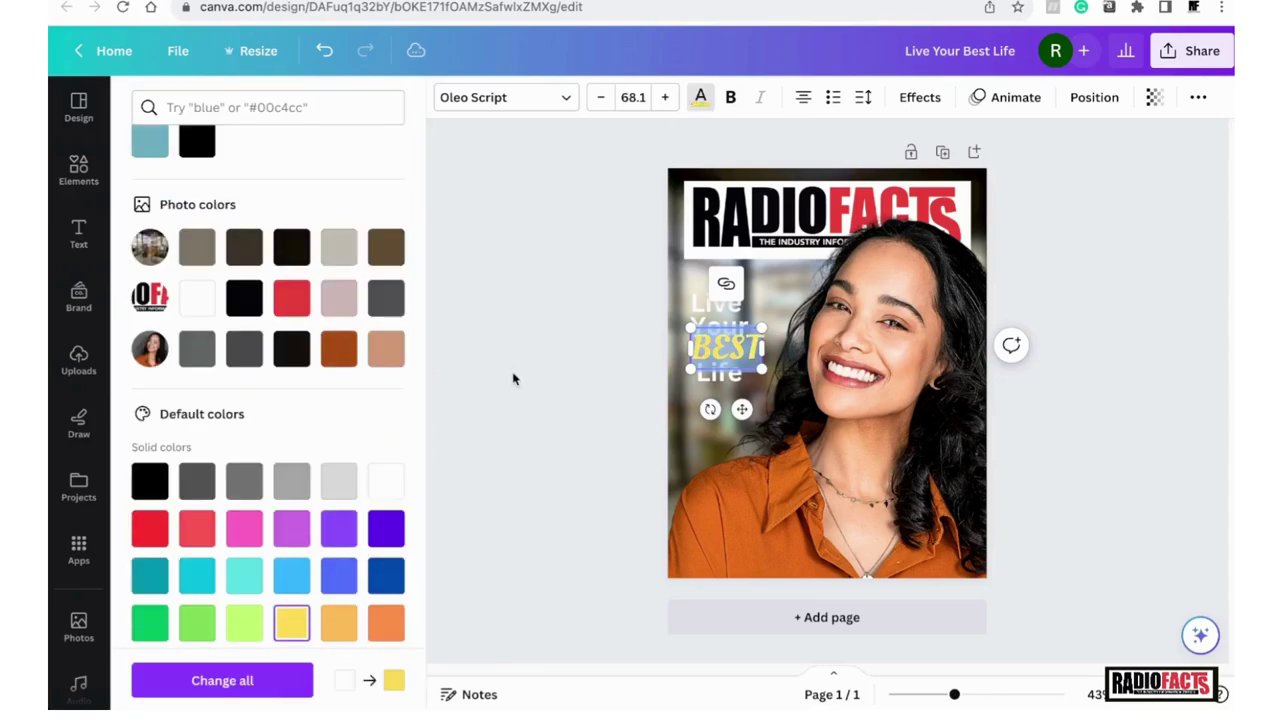
{"action": "left_click", "coordinate": [560, 493]}
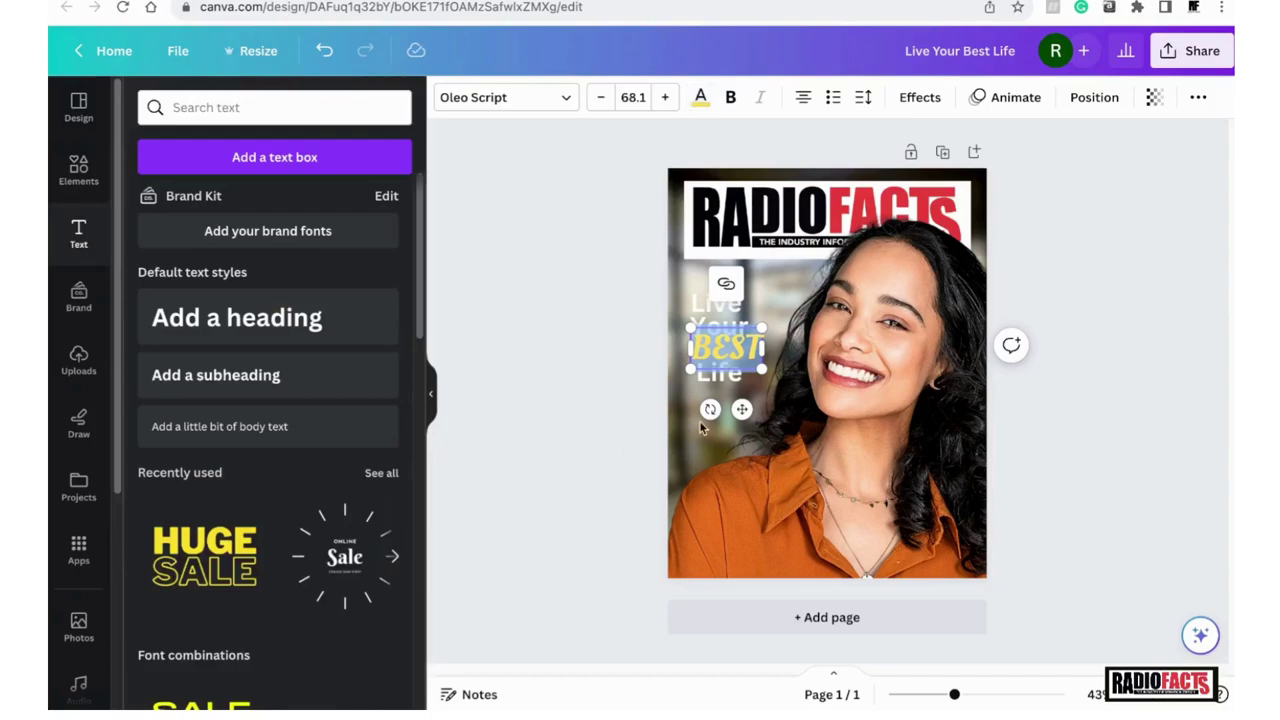
{"action": "left_click", "coordinate": [668, 440]}
- Shift the headline and the word "BEST" slightly left so that their left edges align with the masthead's left edge
{"action": "left_click_drag", "start_coordinate": [720, 300], "coordinate": [712, 303]}
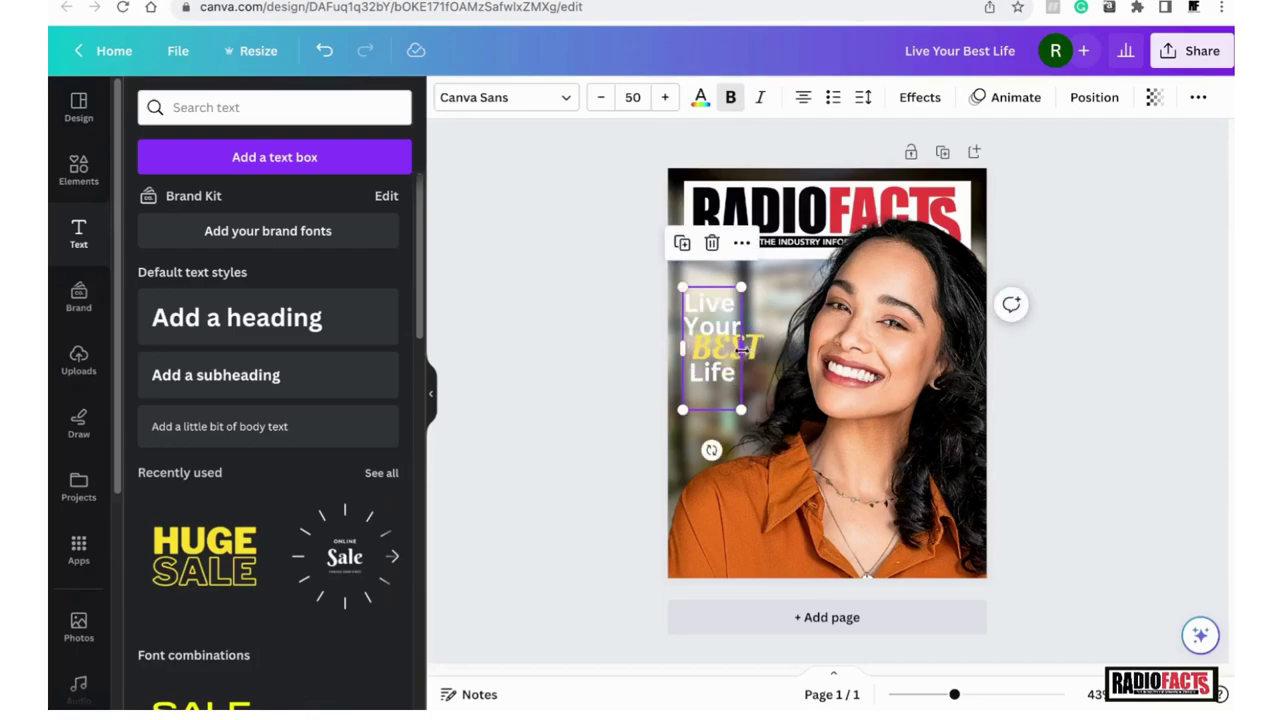
{"action": "left_click", "coordinate": [603, 383]}
{"action": "left_click_drag", "start_coordinate": [735, 349], "coordinate": [733, 347]}
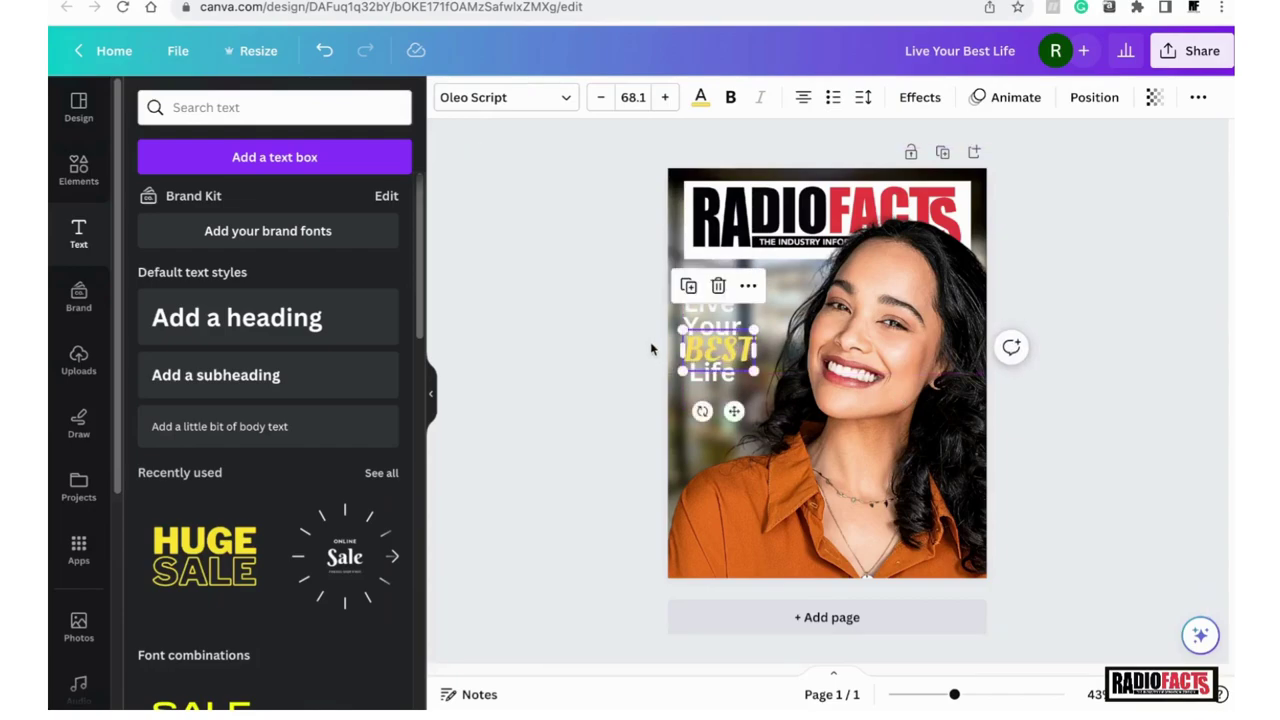
{"action": "left_click", "coordinate": [631, 321]}
- Group the "Live Your Life" text box with the yellow "BEST" text box
{"action": "left_click", "coordinate": [722, 316]}
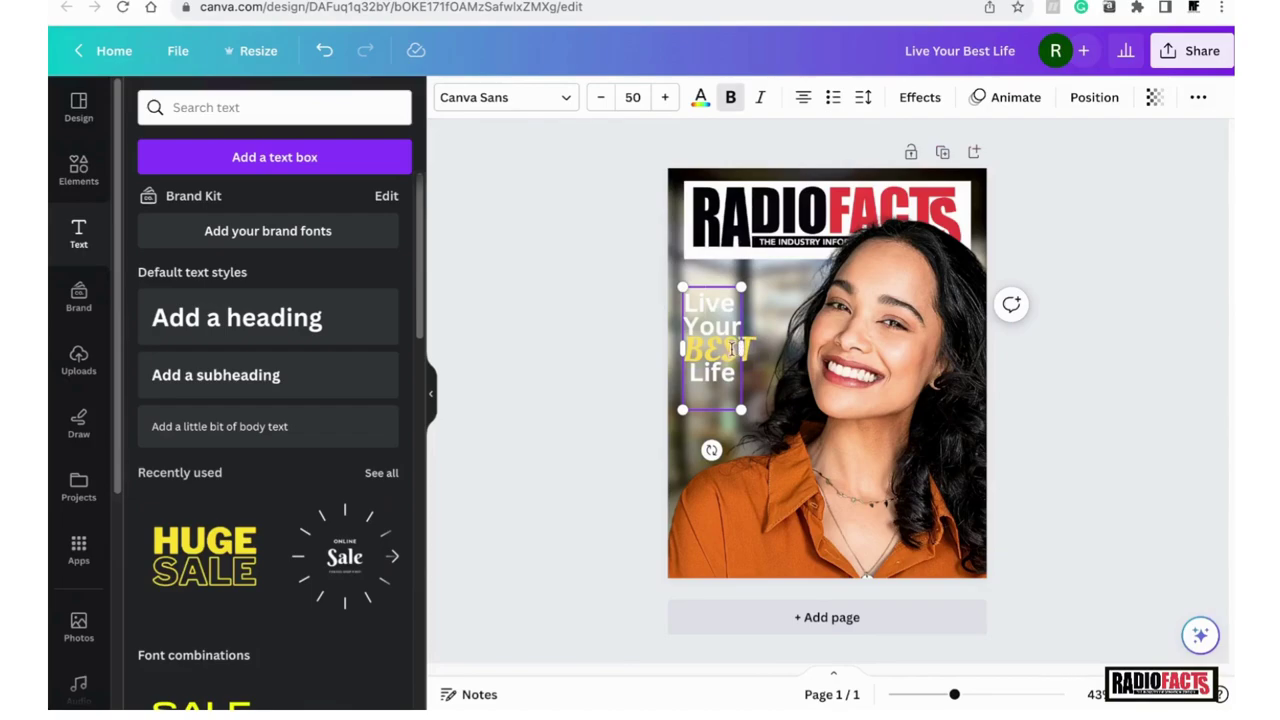
{"action": "double_click", "coordinate": [729, 350]}
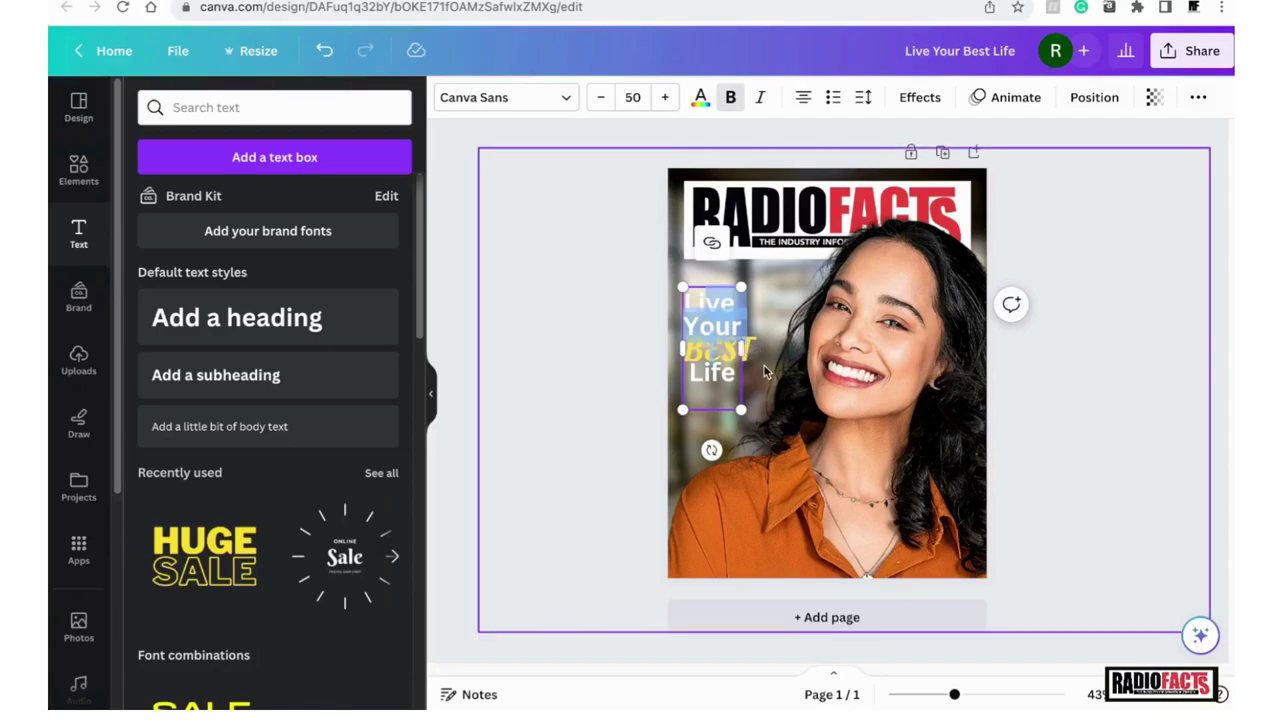
{"action": "left_click", "coordinate": [752, 338]}
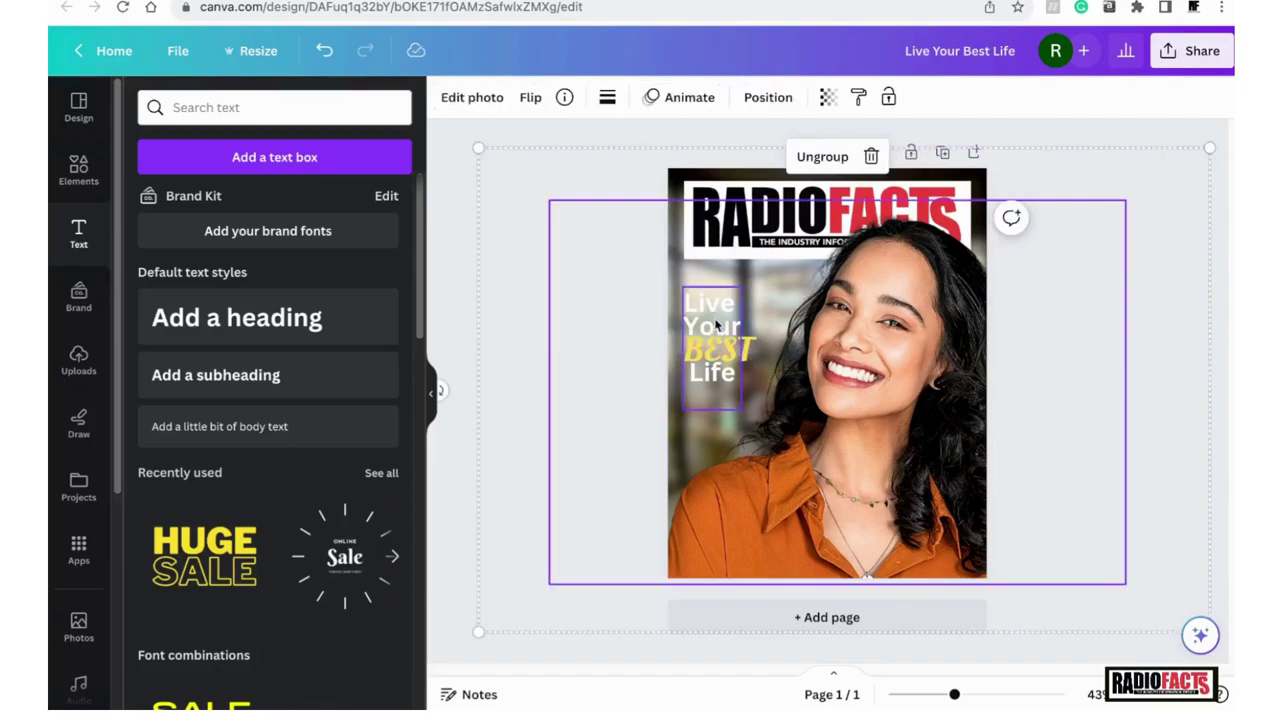
{"action": "left_click", "coordinate": [748, 340]}
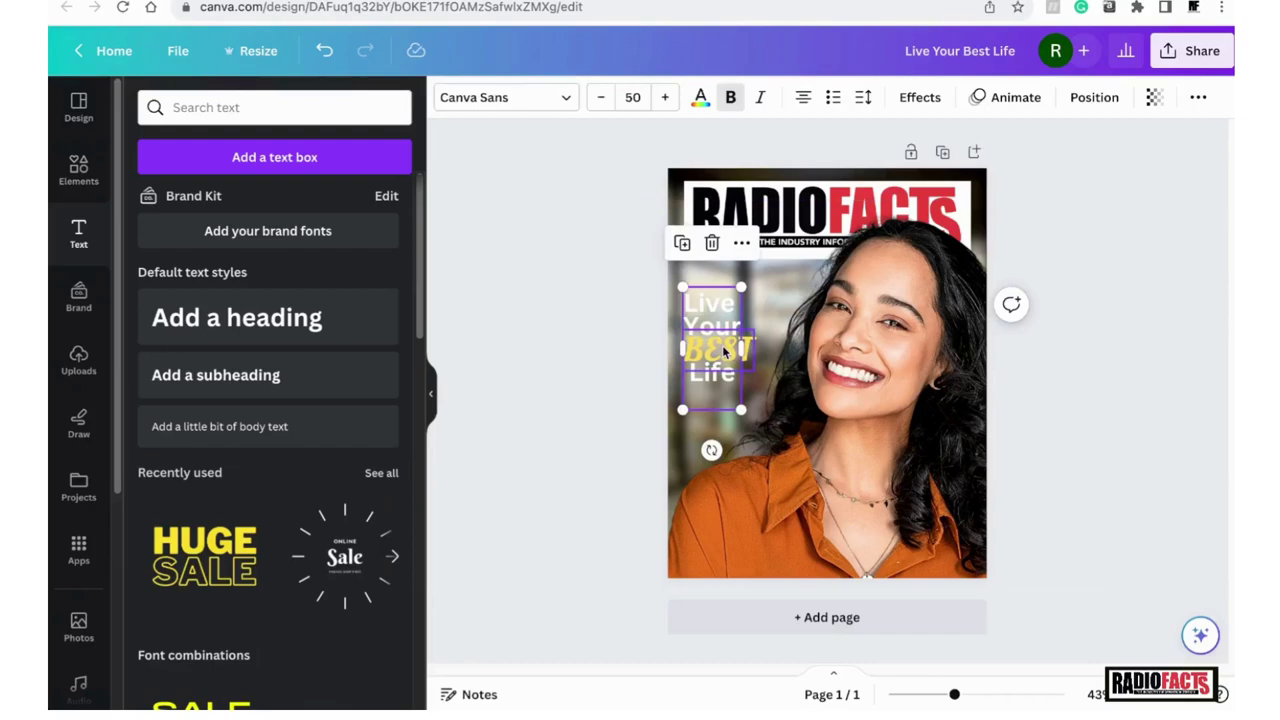
{"action": "left_click", "coordinate": [722, 345], "text": "shift"}
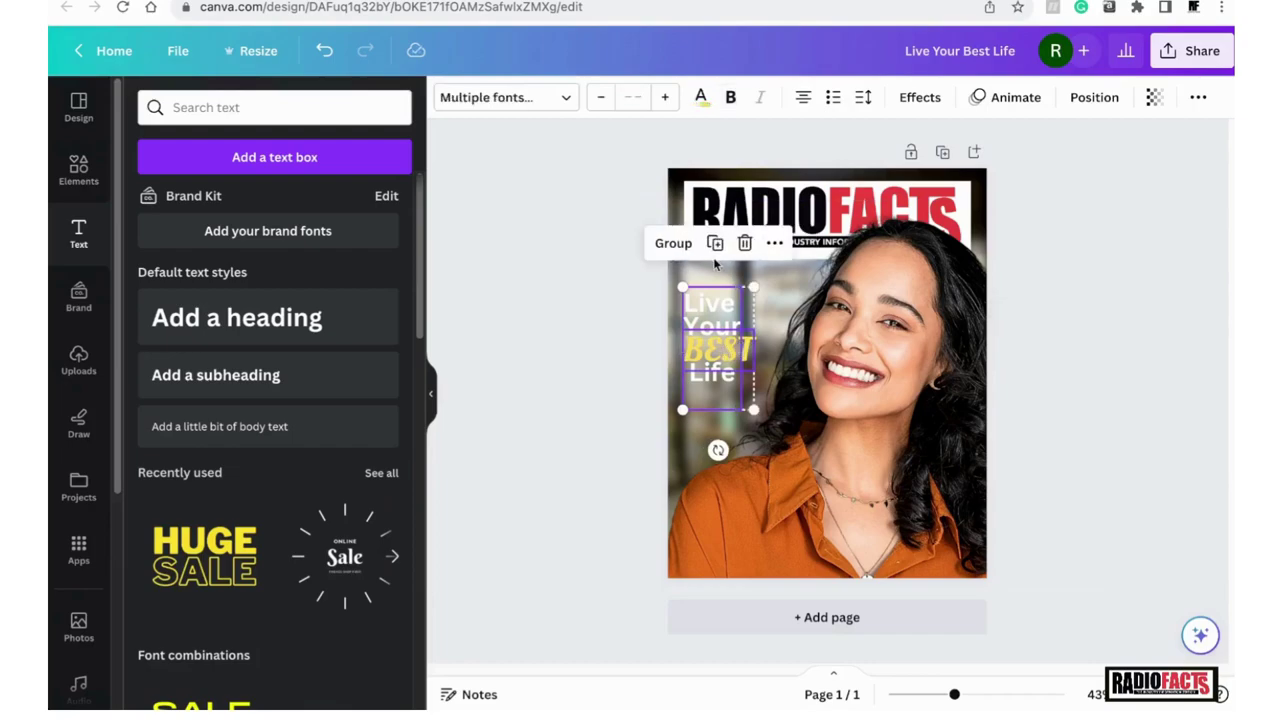
{"action": "left_click", "coordinate": [673, 243]}
{"action": "left_click", "coordinate": [612, 409]}
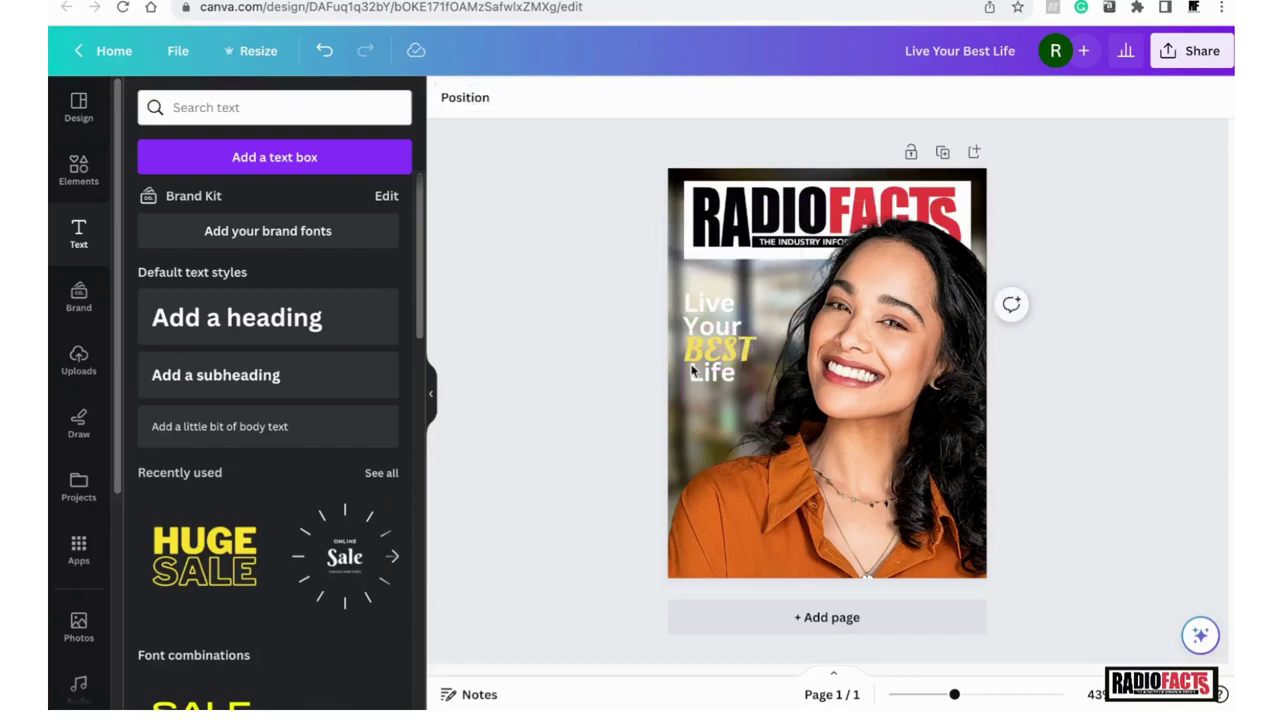
- Nudge the grouped headline slightly to the right on the cover
{"action": "left_click", "coordinate": [709, 341]}
{"action": "mouse_move", "coordinate": [709, 341]}
{"action": "left_mouse_down"}
{"action": "mouse_move", "coordinate": [709, 326]}
{"action": "mouse_move", "coordinate": [708, 344]}
{"action": "left_mouse_up"}
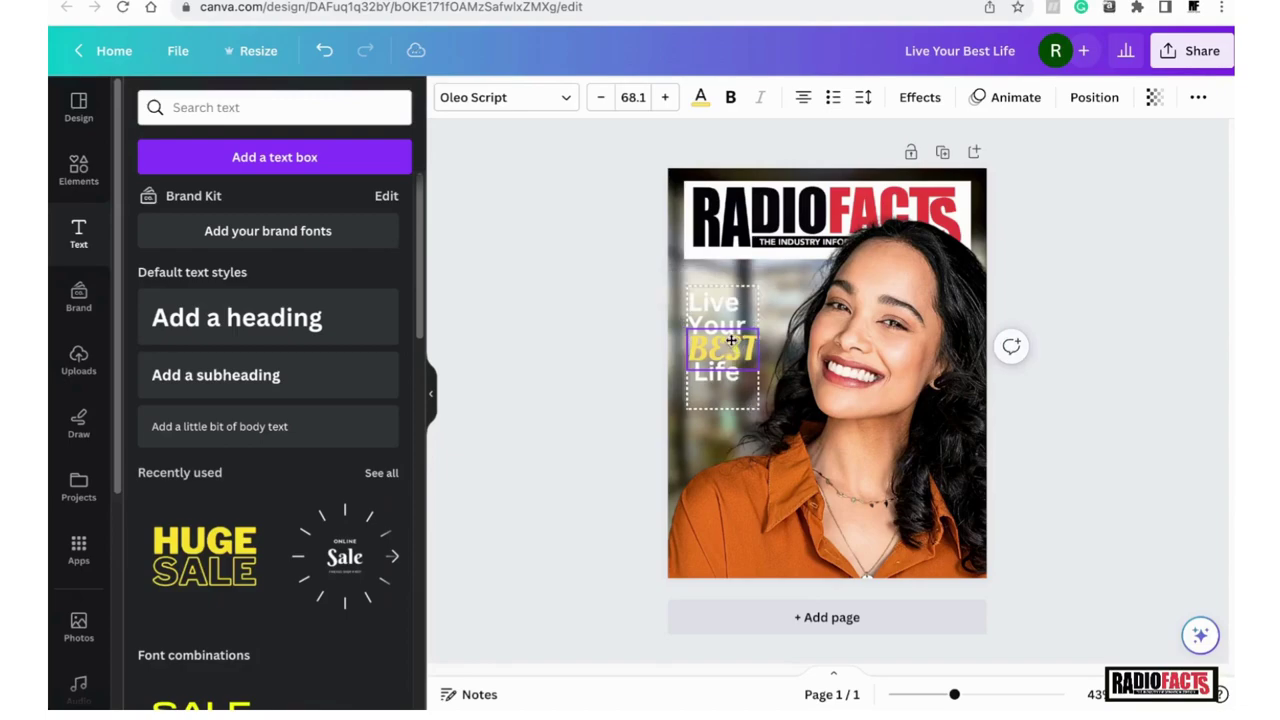
{"action": "left_click", "coordinate": [617, 373]}
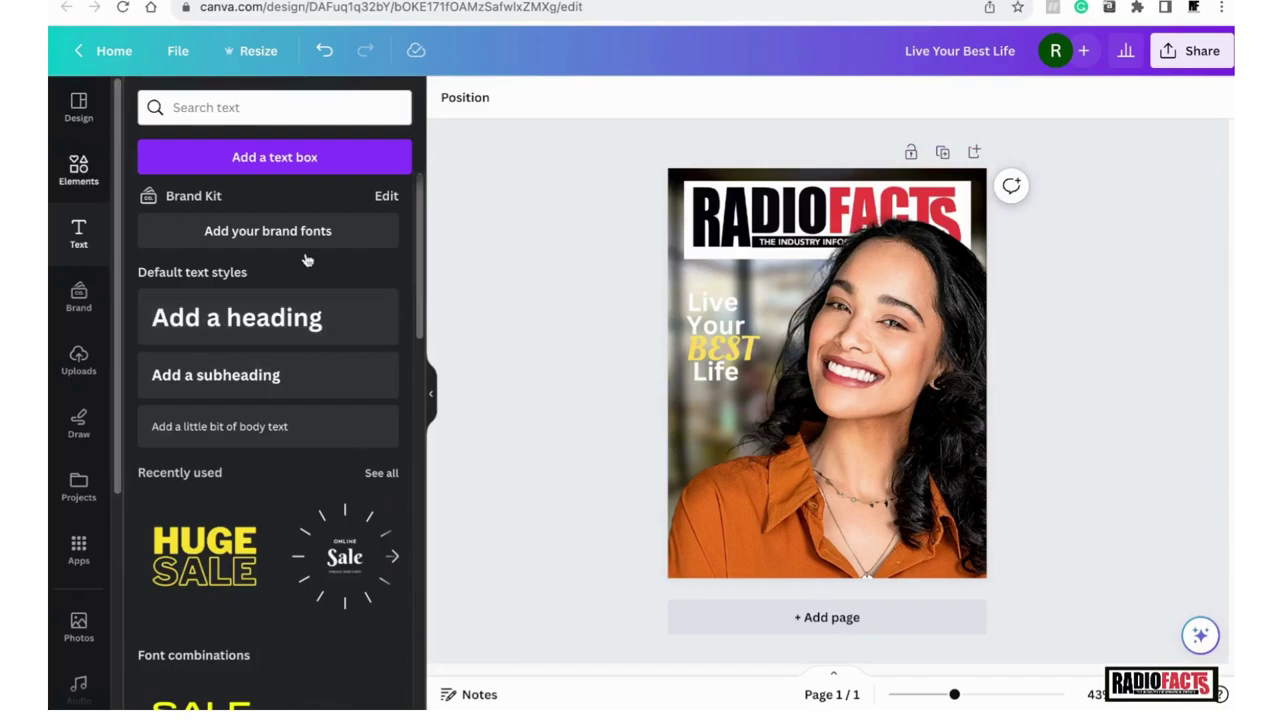
- Add a rounded square shape, place it behind the "Live Your BEST Life" headline and enlarge it slightly to back the whole headline
{"action": "left_click", "coordinate": [79, 170]}
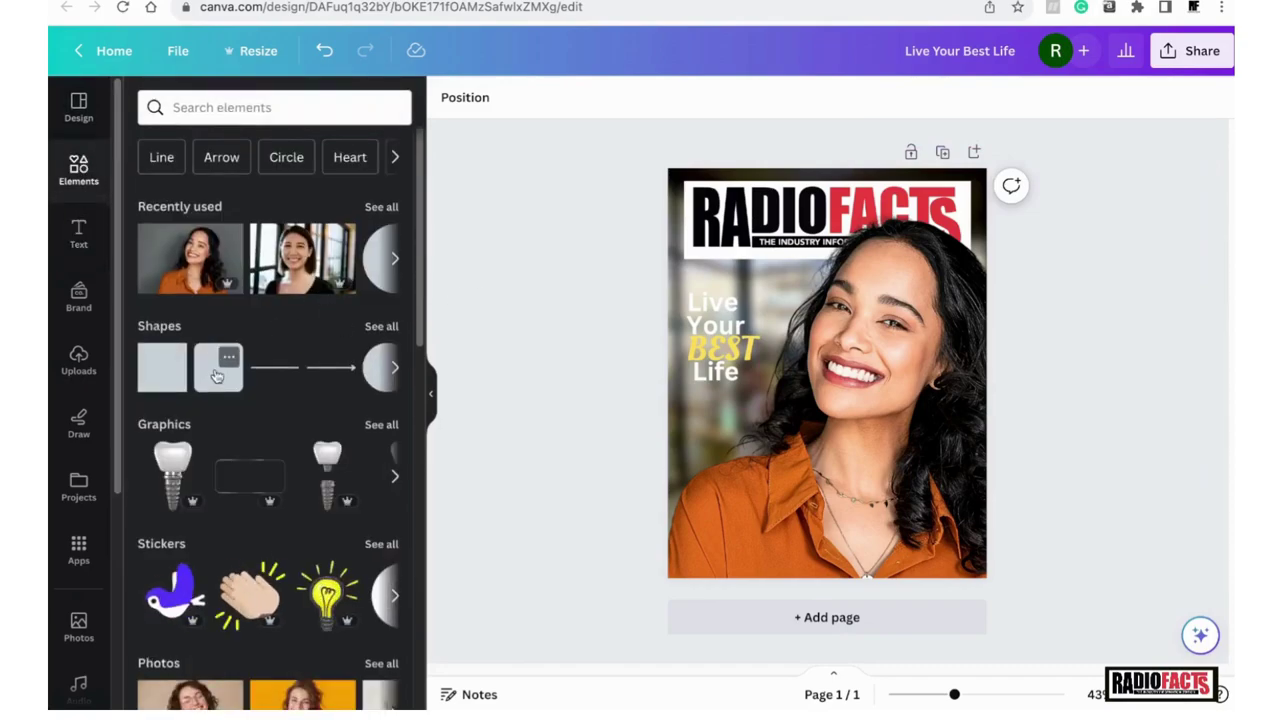
{"action": "left_click", "coordinate": [211, 381]}
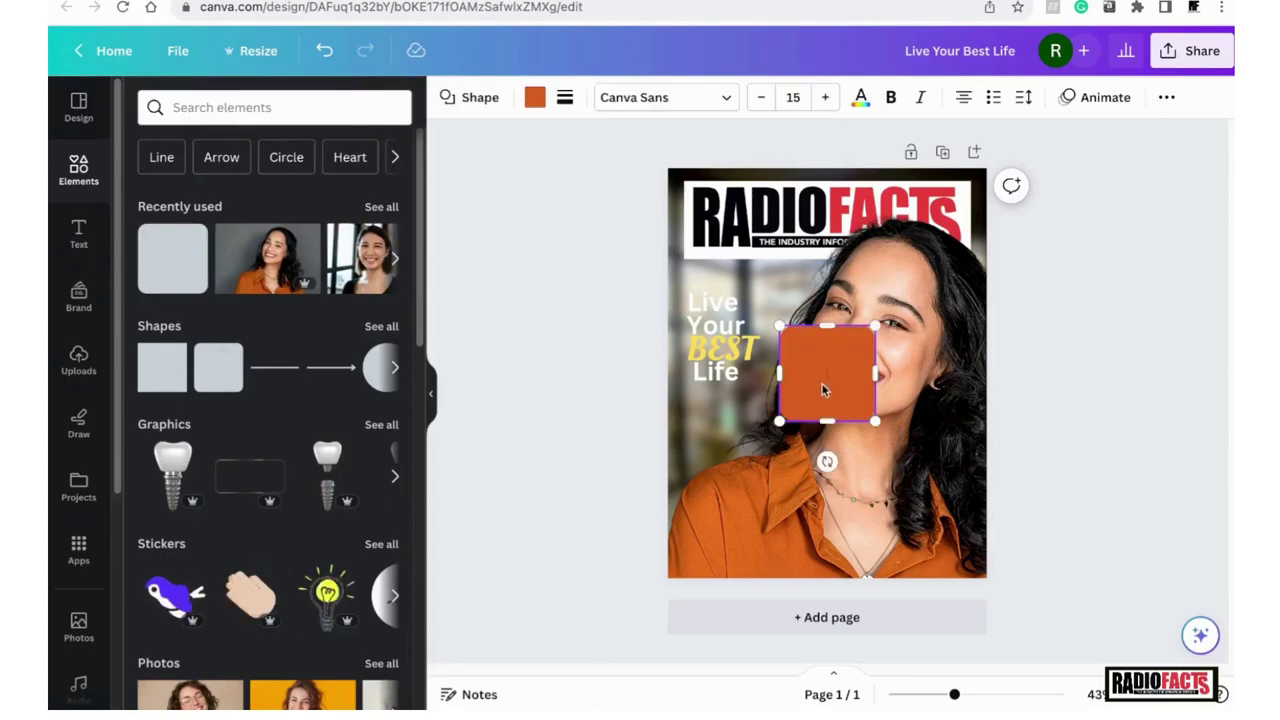
{"action": "left_click_drag", "start_coordinate": [836, 386], "coordinate": [714, 350]}
{"action": "mouse_move", "coordinate": [755, 395]}
{"action": "left_mouse_down"}
{"action": "mouse_move", "coordinate": [763, 407]}
{"action": "mouse_move", "coordinate": [766, 394]}
{"action": "left_mouse_up"}
- Change the rounded square's fill colour to the black of the brand colour palette
{"action": "left_click", "coordinate": [535, 100]}
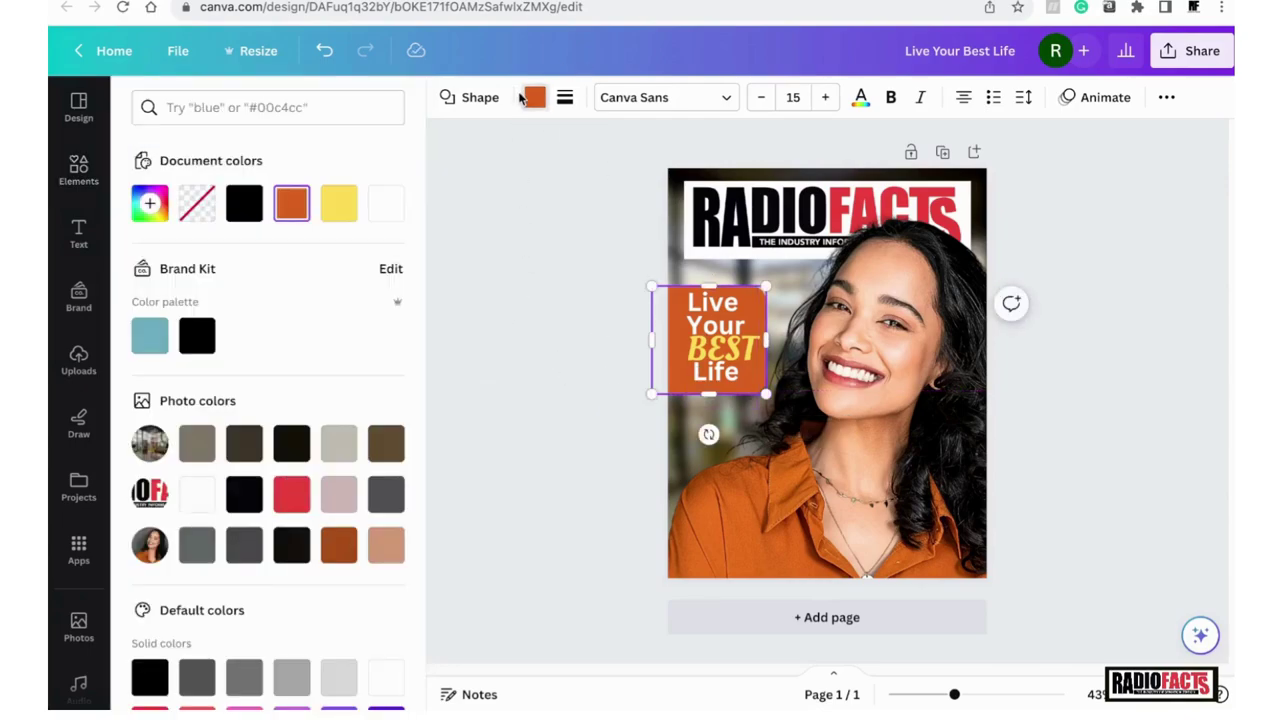
{"action": "left_click", "coordinate": [204, 340]}
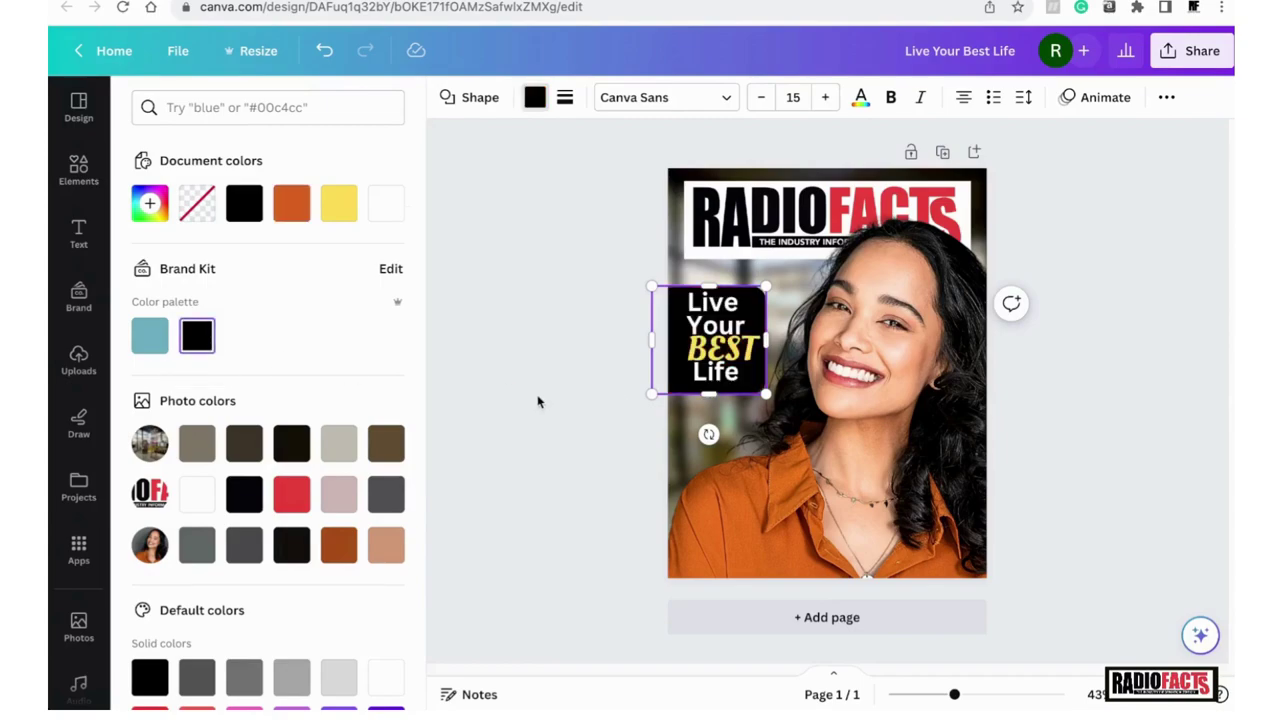
{"action": "key", "text": "Escape"}
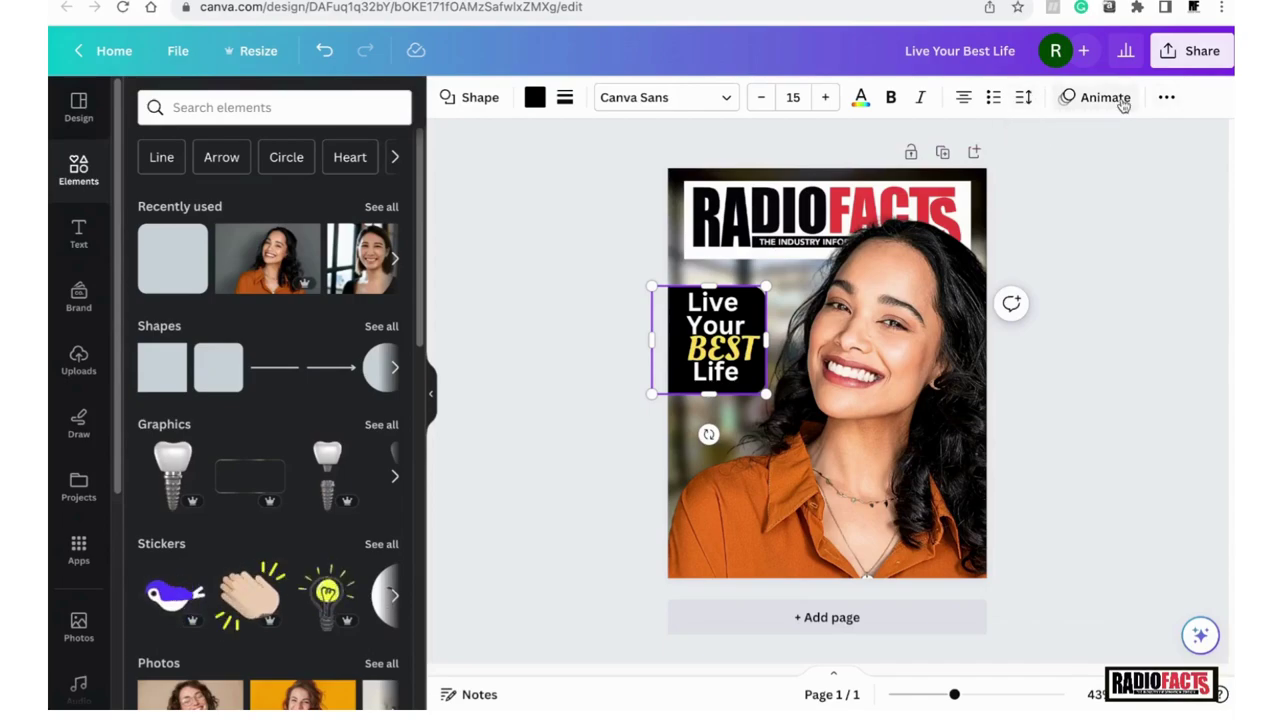
- Set the black rounded square's transparency to 67 and deselect it
{"action": "left_click", "coordinate": [1164, 100]}
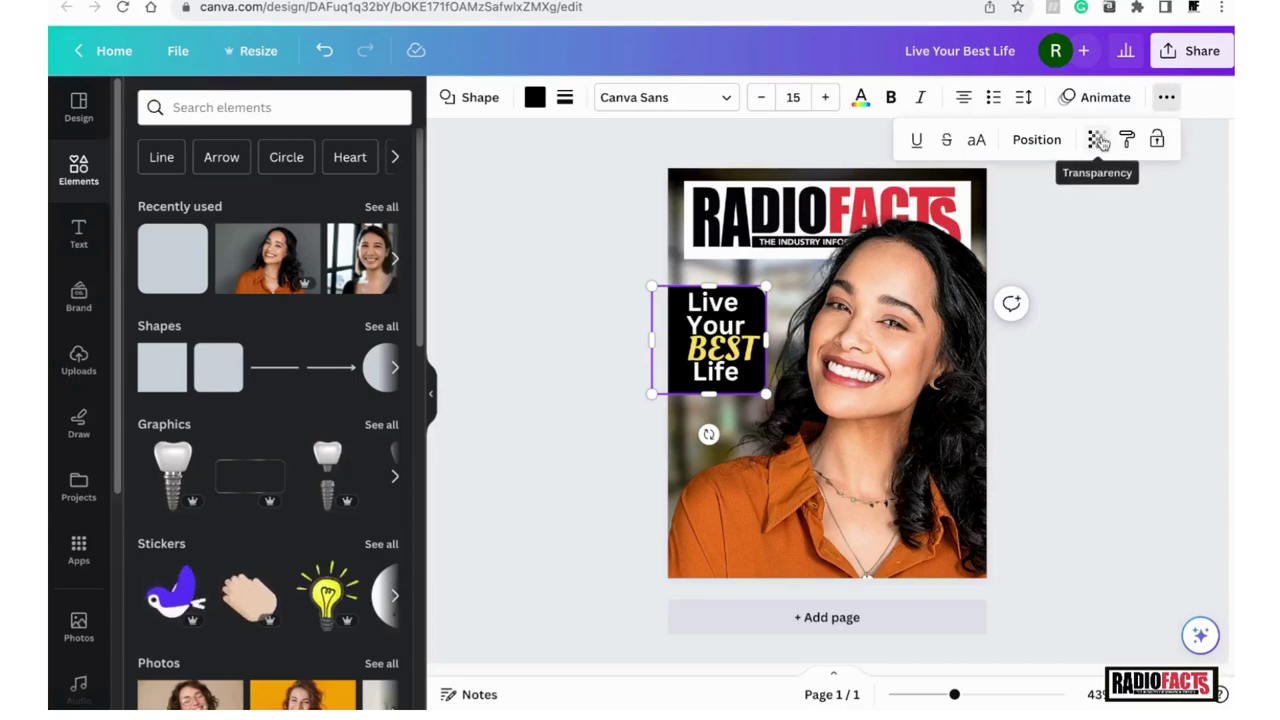
{"action": "left_click", "coordinate": [1099, 142]}
{"action": "left_click_drag", "start_coordinate": [1094, 209], "coordinate": [1042, 216]}
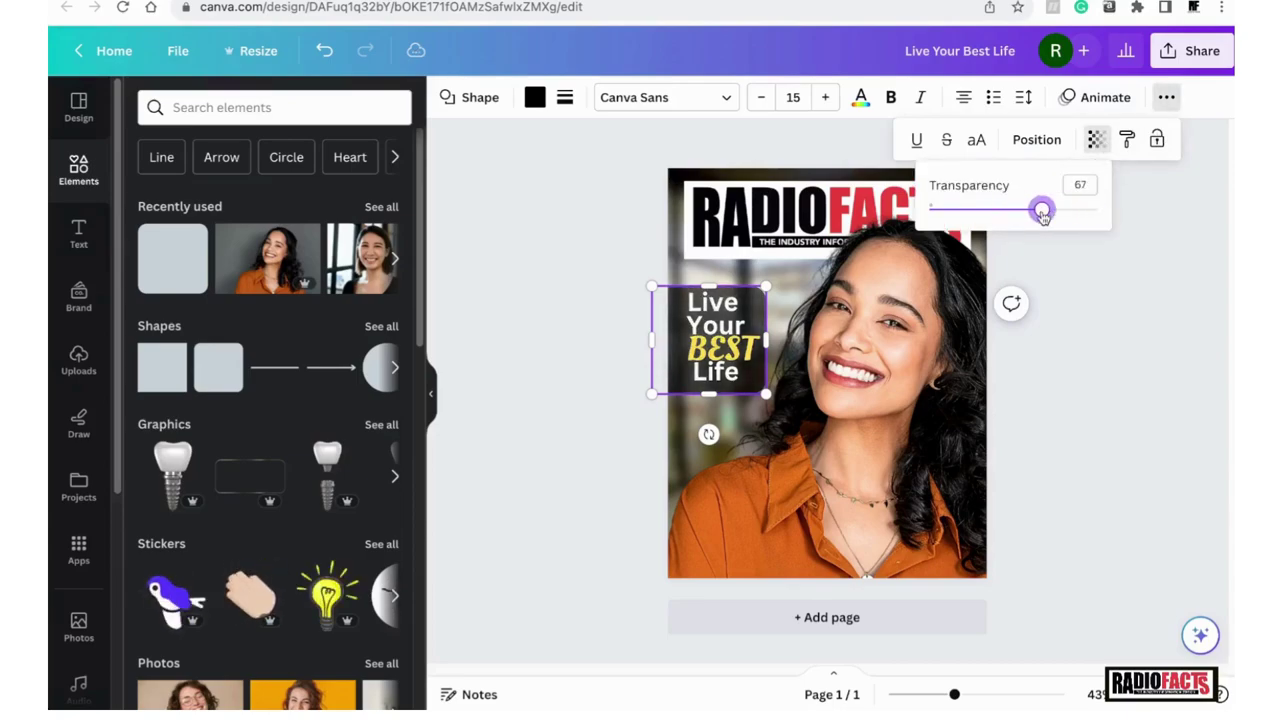
{"action": "key", "text": "Escape"}
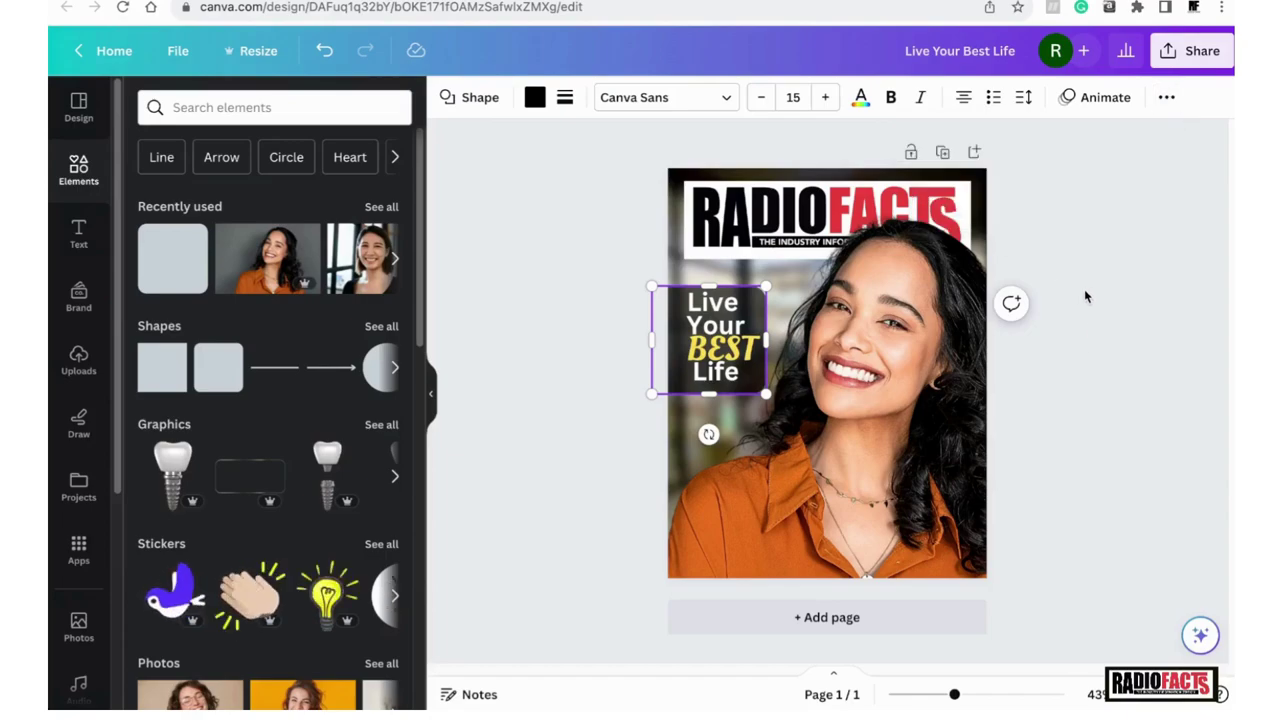
{"action": "left_click", "coordinate": [451, 337]}
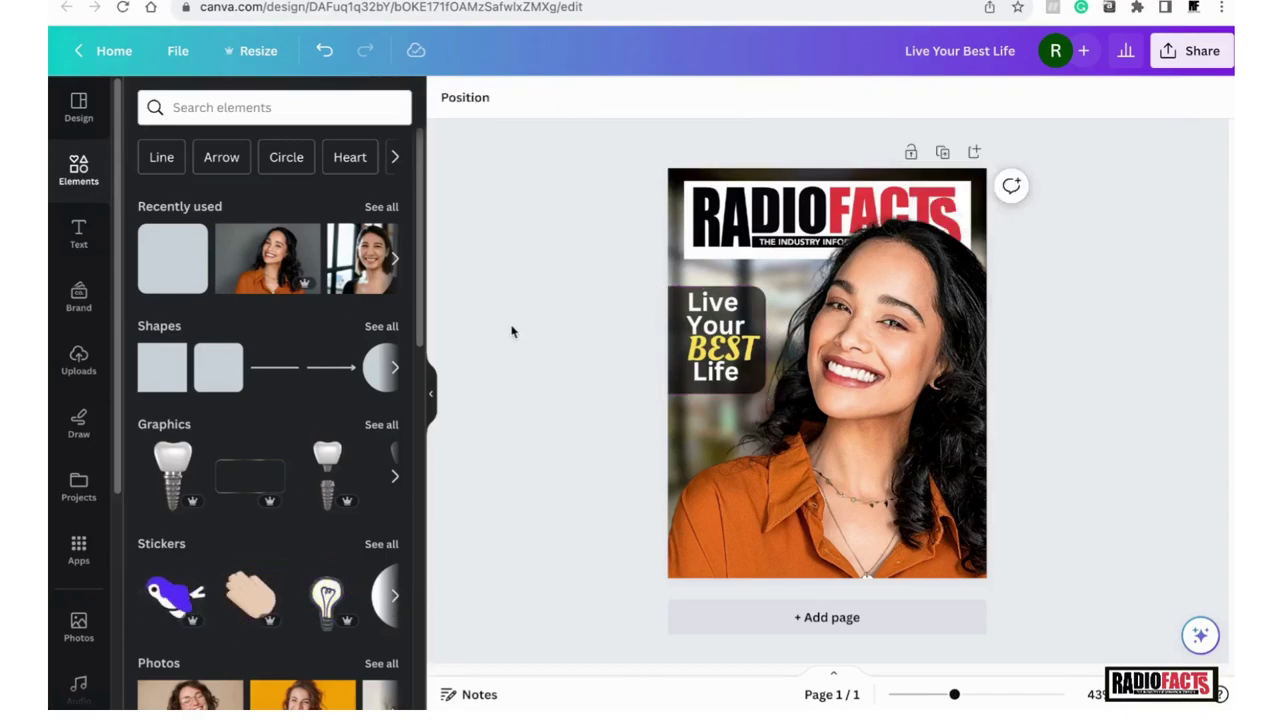
- Add a subheading with the featured woman's full name followed by "Talks about Her New Book In this Issue" and move it over her shirt
{"action": "left_click", "coordinate": [78, 234]}
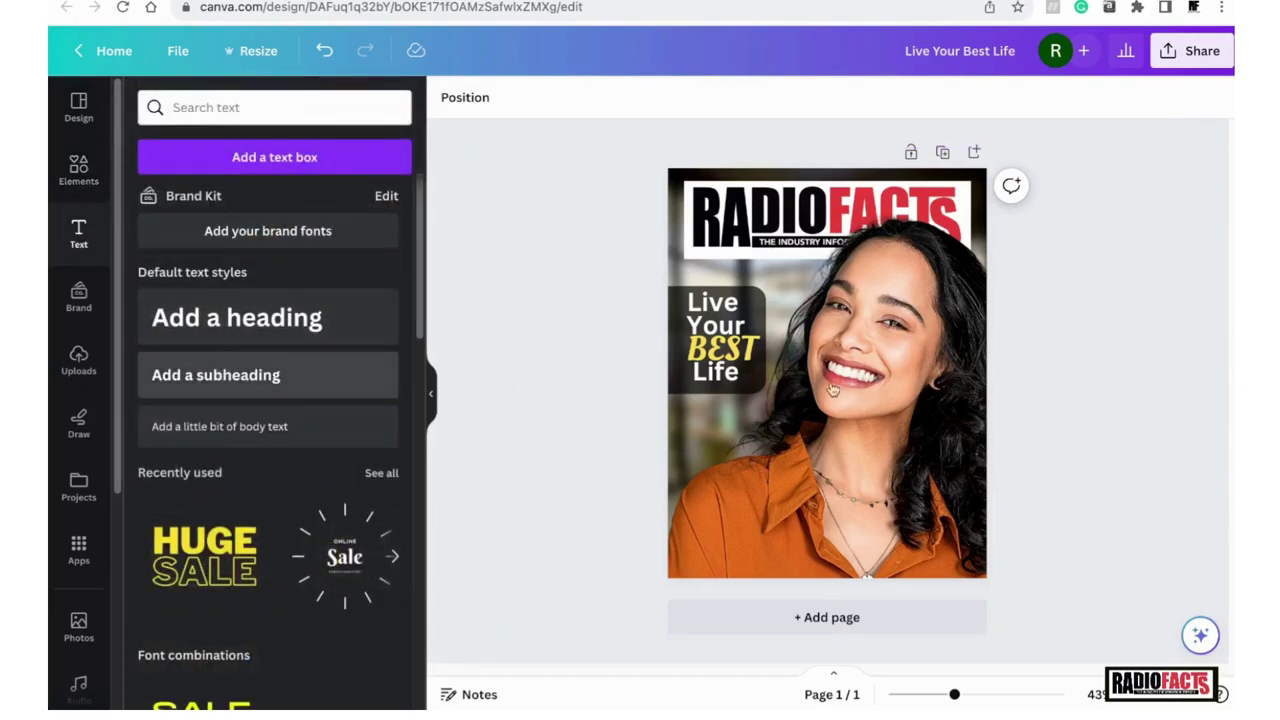
{"action": "left_click", "coordinate": [200, 376]}
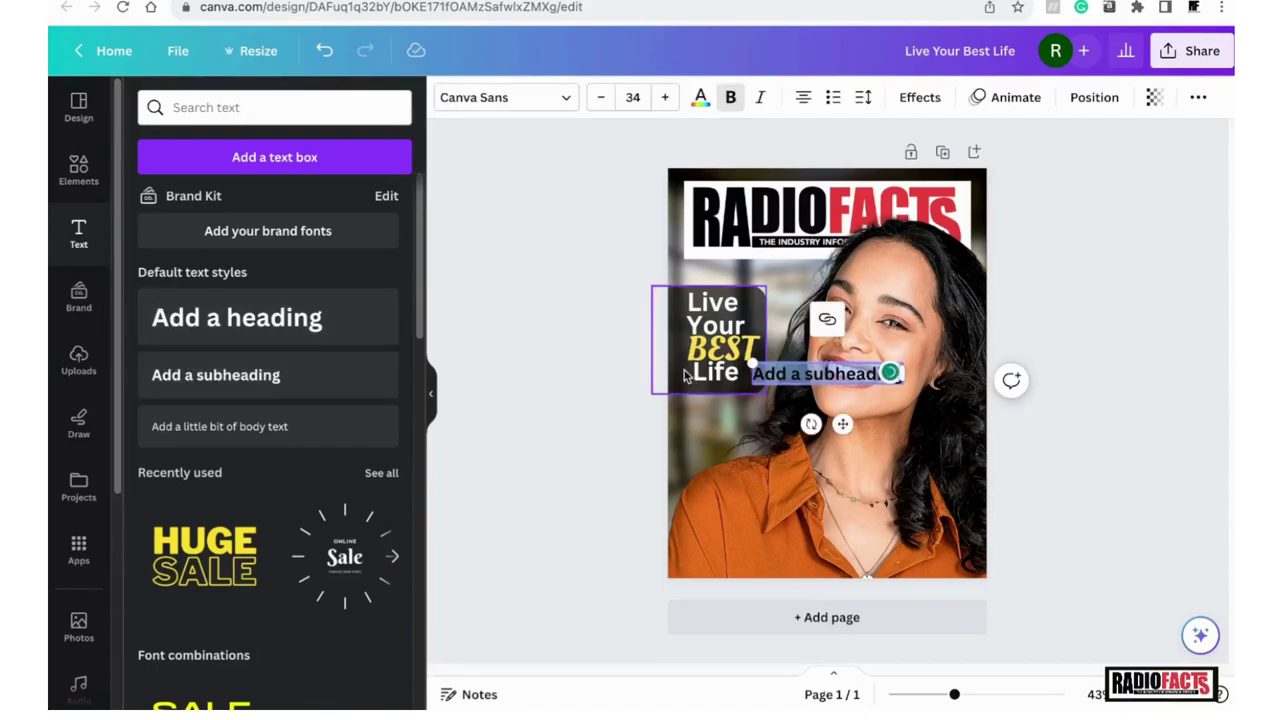
{"action": "type", "text": "Ma"}
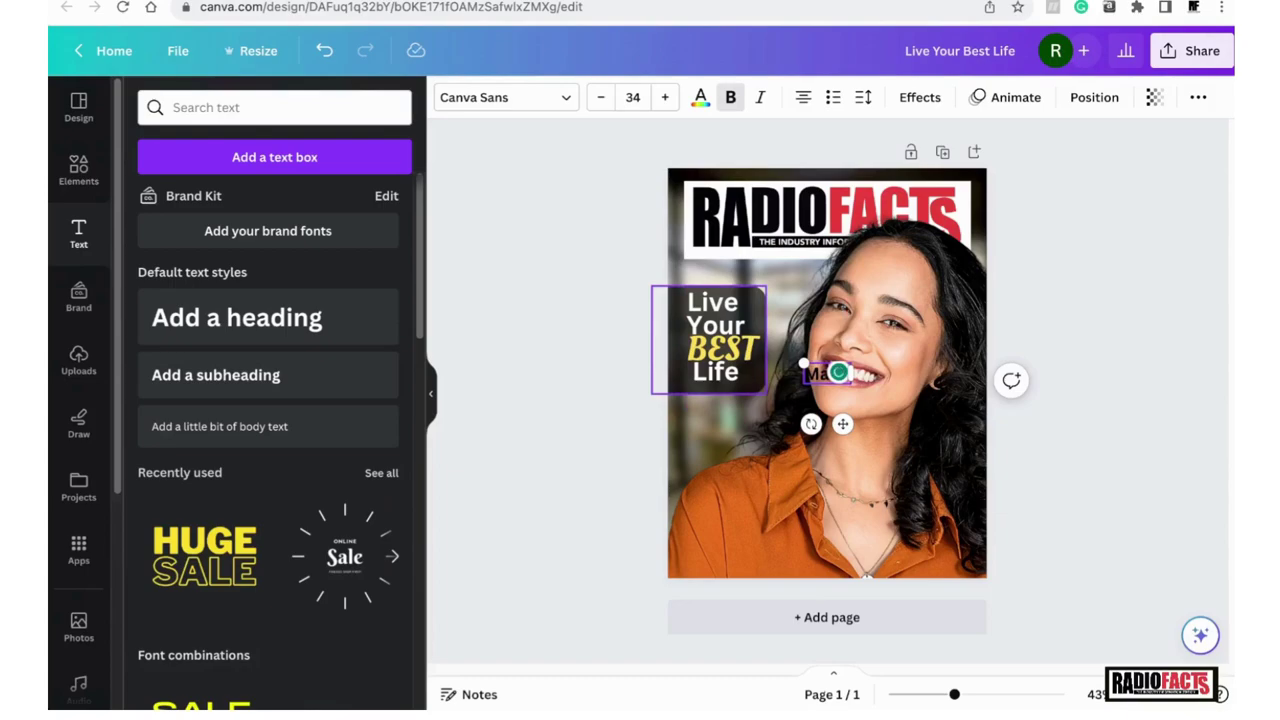
{"action": "type", "text": "ry Smi"}
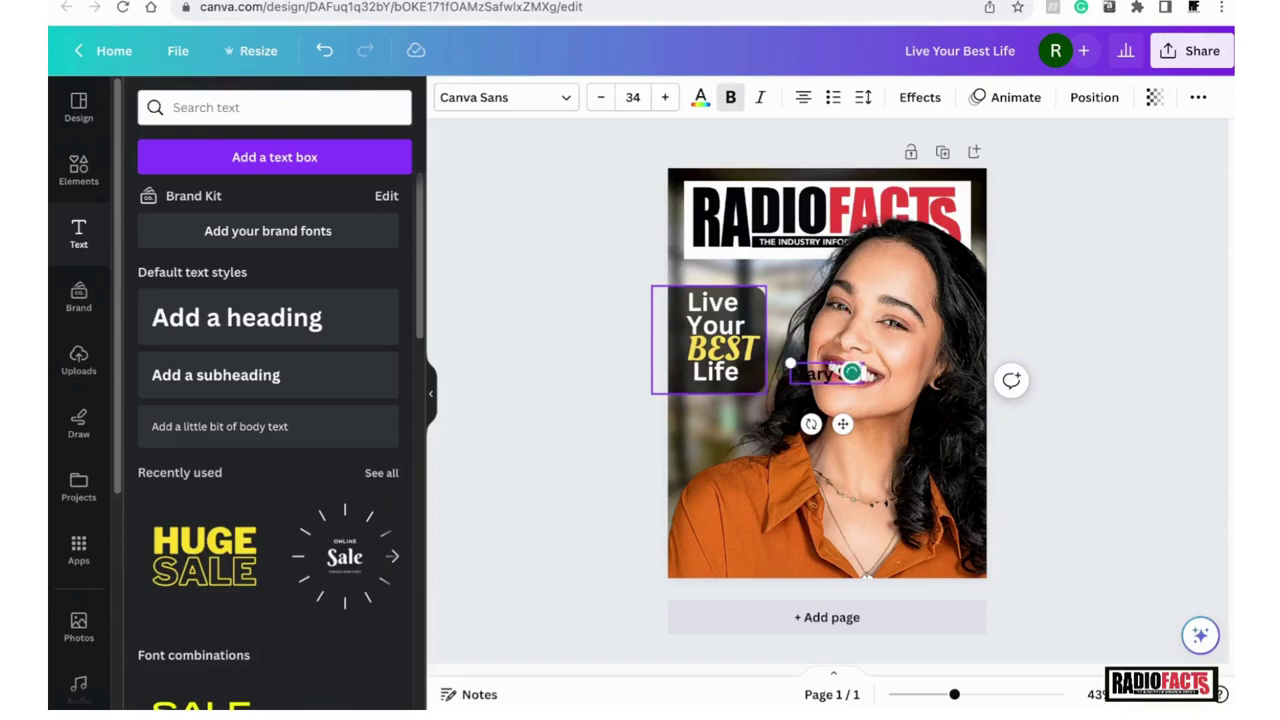
{"action": "type", "text": "th"}
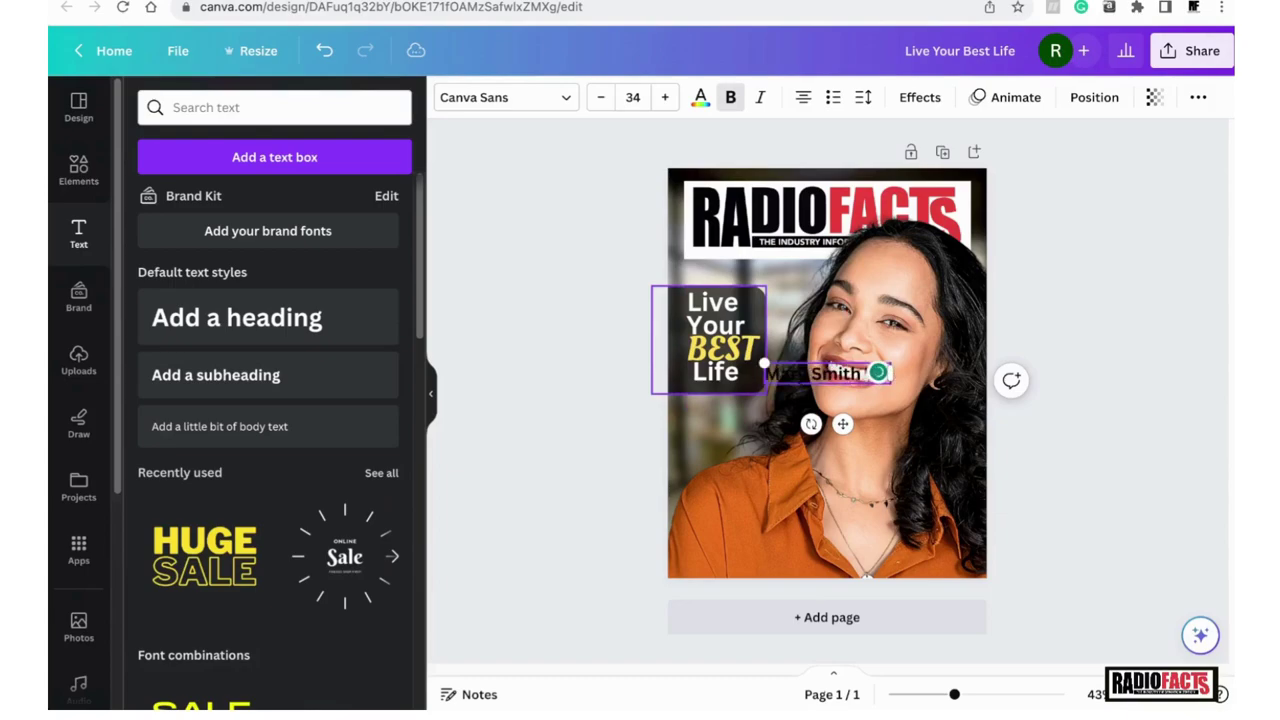
{"action": "type", "text": " Talks about H"}
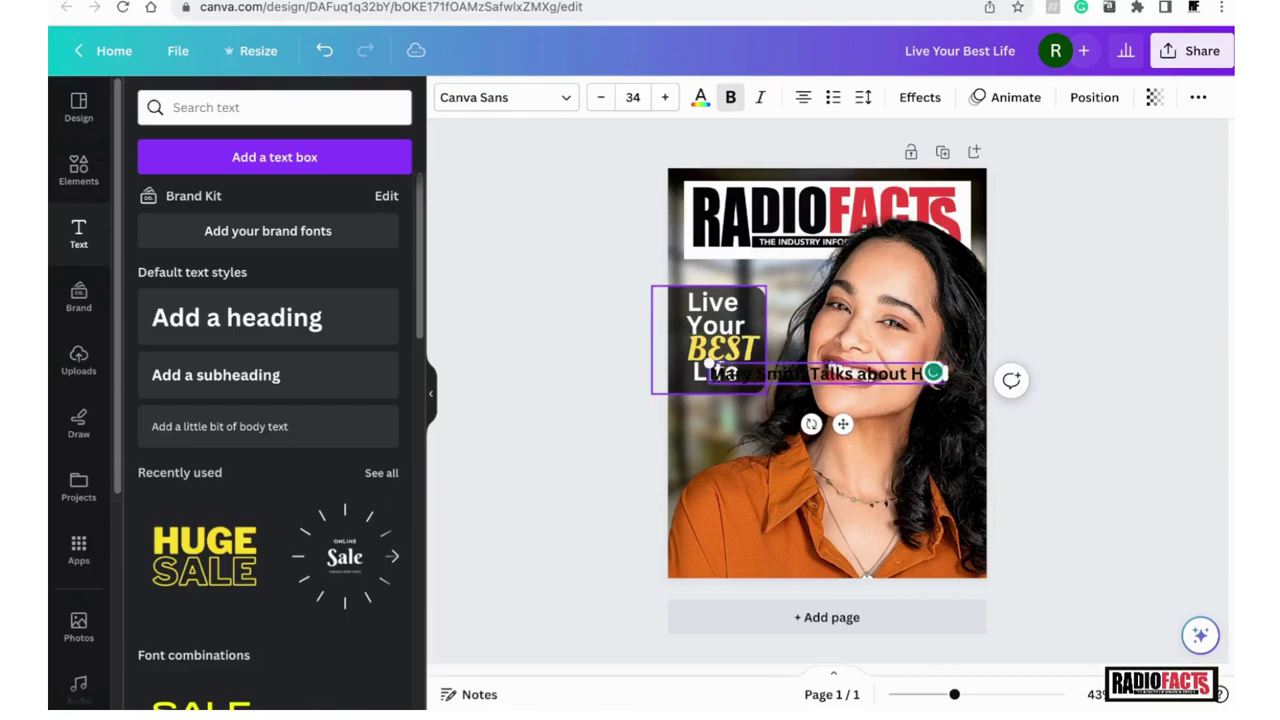
{"action": "type", "text": "er New Book I"}
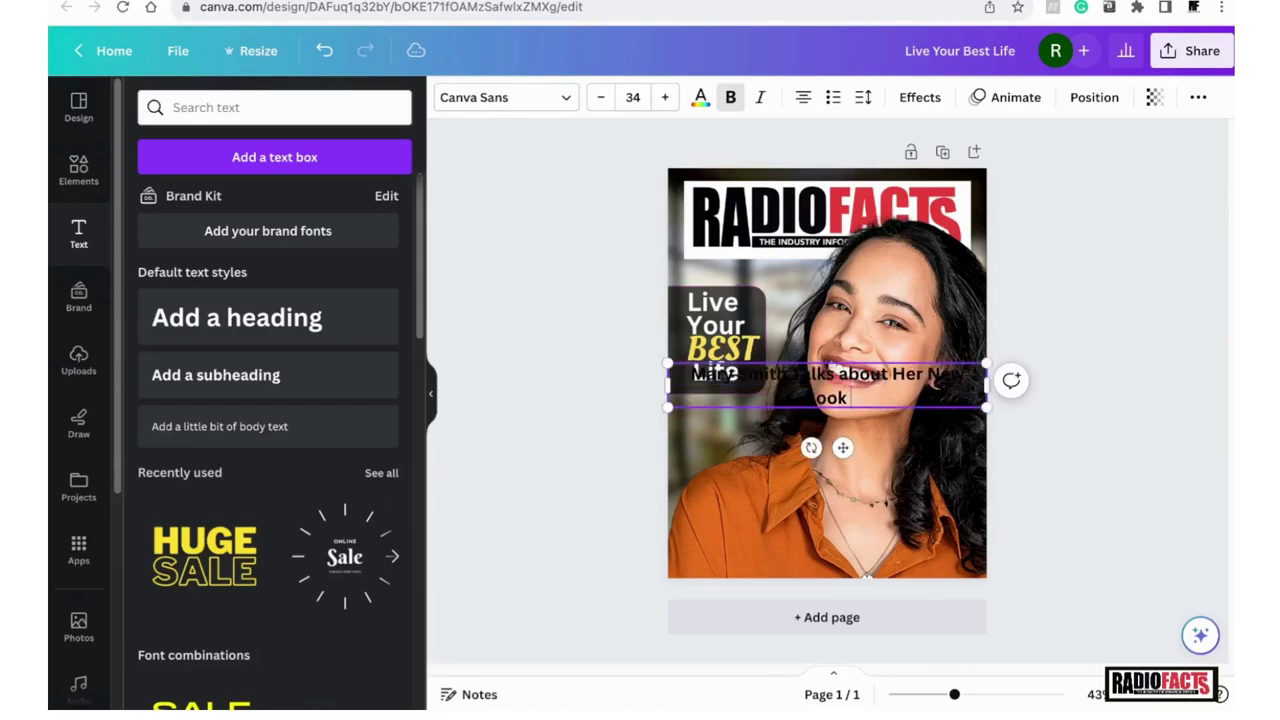
{"action": "type", "text": "n this Issue"}
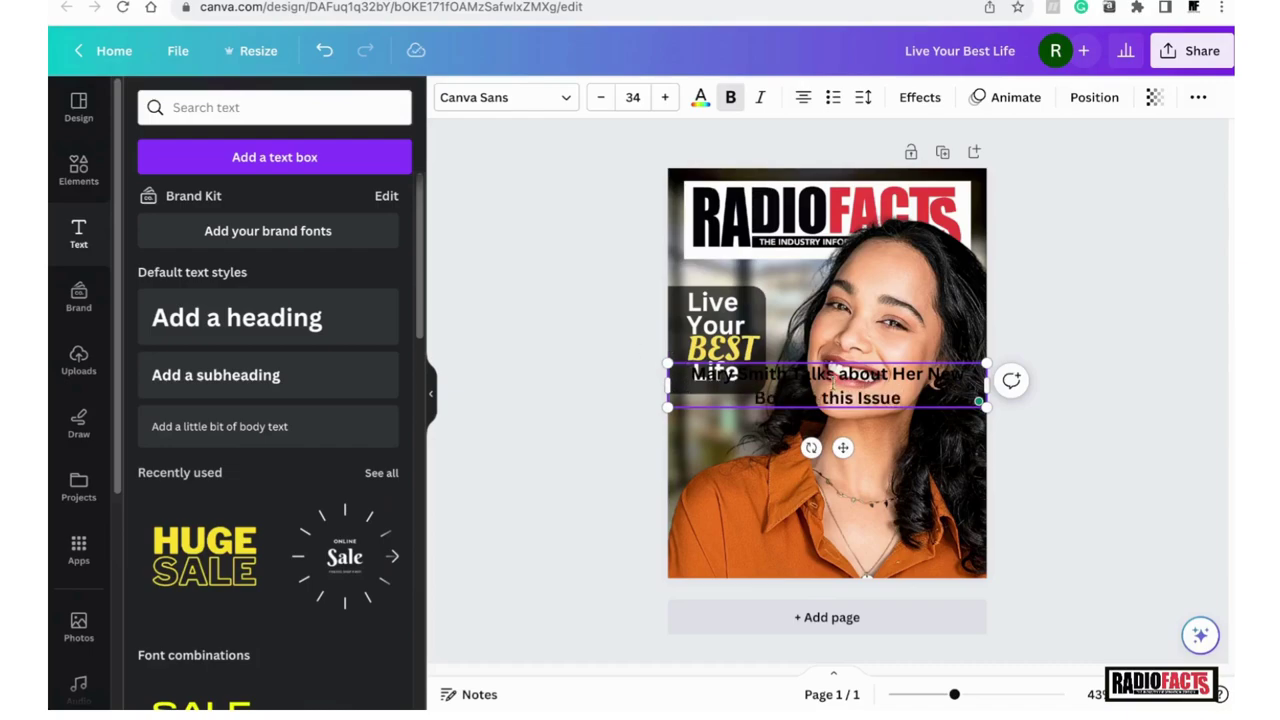
{"action": "left_click_drag", "start_coordinate": [858, 404], "coordinate": [859, 479]}
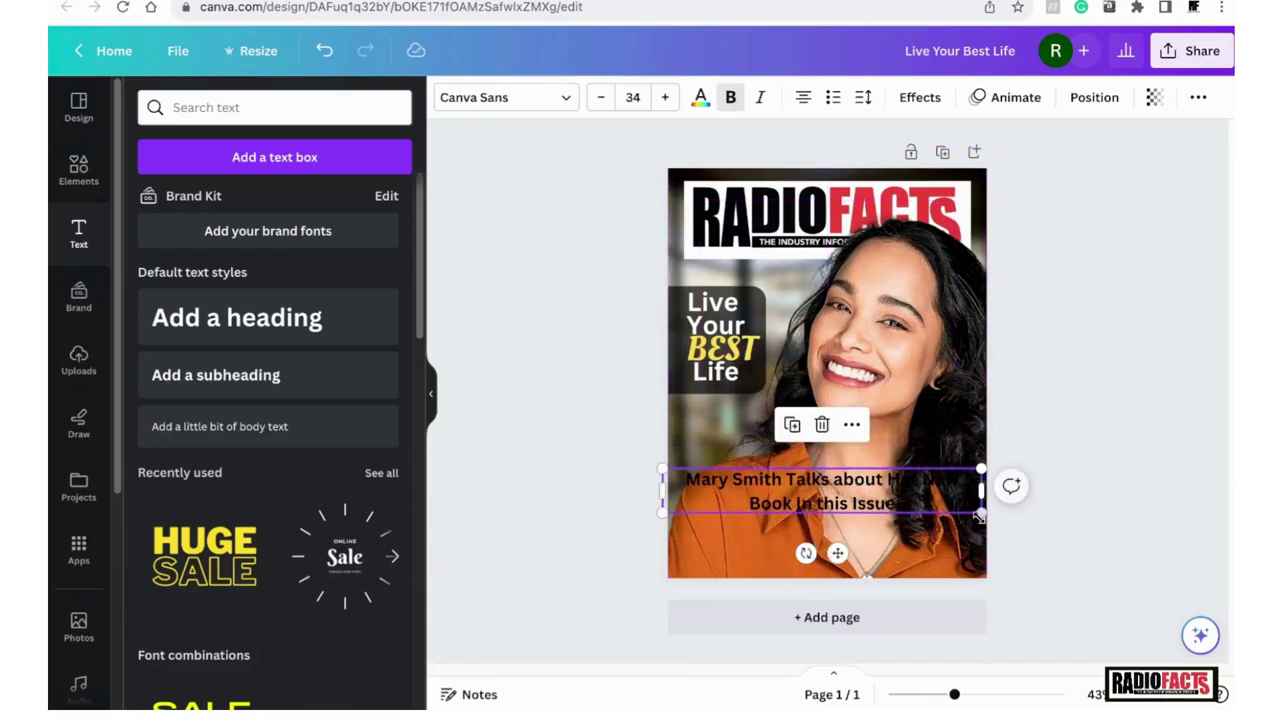
- Reduce the line spacing of the whole subheading text to 0.92
{"action": "left_click", "coordinate": [783, 497]}
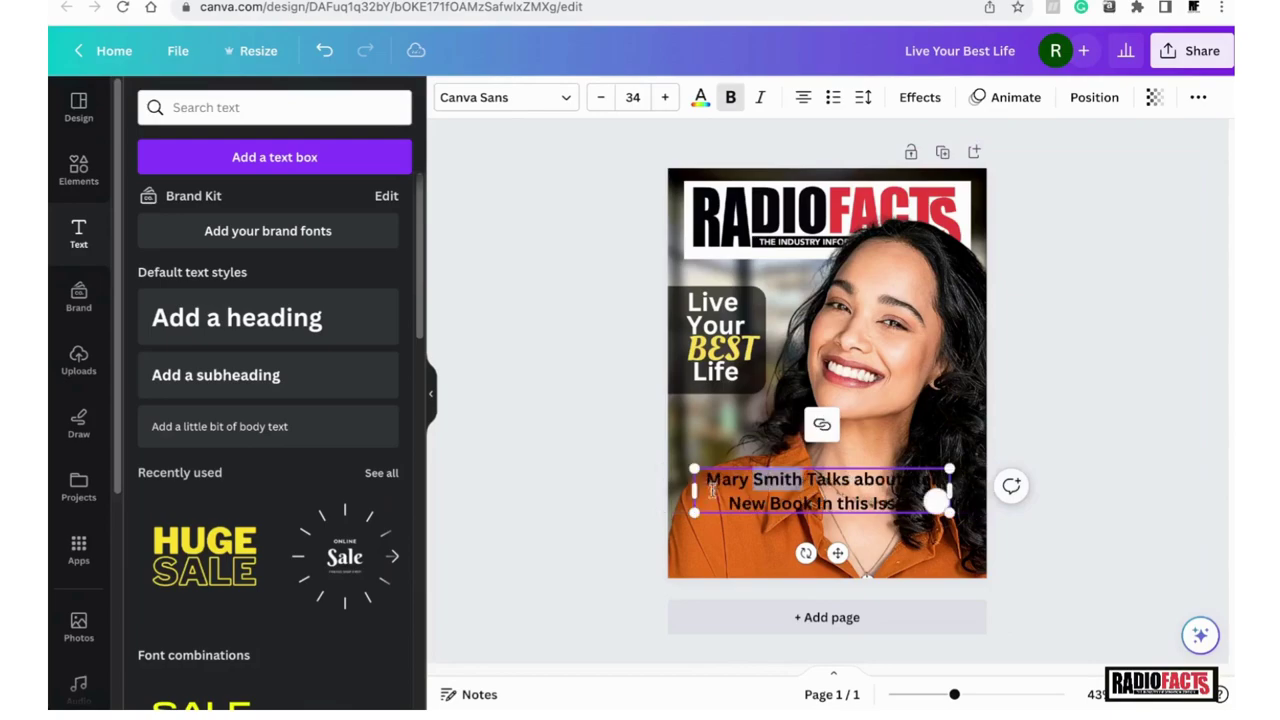
{"action": "left_click_drag", "start_coordinate": [713, 479], "coordinate": [880, 497]}
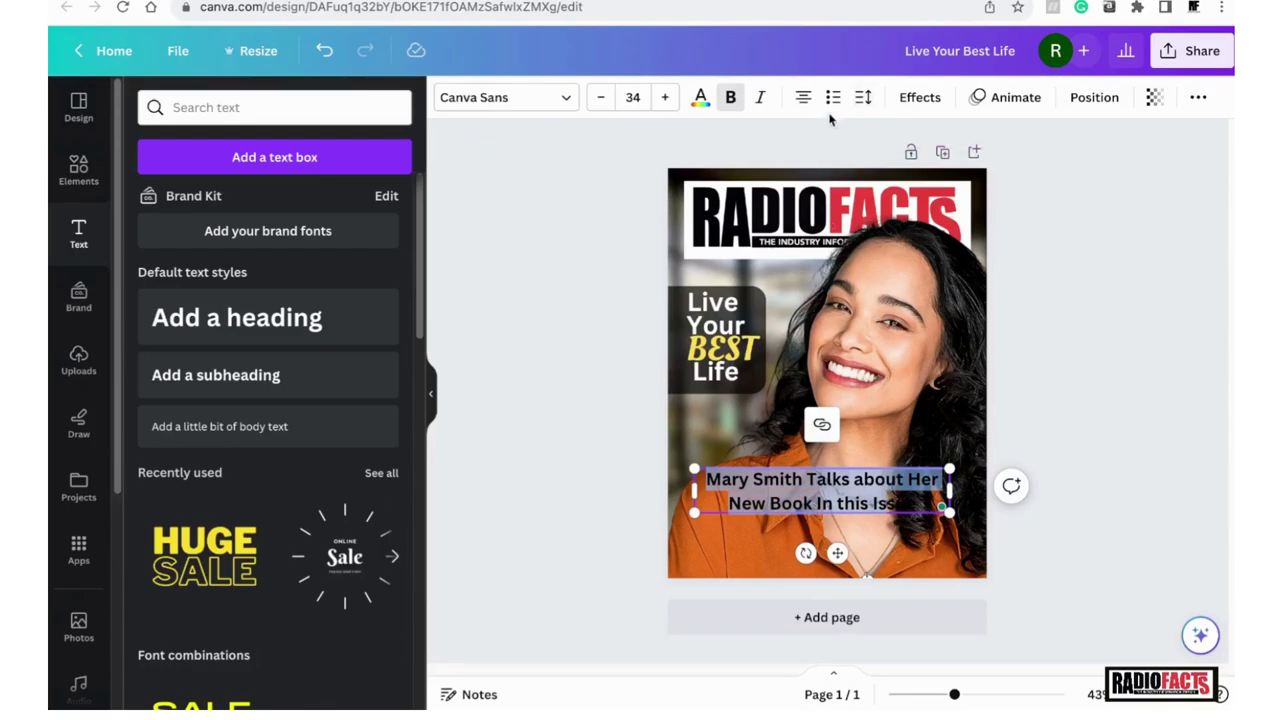
{"action": "left_click", "coordinate": [865, 98]}
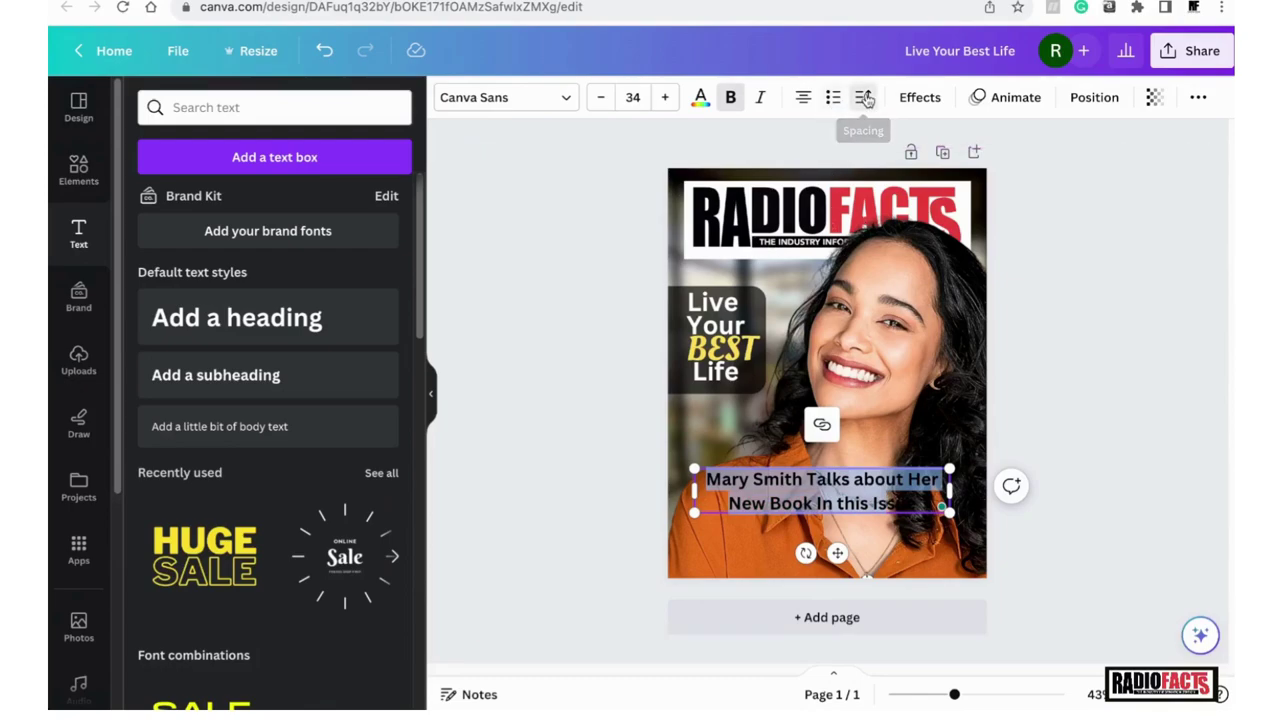
{"action": "left_click_drag", "start_coordinate": [946, 218], "coordinate": [905, 216]}
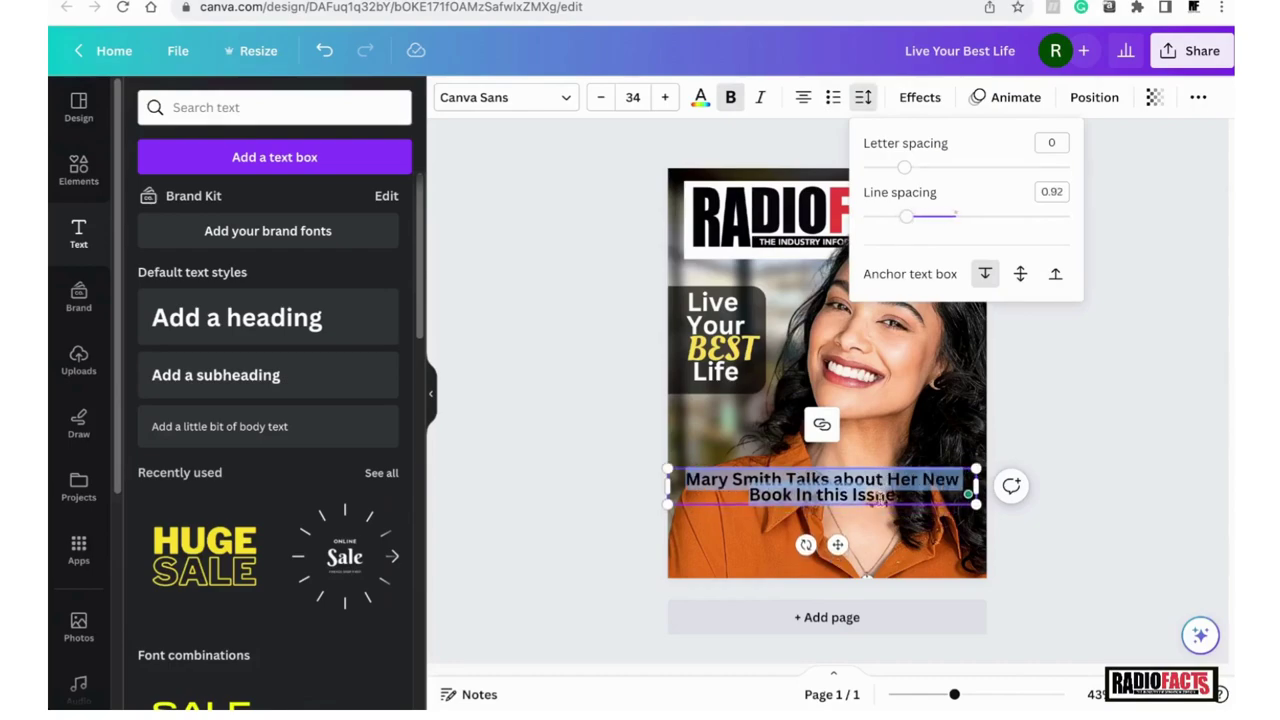
{"action": "left_click", "coordinate": [889, 481]}
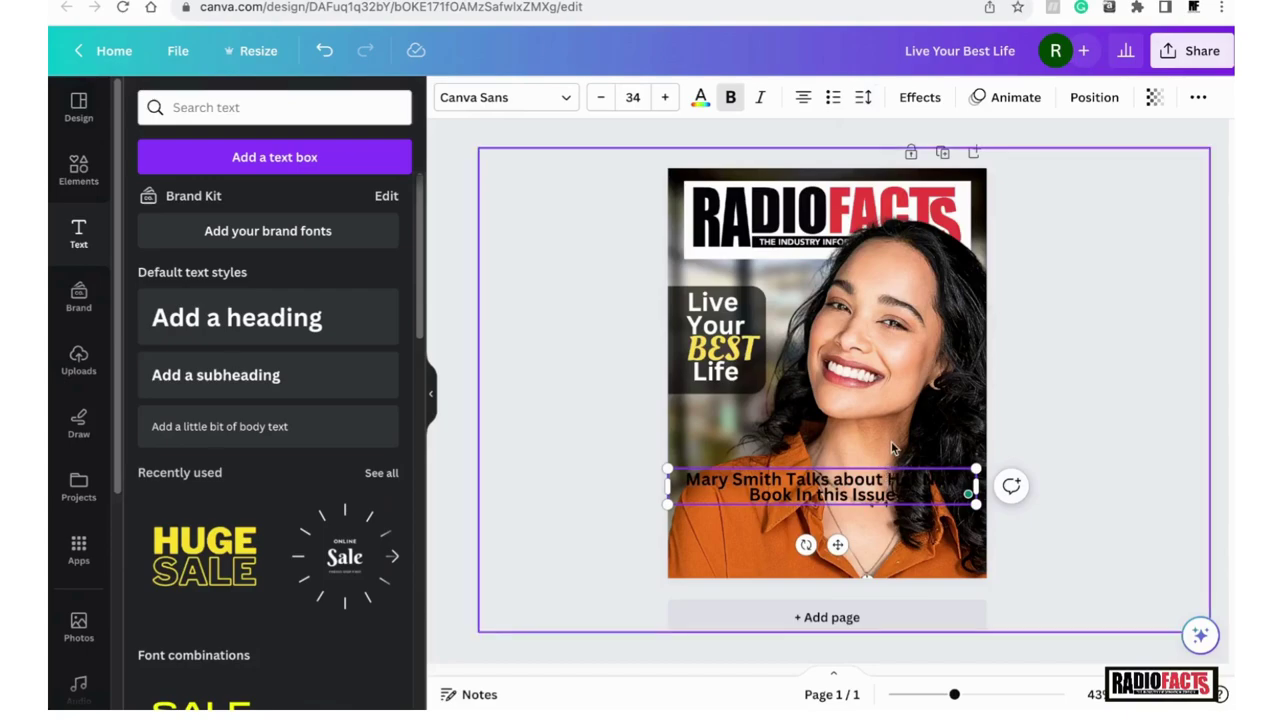
- Narrow the subheading box so its second line starts with "Her", and move it down and left on the cover
{"action": "left_click_drag", "start_coordinate": [976, 486], "coordinate": [932, 486]}
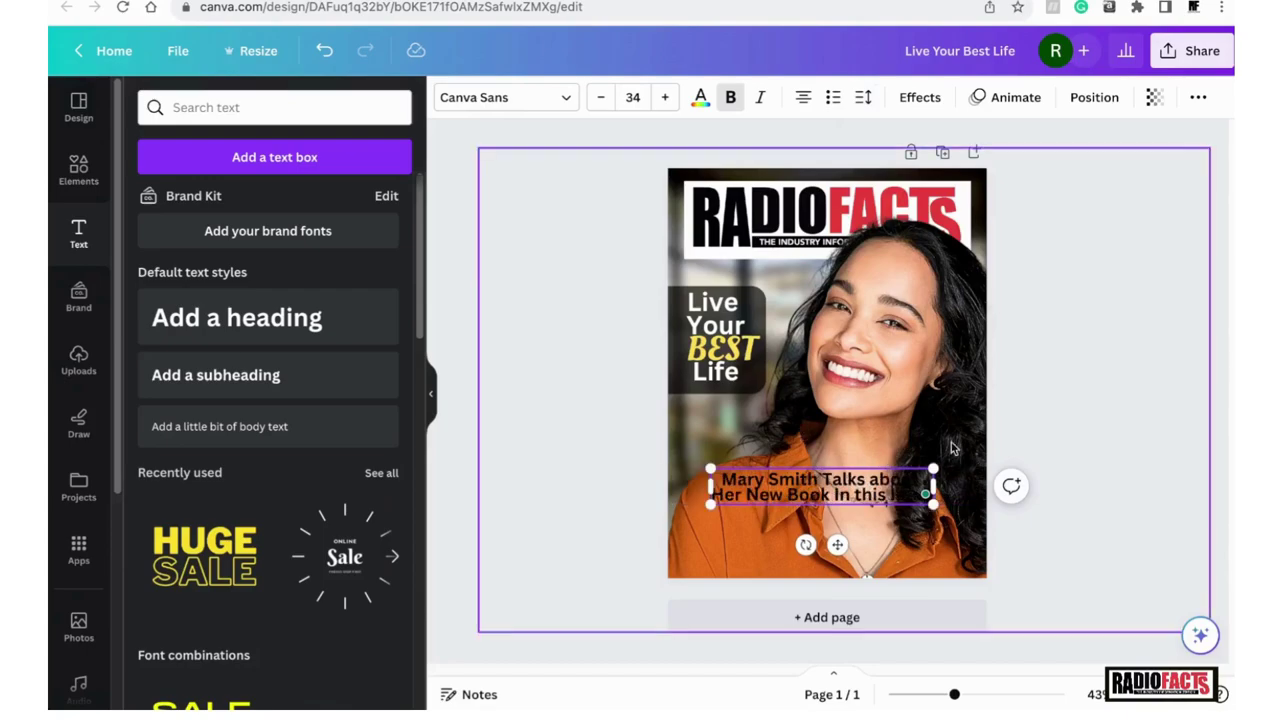
{"action": "left_click", "coordinate": [840, 474]}
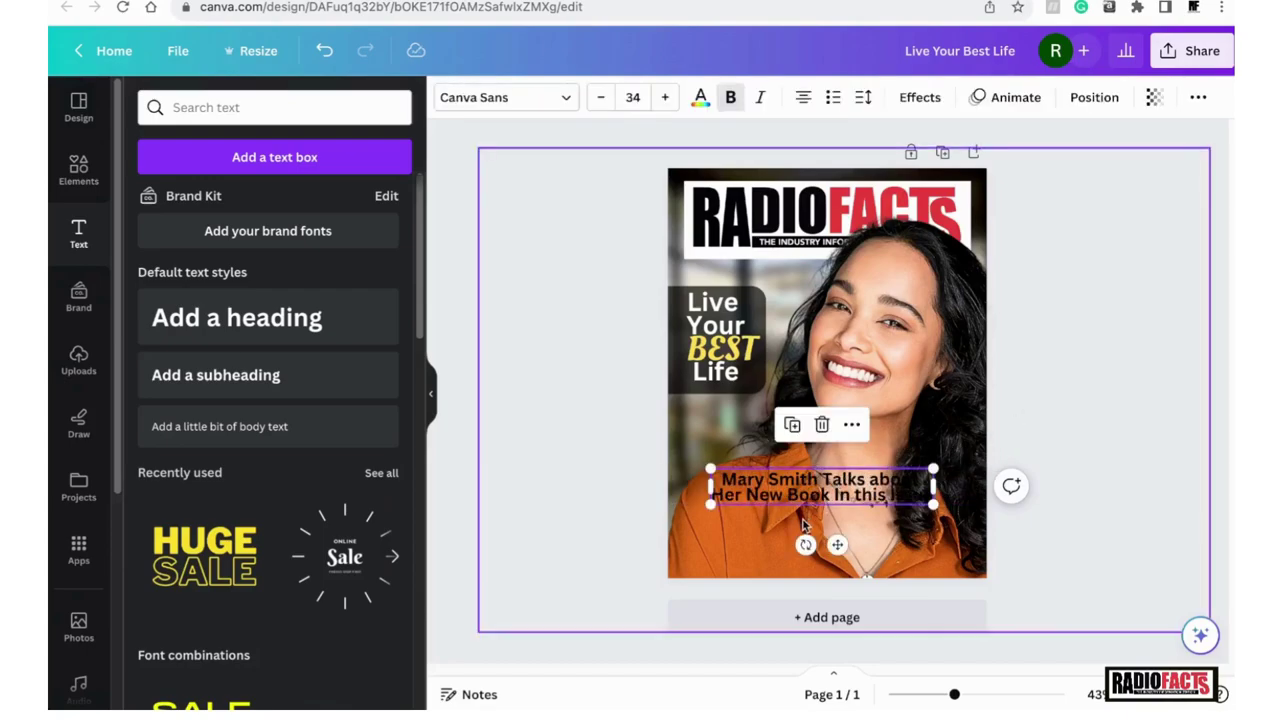
{"action": "left_click_drag", "start_coordinate": [772, 486], "coordinate": [742, 522]}
- Reduce the subheading's font size to 27
{"action": "left_click", "coordinate": [603, 97]}
{"action": "left_click", "coordinate": [603, 97]}
{"action": "left_click", "coordinate": [603, 97]}
{"action": "left_click", "coordinate": [602, 99]}
{"action": "left_click", "coordinate": [602, 99]}
{"action": "left_click", "coordinate": [602, 99]}
{"action": "left_click", "coordinate": [602, 99]}
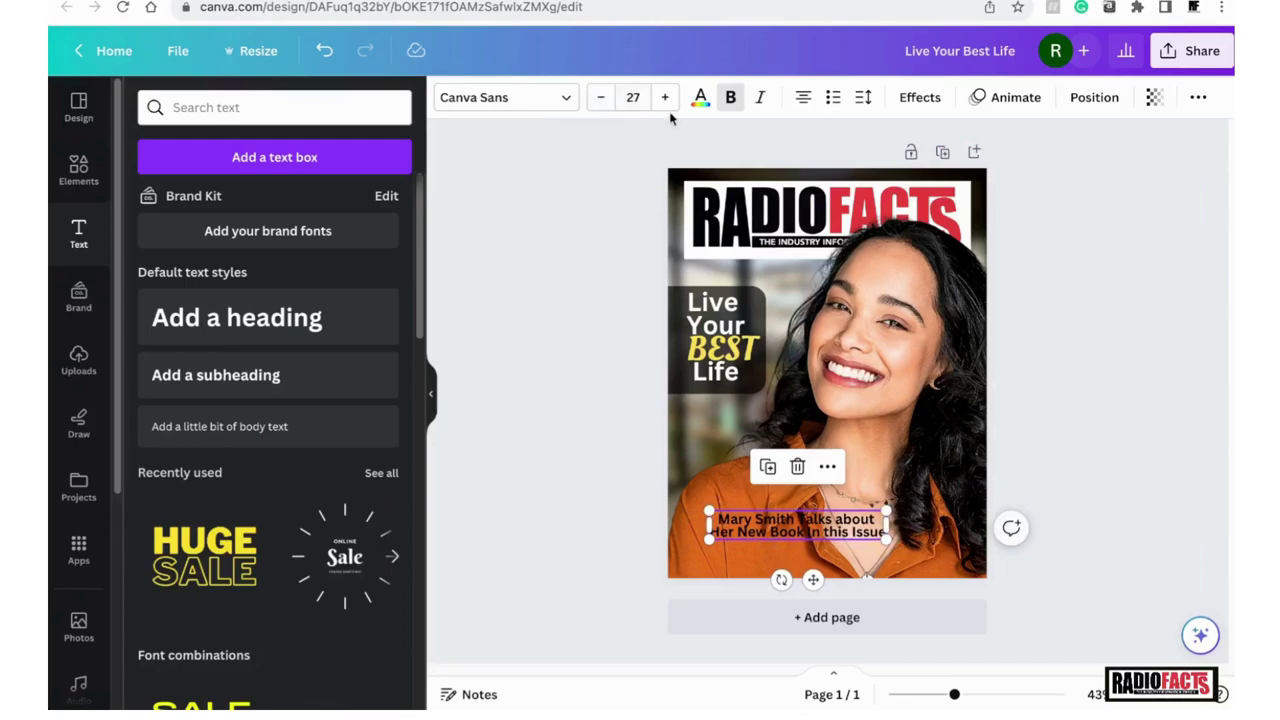
- Move the subheading slightly further left on the cover and left-align its text
{"action": "left_click_drag", "start_coordinate": [748, 524], "coordinate": [730, 525]}
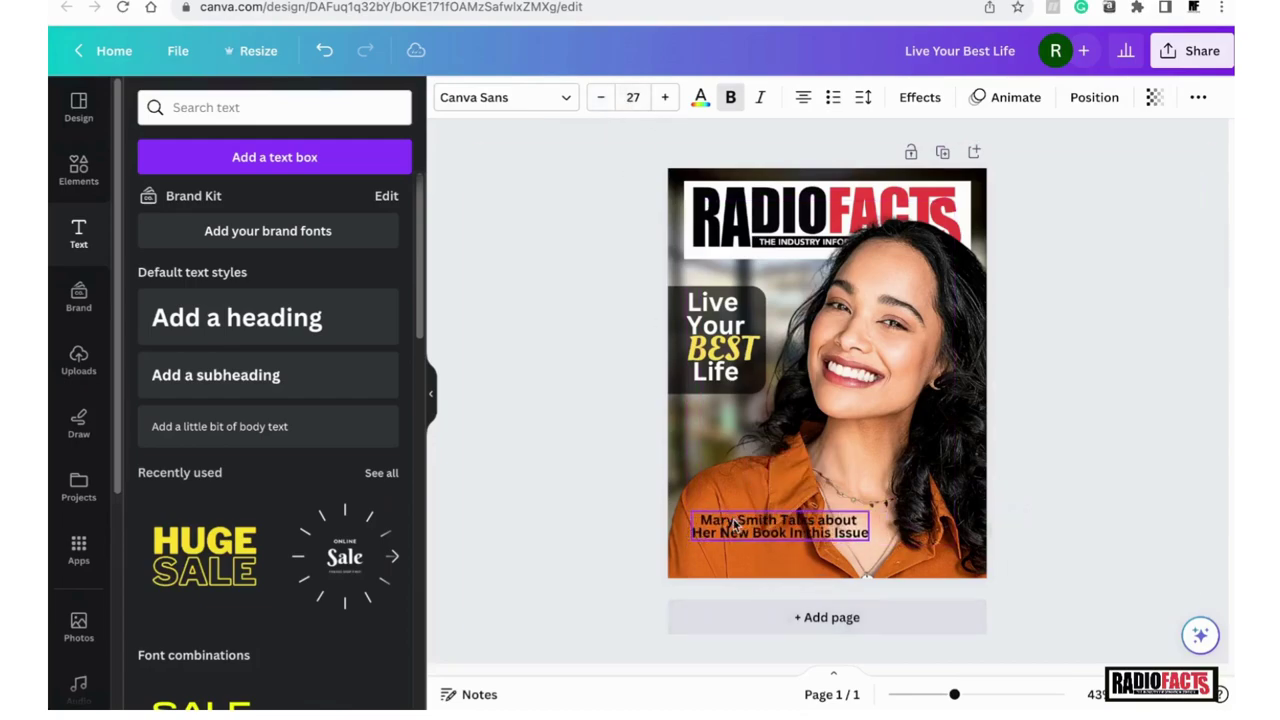
{"action": "left_click", "coordinate": [806, 97]}
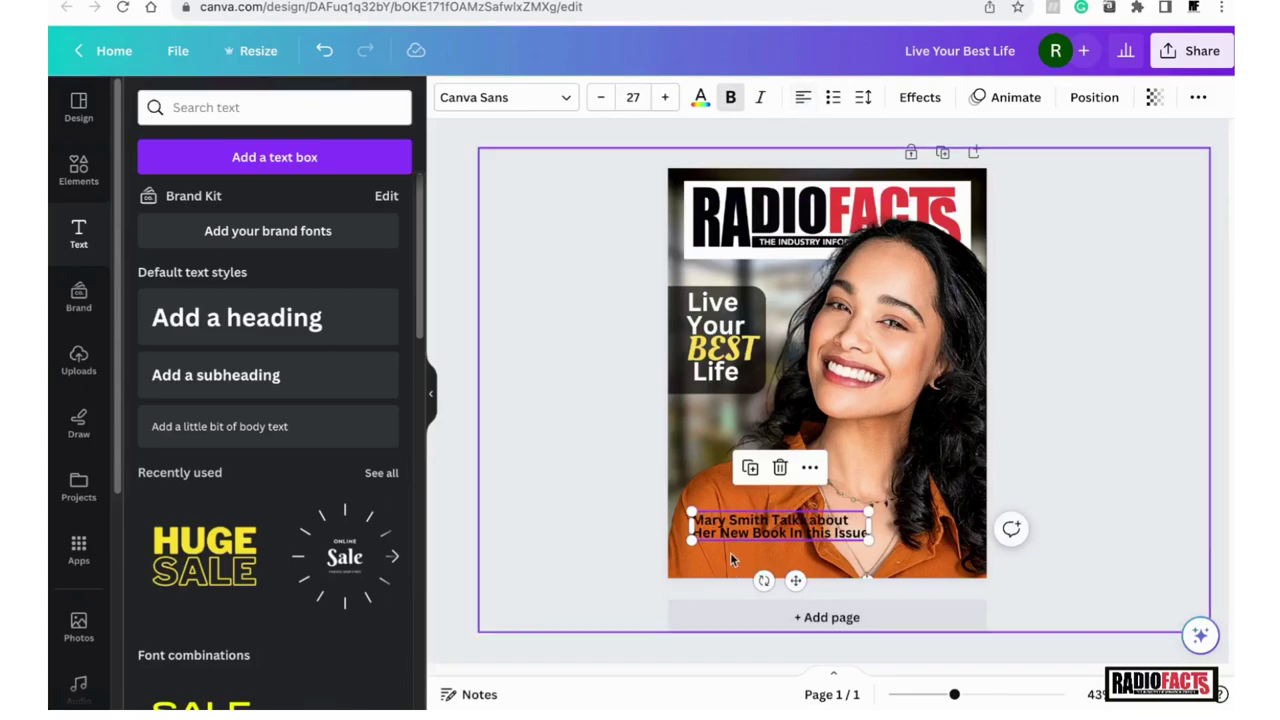
{"action": "left_click", "coordinate": [803, 97]}
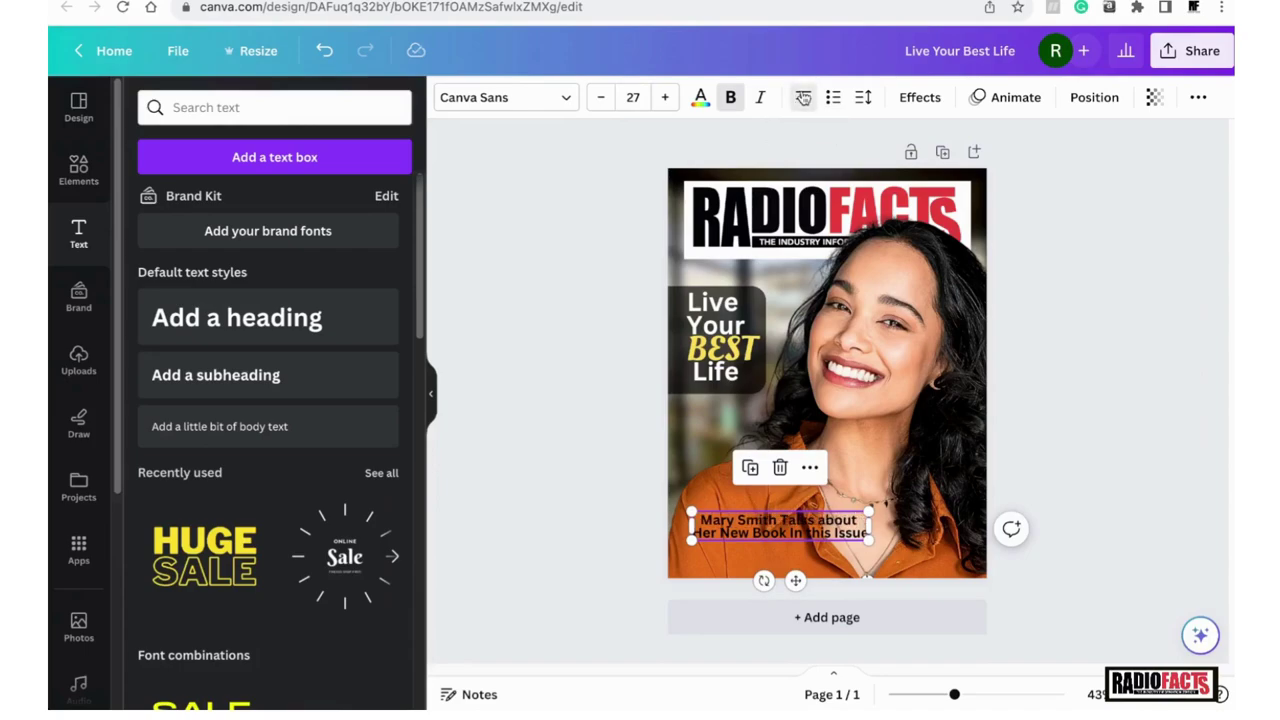
{"action": "left_click", "coordinate": [803, 97]}
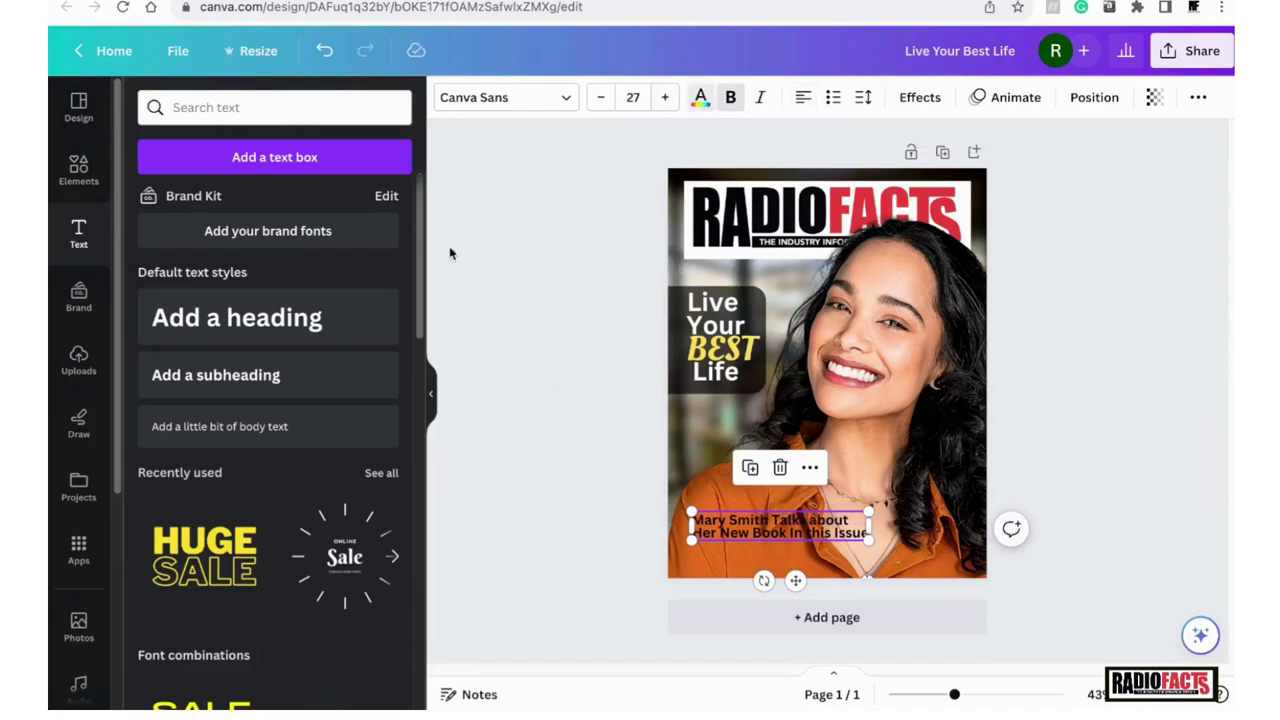
- Change the subheading's text colour to the white from the masthead's photo colours
{"action": "left_click", "coordinate": [201, 507]}
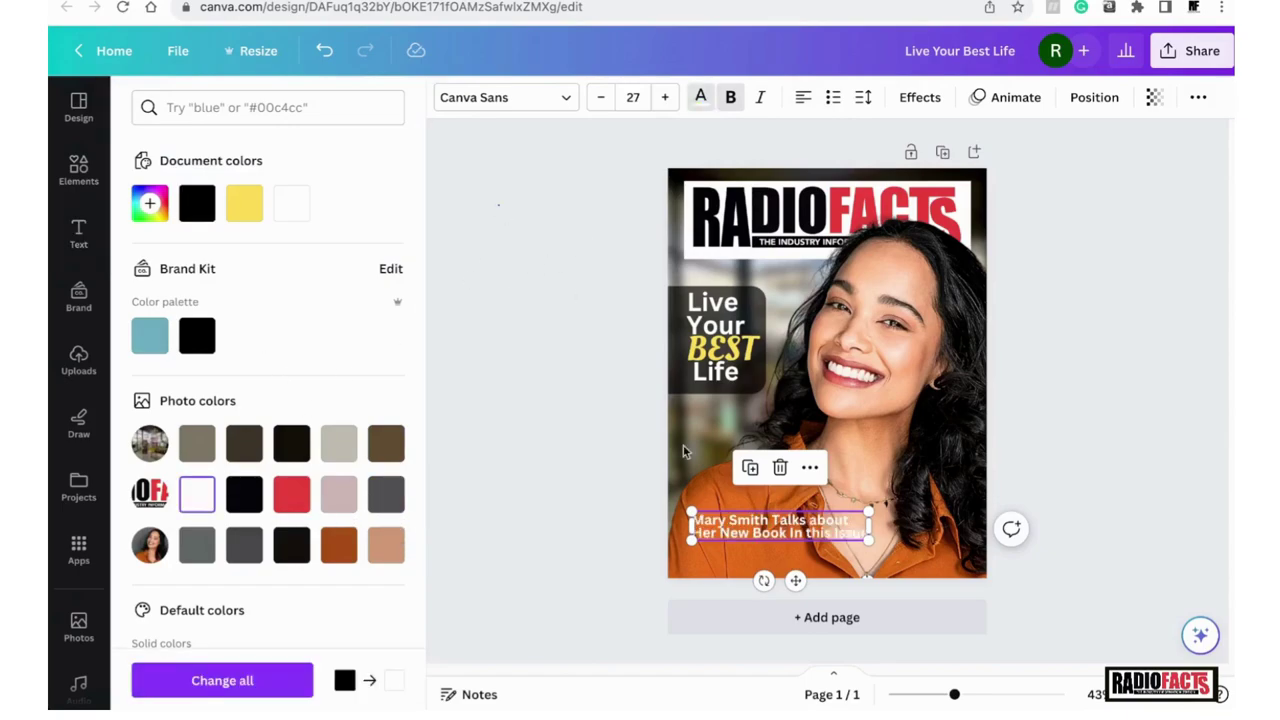
{"action": "left_click", "coordinate": [782, 540]}
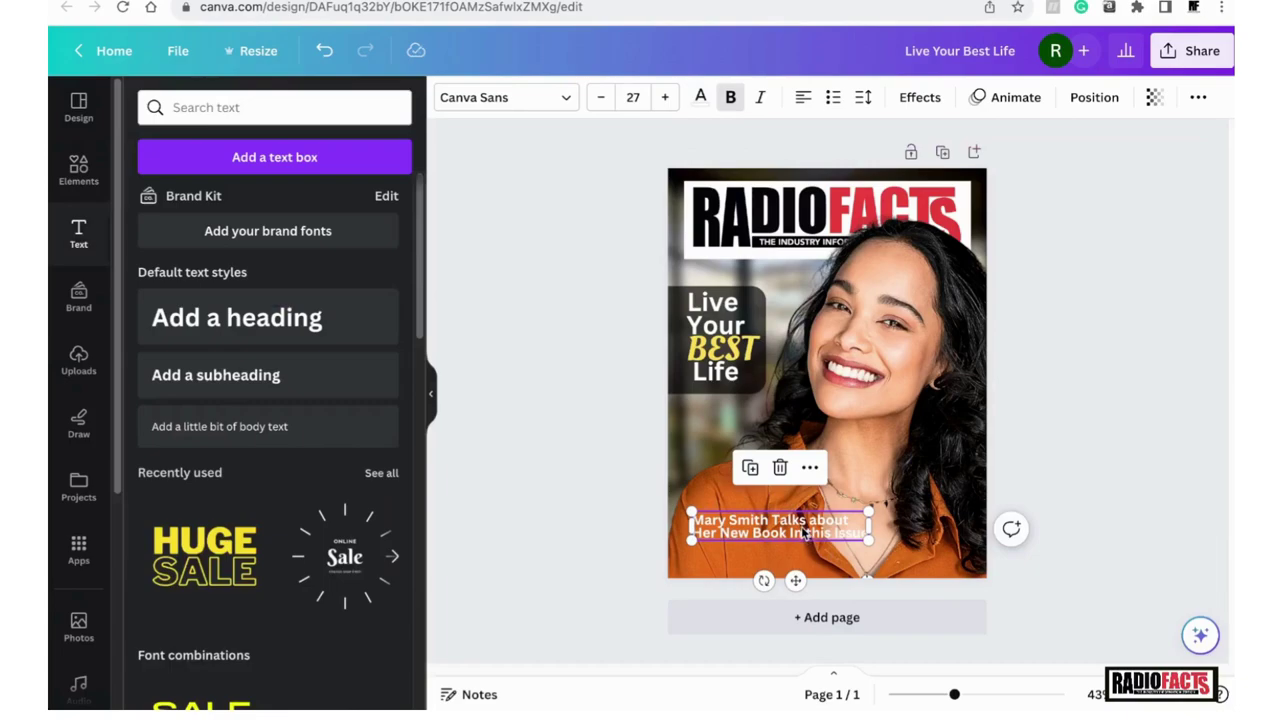
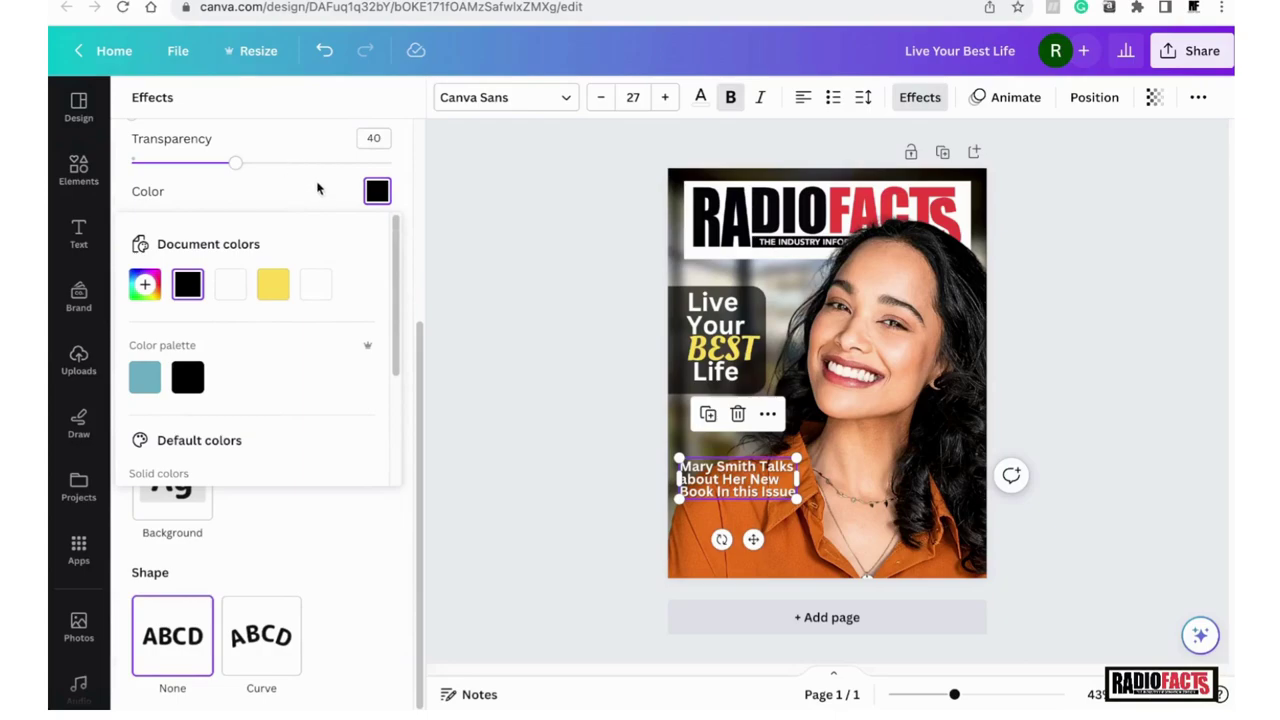
- Increase the offset of the subheading's black Shadow effect to 70
{"action": "left_click", "coordinate": [322, 192]}
{"action": "scroll", "coordinate": [335, 209], "scroll_direction": "up", "scroll_amount": 3}
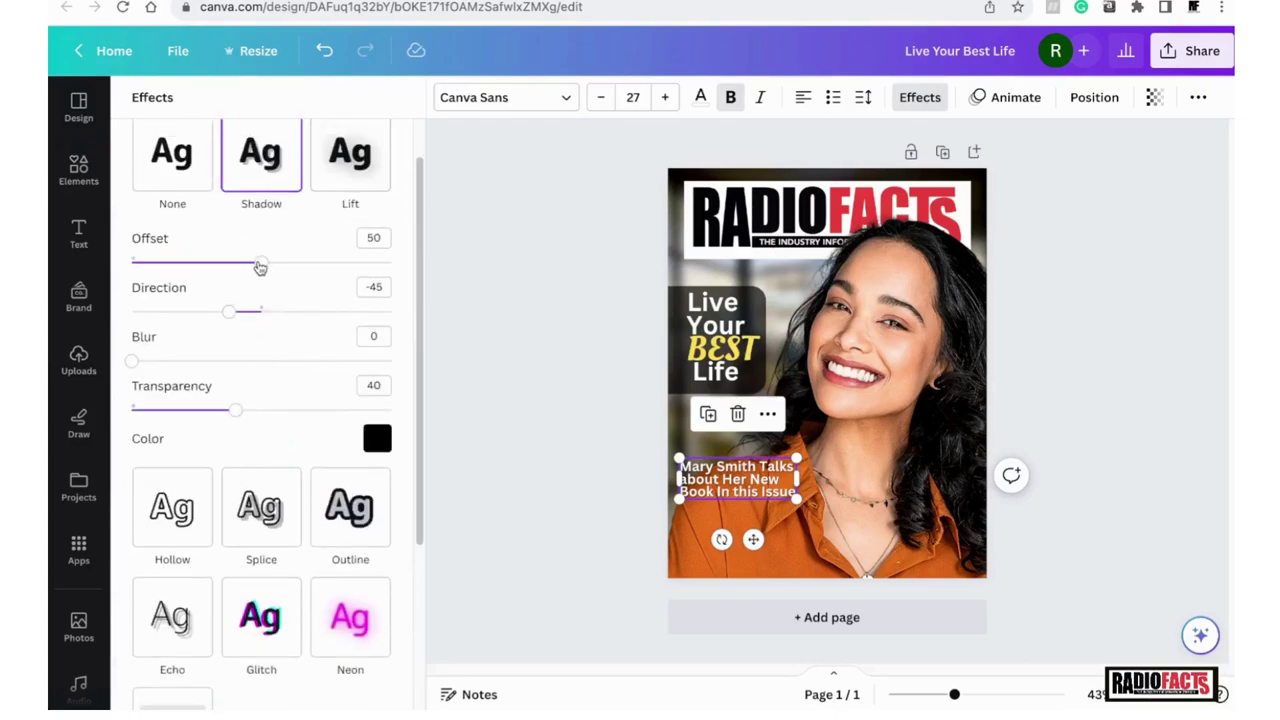
{"action": "left_click_drag", "start_coordinate": [257, 270], "coordinate": [283, 290]}
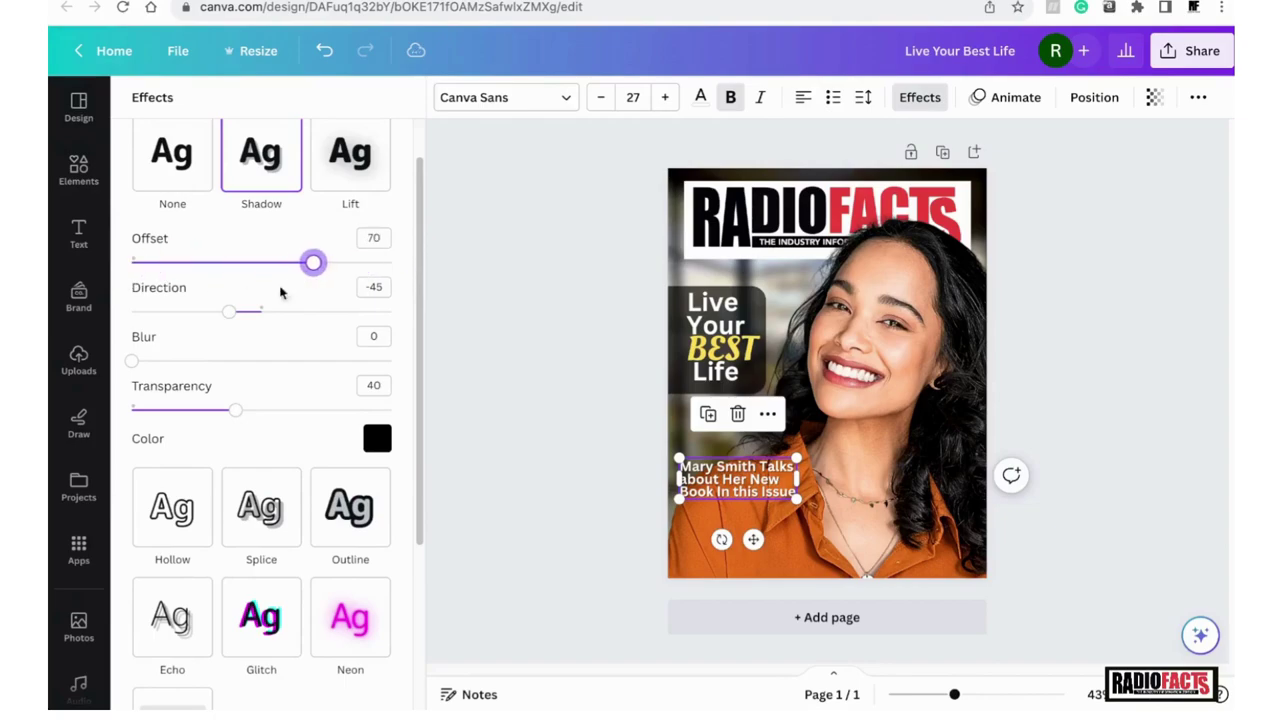
- Set the subheading's Shadow effect to an offset of 99 and a blur of 63
{"action": "mouse_move", "coordinate": [954, 696]}
{"action": "left_mouse_down"}
{"action": "mouse_move", "coordinate": [1006, 691]}
{"action": "mouse_move", "coordinate": [977, 693]}
{"action": "left_mouse_up"}
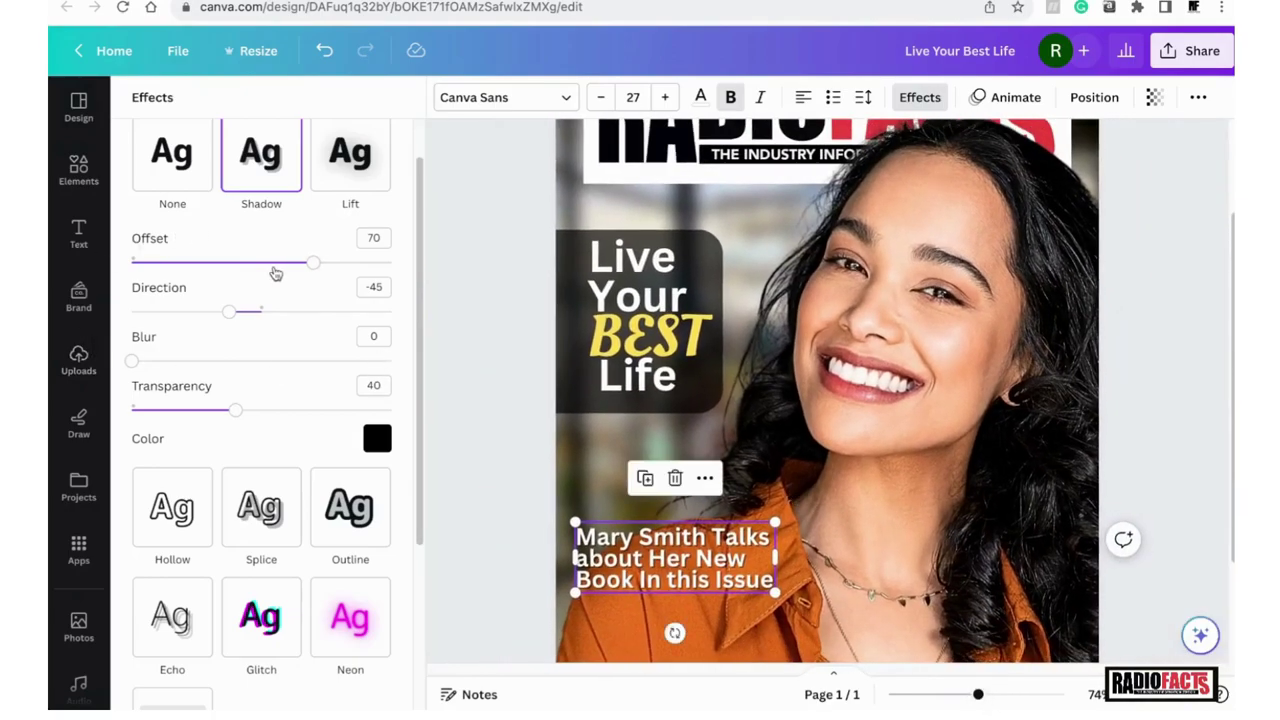
{"action": "left_click_drag", "start_coordinate": [311, 263], "coordinate": [425, 273]}
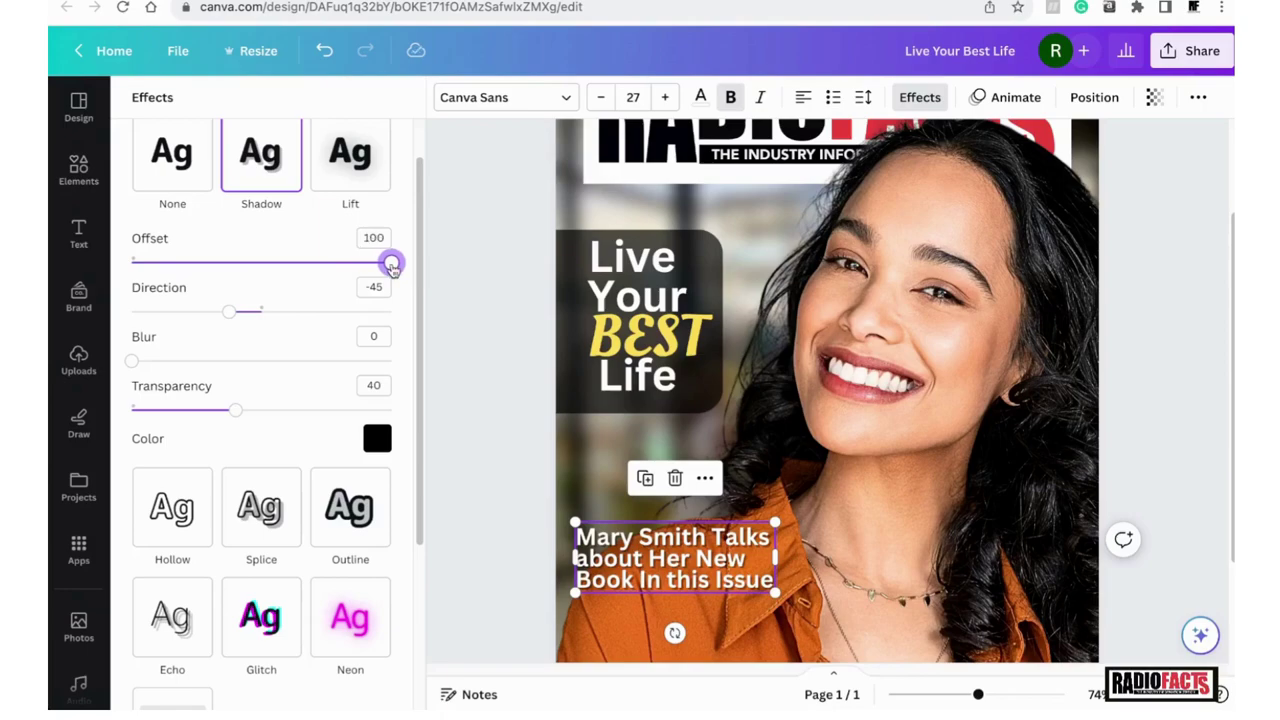
{"action": "left_click_drag", "start_coordinate": [391, 268], "coordinate": [388, 266]}
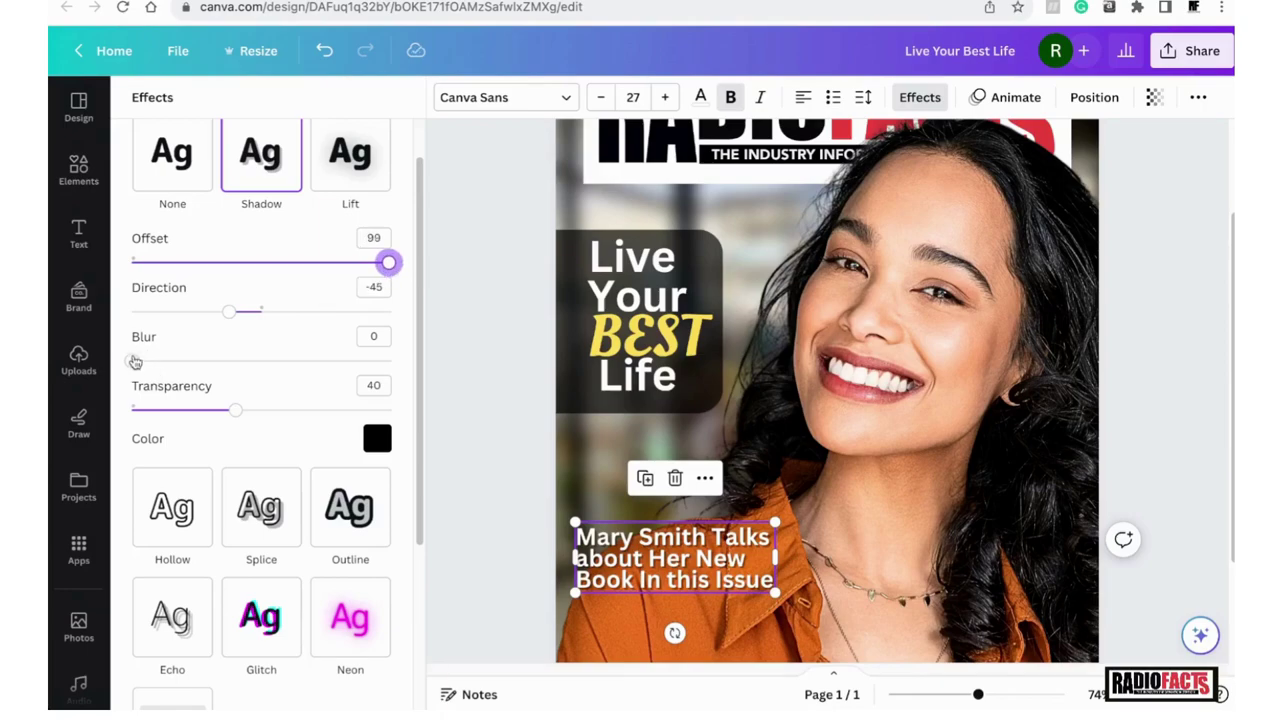
{"action": "left_click_drag", "start_coordinate": [133, 361], "coordinate": [296, 348]}
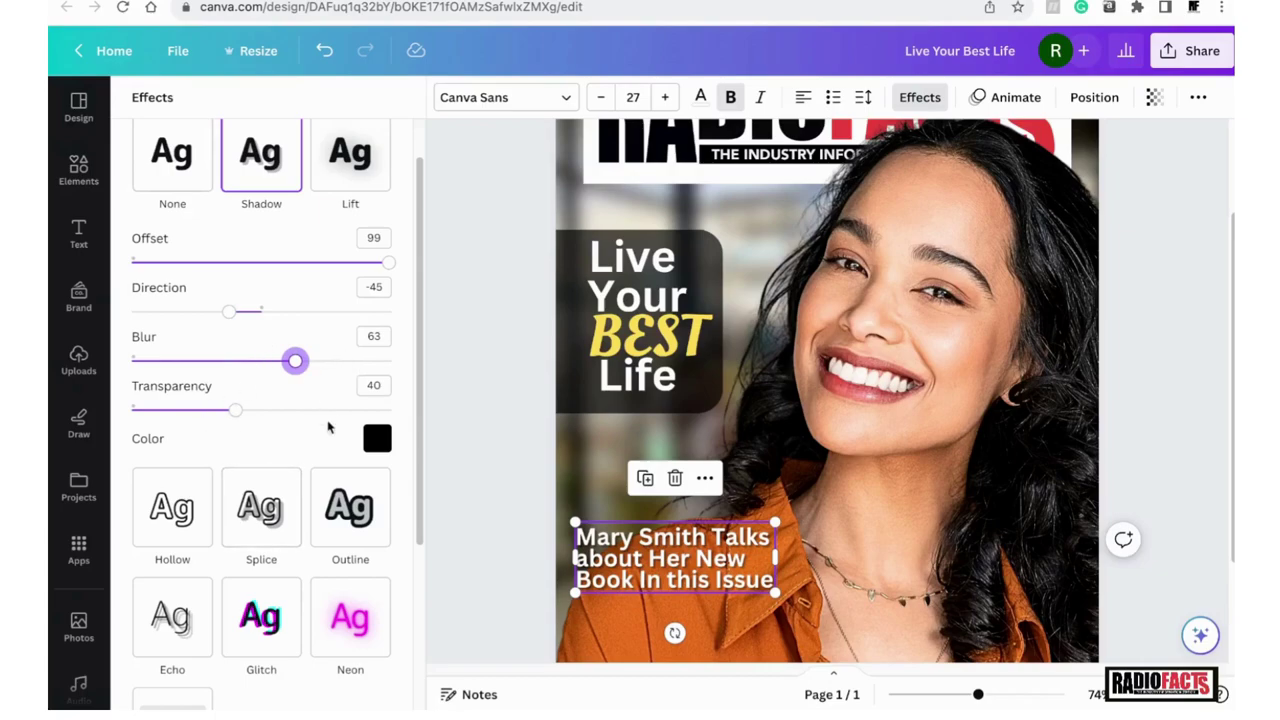
{"action": "left_click", "coordinate": [496, 345]}
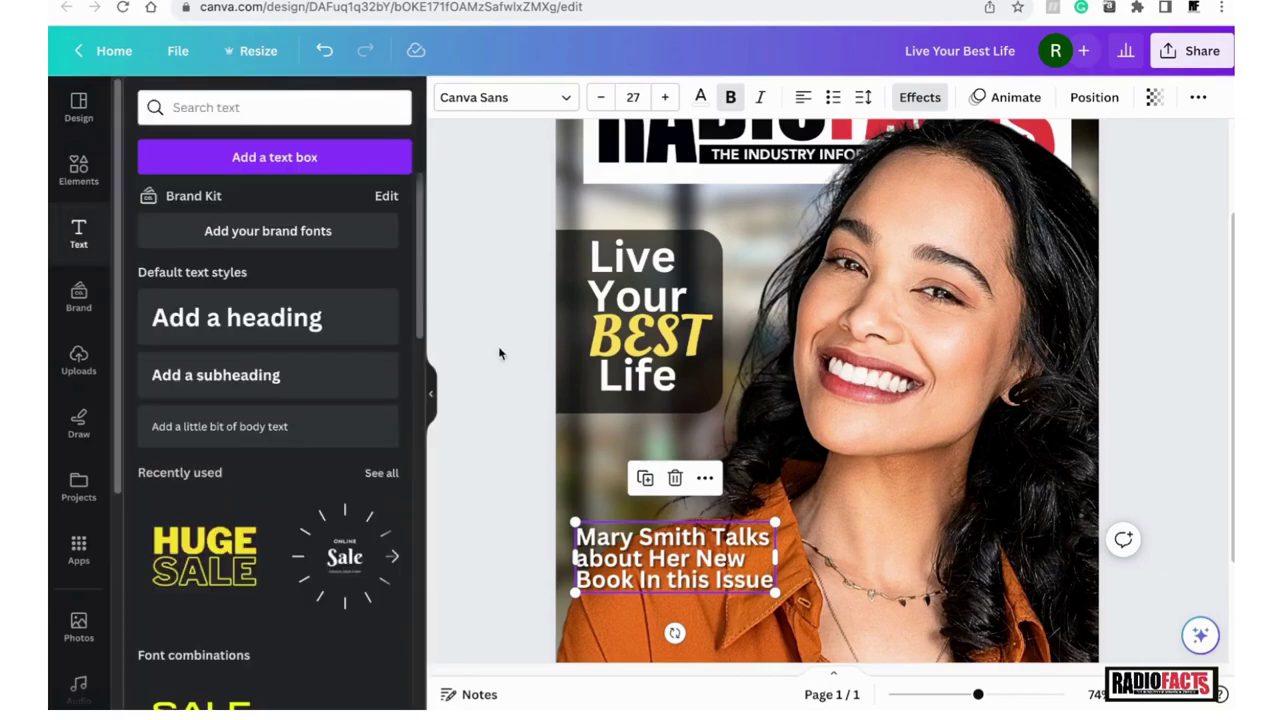
{"action": "left_click", "coordinate": [506, 372]}
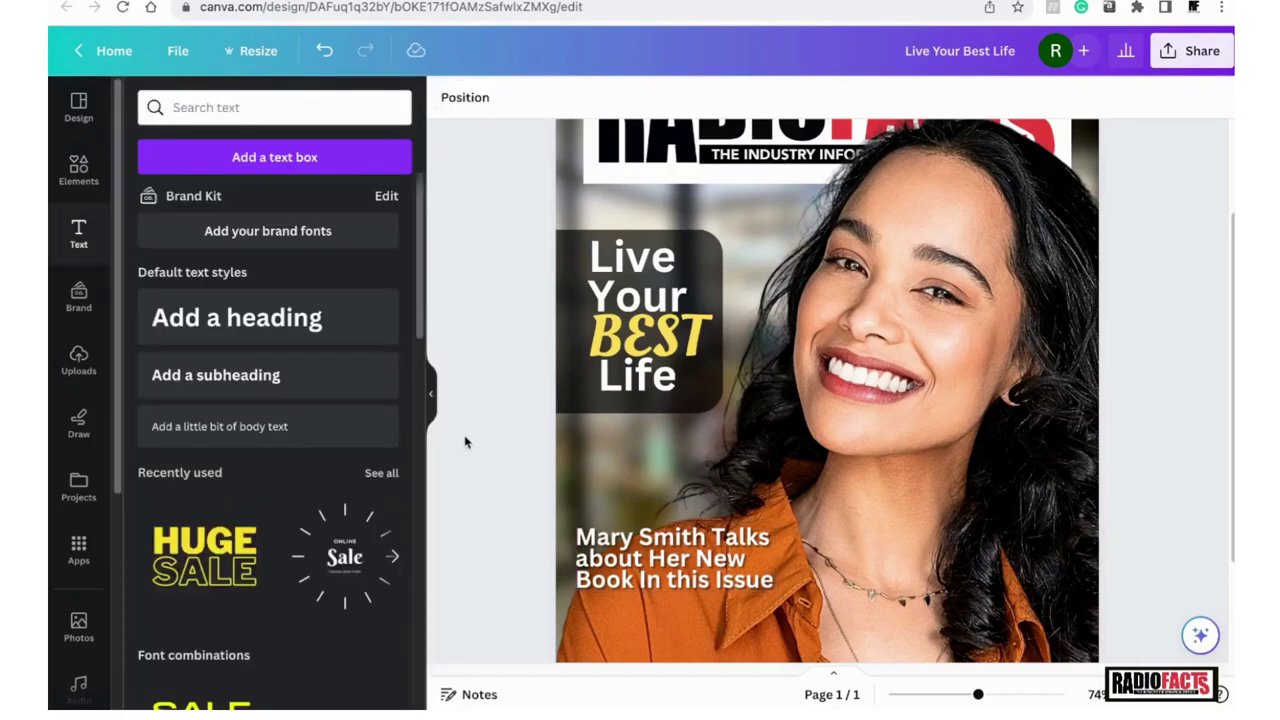
- Browse the full Frames collection in Elements for a frame shape that suits a small inset photo
{"action": "scroll", "coordinate": [673, 436], "scroll_direction": "down", "scroll_amount": 3}
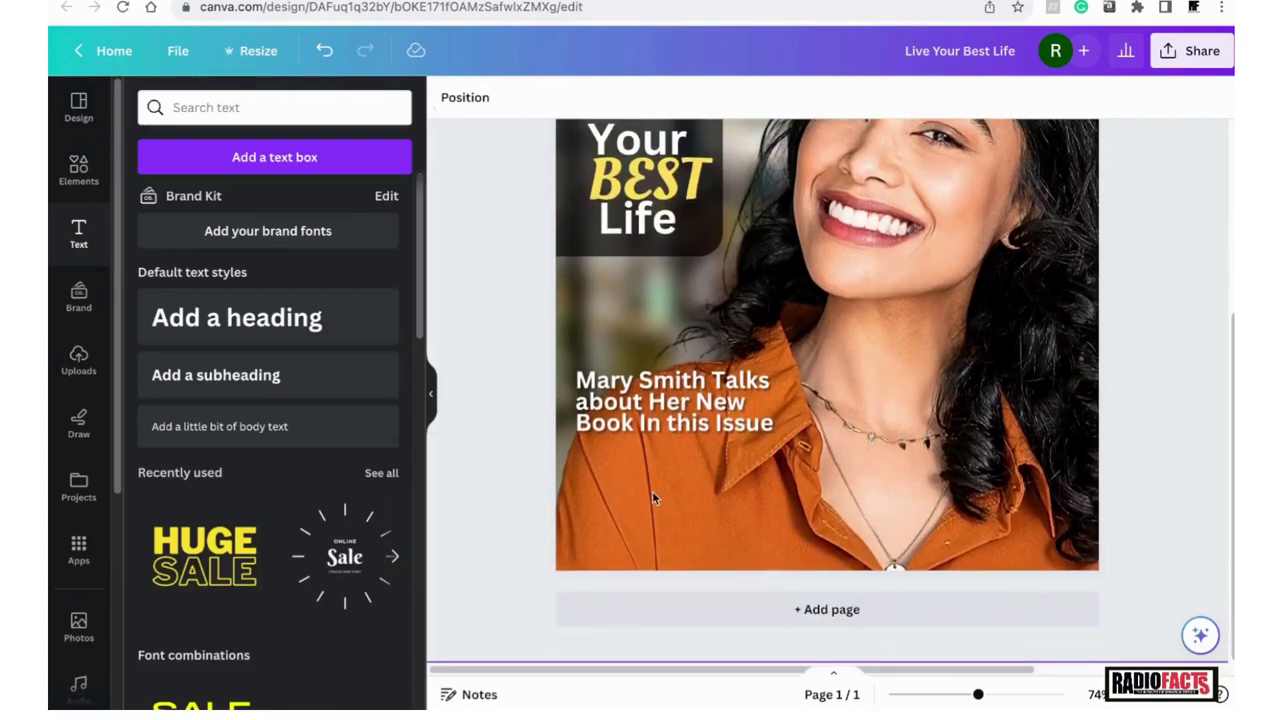
{"action": "left_click_drag", "start_coordinate": [978, 694], "coordinate": [961, 696]}
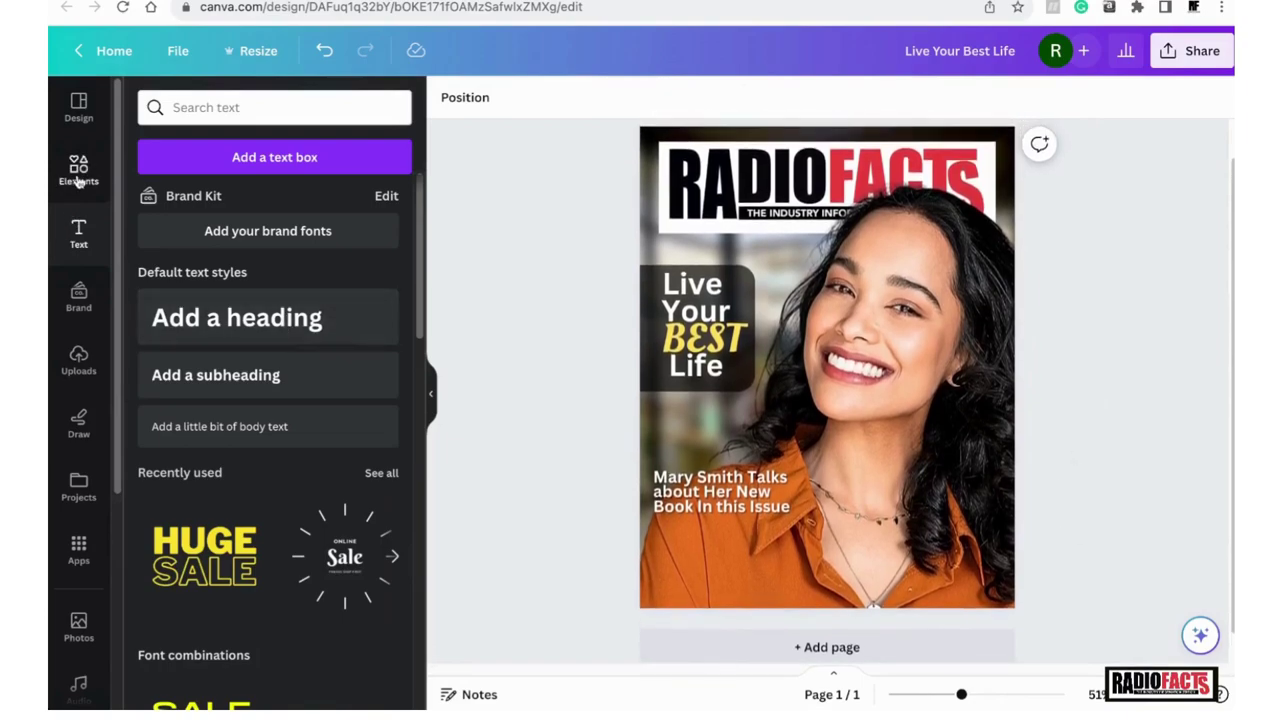
{"action": "left_click", "coordinate": [78, 170]}
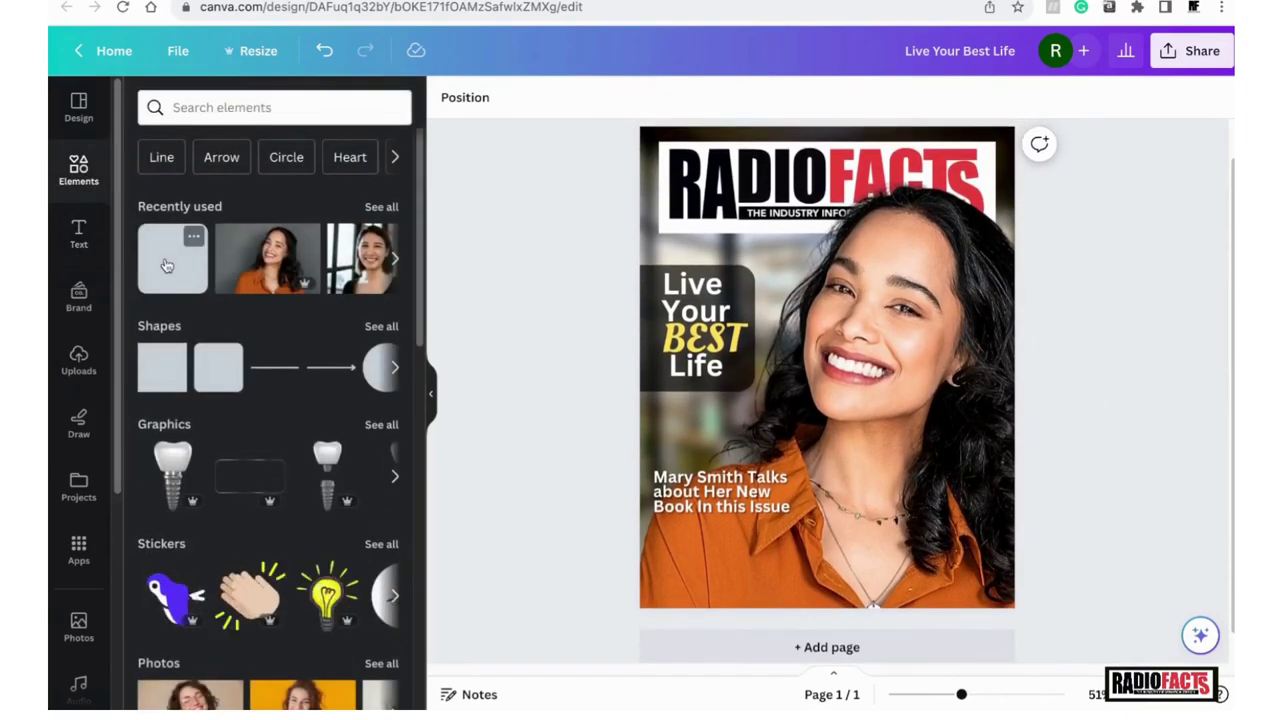
{"action": "scroll", "coordinate": [170, 268], "scroll_direction": "down", "scroll_amount": 5}
{"action": "scroll", "coordinate": [179, 271], "scroll_direction": "down", "scroll_amount": 5}
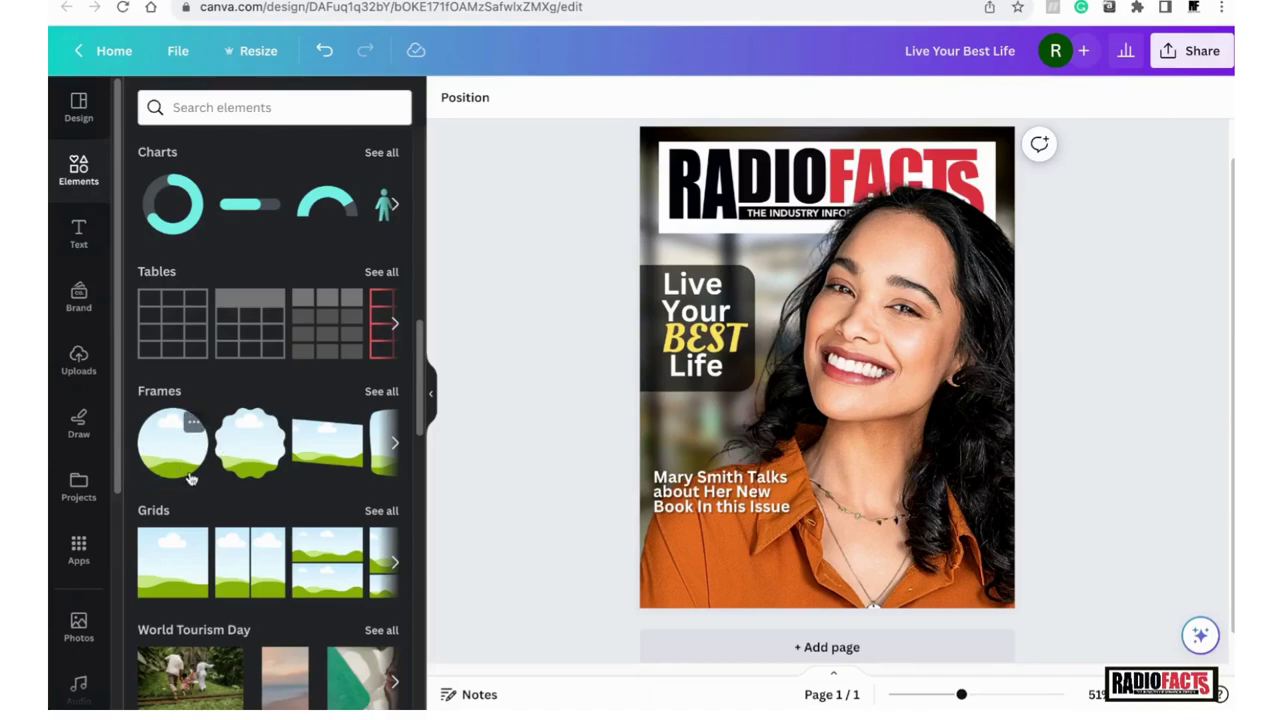
{"action": "left_click", "coordinate": [381, 392]}
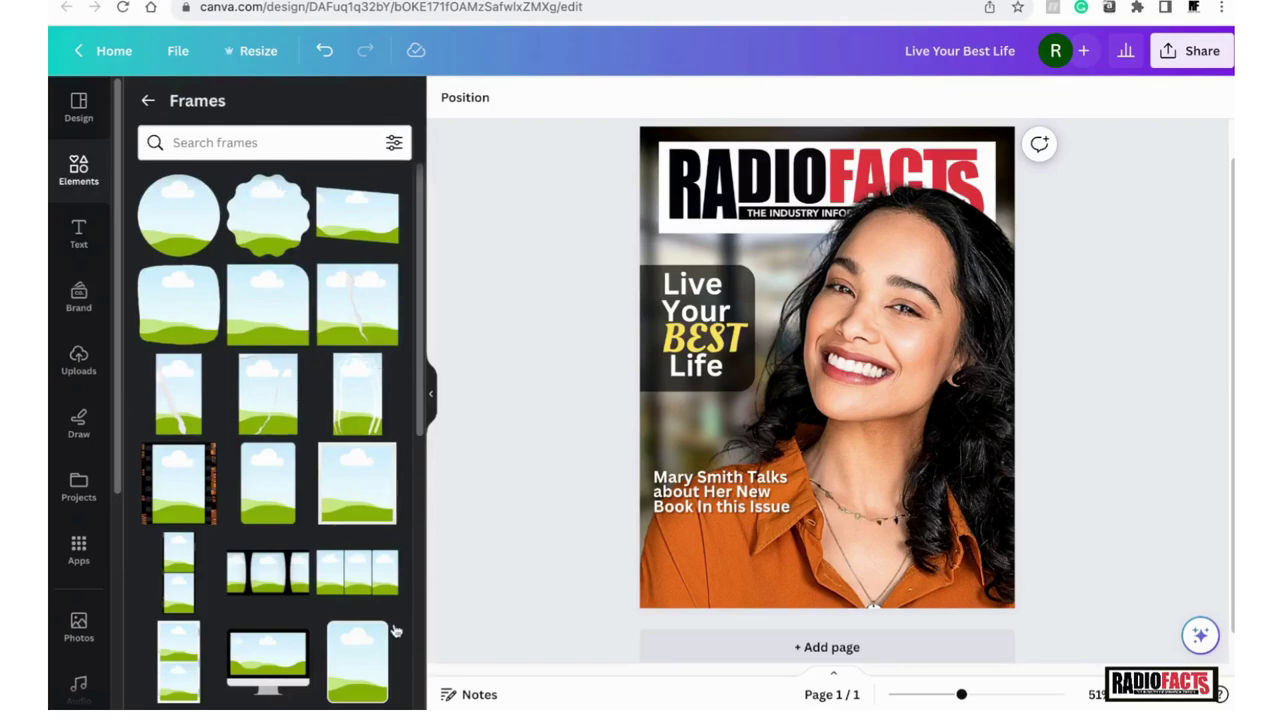
{"action": "scroll", "coordinate": [253, 522], "scroll_direction": "down", "scroll_amount": 5}
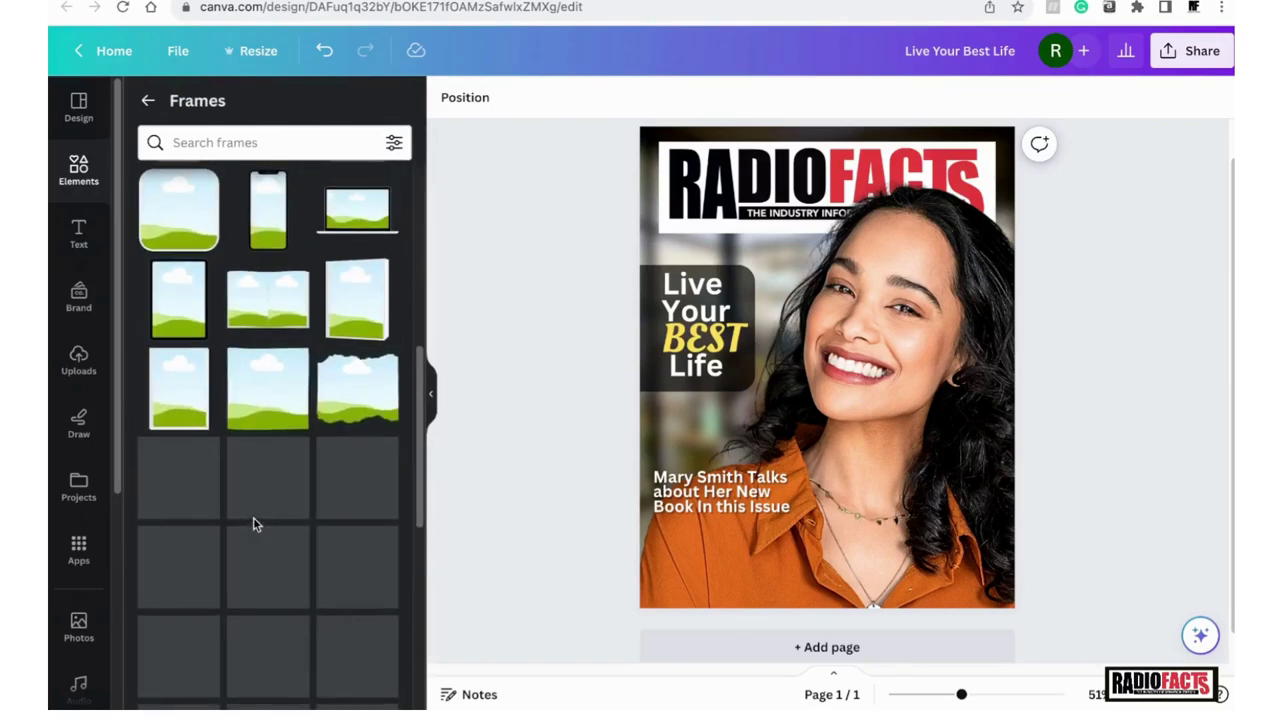
{"action": "scroll", "coordinate": [253, 517], "scroll_direction": "down", "scroll_amount": 3}
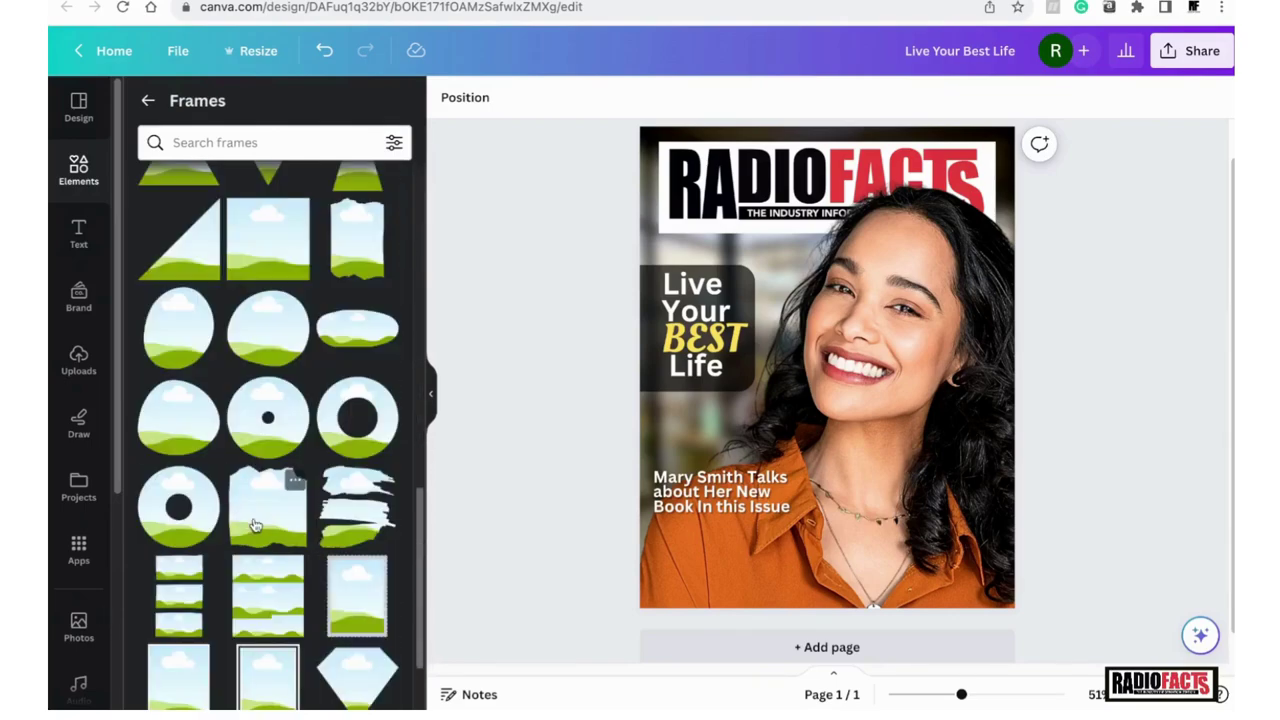
{"action": "scroll", "coordinate": [255, 525], "scroll_direction": "down", "scroll_amount": 4}
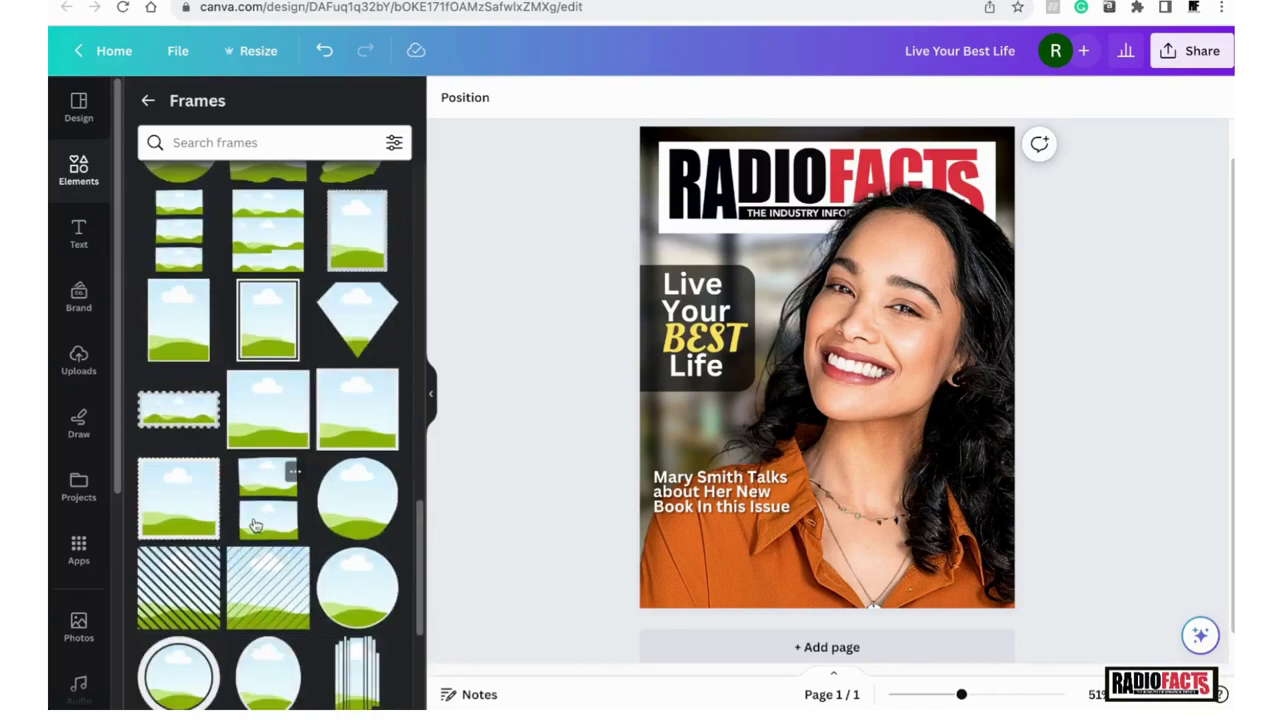
{"action": "scroll", "coordinate": [255, 525], "scroll_direction": "down", "scroll_amount": 3}
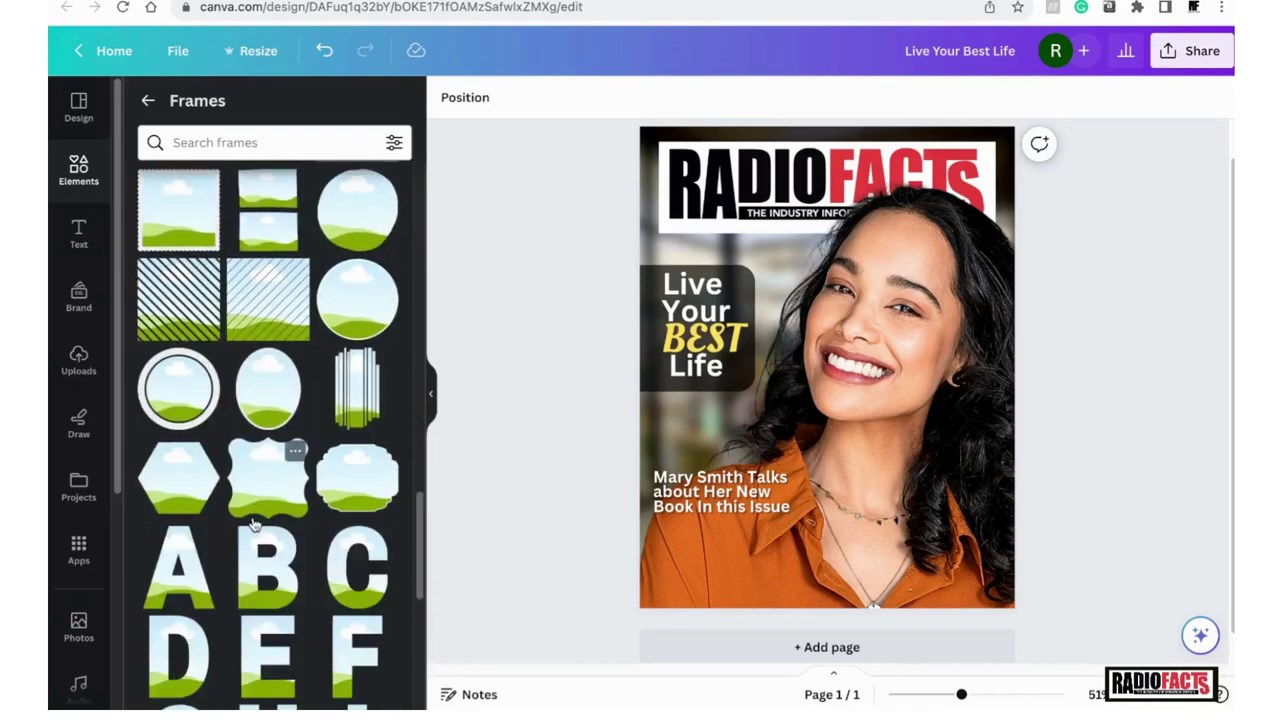
{"action": "scroll", "coordinate": [252, 520], "scroll_direction": "down", "scroll_amount": 10}
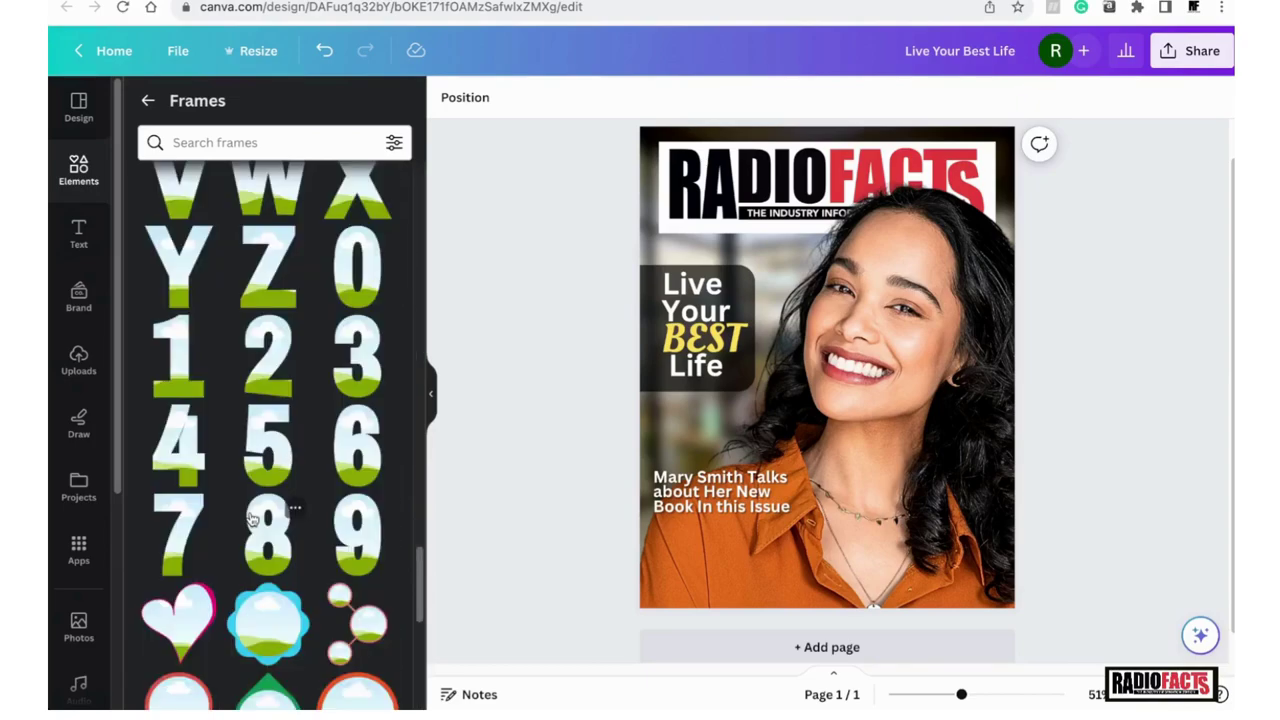
{"action": "scroll", "coordinate": [252, 518], "scroll_direction": "down", "scroll_amount": 2}
{"action": "scroll", "coordinate": [252, 518], "scroll_direction": "down", "scroll_amount": 5}
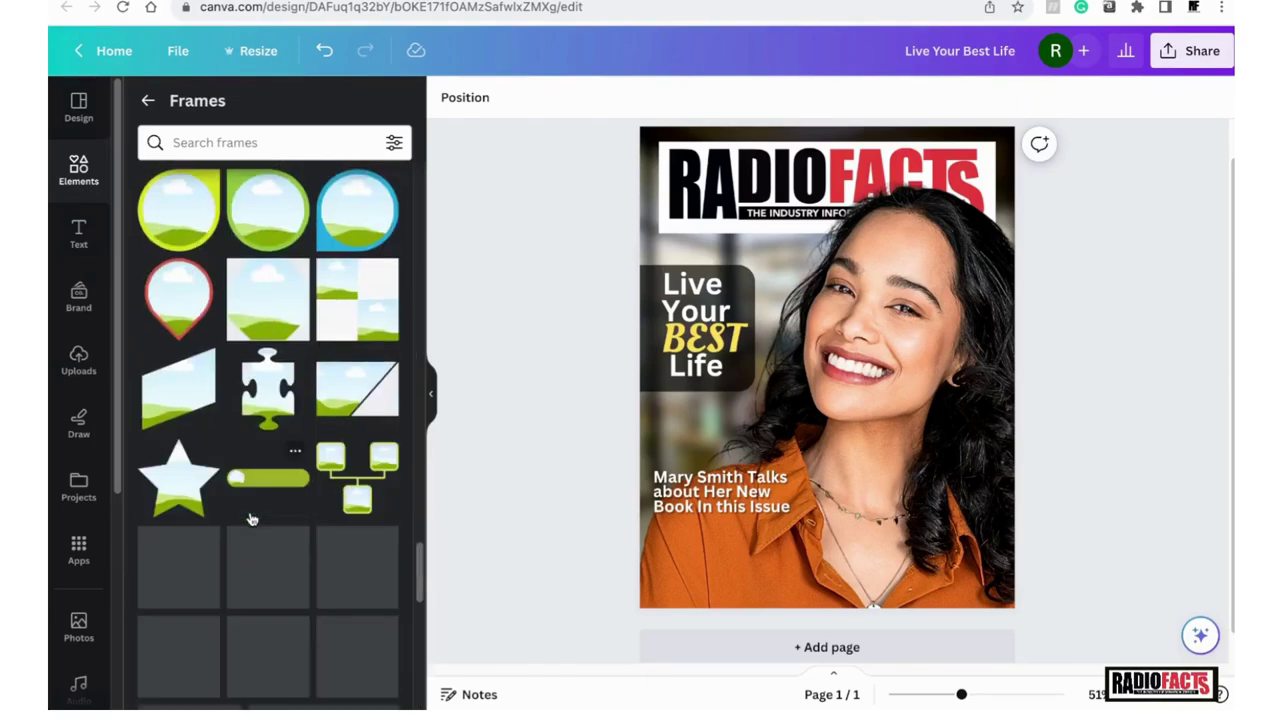
{"action": "scroll", "coordinate": [250, 515], "scroll_direction": "down", "scroll_amount": 5}
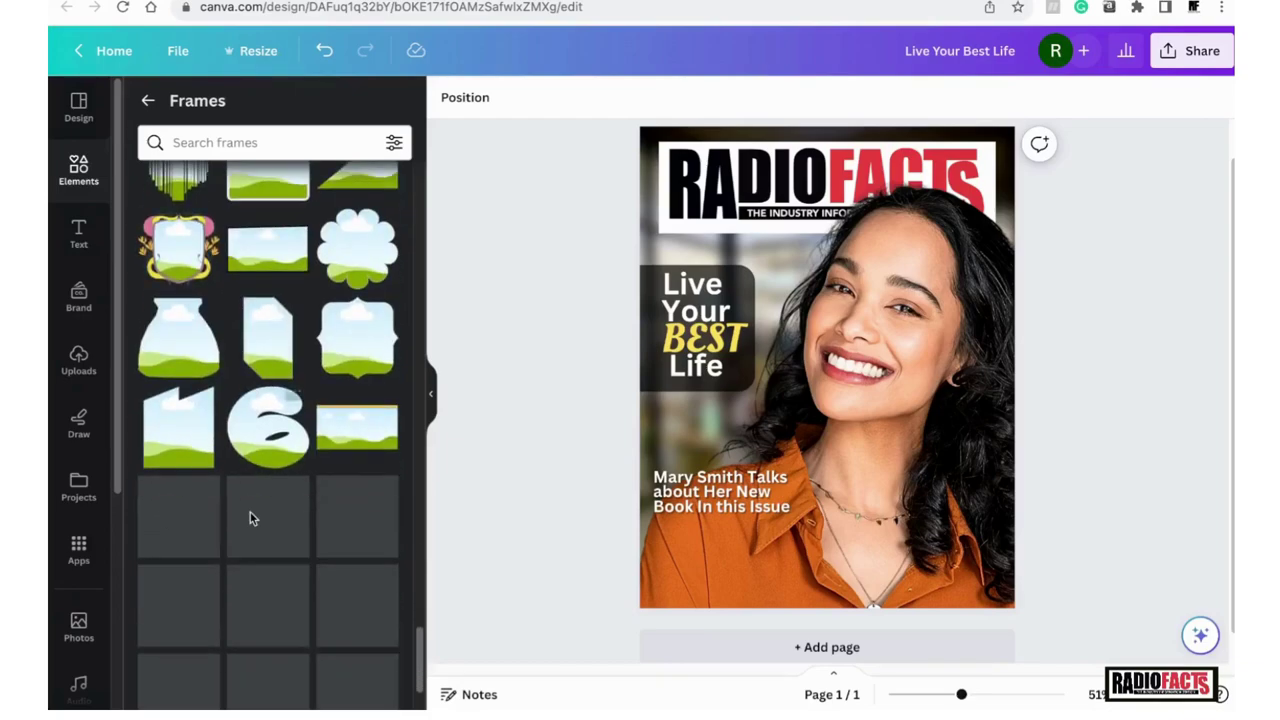
{"action": "scroll", "coordinate": [245, 508], "scroll_direction": "down", "scroll_amount": 5}
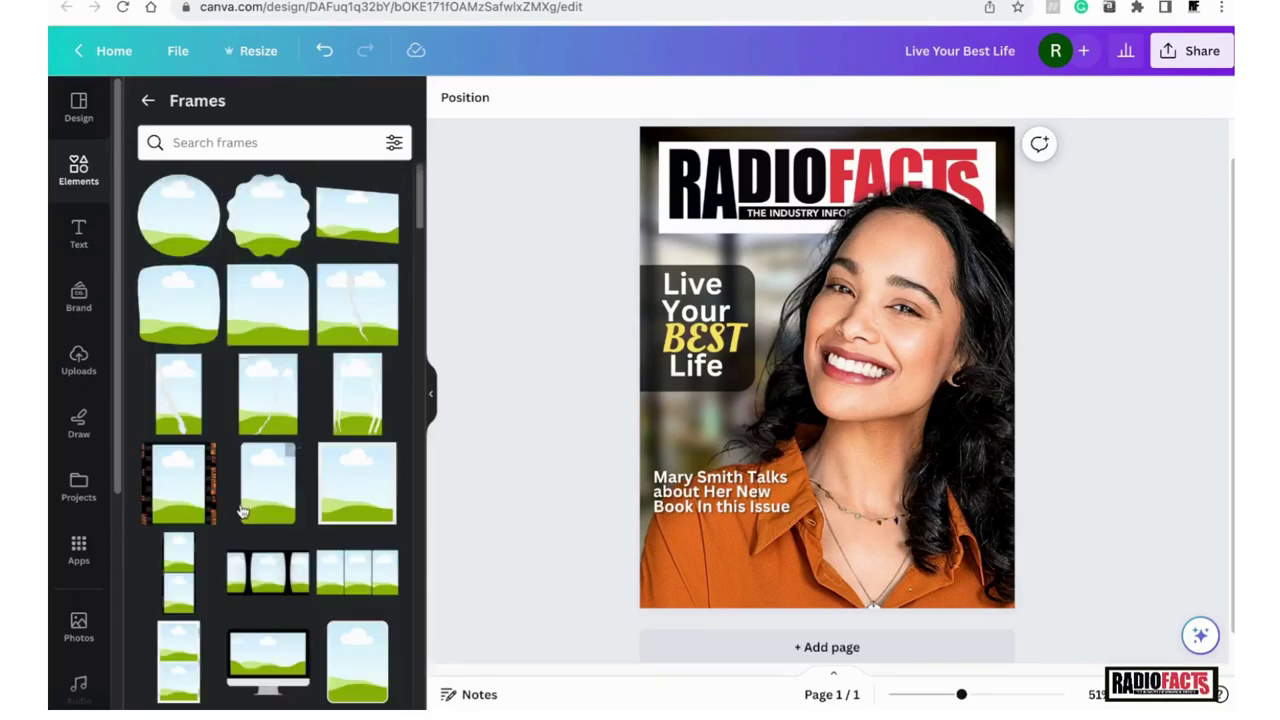
- Add the plain circular frame and shrink it to a small inset at the cover's lower right, level with the subheading
{"action": "left_click", "coordinate": [179, 233]}
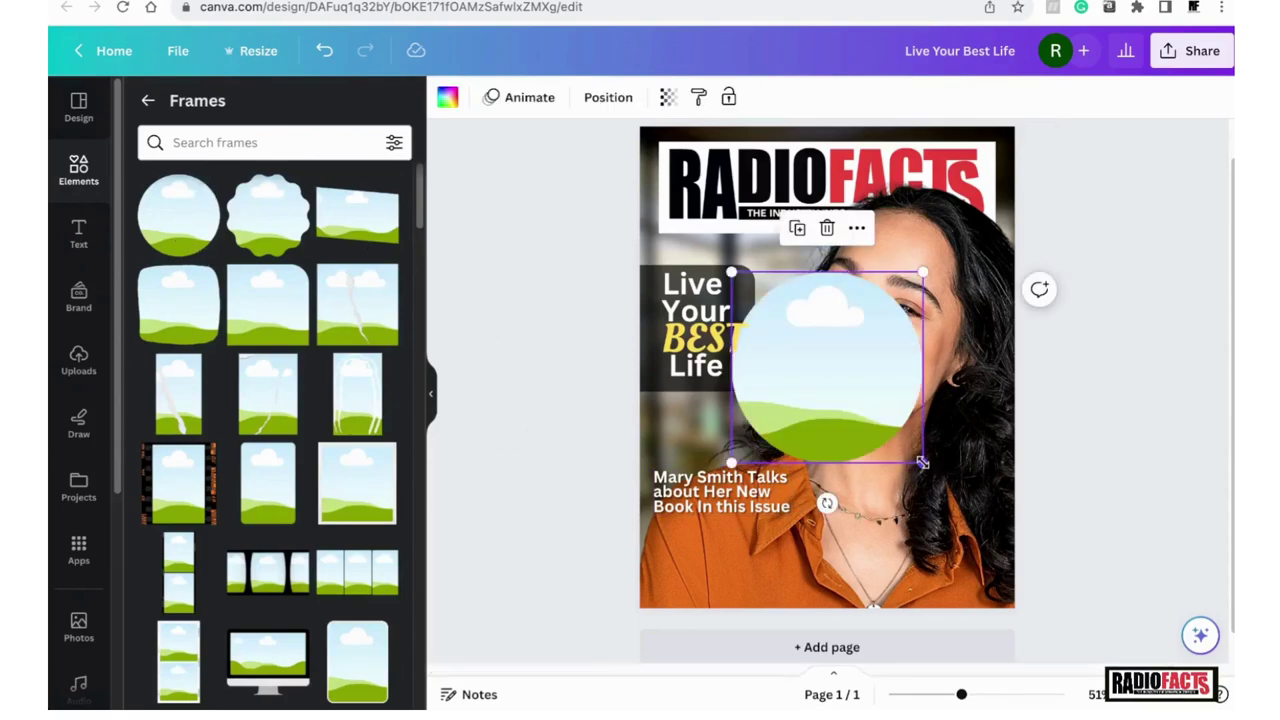
{"action": "left_click_drag", "start_coordinate": [922, 463], "coordinate": [962, 496]}
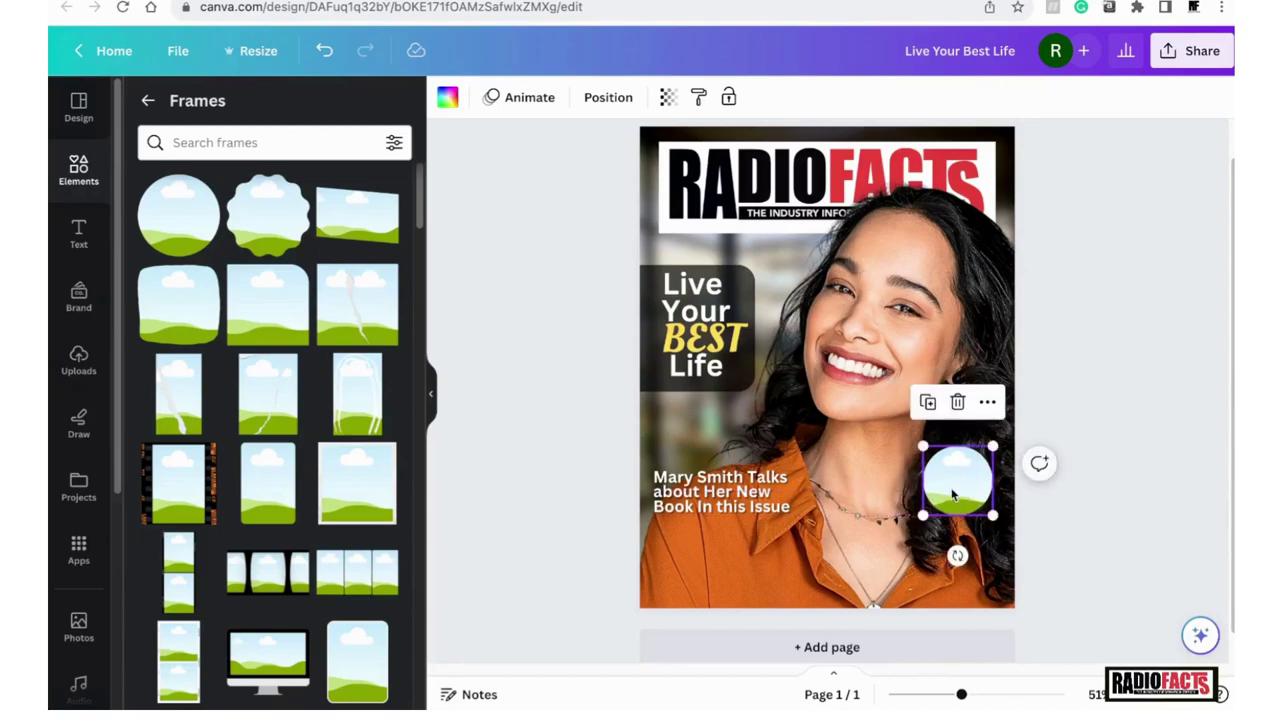
{"action": "left_click", "coordinate": [1084, 550]}
{"action": "left_click", "coordinate": [974, 508]}
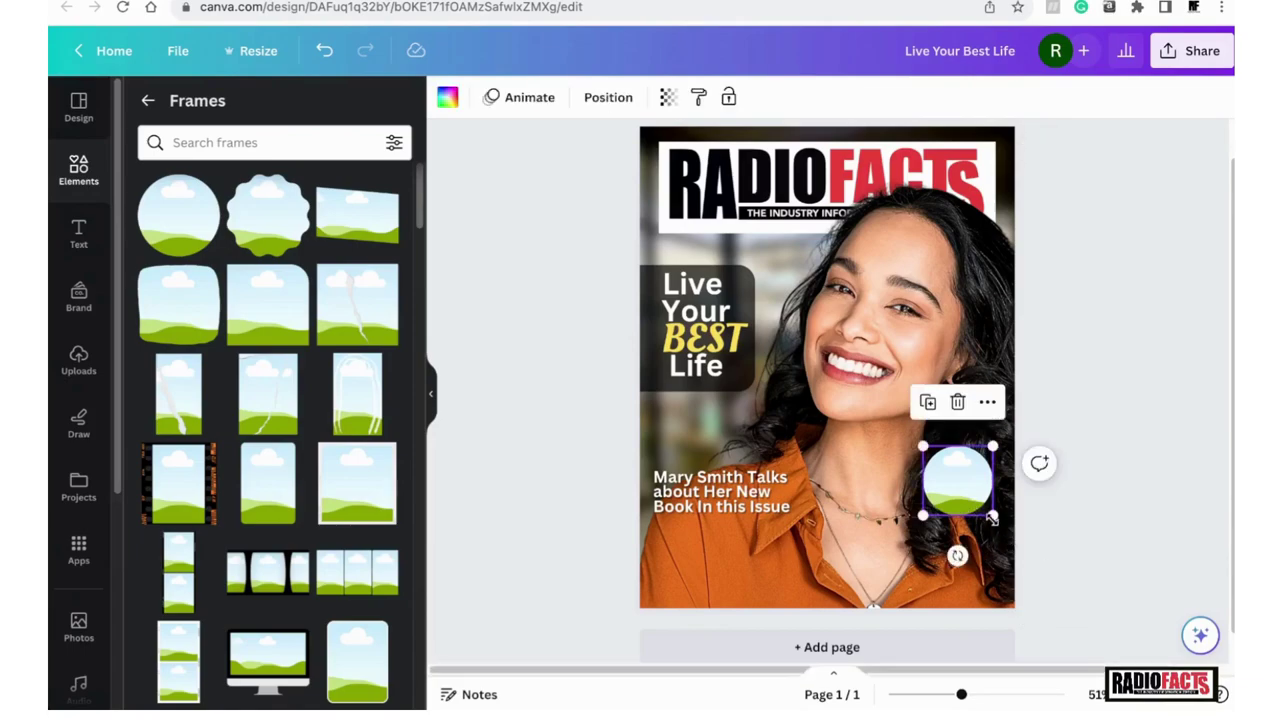
{"action": "left_click_drag", "start_coordinate": [993, 516], "coordinate": [958, 491]}
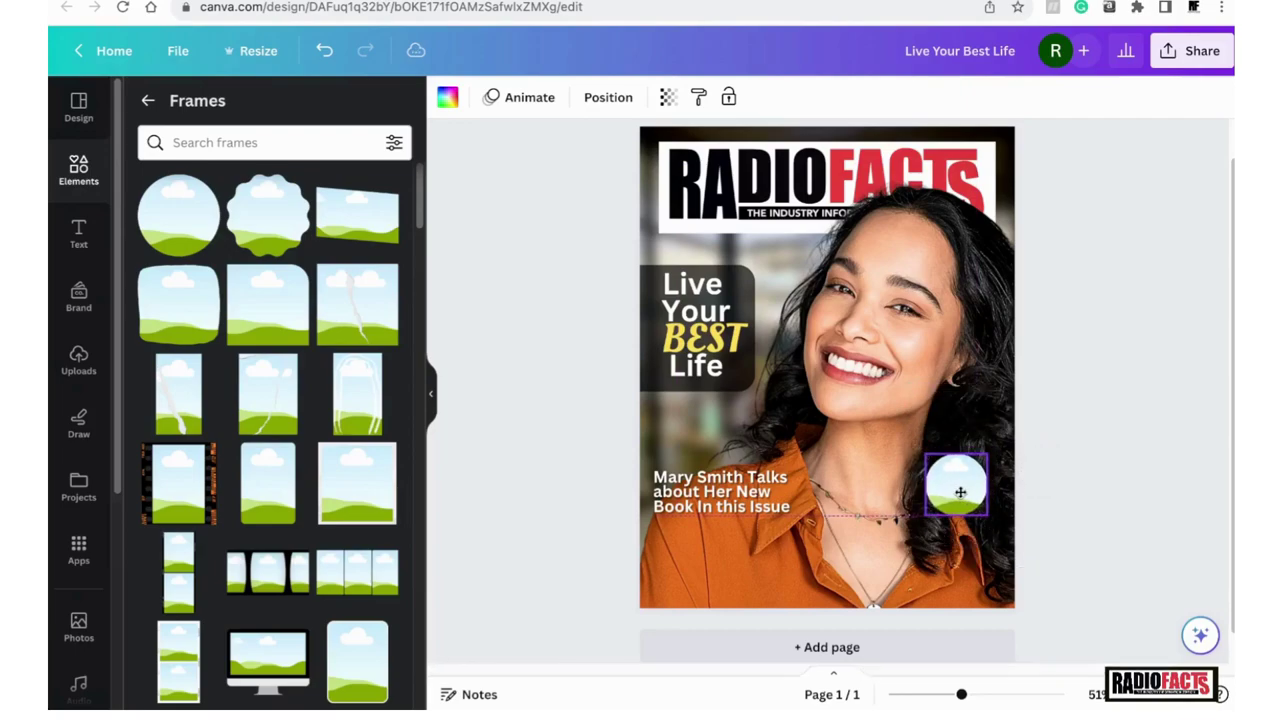
- Search the photo library for "headshot" in place of the previous coffee shop search
{"action": "left_click", "coordinate": [60, 610]}
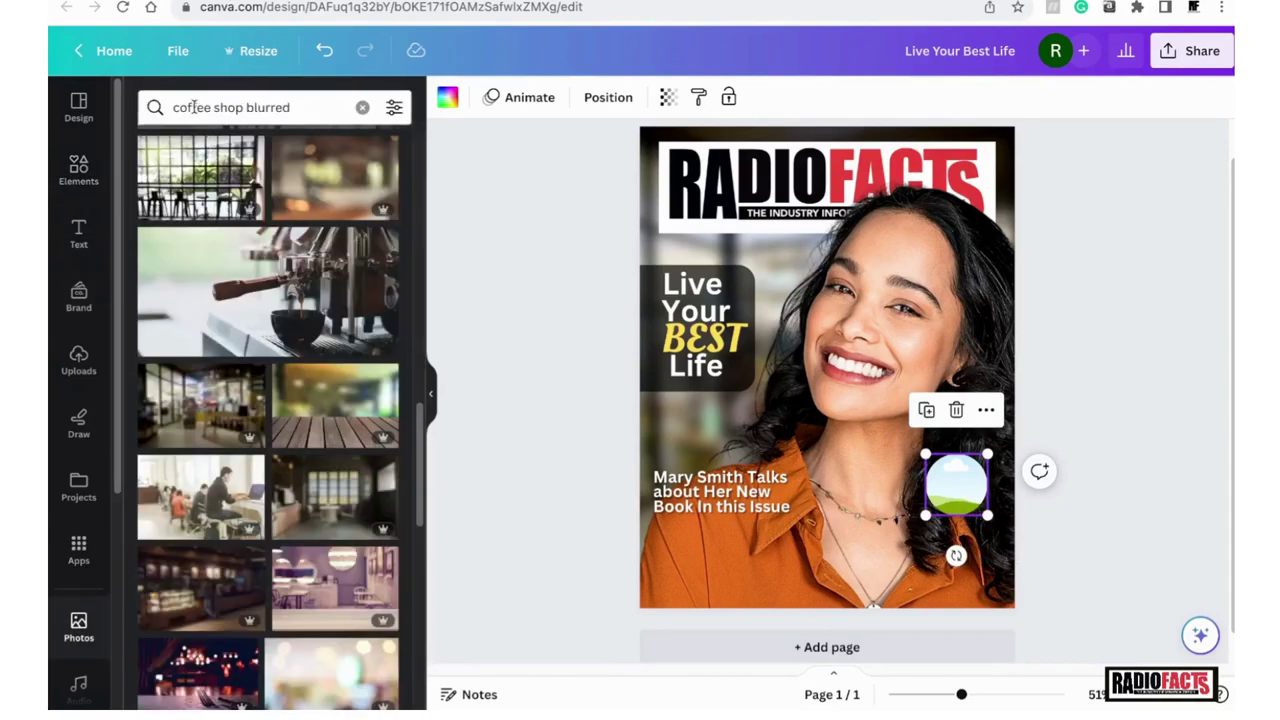
{"action": "left_click", "coordinate": [271, 107]}
{"action": "key", "text": "Return"}
{"action": "left_click_drag", "start_coordinate": [290, 107], "coordinate": [165, 85]}
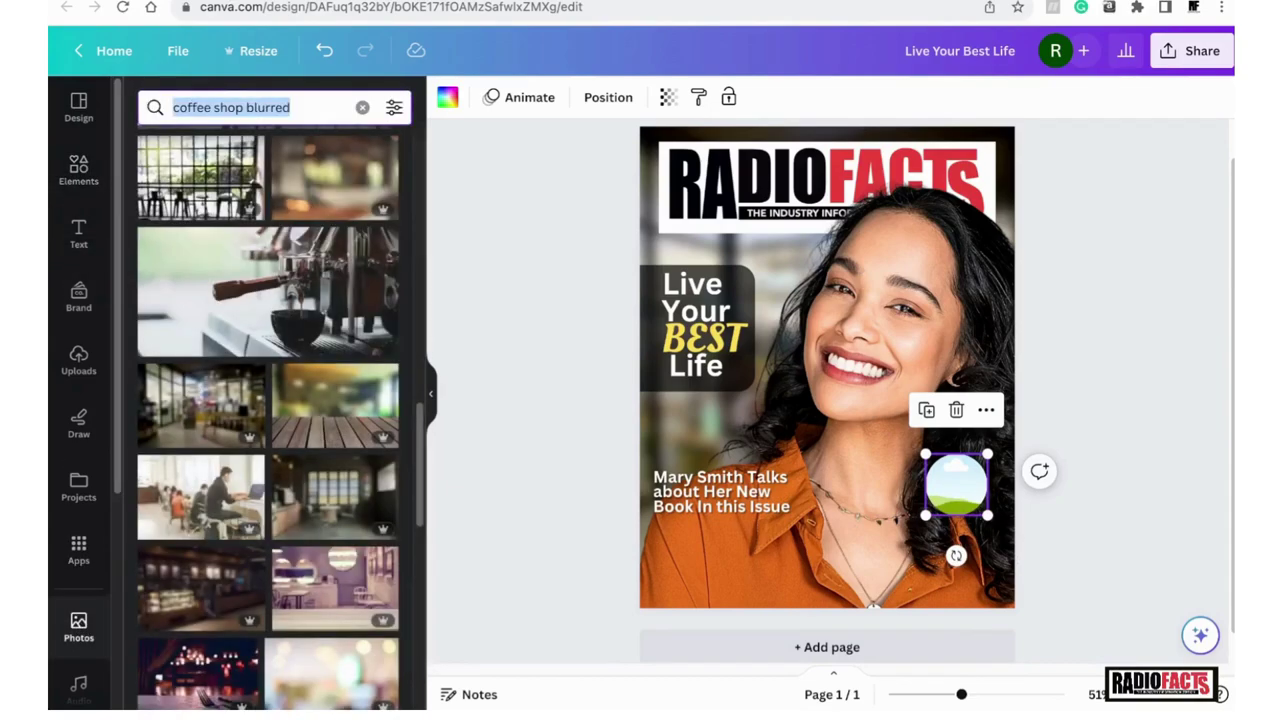
{"action": "type", "text": "headshot"}
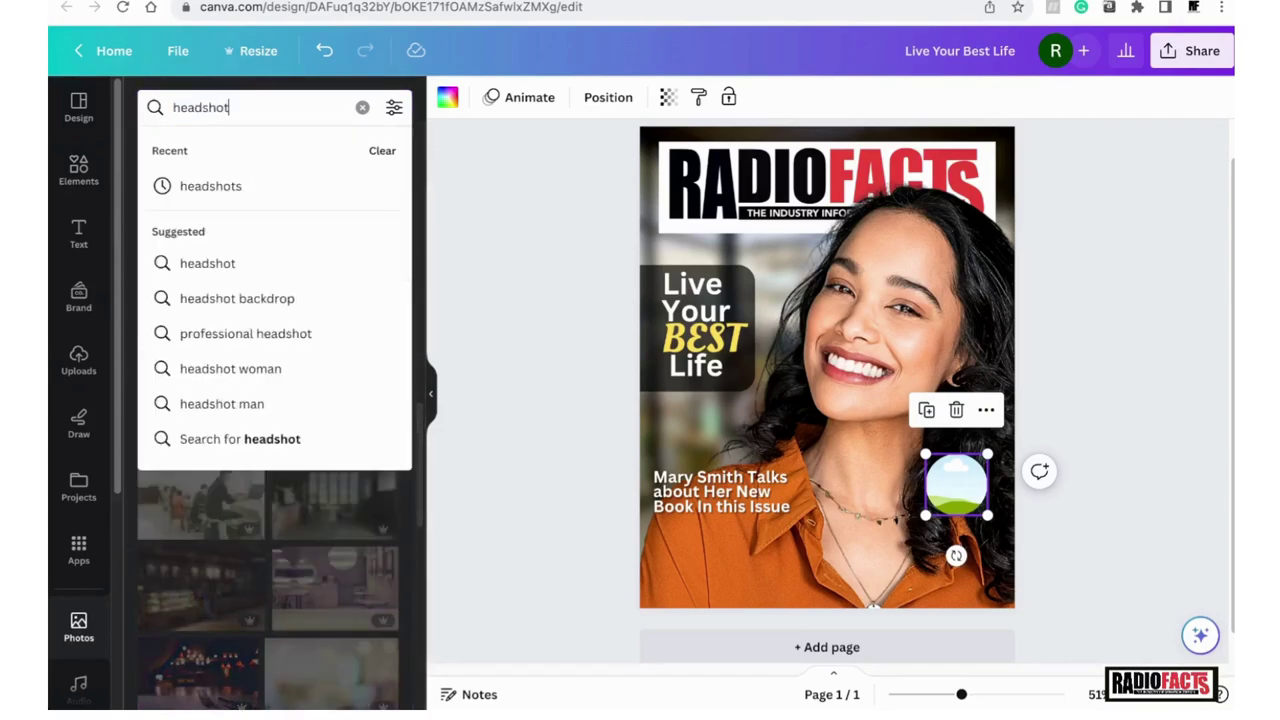
{"action": "key", "text": "Return"}
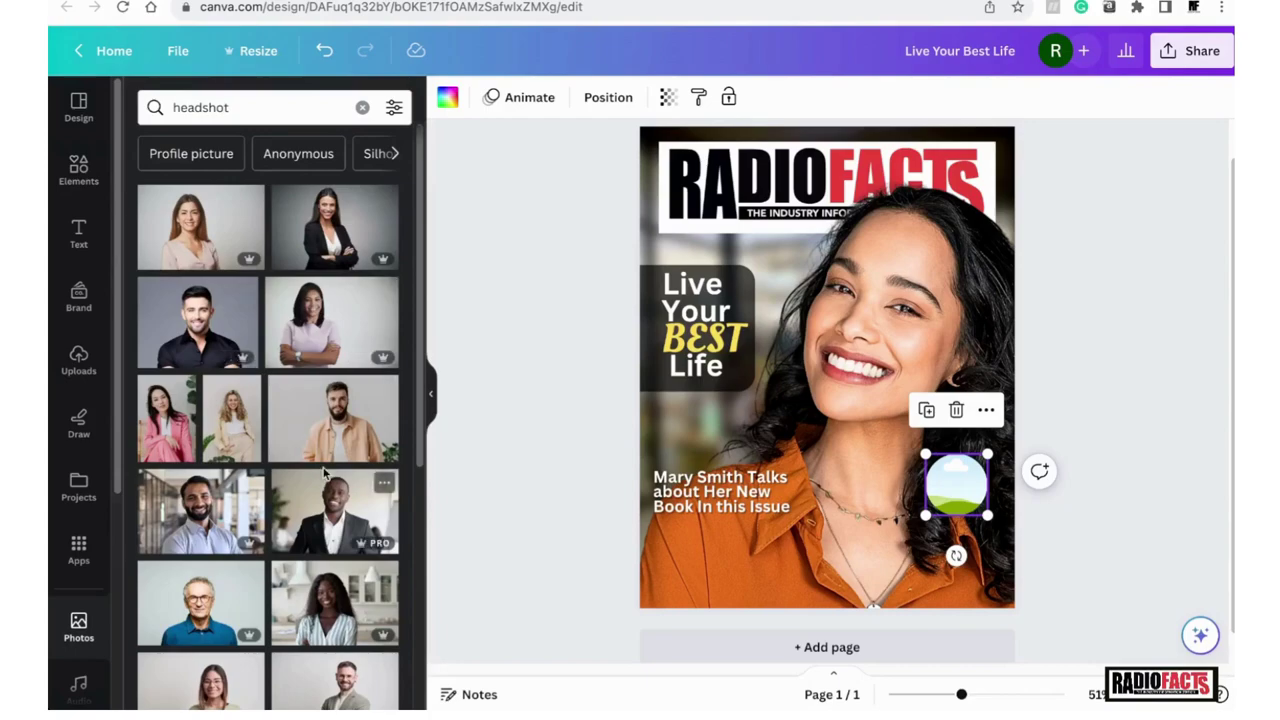
- Add the headshot of the smiling curly-haired woman in a light shirt against a bright blurred background to the cover
{"action": "scroll", "coordinate": [410, 308], "scroll_direction": "down", "scroll_amount": 5}
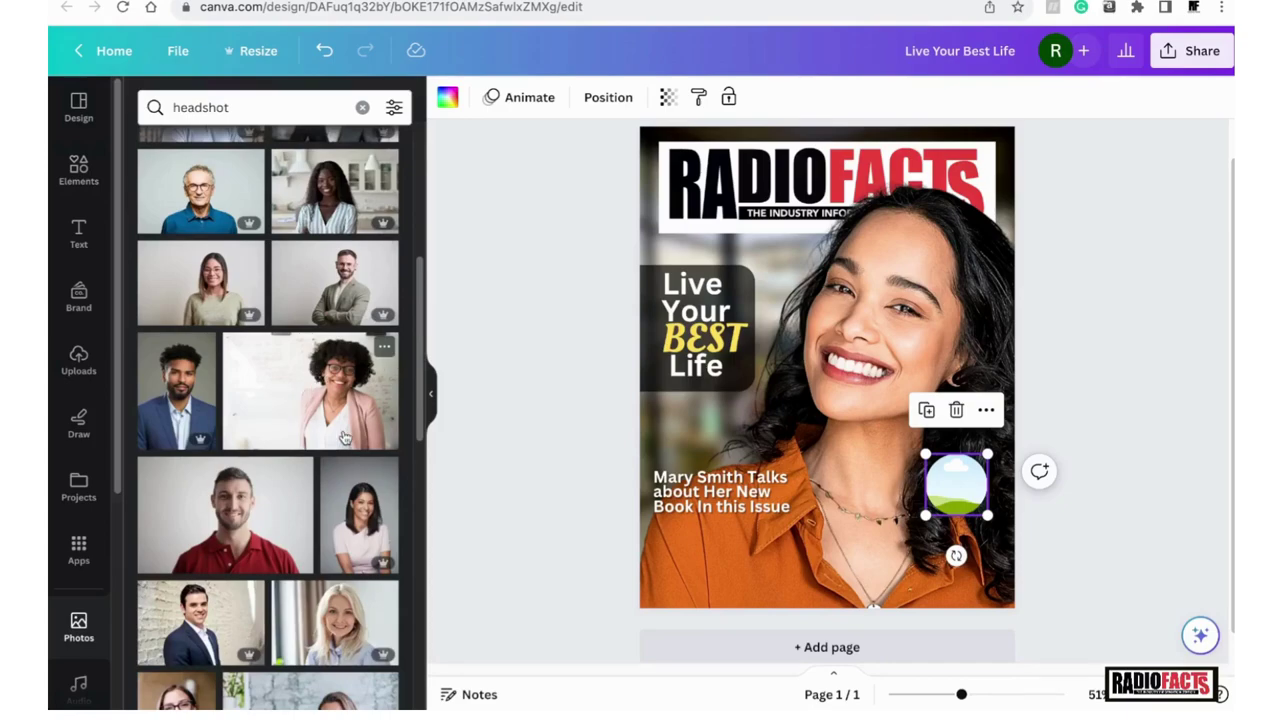
{"action": "scroll", "coordinate": [300, 402], "scroll_direction": "down", "scroll_amount": 5}
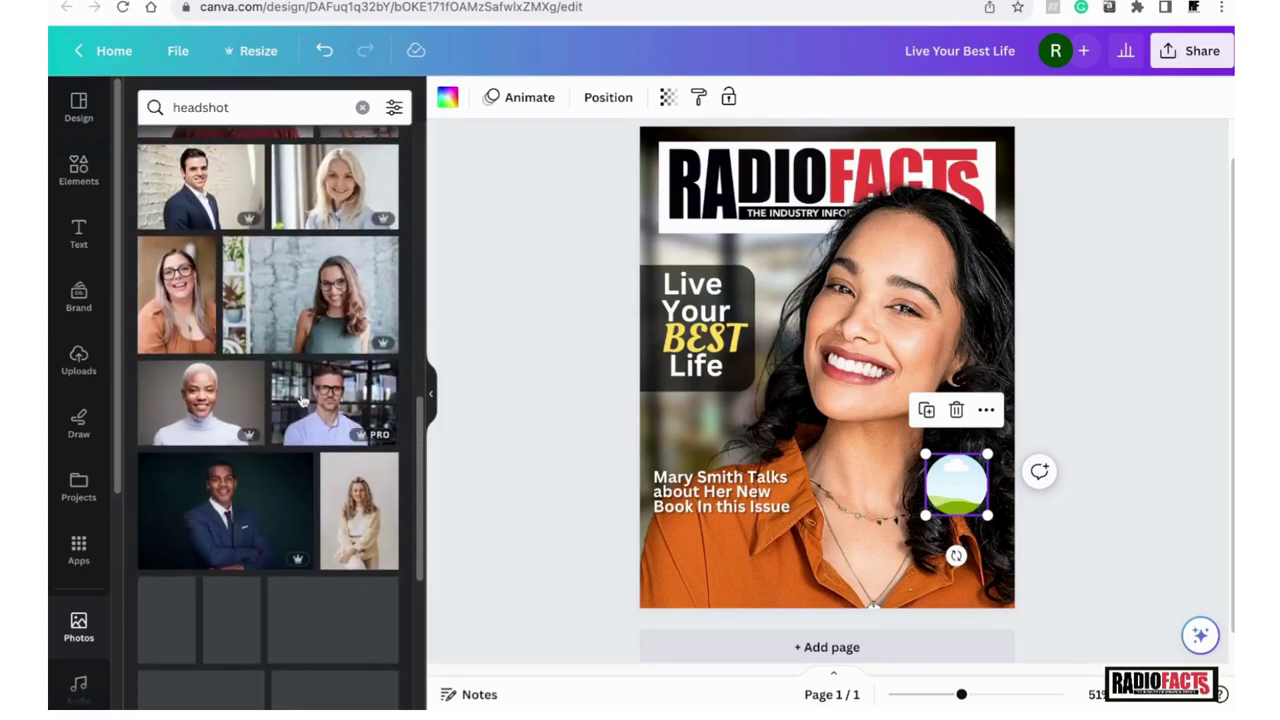
{"action": "scroll", "coordinate": [300, 402], "scroll_direction": "down", "scroll_amount": 5}
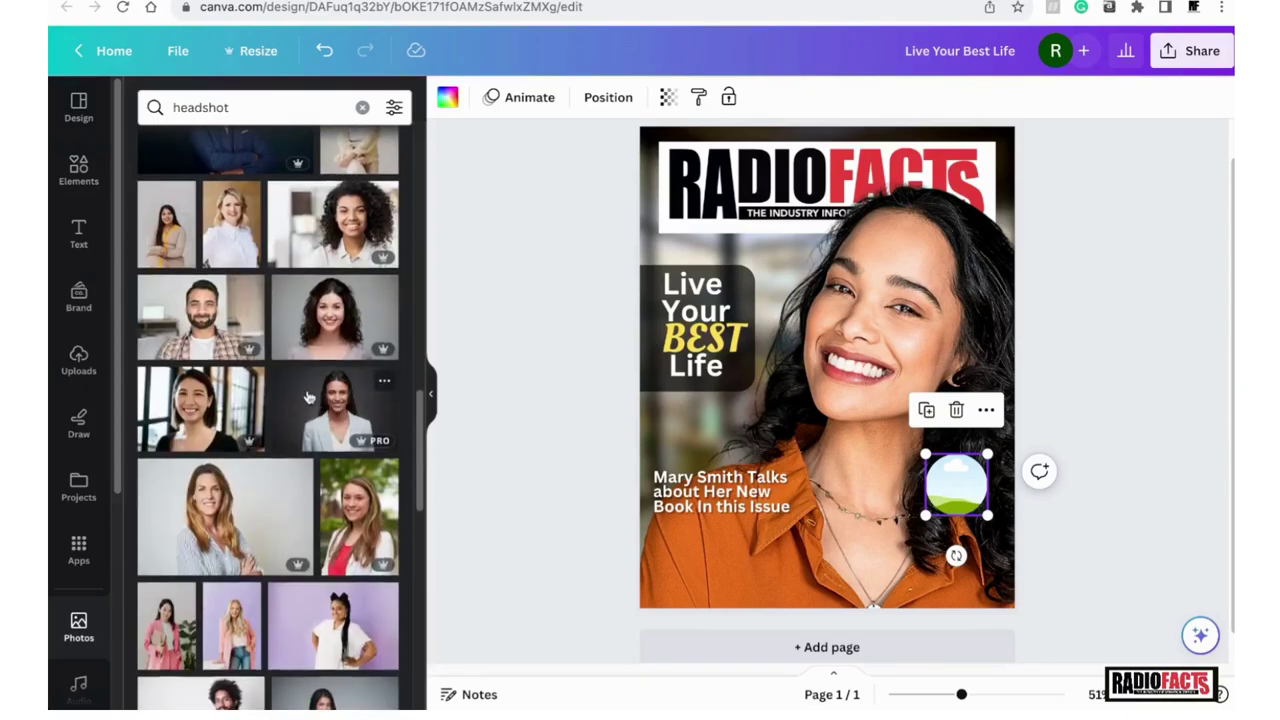
{"action": "left_click", "coordinate": [340, 237]}
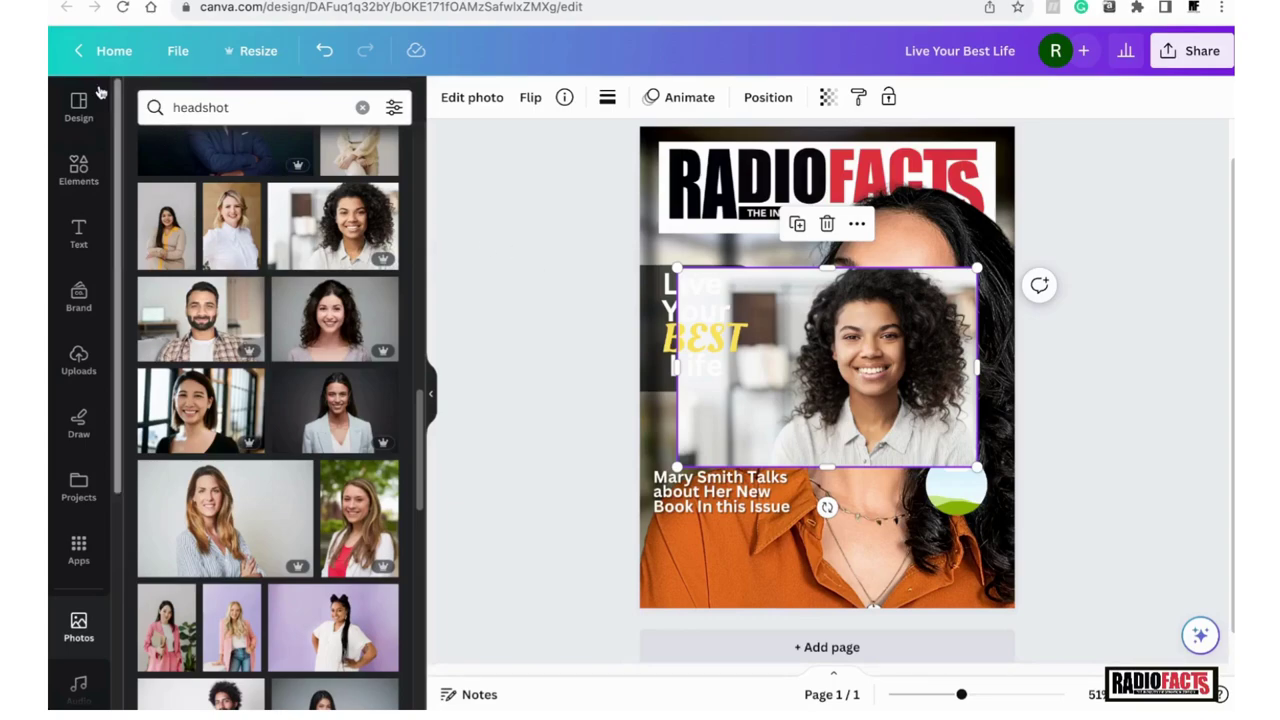
- Save the design and place the added headshot inside the circular frame
{"action": "left_click", "coordinate": [175, 55]}
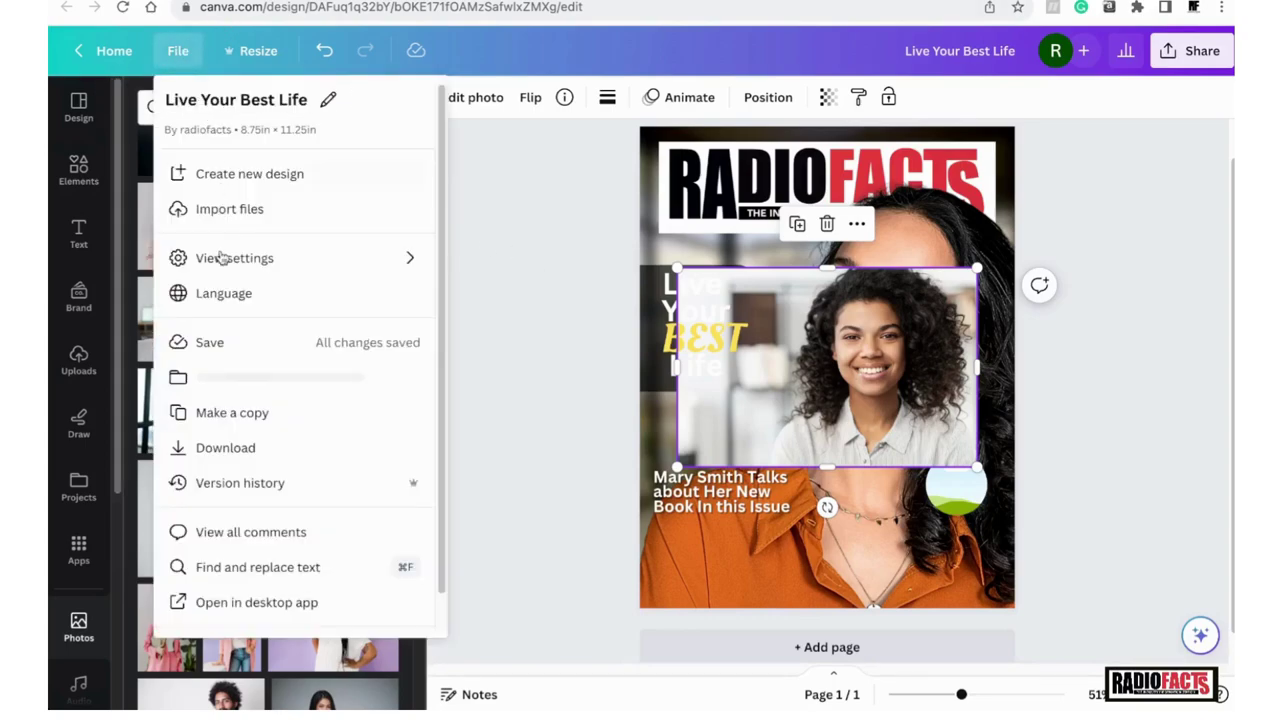
{"action": "left_click", "coordinate": [211, 342]}
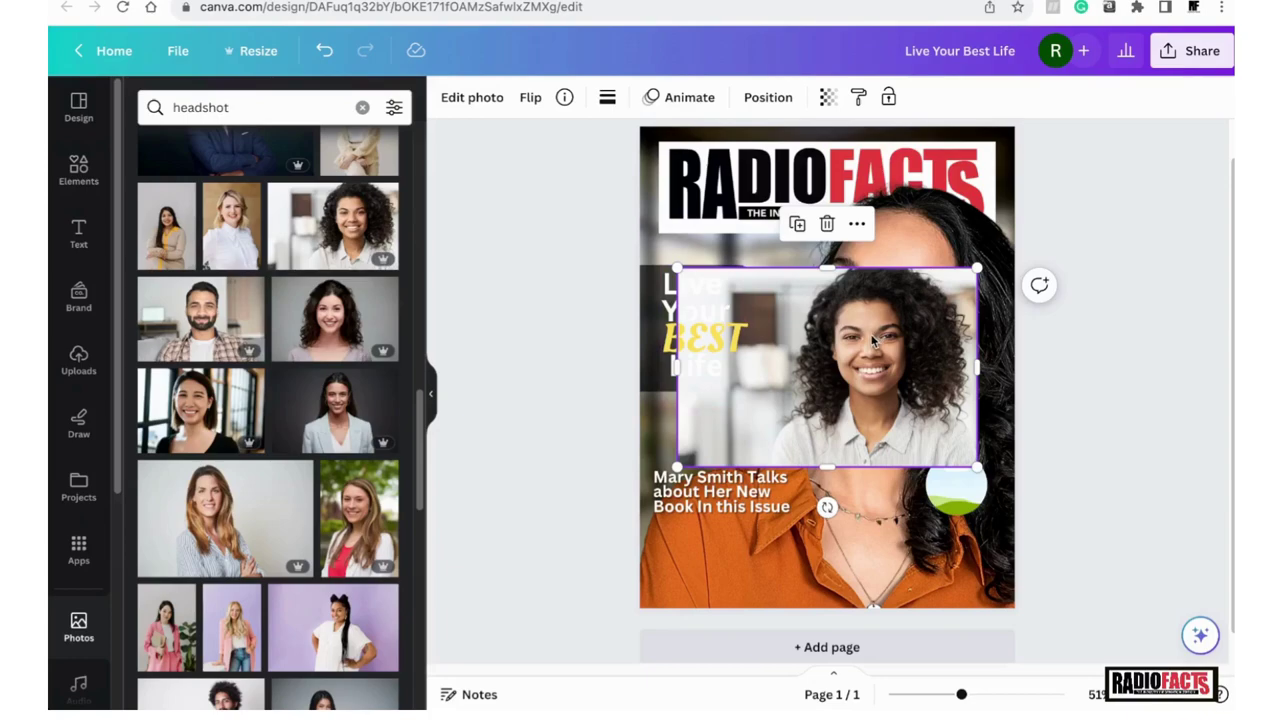
{"action": "left_click_drag", "start_coordinate": [873, 343], "coordinate": [970, 497]}
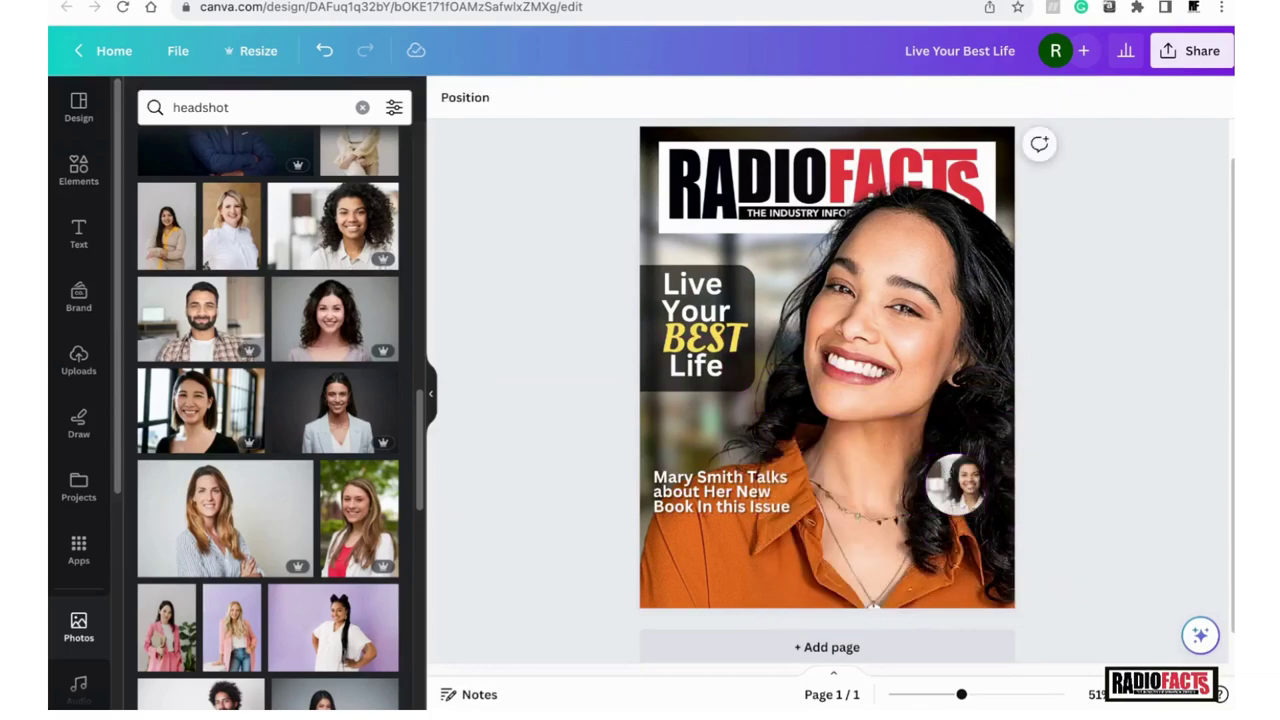
{"action": "left_click", "coordinate": [953, 496]}
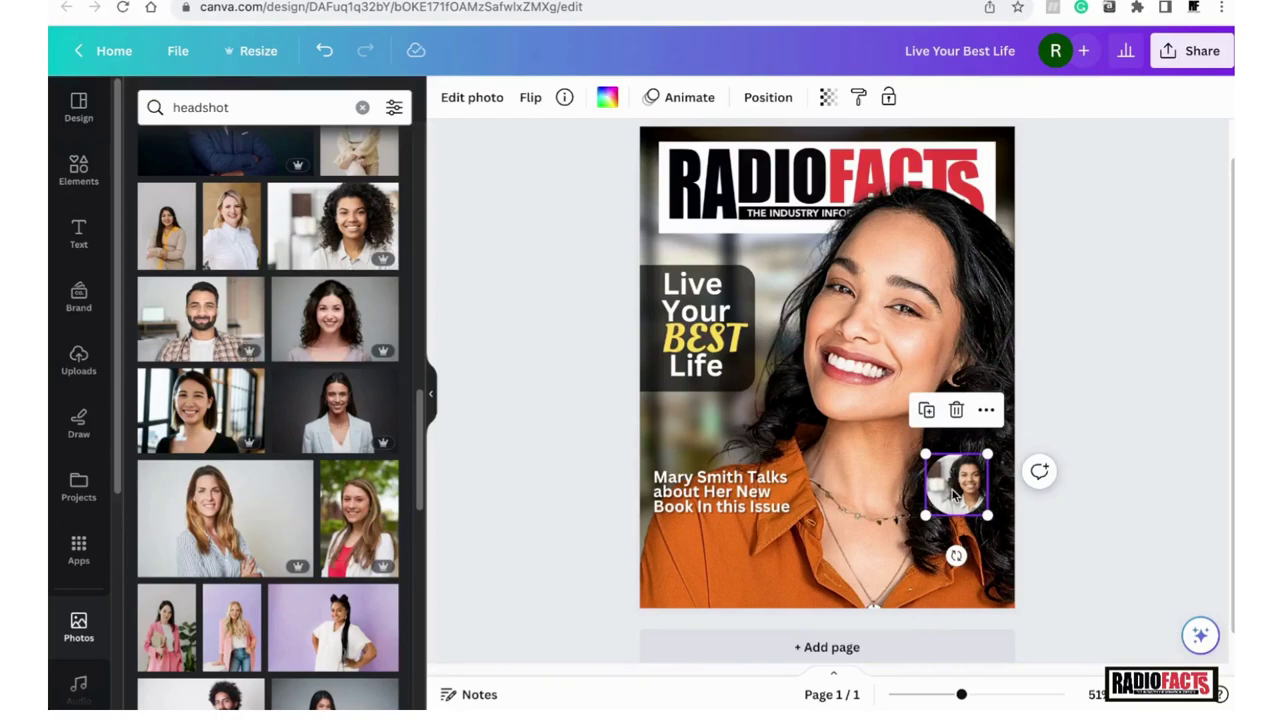
- Enlarge the headshot slightly within the circular frame and reposition it so the woman's face is centered
{"action": "double_click", "coordinate": [988, 474]}
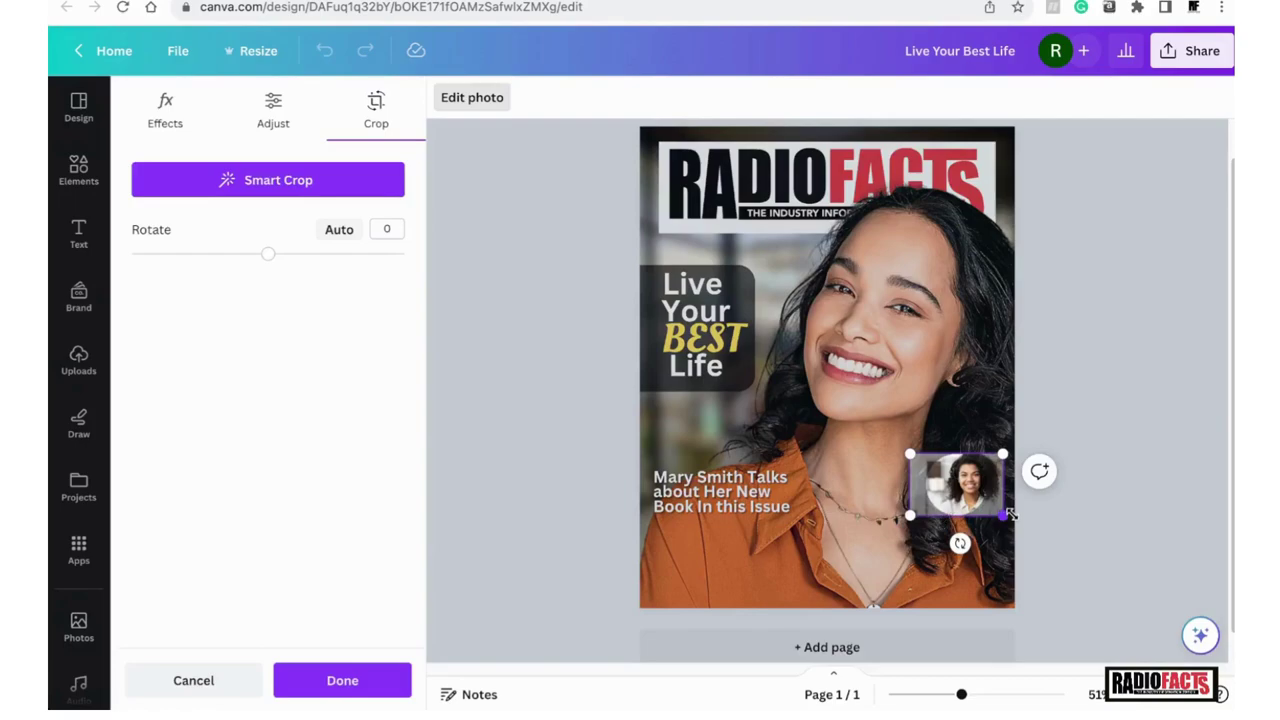
{"action": "left_click_drag", "start_coordinate": [1012, 522], "coordinate": [976, 514]}
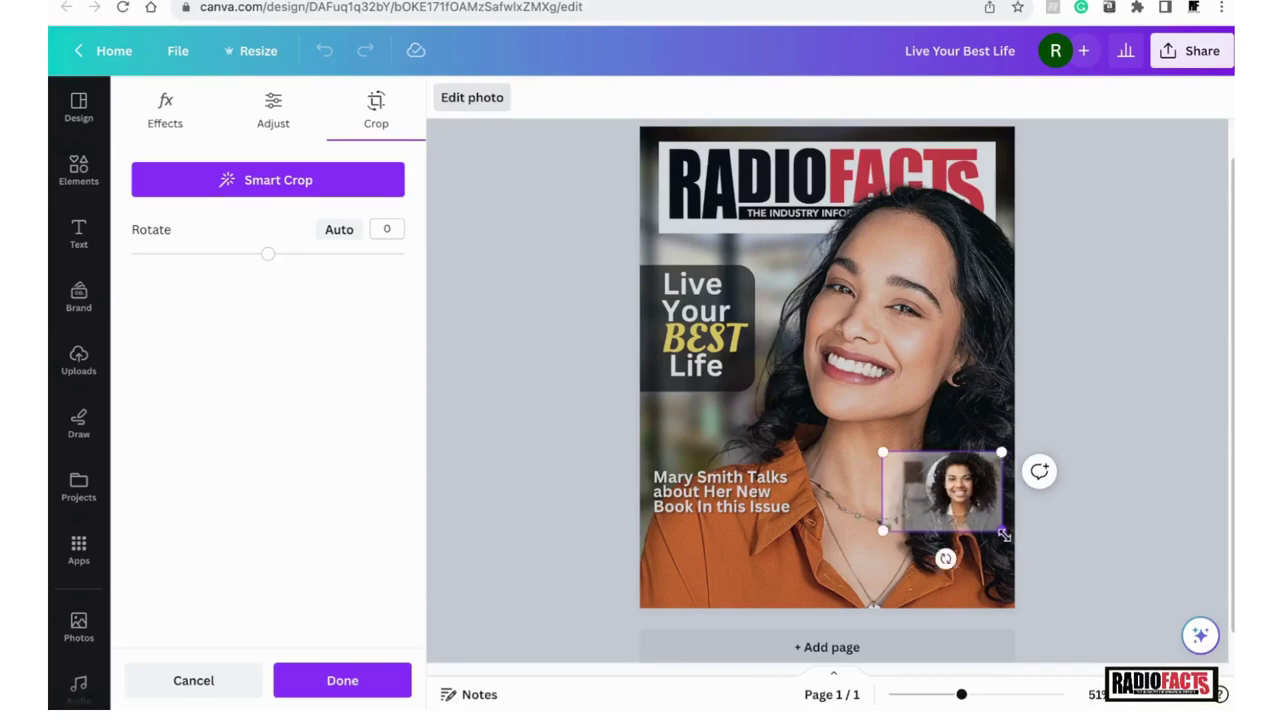
{"action": "left_click", "coordinate": [1058, 522]}
{"action": "left_click", "coordinate": [1058, 529]}
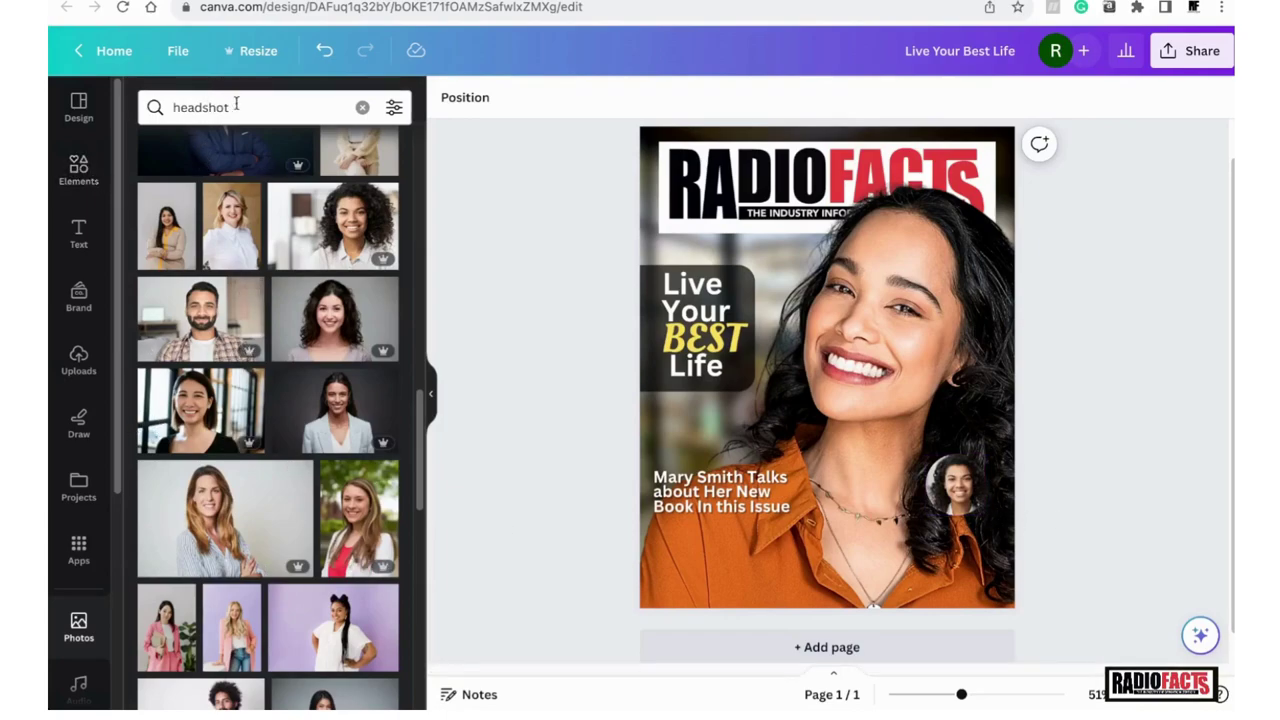
- Search the photo library for "circles" and add the plain white textured circle to the cover
{"action": "left_click", "coordinate": [195, 95]}
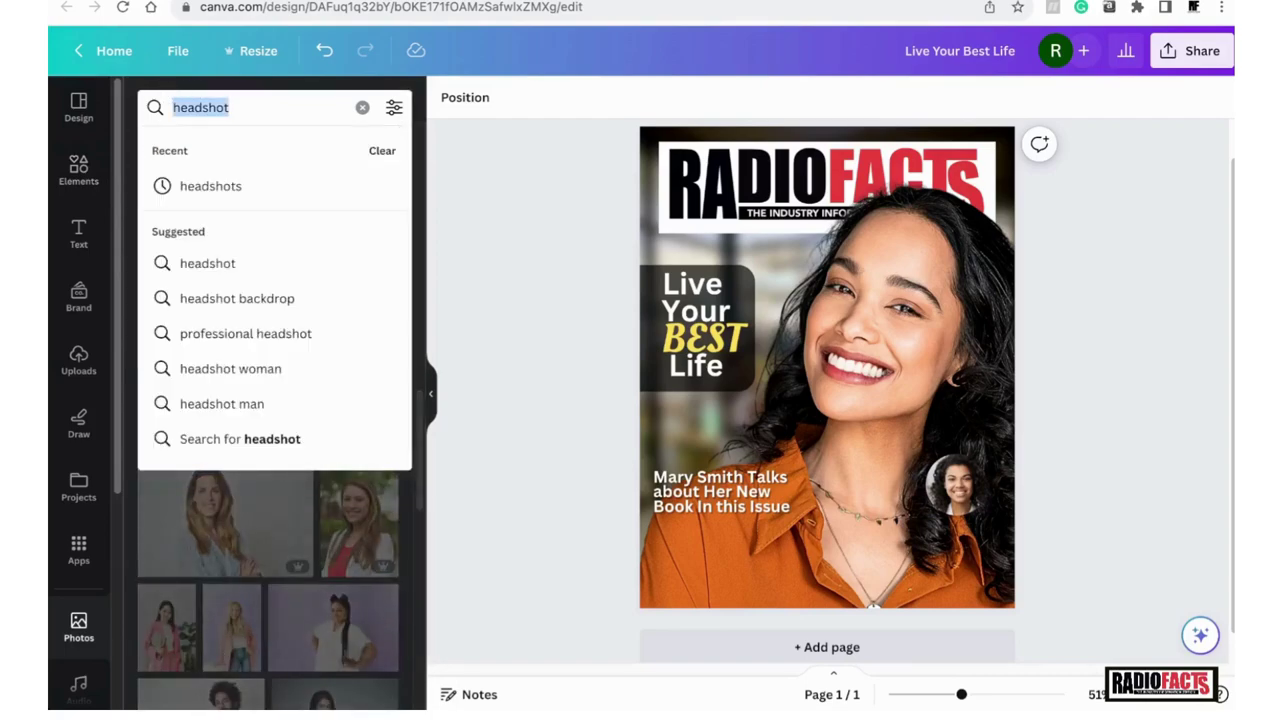
{"action": "type", "text": "circle"}
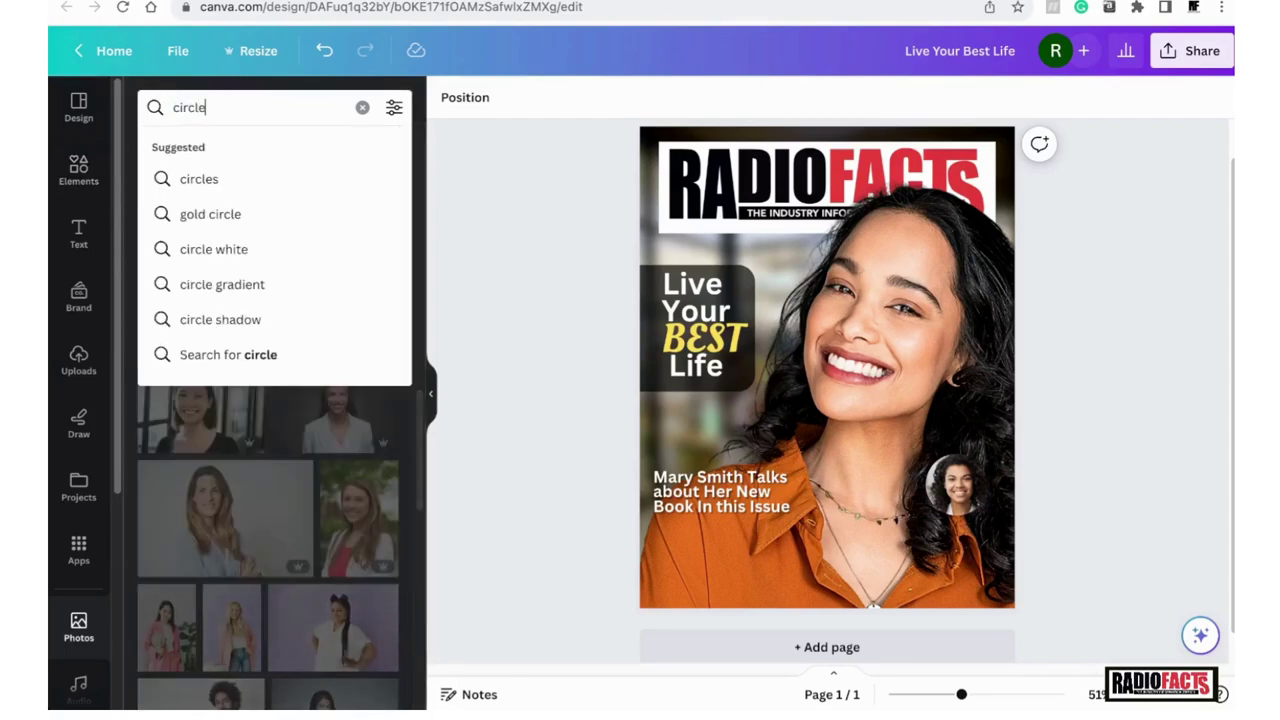
{"action": "left_click", "coordinate": [222, 180]}
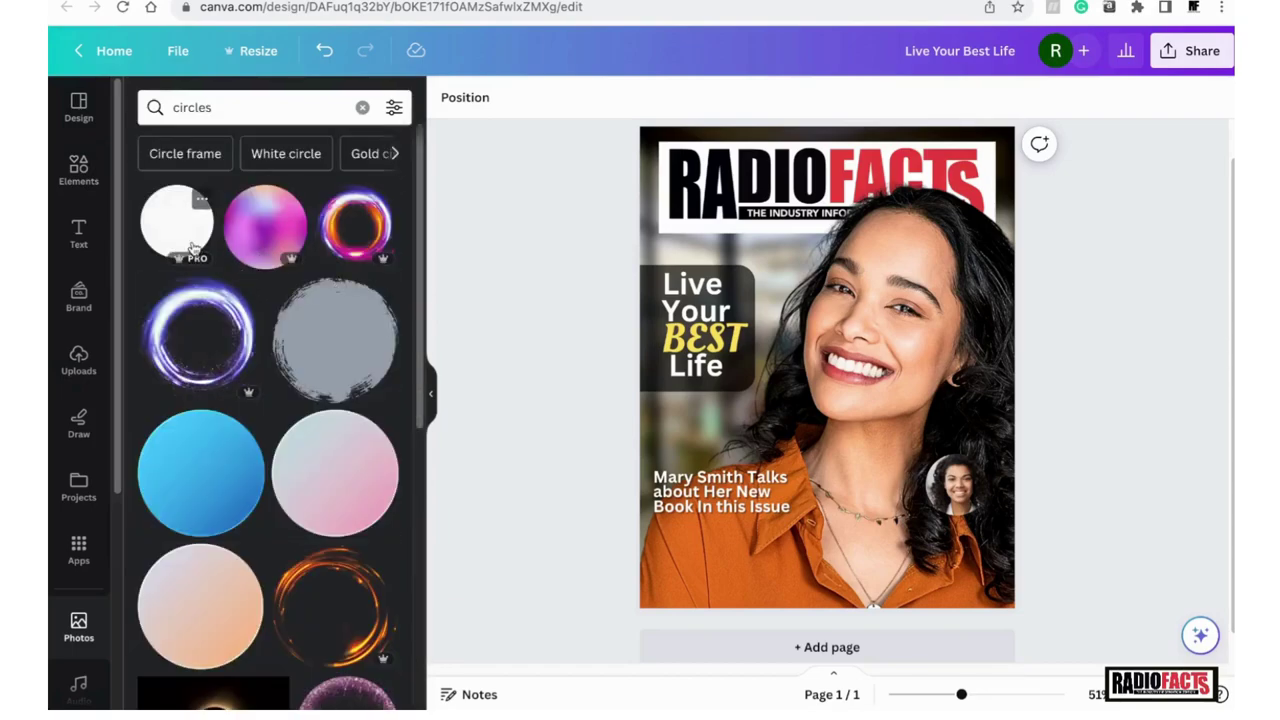
{"action": "left_click", "coordinate": [190, 245]}
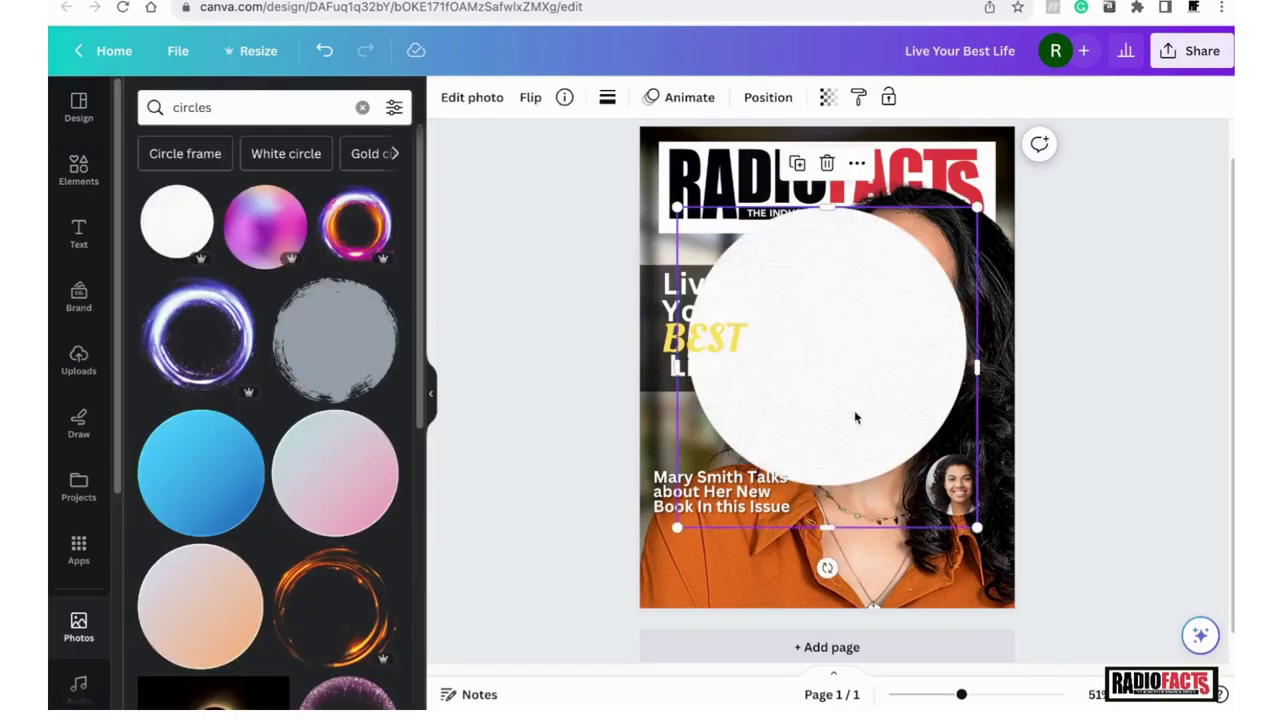
- Shrink the white circle to slightly larger than the inset headshot and place it overlapping the inset's upper part
{"action": "left_click_drag", "start_coordinate": [977, 530], "coordinate": [783, 321]}
{"action": "left_click_drag", "start_coordinate": [747, 266], "coordinate": [968, 446]}
{"action": "left_click_drag", "start_coordinate": [1000, 497], "coordinate": [961, 447]}
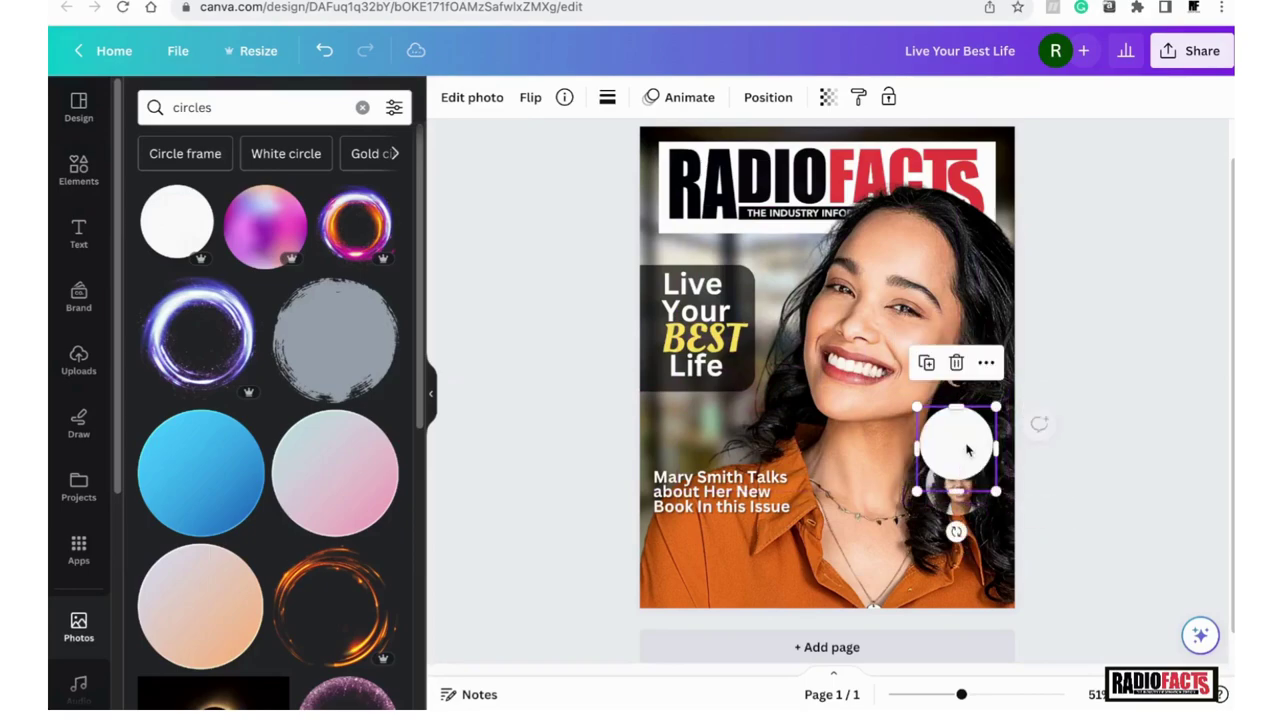
{"action": "left_click", "coordinate": [966, 516]}
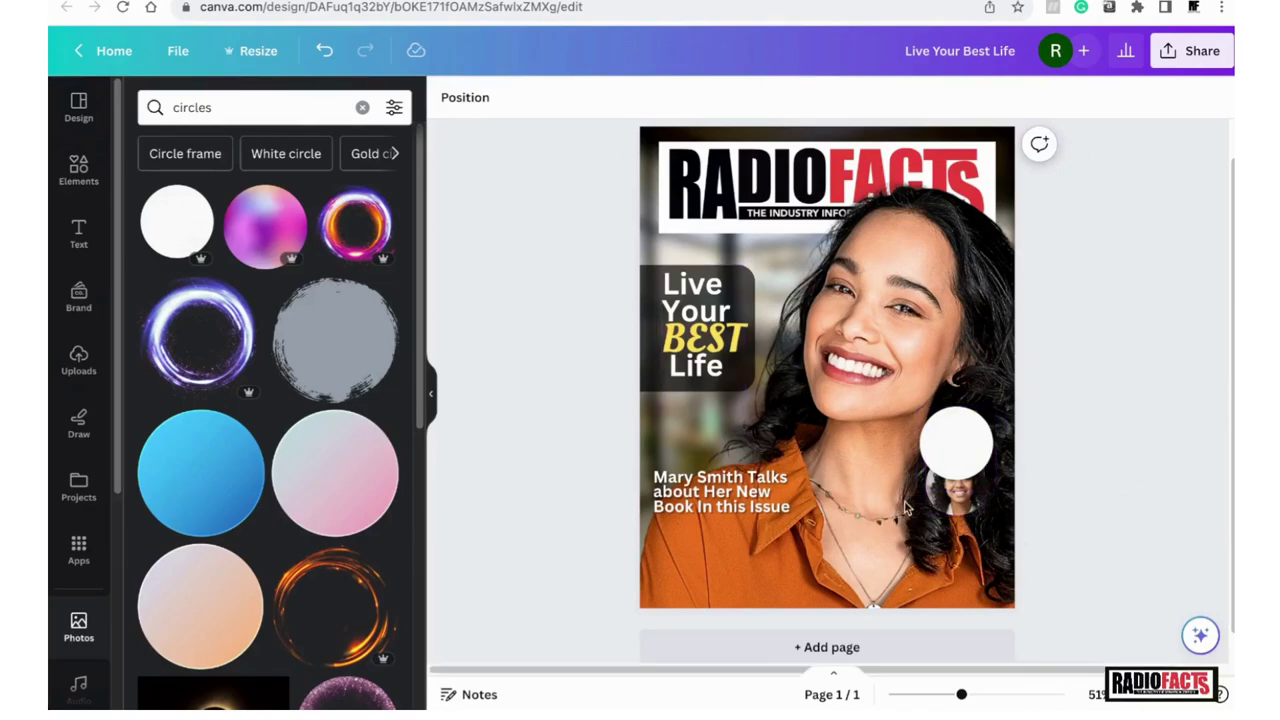
- Bring the circular inset headshot to the front, above the white circle
{"action": "left_click", "coordinate": [957, 505]}
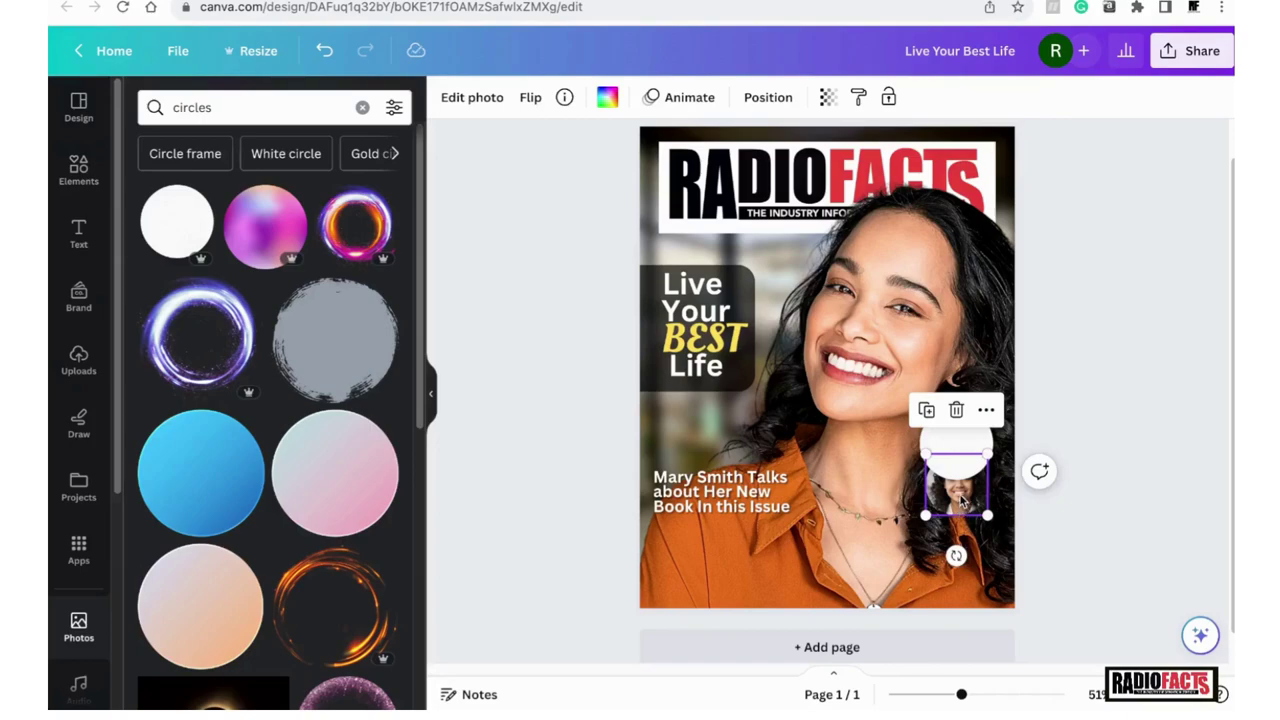
{"action": "right_click", "coordinate": [960, 495]}
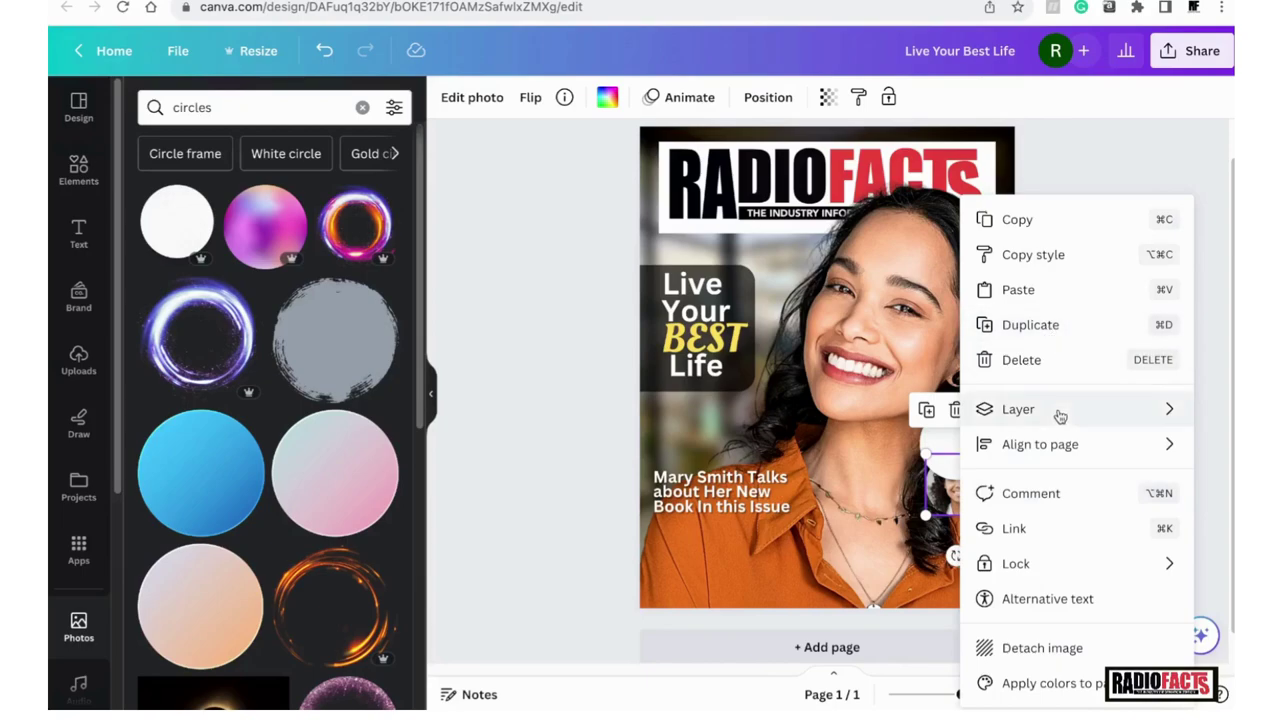
{"action": "mouse_move", "coordinate": [1056, 412]}
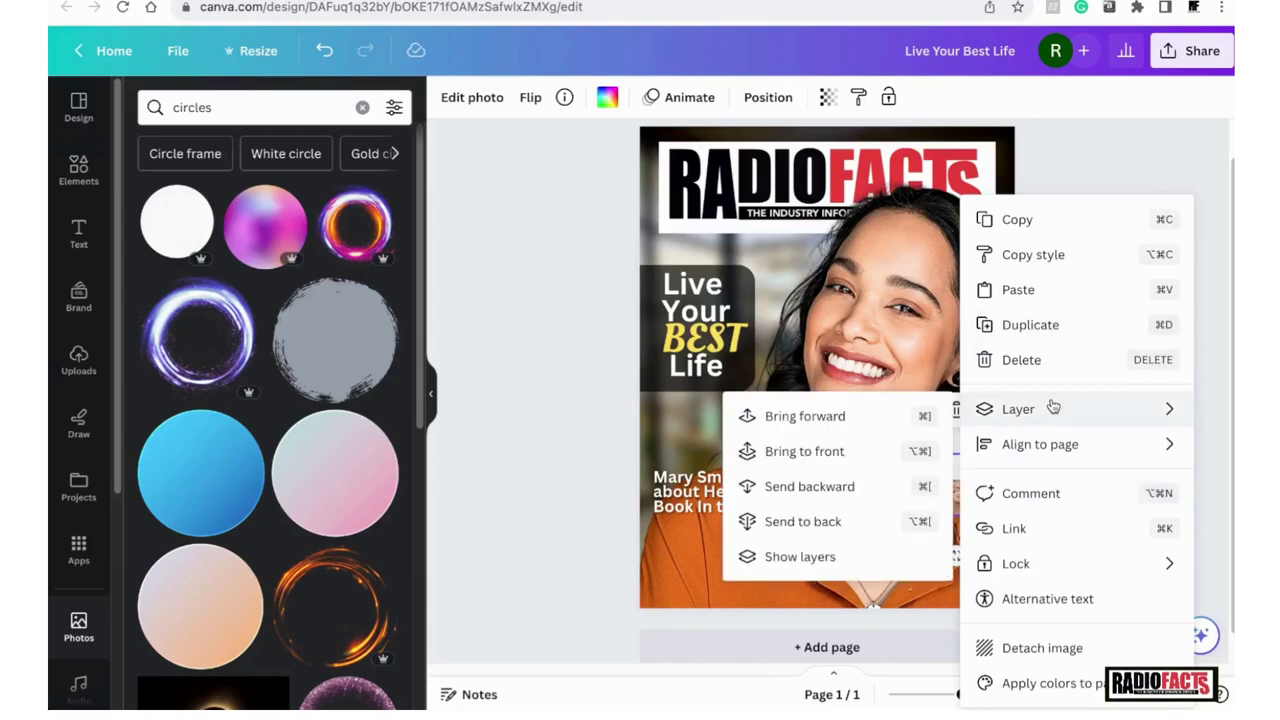
{"action": "left_click", "coordinate": [830, 452]}
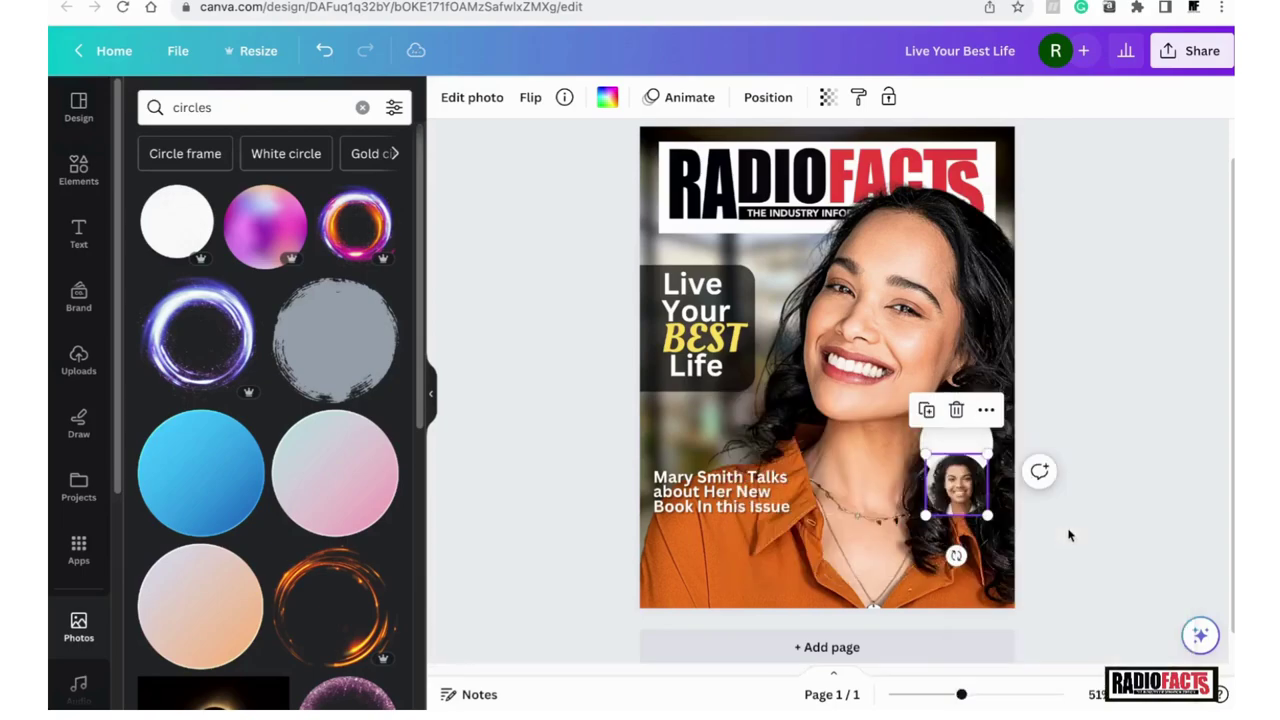
{"action": "left_click", "coordinate": [1104, 556]}
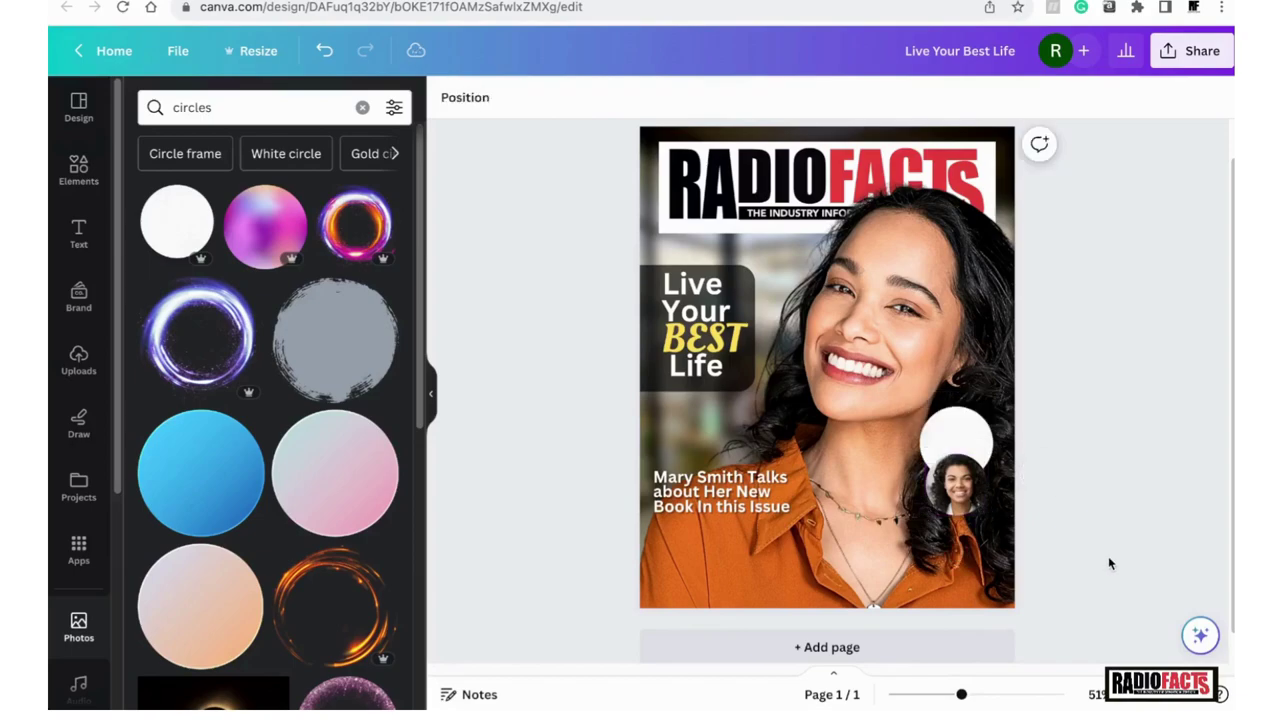
- Move the white circle down behind the inset headshot and shrink it until only a narrow rim surrounds the photo
{"action": "left_click", "coordinate": [963, 424]}
{"action": "left_click_drag", "start_coordinate": [963, 424], "coordinate": [962, 452]}
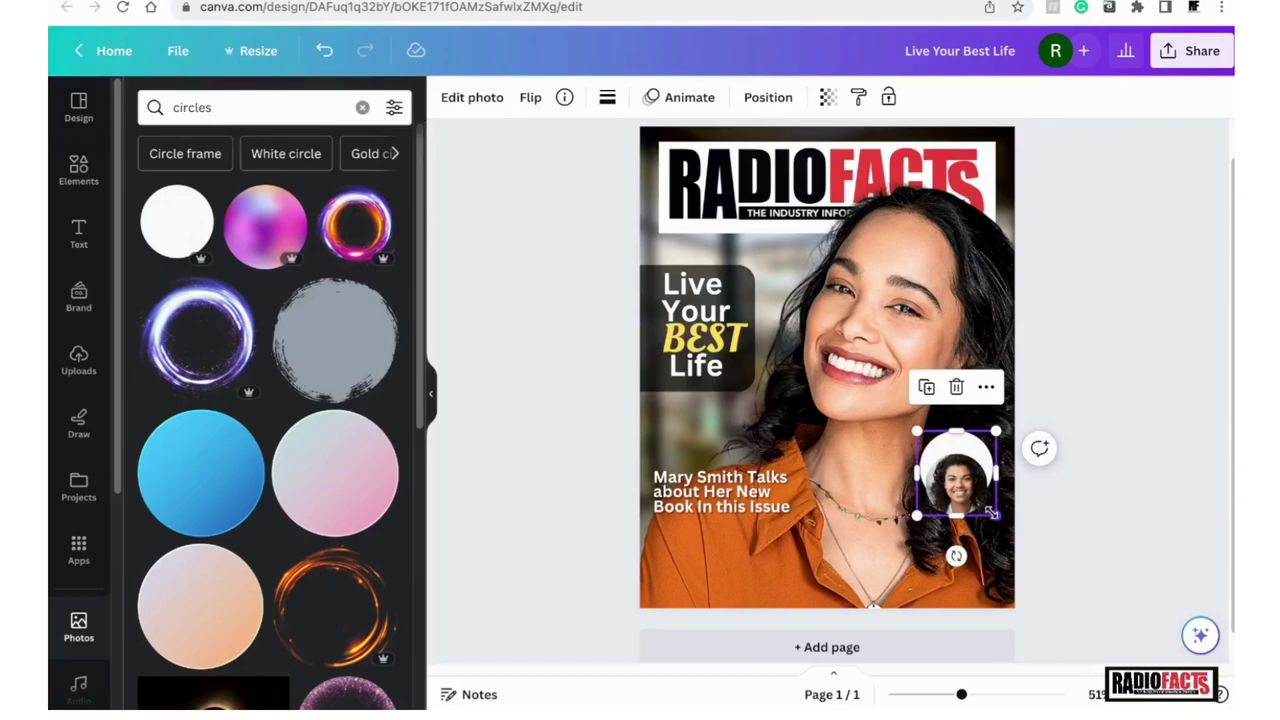
{"action": "left_click_drag", "start_coordinate": [990, 512], "coordinate": [987, 506]}
{"action": "left_click_drag", "start_coordinate": [953, 442], "coordinate": [954, 452]}
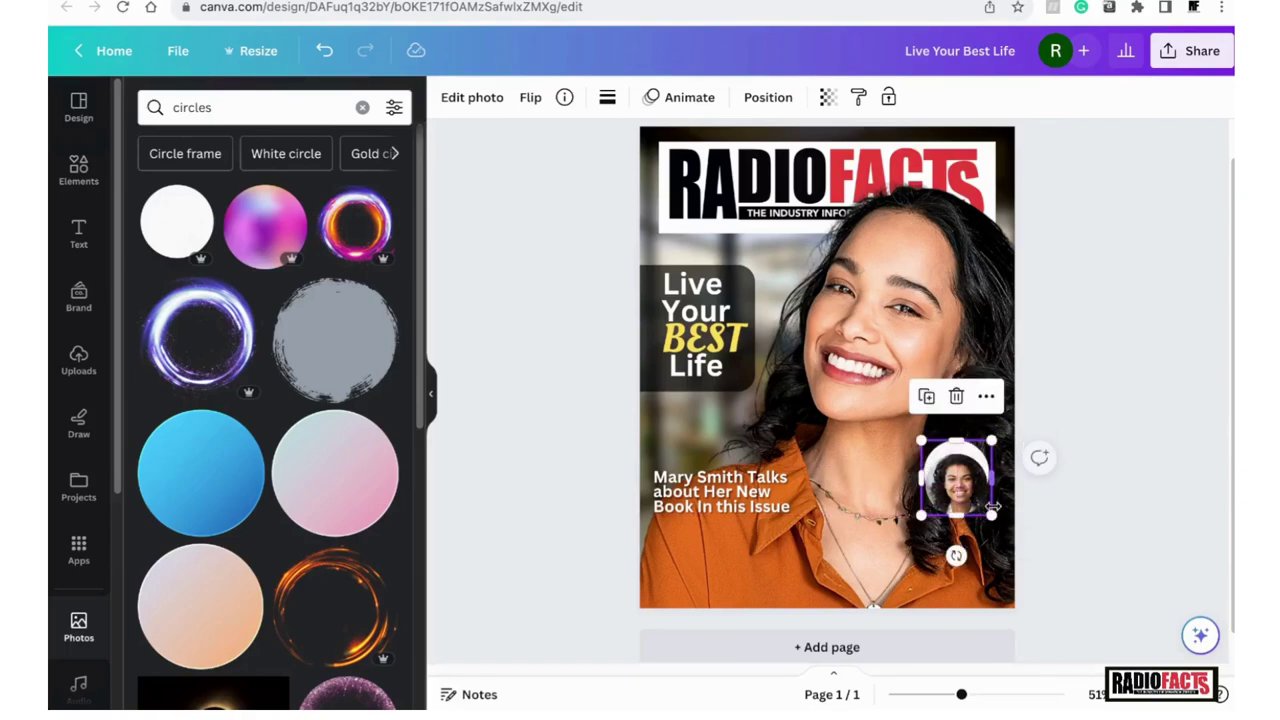
{"action": "left_click_drag", "start_coordinate": [990, 514], "coordinate": [986, 510]}
{"action": "key", "text": "Down"}
{"action": "key", "text": "Down"}
{"action": "key", "text": "Down"}
{"action": "key", "text": "Down"}
{"action": "key", "text": "Down"}
{"action": "key", "text": "Down"}
{"action": "key", "text": "Down"}
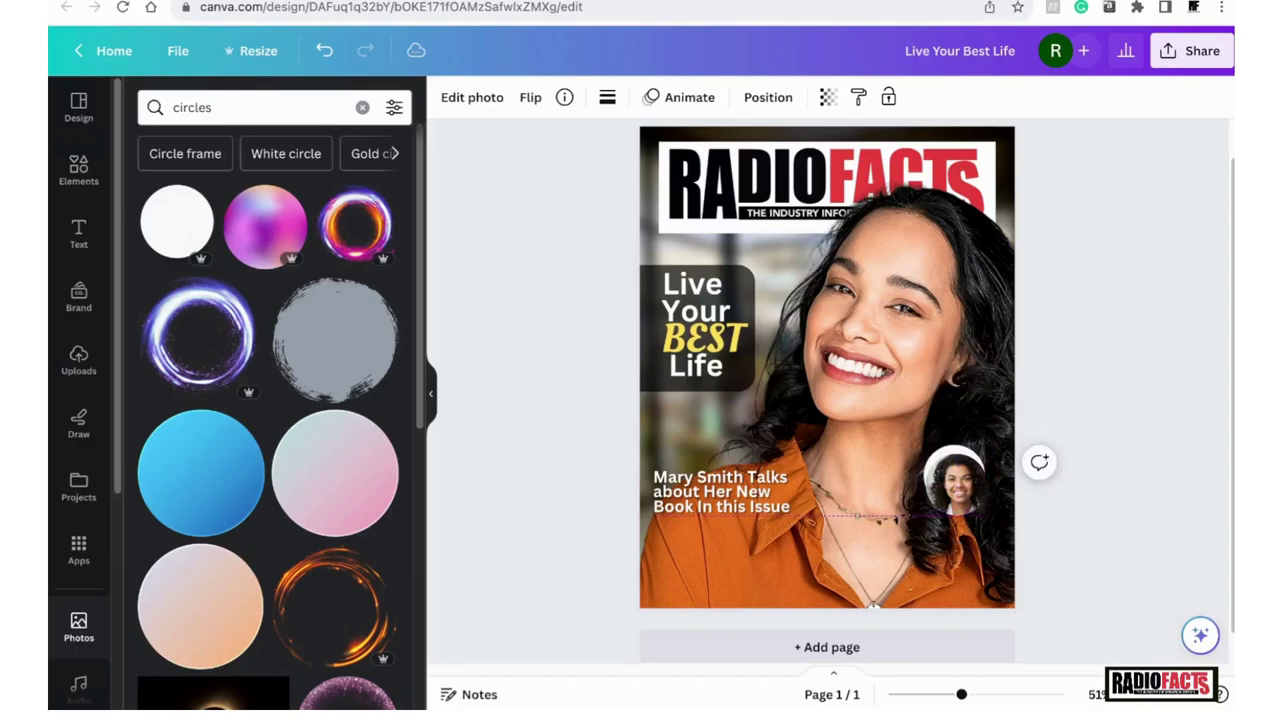
{"action": "key", "text": "Escape"}
{"action": "left_click", "coordinate": [955, 480]}
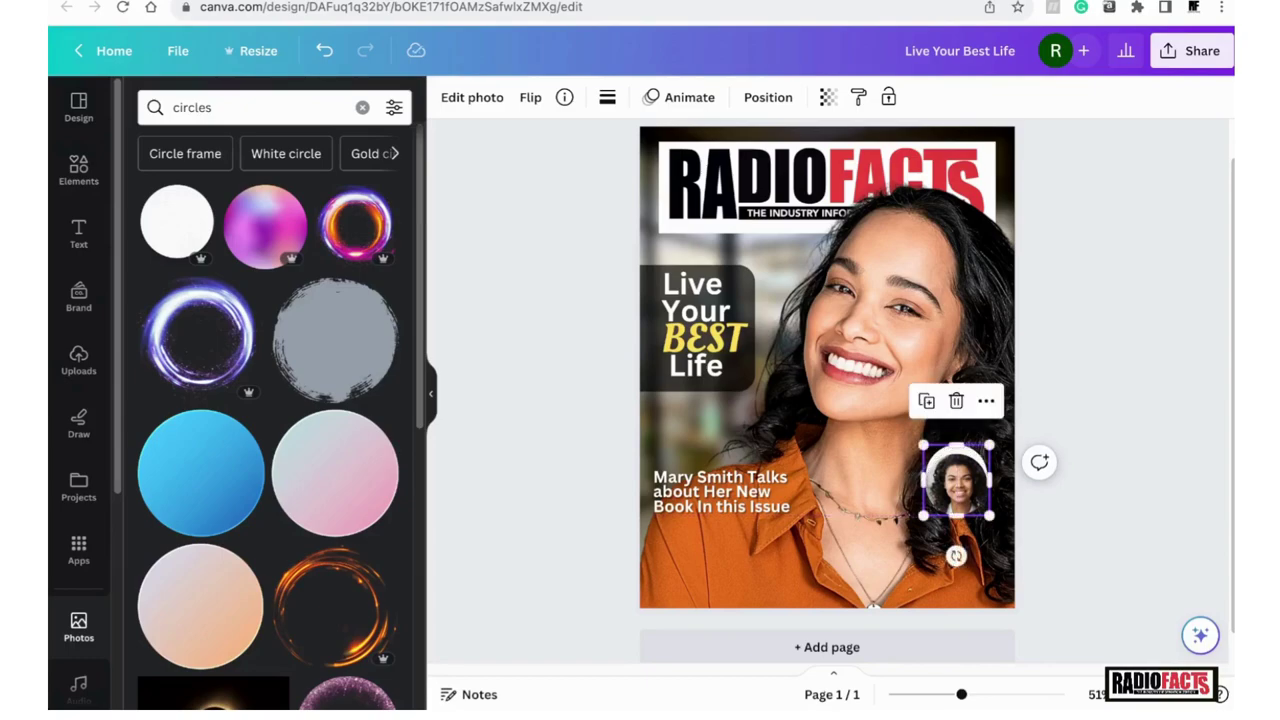
{"action": "left_click", "coordinate": [1133, 578]}
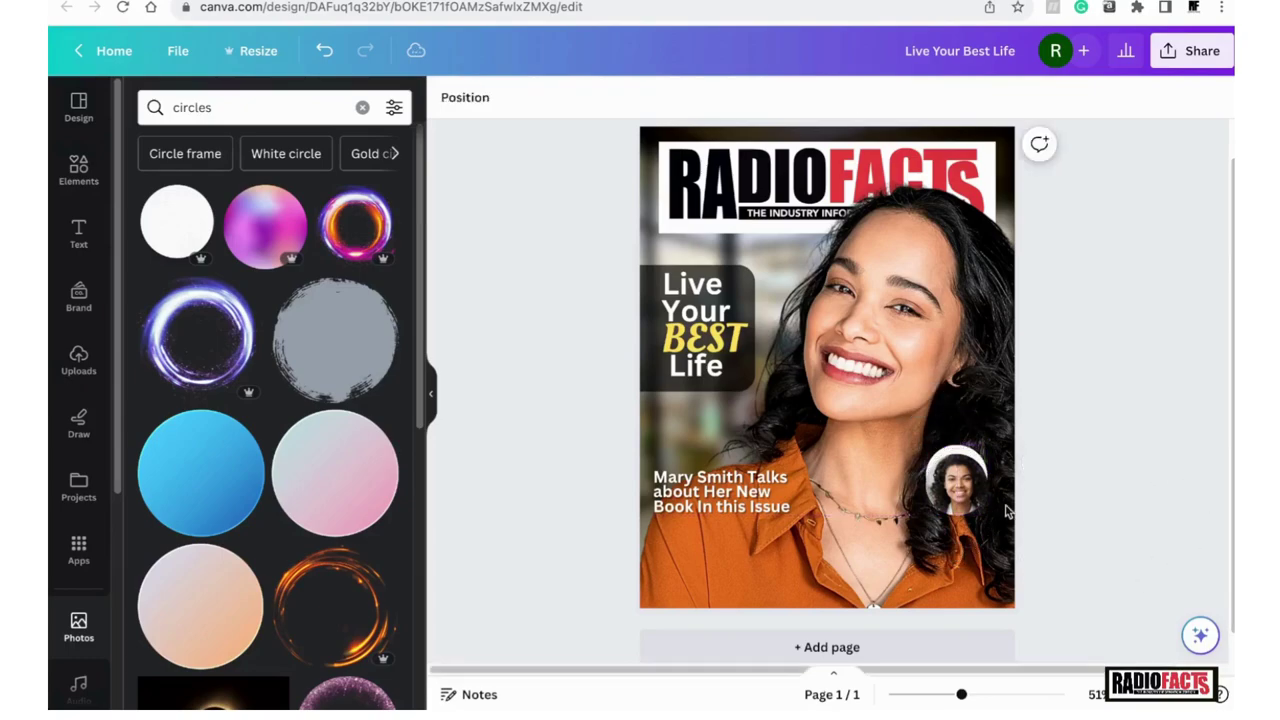
- Delete the white circle behind the inset headshot
{"action": "left_click", "coordinate": [958, 462]}
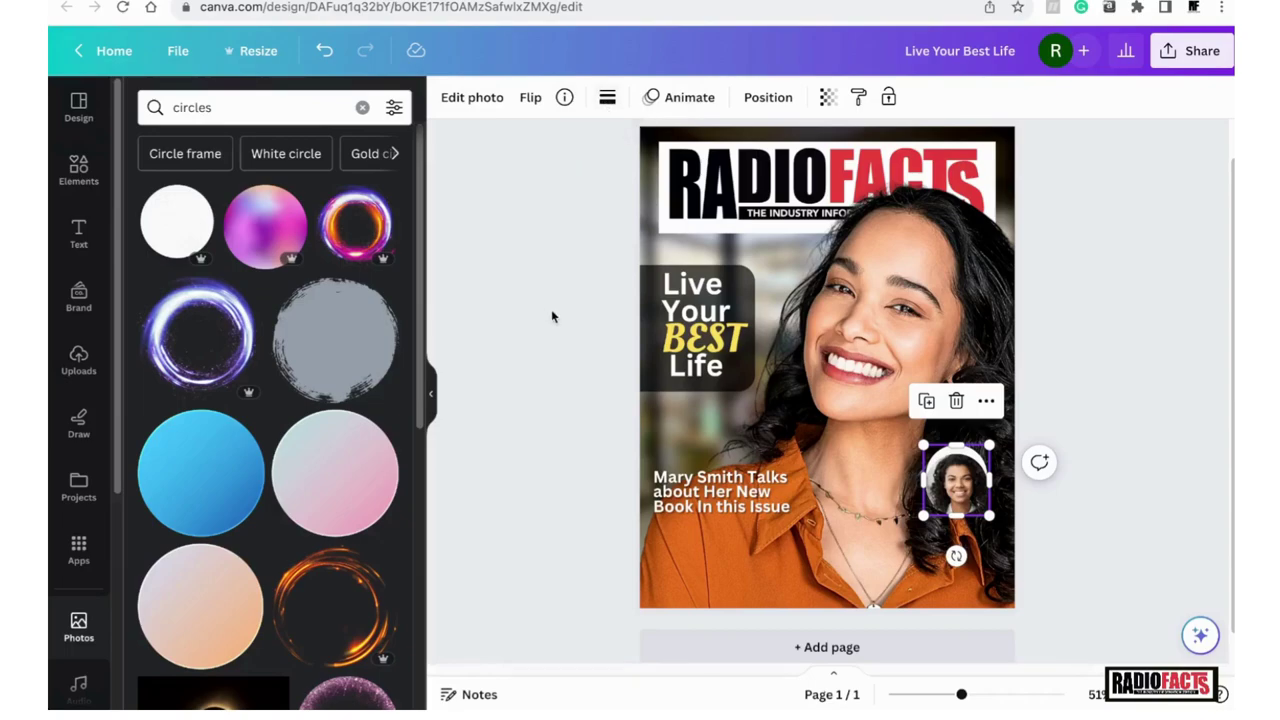
{"action": "left_click", "coordinate": [1025, 485]}
{"action": "left_click", "coordinate": [955, 480]}
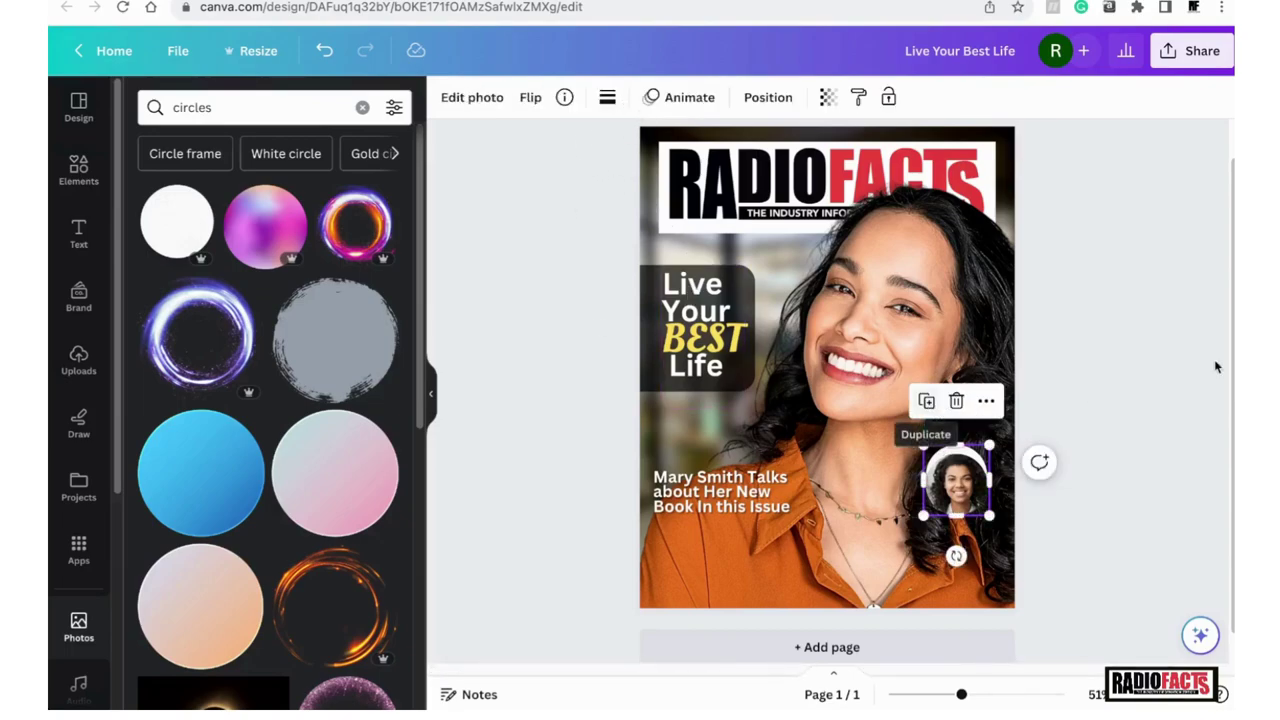
{"action": "left_click", "coordinate": [1168, 378]}
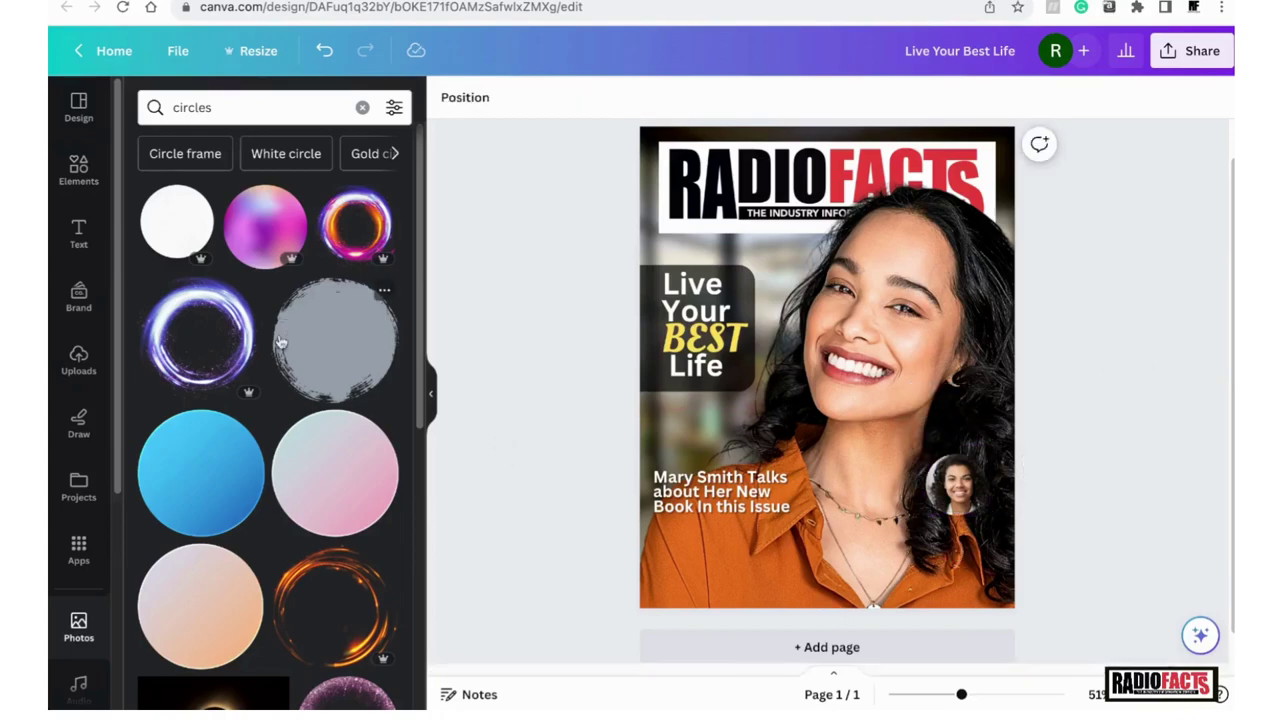
- Search the photo library for "Circle frame" and browse the results for a suitable border
{"action": "left_click", "coordinate": [256, 108]}
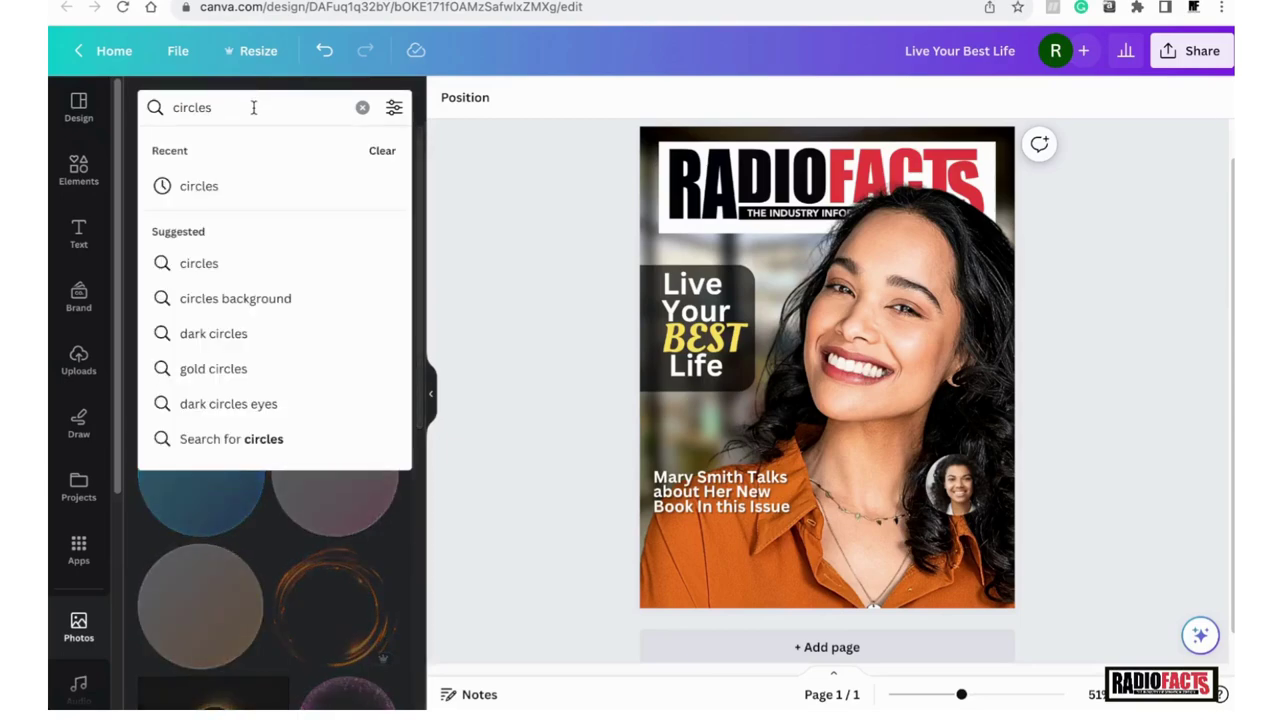
{"action": "left_click", "coordinate": [466, 240]}
{"action": "left_click", "coordinate": [178, 153]}
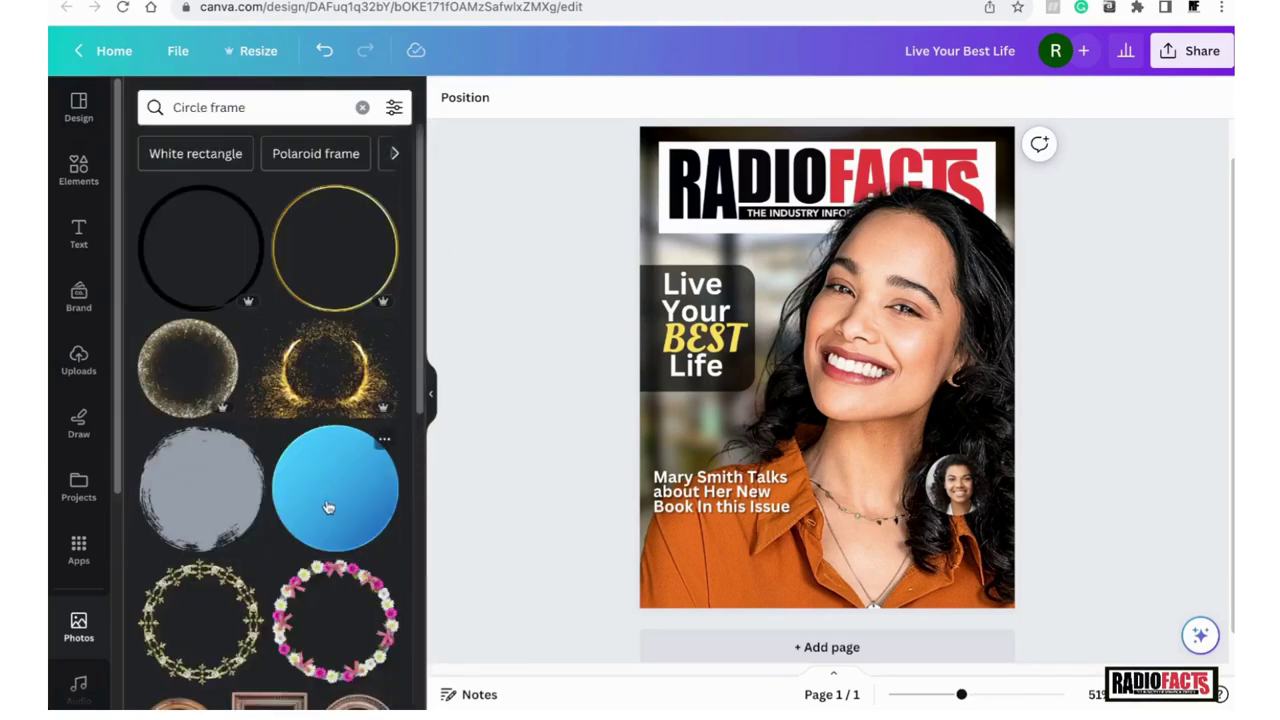
{"action": "scroll", "coordinate": [330, 495], "scroll_direction": "down", "scroll_amount": 5}
{"action": "scroll", "coordinate": [325, 505], "scroll_direction": "up", "scroll_amount": 5}
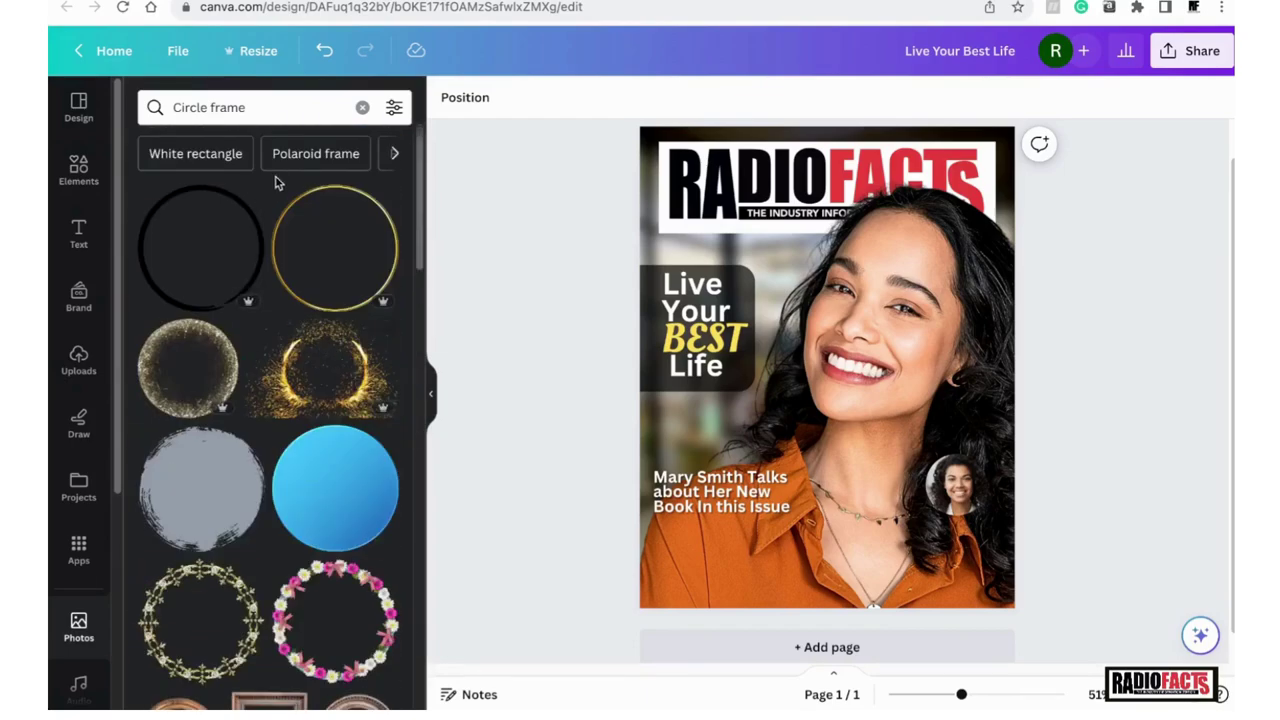
- Search the photo library for "circle" and look through the results for a usable round shape
{"action": "left_click", "coordinate": [259, 105]}
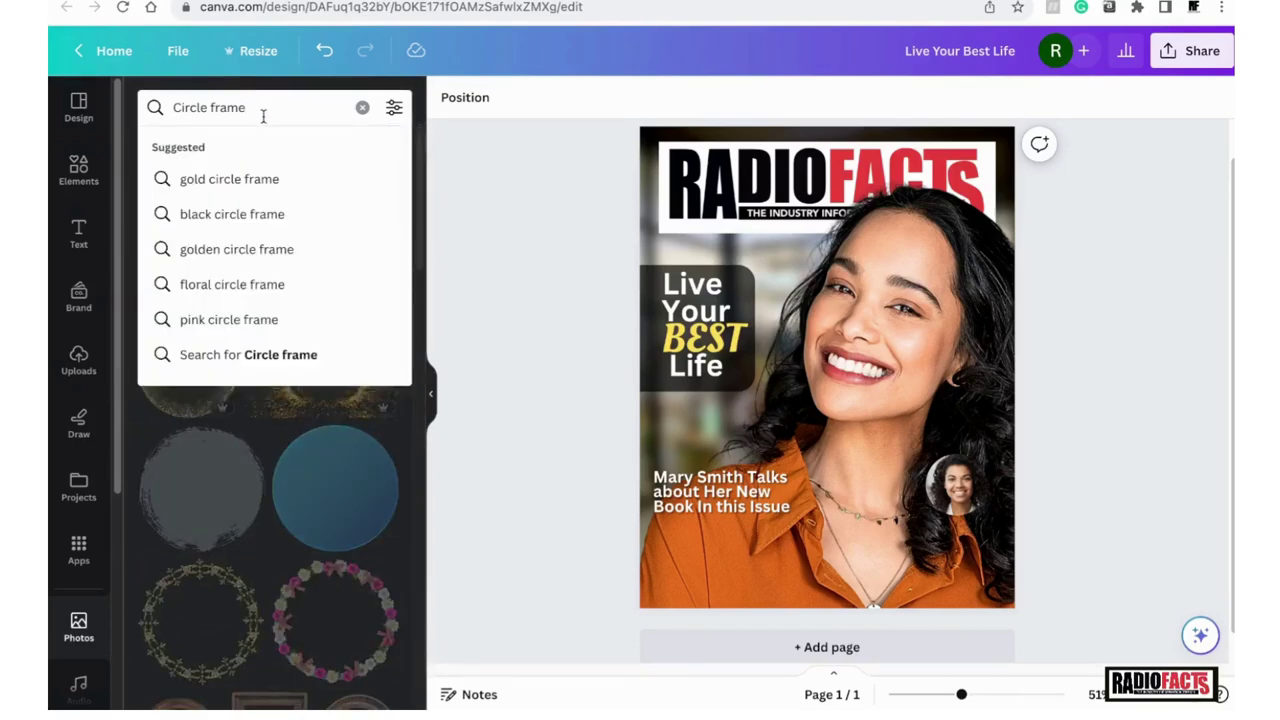
{"action": "key", "text": "BackSpace"}
{"action": "key", "text": "BackSpace"}
{"action": "key", "text": "BackSpace"}
{"action": "key", "text": "BackSpace"}
{"action": "key", "text": "BackSpace"}
{"action": "key", "text": "BackSpace"}
{"action": "key", "text": "BackSpace"}
{"action": "key", "text": "BackSpace"}
{"action": "key", "text": "BackSpace"}
{"action": "key", "text": "BackSpace"}
{"action": "key", "text": "BackSpace"}
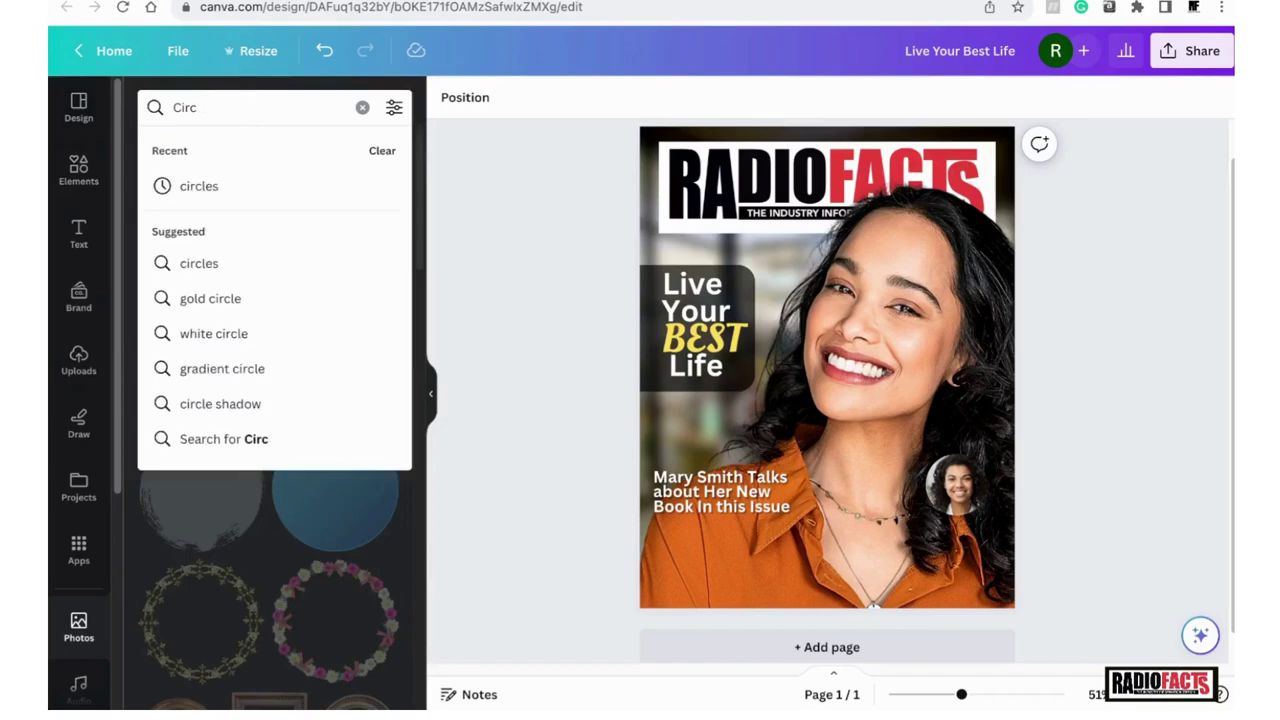
{"action": "type", "text": "circle"}
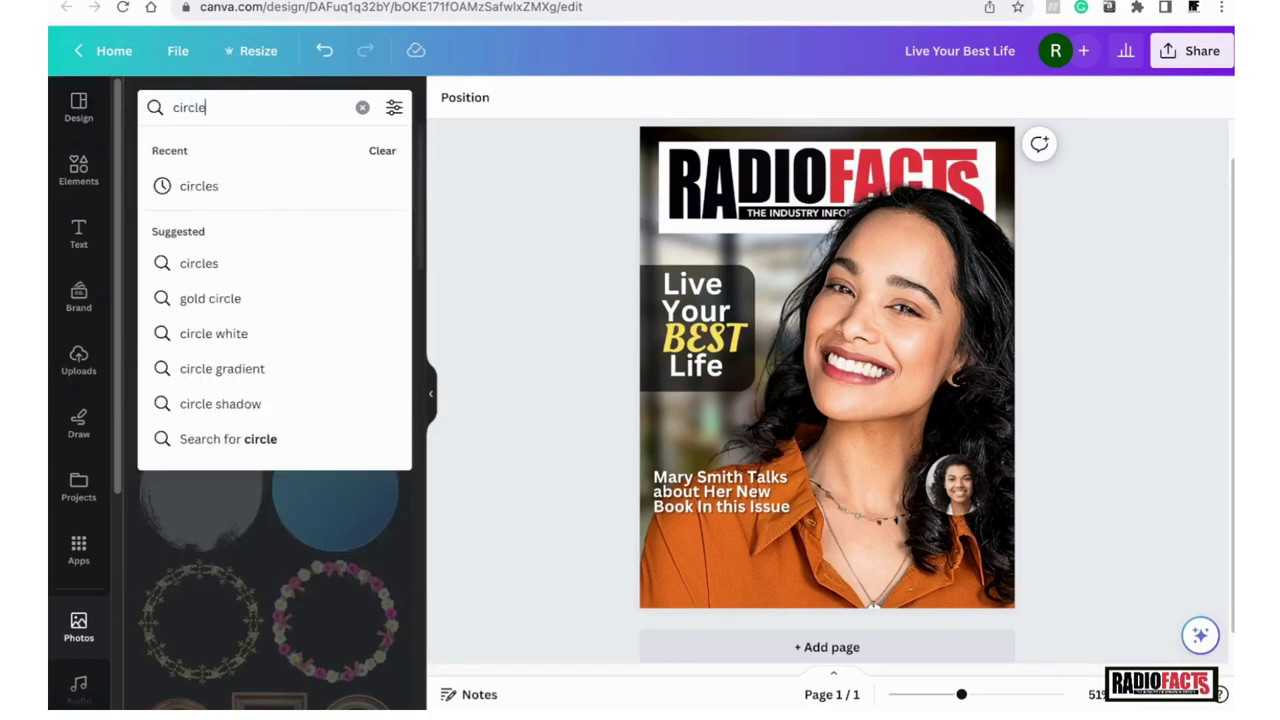
{"action": "key", "text": "Return"}
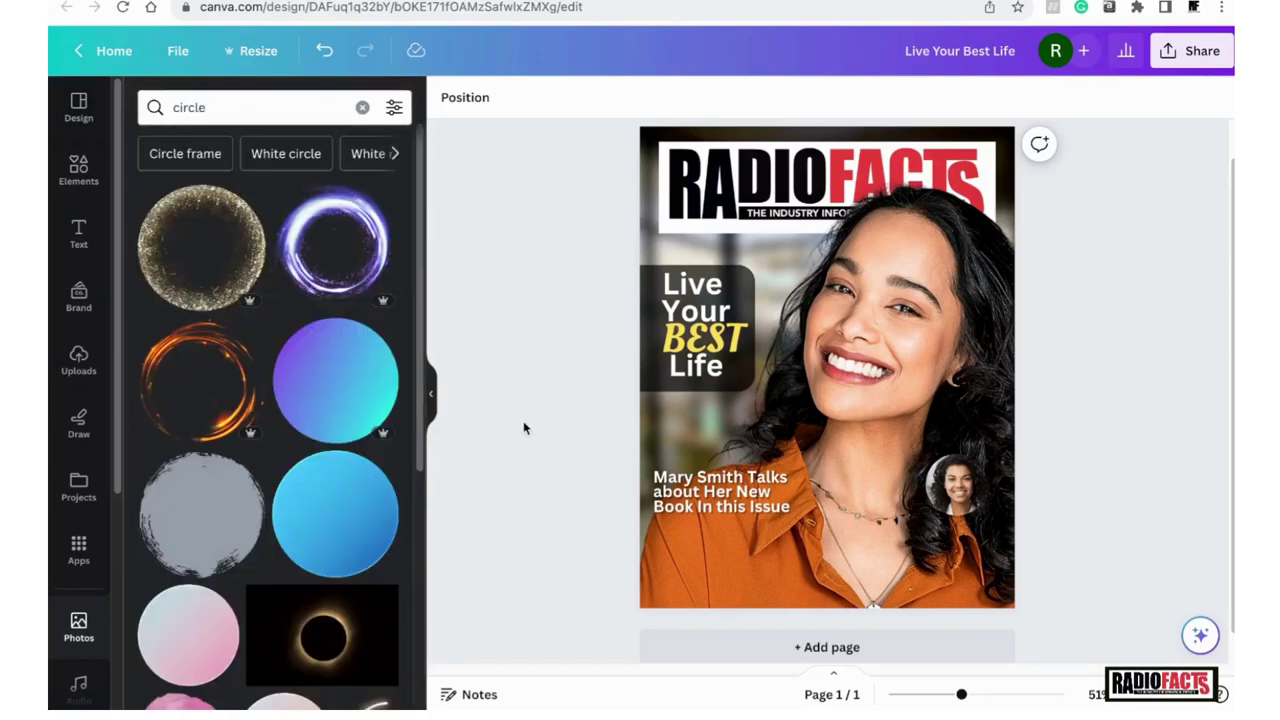
{"action": "scroll", "coordinate": [330, 447], "scroll_direction": "down", "scroll_amount": 10}
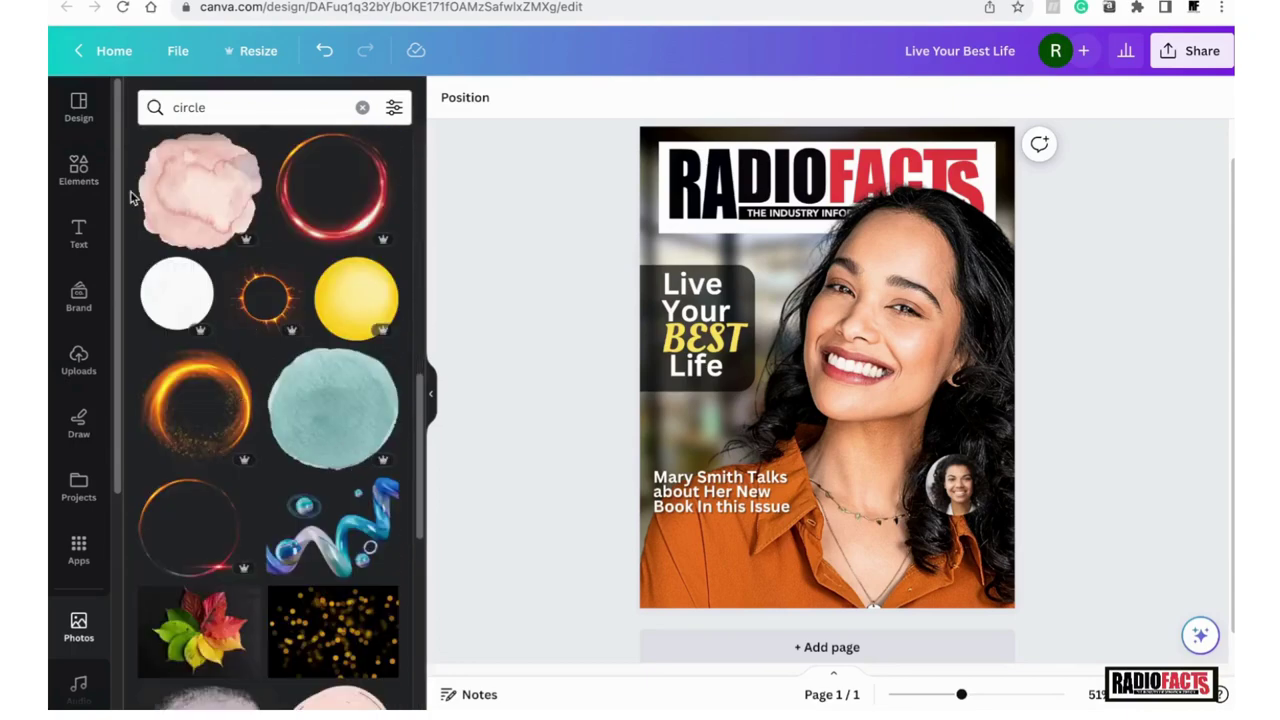
- Search the elements library for "circle", add the solid white circle graphic and move it over the inset headshot's upper edge
{"action": "left_click", "coordinate": [80, 166]}
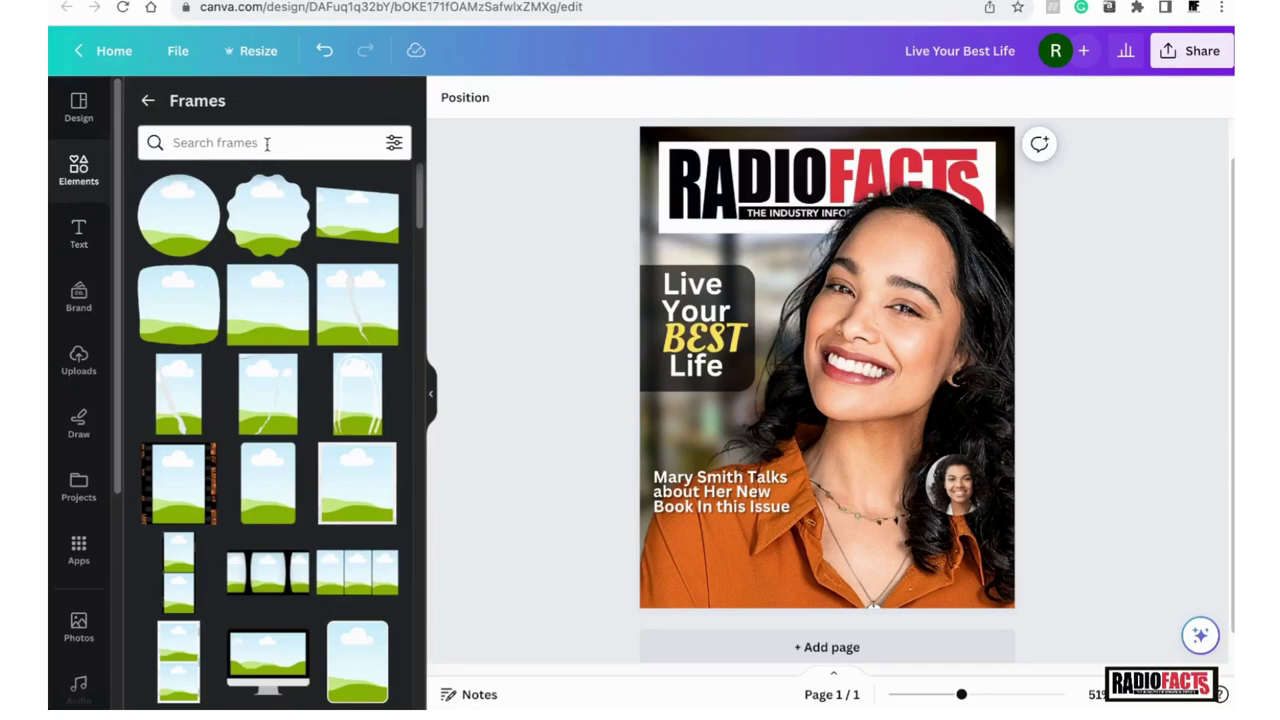
{"action": "left_click", "coordinate": [148, 101]}
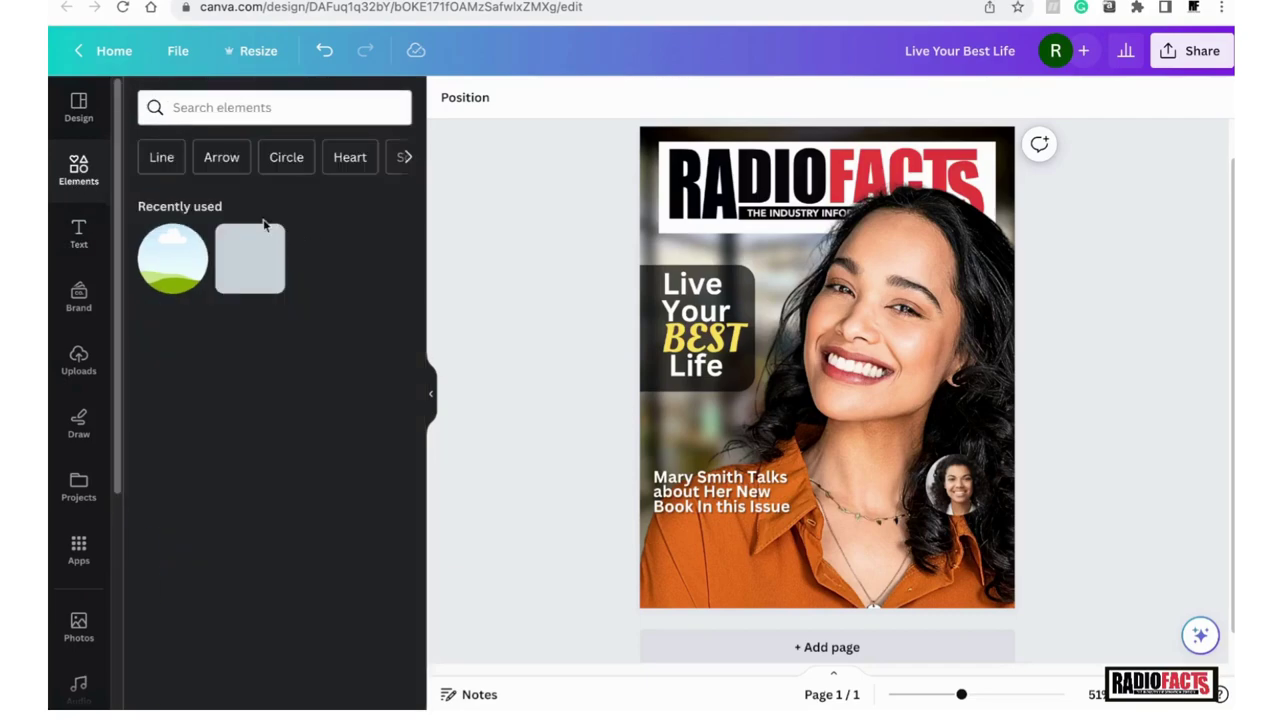
{"action": "left_click", "coordinate": [213, 109]}
{"action": "type", "text": "circle"}
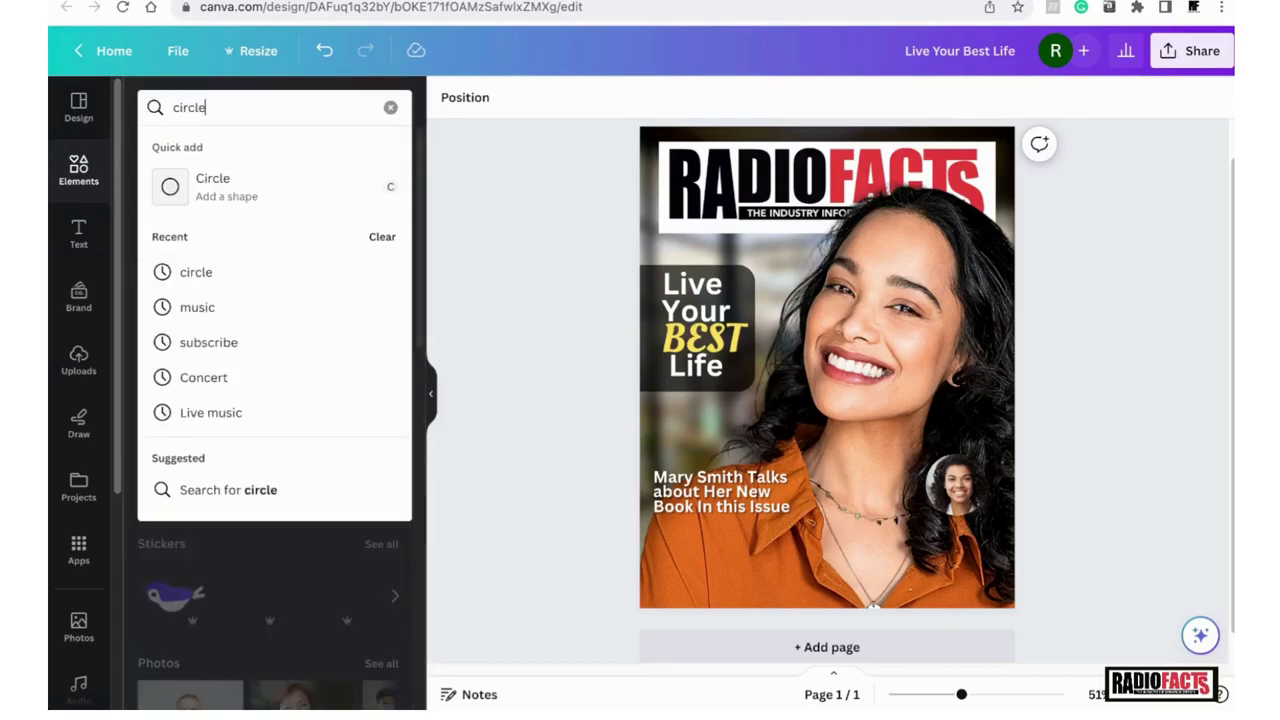
{"action": "key", "text": "Return"}
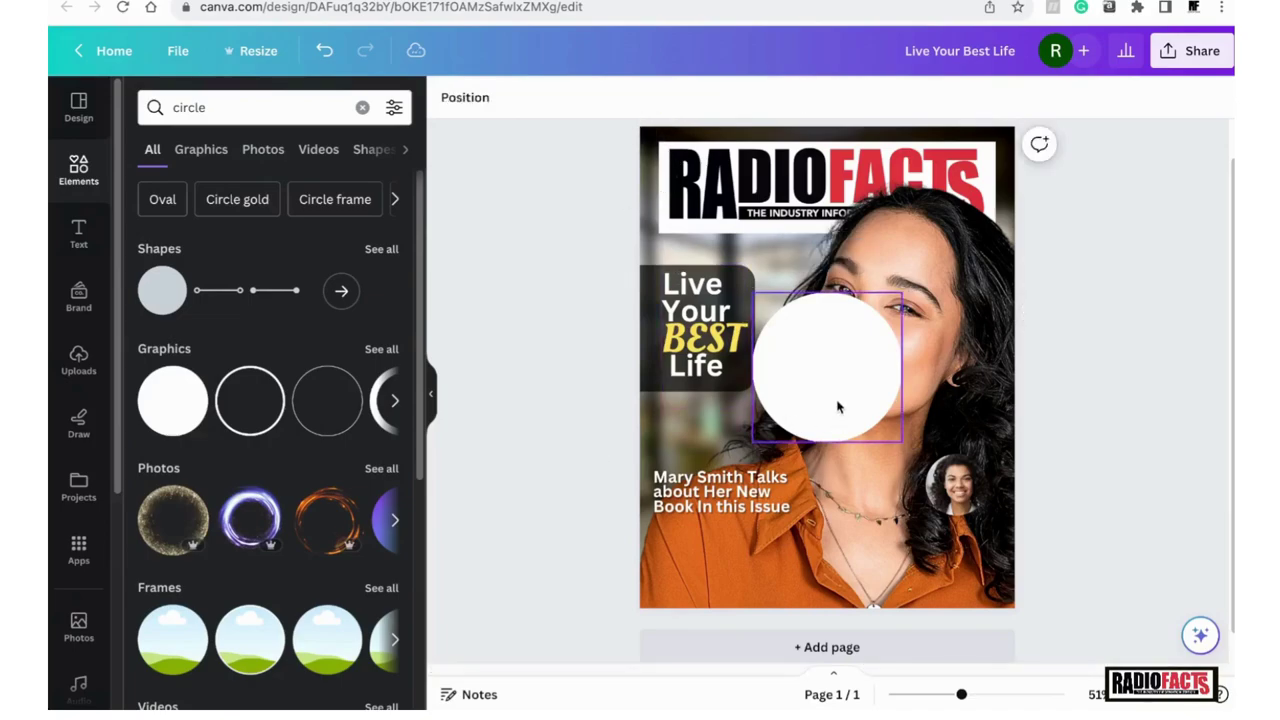
{"action": "left_click_drag", "start_coordinate": [860, 403], "coordinate": [960, 427]}
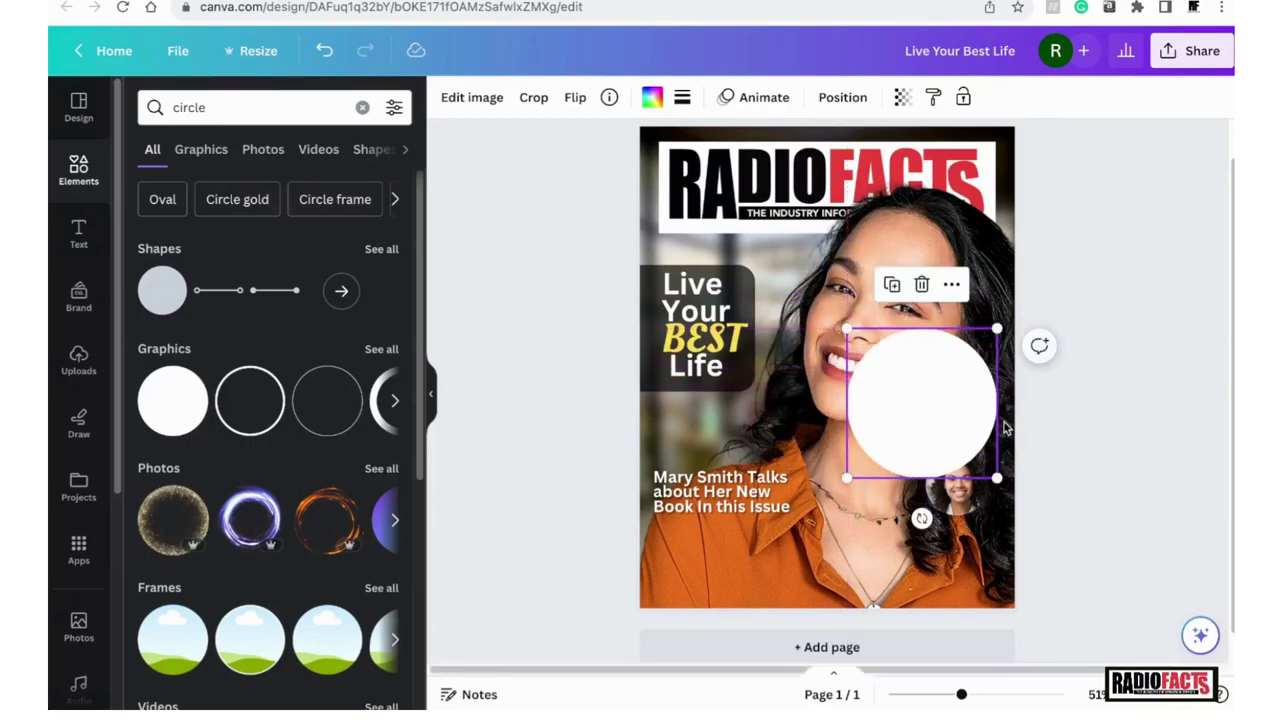
- Bring the circular inset headshot in front of the new white circle
{"action": "left_click", "coordinate": [962, 510]}
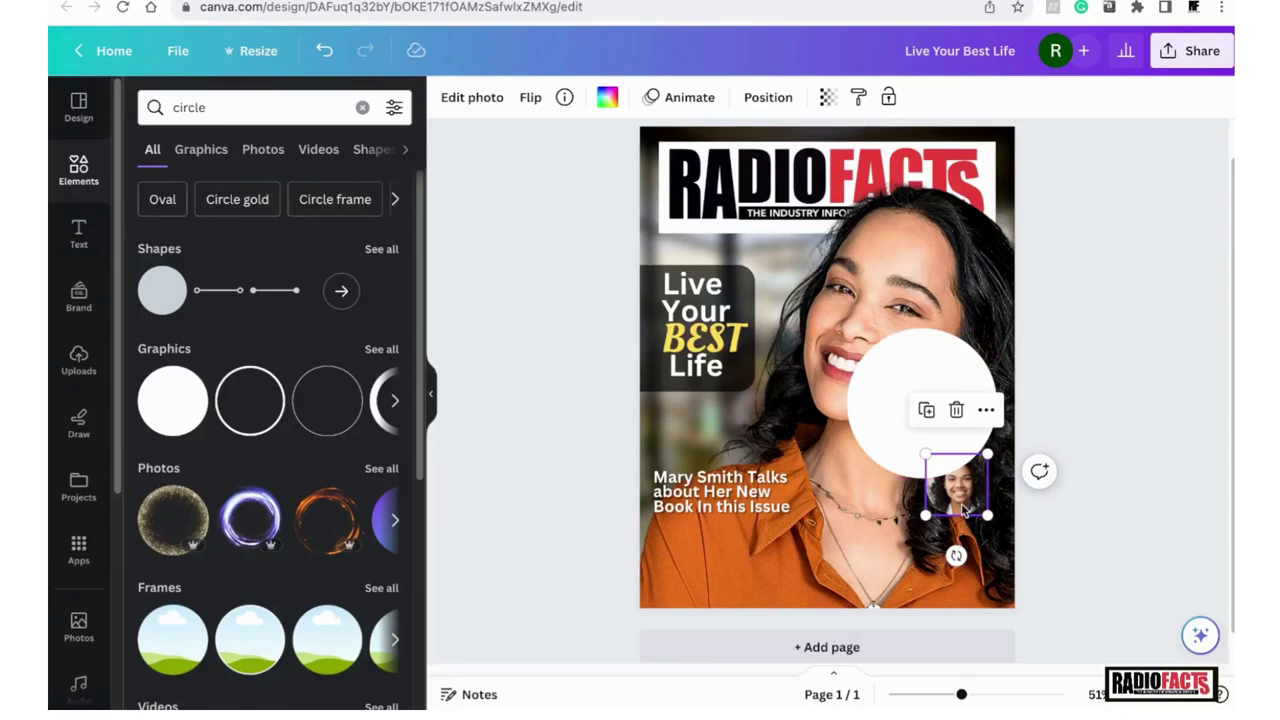
{"action": "right_click", "coordinate": [962, 510]}
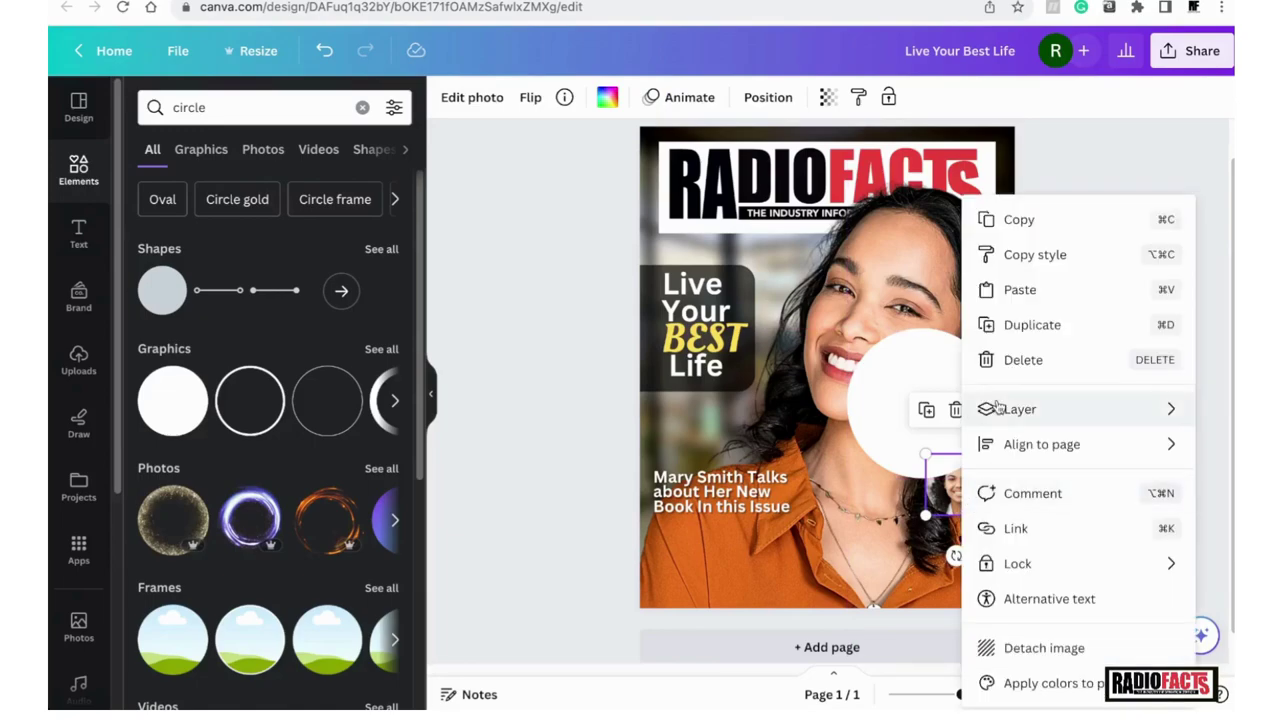
- Bring the small round portrait to the front and shrink the white circle behind it to about the portrait's size
{"action": "mouse_move", "coordinate": [998, 408]}
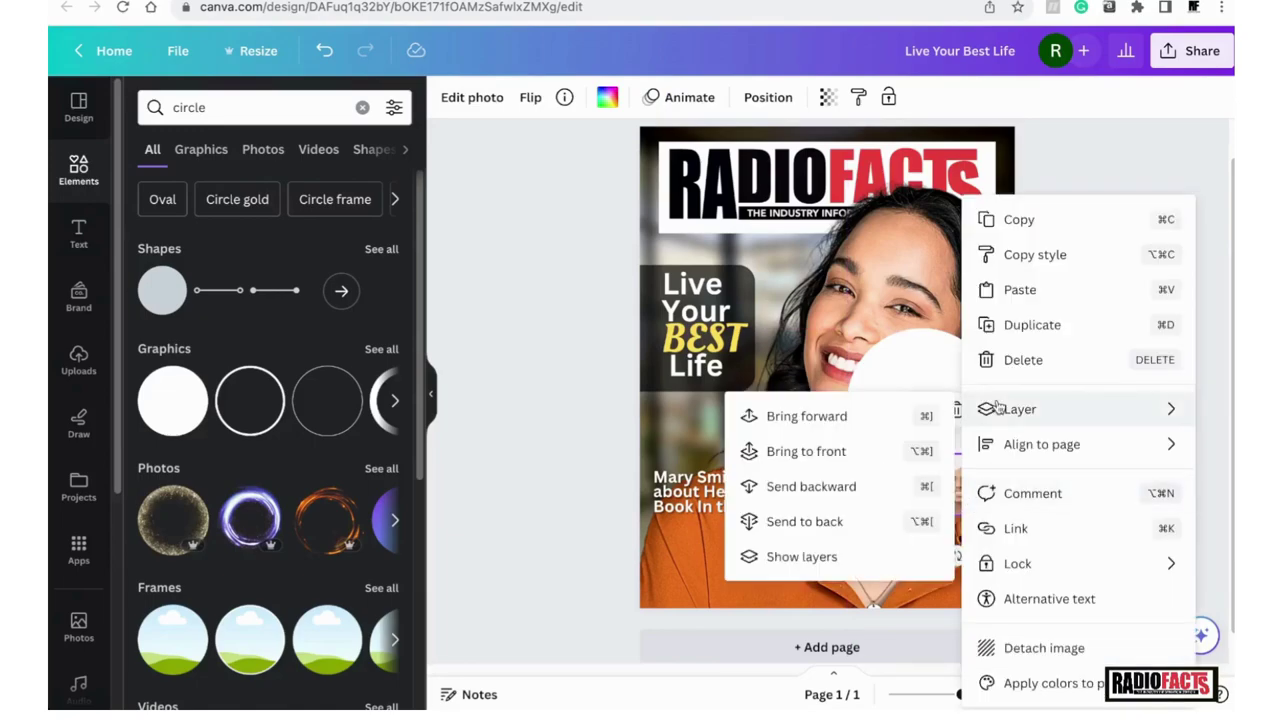
{"action": "left_click", "coordinate": [838, 451]}
{"action": "left_click", "coordinate": [913, 364]}
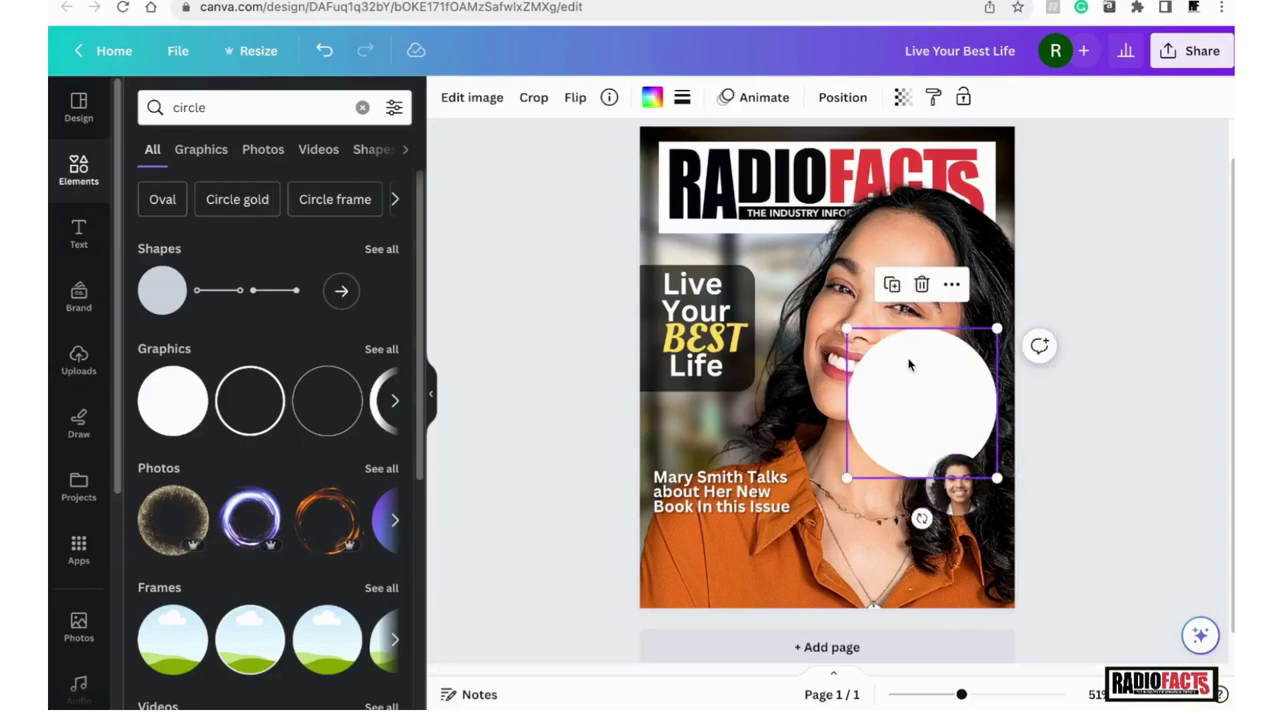
{"action": "left_click_drag", "start_coordinate": [909, 360], "coordinate": [943, 391]}
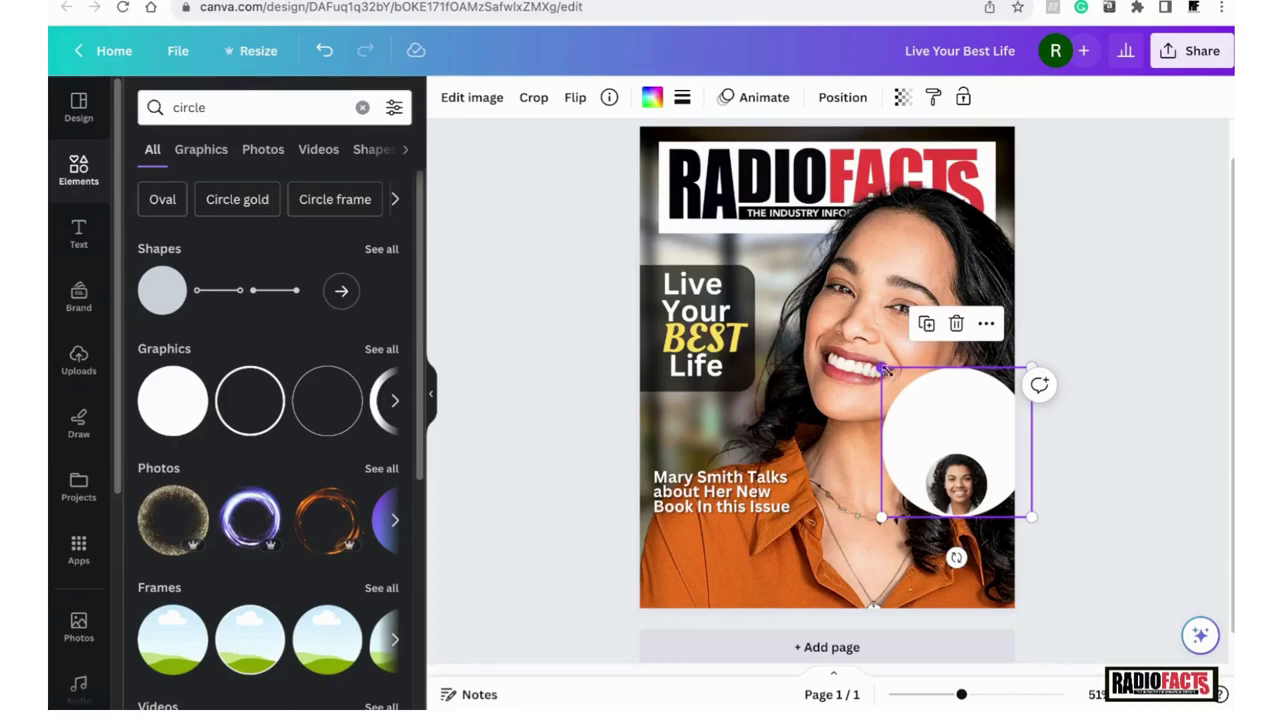
{"action": "left_click_drag", "start_coordinate": [882, 369], "coordinate": [979, 457]}
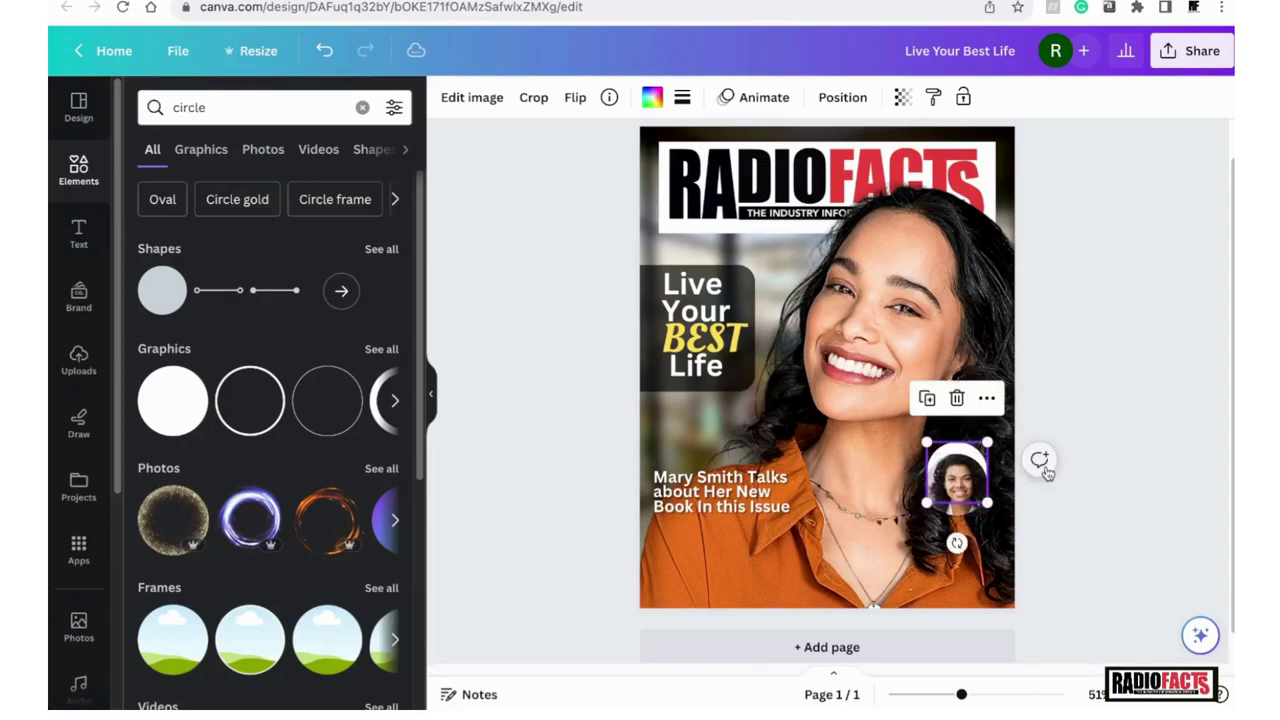
{"action": "left_click", "coordinate": [1070, 518]}
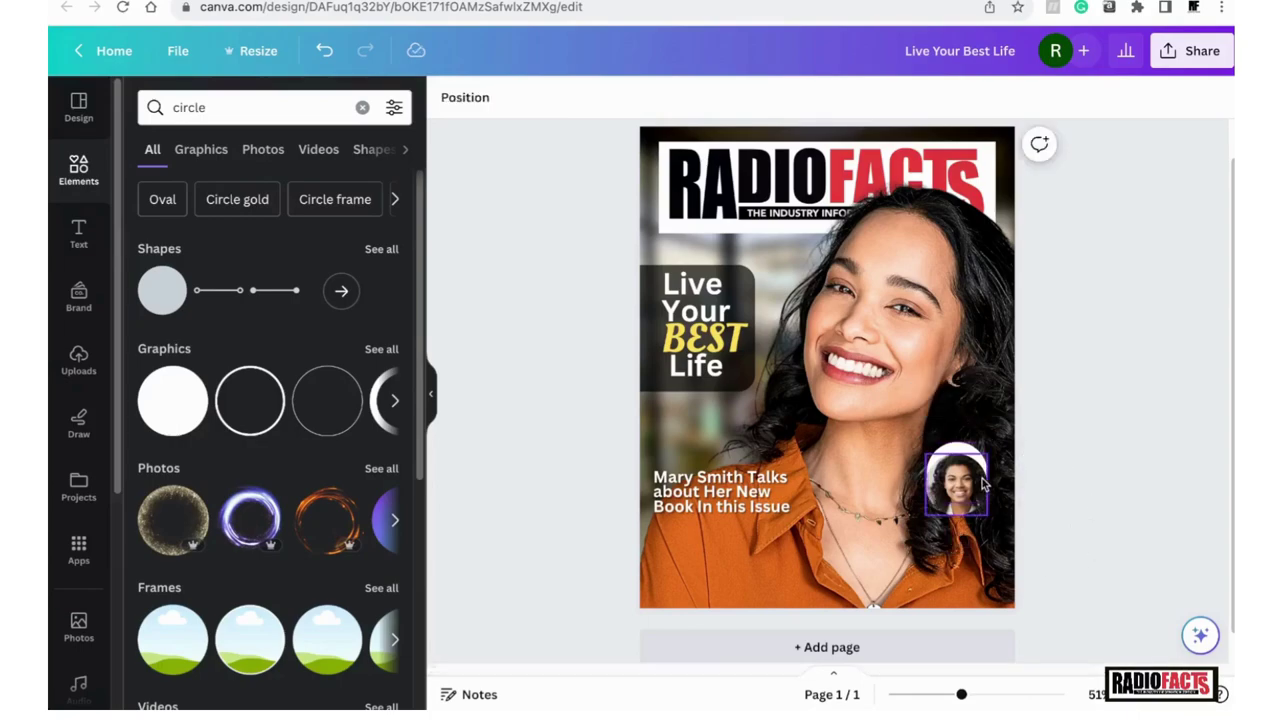
- Nudge the white circle slightly downward behind the round portrait
{"action": "left_click", "coordinate": [960, 452]}
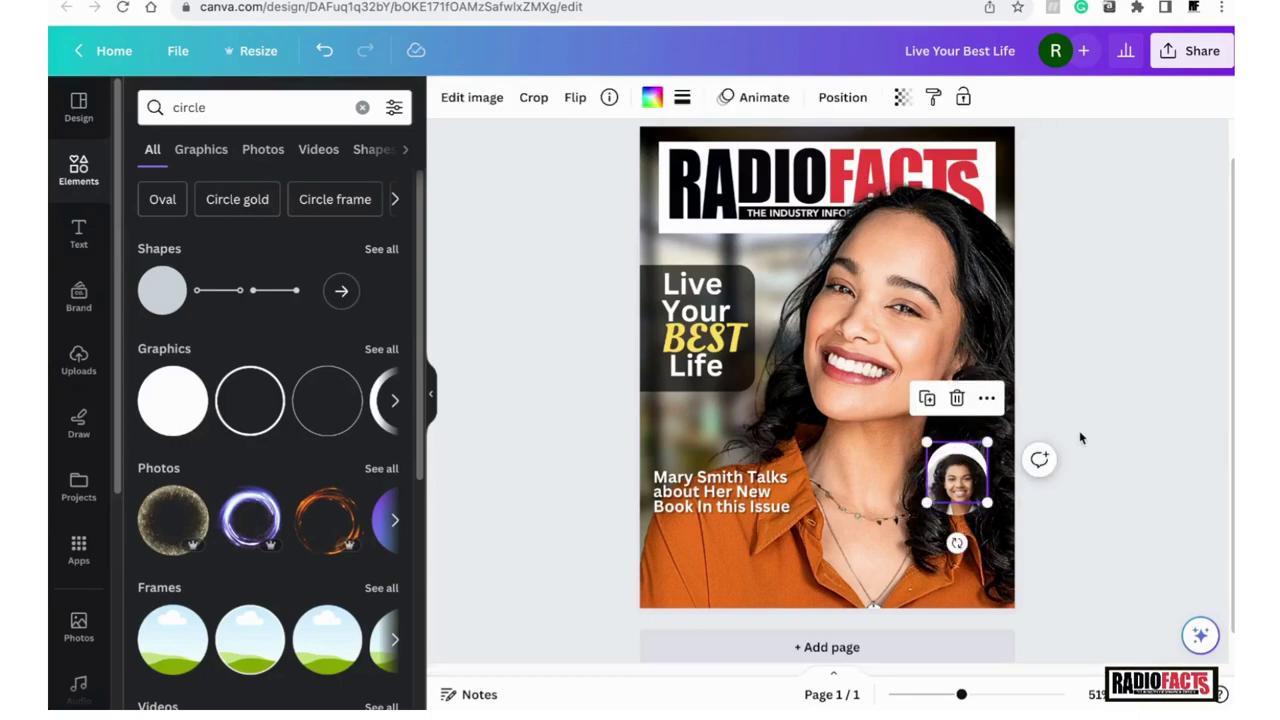
{"action": "key", "text": "Down"}
{"action": "key", "text": "Down"}
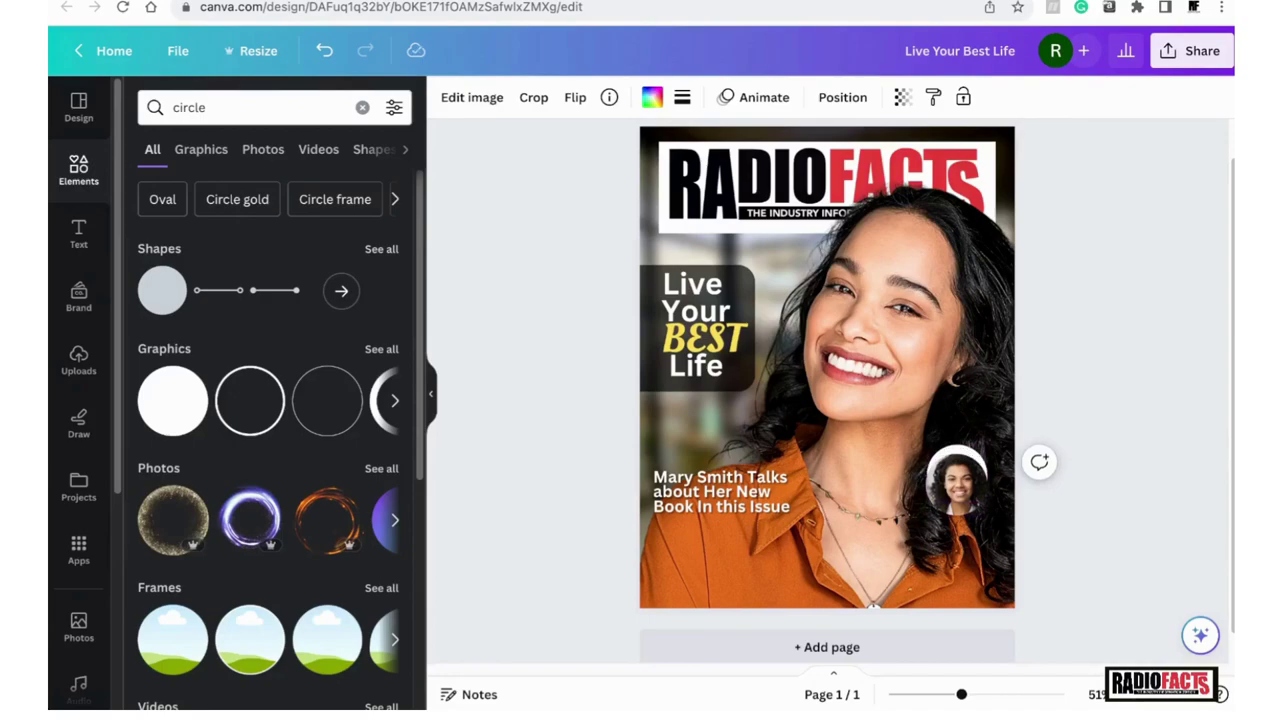
- Recolour the circle behind the portrait with the yellow already used in the document
{"action": "left_click", "coordinate": [651, 95]}
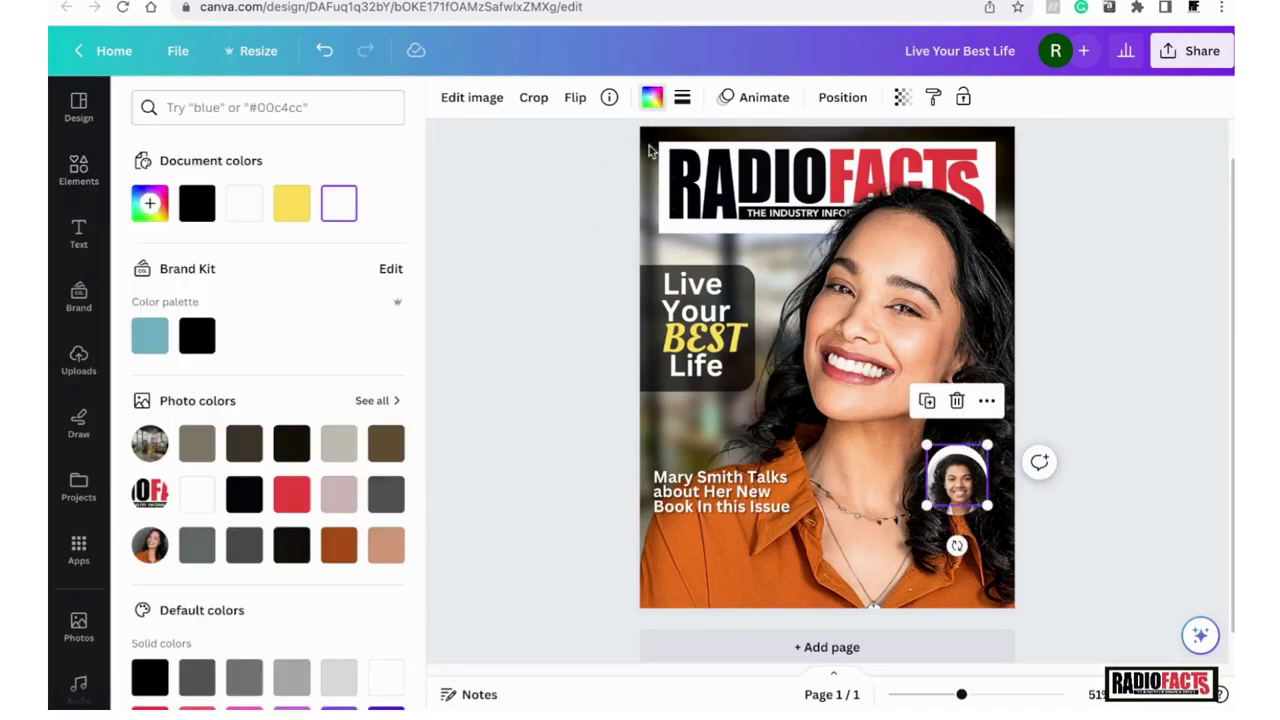
{"action": "left_click", "coordinate": [292, 210]}
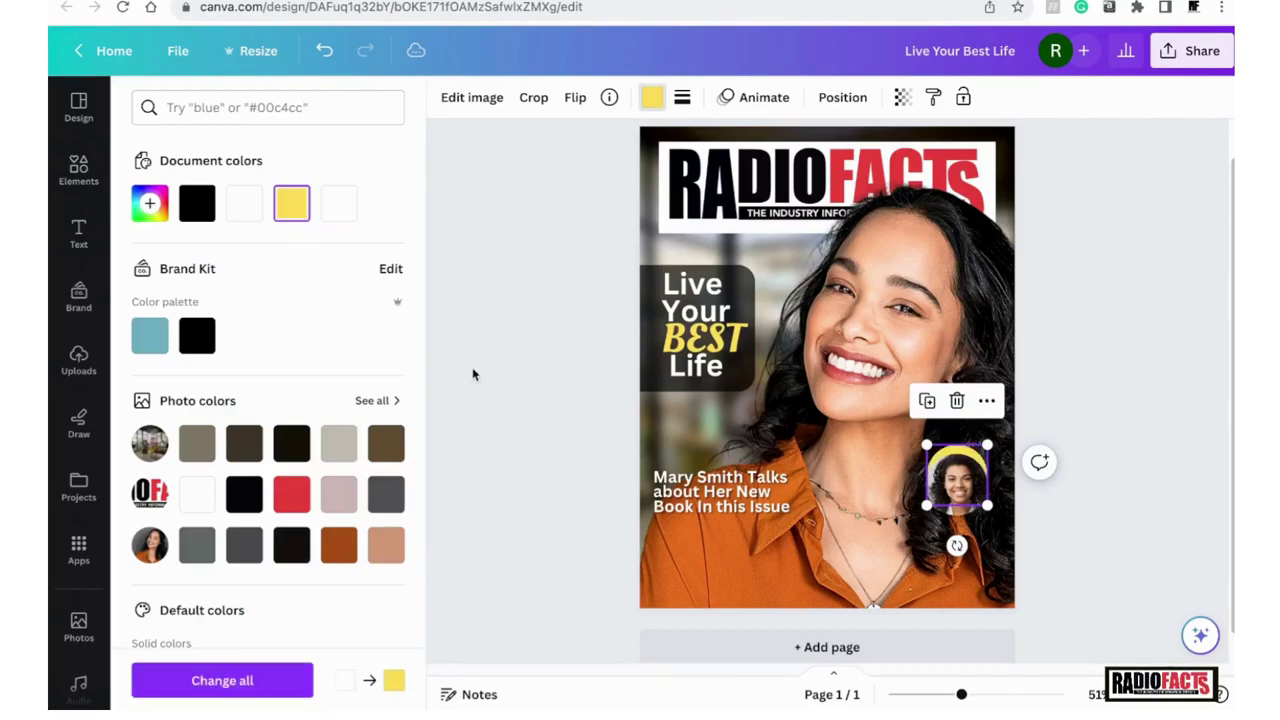
{"action": "left_click", "coordinate": [511, 432]}
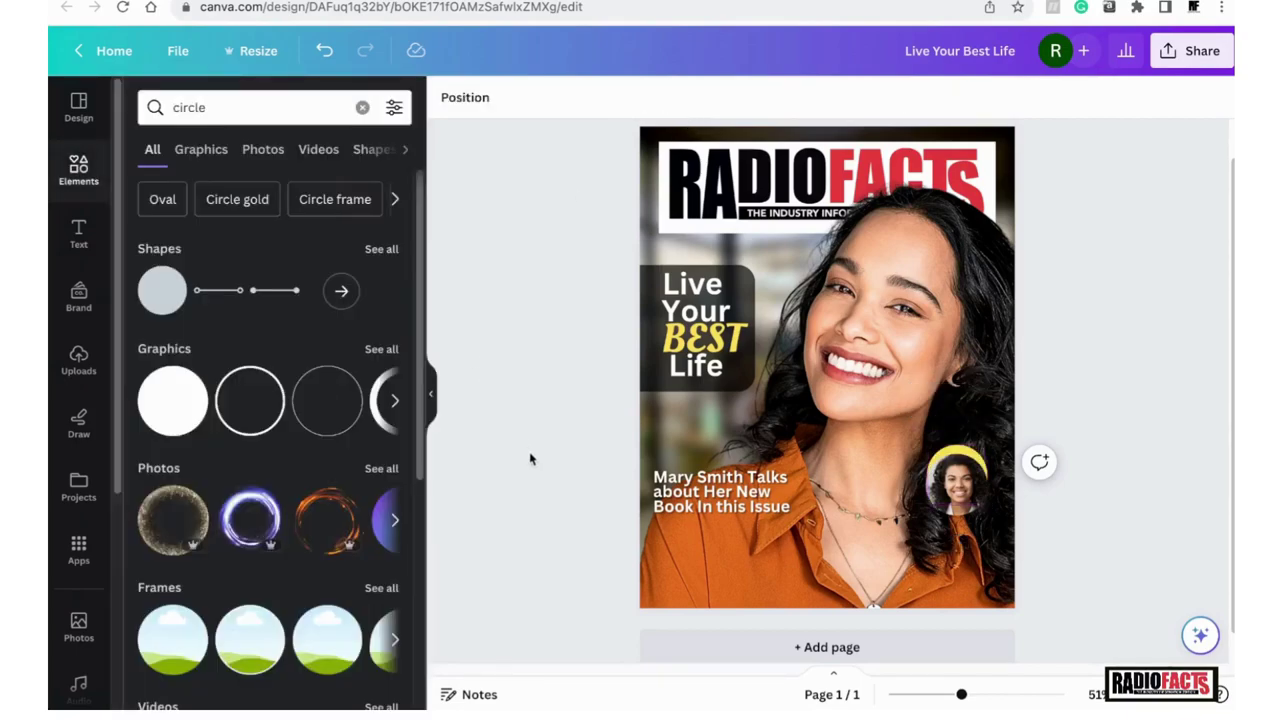
- Offset the yellow circle slightly to the right and down so it forms a crescent along the portrait's upper-right edge
{"action": "left_click", "coordinate": [964, 455]}
{"action": "key", "text": "Escape"}
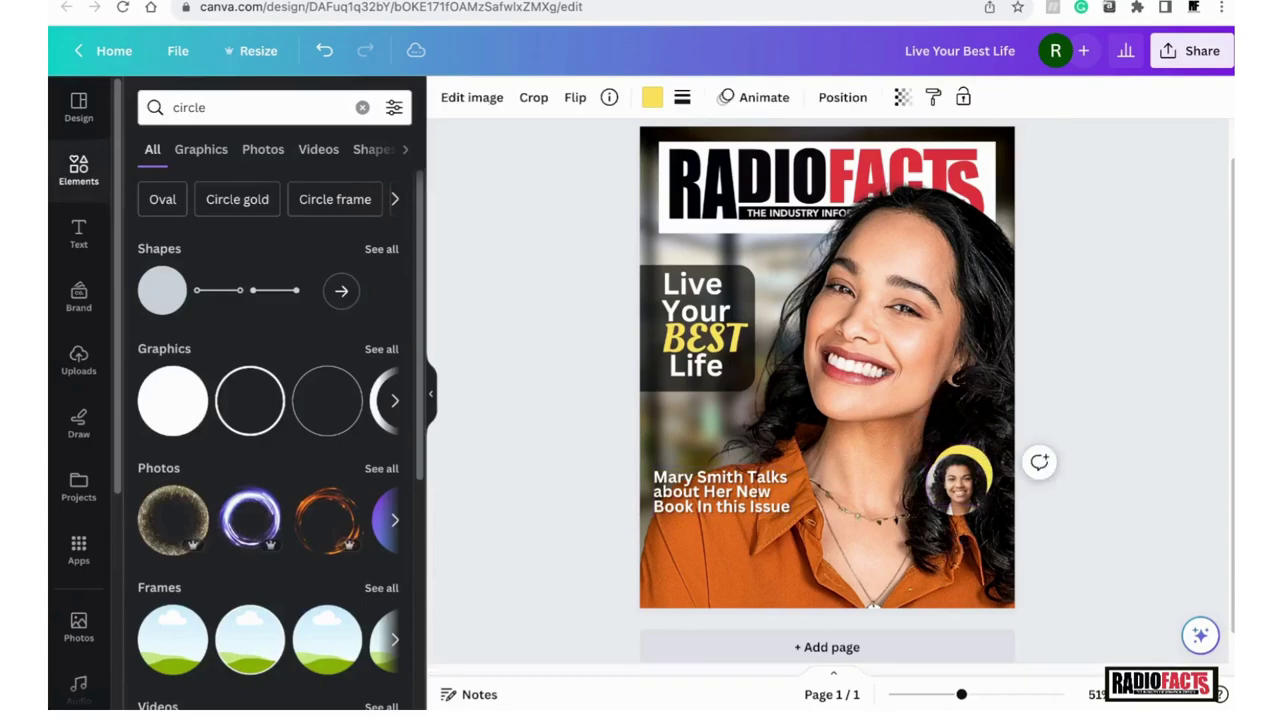
{"action": "key", "text": "Down"}
{"action": "key", "text": "Down"}
{"action": "key", "text": "Down"}
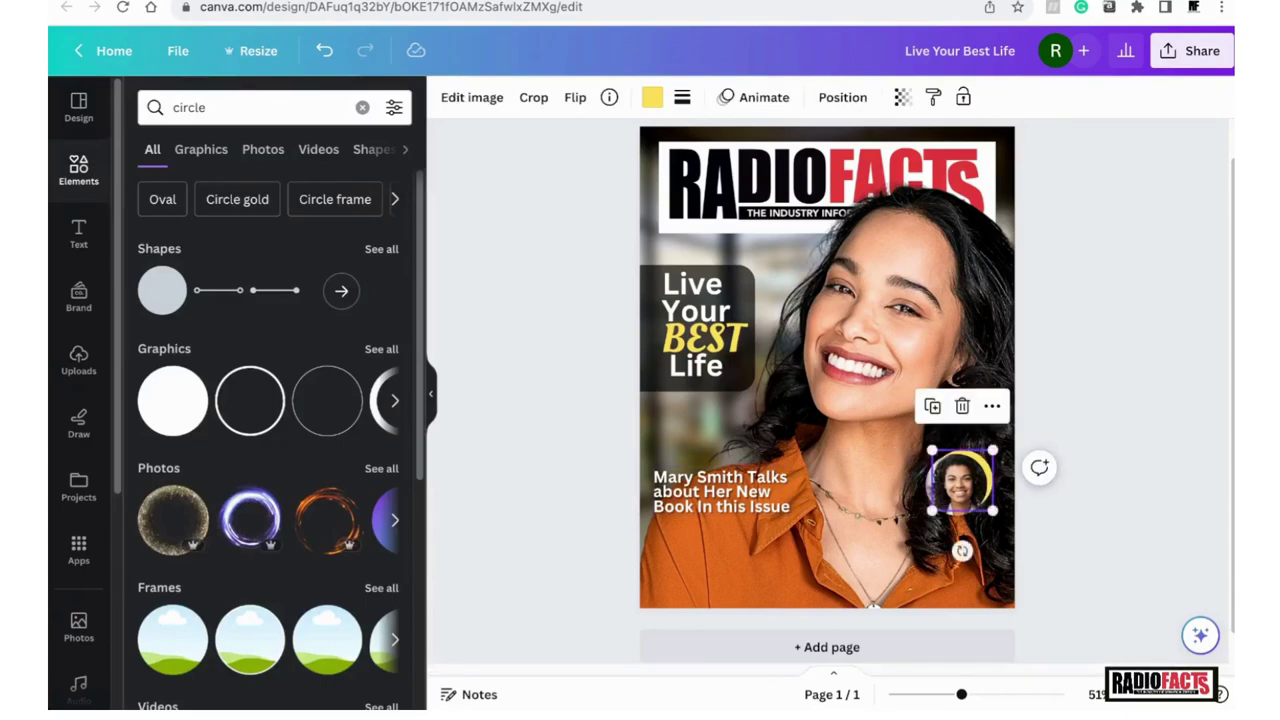
{"action": "key", "text": "Up"}
{"action": "key", "text": "Up"}
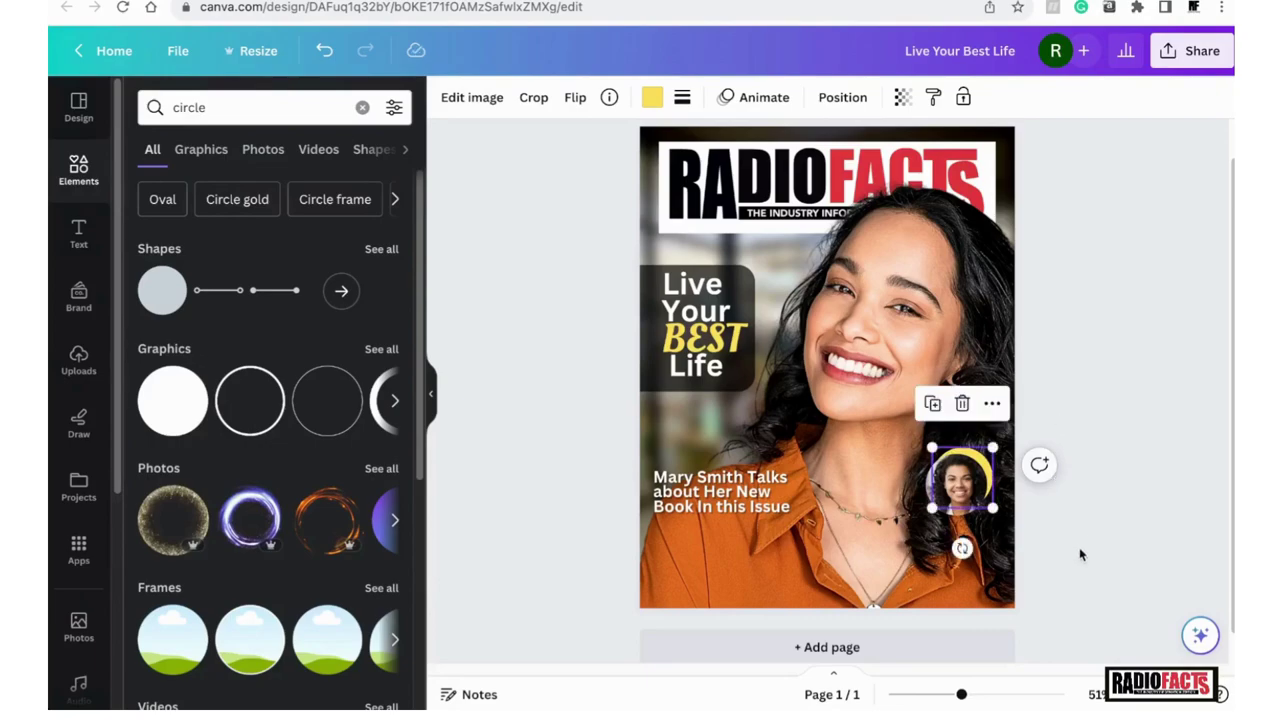
{"action": "left_click", "coordinate": [1079, 547]}
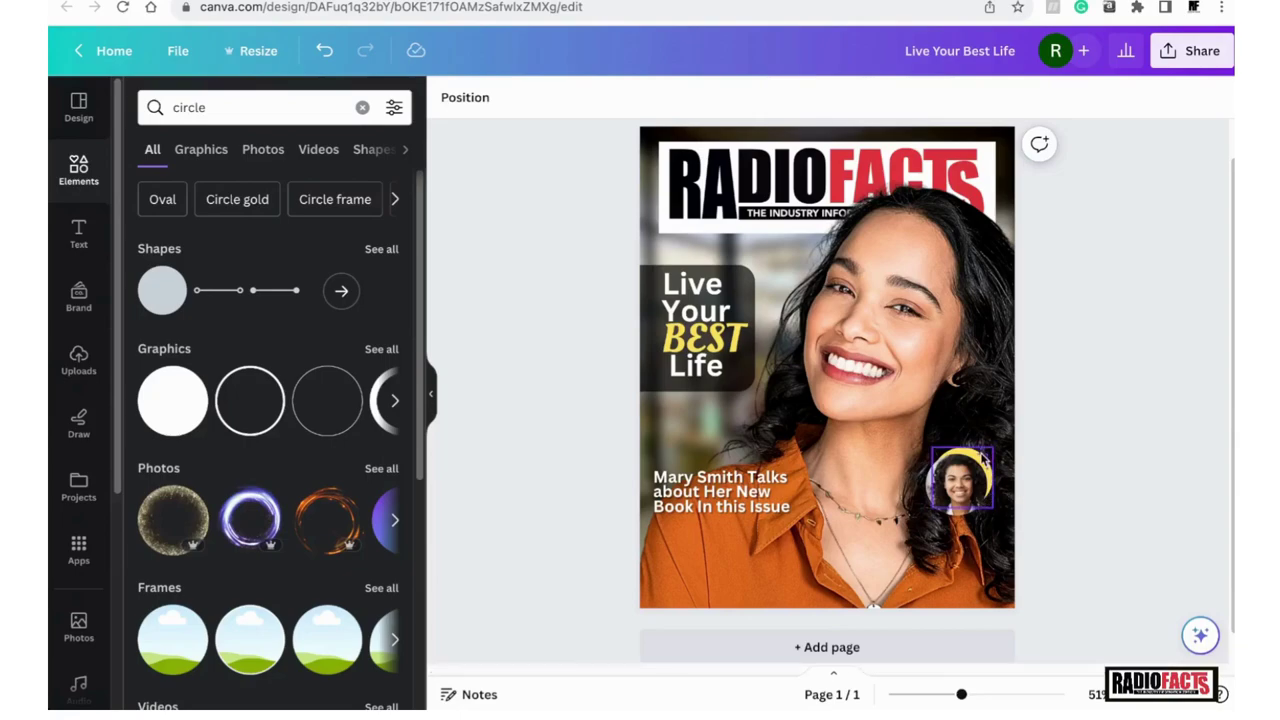
- Enlarge the yellow circle slightly and fine-tune its position behind the portrait to form an even crescent
{"action": "left_click_drag", "start_coordinate": [985, 458], "coordinate": [993, 455]}
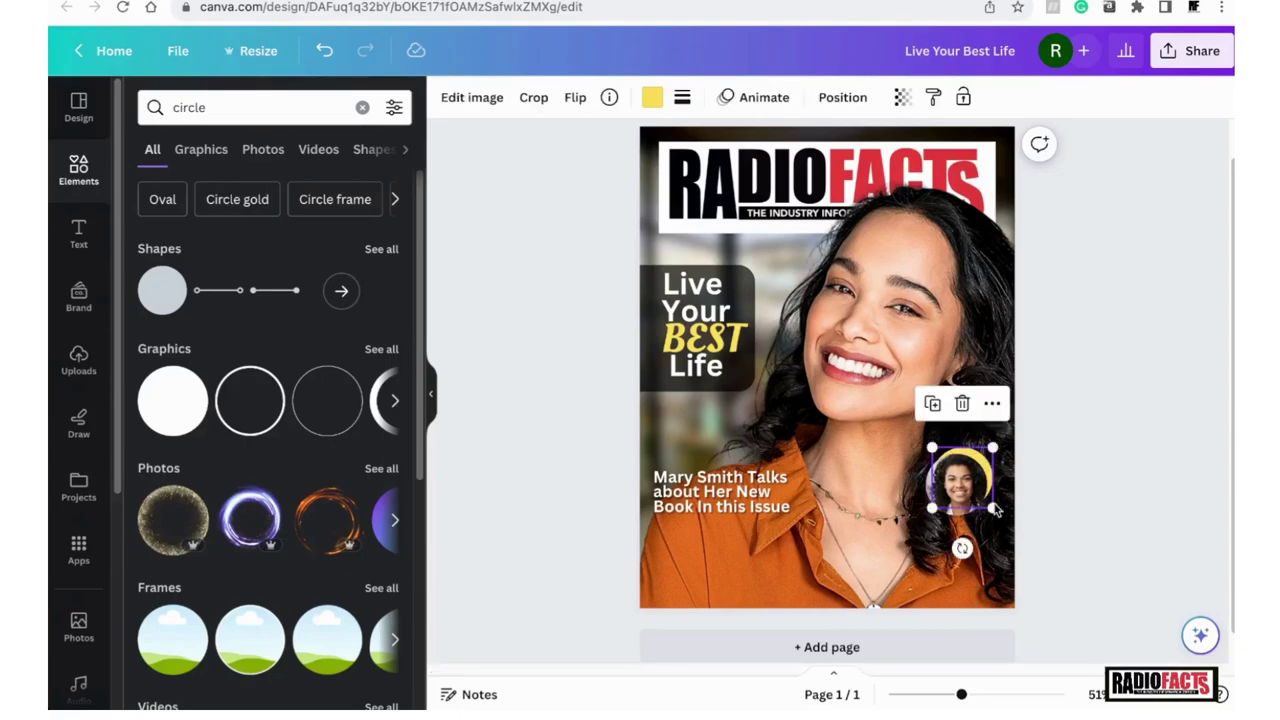
{"action": "left_click_drag", "start_coordinate": [992, 507], "coordinate": [995, 511]}
{"action": "left_click", "coordinate": [1123, 445]}
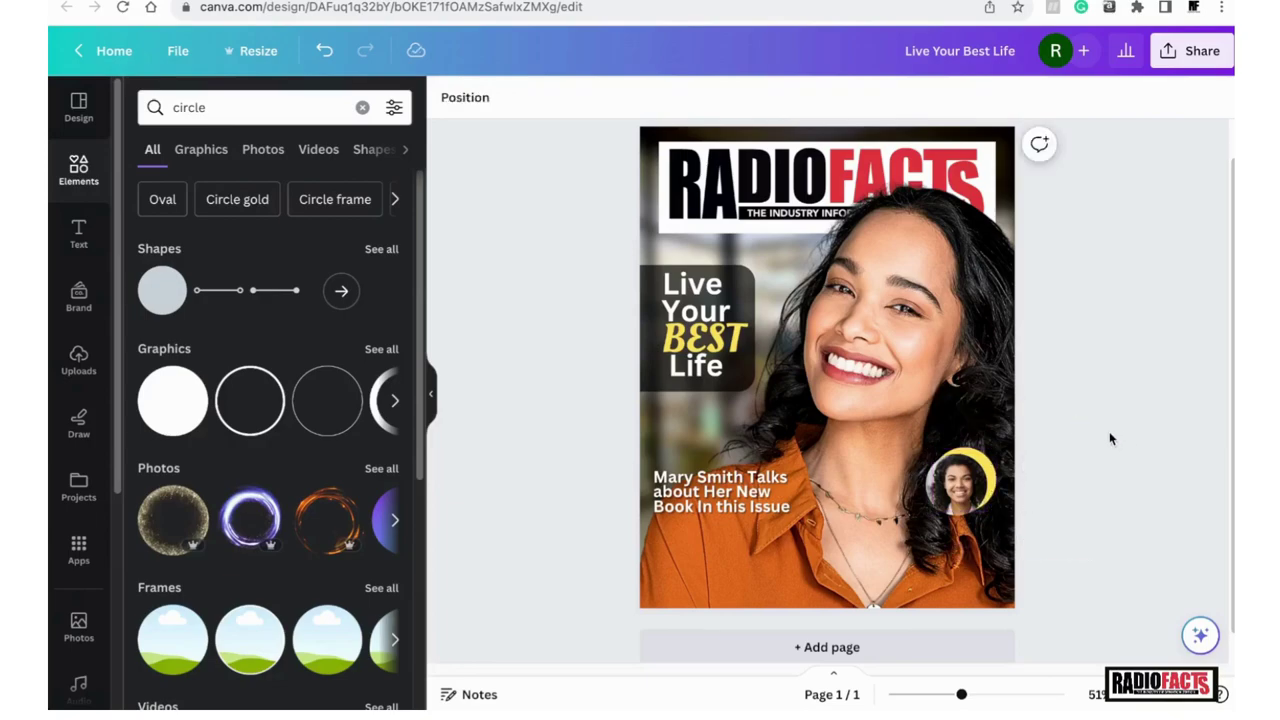
{"action": "left_click", "coordinate": [995, 472]}
{"action": "left_click_drag", "start_coordinate": [993, 474], "coordinate": [987, 474]}
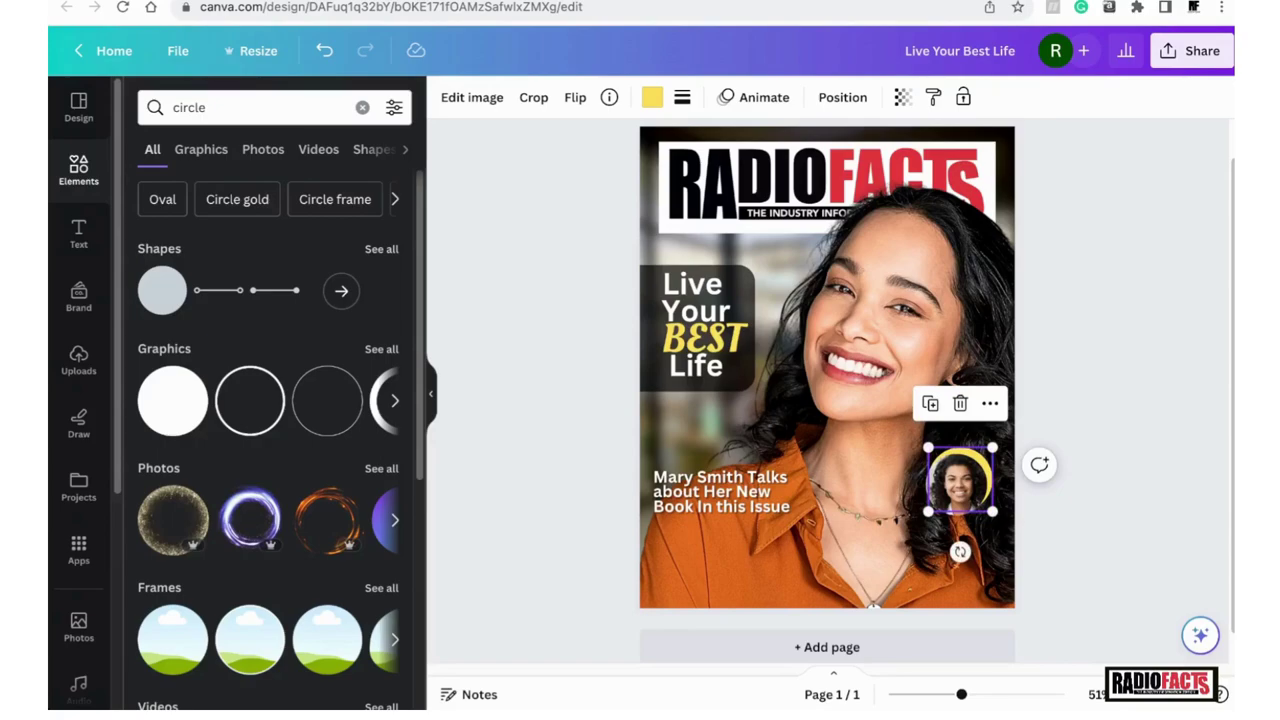
{"action": "left_click", "coordinate": [1091, 516]}
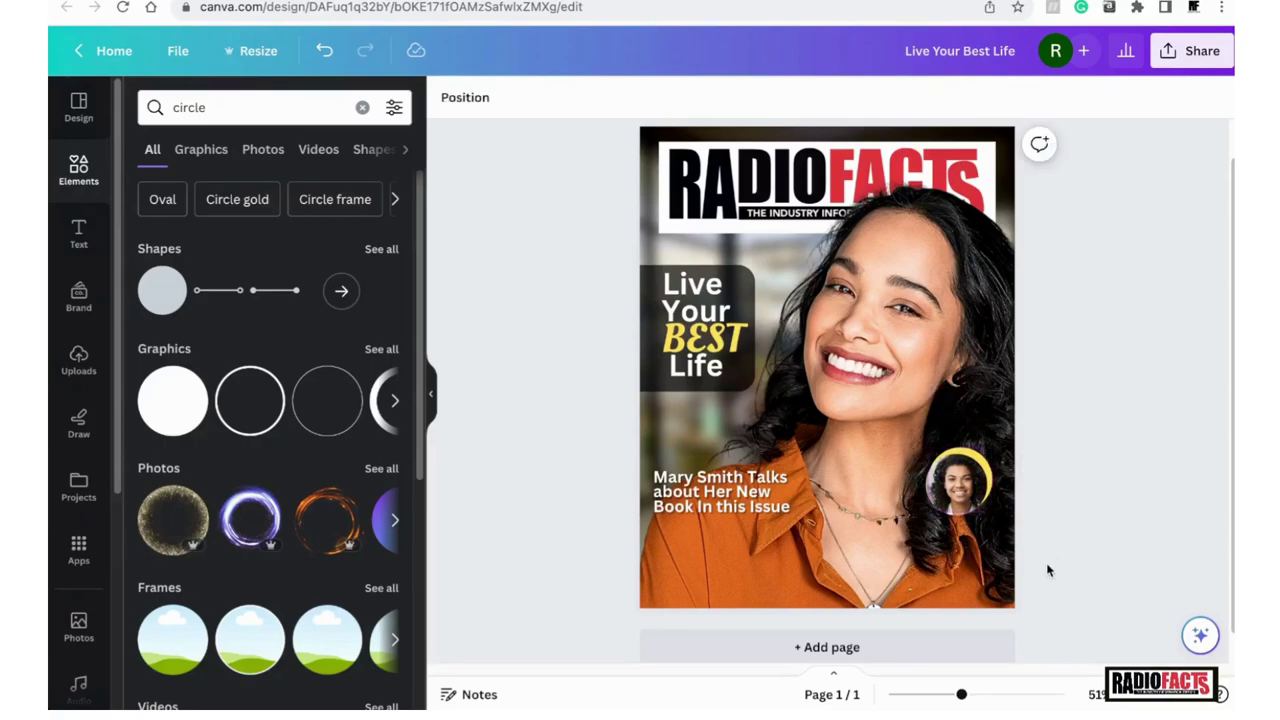
- Try teal, red and violet on the circle behind the portrait, and settle on magenta #cb6ce6
{"action": "left_click", "coordinate": [988, 472]}
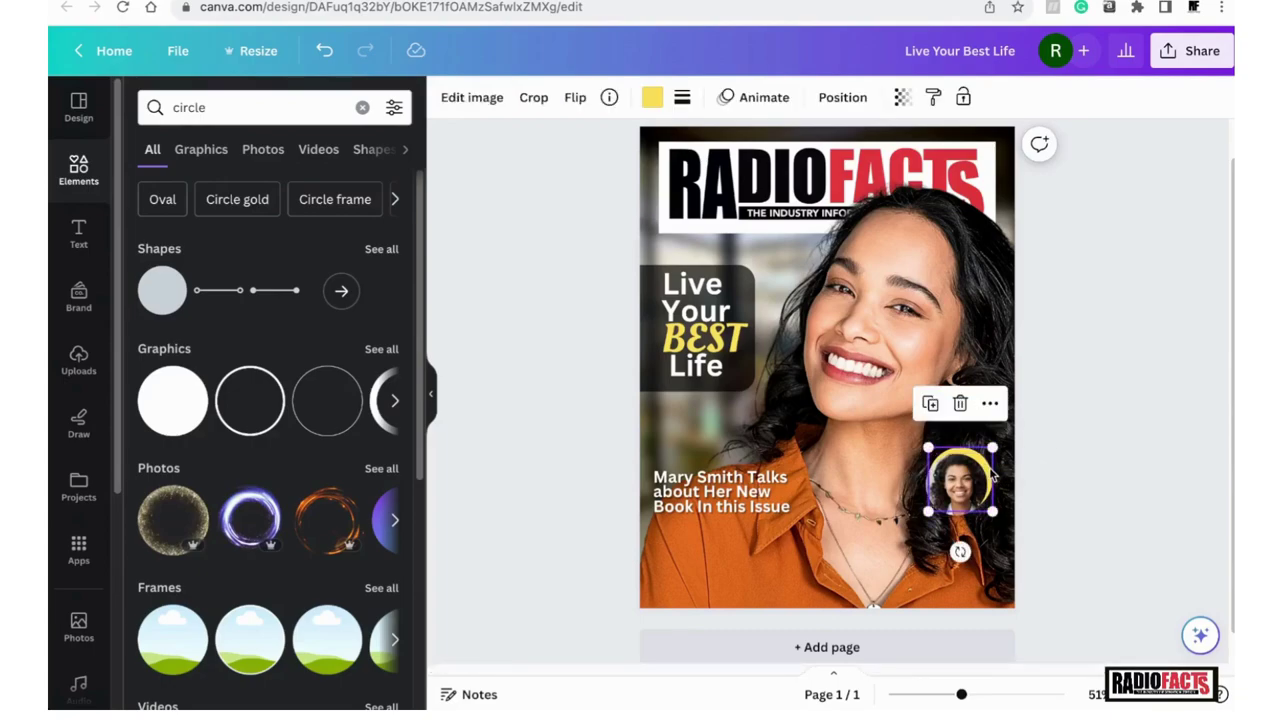
{"action": "left_click", "coordinate": [651, 97]}
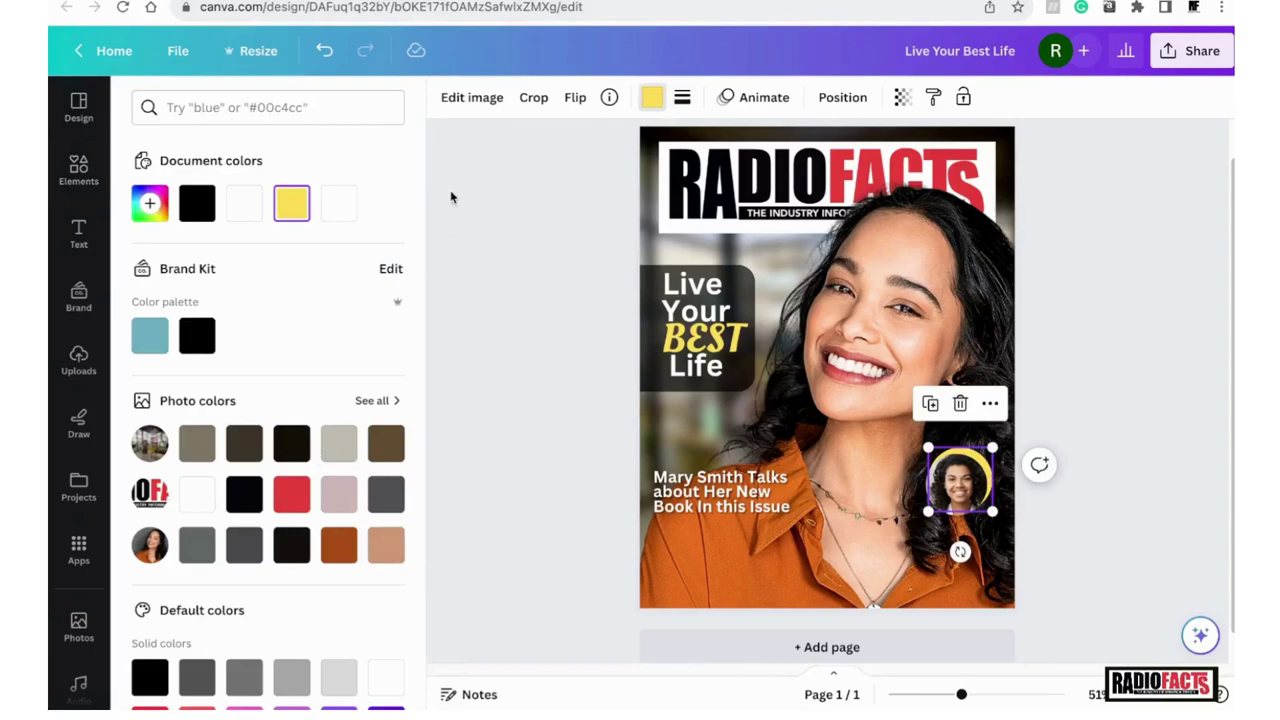
{"action": "left_click", "coordinate": [148, 340]}
{"action": "scroll", "coordinate": [290, 410], "scroll_direction": "down", "scroll_amount": 4}
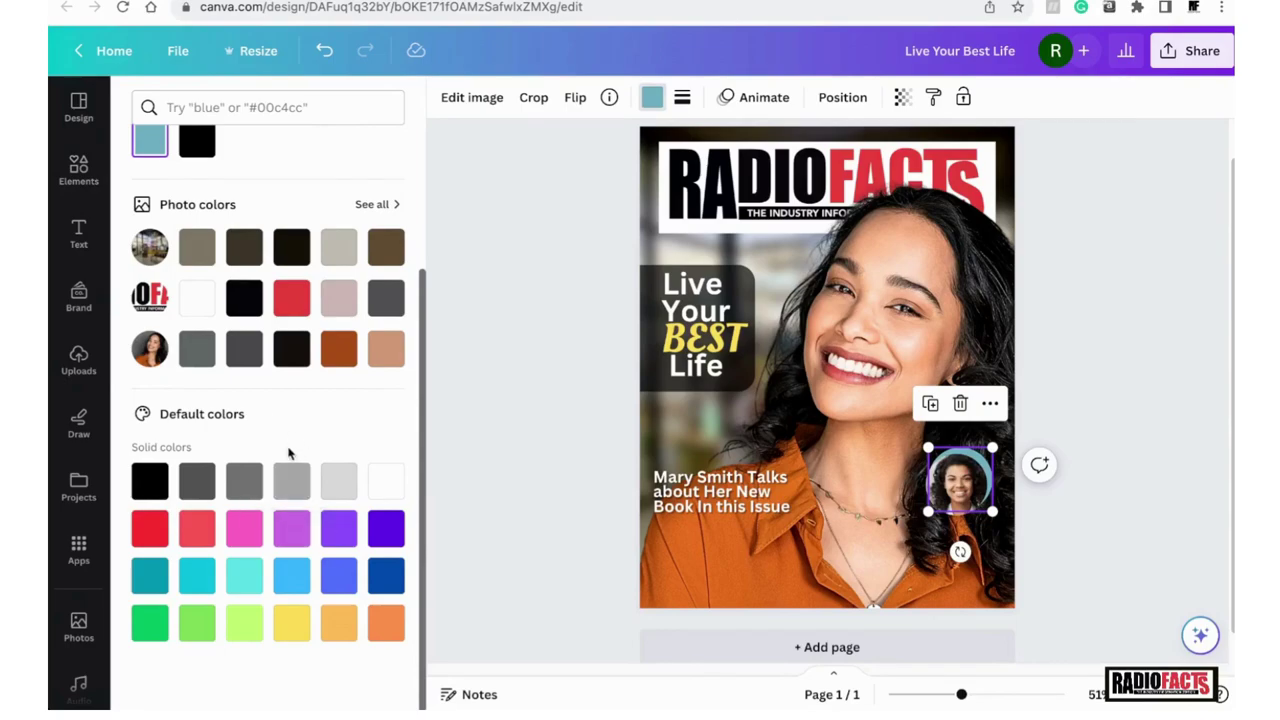
{"action": "left_click", "coordinate": [152, 531]}
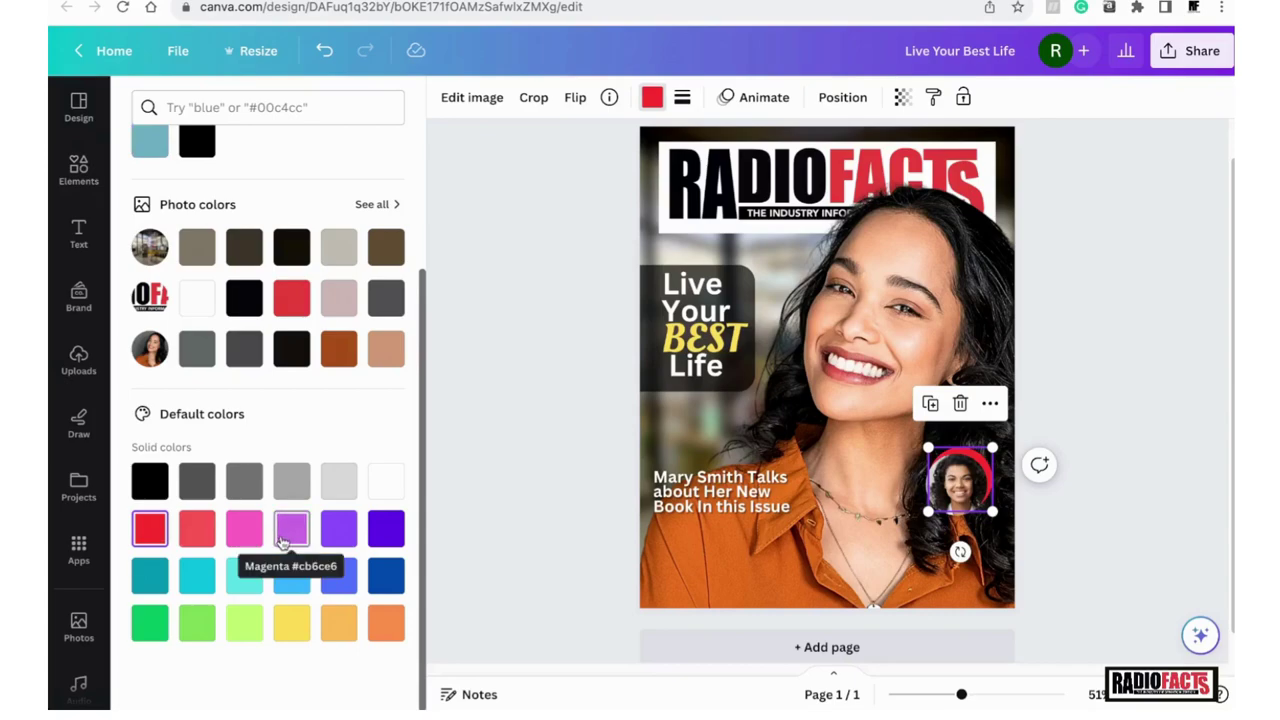
{"action": "left_click", "coordinate": [331, 538]}
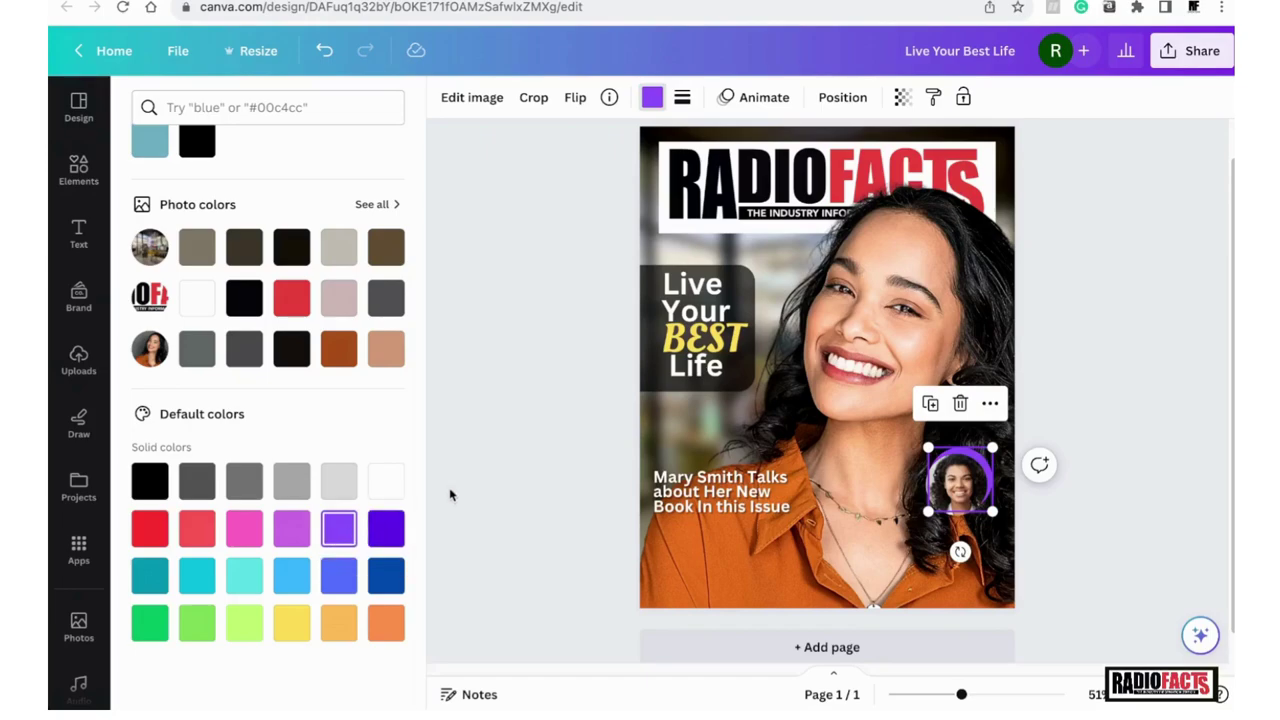
{"action": "left_click", "coordinate": [291, 528]}
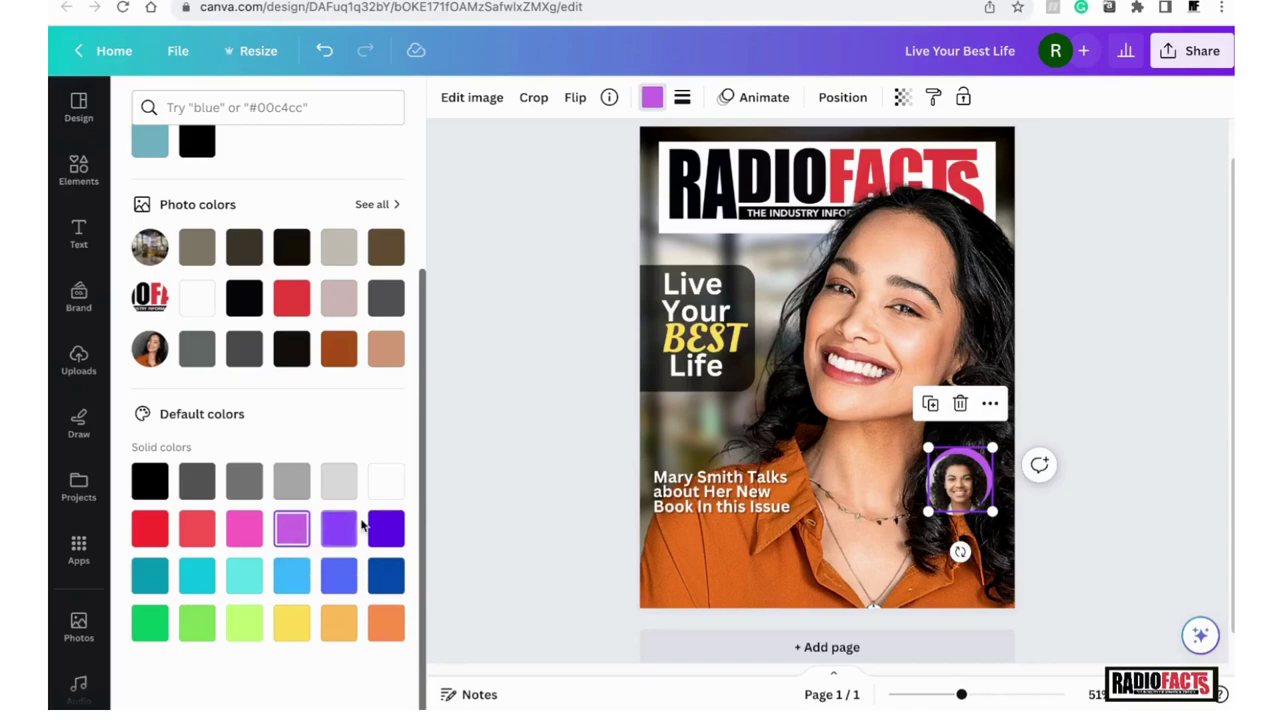
{"action": "left_click", "coordinate": [1120, 544]}
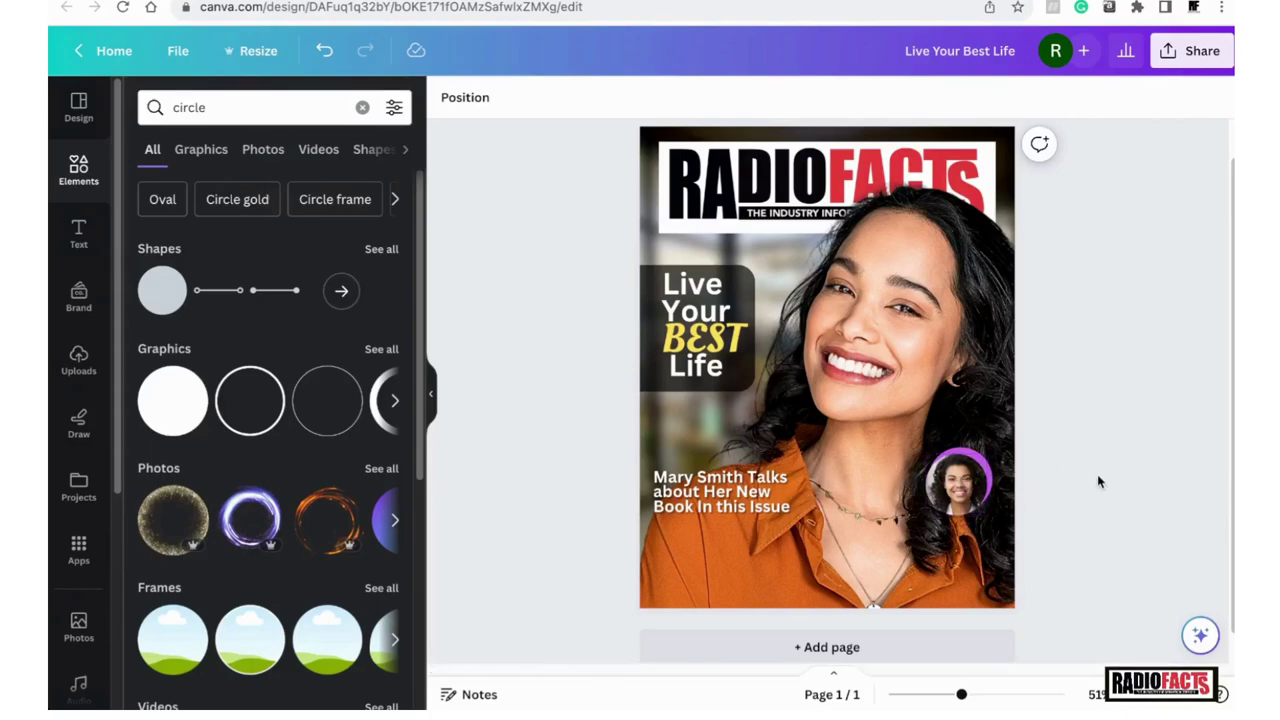
- Duplicate the round portrait together with its magenta circle and place the copy directly below the original
{"action": "left_click", "coordinate": [978, 502]}
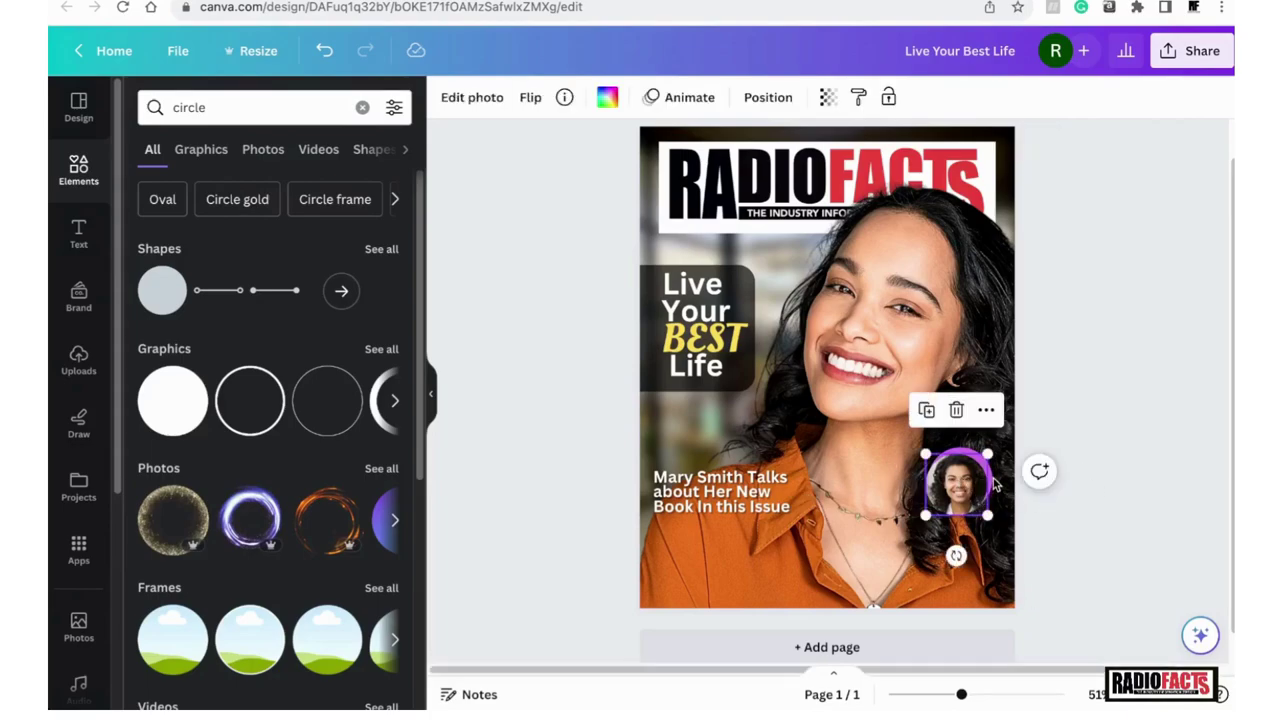
{"action": "left_click", "coordinate": [993, 483], "text": "shift"}
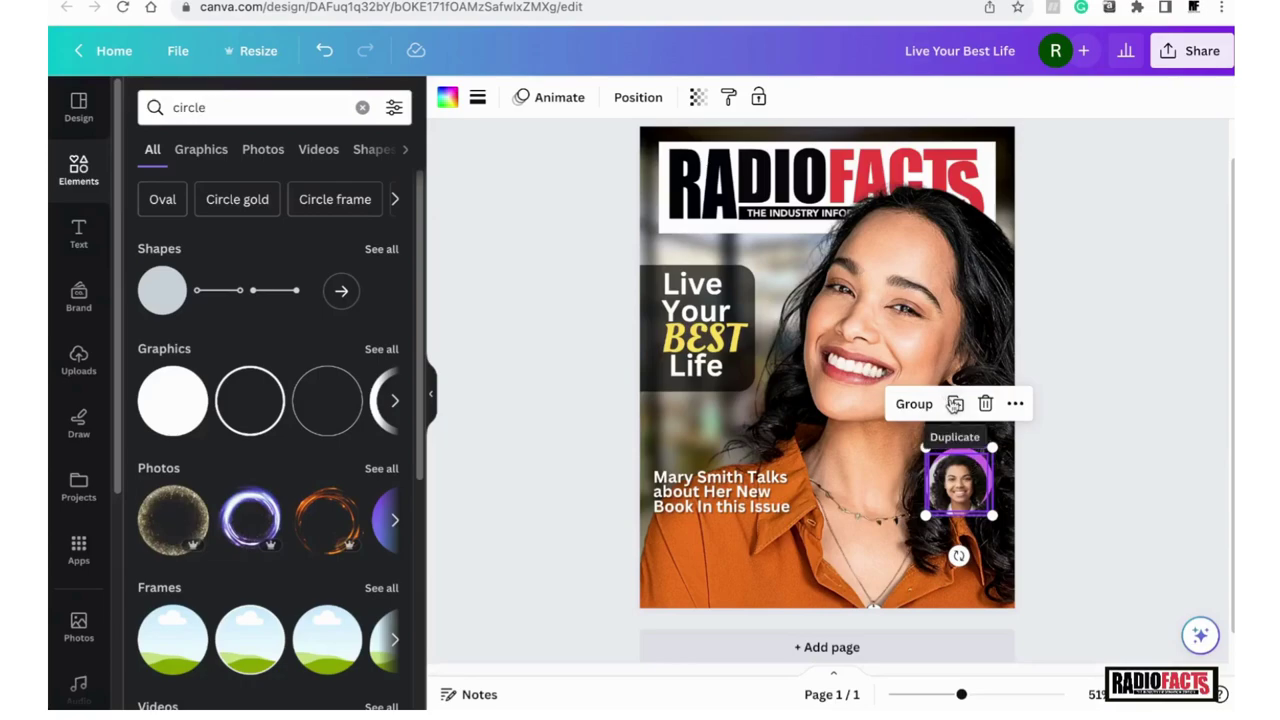
{"action": "left_click", "coordinate": [955, 404]}
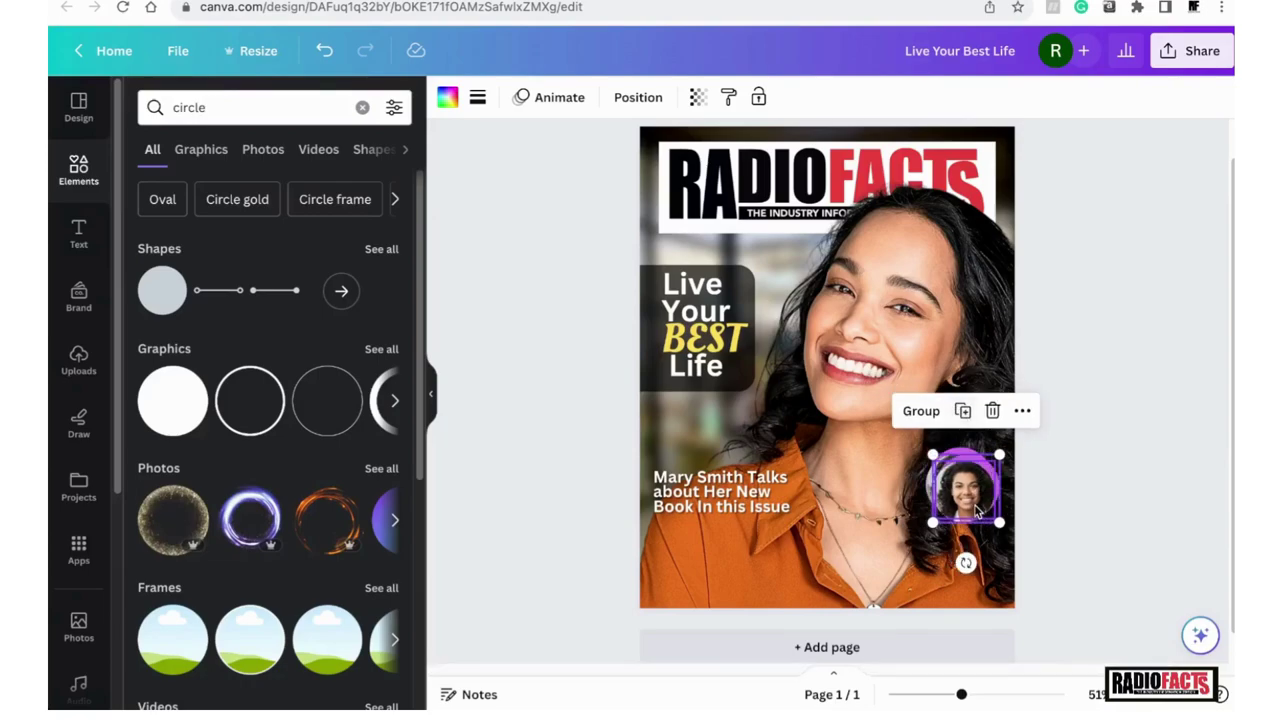
{"action": "left_click_drag", "start_coordinate": [978, 515], "coordinate": [971, 576]}
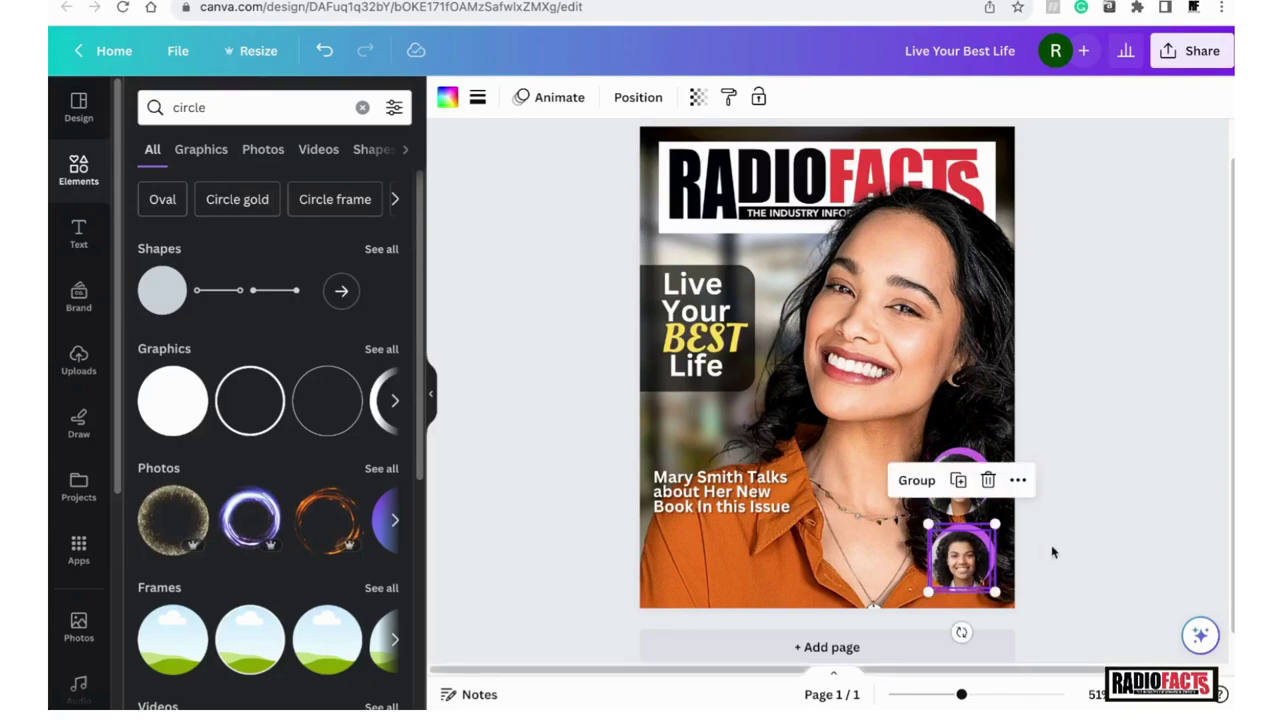
{"action": "left_click", "coordinate": [1086, 556]}
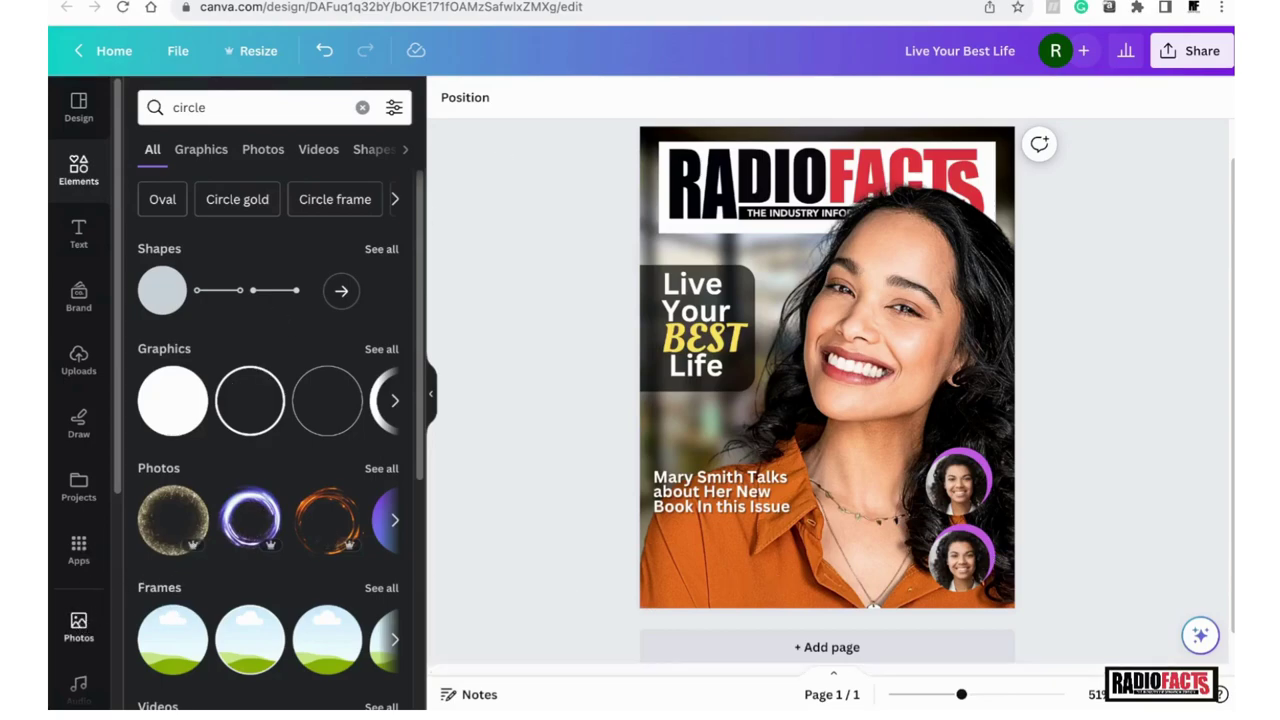
- Search the photos for "headshot" and place the smiling short-haired woman in a black top into the lower round portrait frame
{"action": "double_click", "coordinate": [218, 110]}
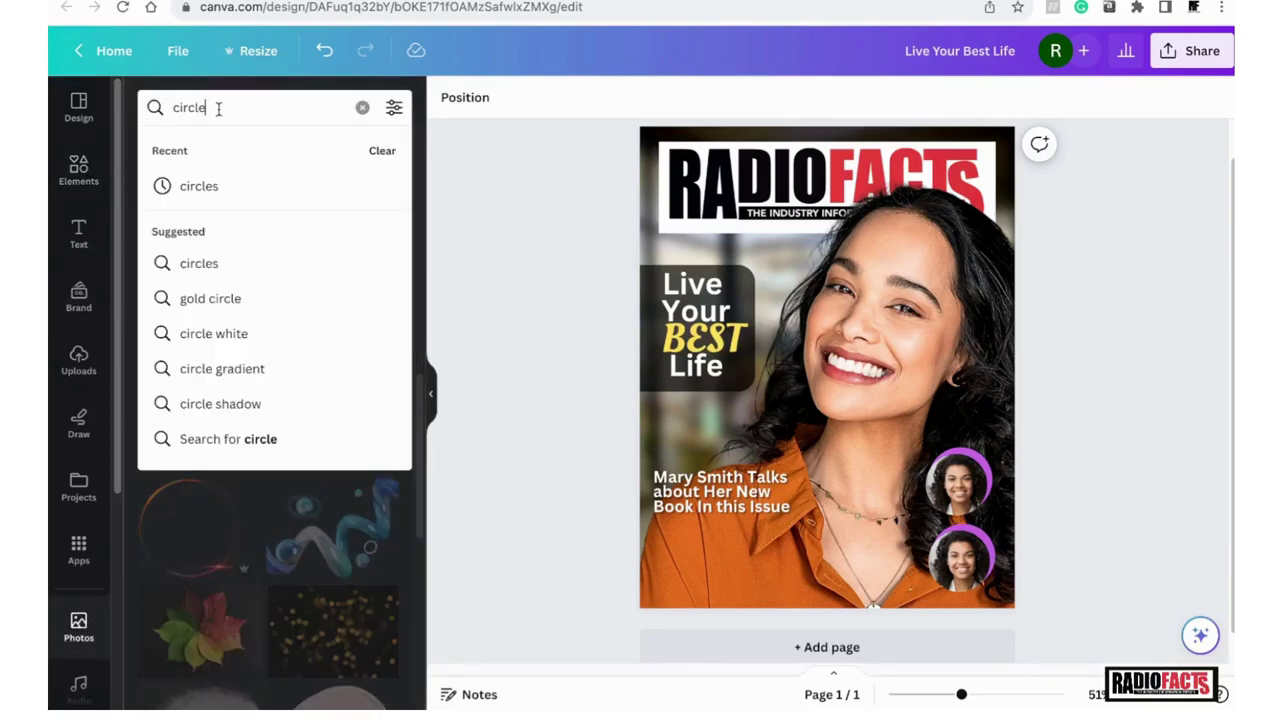
{"action": "key", "text": "Escape"}
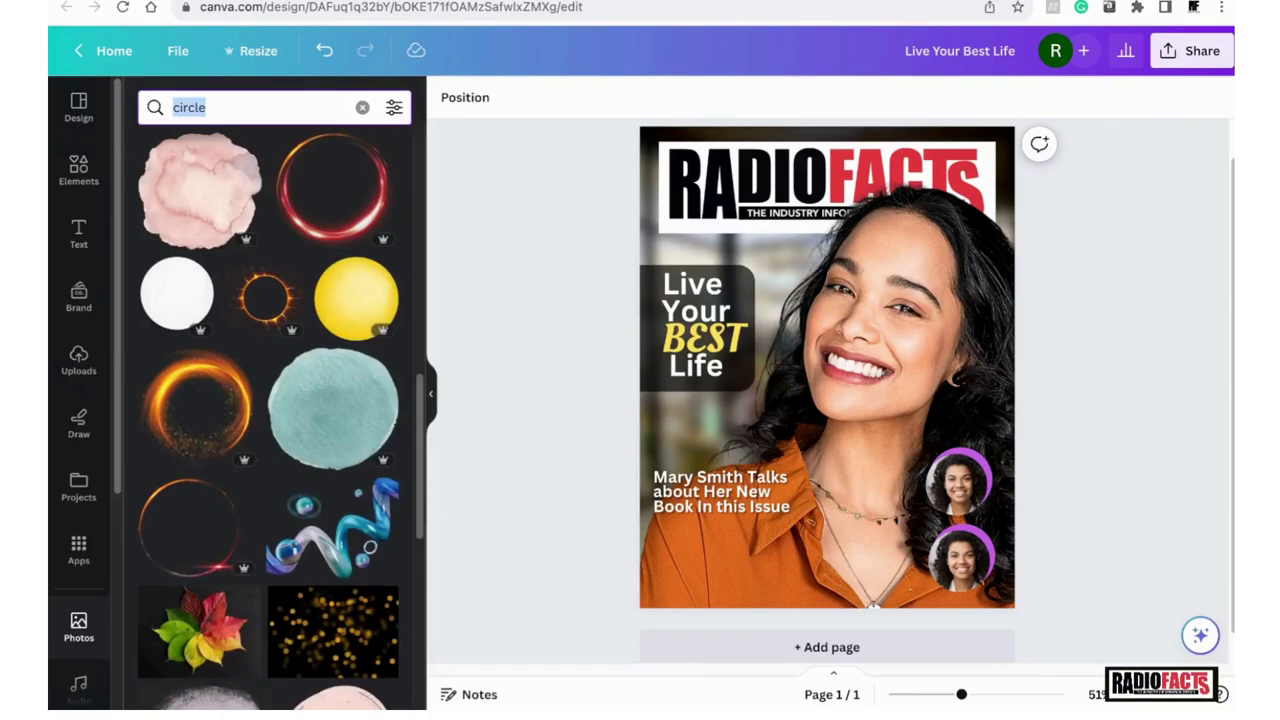
{"action": "type", "text": "headshot"}
{"action": "key", "text": "Return"}
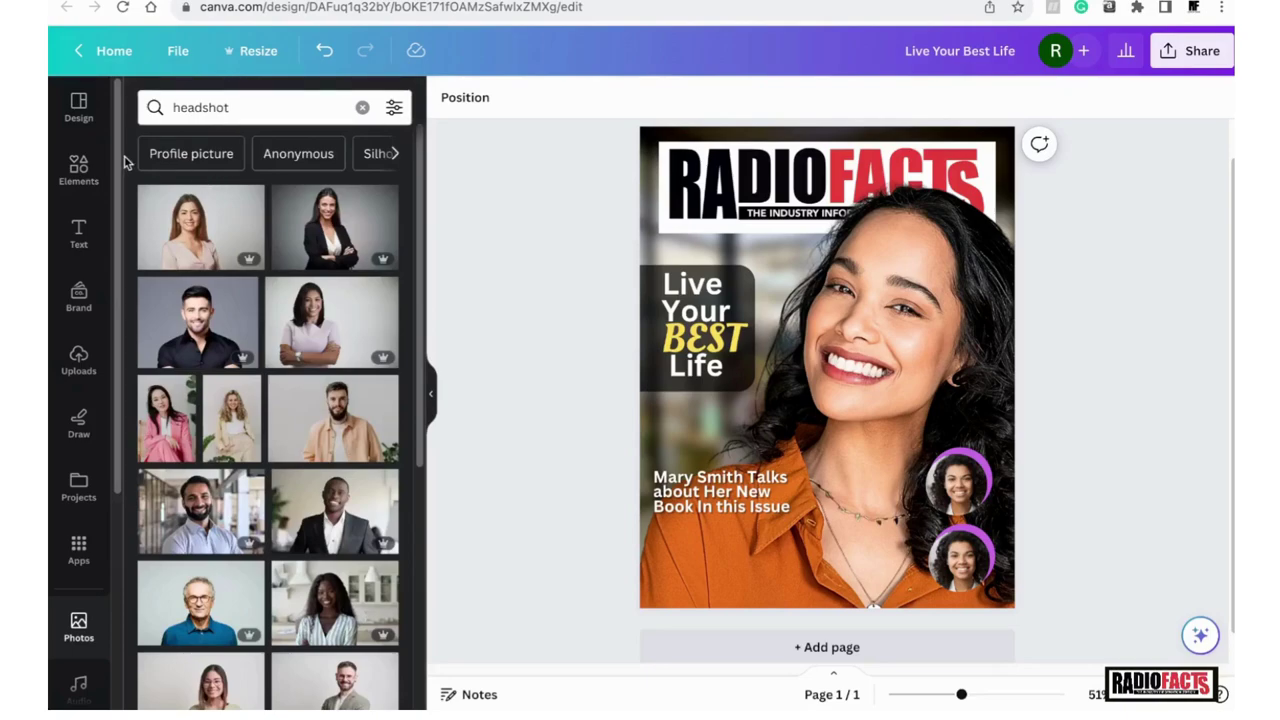
{"action": "scroll", "coordinate": [289, 252], "scroll_direction": "down", "scroll_amount": 3}
{"action": "scroll", "coordinate": [280, 262], "scroll_direction": "down", "scroll_amount": 3}
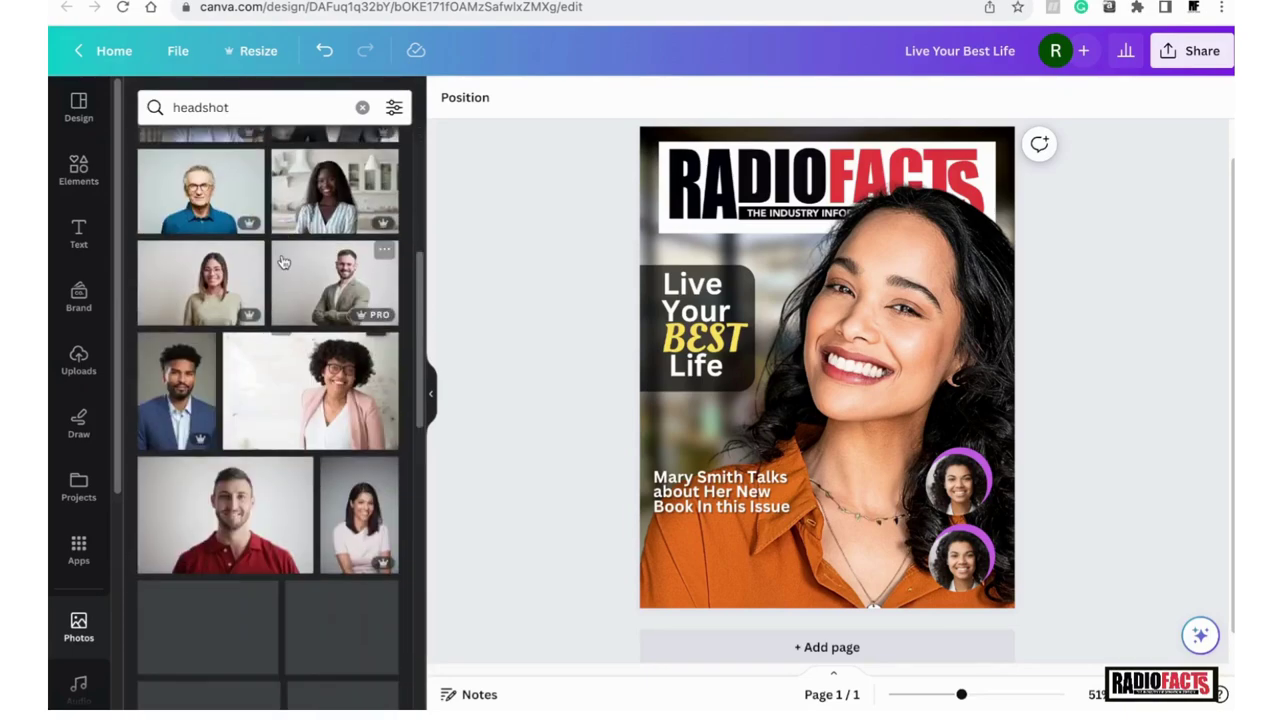
{"action": "scroll", "coordinate": [236, 290], "scroll_direction": "down", "scroll_amount": 3}
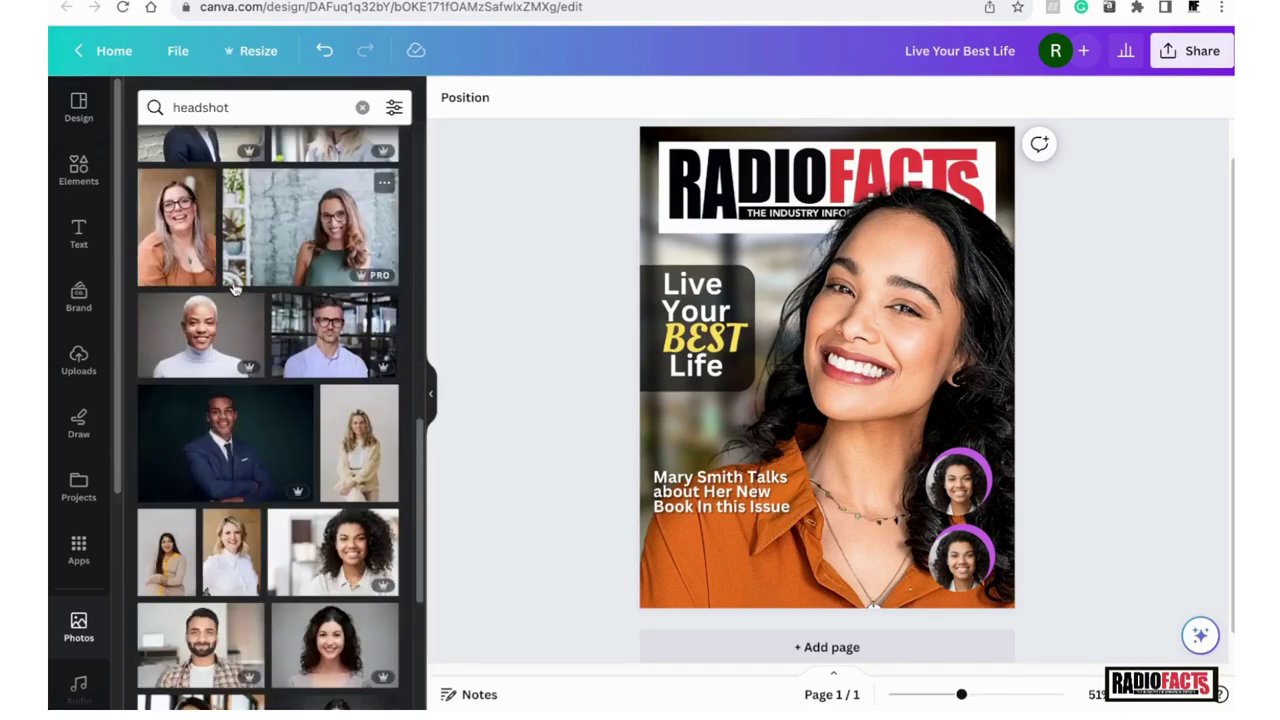
{"action": "scroll", "coordinate": [233, 287], "scroll_direction": "down", "scroll_amount": 5}
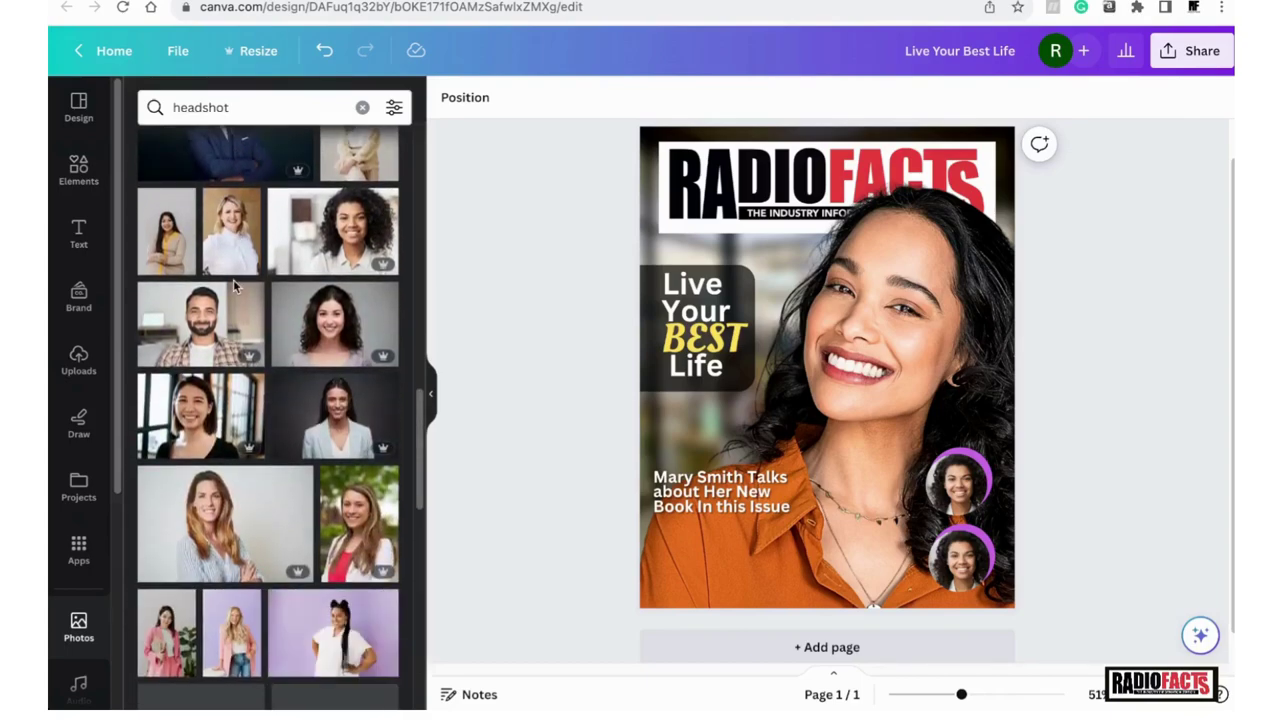
{"action": "scroll", "coordinate": [233, 279], "scroll_direction": "down", "scroll_amount": 3}
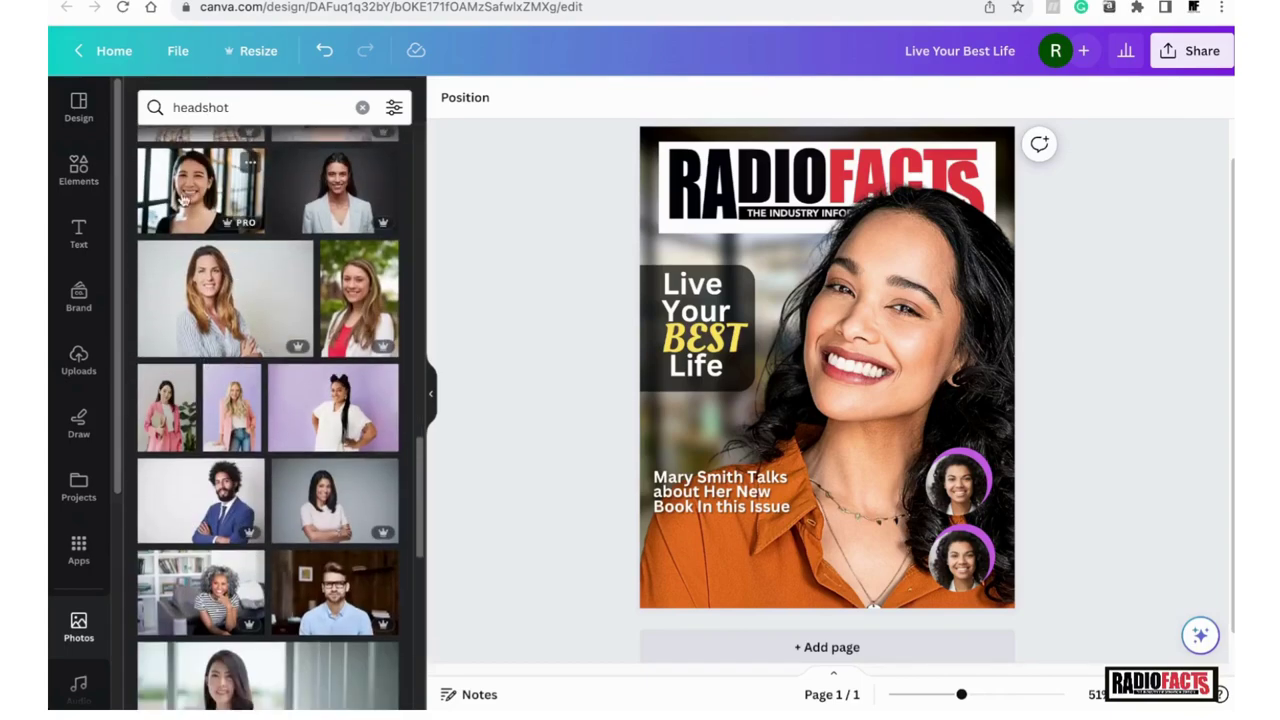
{"action": "left_click", "coordinate": [214, 199]}
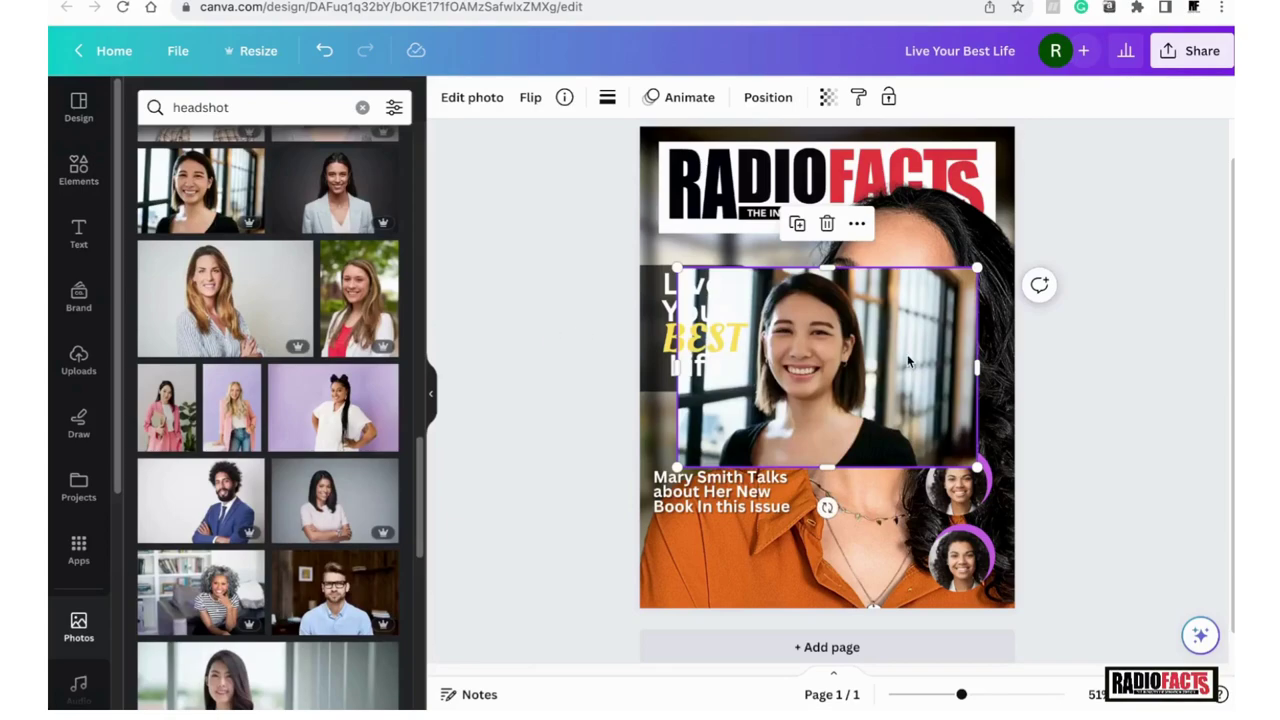
{"action": "left_click_drag", "start_coordinate": [874, 373], "coordinate": [1014, 562]}
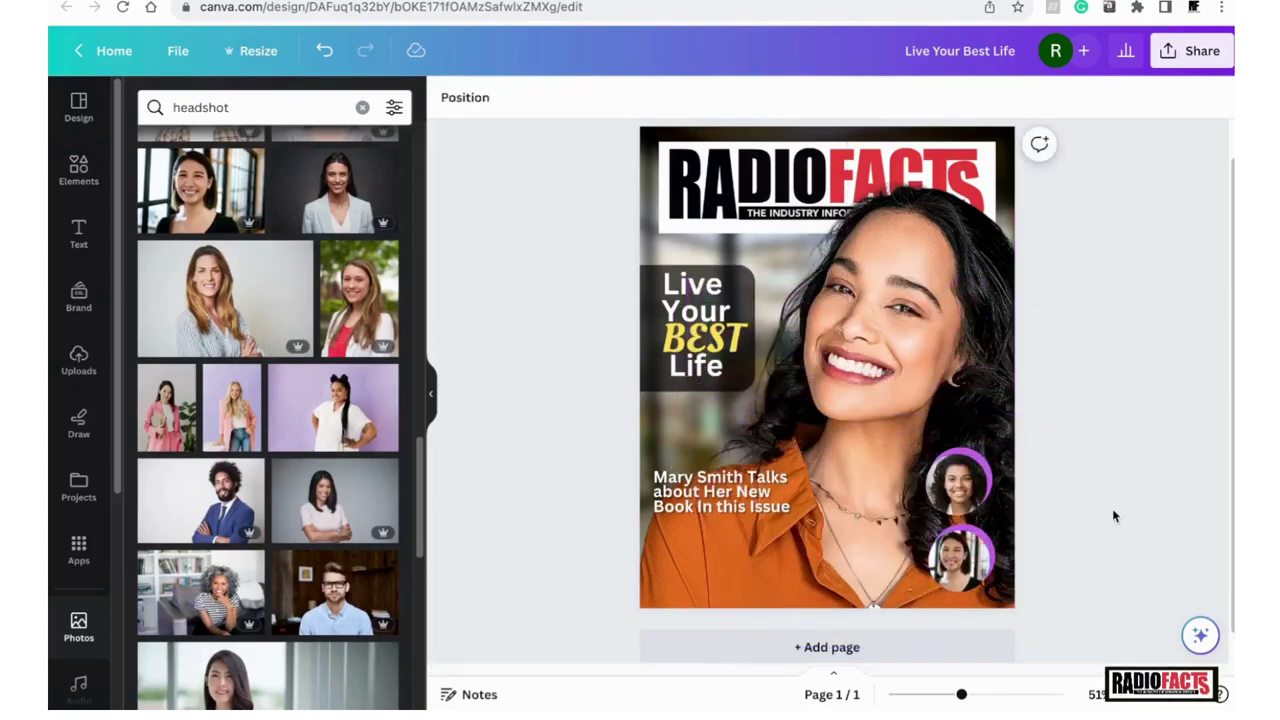
- Enlarge the photo inside the lower round frame so the woman's face fills more of the circle
{"action": "left_click", "coordinate": [958, 568]}
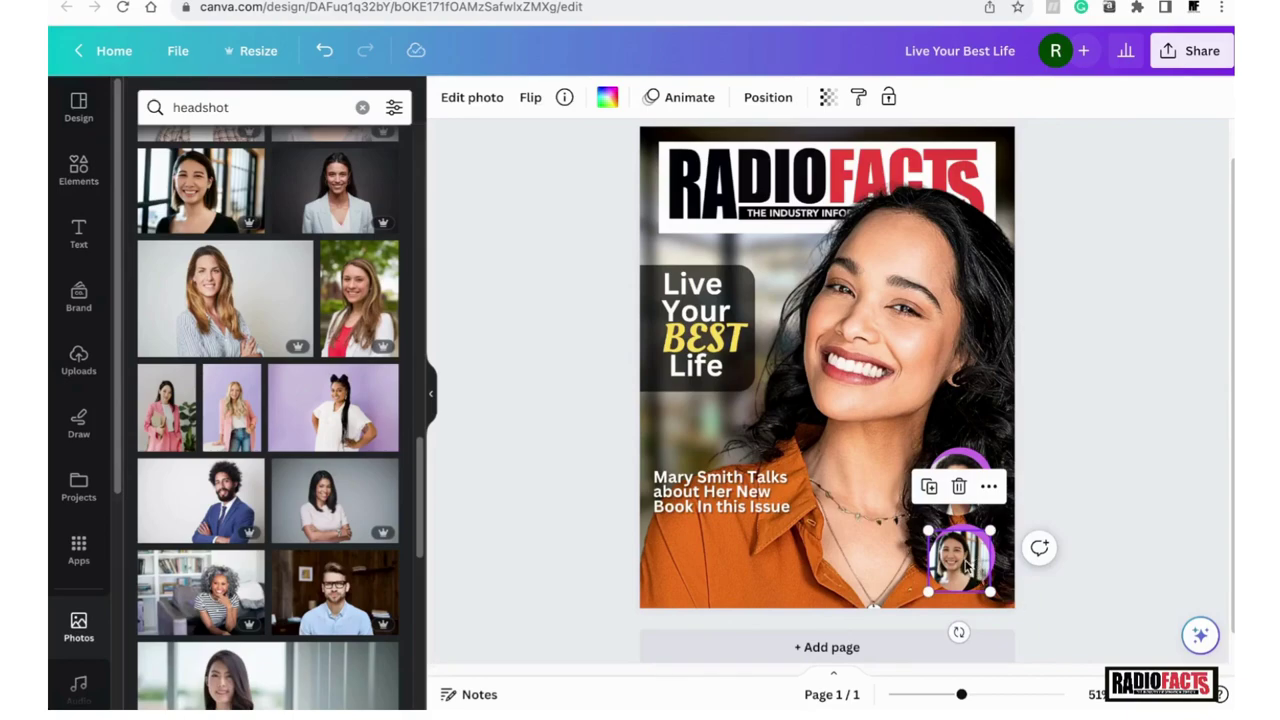
{"action": "double_click", "coordinate": [966, 566]}
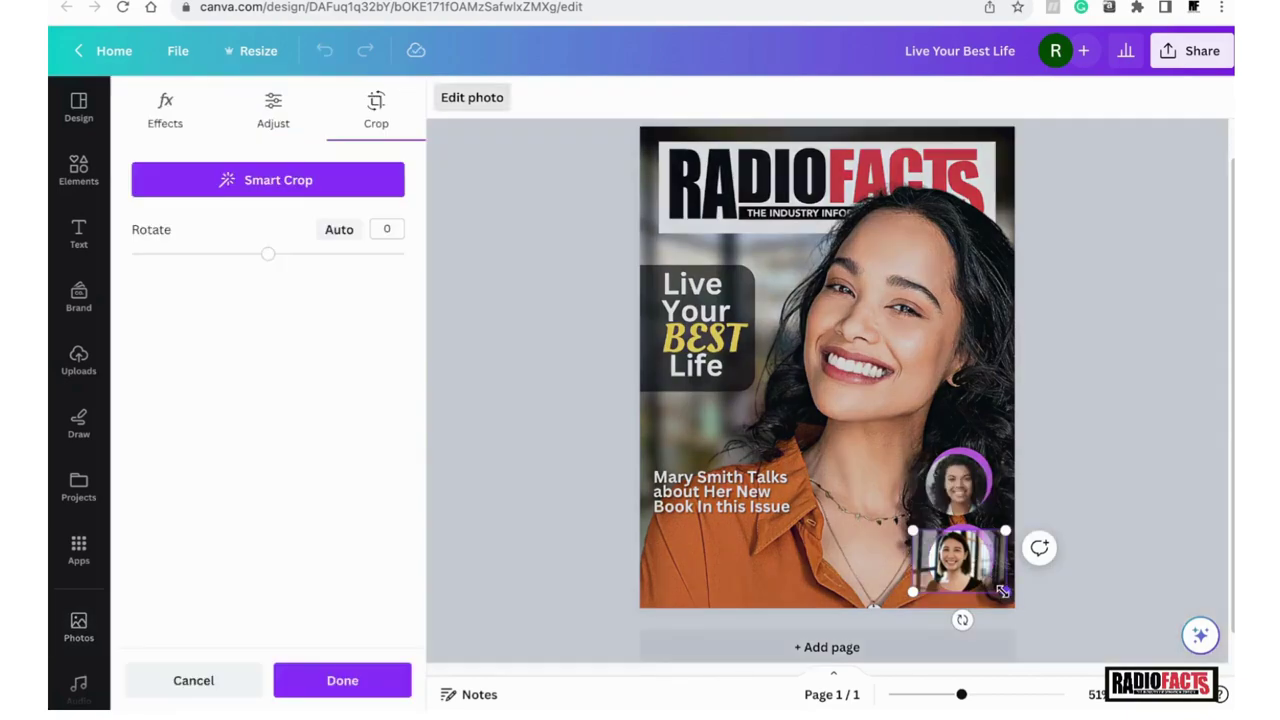
{"action": "mouse_move", "coordinate": [1002, 594]}
{"action": "left_mouse_down"}
{"action": "mouse_move", "coordinate": [1036, 612]}
{"action": "mouse_move", "coordinate": [1010, 591]}
{"action": "mouse_move", "coordinate": [1025, 592]}
{"action": "left_mouse_up"}
{"action": "left_click", "coordinate": [1103, 579]}
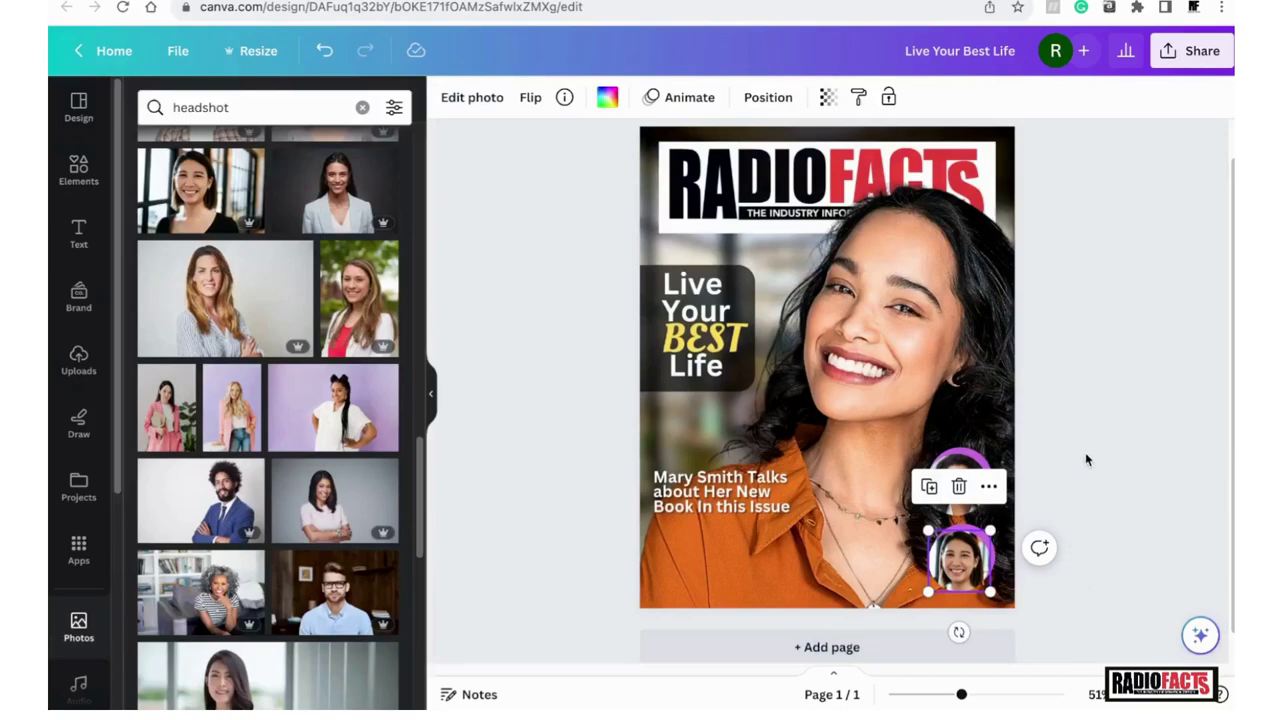
{"action": "key", "text": "ctrl+d"}
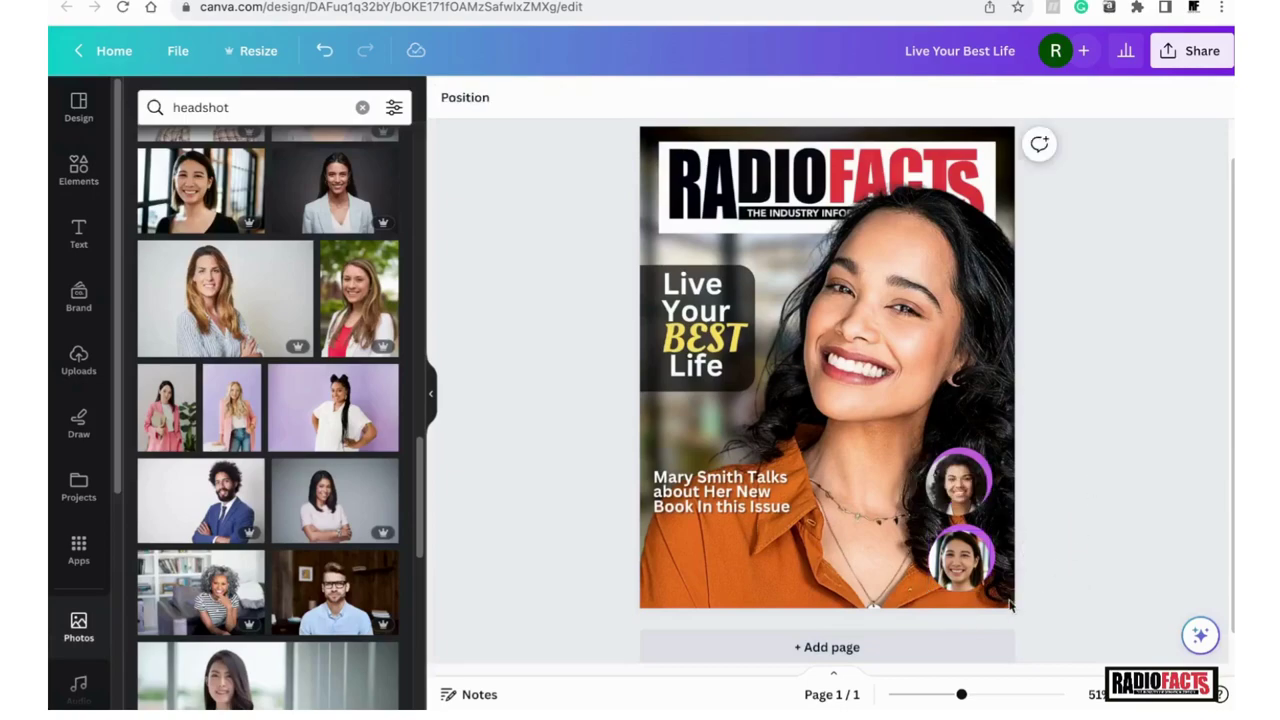
- Recolour the circle behind the lower portrait with the document's yellow
{"action": "left_click", "coordinate": [993, 541]}
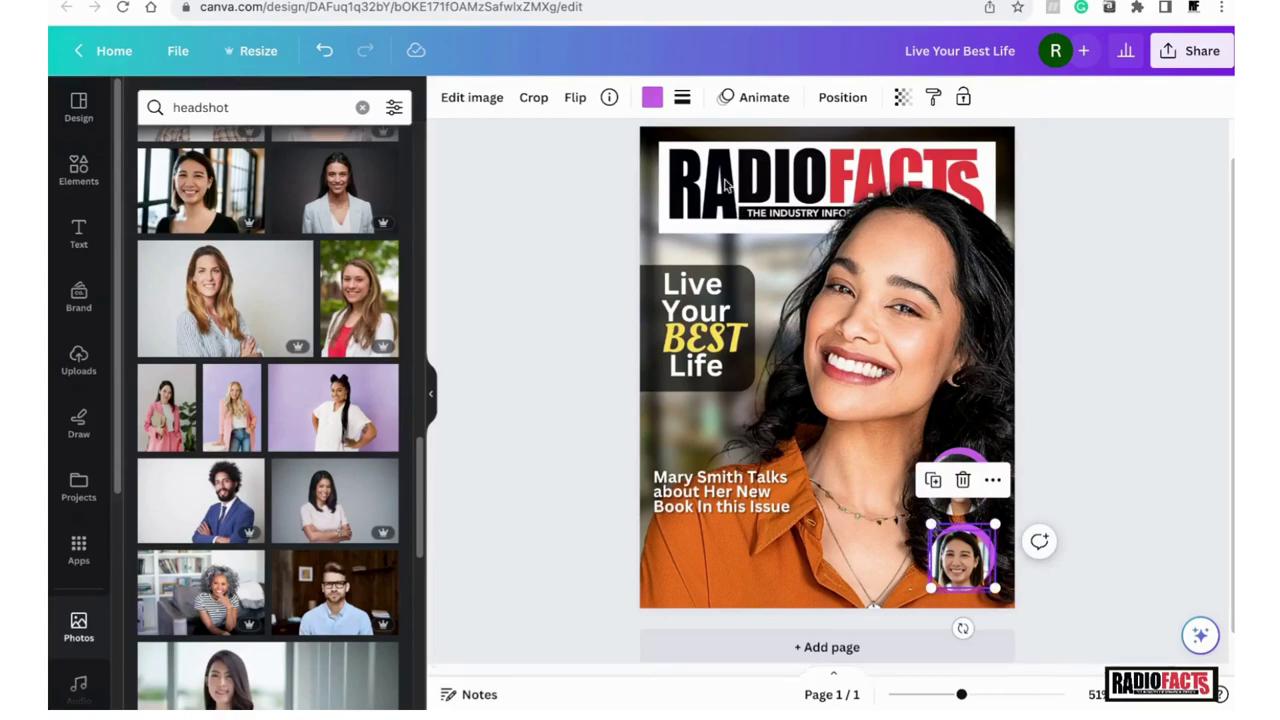
{"action": "left_click", "coordinate": [653, 97]}
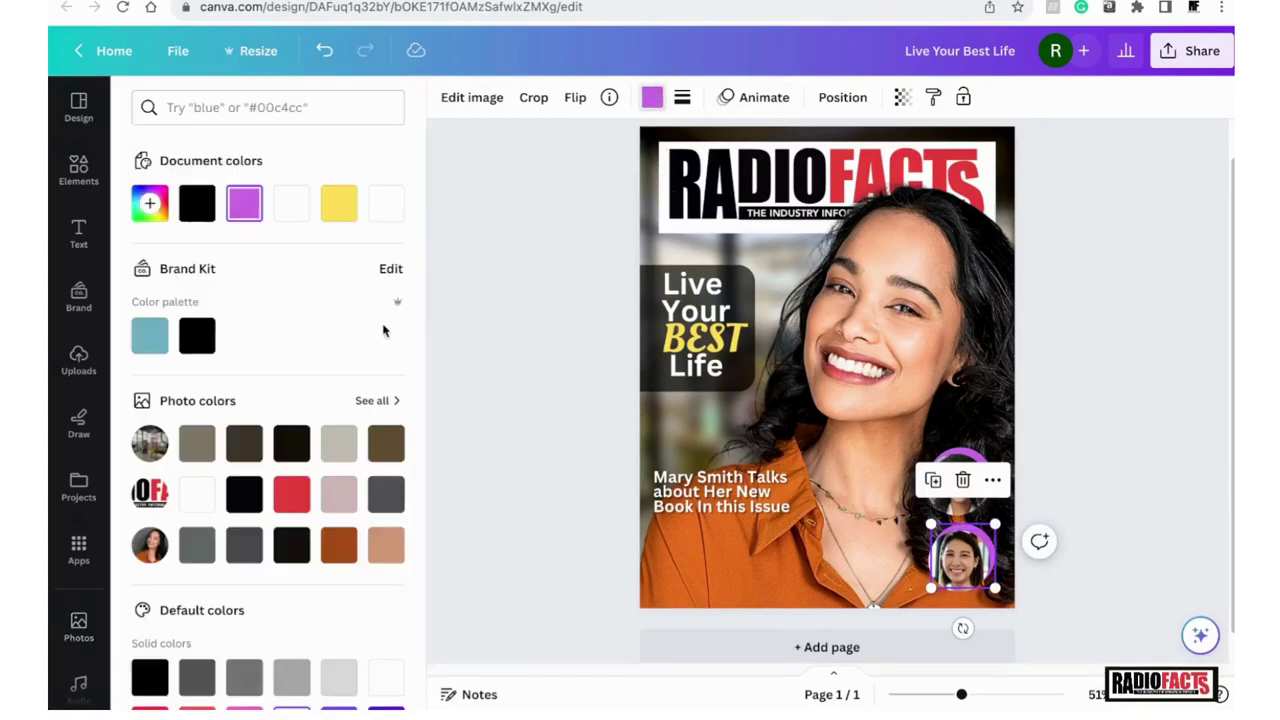
{"action": "left_click", "coordinate": [341, 203]}
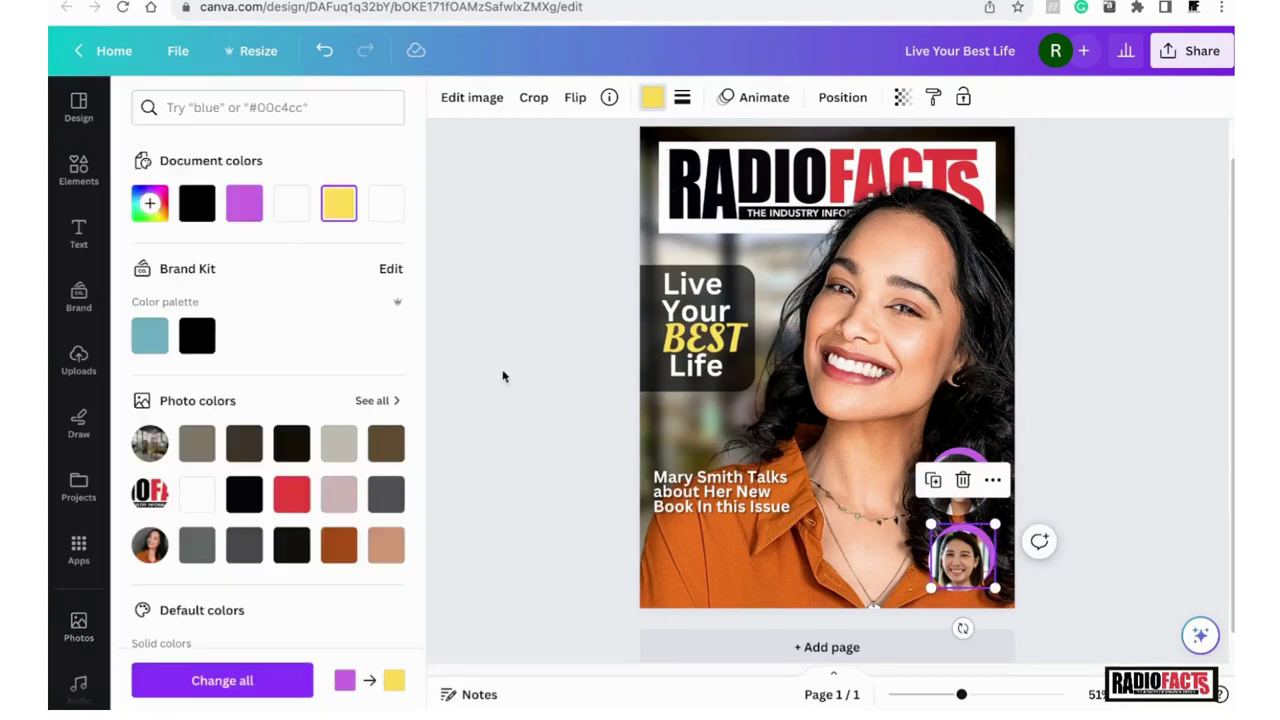
{"action": "left_click", "coordinate": [489, 291]}
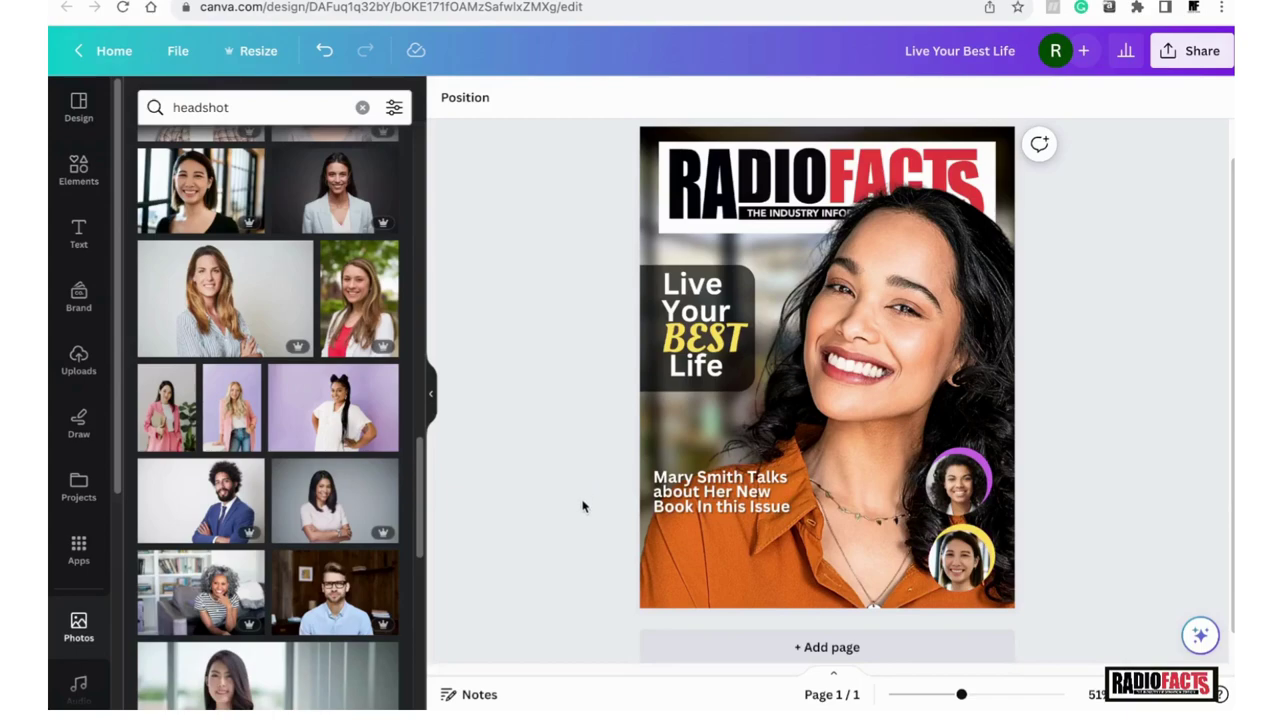
- Move the three-line book teaser text slightly down and to the right on the cover
{"action": "left_click", "coordinate": [703, 507]}
{"action": "left_click_drag", "start_coordinate": [706, 480], "coordinate": [707, 496]}
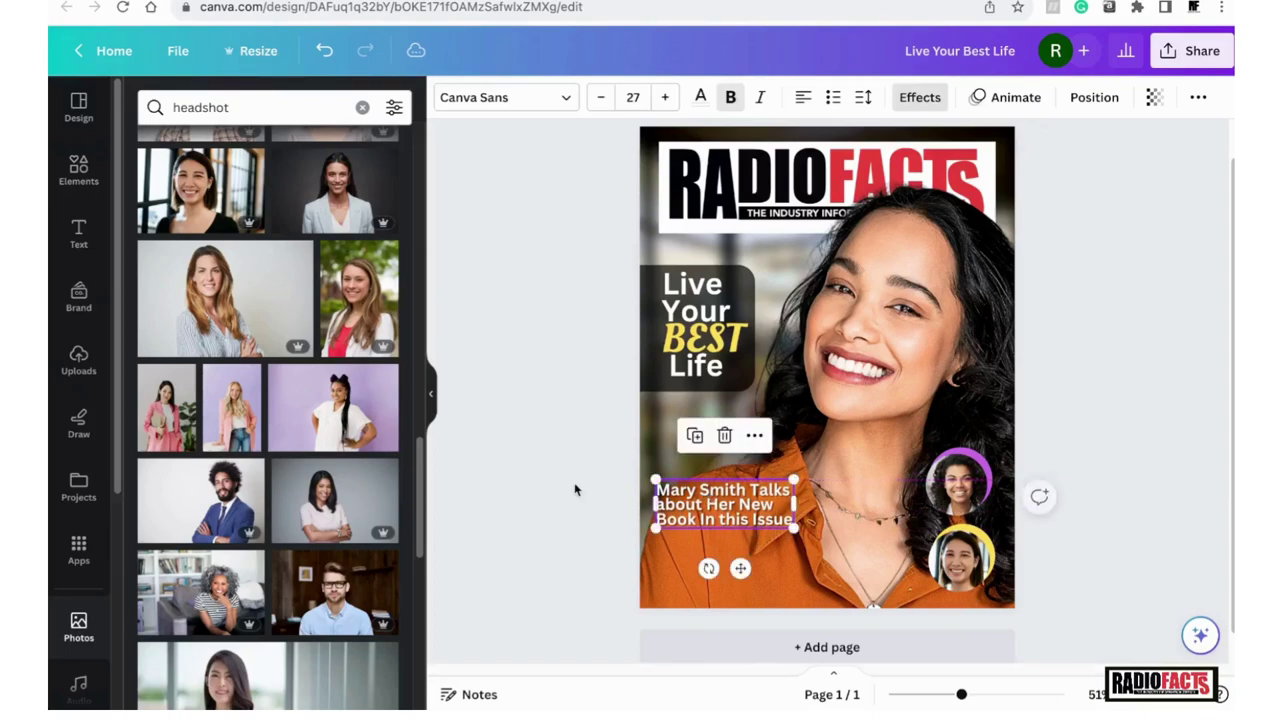
{"action": "left_click", "coordinate": [543, 421]}
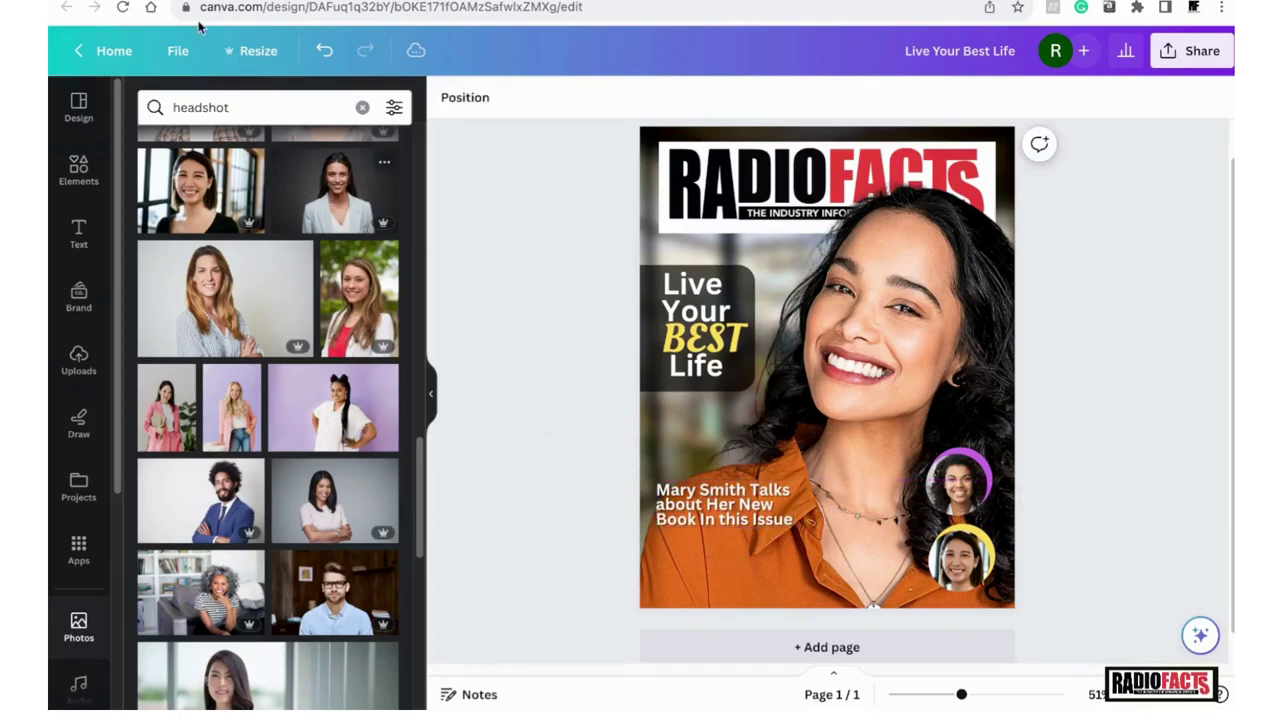
- Search the photos for "flower" and add the yellow sunflower to the cover
{"action": "left_click", "coordinate": [242, 104]}
{"action": "type", "text": "fl"}
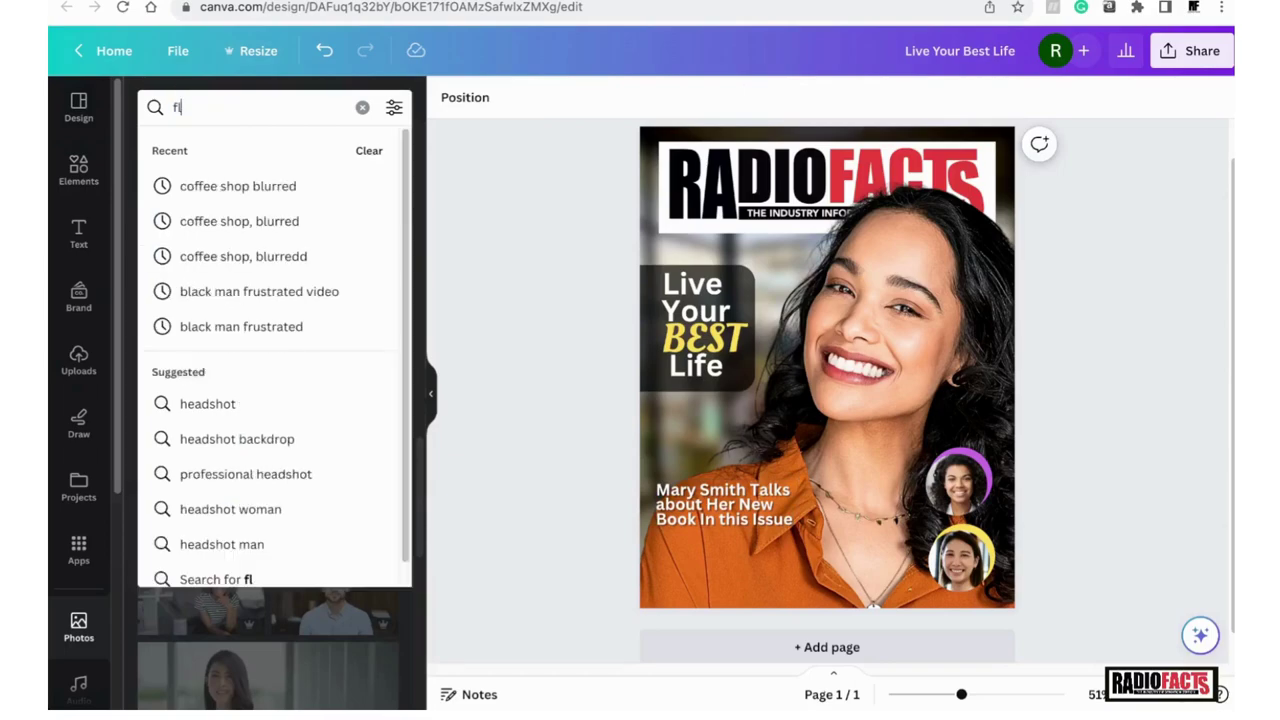
{"action": "type", "text": "ower"}
{"action": "key", "text": "Return"}
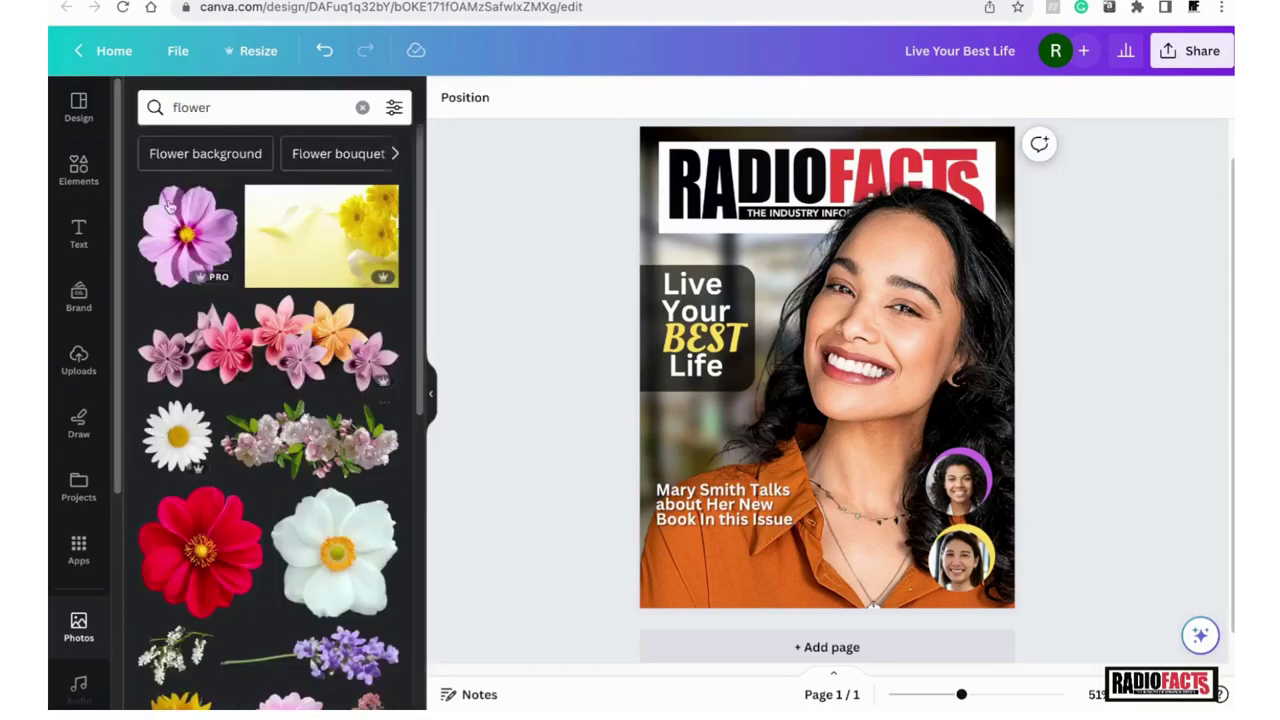
{"action": "scroll", "coordinate": [228, 370], "scroll_direction": "down", "scroll_amount": 5}
{"action": "scroll", "coordinate": [228, 370], "scroll_direction": "down", "scroll_amount": 4}
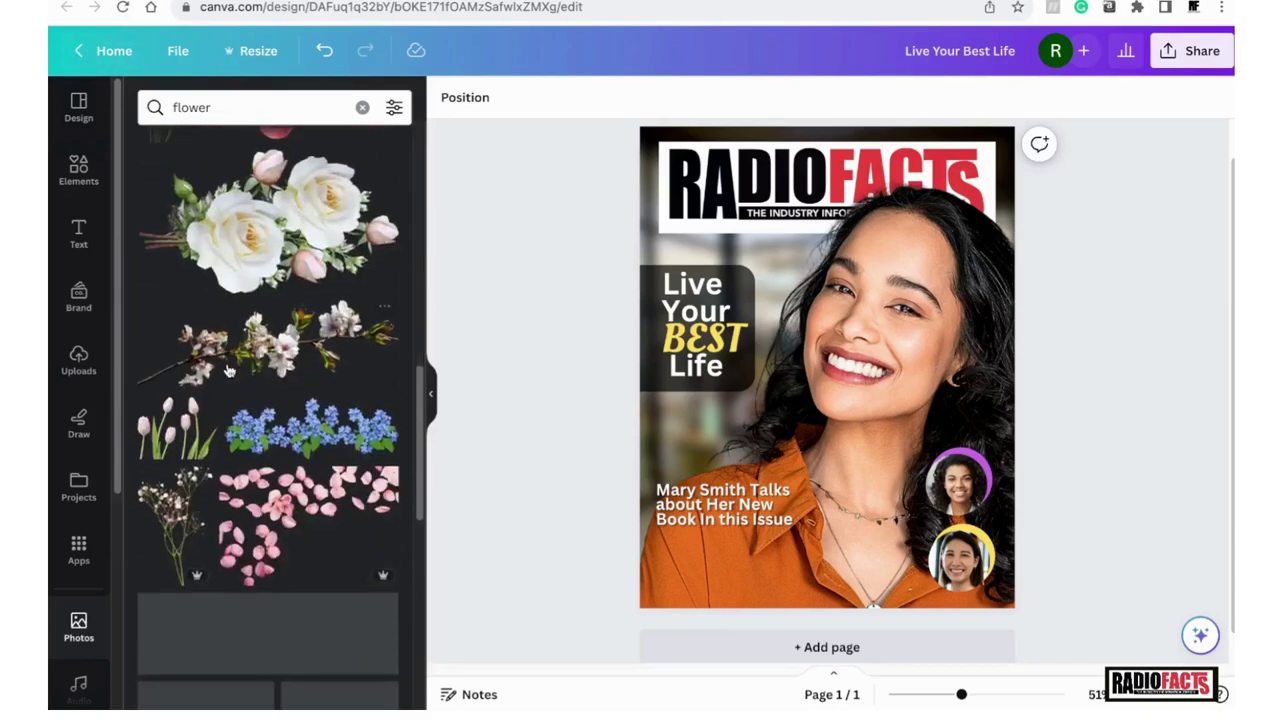
{"action": "scroll", "coordinate": [228, 368], "scroll_direction": "up", "scroll_amount": 7}
{"action": "scroll", "coordinate": [229, 366], "scroll_direction": "down", "scroll_amount": 4}
{"action": "scroll", "coordinate": [185, 266], "scroll_direction": "up", "scroll_amount": 1}
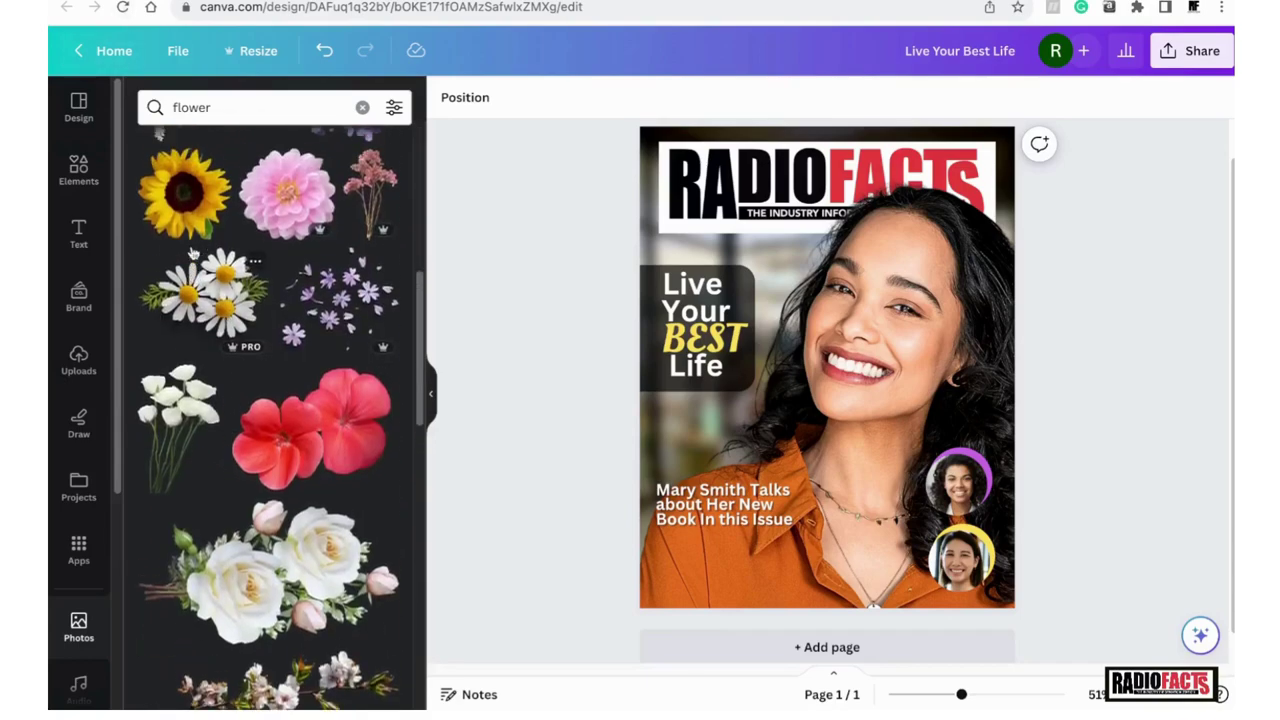
{"action": "left_click", "coordinate": [186, 215]}
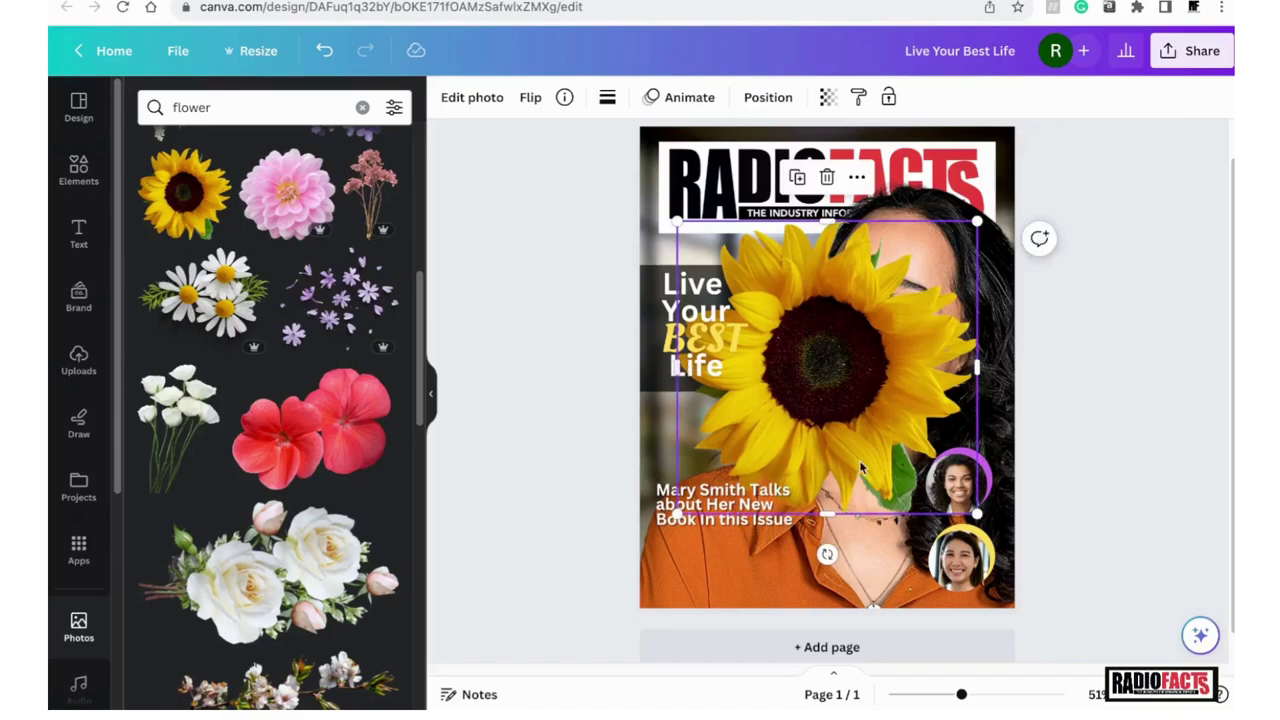
- Shrink the sunflower to a small accent and place it between the "Live Your BEST Life" headline and the teaser text
{"action": "left_click_drag", "start_coordinate": [976, 514], "coordinate": [722, 410]}
{"action": "left_click", "coordinate": [502, 489]}
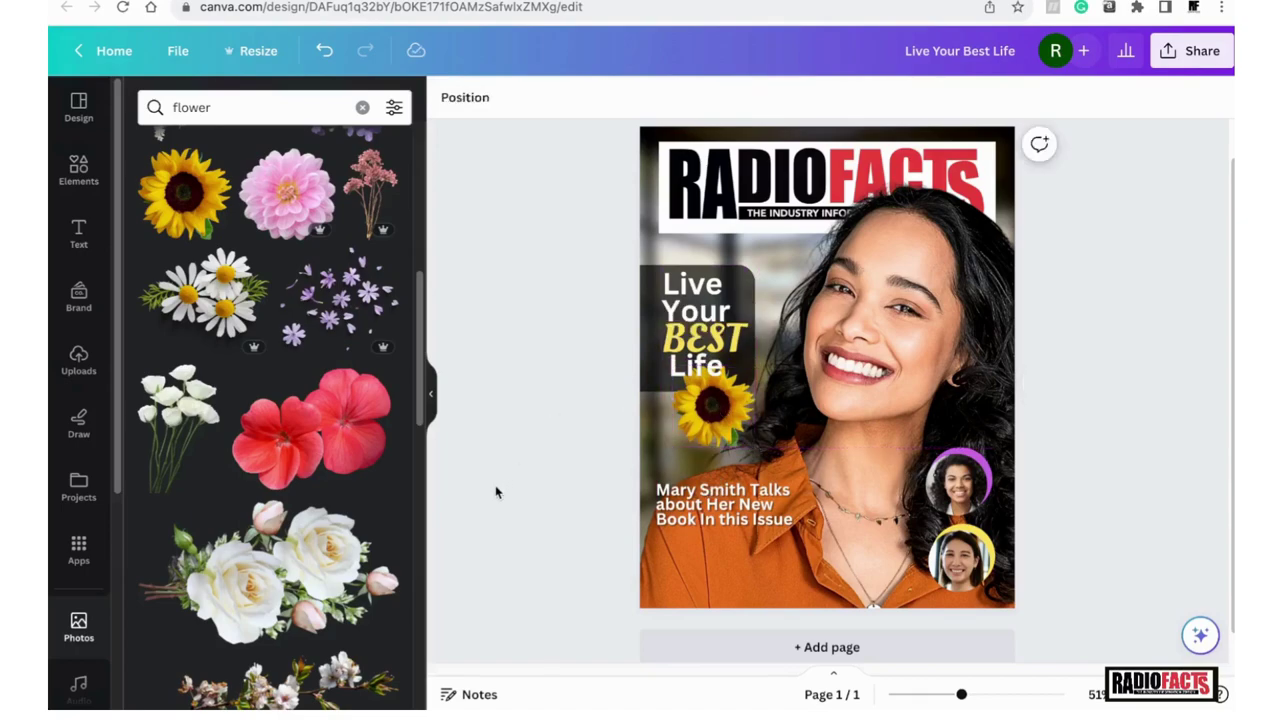
{"action": "left_click", "coordinate": [715, 425]}
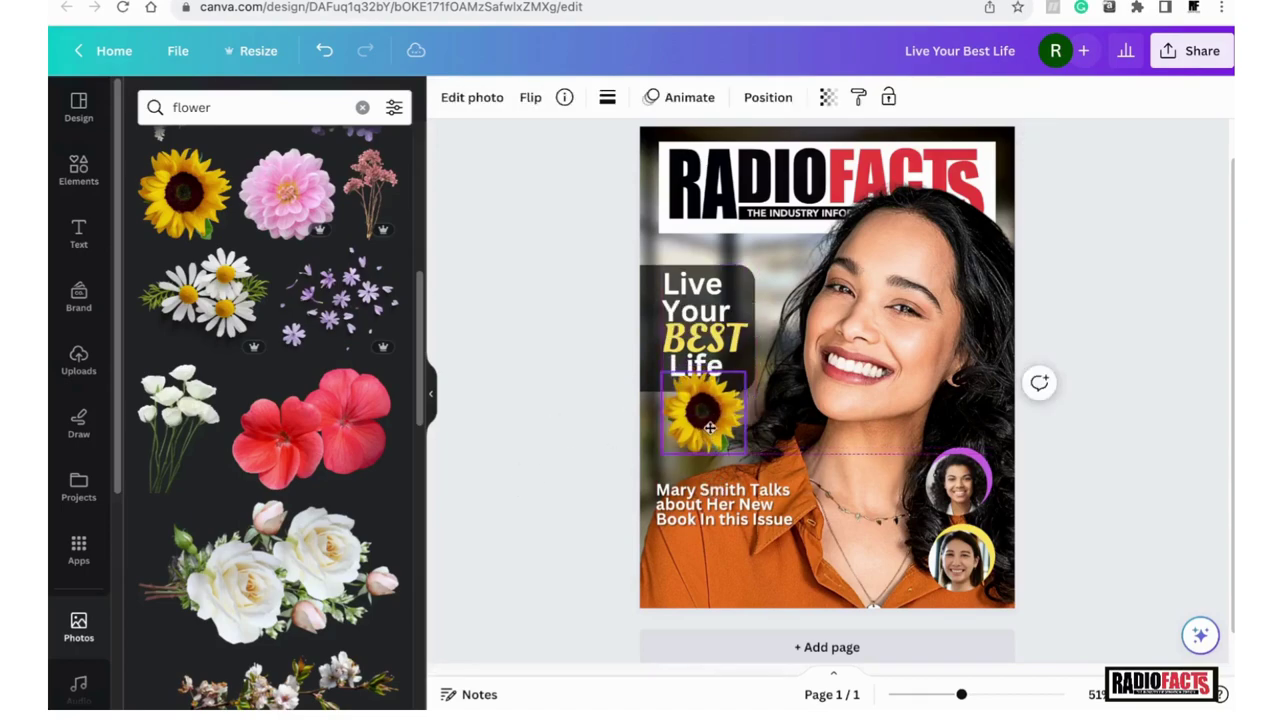
{"action": "left_click_drag", "start_coordinate": [715, 426], "coordinate": [681, 430]}
{"action": "left_click", "coordinate": [636, 406]}
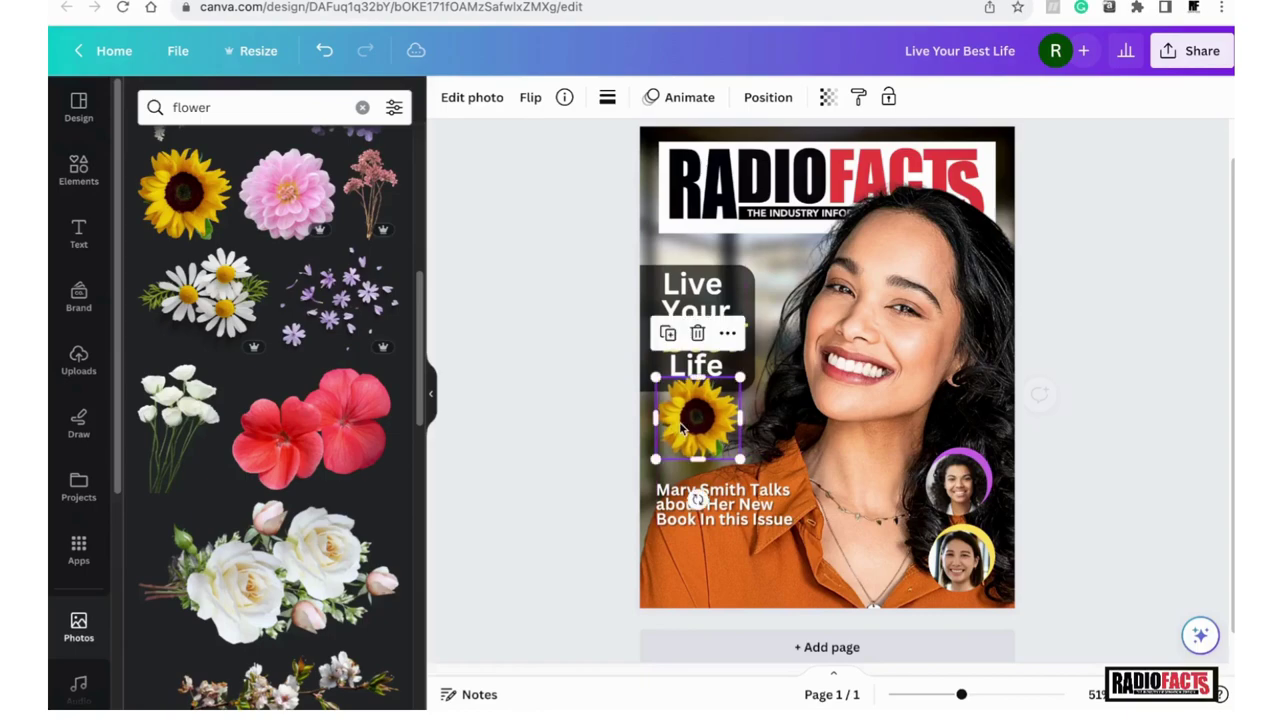
{"action": "left_click", "coordinate": [577, 449]}
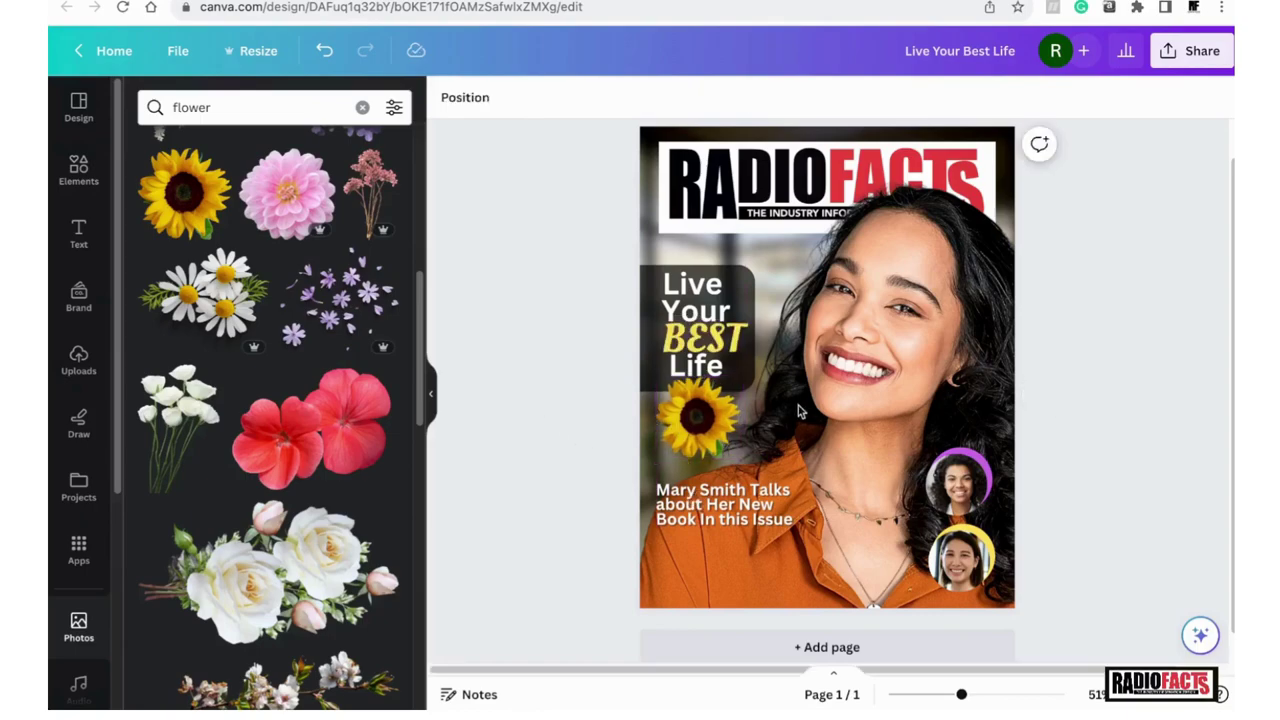
- Make the sunflower slightly smaller and reposition it just below the word "Life"
{"action": "left_click", "coordinate": [737, 457]}
{"action": "left_click_drag", "start_coordinate": [735, 453], "coordinate": [701, 414]}
{"action": "left_click", "coordinate": [589, 464]}
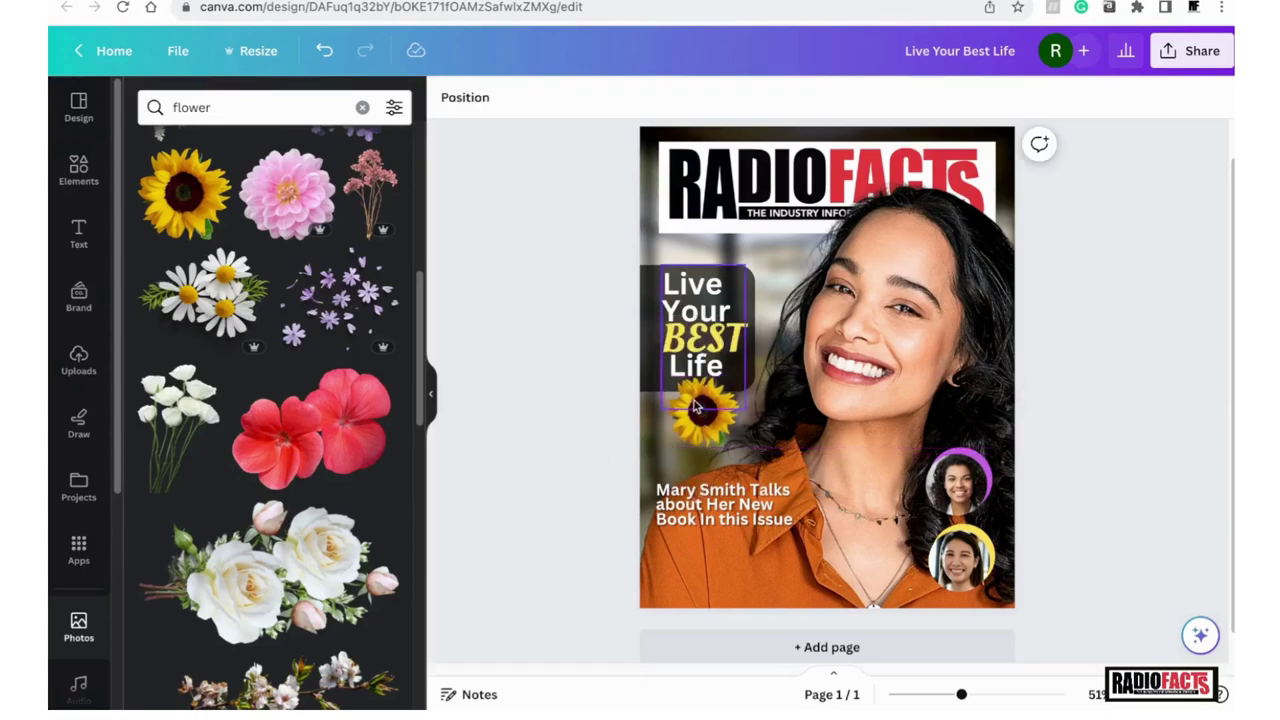
{"action": "left_click", "coordinate": [716, 430]}
{"action": "left_click_drag", "start_coordinate": [741, 448], "coordinate": [699, 429]}
{"action": "left_click", "coordinate": [622, 425]}
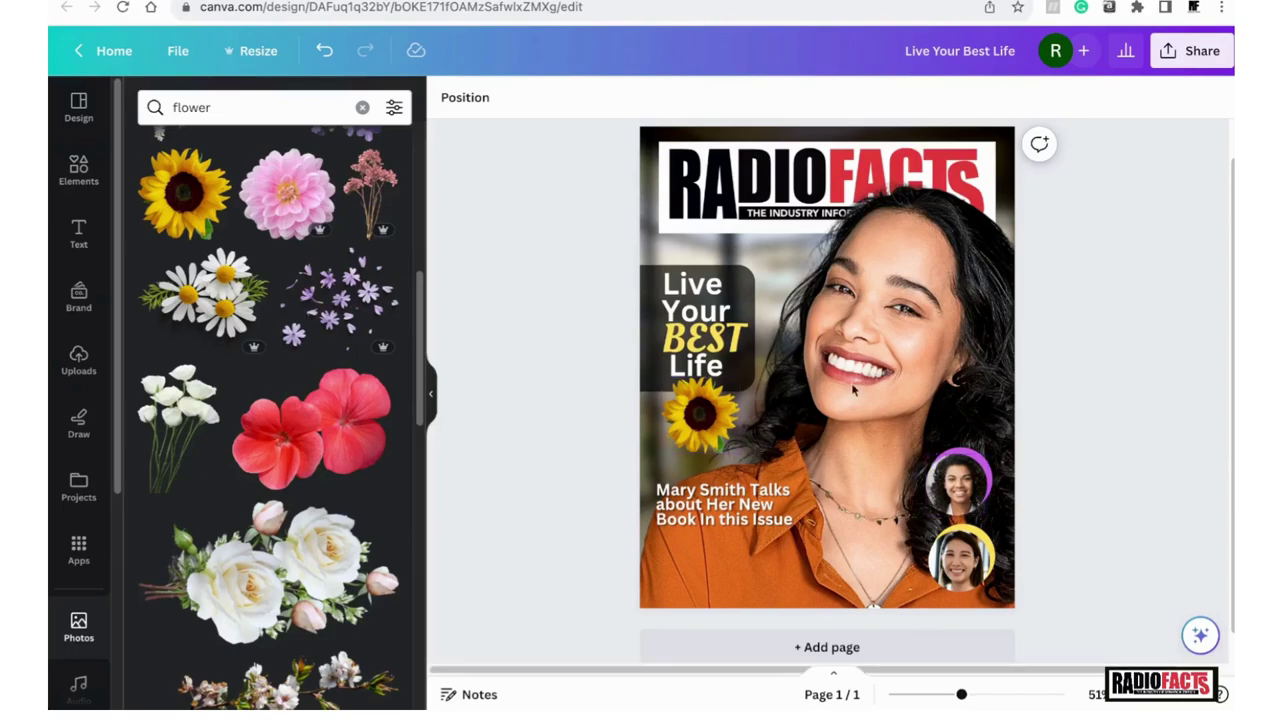
- Enlarge the sunflower slightly and reposition it midway between the "Live Your BEST Life" headline and the book teaser
{"action": "left_click", "coordinate": [718, 424]}
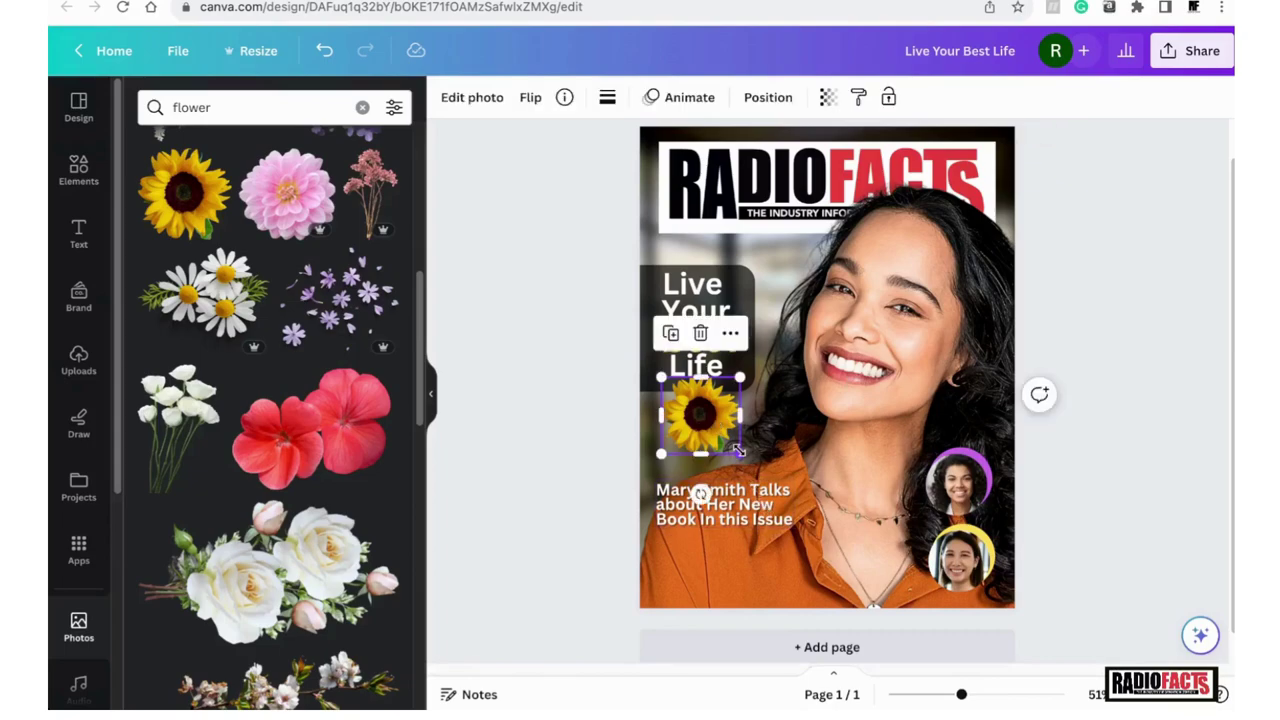
{"action": "left_click_drag", "start_coordinate": [745, 458], "coordinate": [758, 470]}
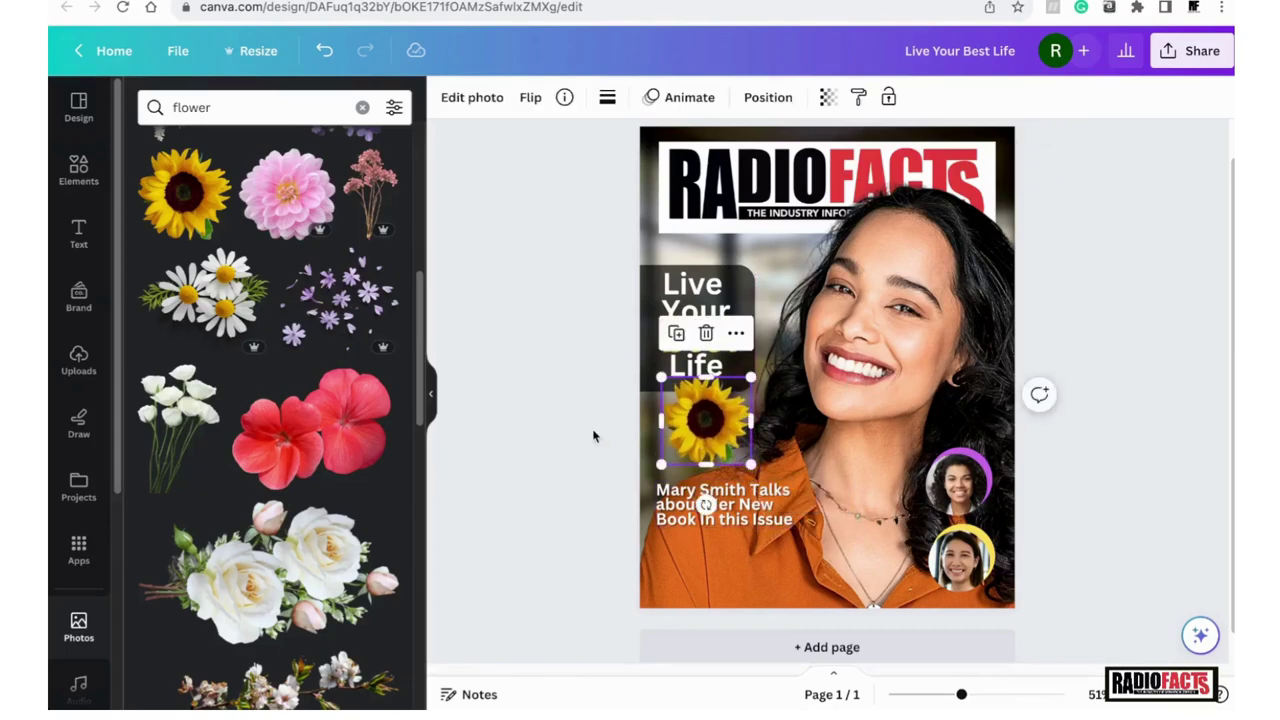
{"action": "left_click", "coordinate": [587, 465]}
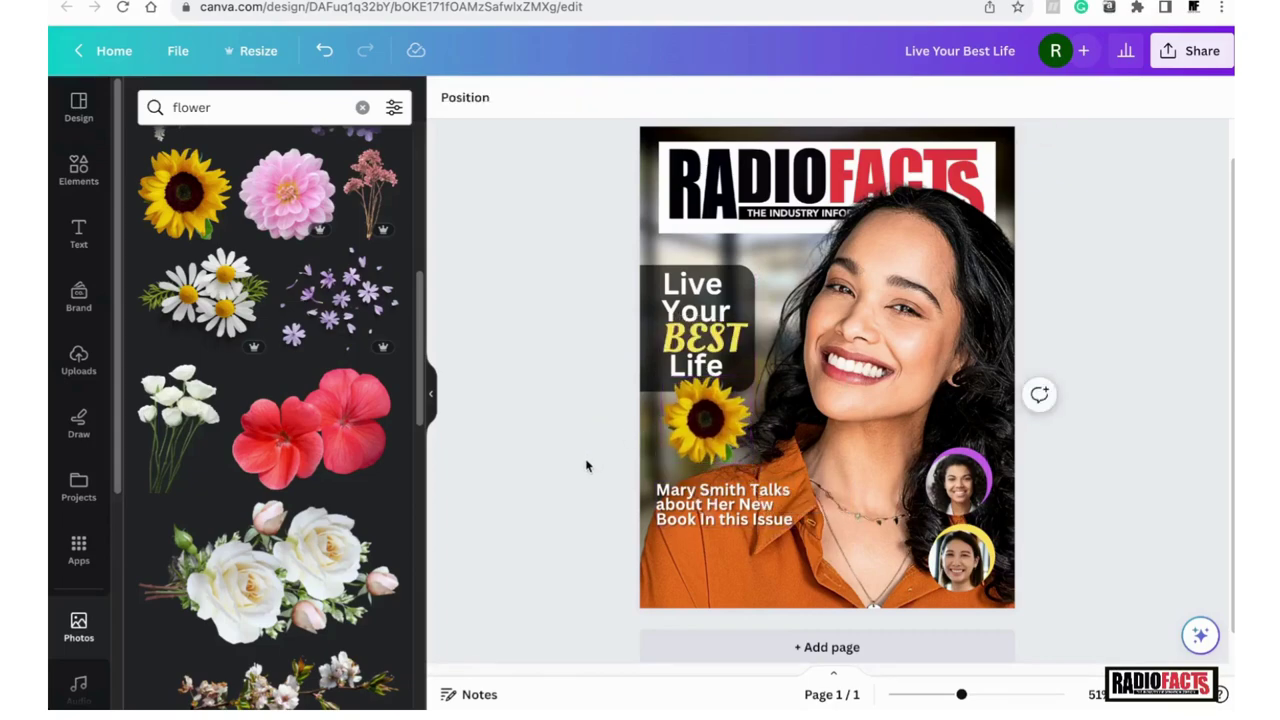
{"action": "left_click", "coordinate": [728, 425]}
{"action": "left_click", "coordinate": [553, 415]}
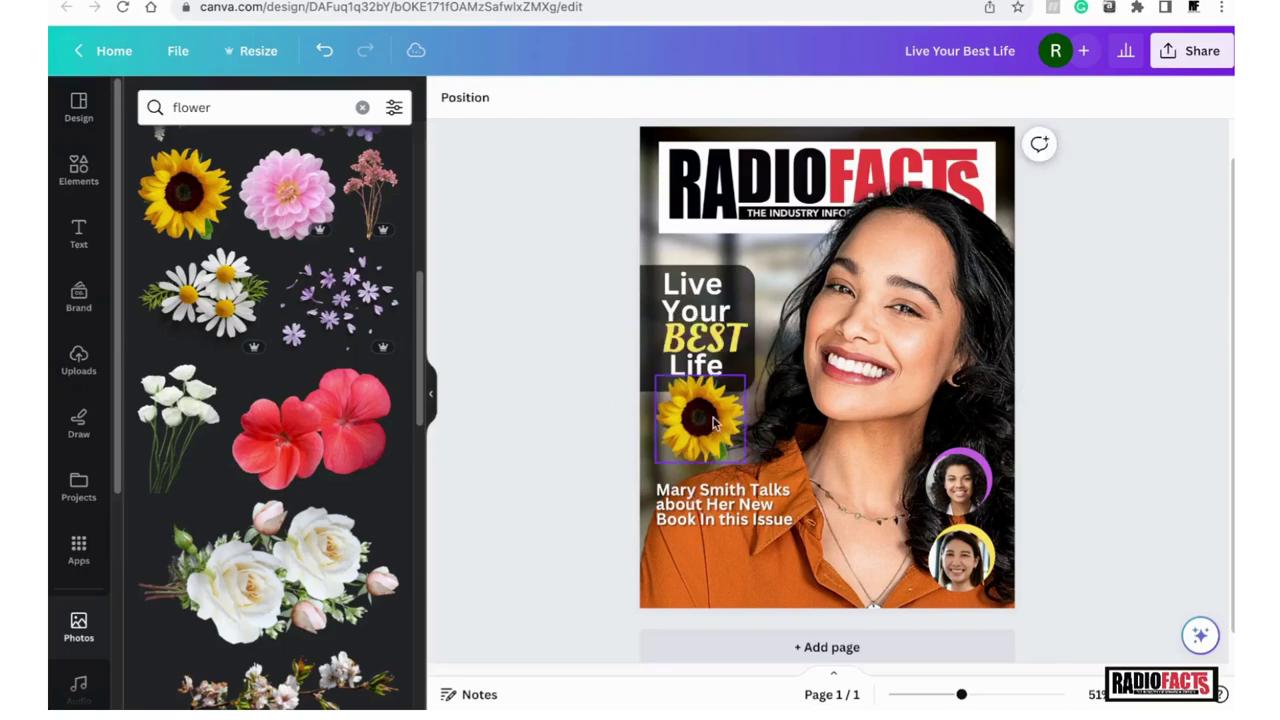
{"action": "left_click", "coordinate": [698, 428]}
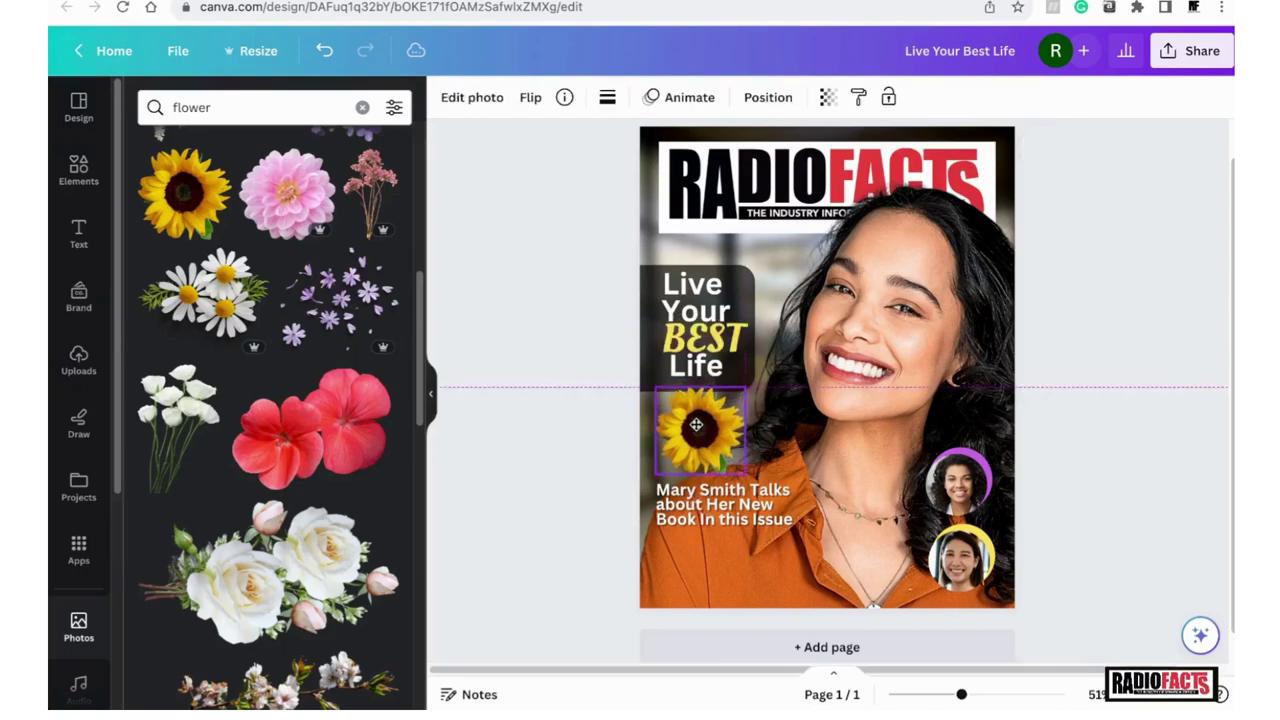
{"action": "left_click", "coordinate": [551, 436]}
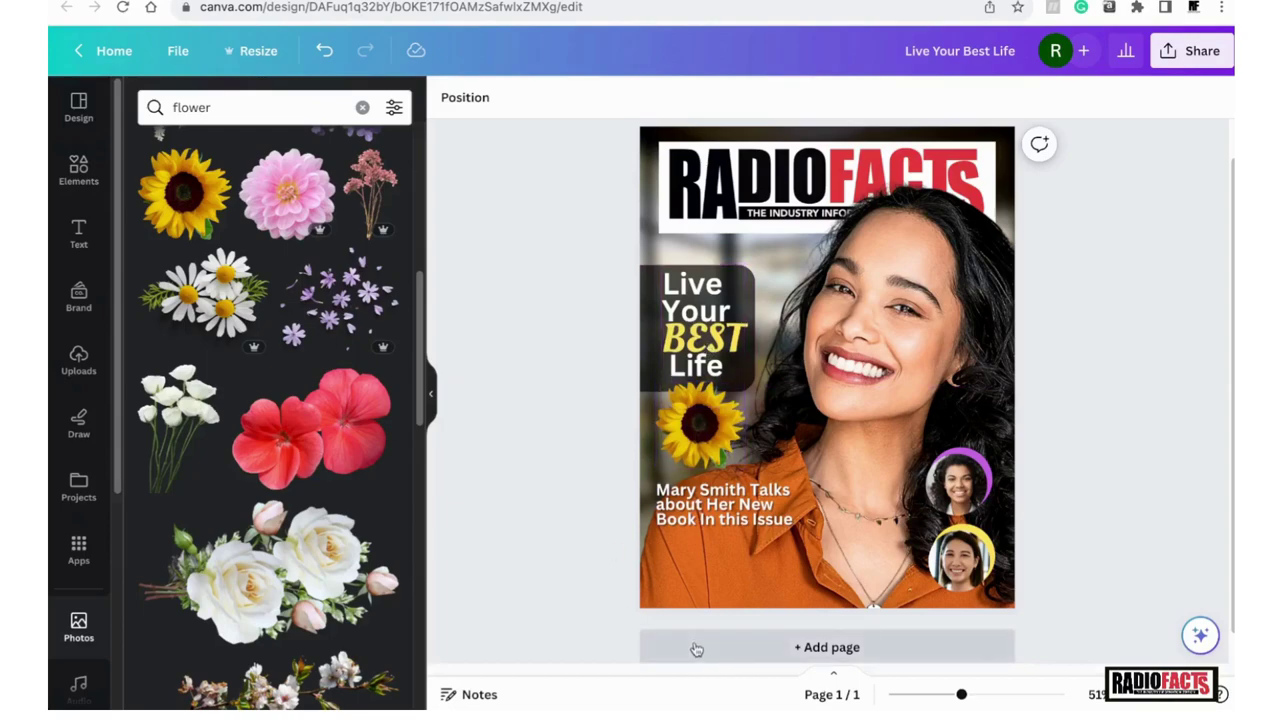
- Move the three-line book teaser text slightly lower to leave more room beneath the sunflower
{"action": "left_click", "coordinate": [732, 502]}
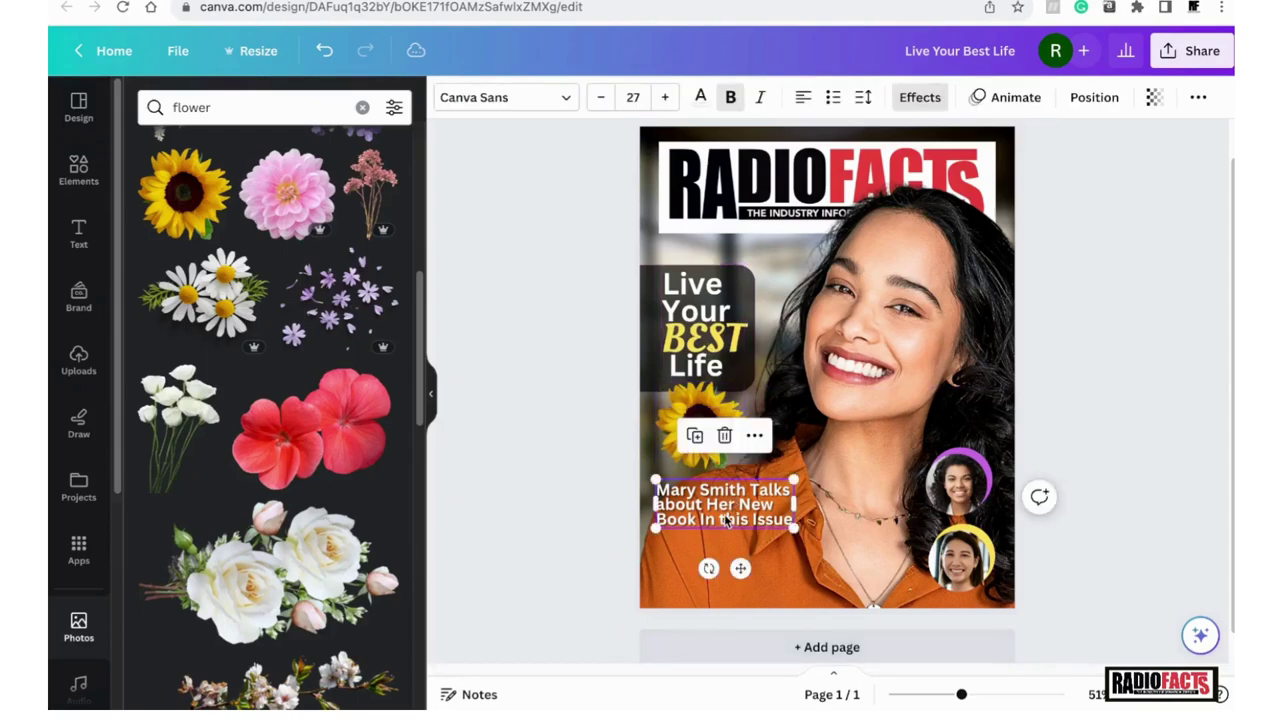
{"action": "mouse_move", "coordinate": [726, 514]}
{"action": "left_mouse_down"}
{"action": "mouse_move", "coordinate": [726, 540]}
{"action": "mouse_move", "coordinate": [763, 531]}
{"action": "mouse_move", "coordinate": [731, 530]}
{"action": "left_mouse_up"}
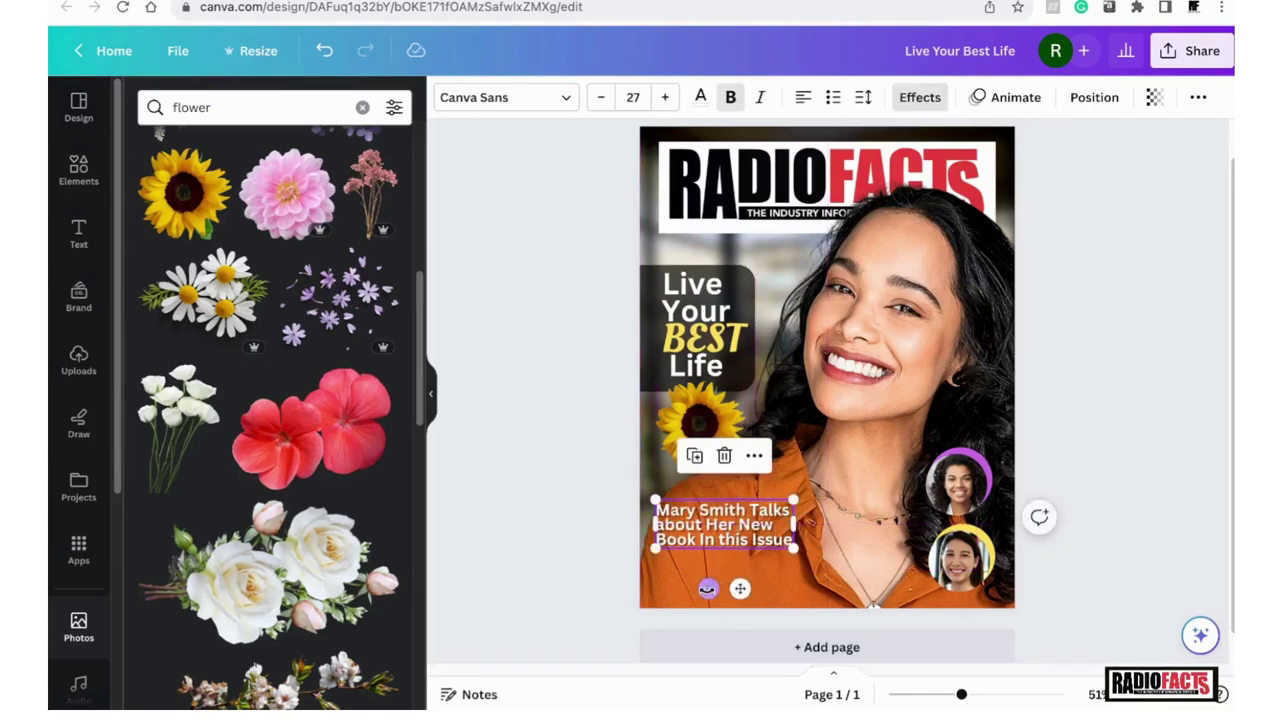
{"action": "left_click", "coordinate": [530, 580]}
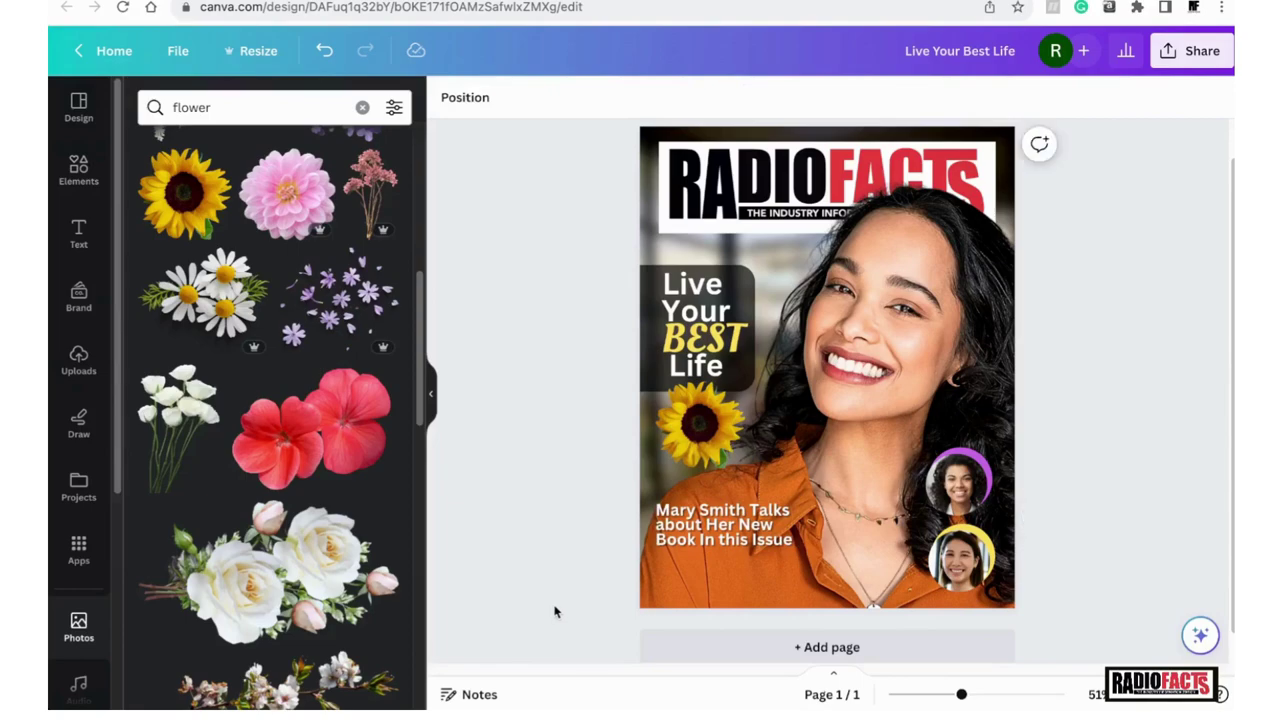
- Search the elements for "anniversay" and show all matching graphics
{"action": "left_click", "coordinate": [79, 170]}
{"action": "double_click", "coordinate": [228, 107]}
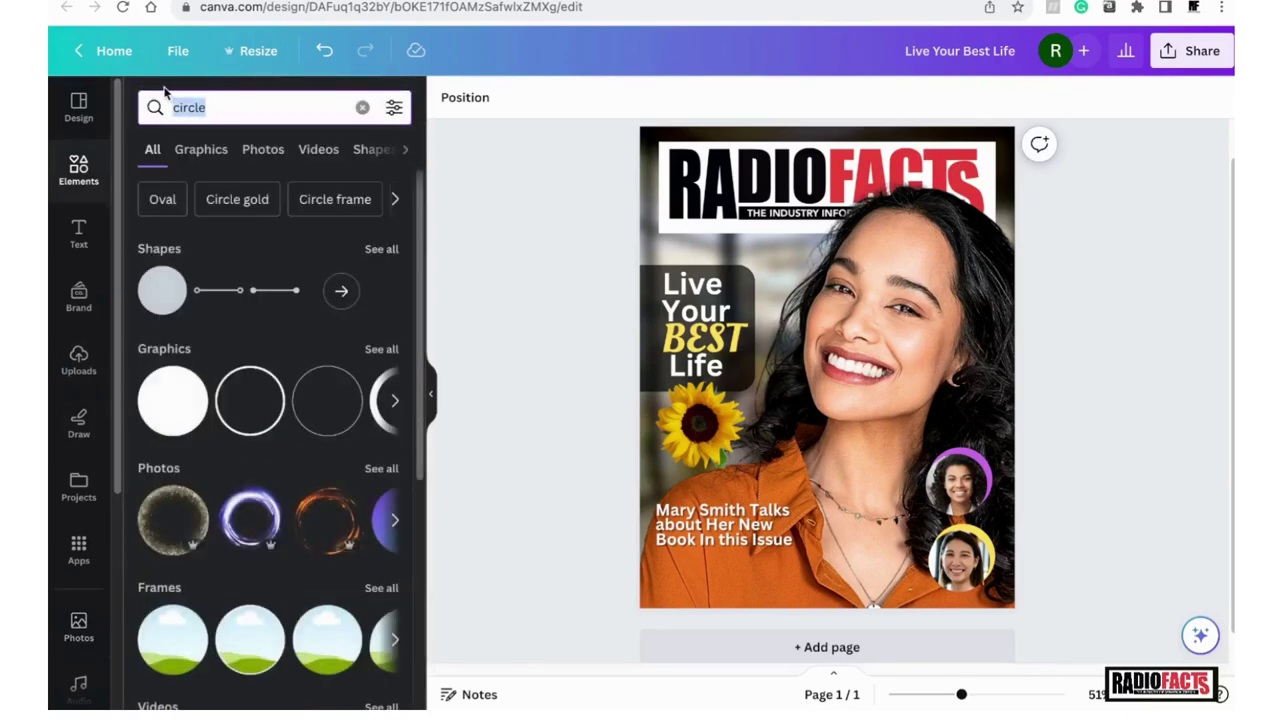
{"action": "type", "text": "annier"}
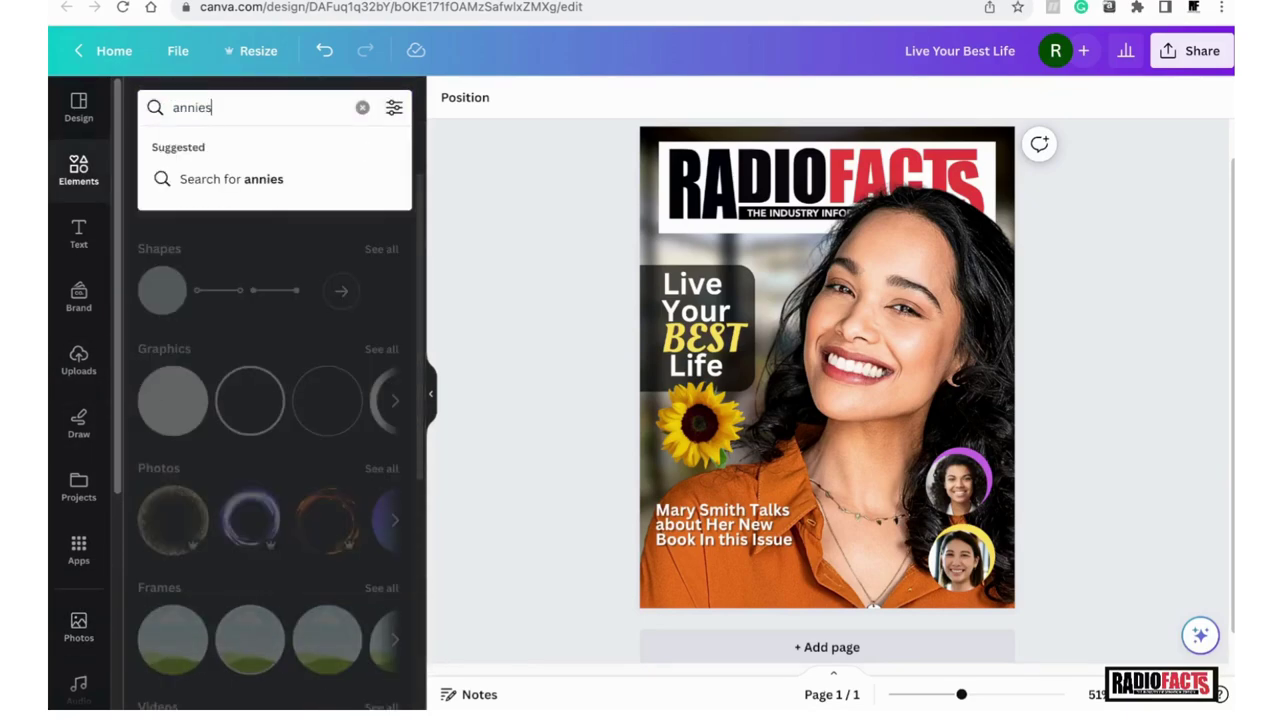
{"action": "key", "text": "BackSpace"}
{"action": "key", "text": "BackSpace"}
{"action": "type", "text": "versa"}
{"action": "key", "text": "BackSpace"}
{"action": "key", "text": "BackSpace"}
{"action": "key", "text": "BackSpace"}
{"action": "key", "text": "BackSpace"}
{"action": "key", "text": "BackSpace"}
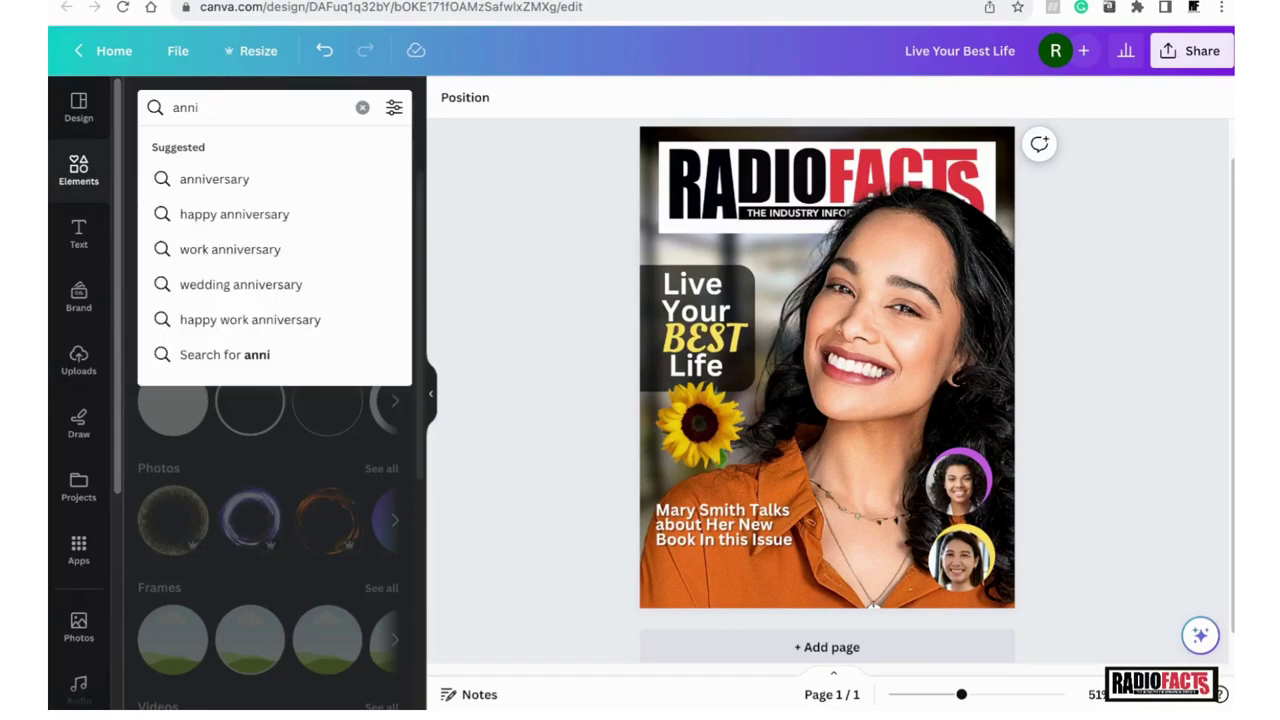
{"action": "type", "text": "versay"}
{"action": "key", "text": "Return"}
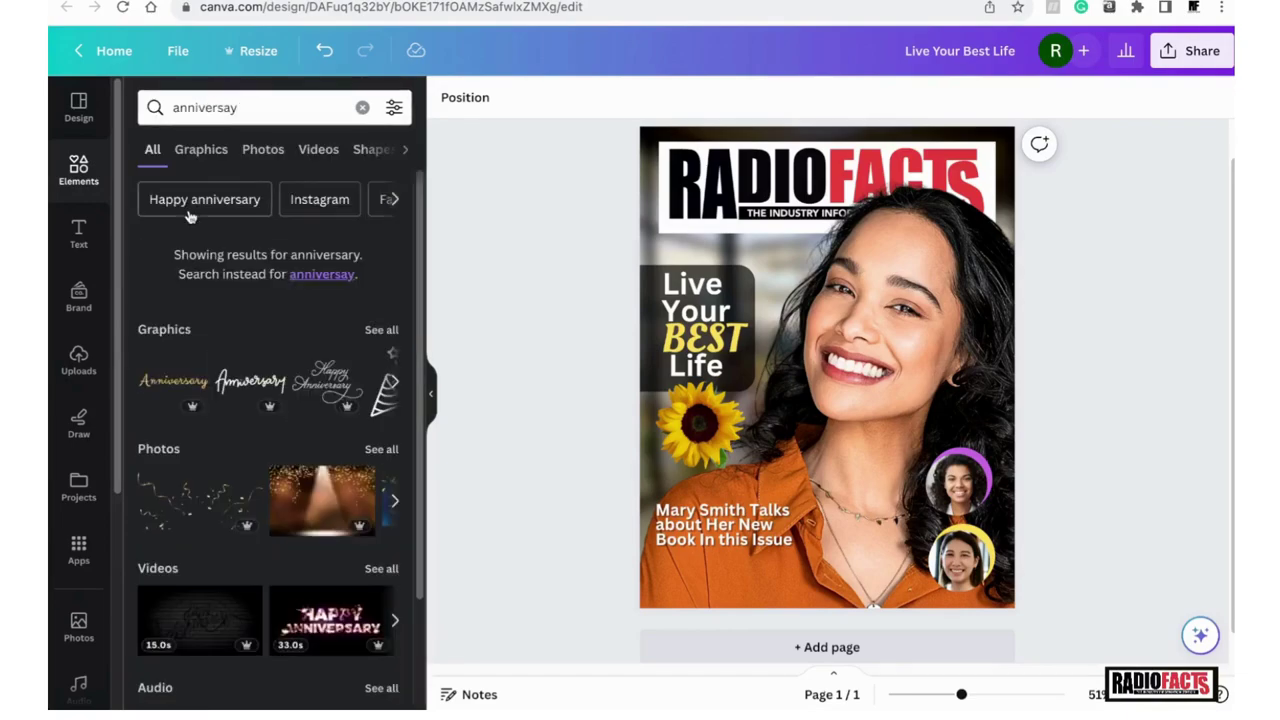
{"action": "left_click", "coordinate": [382, 331]}
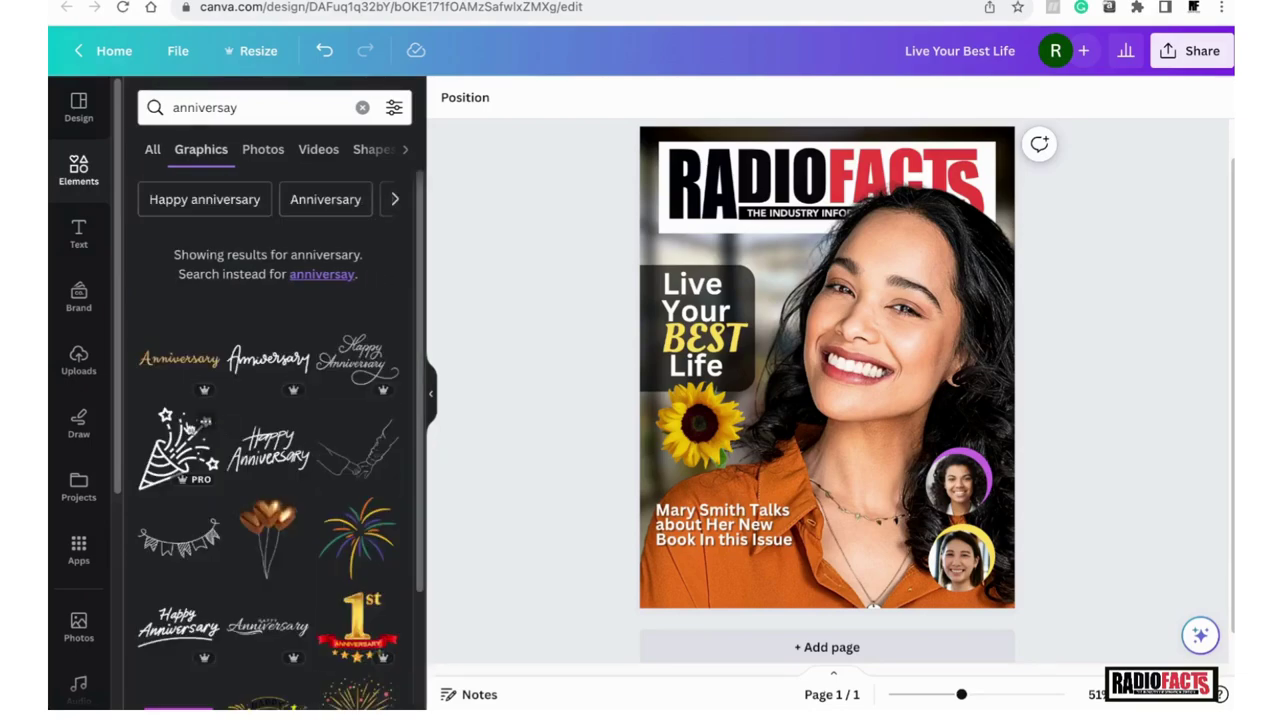
- Browse the anniversary graphics for a design that suits the cover
{"action": "scroll", "coordinate": [250, 362], "scroll_direction": "down", "scroll_amount": 4}
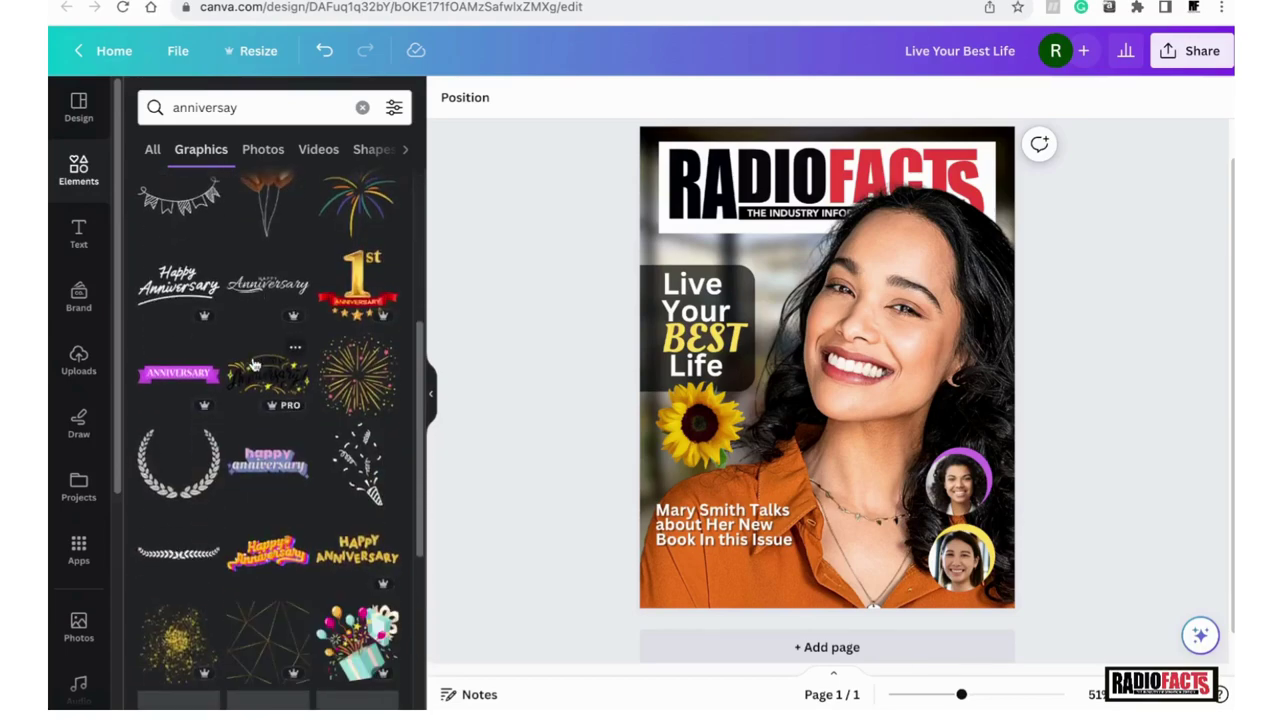
{"action": "scroll", "coordinate": [253, 365], "scroll_direction": "down", "scroll_amount": 1}
{"action": "scroll", "coordinate": [253, 365], "scroll_direction": "down", "scroll_amount": 3}
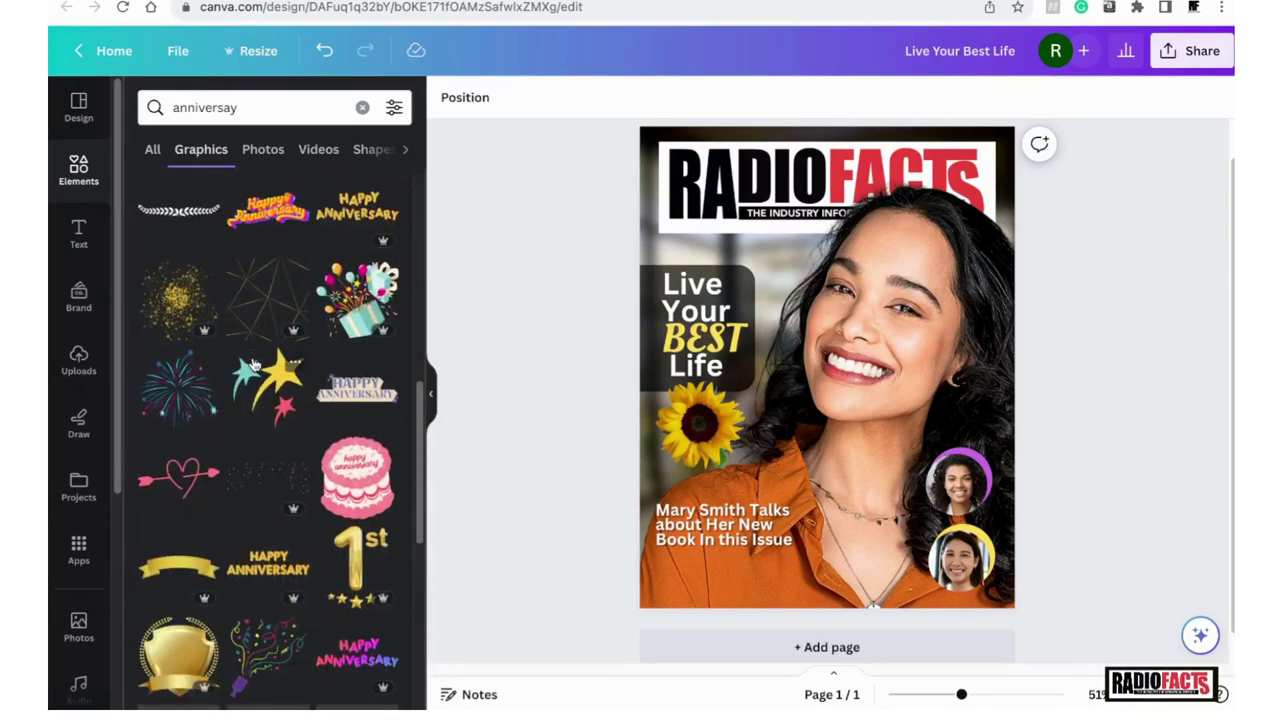
{"action": "scroll", "coordinate": [253, 365], "scroll_direction": "down", "scroll_amount": 4}
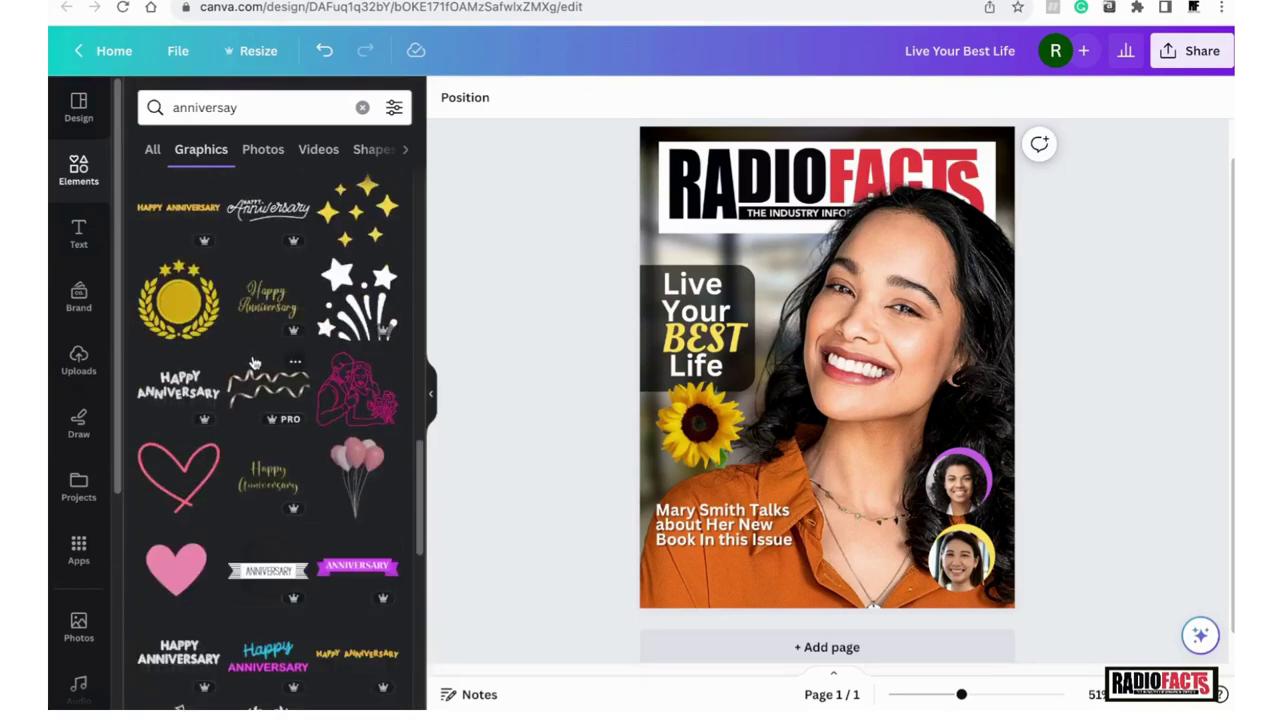
{"action": "scroll", "coordinate": [254, 363], "scroll_direction": "down", "scroll_amount": 2}
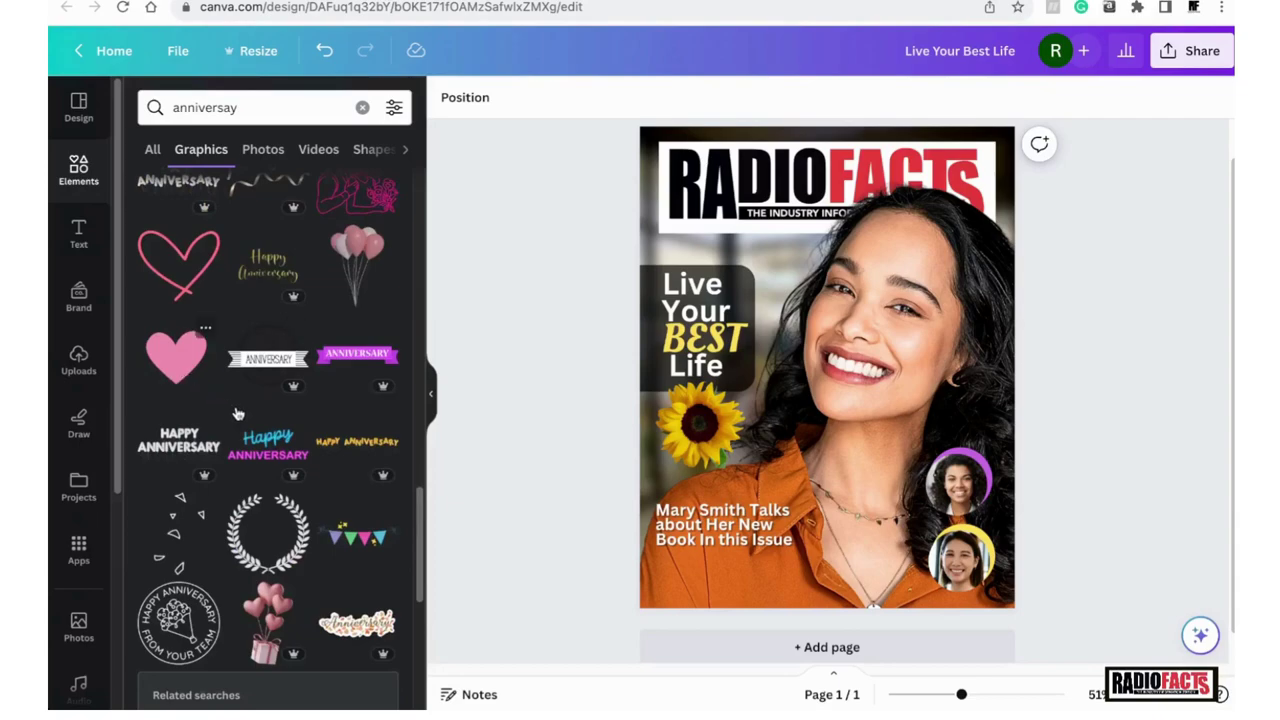
{"action": "scroll", "coordinate": [240, 414], "scroll_direction": "down", "scroll_amount": 3}
{"action": "scroll", "coordinate": [240, 414], "scroll_direction": "down", "scroll_amount": 6}
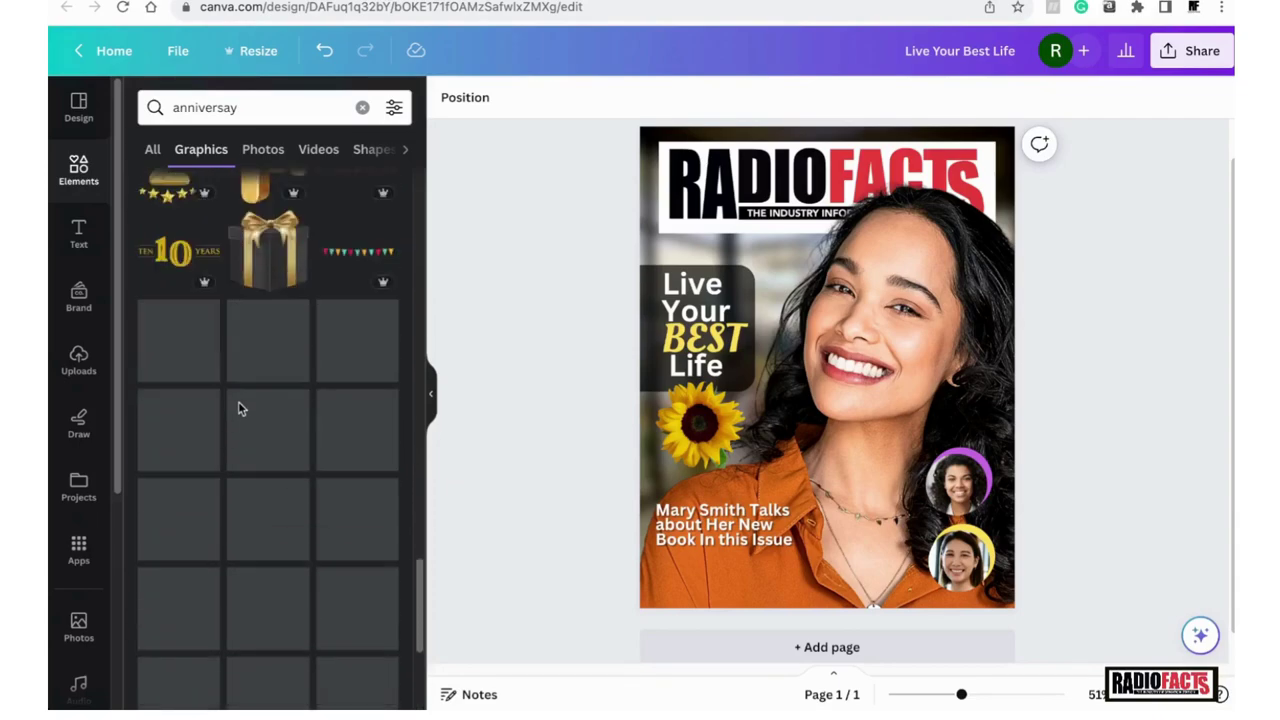
{"action": "scroll", "coordinate": [238, 401], "scroll_direction": "up", "scroll_amount": 15}
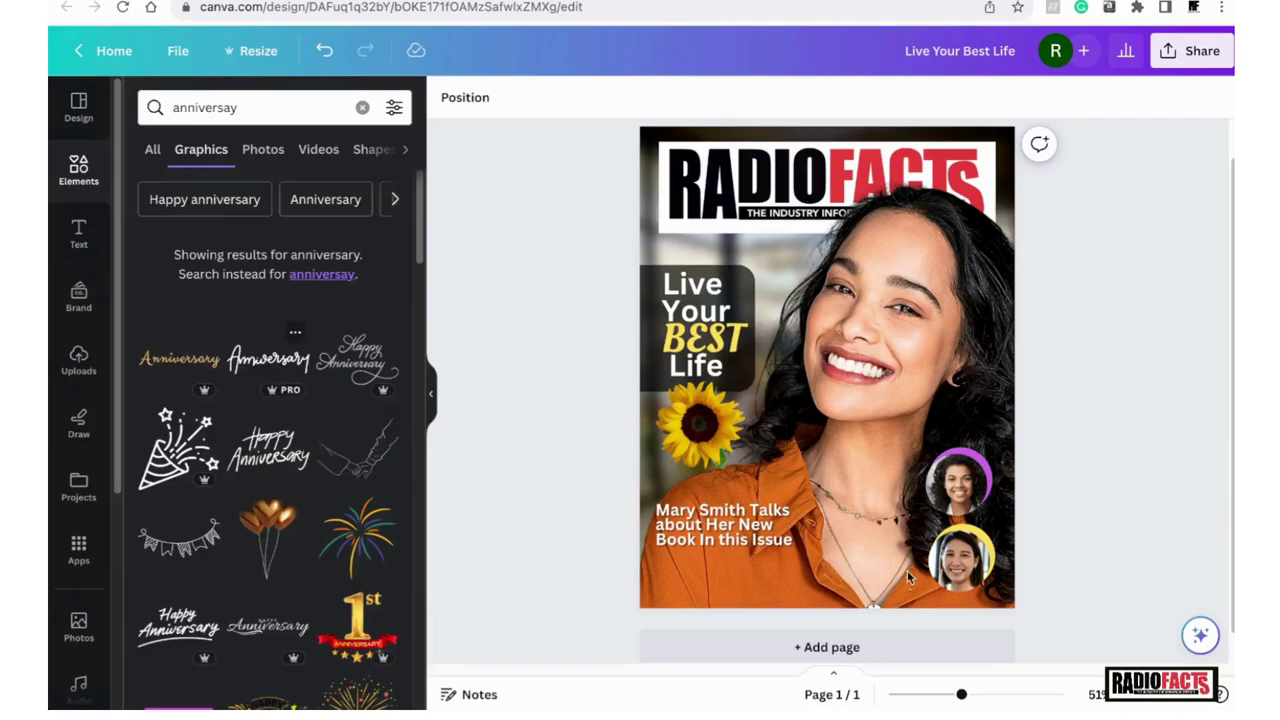
- Try the handwritten "Anniversary" graphic below the book teaser, then delete it from the cover
{"action": "left_click", "coordinate": [280, 381]}
{"action": "left_click_drag", "start_coordinate": [872, 380], "coordinate": [784, 585]}
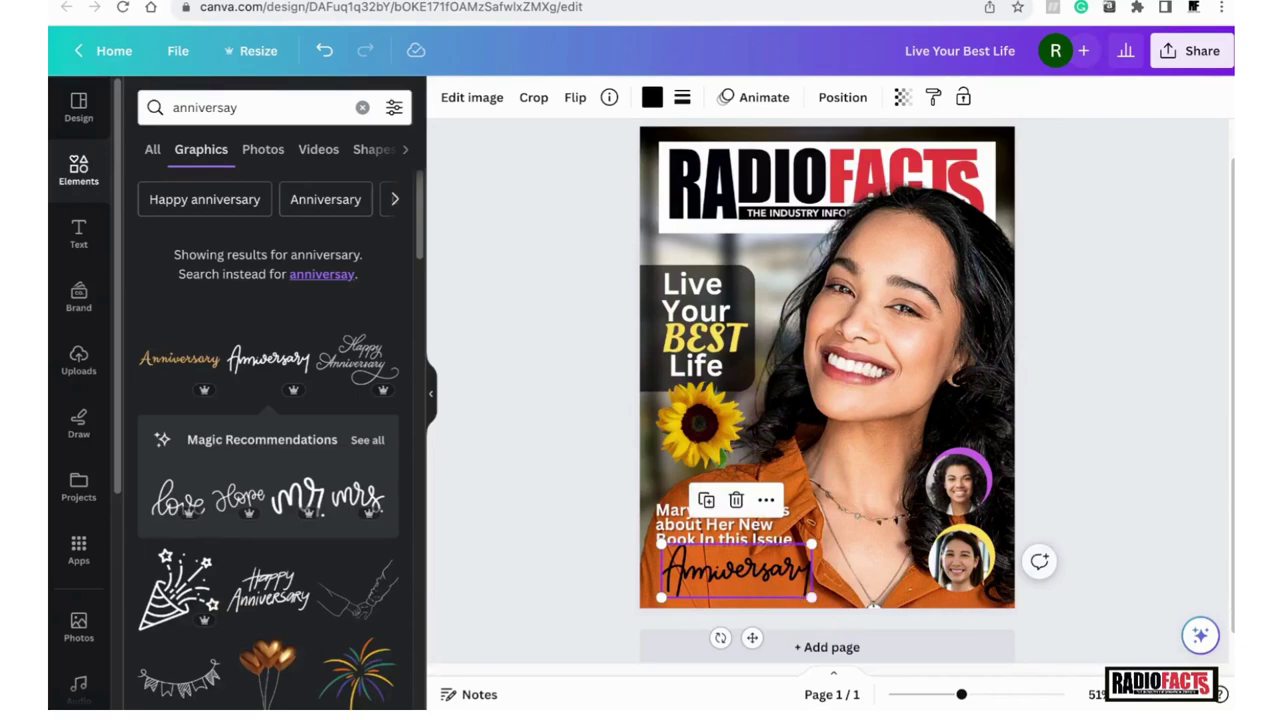
{"action": "key", "text": "Delete"}
- Try the gold balloon-style "Happy Anniversary" graphic across the middle of the cover, then delete it
{"action": "scroll", "coordinate": [376, 364], "scroll_direction": "down", "scroll_amount": 10}
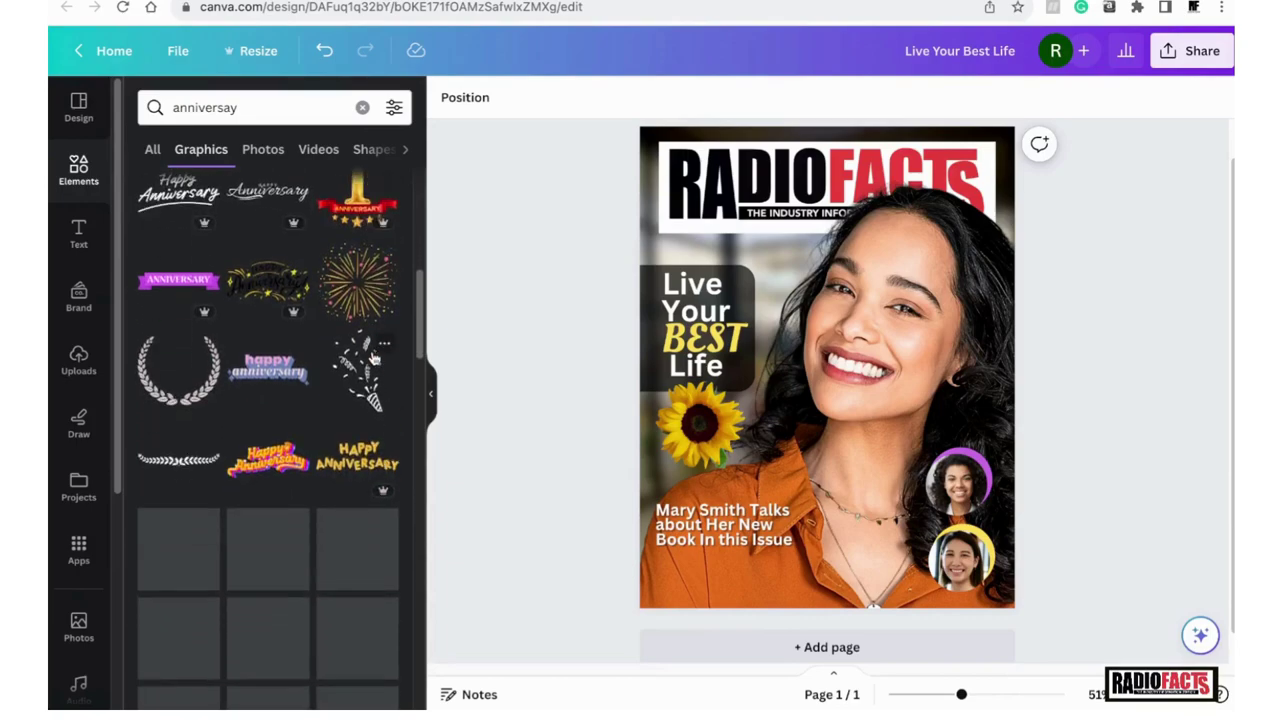
{"action": "scroll", "coordinate": [372, 358], "scroll_direction": "down", "scroll_amount": 5}
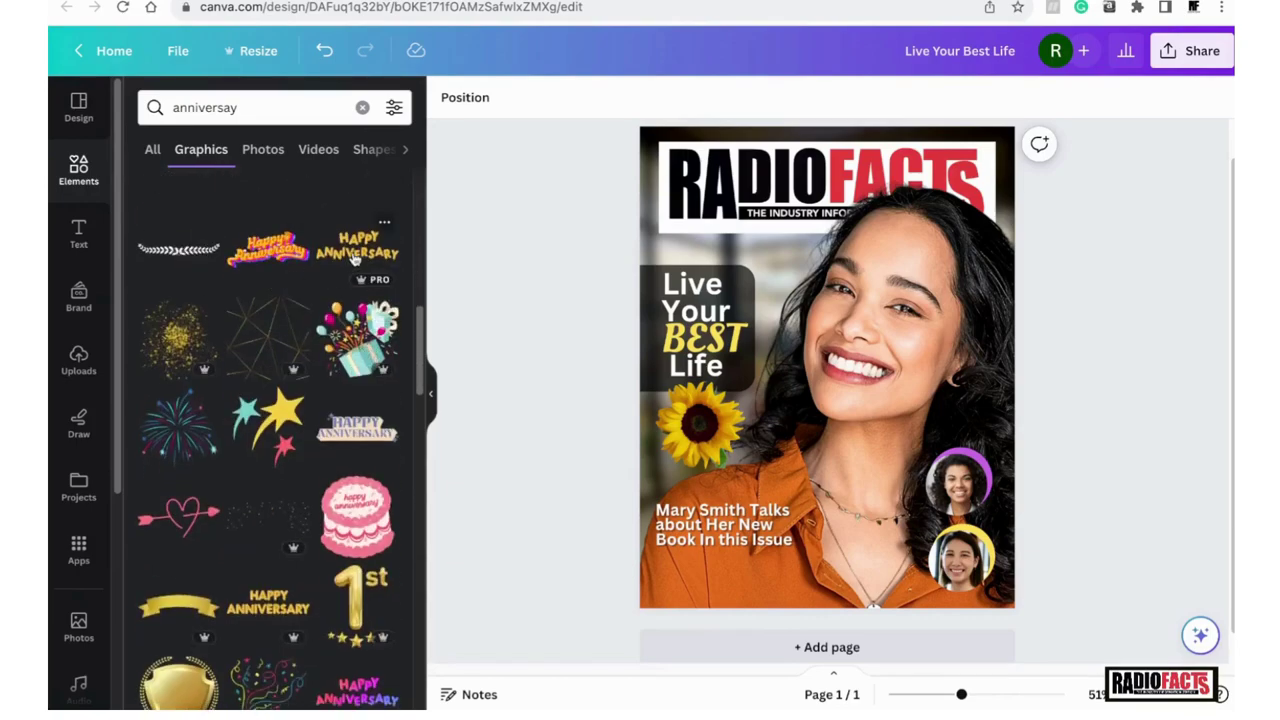
{"action": "left_click", "coordinate": [357, 245]}
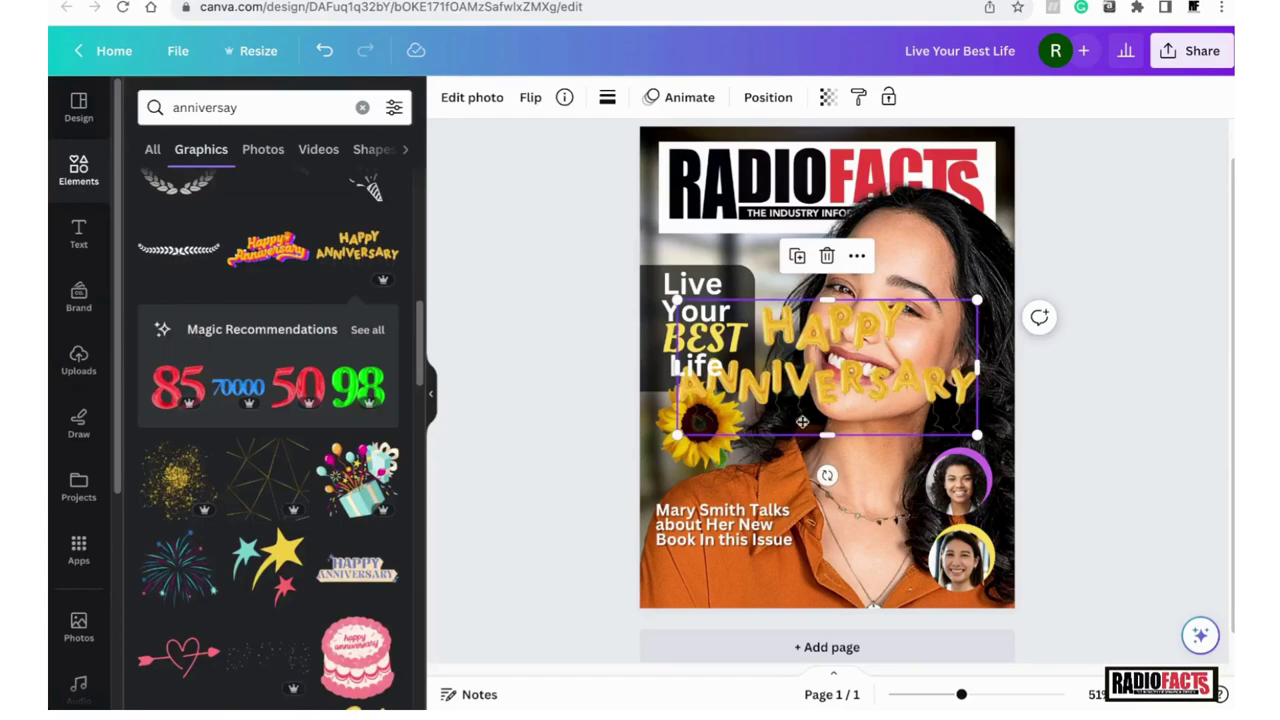
{"action": "left_click_drag", "start_coordinate": [810, 388], "coordinate": [802, 465]}
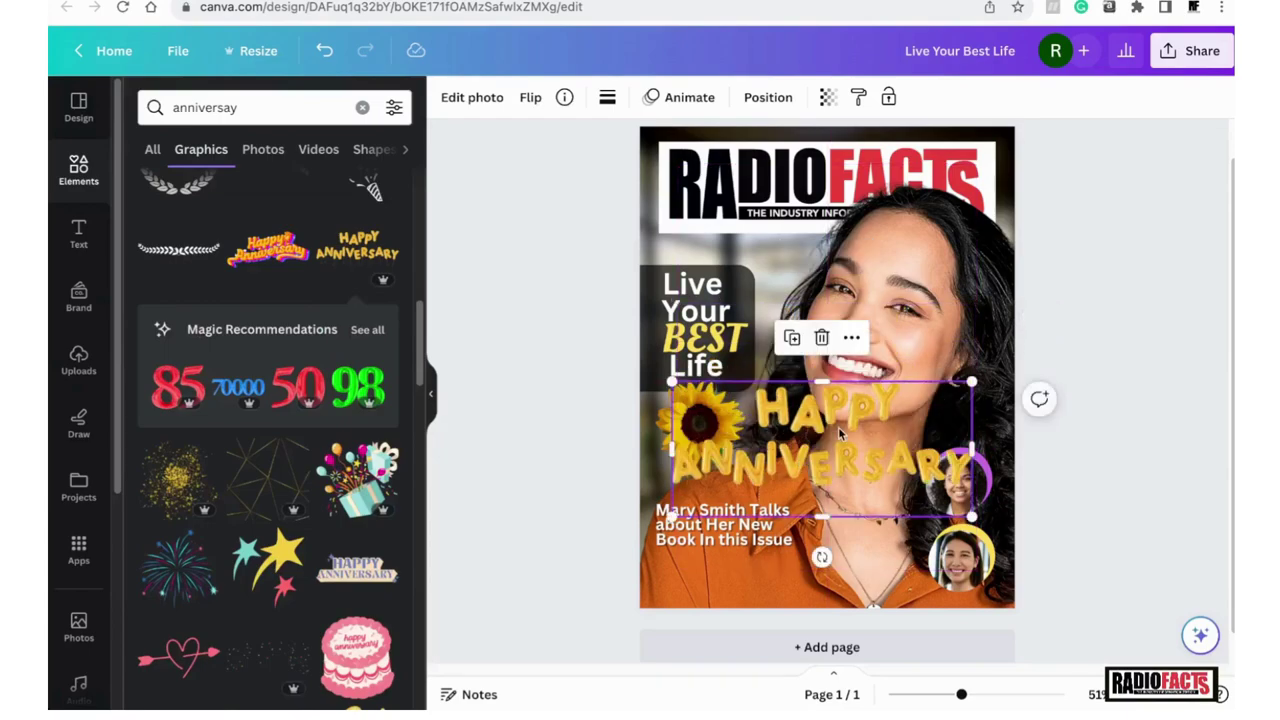
{"action": "key", "text": "Delete"}
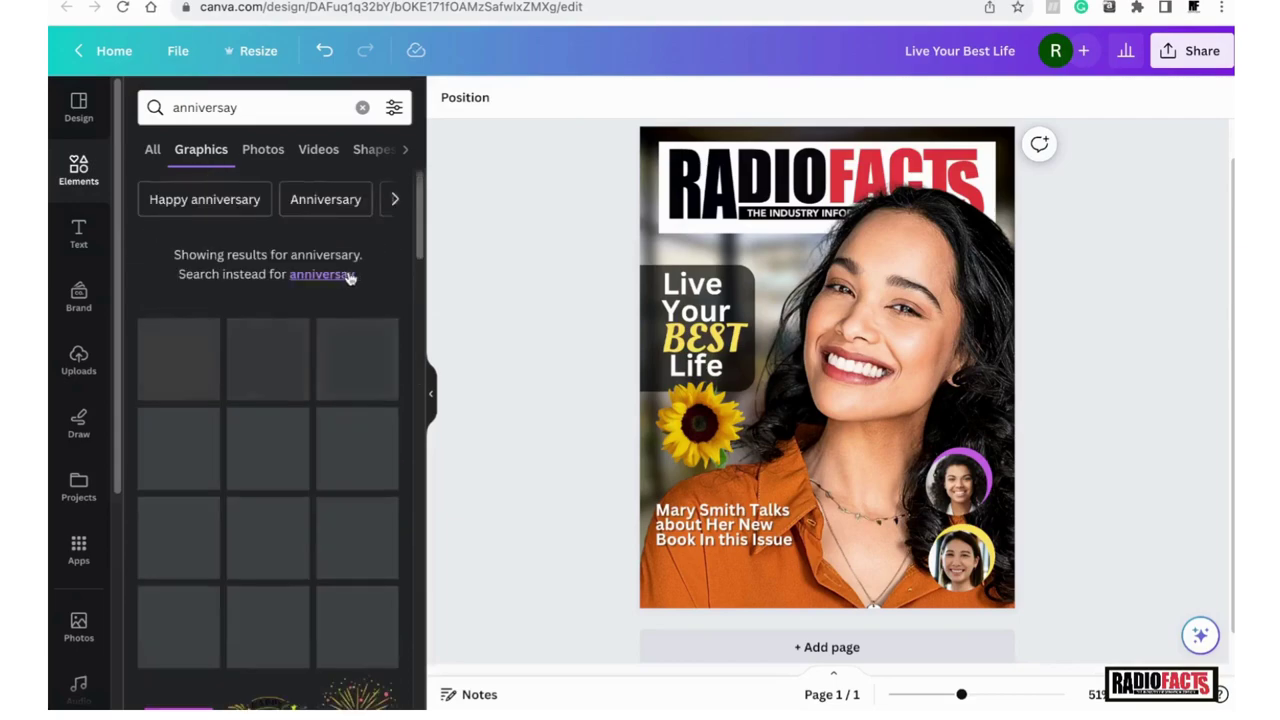
- Look through the anniversary graphics again for an alternative lettering design
{"action": "scroll", "coordinate": [371, 295], "scroll_direction": "down", "scroll_amount": 5}
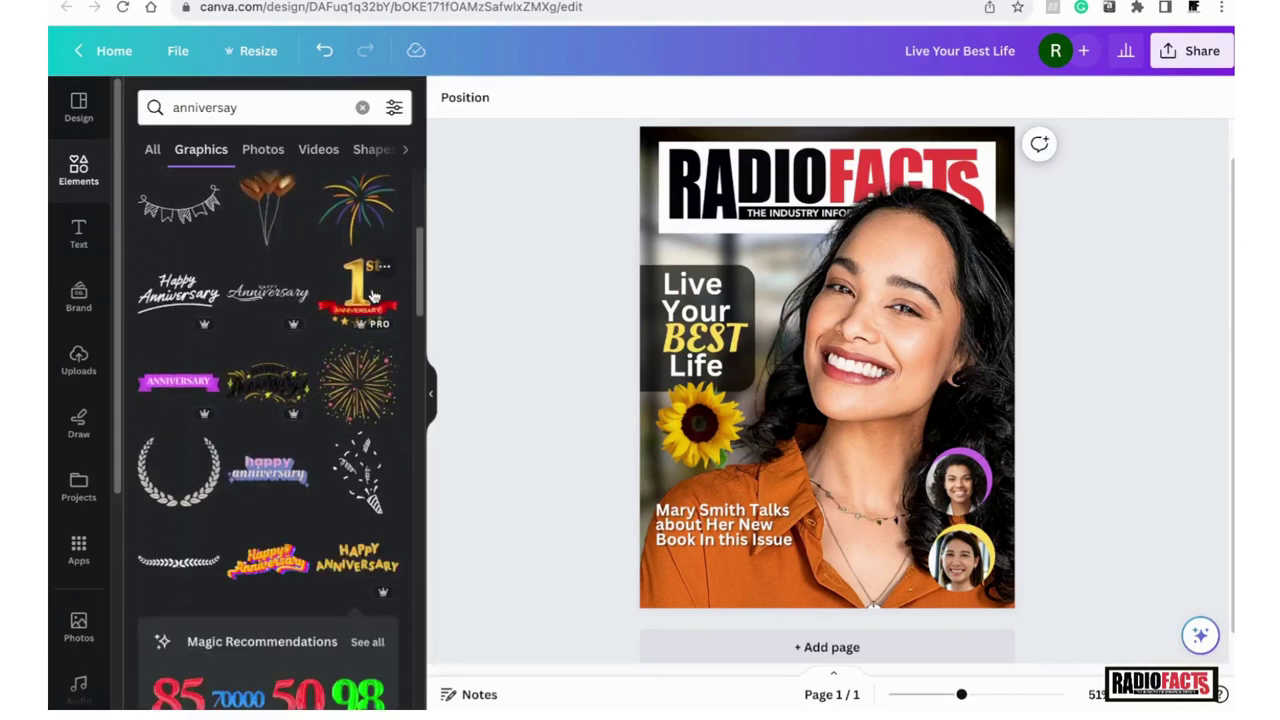
{"action": "scroll", "coordinate": [371, 295], "scroll_direction": "down", "scroll_amount": 3}
{"action": "scroll", "coordinate": [371, 295], "scroll_direction": "up", "scroll_amount": 8}
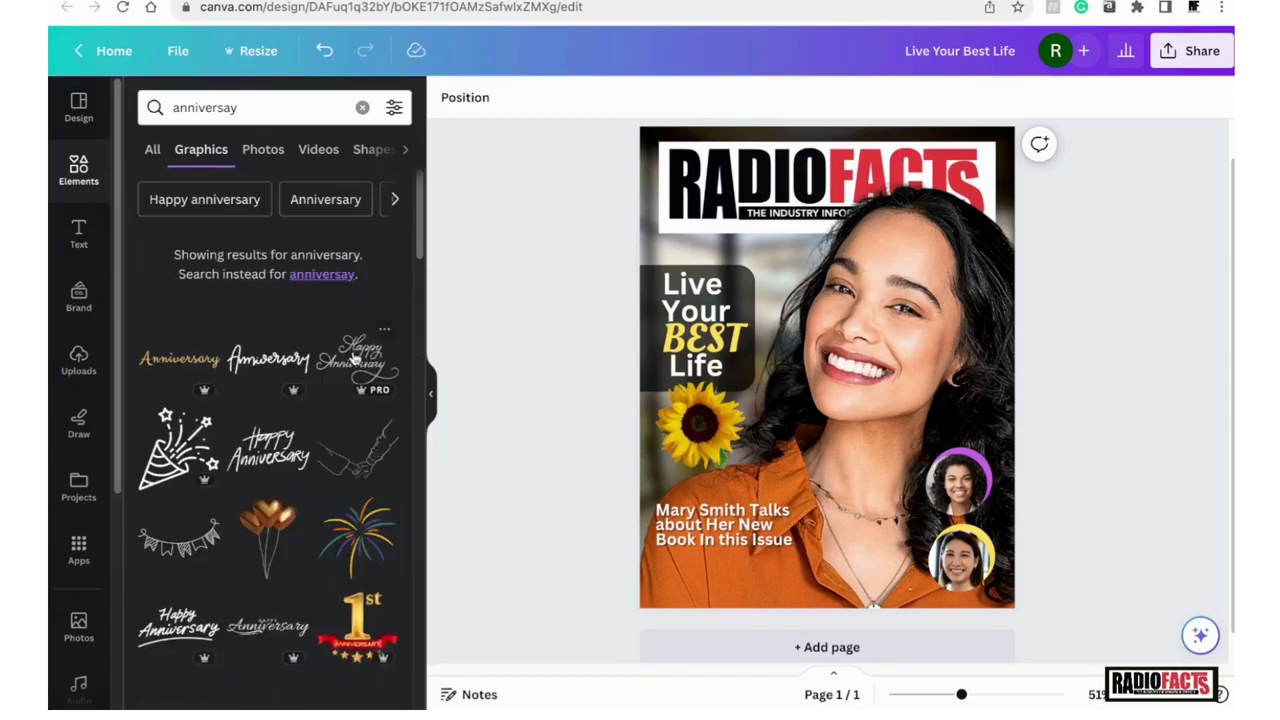
{"action": "scroll", "coordinate": [358, 352], "scroll_direction": "down", "scroll_amount": 1}
{"action": "scroll", "coordinate": [358, 352], "scroll_direction": "down", "scroll_amount": 5}
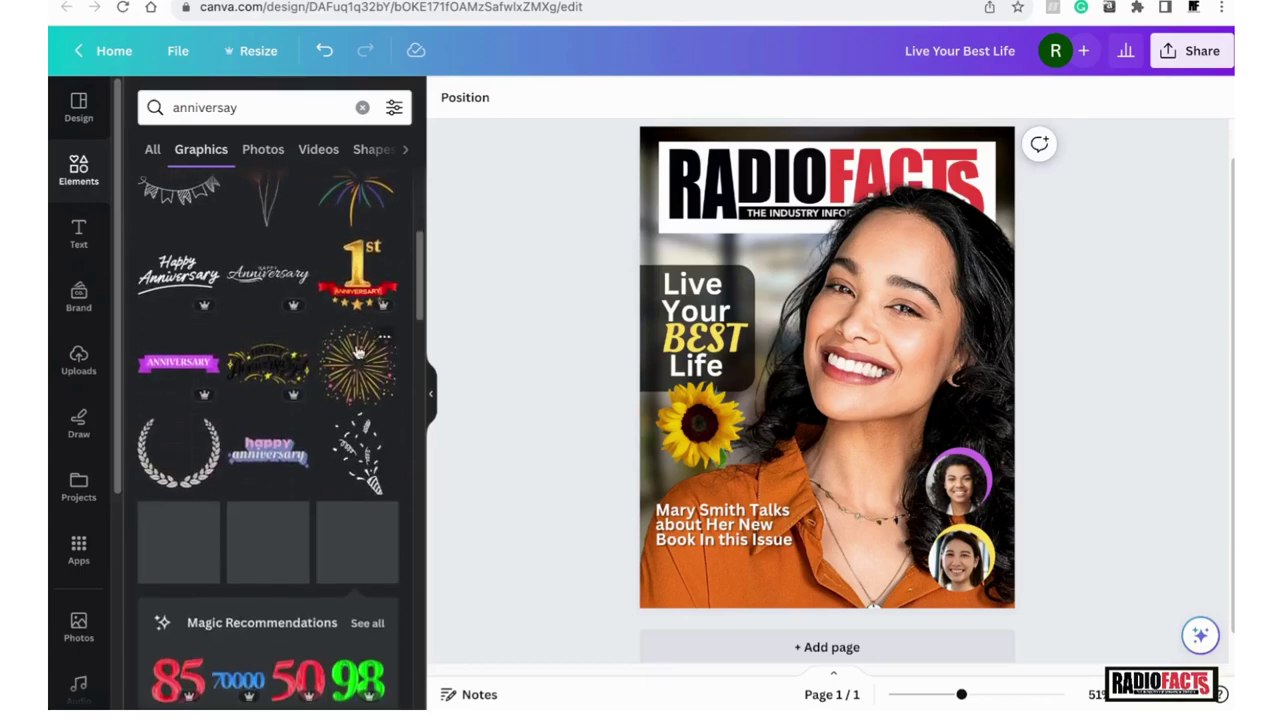
{"action": "scroll", "coordinate": [358, 352], "scroll_direction": "down", "scroll_amount": 1}
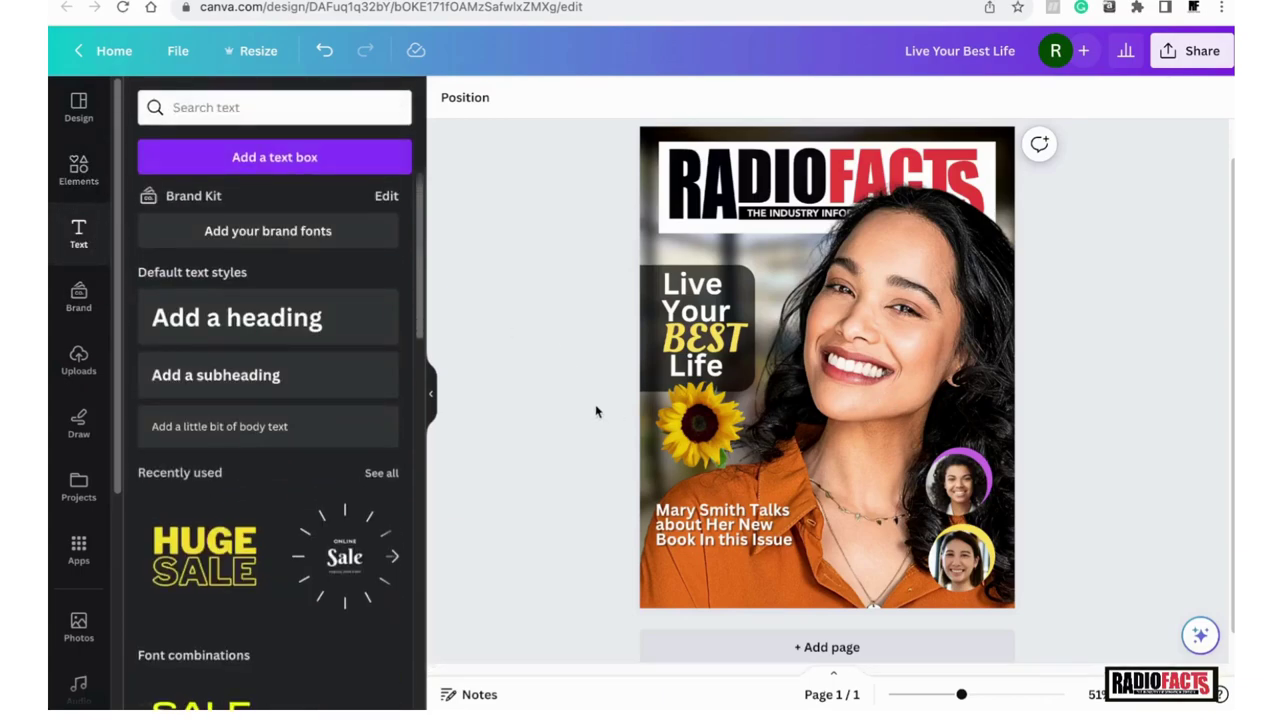
- Add a subheading announcing the "Anniversary Issue!" near the purple-circle portrait, extending past the cover's edge
{"action": "left_click_drag", "start_coordinate": [236, 382], "coordinate": [1020, 456]}
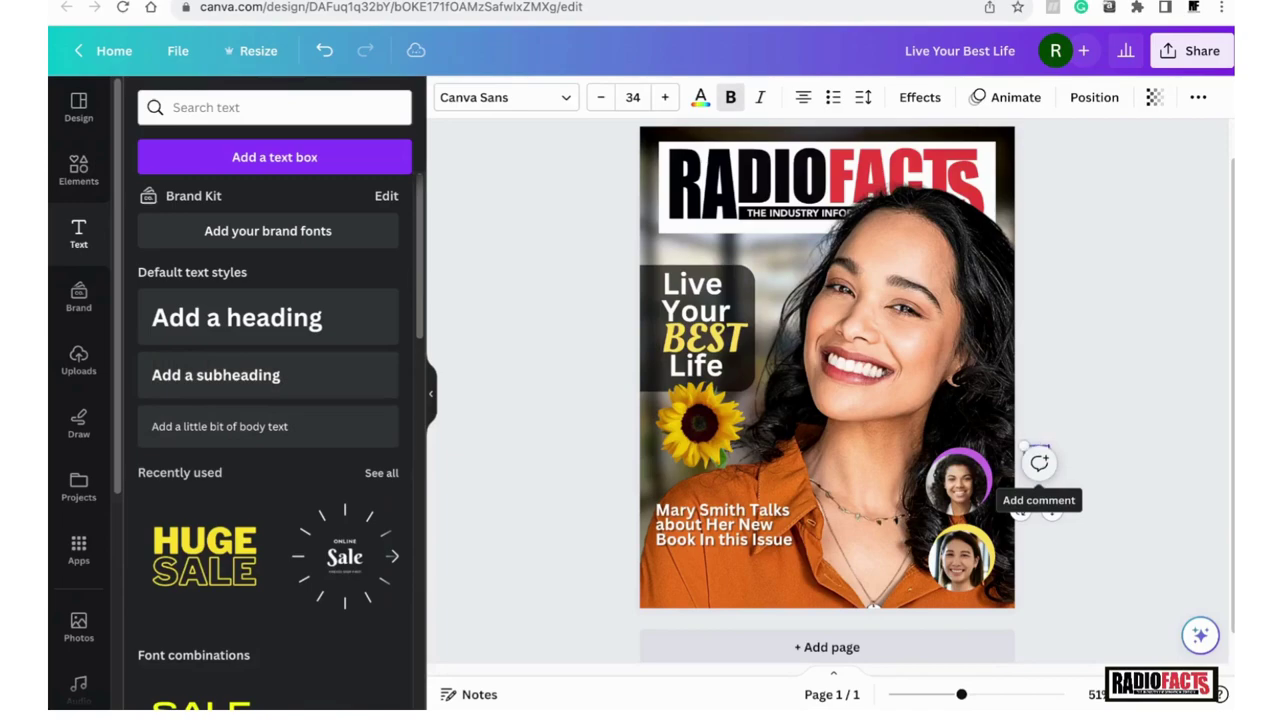
{"action": "type", "text": "Our Achievers"}
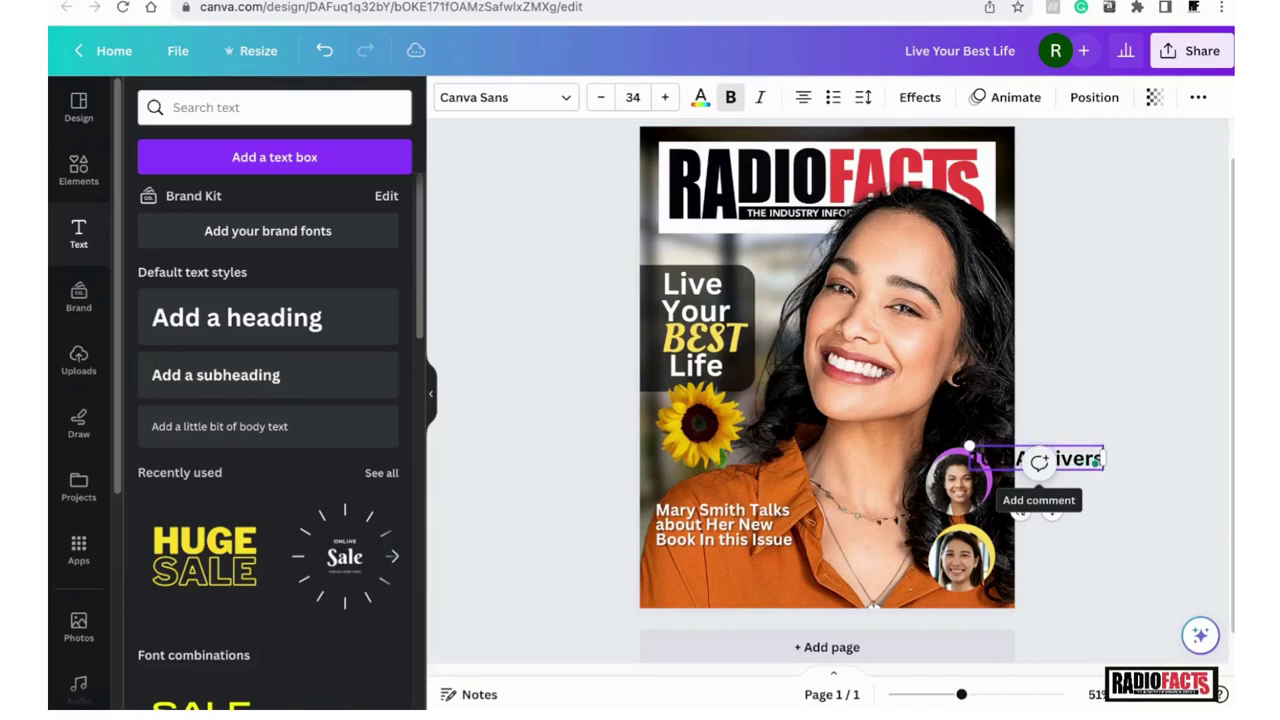
{"action": "type", "text": "ary Issue"}
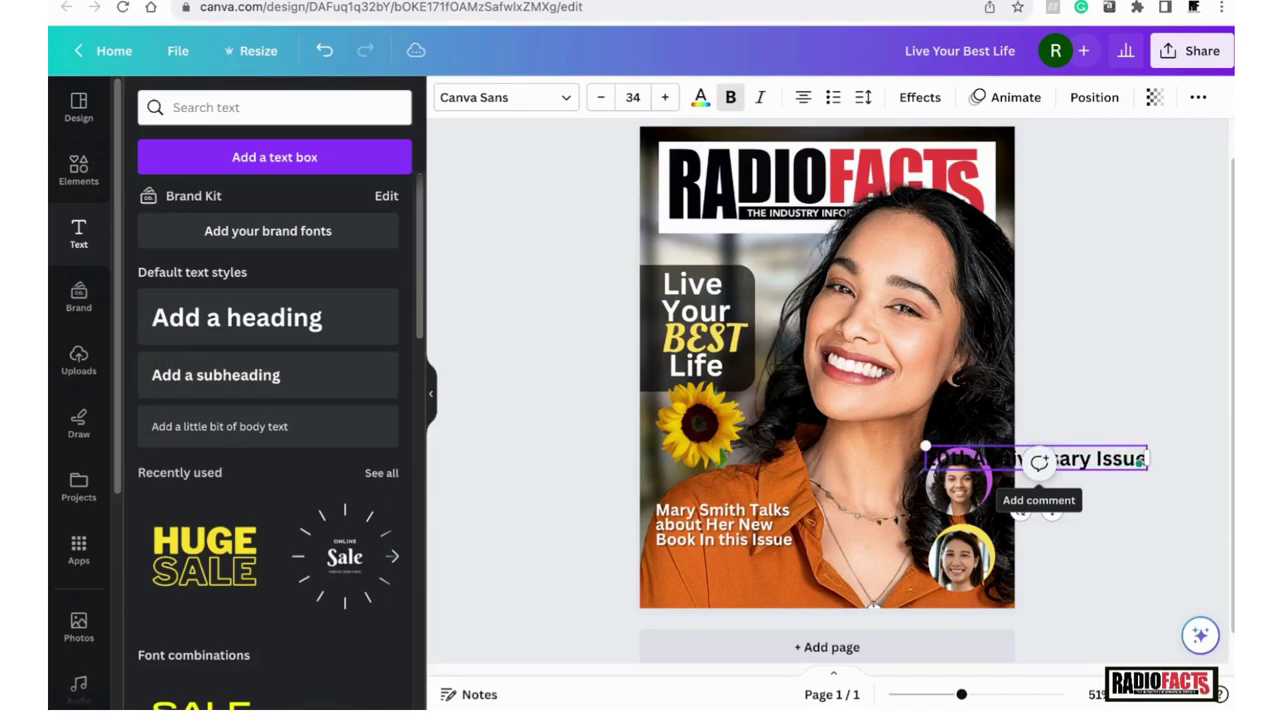
{"action": "type", "text": "!"}
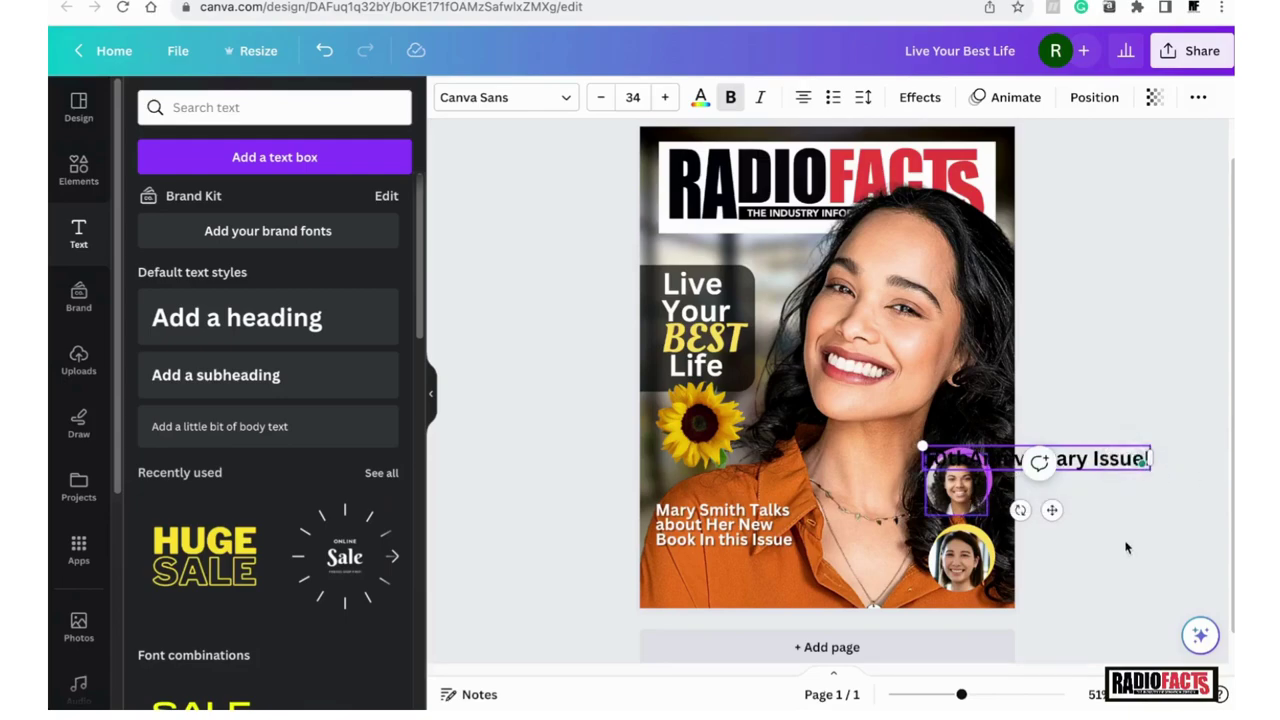
{"action": "left_click", "coordinate": [1076, 430]}
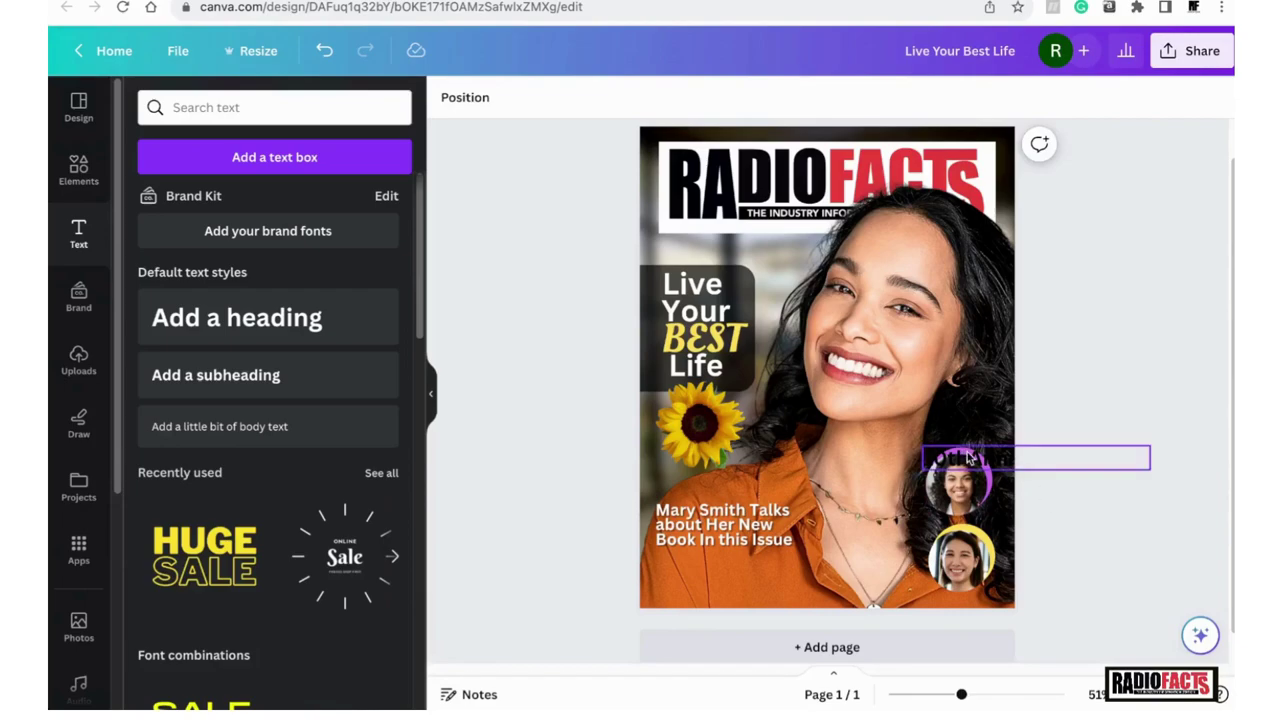
- Move the anniversary subheading below the book teaser and correct its spacing to read "10th Anniversary Issue!"
{"action": "left_click_drag", "start_coordinate": [997, 455], "coordinate": [735, 573]}
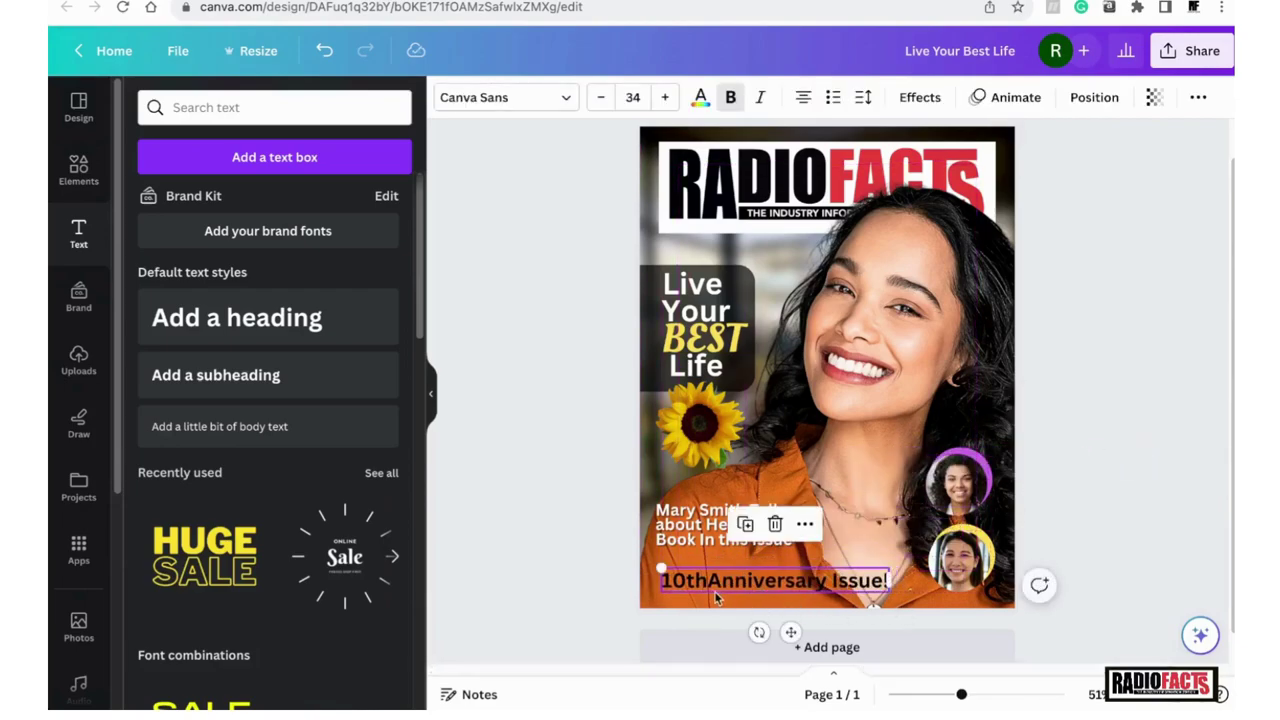
{"action": "double_click", "coordinate": [705, 585]}
{"action": "left_click", "coordinate": [705, 585]}
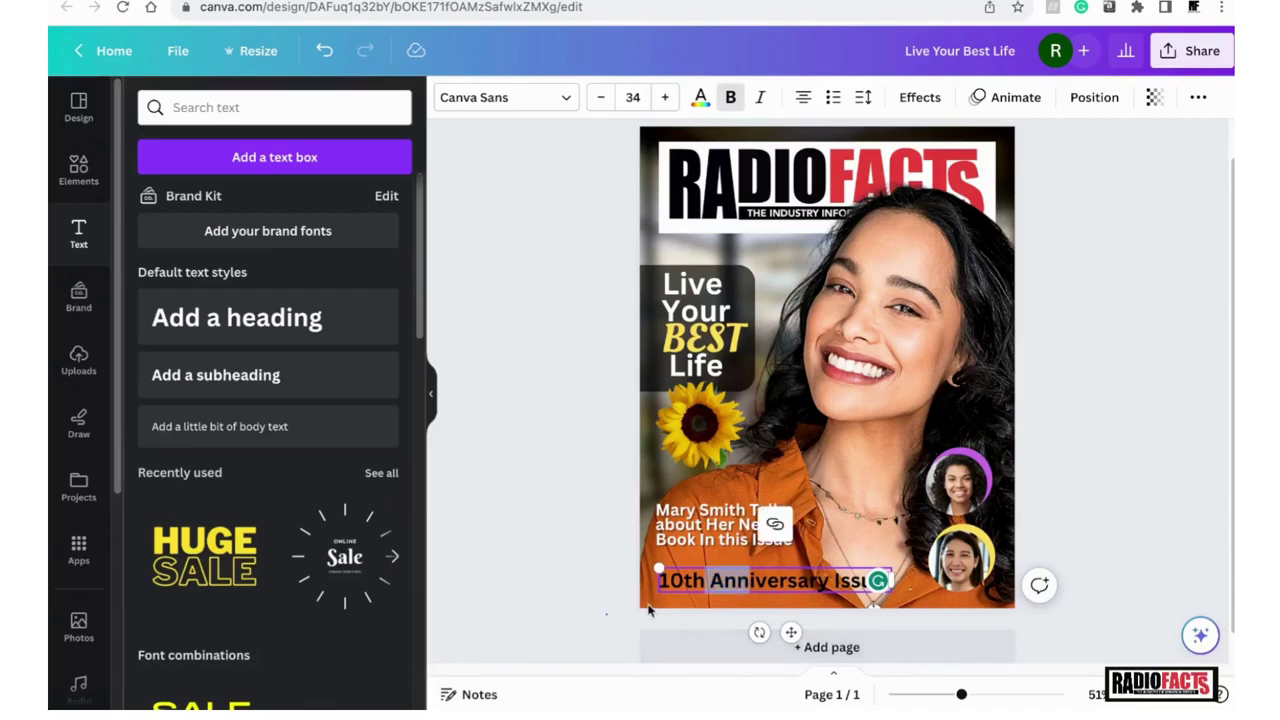
{"action": "left_click", "coordinate": [728, 586]}
{"action": "left_click_drag", "start_coordinate": [727, 589], "coordinate": [724, 592]}
- Reduce the "10th Anniversary Issue!" text to font size 26
{"action": "left_click", "coordinate": [600, 97]}
{"action": "left_click", "coordinate": [600, 97]}
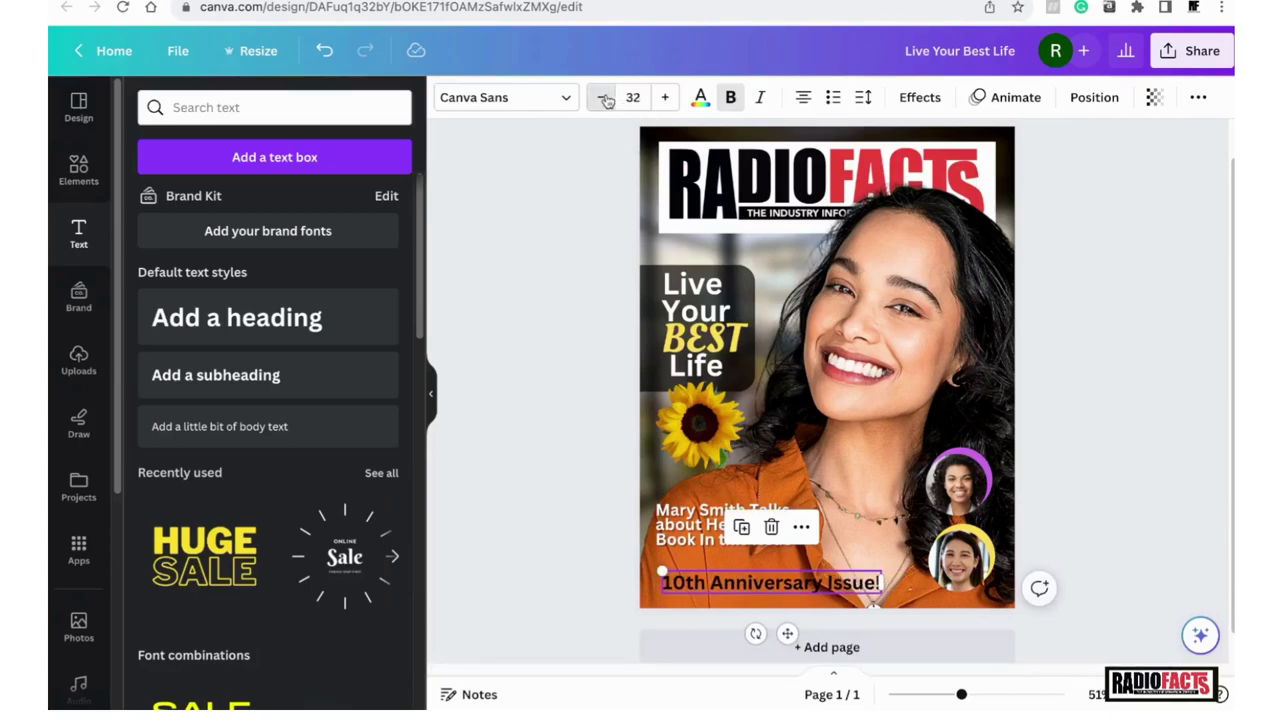
{"action": "left_click", "coordinate": [600, 97]}
{"action": "left_click", "coordinate": [600, 97]}
{"action": "left_click", "coordinate": [600, 97]}
{"action": "left_click", "coordinate": [600, 97]}
{"action": "left_click", "coordinate": [600, 97]}
{"action": "left_click", "coordinate": [600, 97]}
{"action": "left_click", "coordinate": [593, 633]}
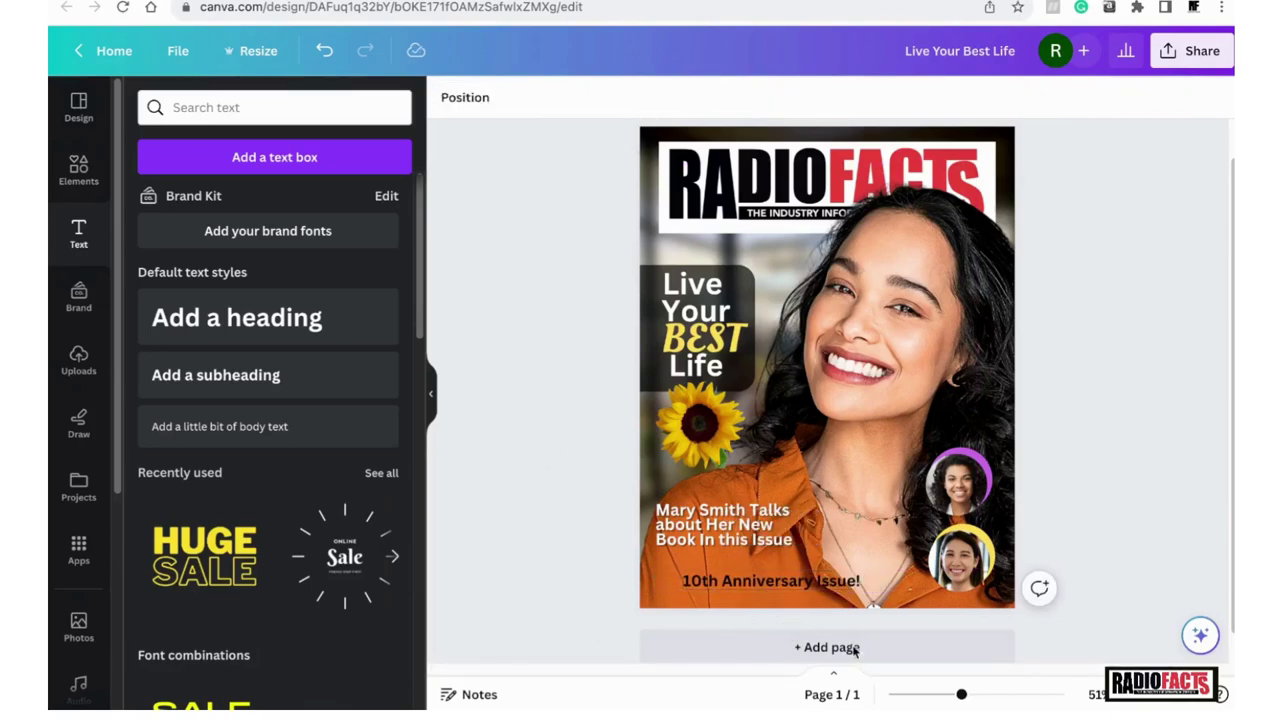
- Line up the anniversary text with the left edge of the book teaser and reduce it to font size 23
{"action": "left_click_drag", "start_coordinate": [730, 597], "coordinate": [759, 592]}
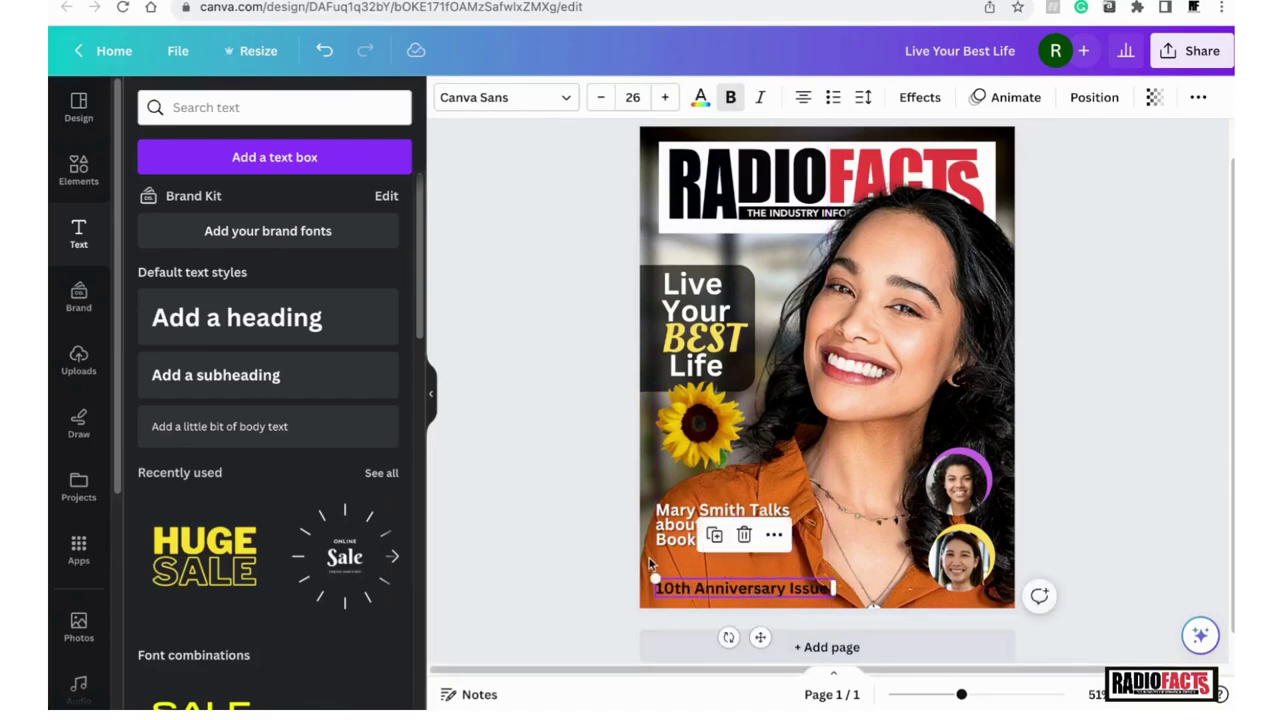
{"action": "left_click", "coordinate": [602, 97]}
{"action": "left_click", "coordinate": [602, 97]}
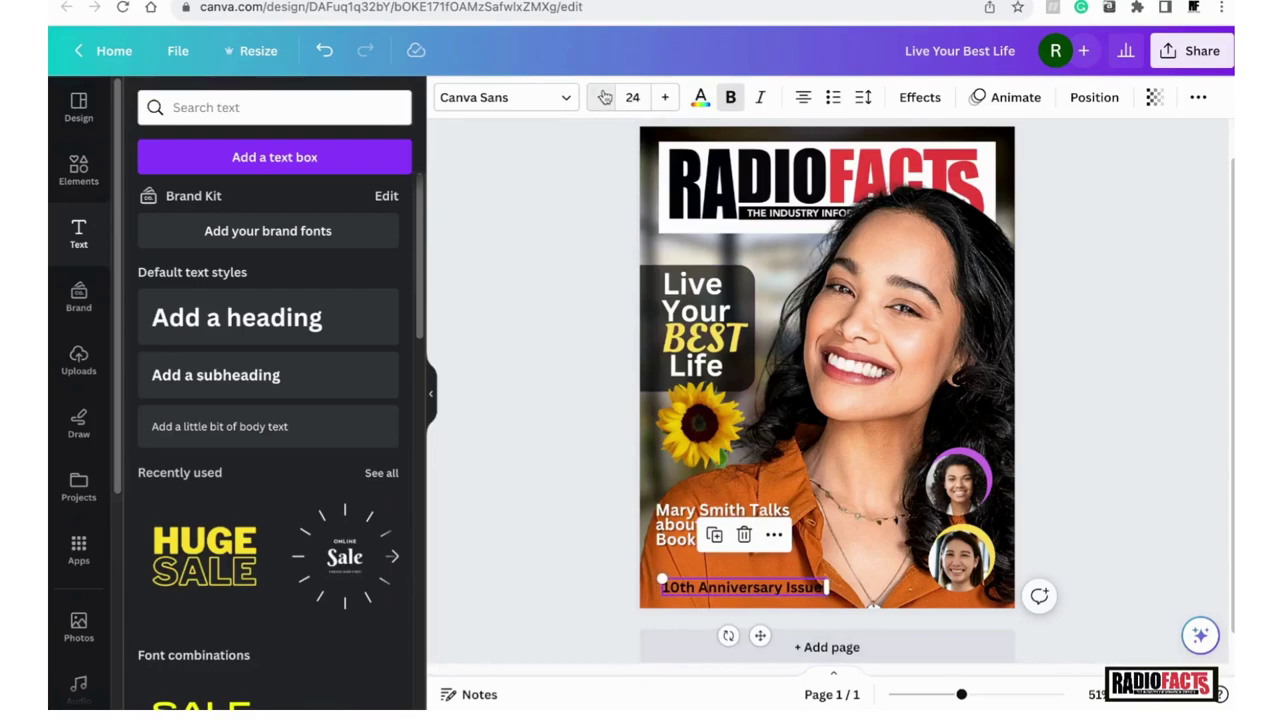
{"action": "left_click", "coordinate": [602, 97]}
{"action": "left_click_drag", "start_coordinate": [743, 588], "coordinate": [734, 588]}
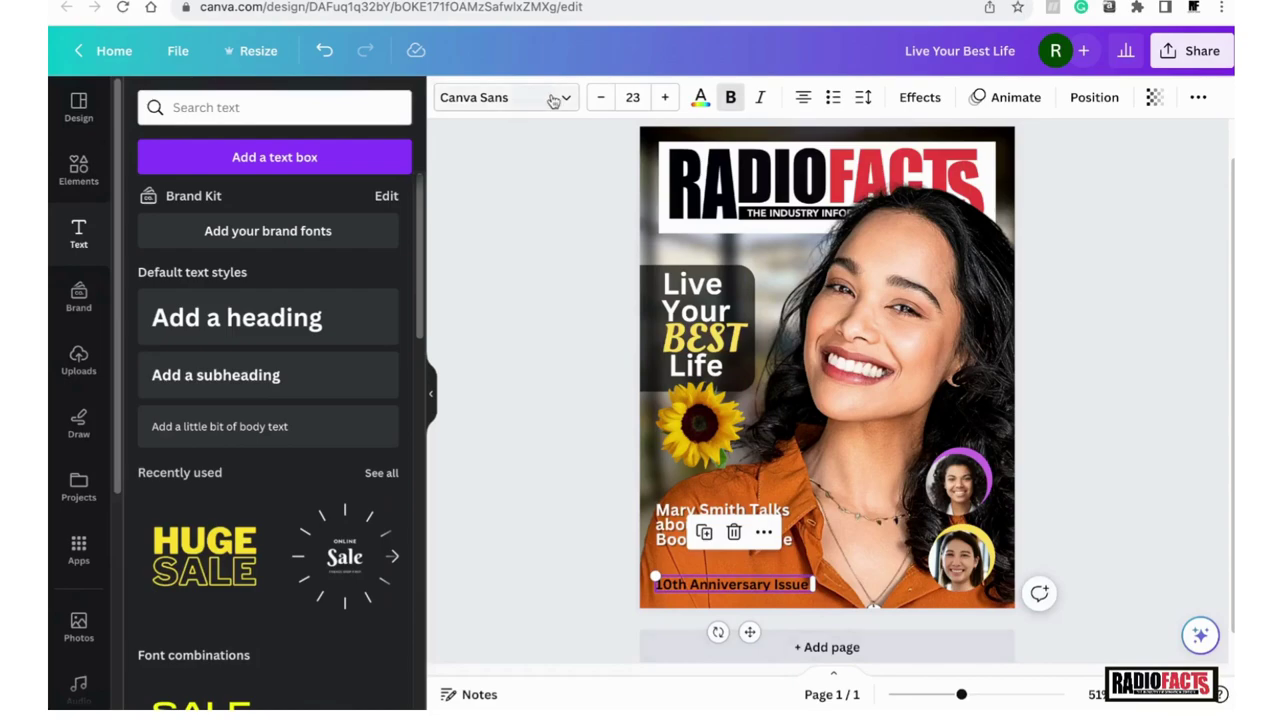
- Search the fonts for "bold" and set the anniversary text in Zuume Rough Bold
{"action": "left_click", "coordinate": [505, 97]}
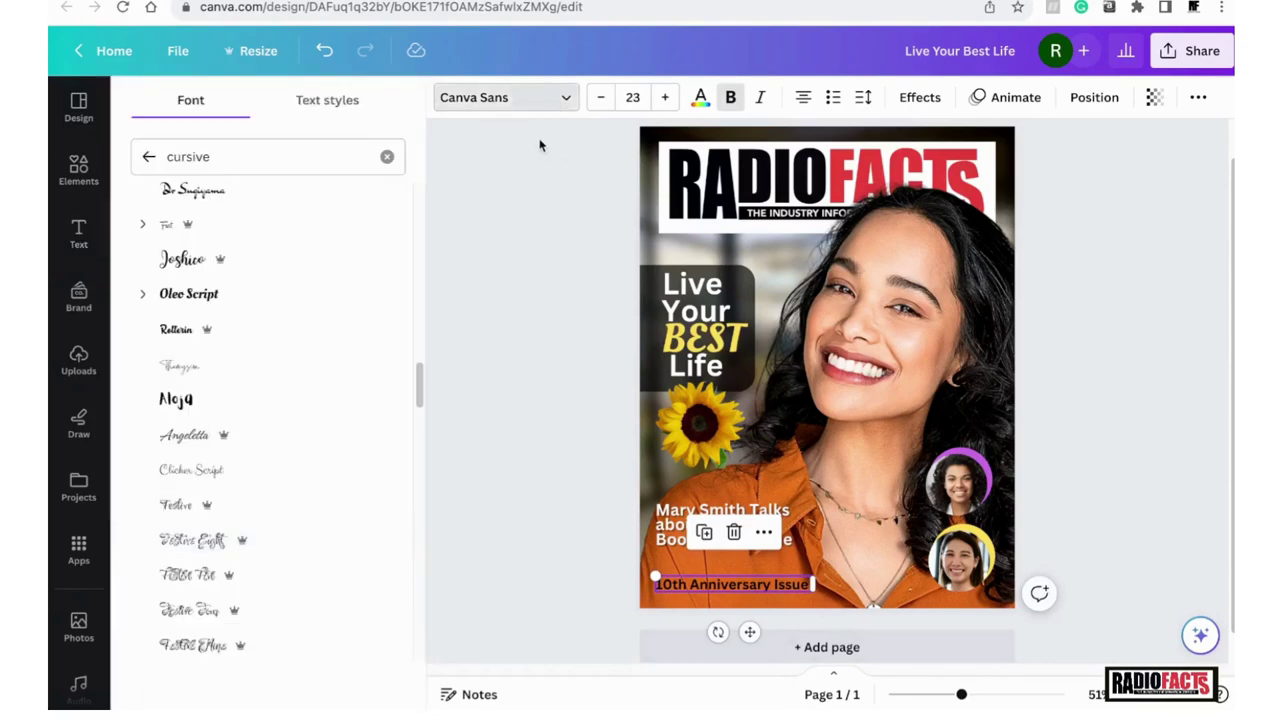
{"action": "scroll", "coordinate": [259, 513], "scroll_direction": "down", "scroll_amount": 10}
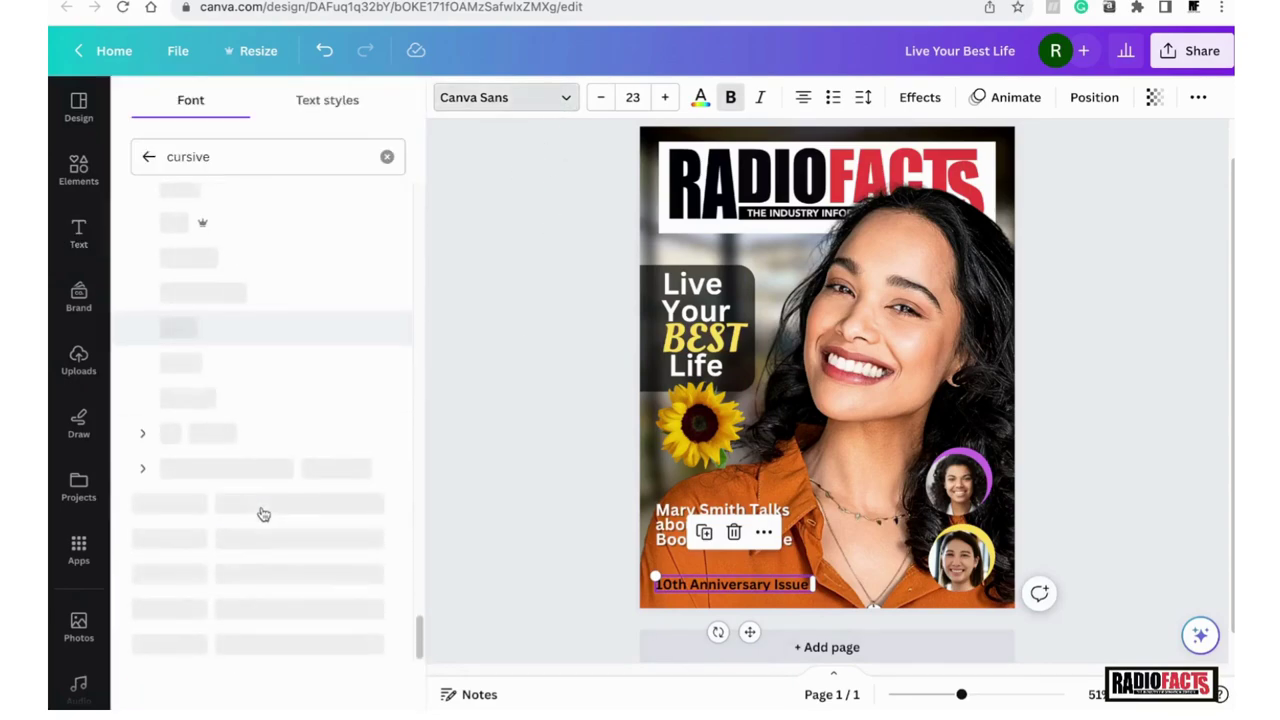
{"action": "left_click", "coordinate": [218, 157]}
{"action": "key", "text": "super+a"}
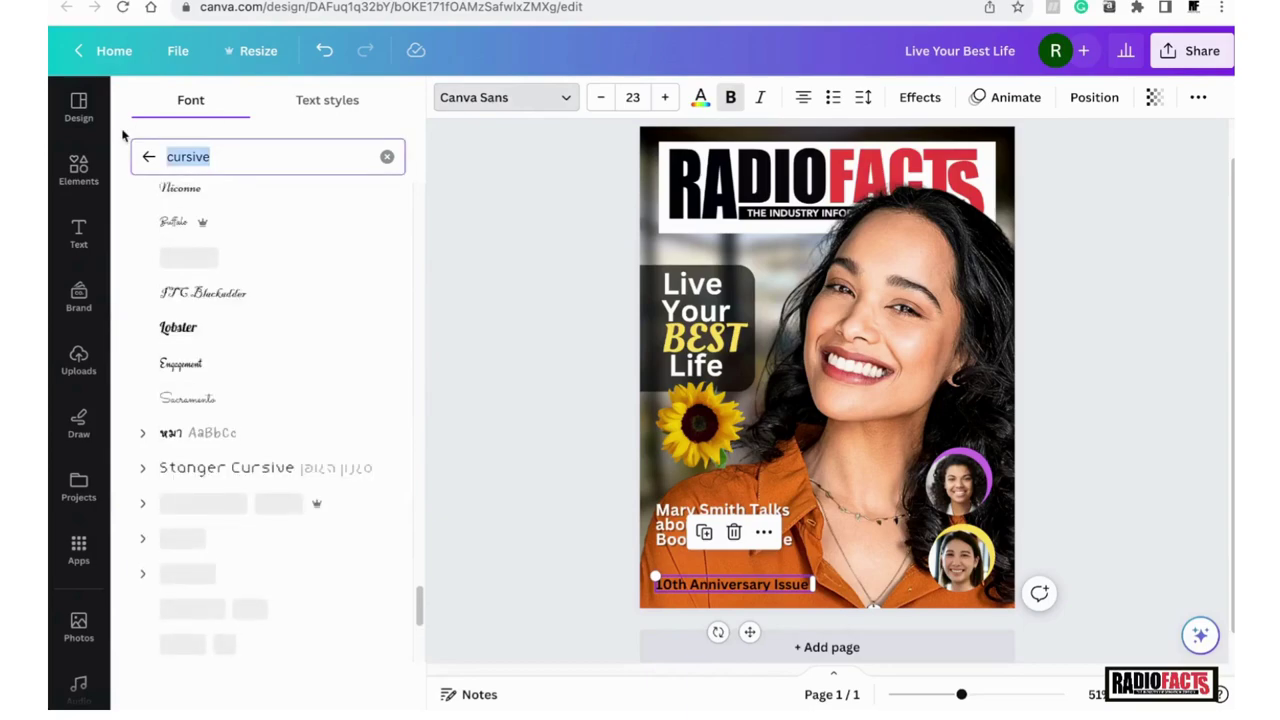
{"action": "type", "text": "bold"}
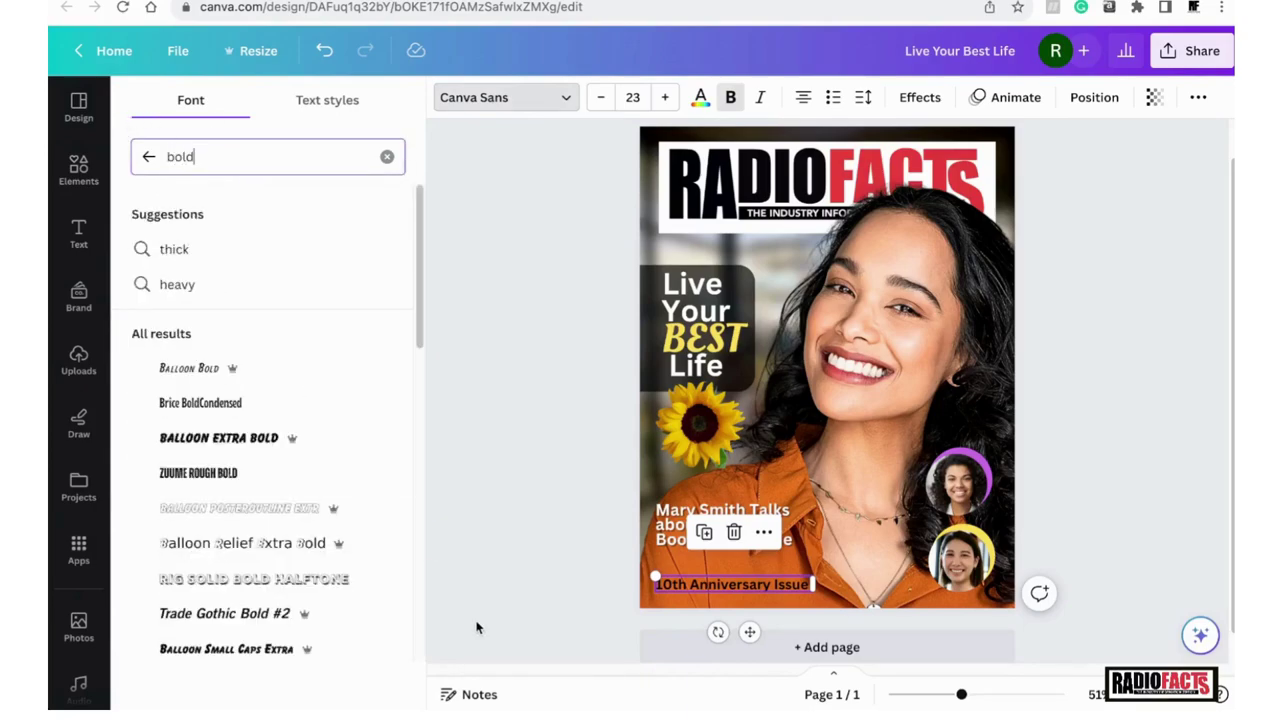
{"action": "left_click", "coordinate": [246, 476]}
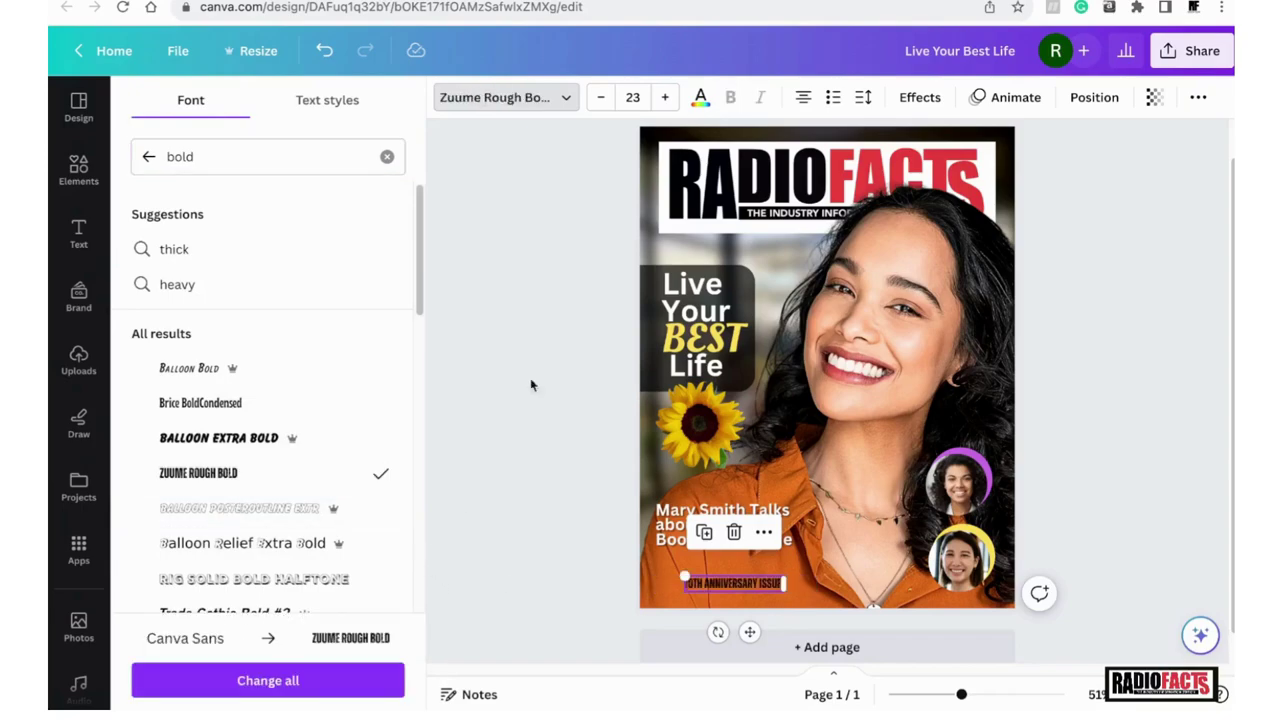
- Enlarge the anniversary text to font size 35
{"action": "left_click", "coordinate": [665, 97]}
{"action": "left_click", "coordinate": [665, 97]}
{"action": "left_click", "coordinate": [665, 97]}
{"action": "left_click", "coordinate": [665, 97]}
{"action": "left_click", "coordinate": [665, 97]}
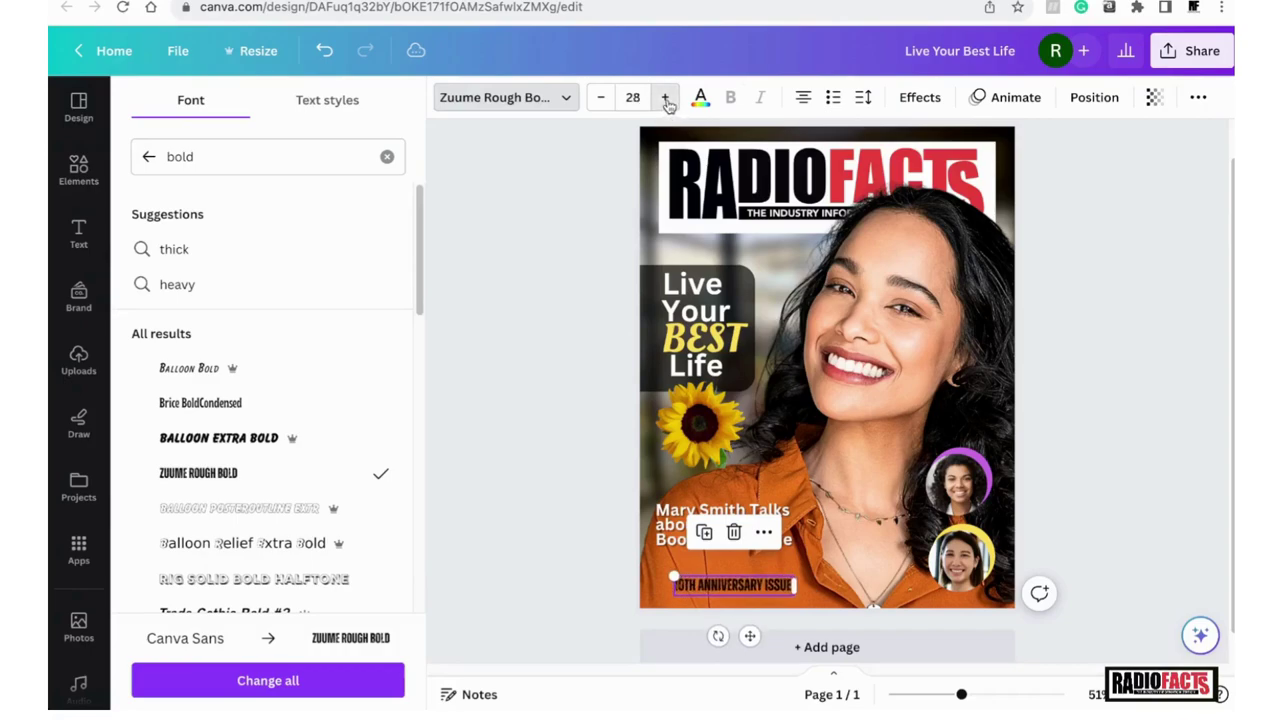
{"action": "left_click", "coordinate": [665, 97]}
{"action": "left_click", "coordinate": [665, 97]}
{"action": "left_click", "coordinate": [665, 97]}
{"action": "left_click", "coordinate": [665, 97]}
{"action": "left_click", "coordinate": [665, 97]}
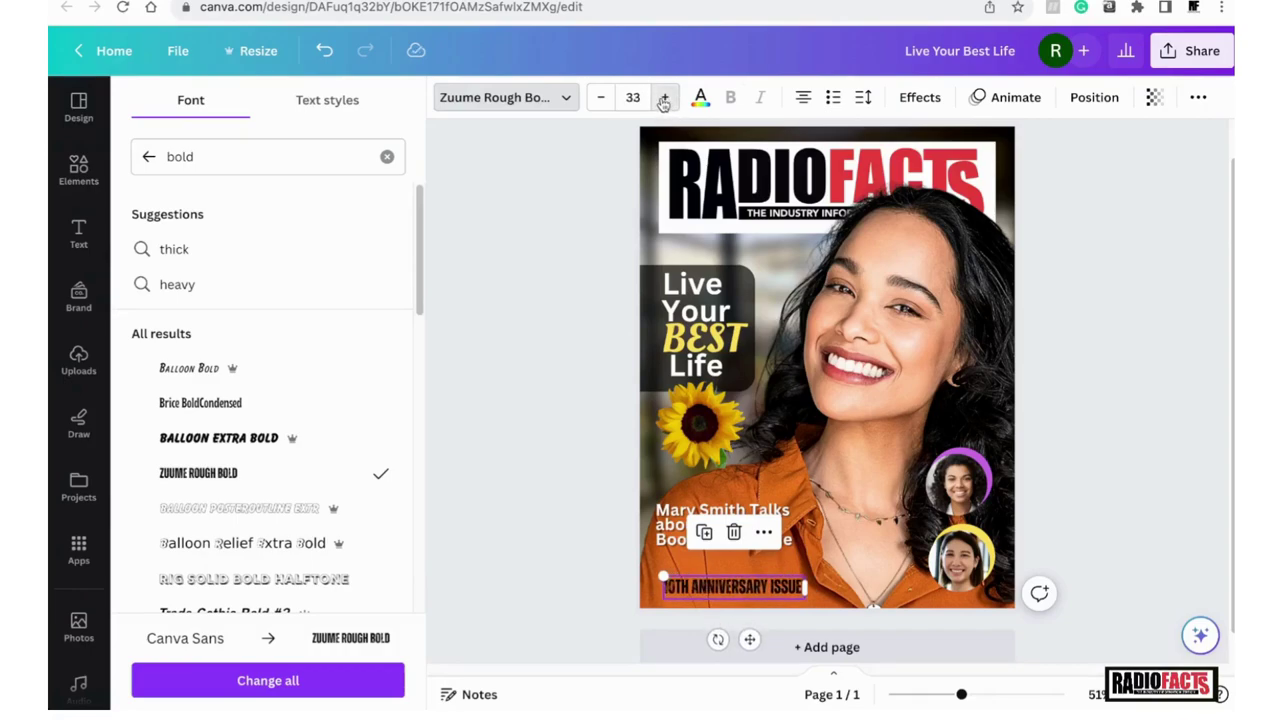
{"action": "left_click", "coordinate": [665, 97]}
{"action": "left_click", "coordinate": [665, 97]}
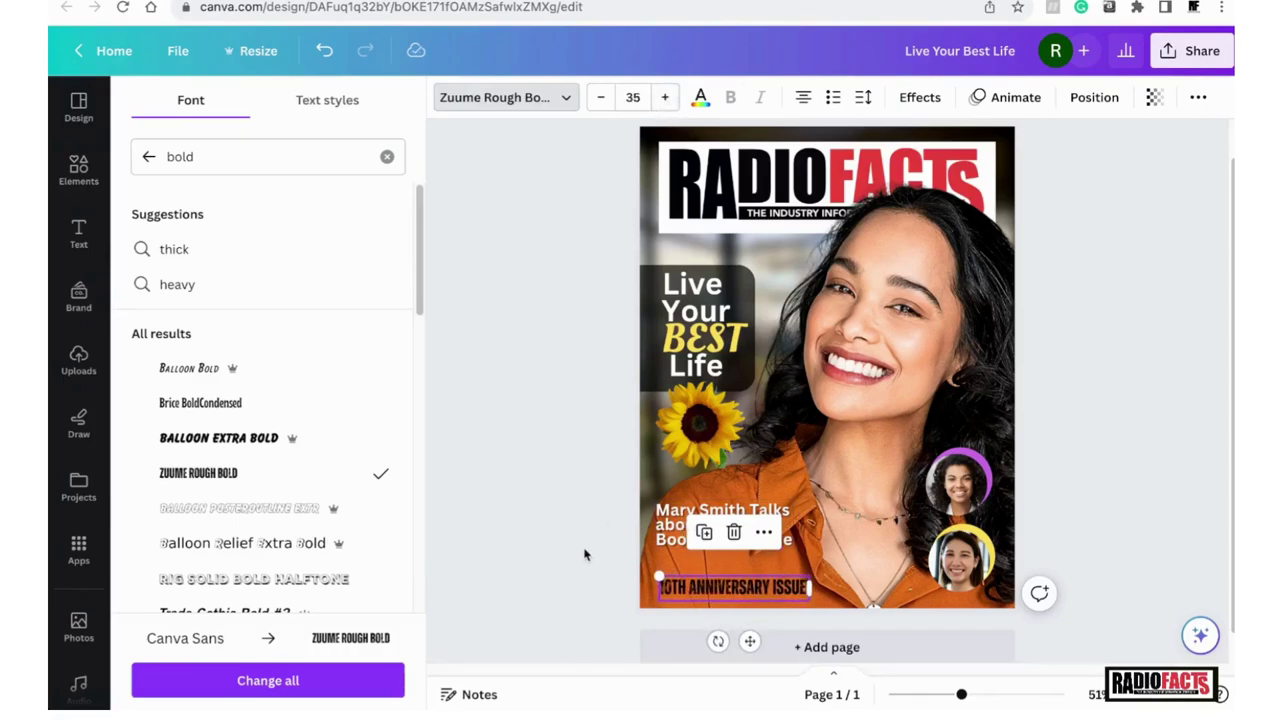
- Nudge the anniversary text slightly up and left so it lines up with the book teaser
{"action": "left_click", "coordinate": [618, 648]}
{"action": "left_click", "coordinate": [586, 602]}
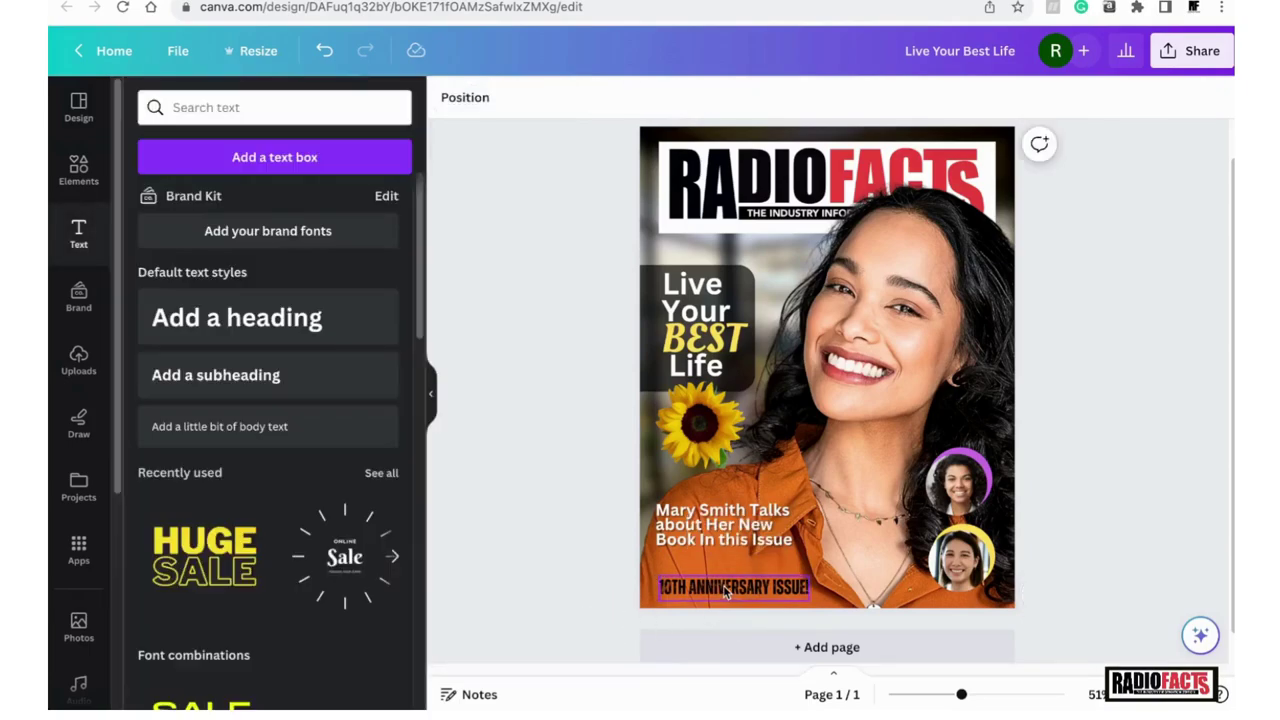
{"action": "left_click_drag", "start_coordinate": [726, 593], "coordinate": [720, 582]}
{"action": "left_click", "coordinate": [540, 540]}
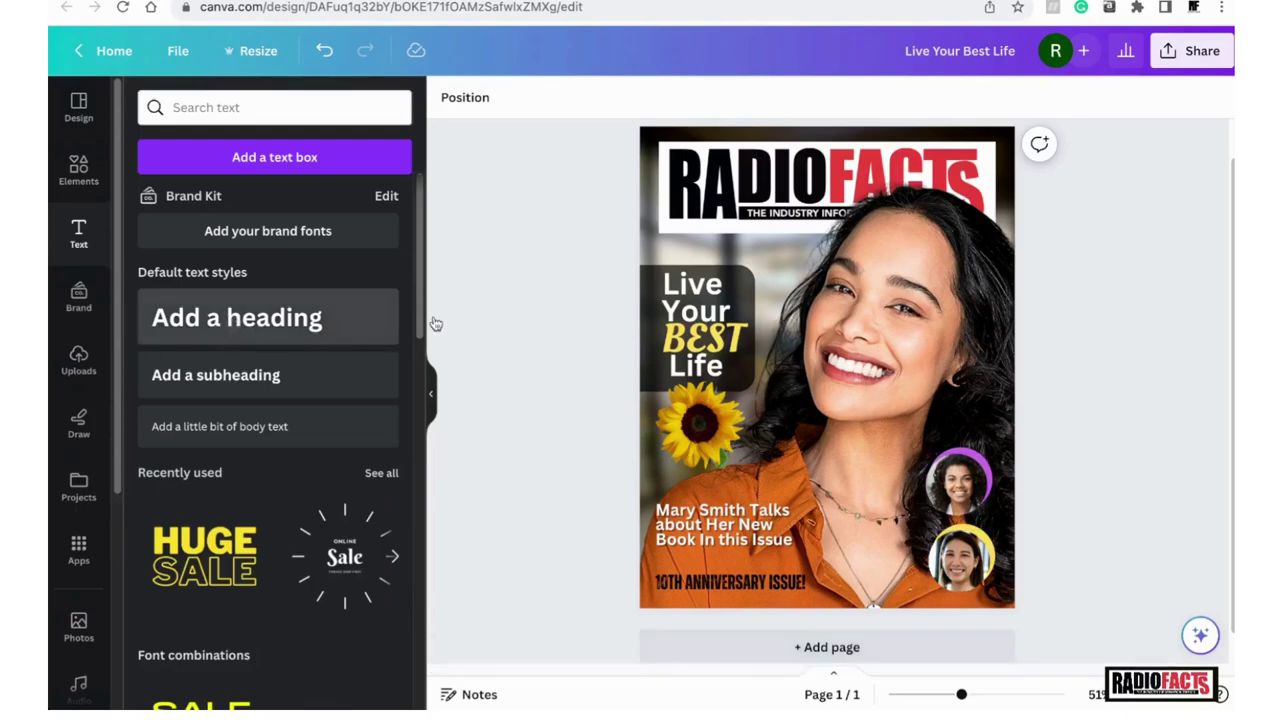
- Add a heading reading "Plus..." and place it above the purple-circle portrait, scaled down to size 38.1
{"action": "left_click_drag", "start_coordinate": [237, 317], "coordinate": [433, 315]}
{"action": "type", "text": "Pluse"}
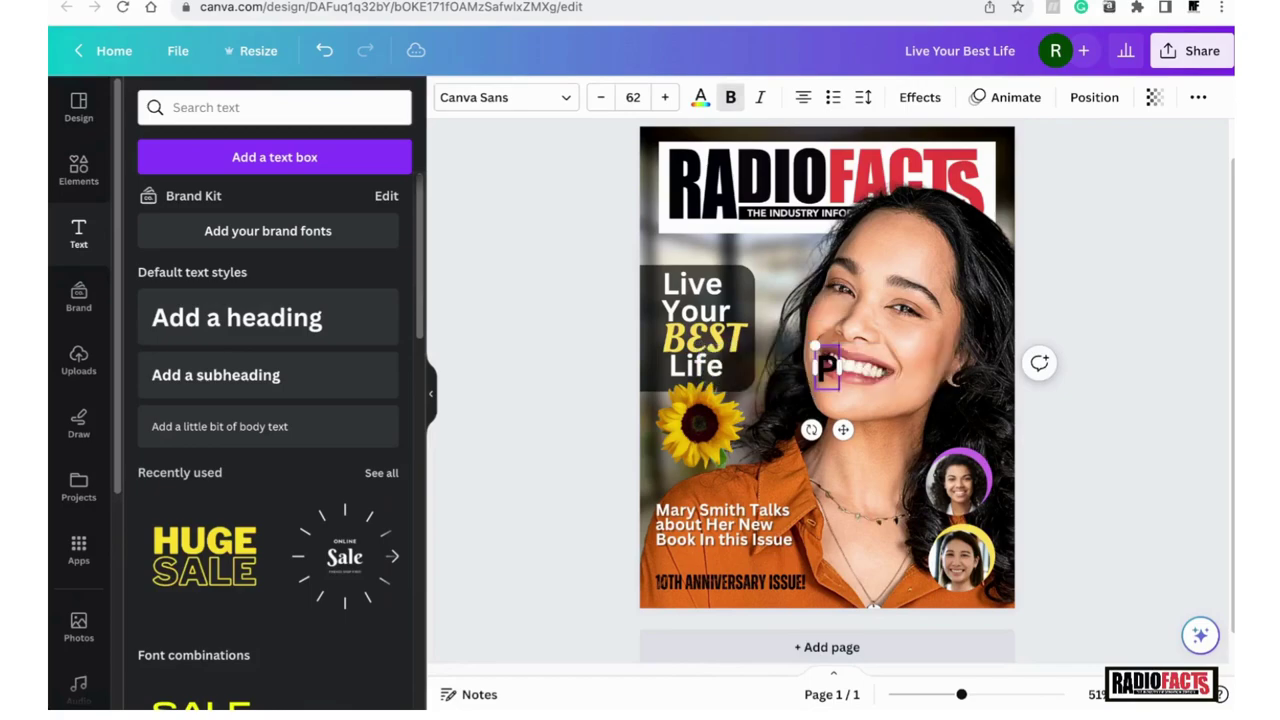
{"action": "key", "text": "BackSpace"}
{"action": "key", "text": "BackSpace"}
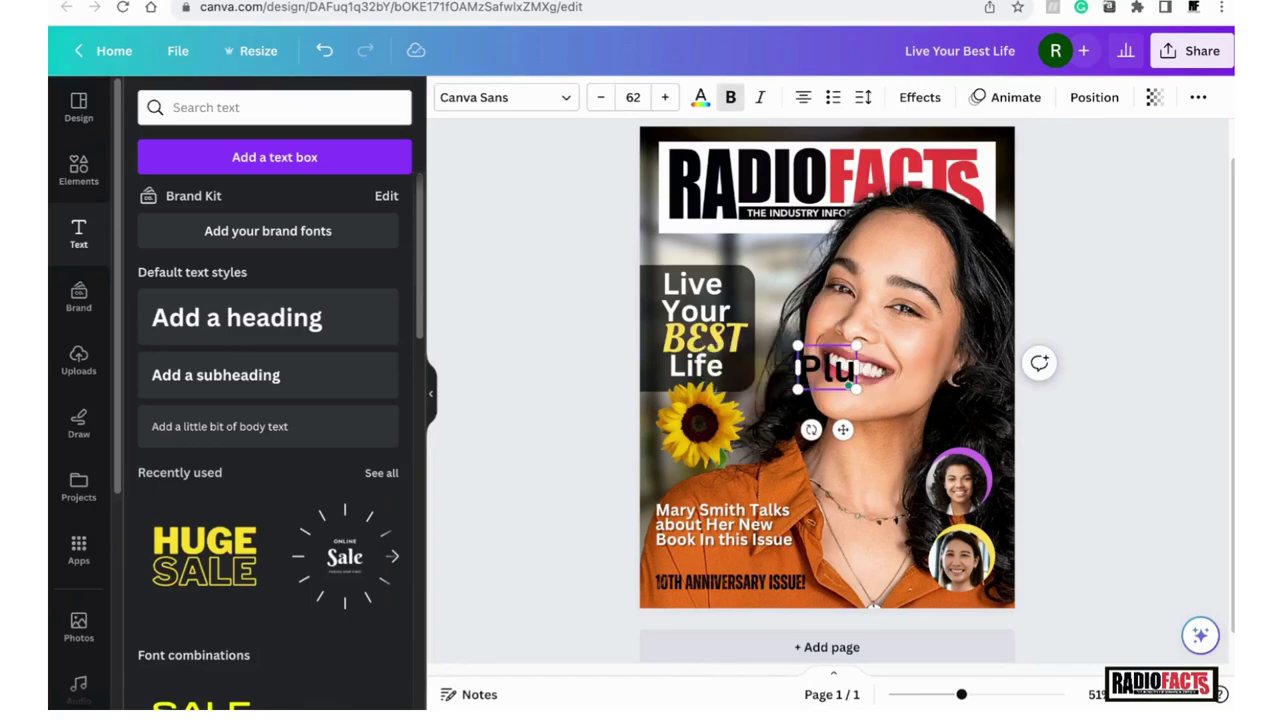
{"action": "type", "text": "s..."}
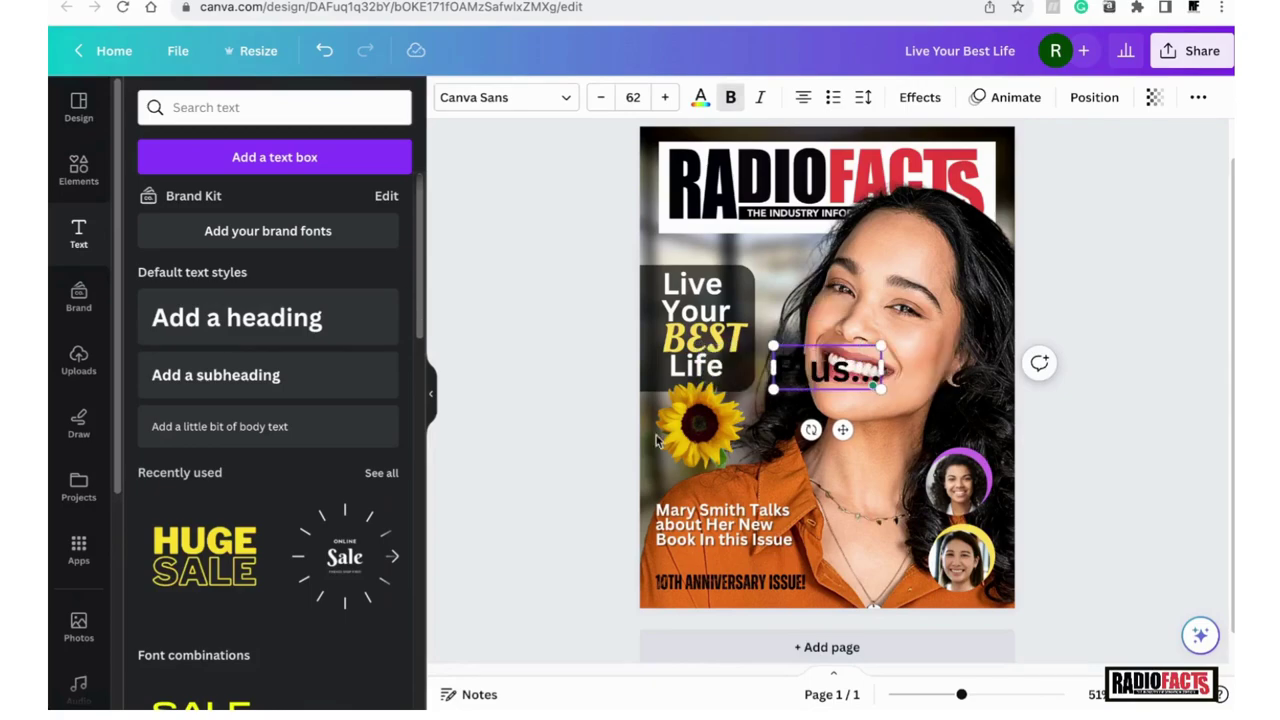
{"action": "left_click_drag", "start_coordinate": [862, 378], "coordinate": [962, 426]}
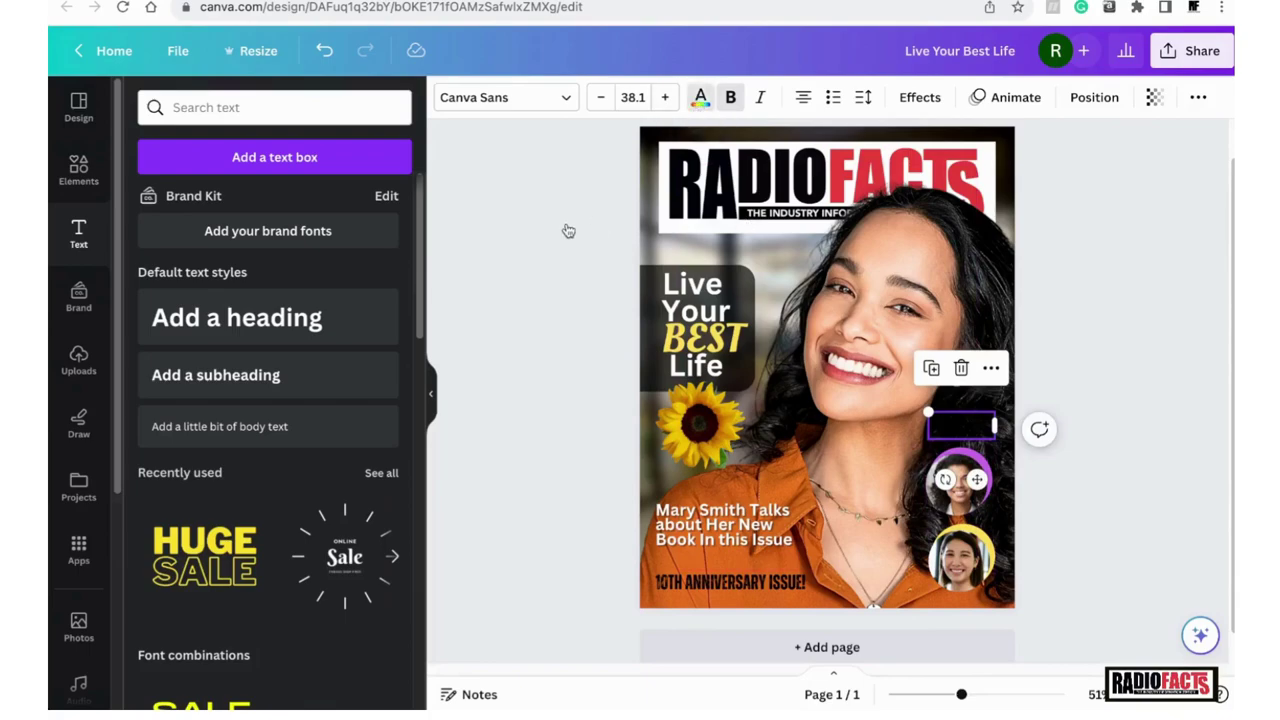
- Color the "Plus..." text white and set it in the Balloon Bold font
{"action": "left_click", "coordinate": [700, 97]}
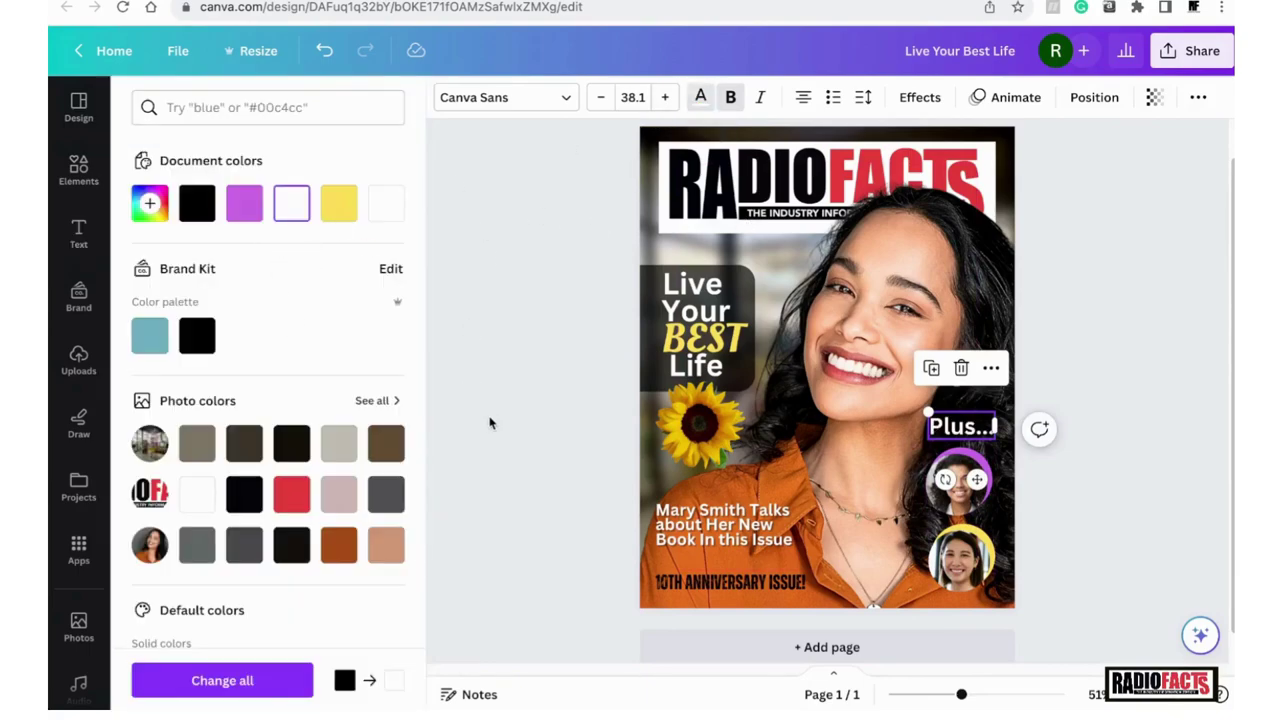
{"action": "left_click", "coordinate": [540, 97]}
{"action": "left_click", "coordinate": [264, 158]}
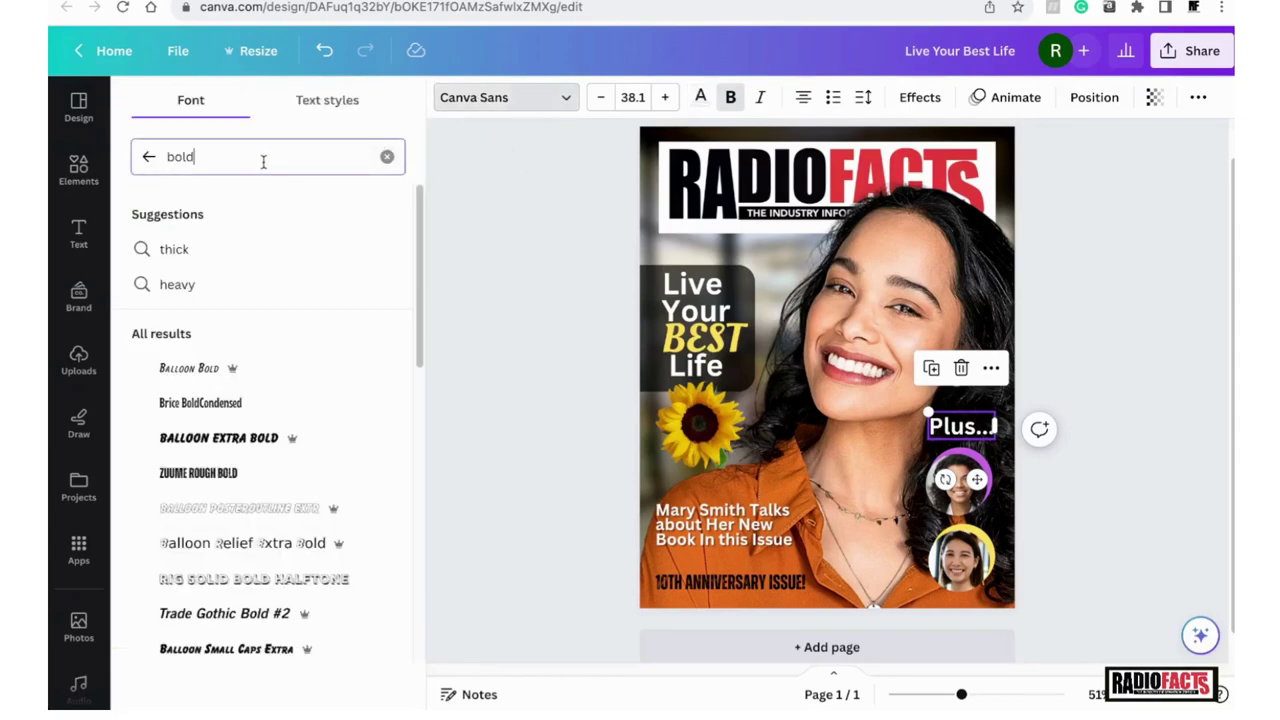
{"action": "left_click", "coordinate": [234, 370]}
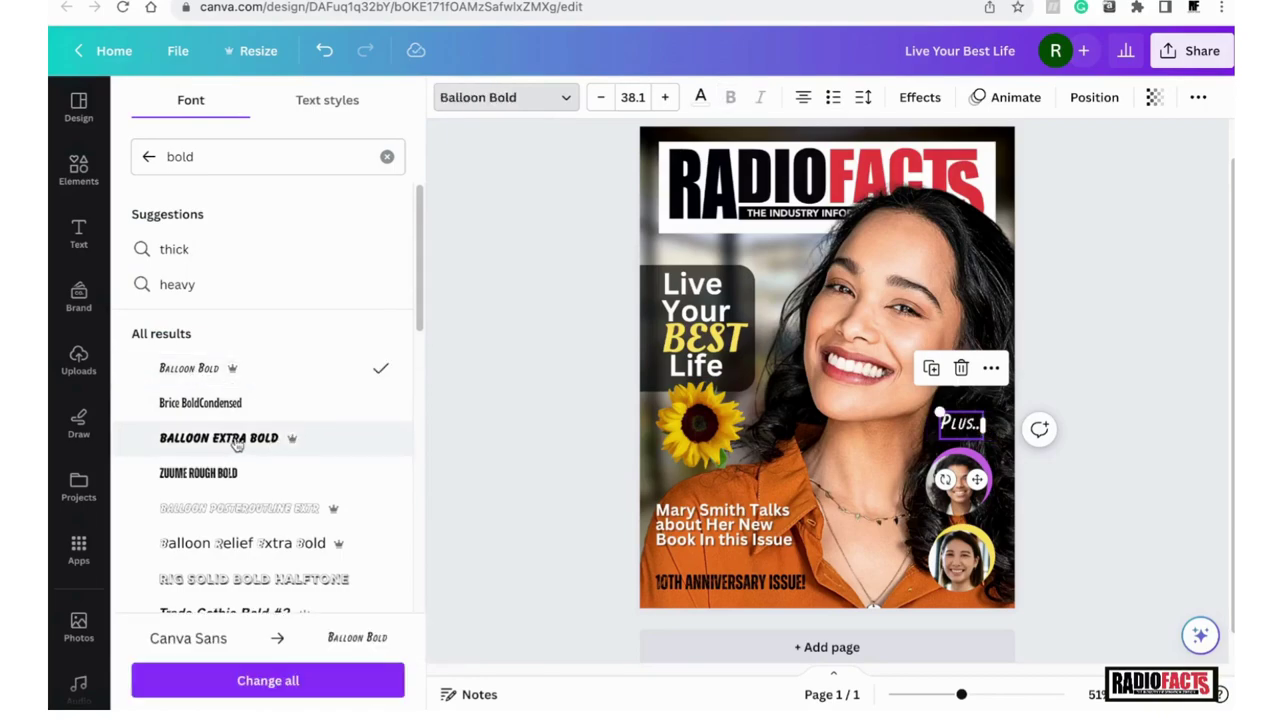
- Nudge the "Plus..." text down so it sits closer to the purple-circle portrait
{"action": "left_click", "coordinate": [78, 233]}
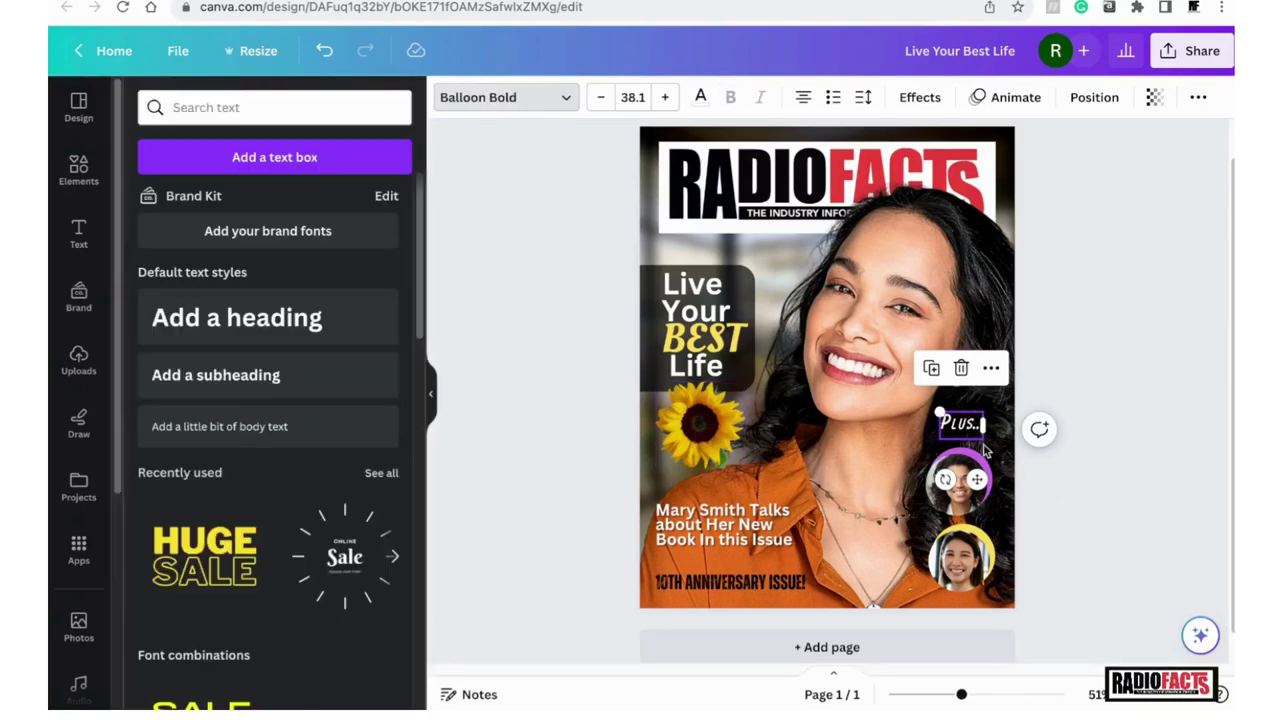
{"action": "mouse_move", "coordinate": [966, 428]}
{"action": "left_mouse_down"}
{"action": "mouse_move", "coordinate": [950, 437]}
{"action": "mouse_move", "coordinate": [957, 446]}
{"action": "mouse_move", "coordinate": [965, 433]}
{"action": "left_mouse_up"}
{"action": "left_click", "coordinate": [1131, 592]}
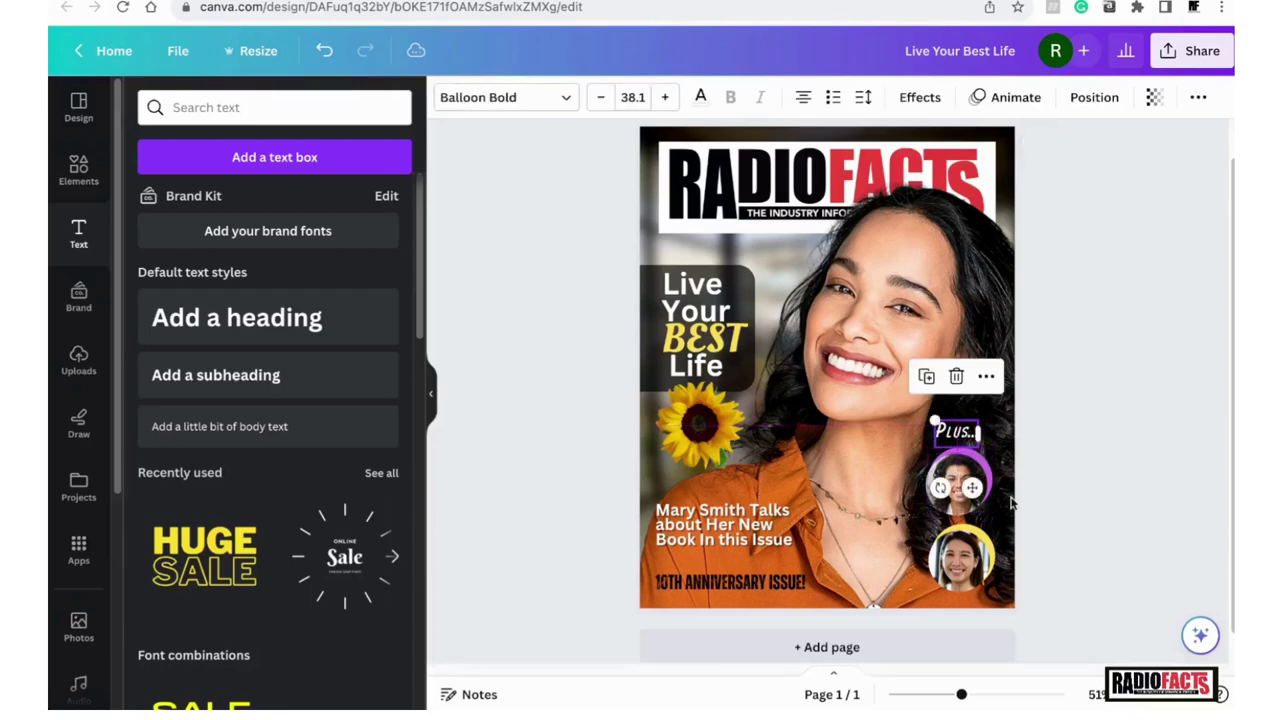
{"action": "left_click", "coordinate": [1180, 572]}
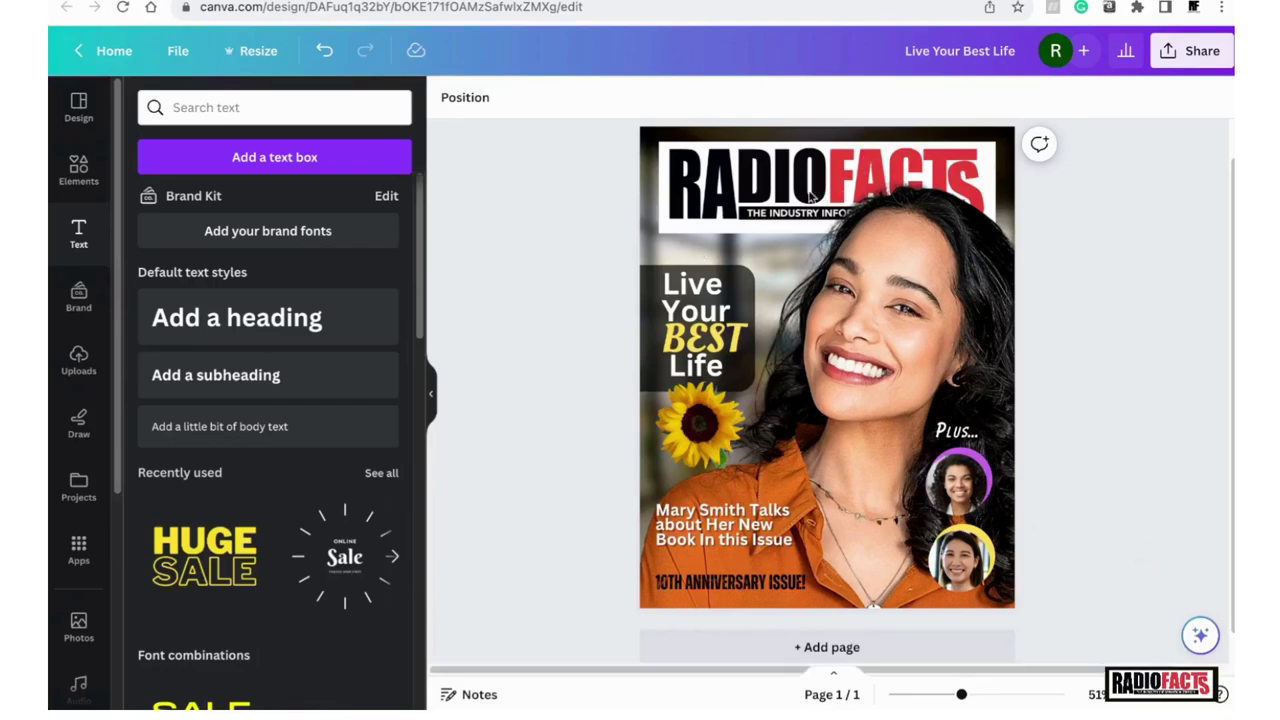
- Look through the crop and adjustment options for the Radio Facts logo image, leaving them without changes
{"action": "left_click", "coordinate": [718, 178]}
{"action": "left_click", "coordinate": [695, 155]}
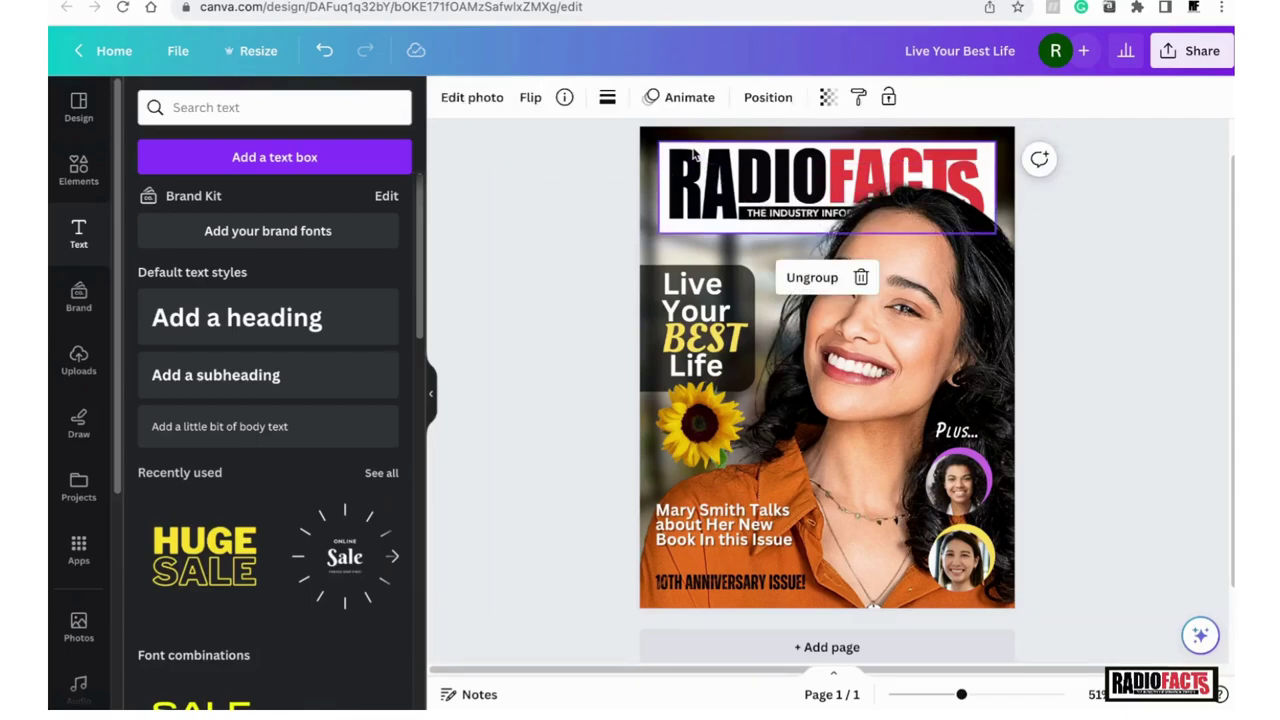
{"action": "double_click", "coordinate": [706, 165]}
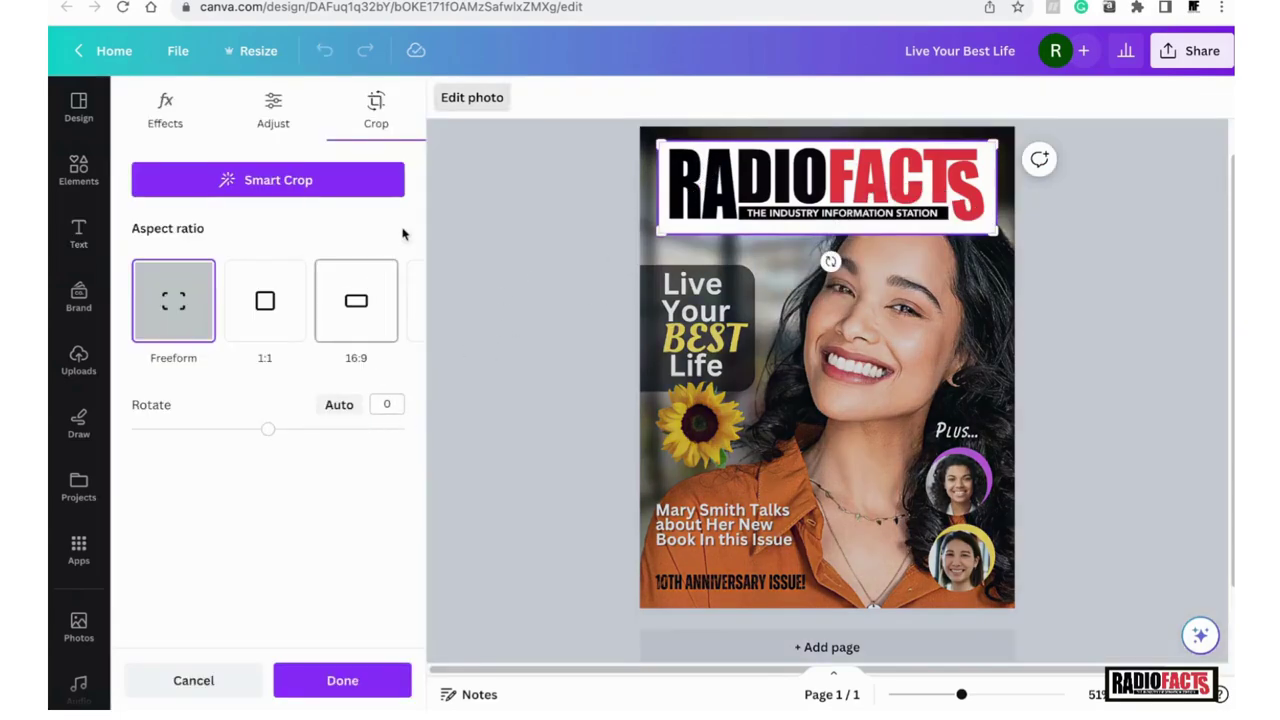
{"action": "left_click", "coordinate": [276, 110]}
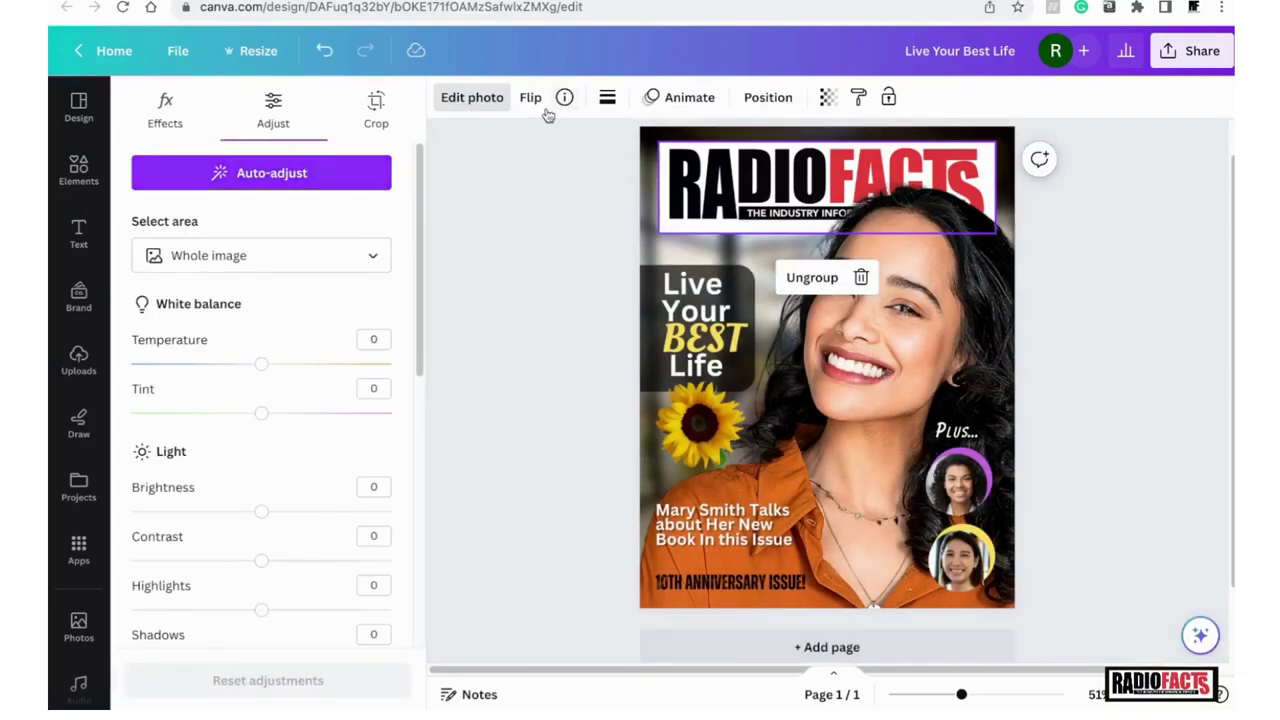
{"action": "key", "text": "Escape"}
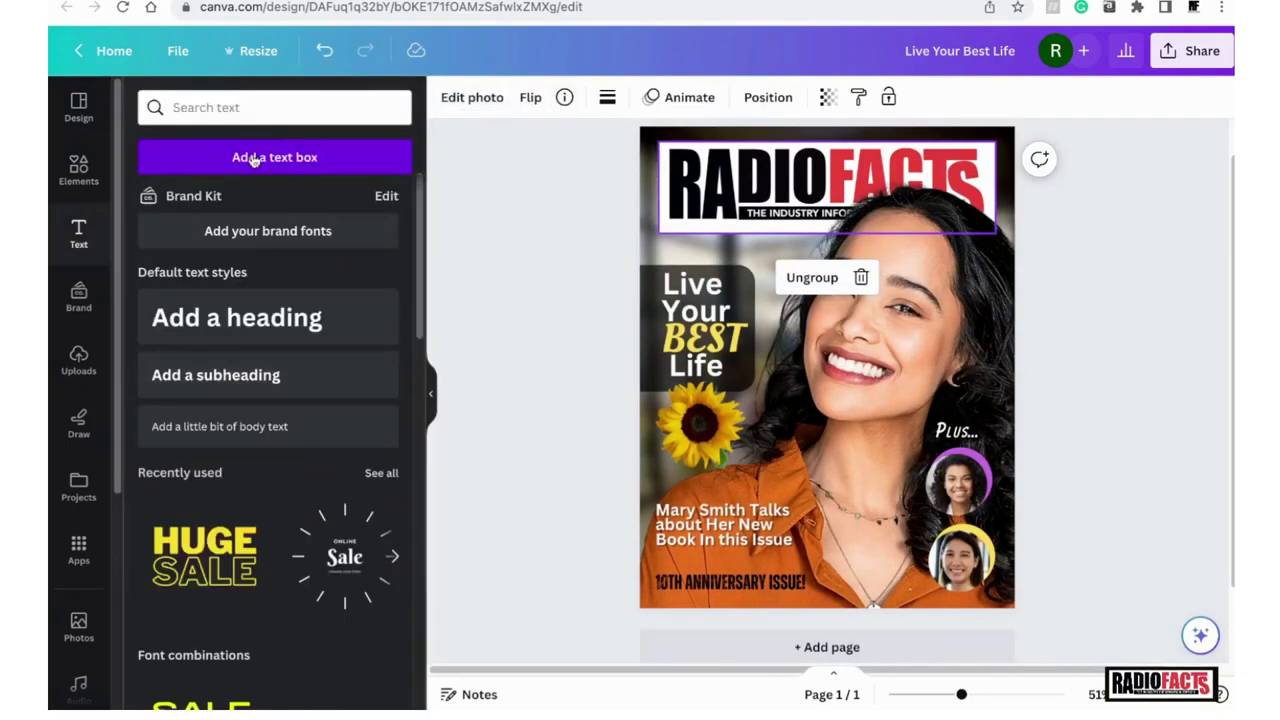
- Remove the white background from the Radio Facts logo image with BG Remover
{"action": "left_click", "coordinate": [571, 178]}
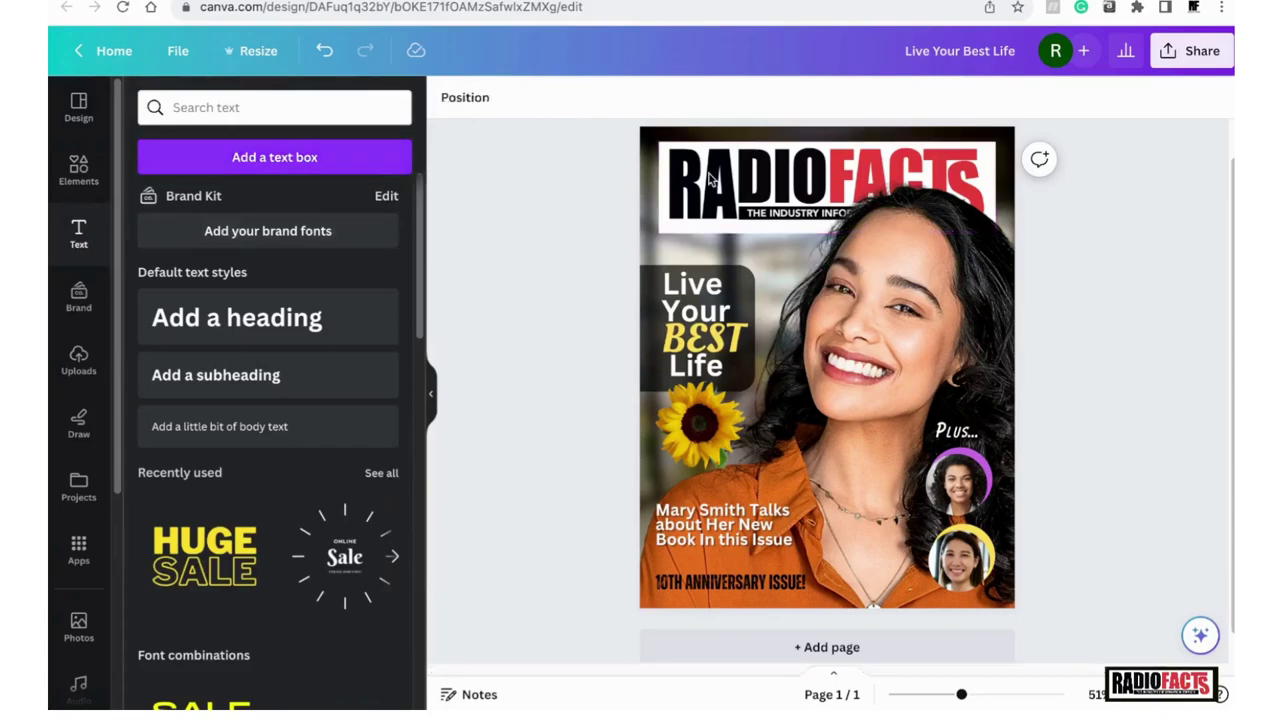
{"action": "double_click", "coordinate": [580, 211]}
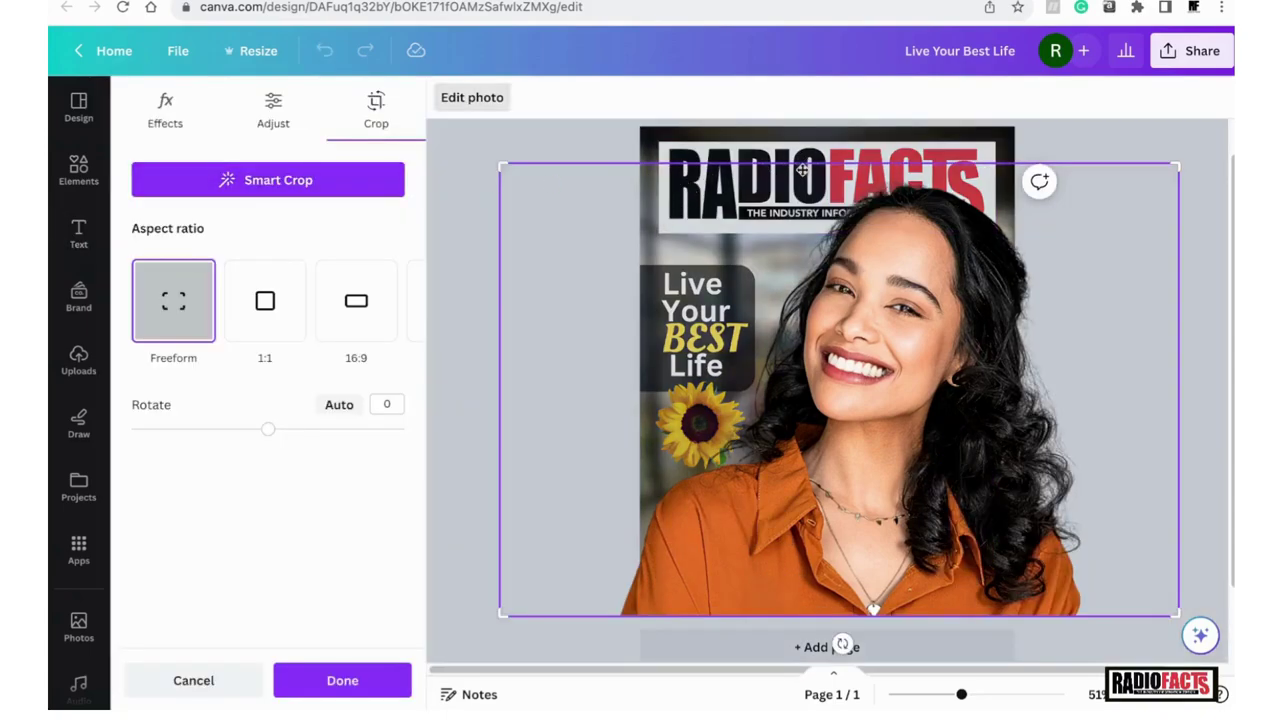
{"action": "left_click", "coordinate": [465, 281]}
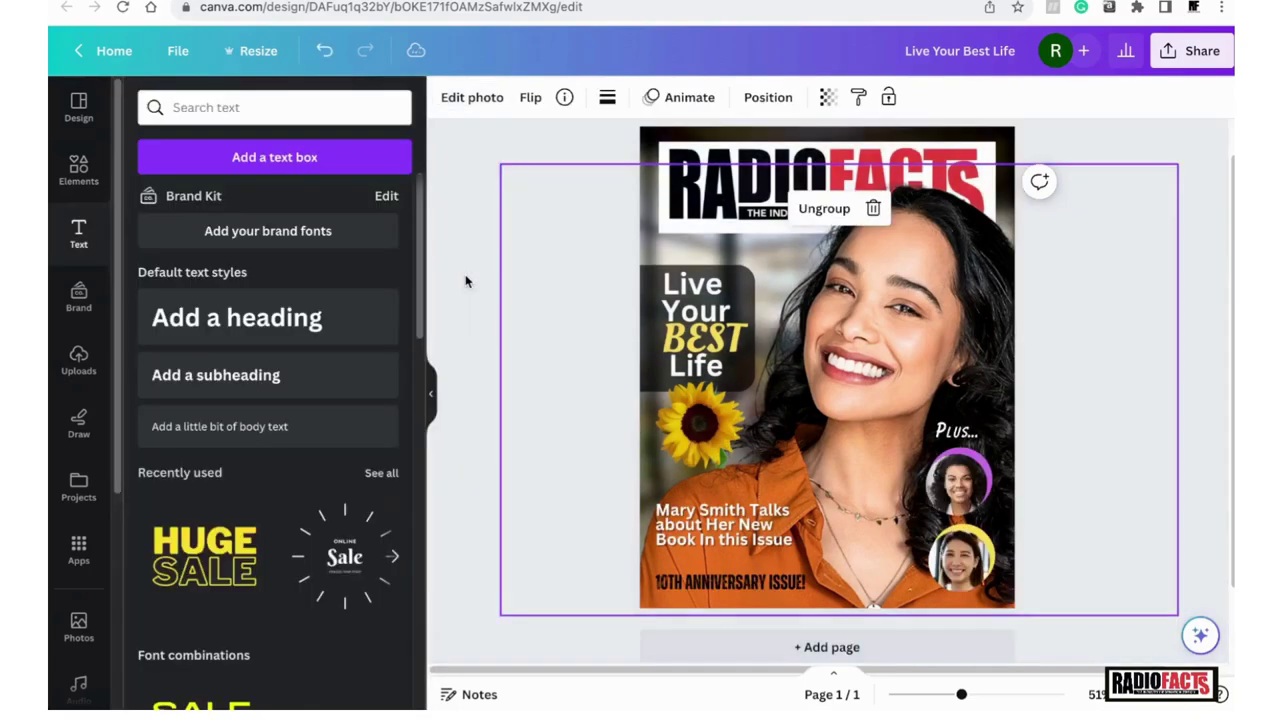
{"action": "left_click", "coordinate": [747, 152]}
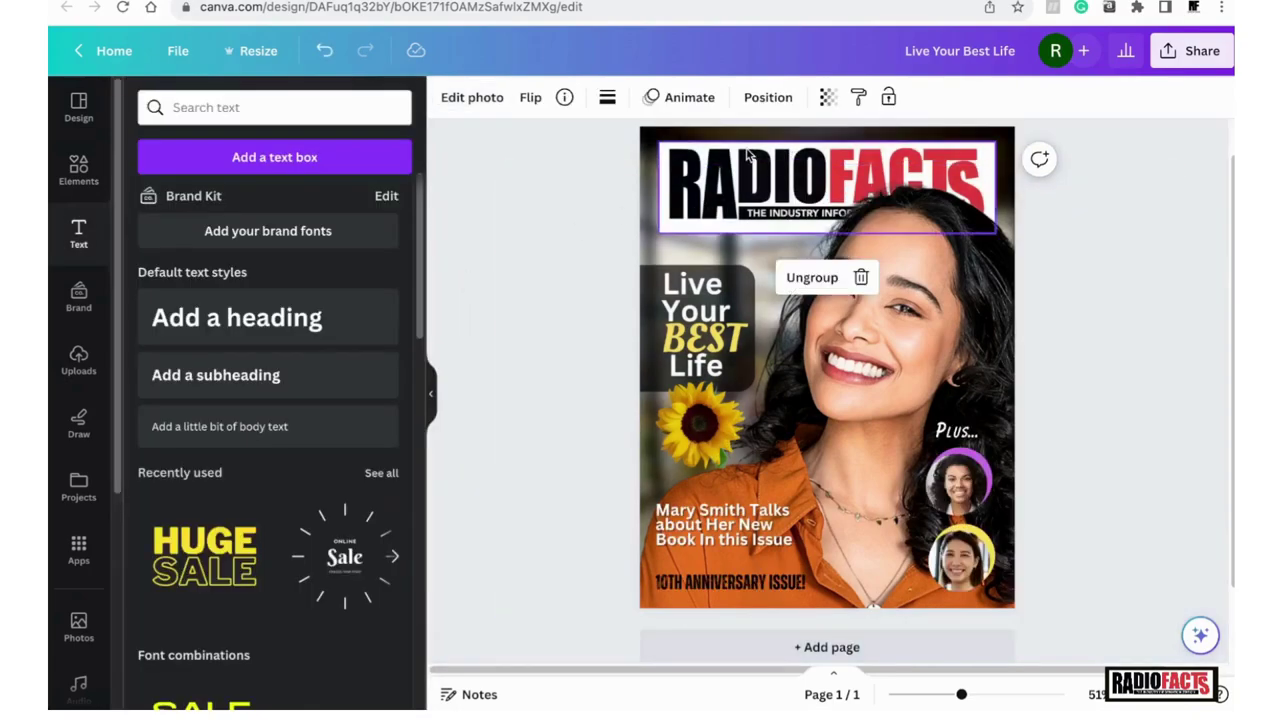
{"action": "left_click", "coordinate": [495, 97]}
{"action": "left_click", "coordinate": [193, 217]}
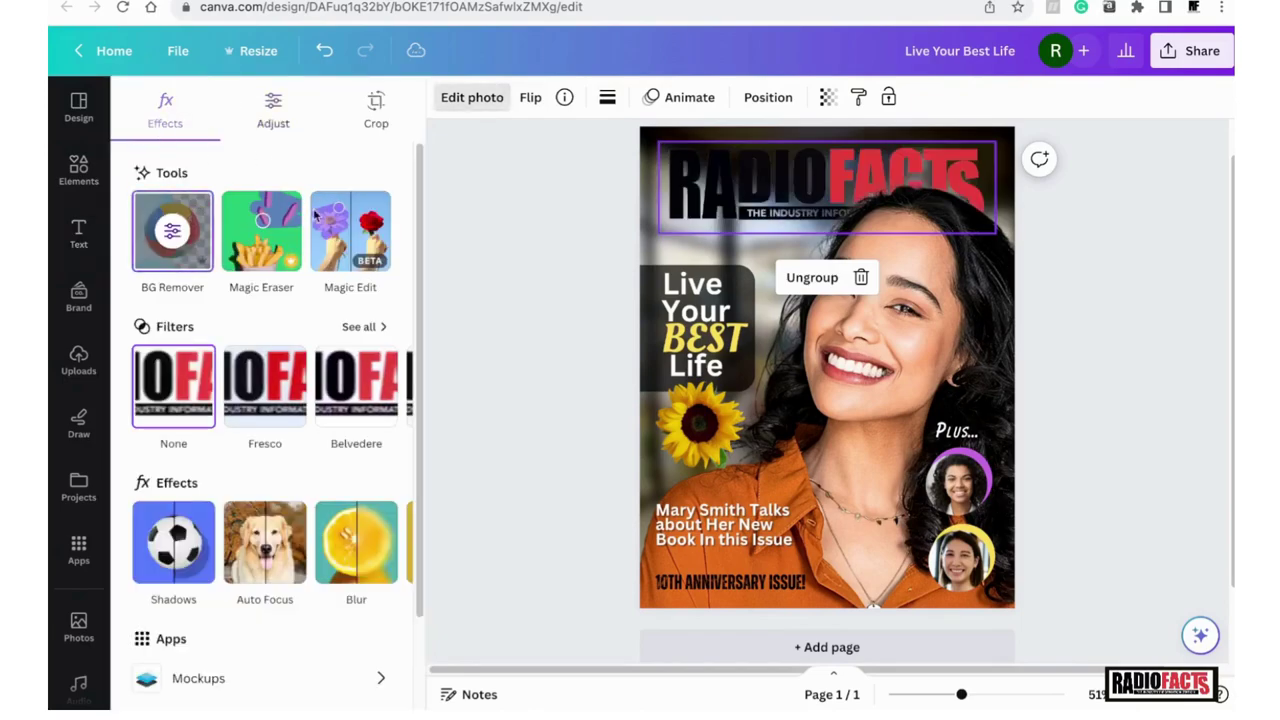
- Apply the Duotone effect in the Amber color preset to the Radio Facts logo
{"action": "scroll", "coordinate": [392, 452], "scroll_direction": "down", "scroll_amount": 2}
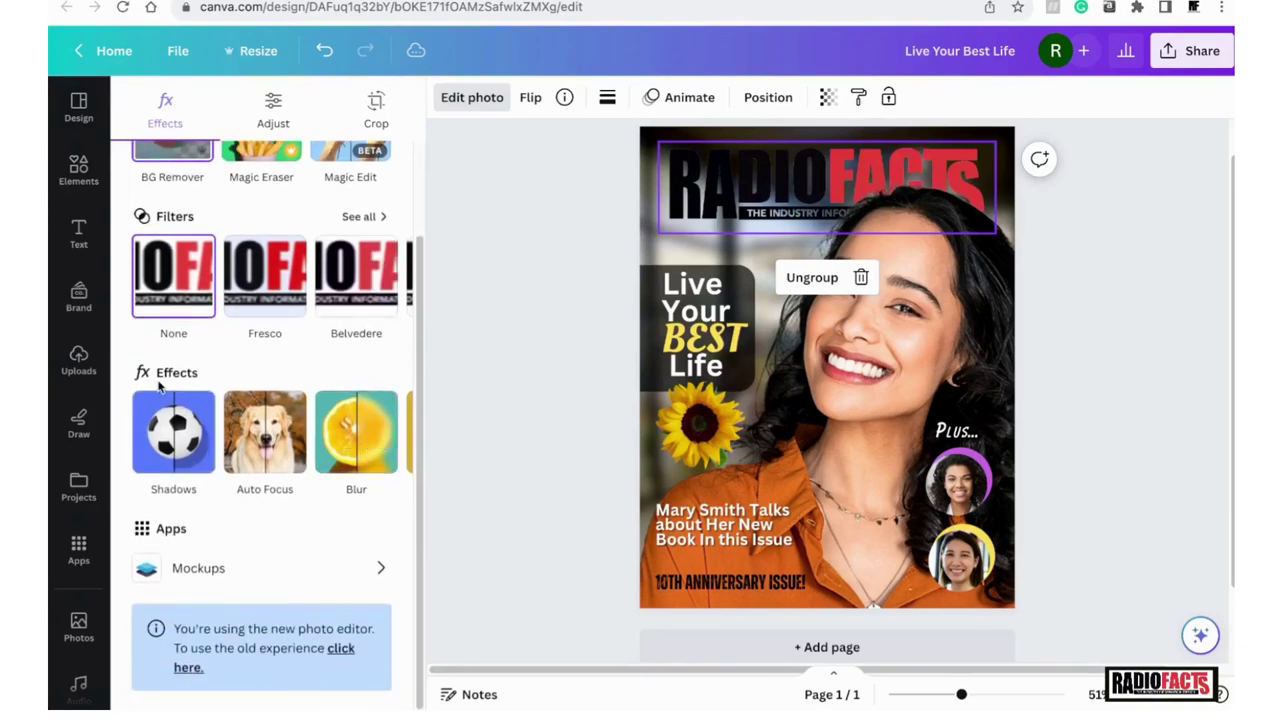
{"action": "left_click", "coordinate": [385, 433]}
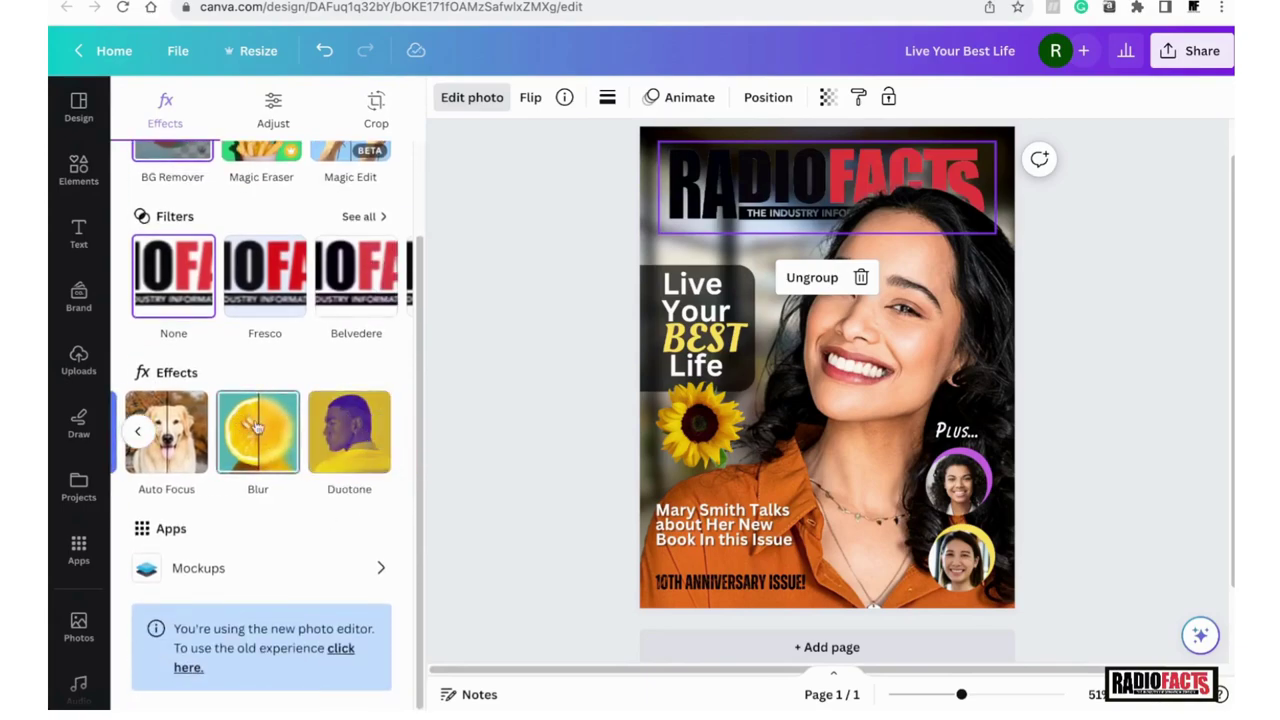
{"action": "left_click", "coordinate": [380, 433]}
{"action": "scroll", "coordinate": [385, 398], "scroll_direction": "down", "scroll_amount": 4}
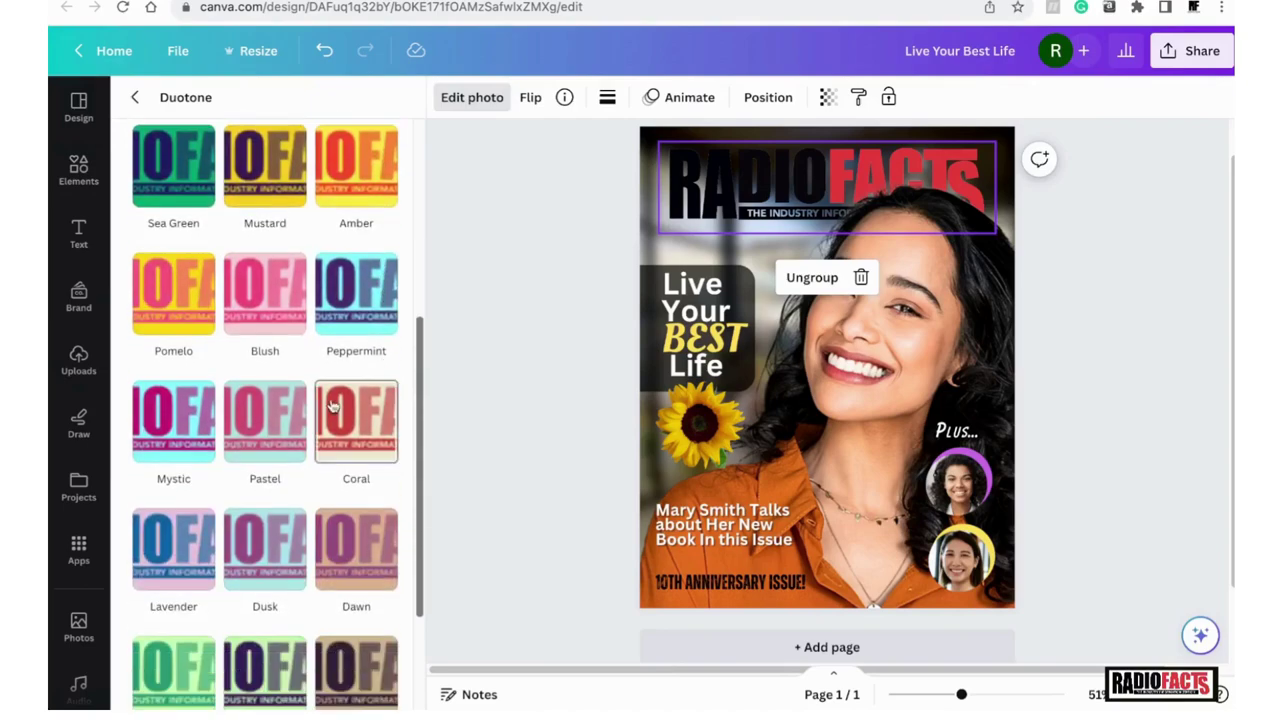
{"action": "left_click", "coordinate": [360, 150]}
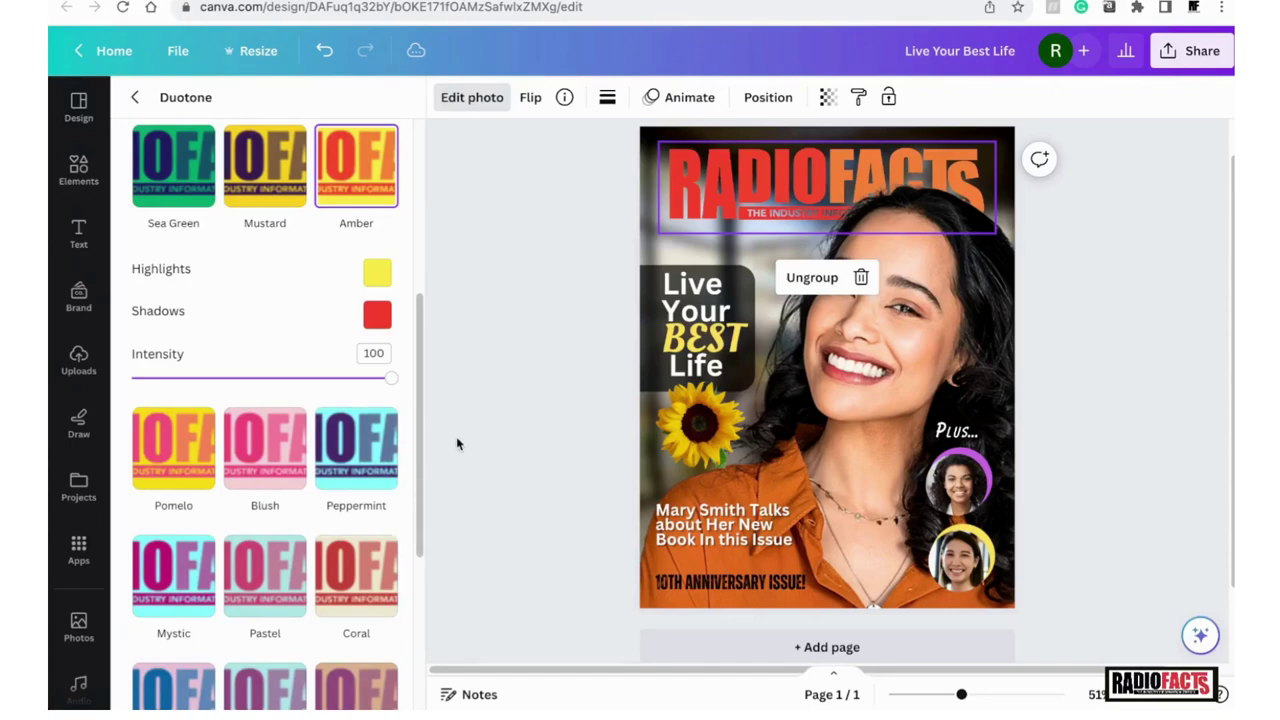
{"action": "scroll", "coordinate": [456, 440], "scroll_direction": "down", "scroll_amount": 2}
{"action": "scroll", "coordinate": [472, 458], "scroll_direction": "up", "scroll_amount": 3}
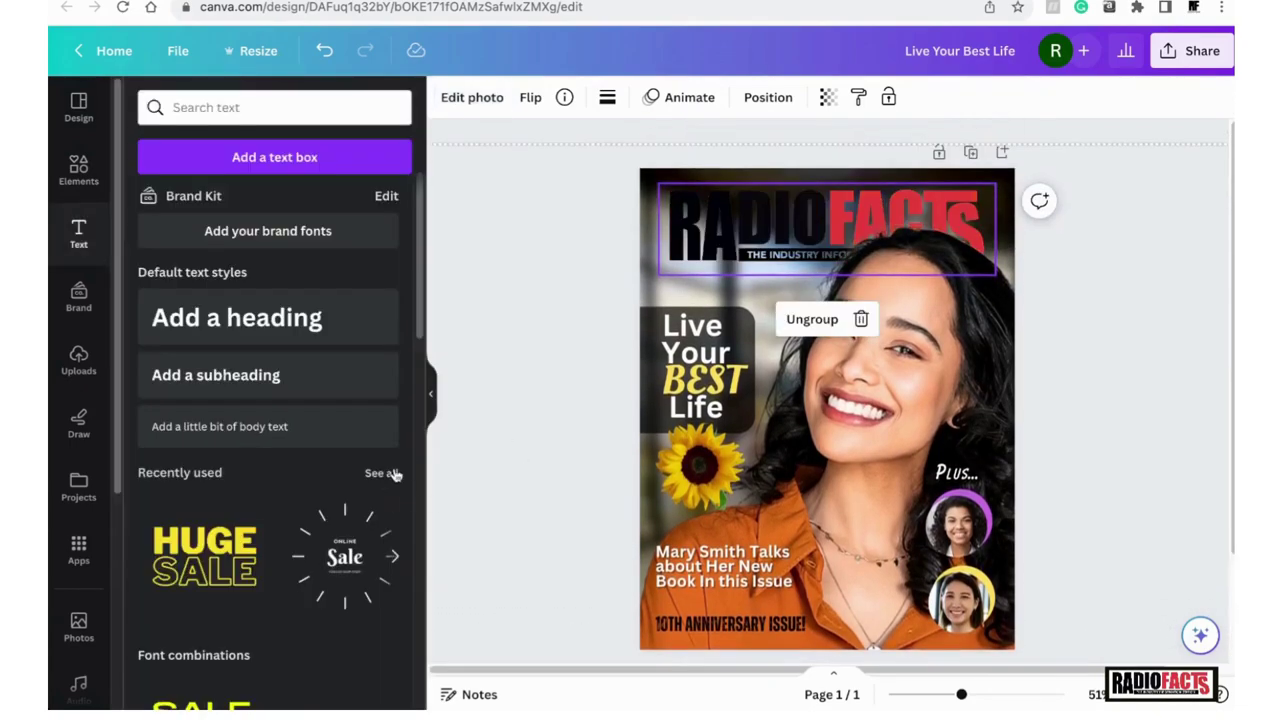
- Try the Blur effect on the Radio Facts logo and bring its intensity down to 1
{"action": "left_click", "coordinate": [712, 204]}
{"action": "left_click", "coordinate": [713, 200]}
{"action": "left_click", "coordinate": [488, 99]}
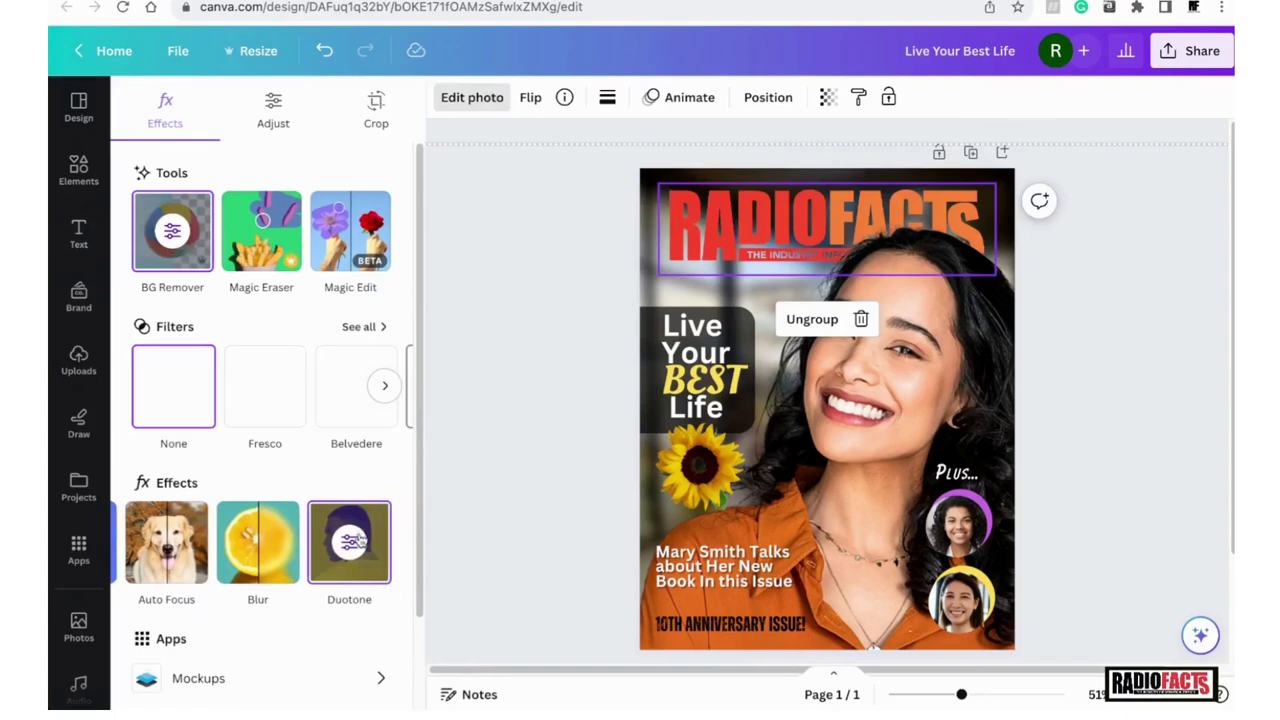
{"action": "left_click", "coordinate": [262, 540]}
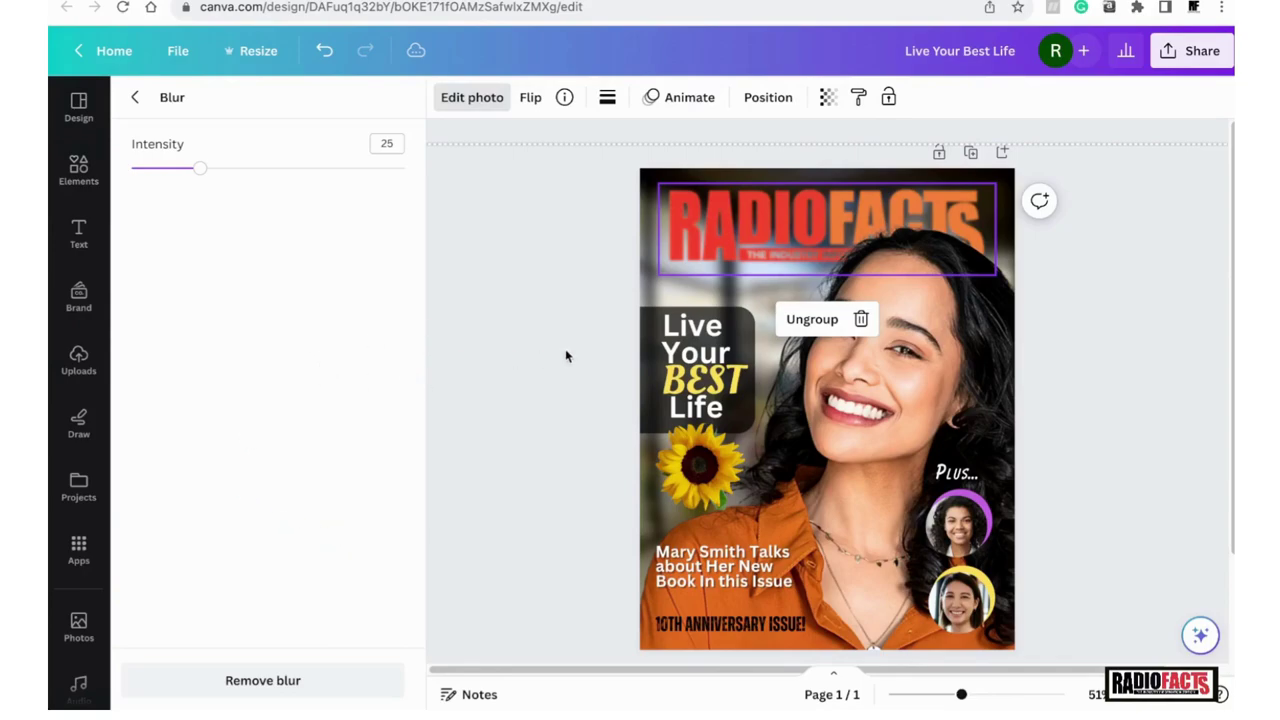
{"action": "left_click_drag", "start_coordinate": [199, 174], "coordinate": [134, 168]}
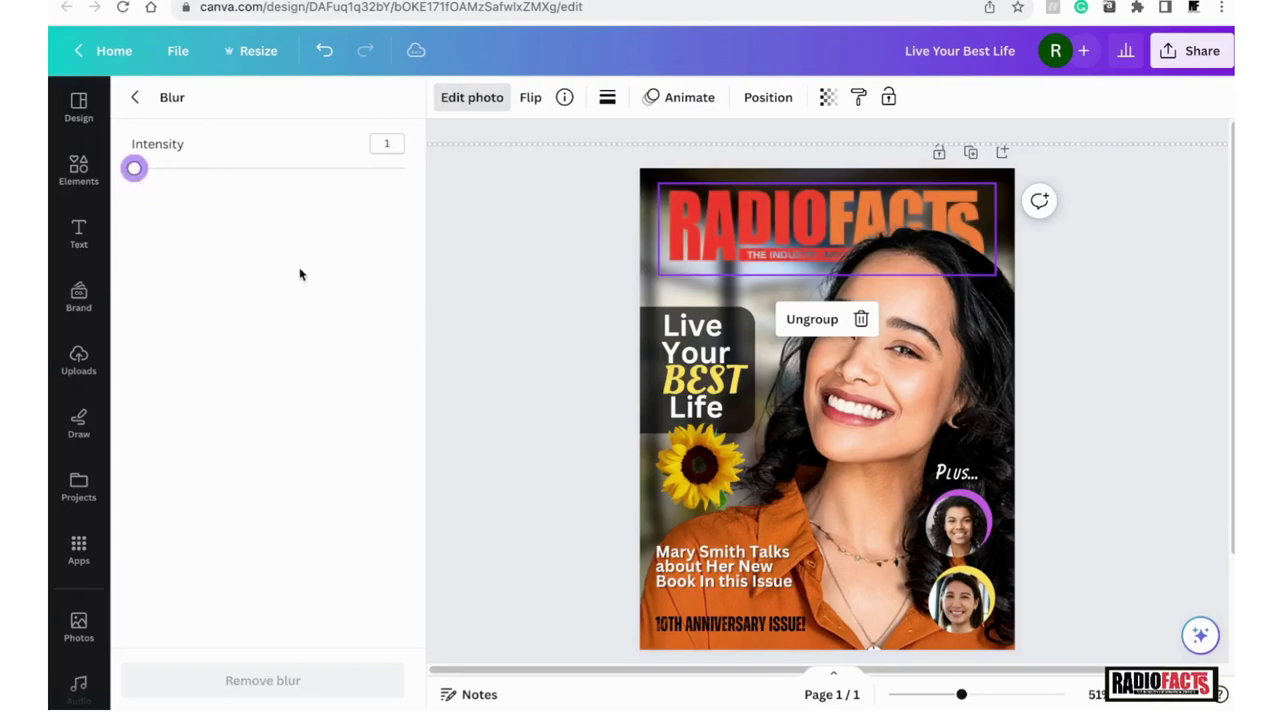
- Save the magazine cover design and deselect the logo
{"action": "left_click", "coordinate": [178, 50]}
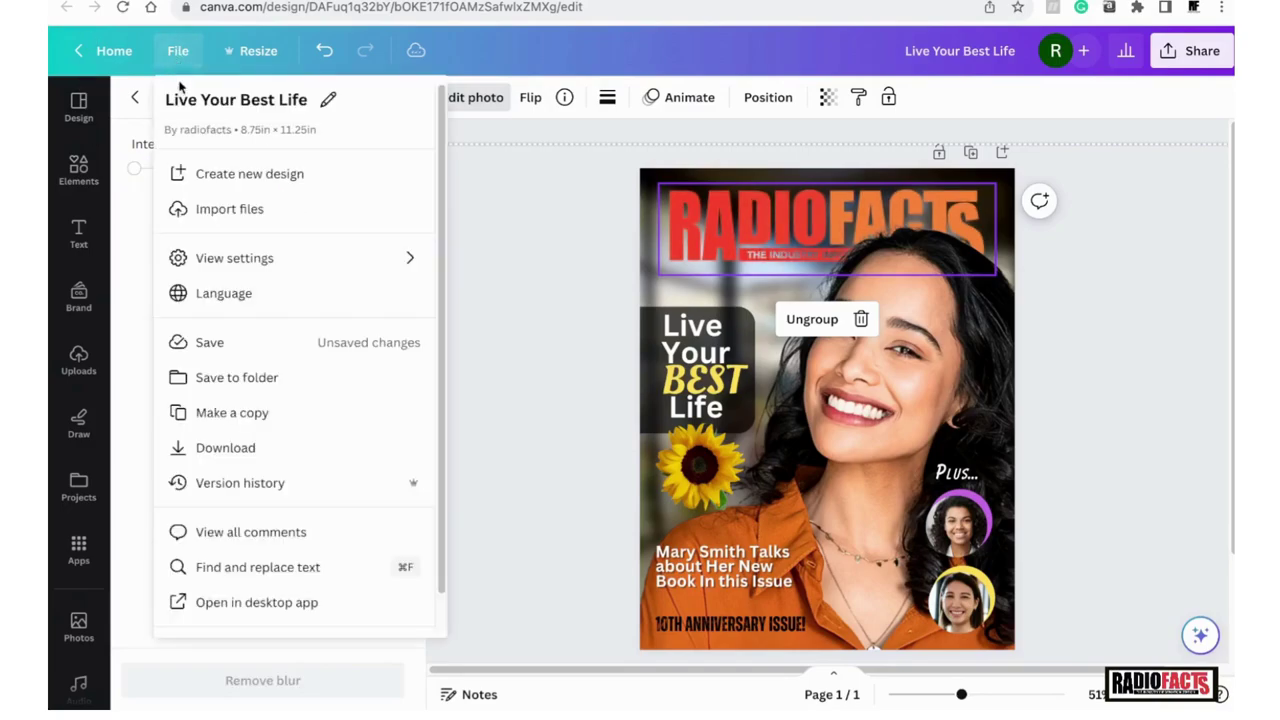
{"action": "left_click", "coordinate": [237, 338]}
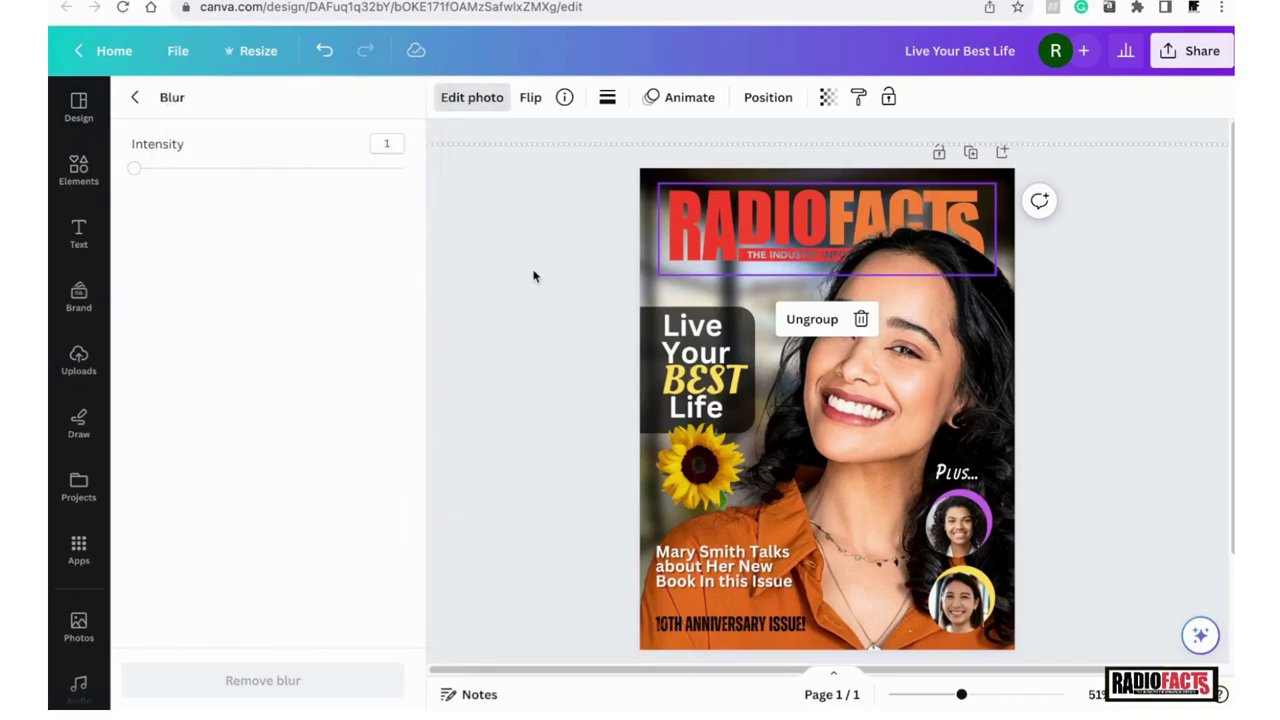
{"action": "left_click", "coordinate": [571, 301]}
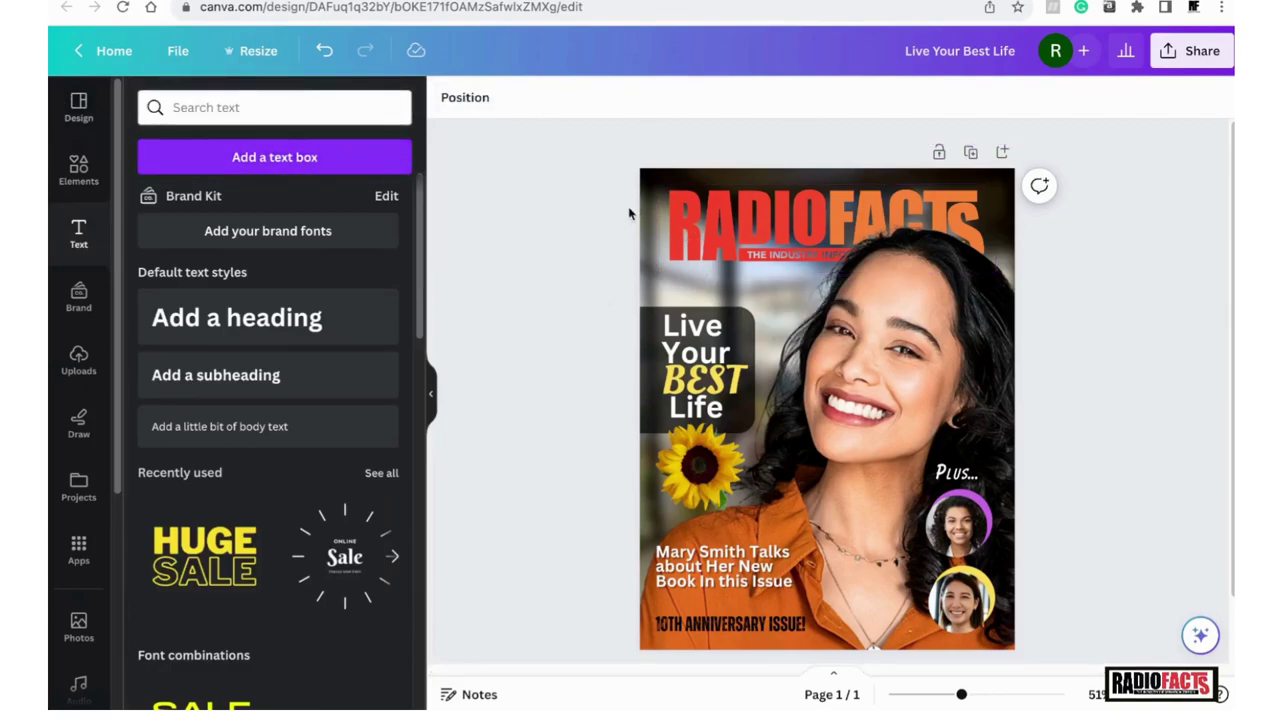
- Ungroup the Radio Facts logo from the cutout portrait of the cover woman
{"action": "left_click", "coordinate": [777, 227]}
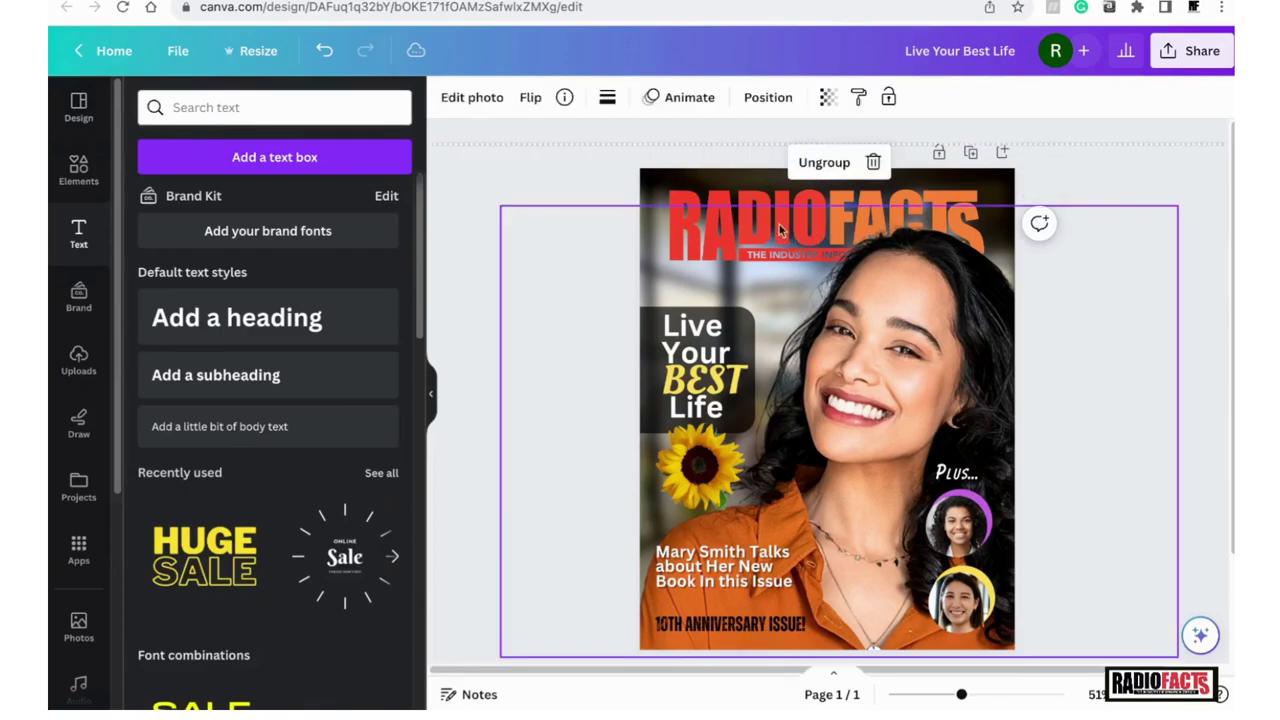
{"action": "left_click", "coordinate": [689, 197]}
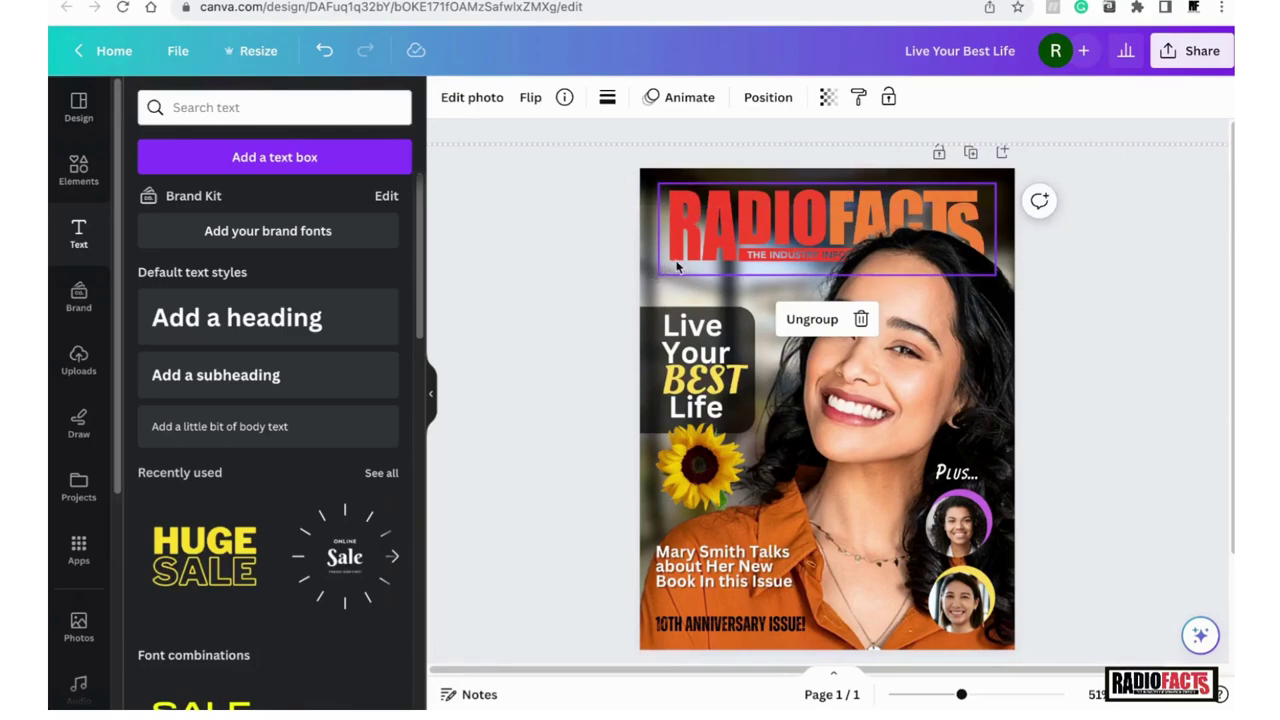
{"action": "left_click", "coordinate": [713, 219]}
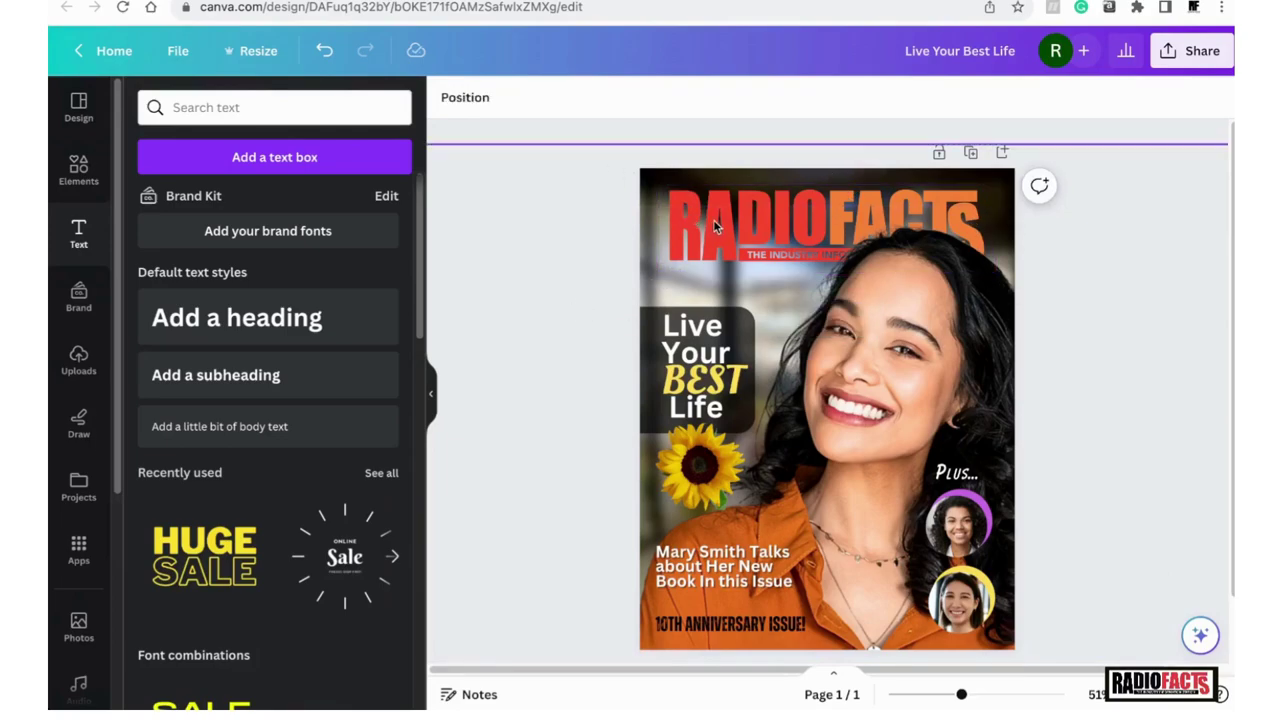
{"action": "left_click", "coordinate": [711, 192]}
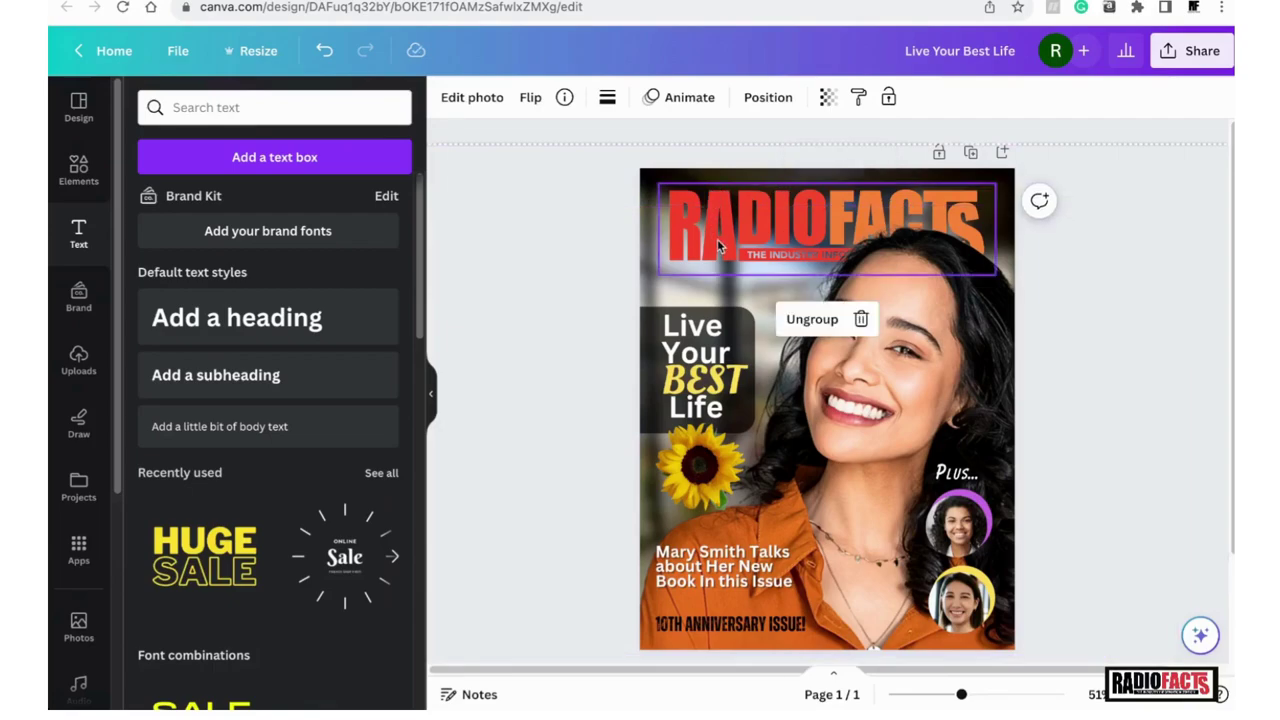
{"action": "left_click", "coordinate": [724, 228]}
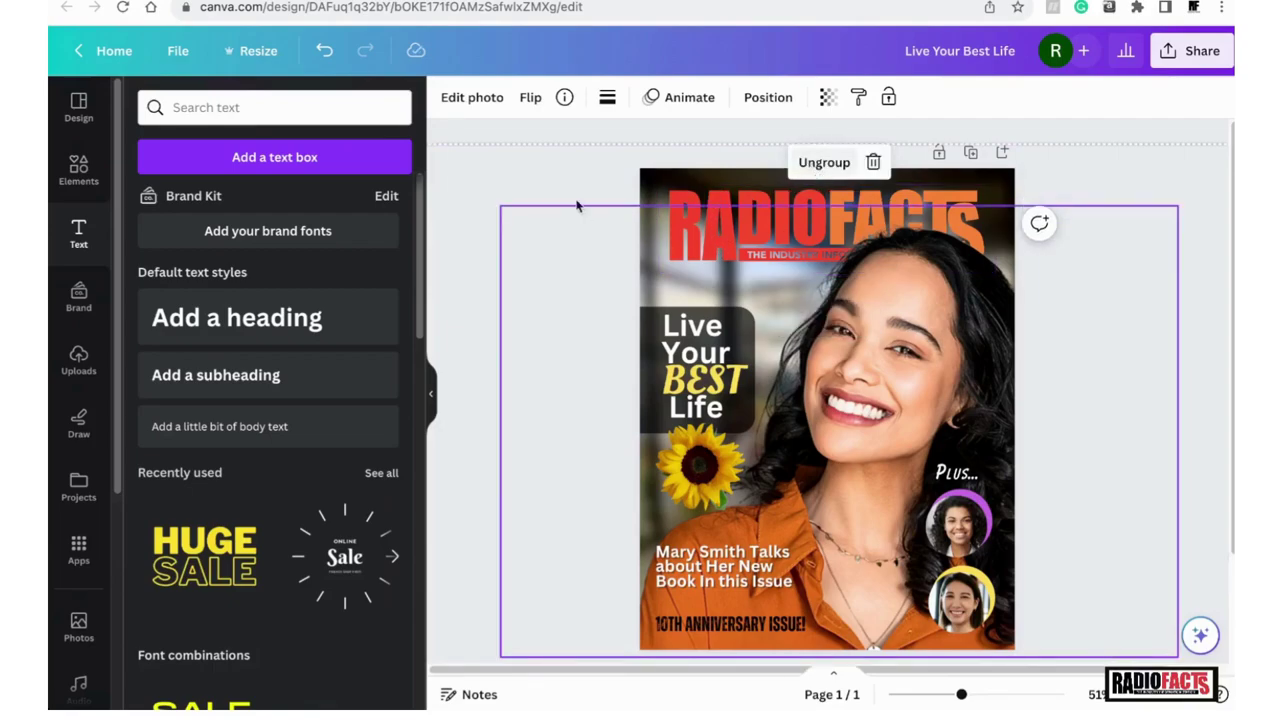
{"action": "left_click", "coordinate": [824, 162]}
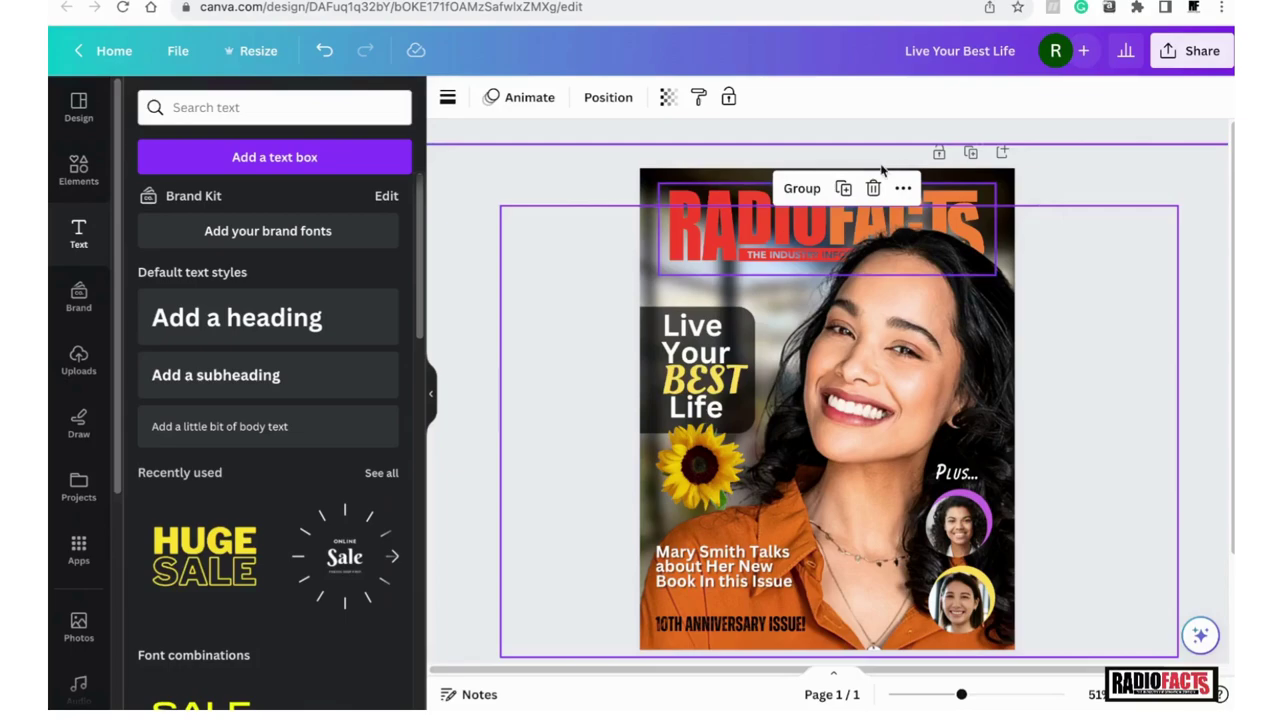
{"action": "left_click", "coordinate": [605, 189]}
- Enlarge the Radio Facts logo and reposition it so it spans nearly the full width of the cover
{"action": "left_click", "coordinate": [740, 190]}
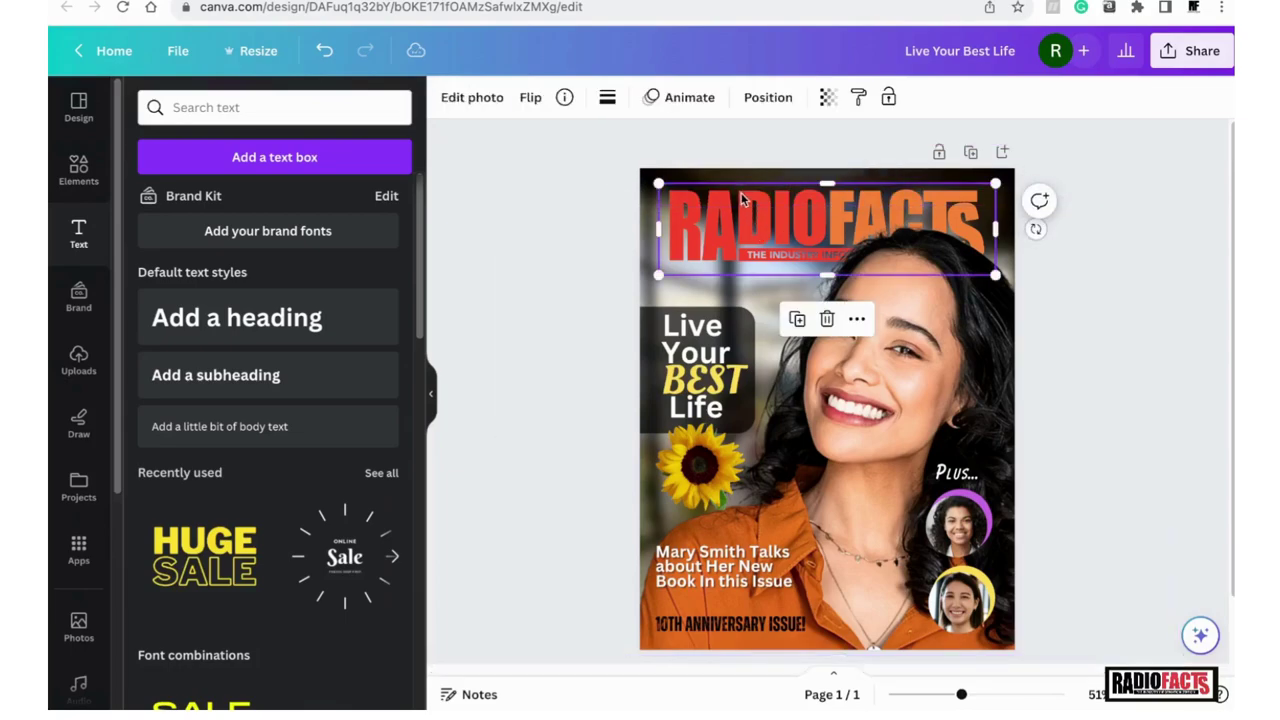
{"action": "left_click_drag", "start_coordinate": [654, 282], "coordinate": [644, 285]}
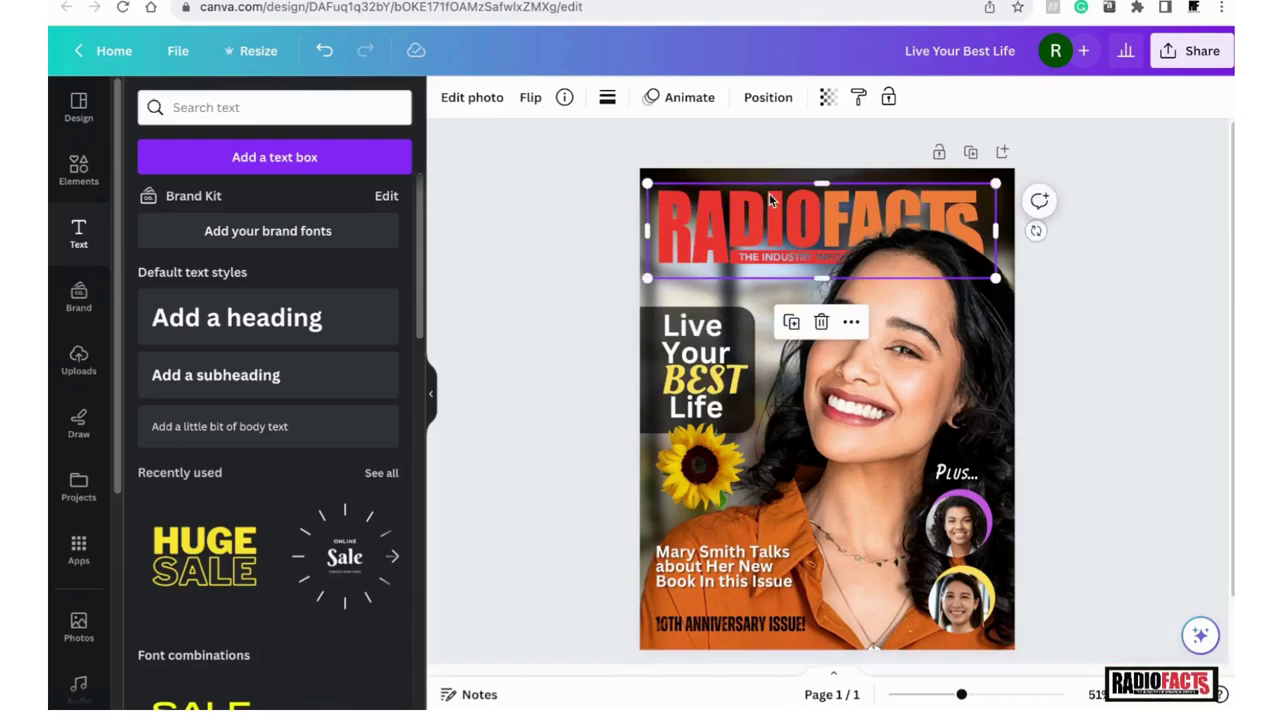
{"action": "left_click_drag", "start_coordinate": [770, 198], "coordinate": [778, 192]}
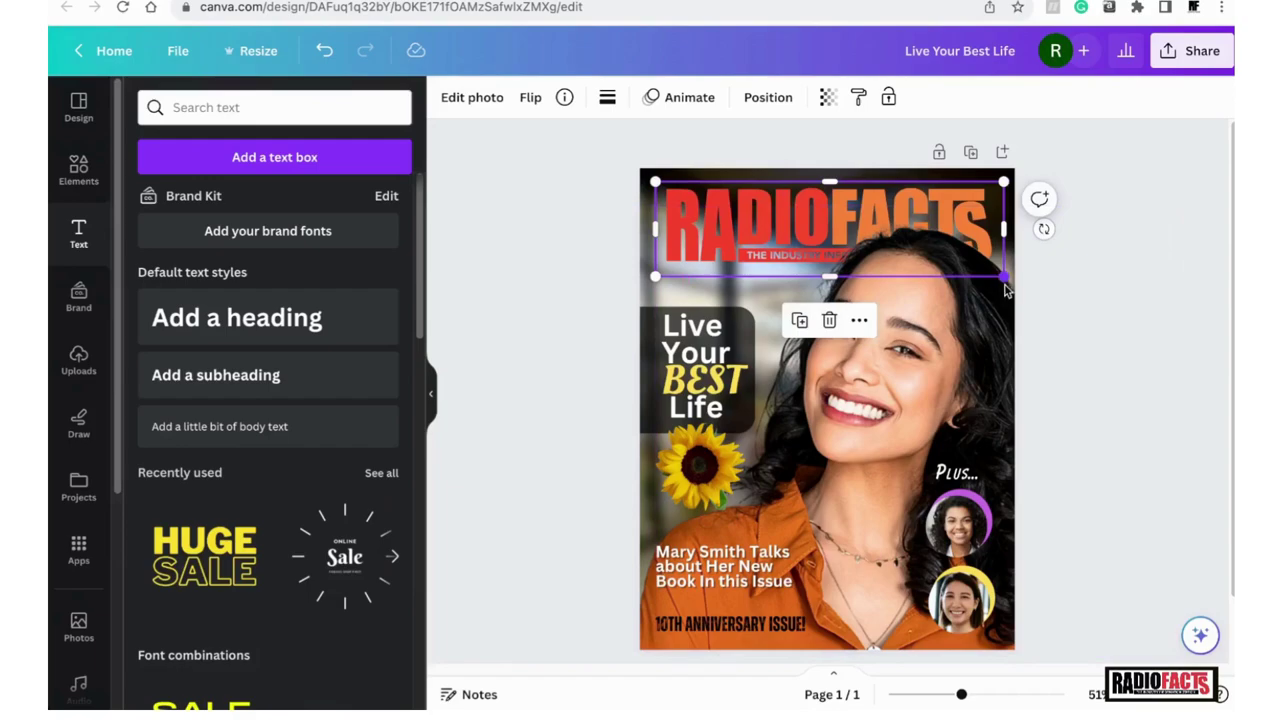
{"action": "left_click_drag", "start_coordinate": [1004, 277], "coordinate": [1011, 280]}
{"action": "left_click_drag", "start_coordinate": [801, 196], "coordinate": [795, 190]}
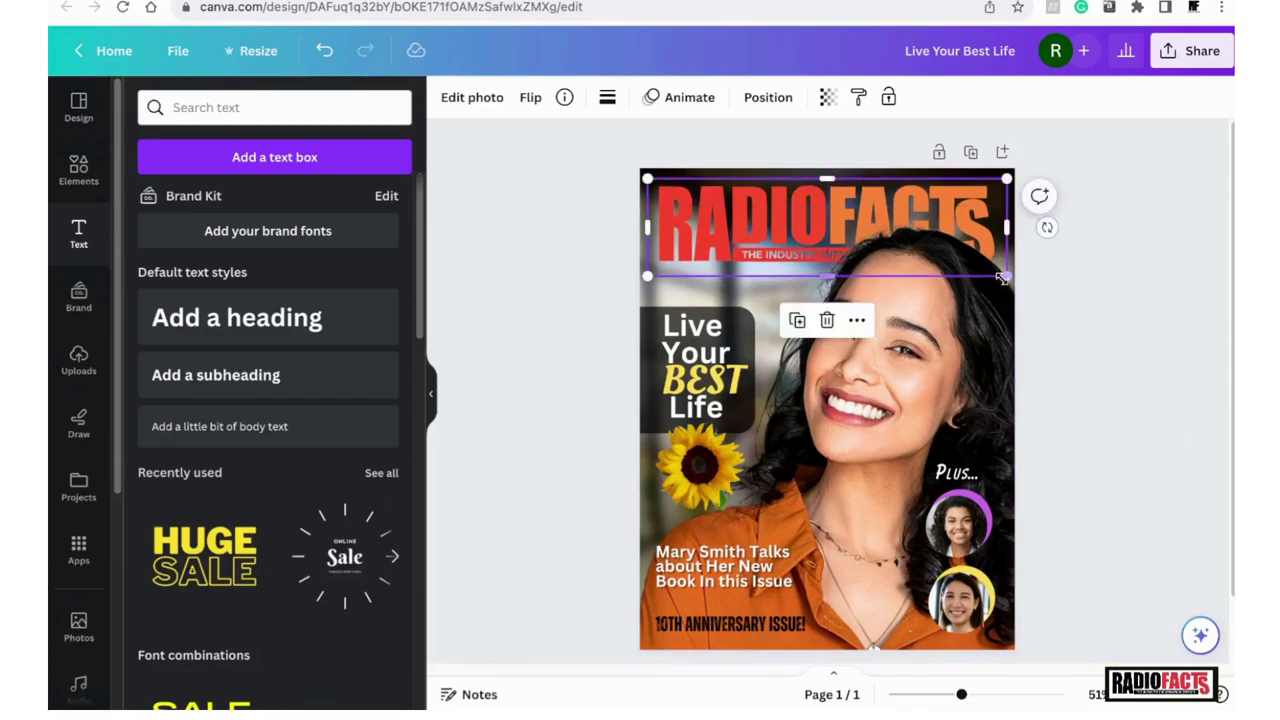
{"action": "left_click_drag", "start_coordinate": [1006, 277], "coordinate": [1012, 288]}
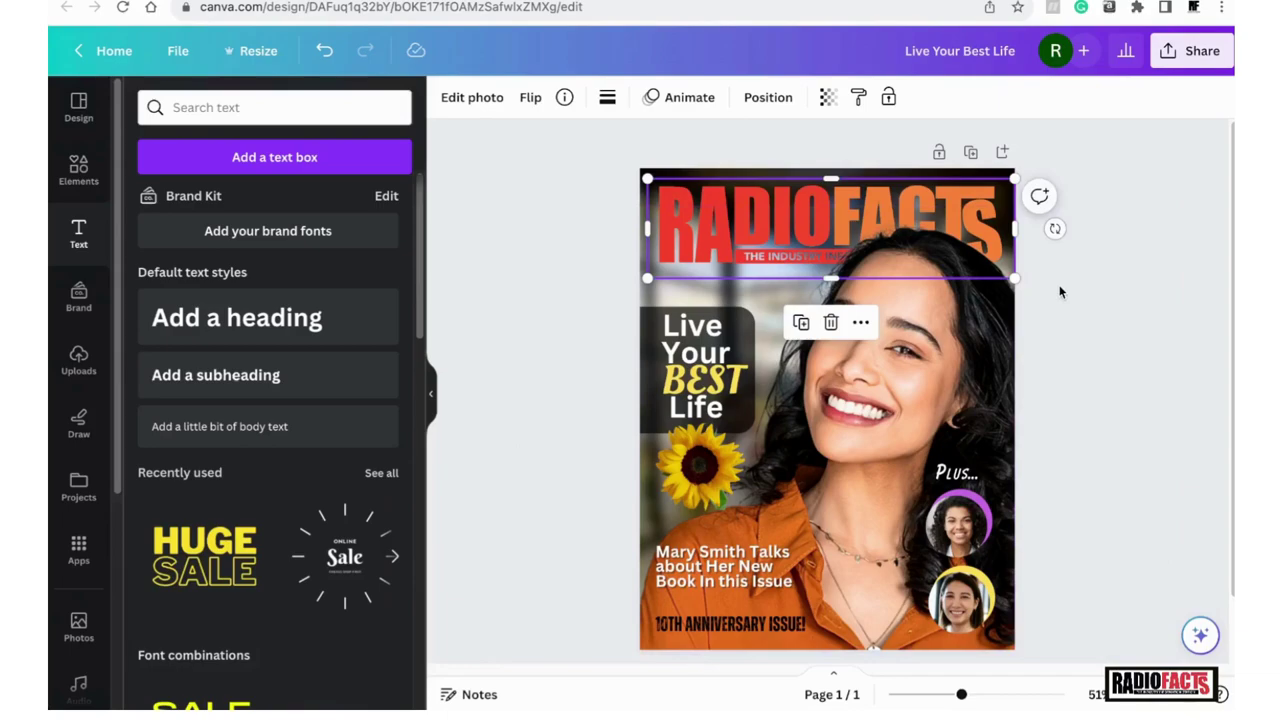
{"action": "left_click", "coordinate": [1086, 378]}
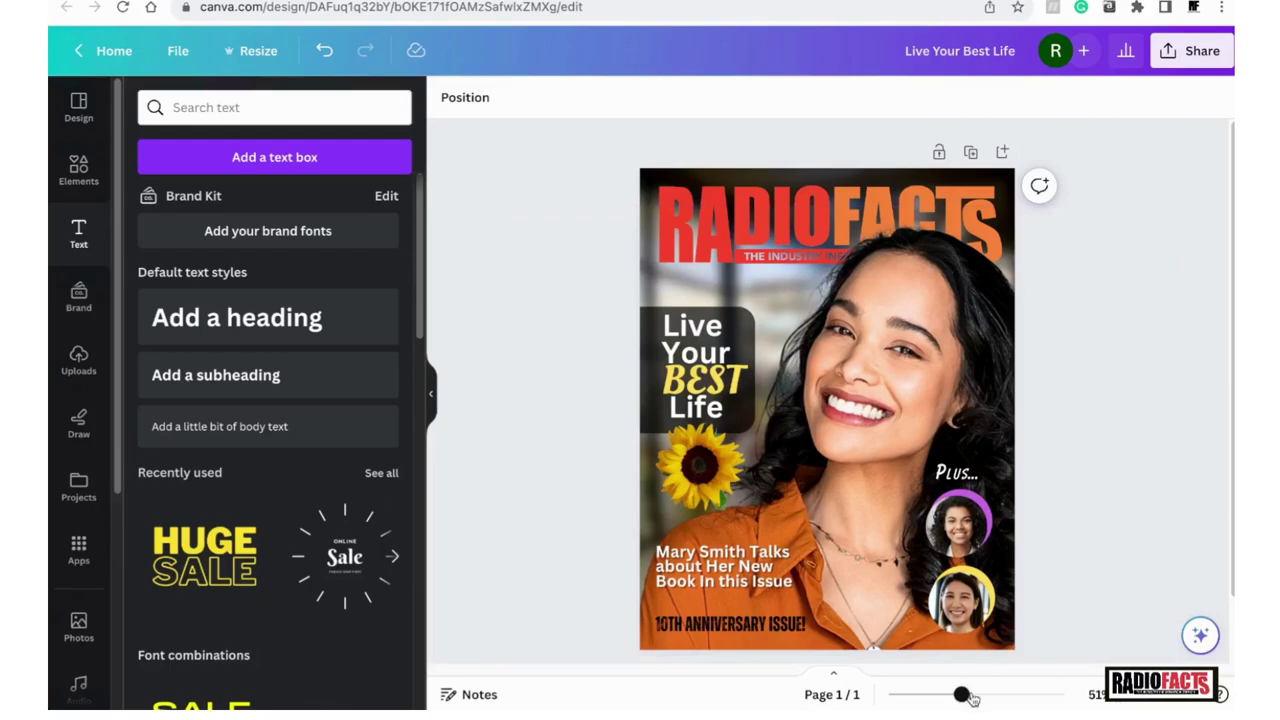
- Add a subheading reading "radiofacts.com" to the cover and color it white
{"action": "left_click_drag", "start_coordinate": [961, 694], "coordinate": [991, 694]}
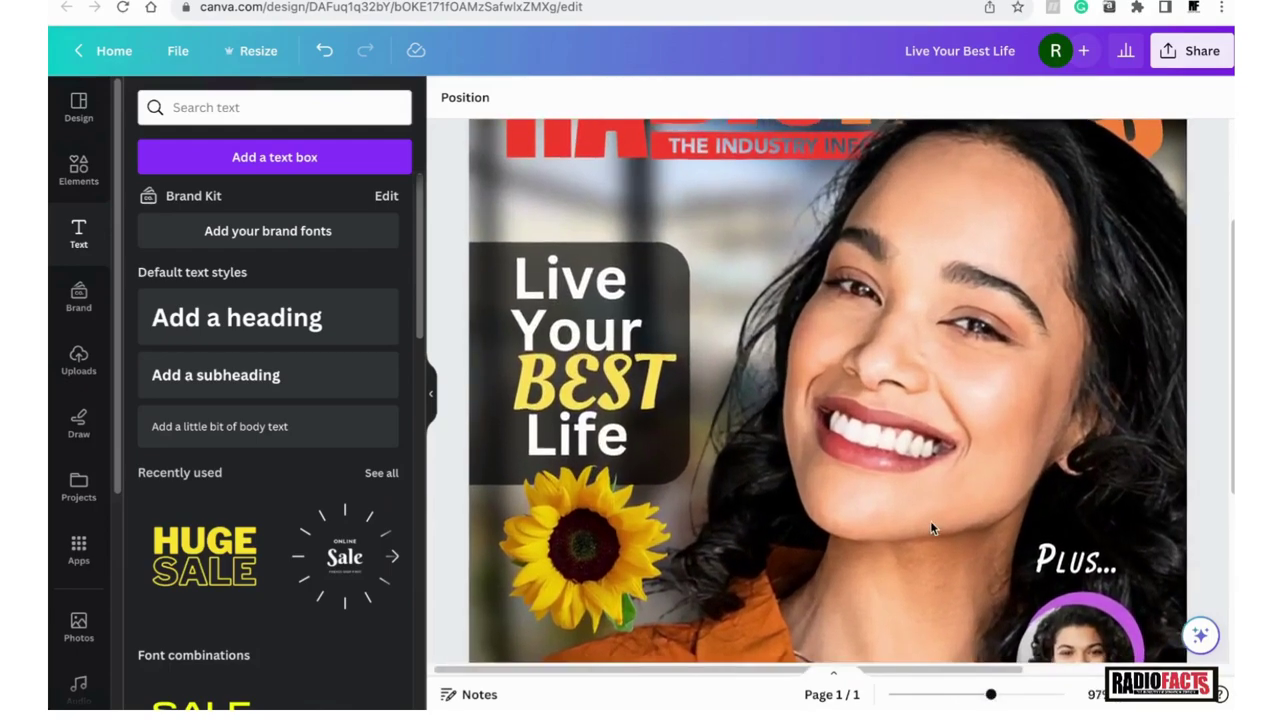
{"action": "scroll", "coordinate": [930, 520], "scroll_direction": "up", "scroll_amount": 2}
{"action": "scroll", "coordinate": [930, 520], "scroll_direction": "up", "scroll_amount": 1}
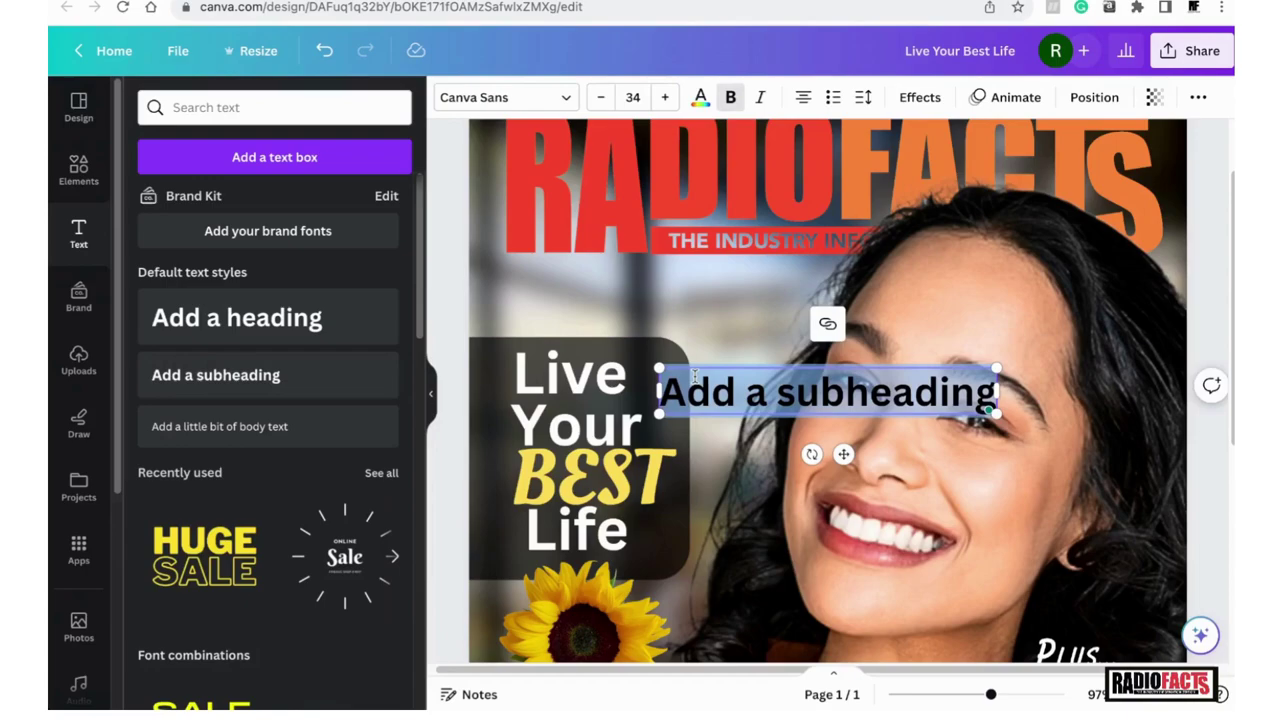
{"action": "type", "text": "radiofa"}
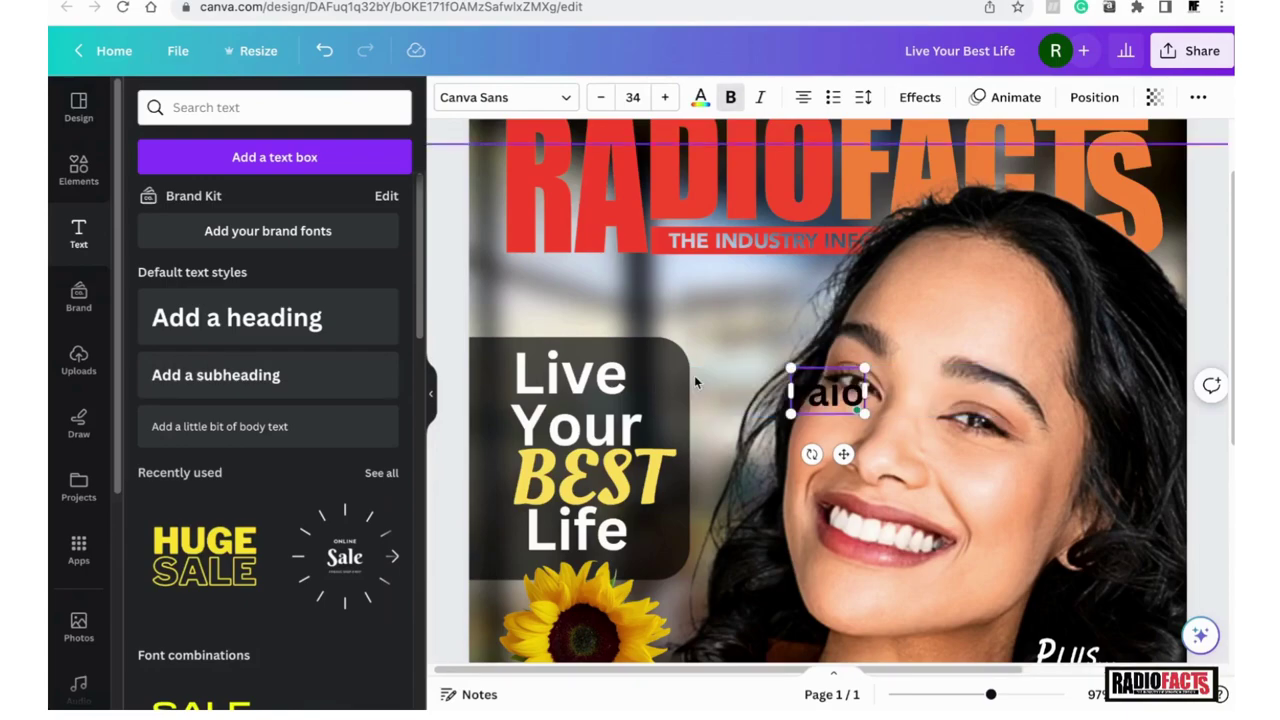
{"action": "key", "text": "BackSpace"}
{"action": "key", "text": "BackSpace"}
{"action": "key", "text": "BackSpace"}
{"action": "key", "text": "BackSpace"}
{"action": "key", "text": "BackSpace"}
{"action": "key", "text": "BackSpace"}
{"action": "key", "text": "BackSpace"}
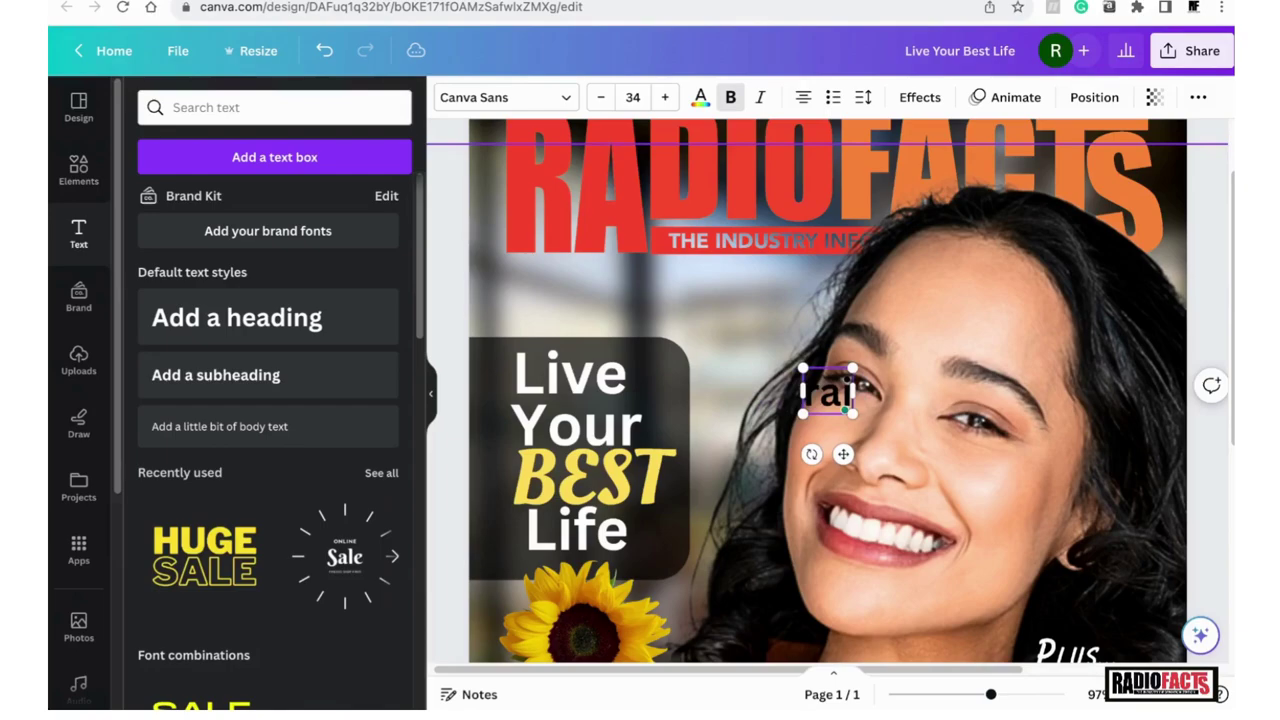
{"action": "type", "text": "radiofacts"}
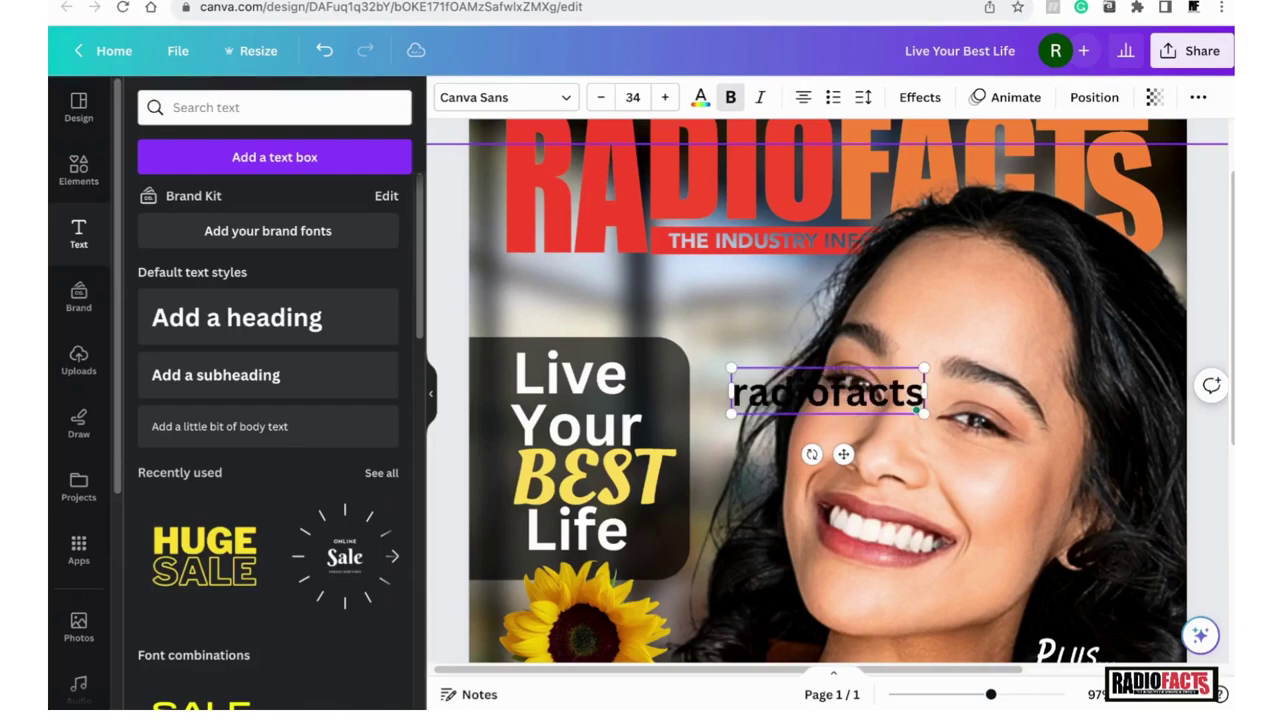
{"action": "type", "text": ".com"}
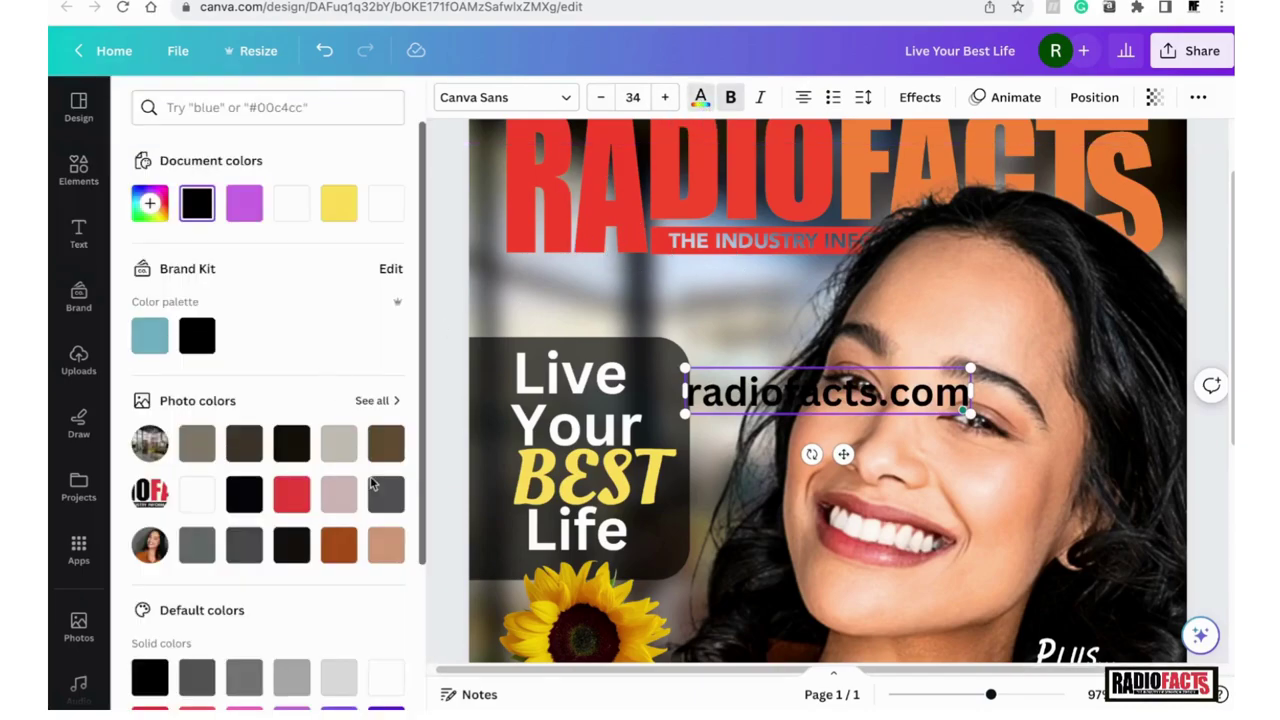
{"action": "left_click", "coordinate": [380, 677]}
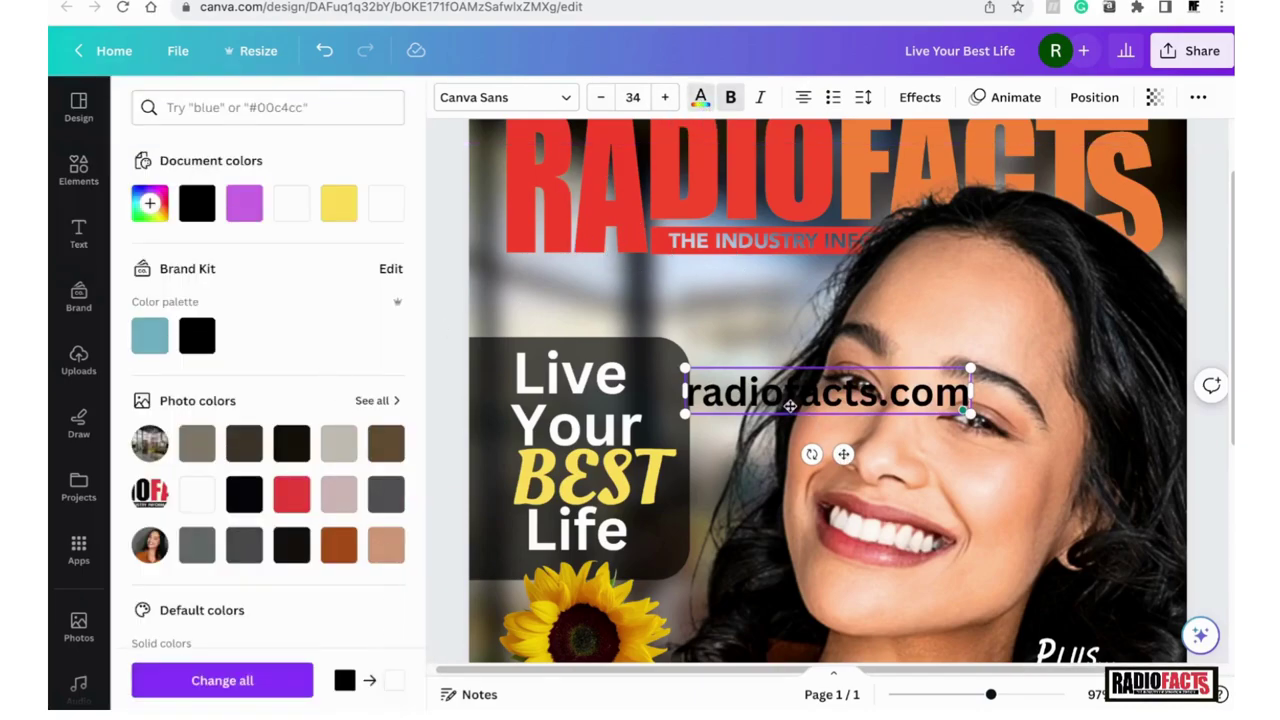
- Select the whole radiofacts.com line and color it white
{"action": "double_click", "coordinate": [792, 398]}
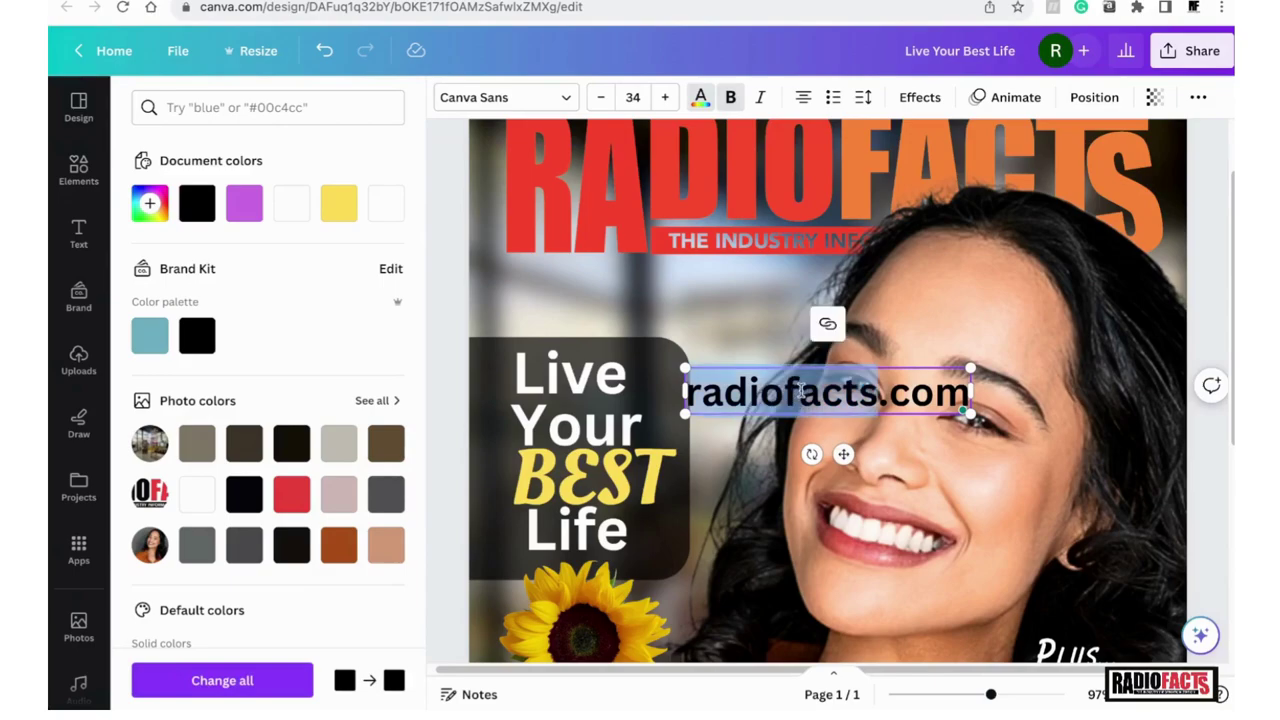
{"action": "left_click", "coordinate": [802, 393]}
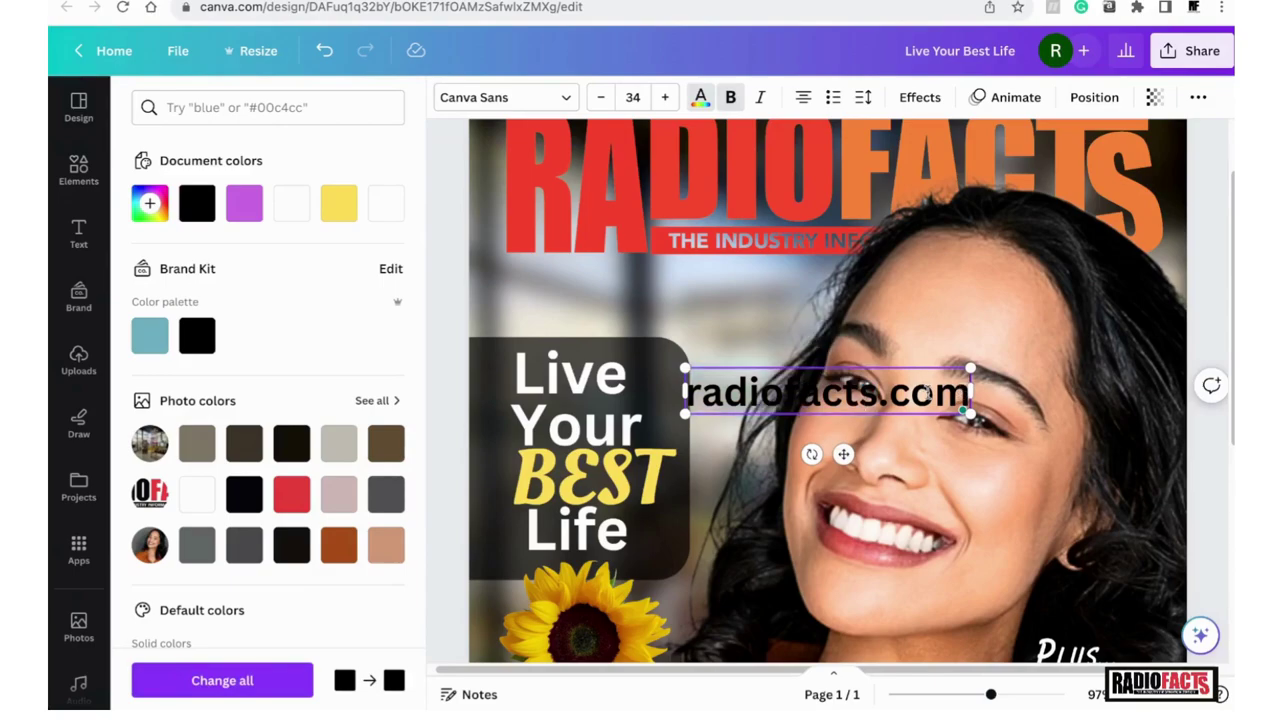
{"action": "left_click_drag", "start_coordinate": [962, 395], "coordinate": [680, 392]}
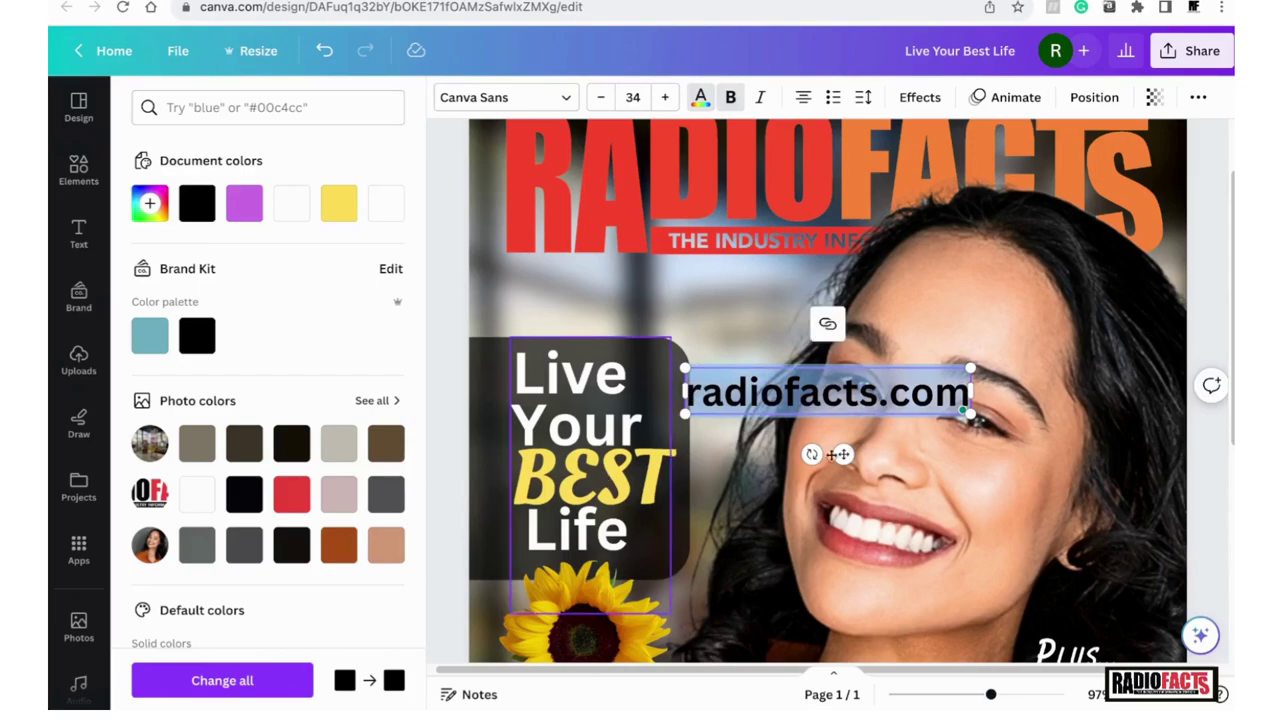
{"action": "left_click", "coordinate": [197, 492]}
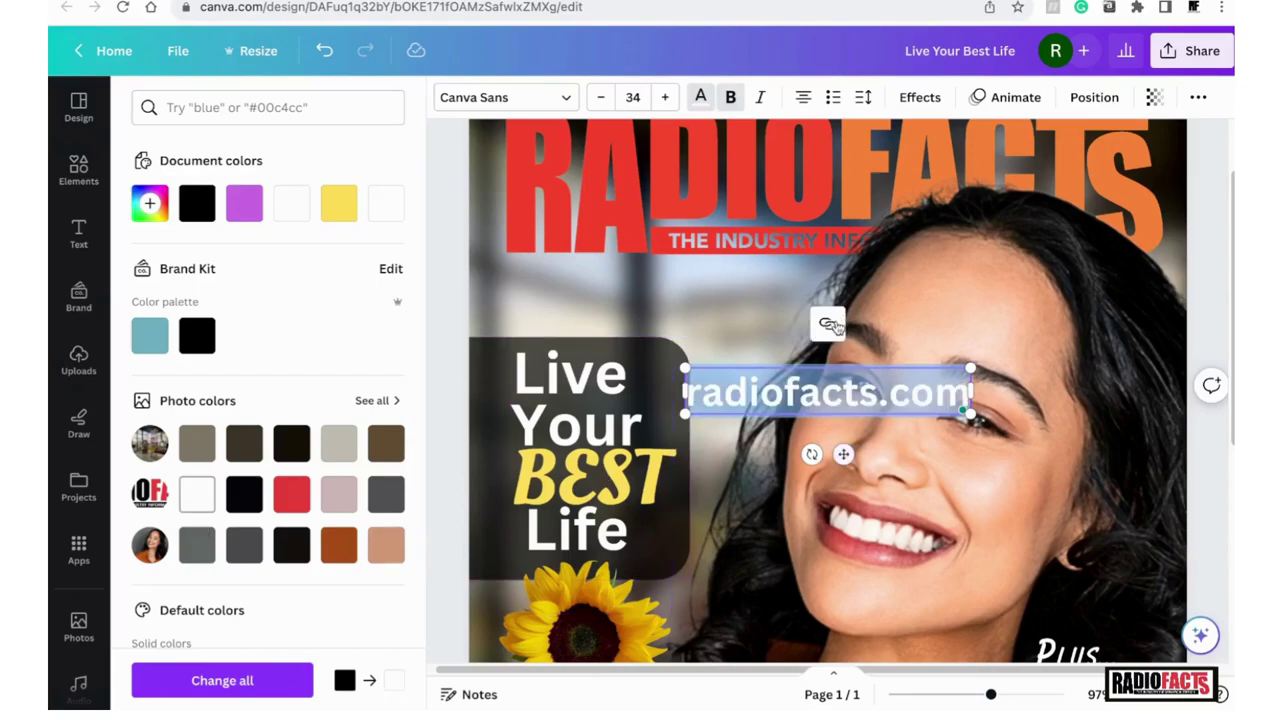
- Reduce the radiofacts.com text to size 23 and move it just below the lower-left edge of the Radio Facts logo
{"action": "double_click", "coordinate": [597, 100]}
{"action": "left_click_drag", "start_coordinate": [598, 97], "coordinate": [599, 97]}
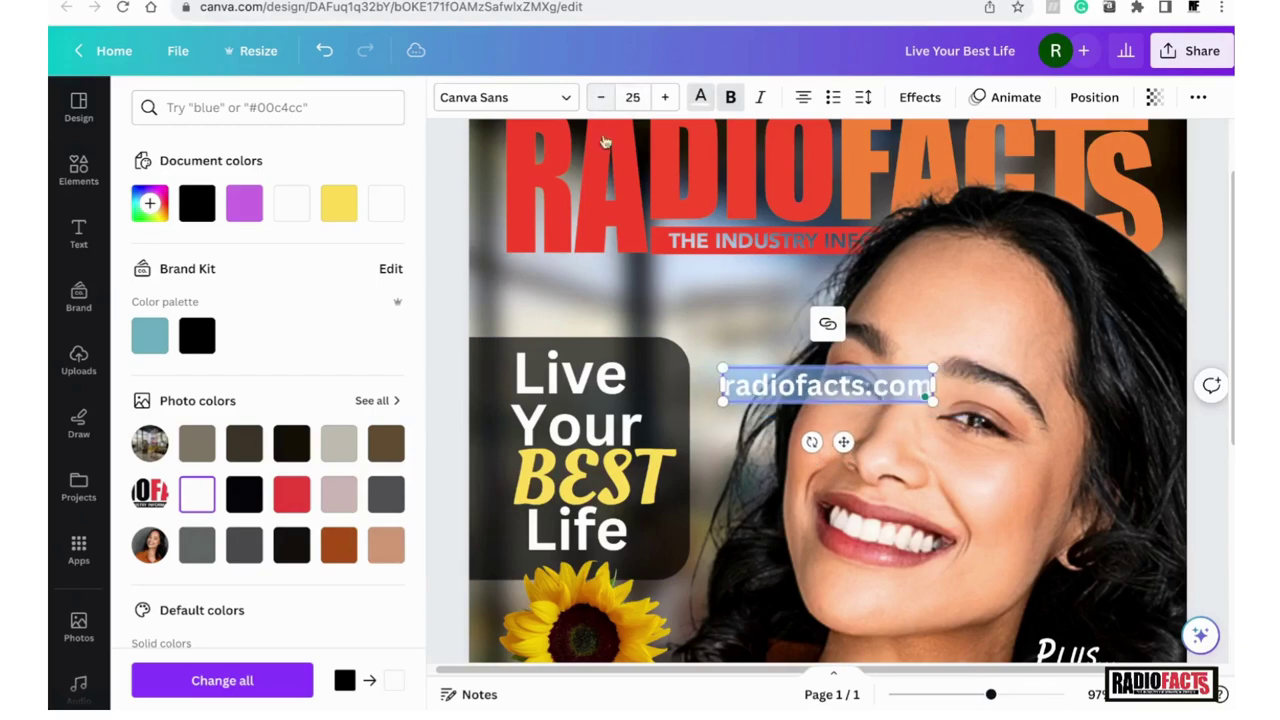
{"action": "left_click", "coordinate": [599, 97]}
{"action": "left_click", "coordinate": [599, 97]}
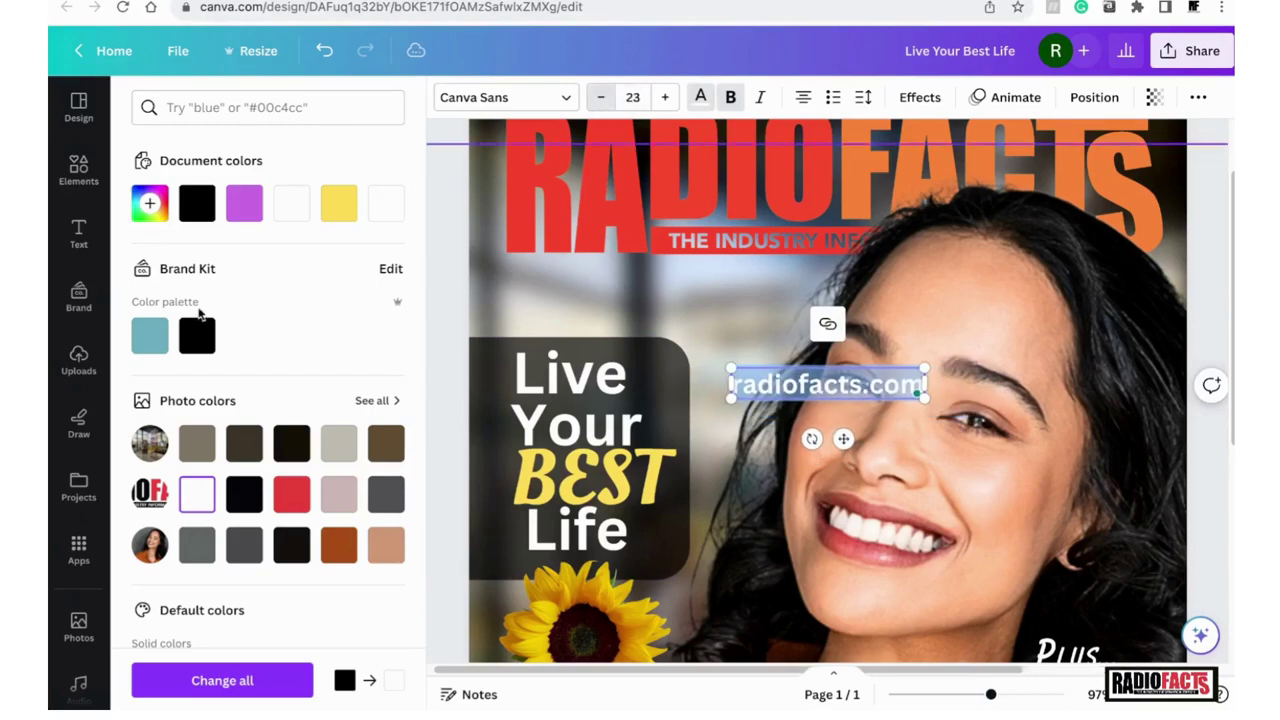
{"action": "left_click", "coordinate": [801, 393]}
{"action": "left_click_drag", "start_coordinate": [801, 393], "coordinate": [571, 272]}
{"action": "left_click", "coordinate": [738, 326]}
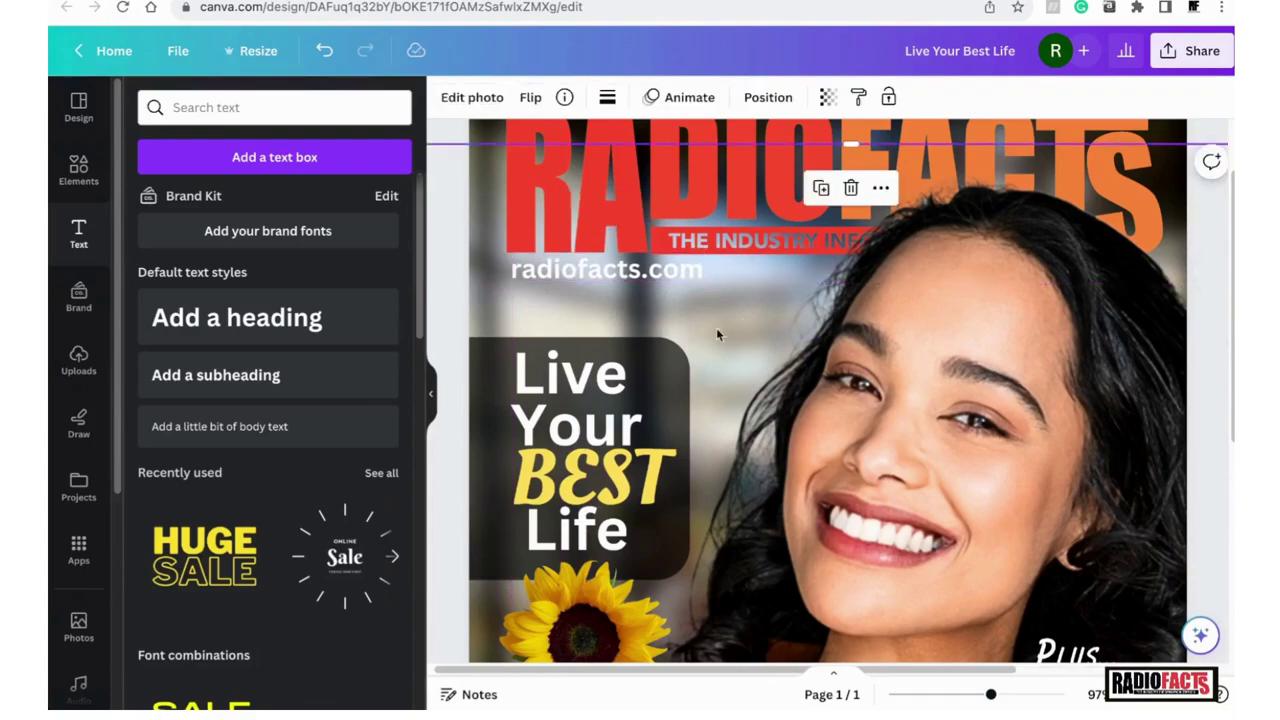
- Set the radiofacts.com text to size 21 and align it with the left edge of the logo above
{"action": "left_click", "coordinate": [667, 279]}
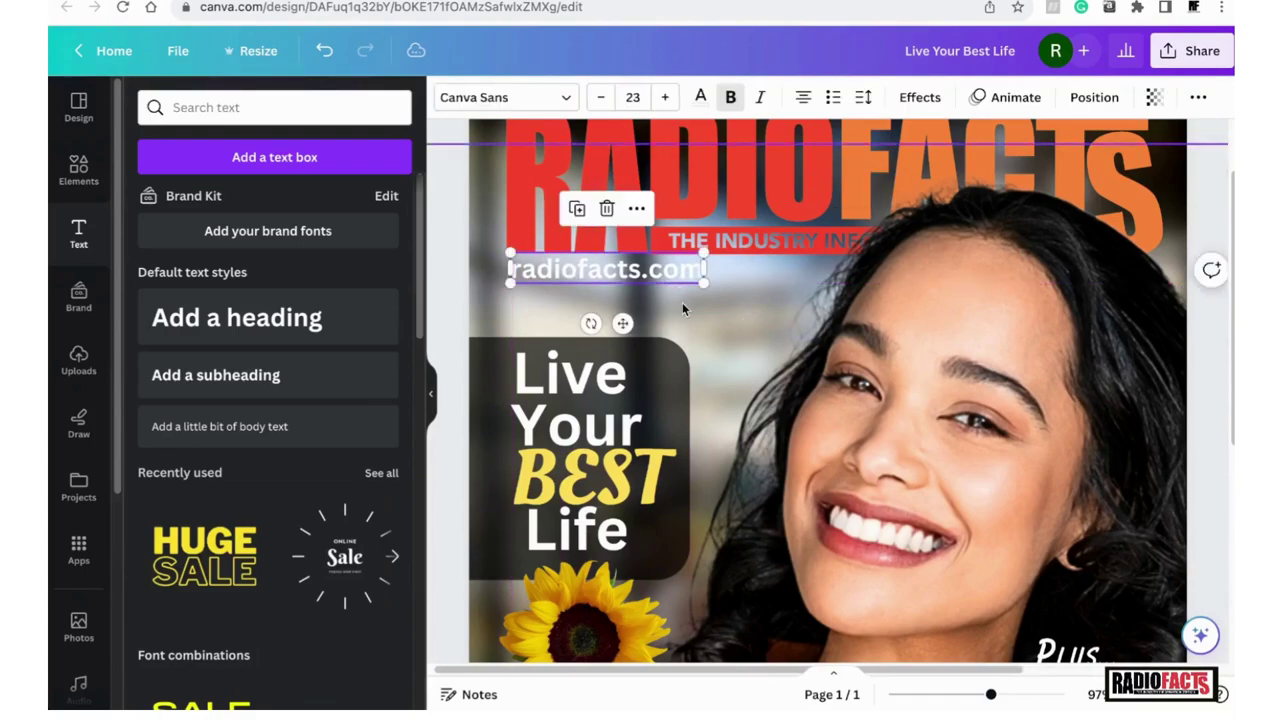
{"action": "left_click", "coordinate": [592, 104]}
{"action": "left_click", "coordinate": [592, 100]}
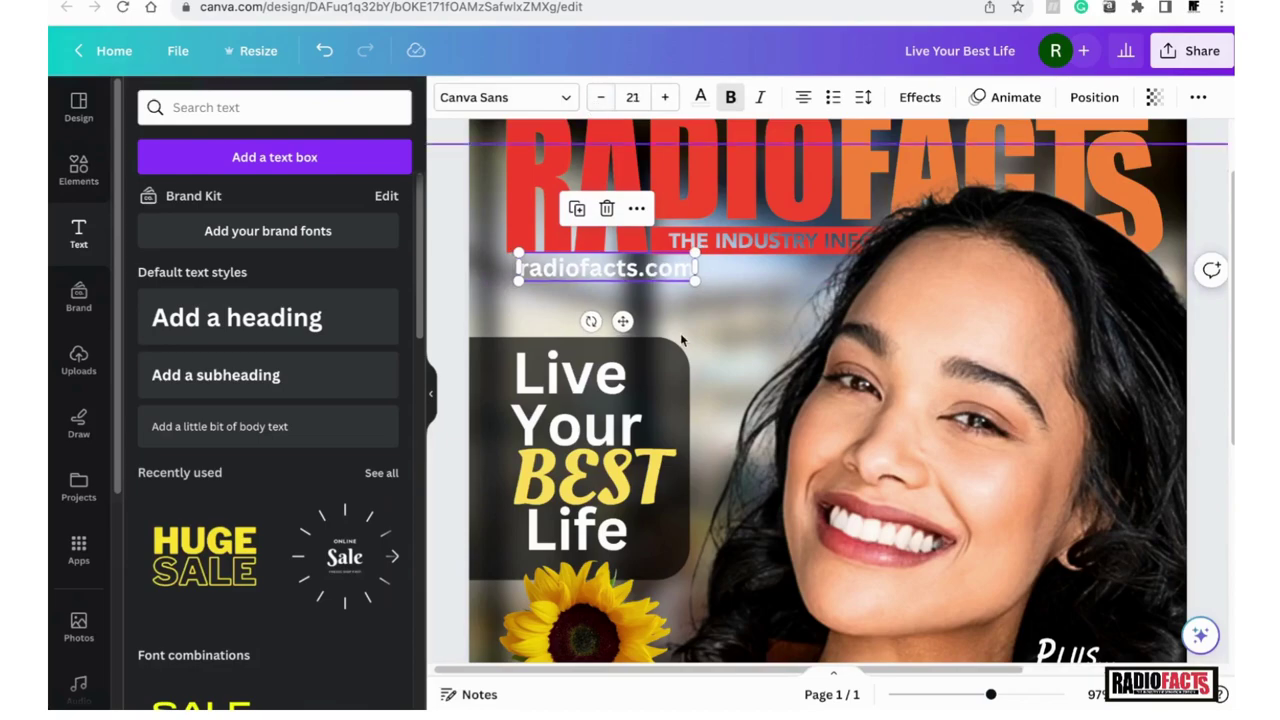
{"action": "left_click", "coordinate": [676, 345]}
{"action": "left_click", "coordinate": [617, 270]}
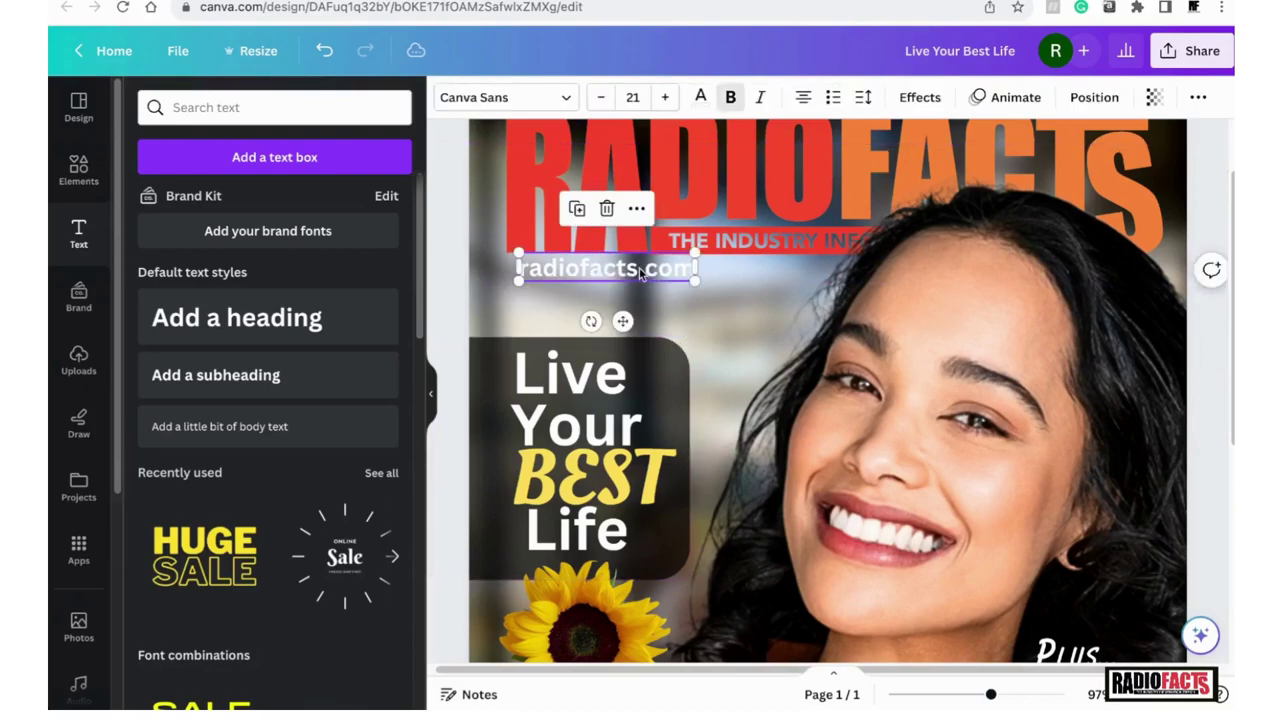
{"action": "left_click_drag", "start_coordinate": [638, 272], "coordinate": [632, 268]}
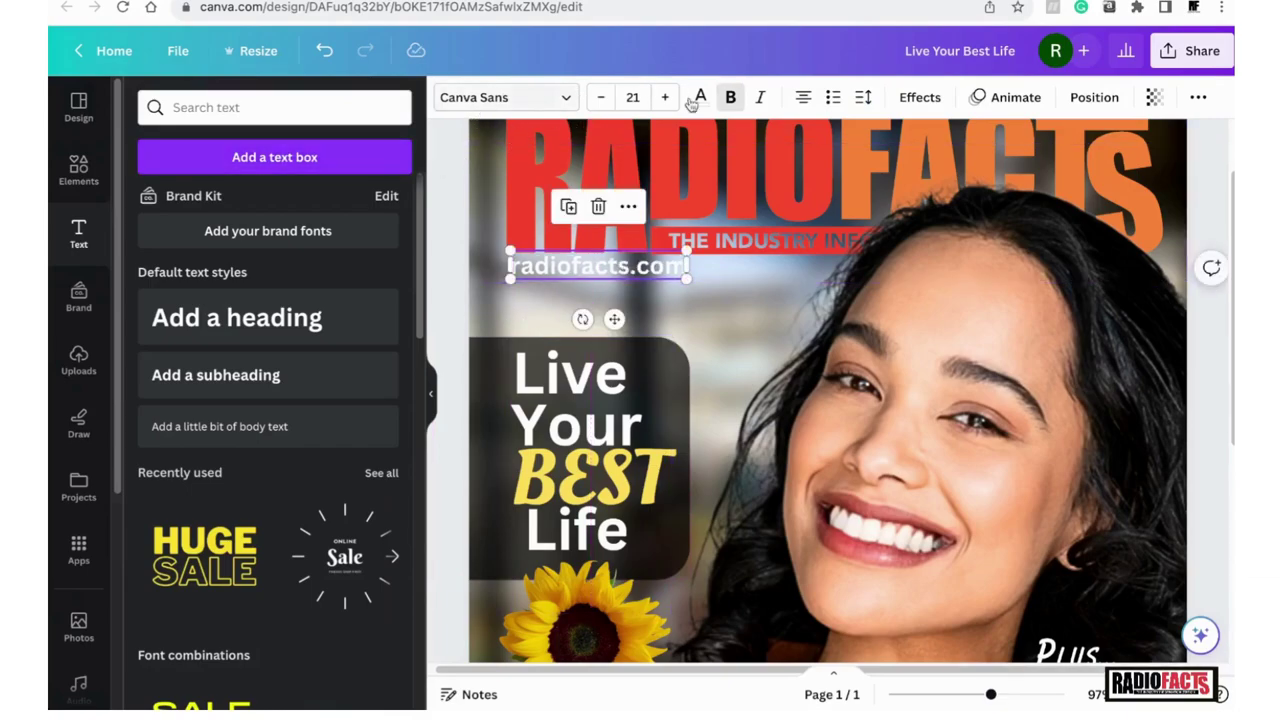
- Apply a Shadow effect to the radiofacts.com text and make the shadow color black
{"action": "left_click", "coordinate": [714, 305]}
{"action": "left_click", "coordinate": [645, 270]}
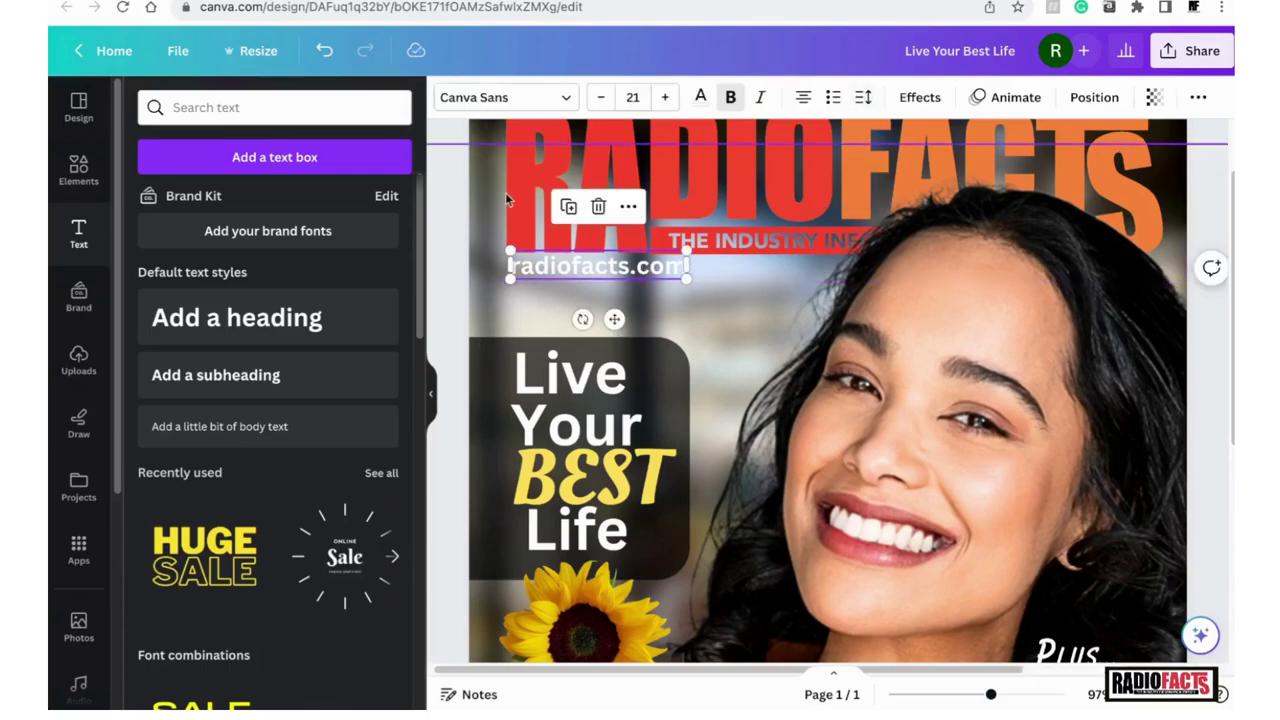
{"action": "double_click", "coordinate": [556, 273]}
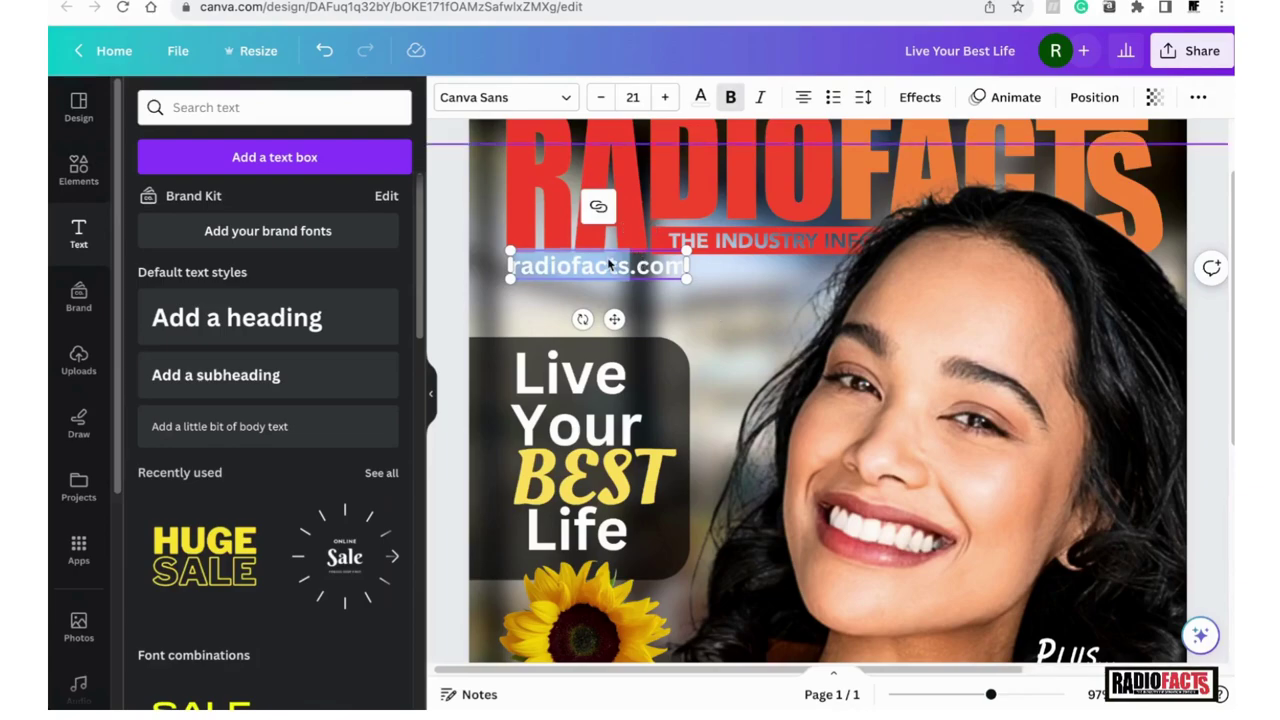
{"action": "left_click", "coordinate": [612, 268]}
{"action": "left_click", "coordinate": [614, 276]}
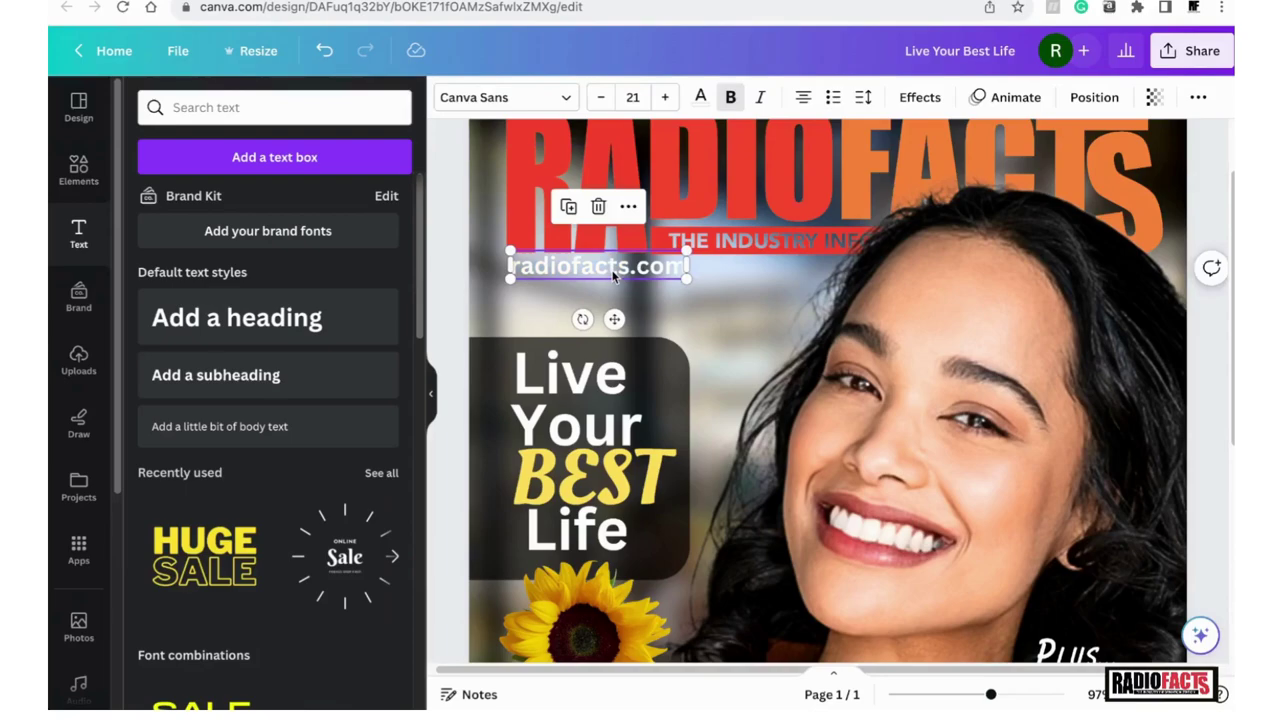
{"action": "left_click", "coordinate": [920, 97]}
{"action": "left_click", "coordinate": [276, 224]}
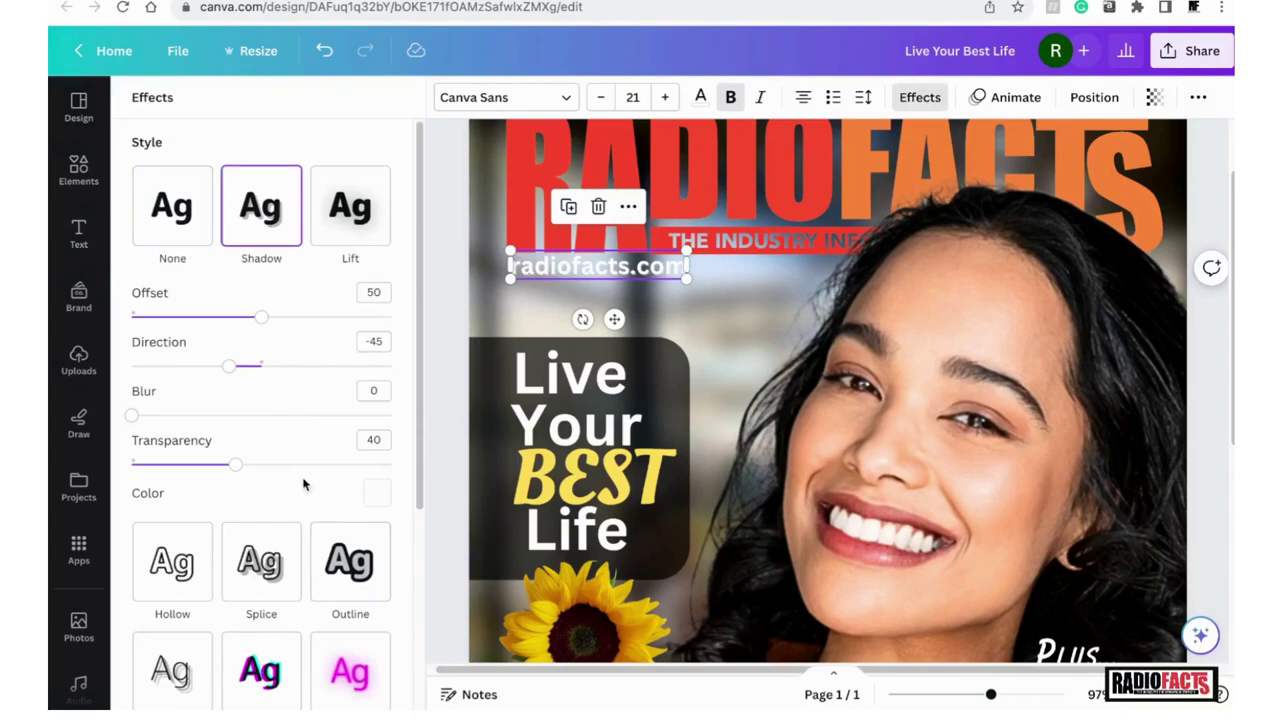
{"action": "left_click", "coordinate": [377, 493]}
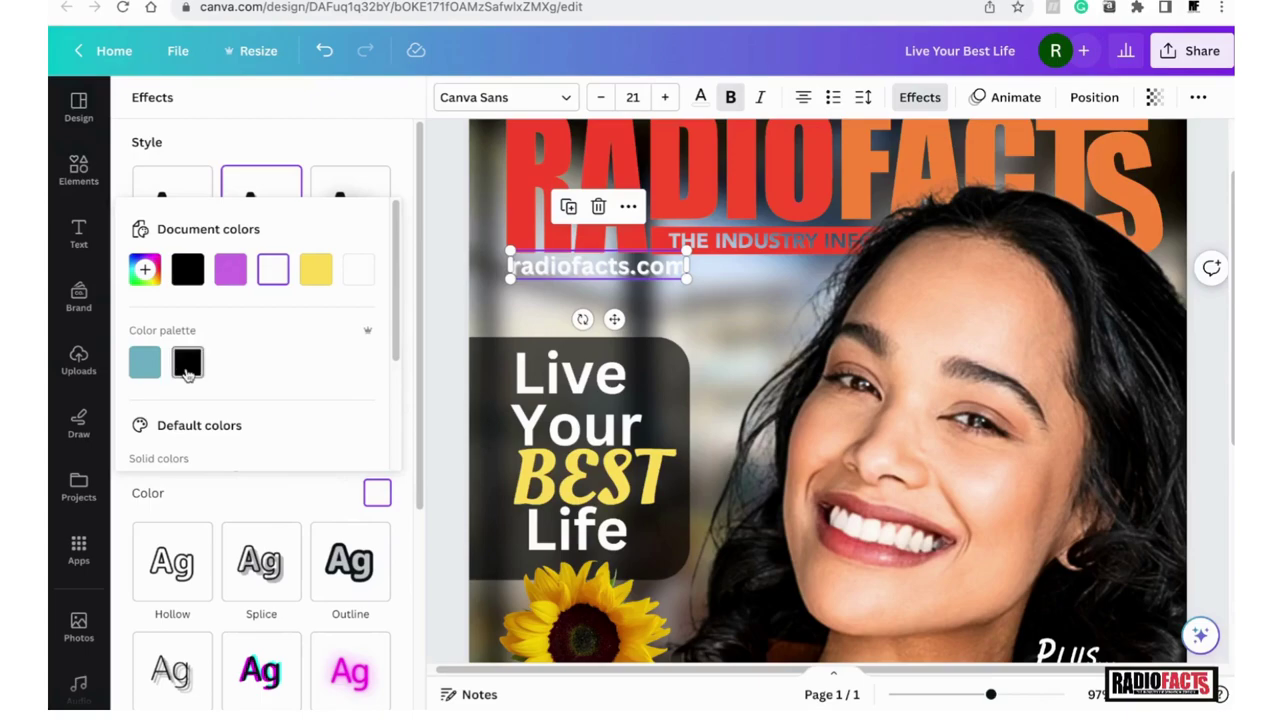
{"action": "left_click", "coordinate": [187, 362]}
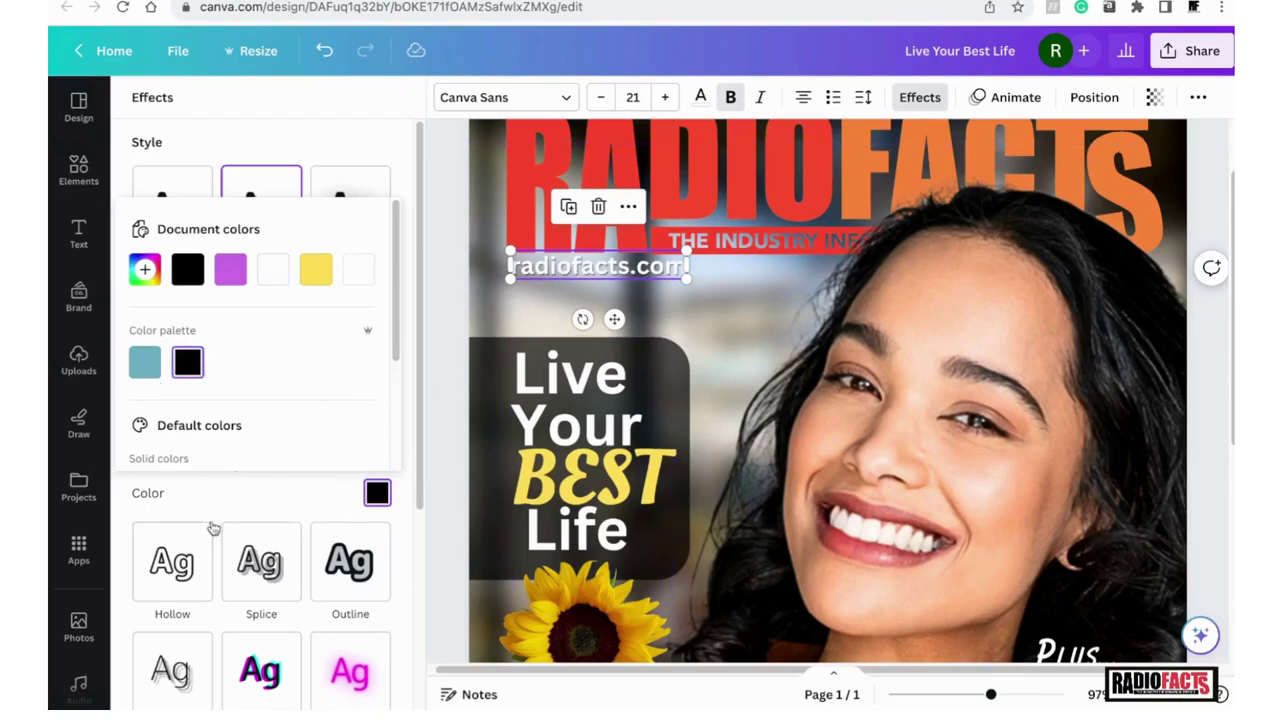
{"action": "left_click", "coordinate": [267, 166]}
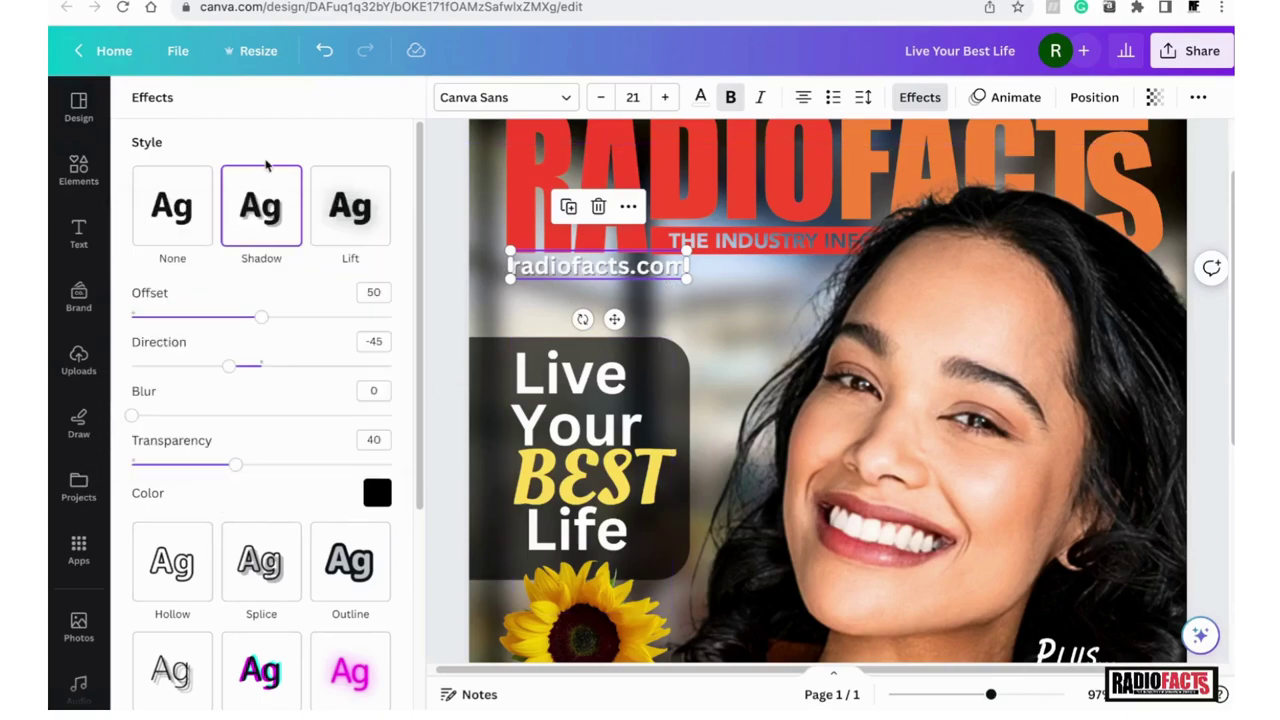
- Adjust the shadow of the radiofacts.com text to offset 68, direction -43, blur 0 and transparency 28
{"action": "left_click_drag", "start_coordinate": [254, 323], "coordinate": [308, 317]}
{"action": "mouse_move", "coordinate": [230, 467]}
{"action": "left_mouse_down"}
{"action": "mouse_move", "coordinate": [314, 465]}
{"action": "mouse_move", "coordinate": [95, 465]}
{"action": "mouse_move", "coordinate": [205, 465]}
{"action": "left_mouse_up"}
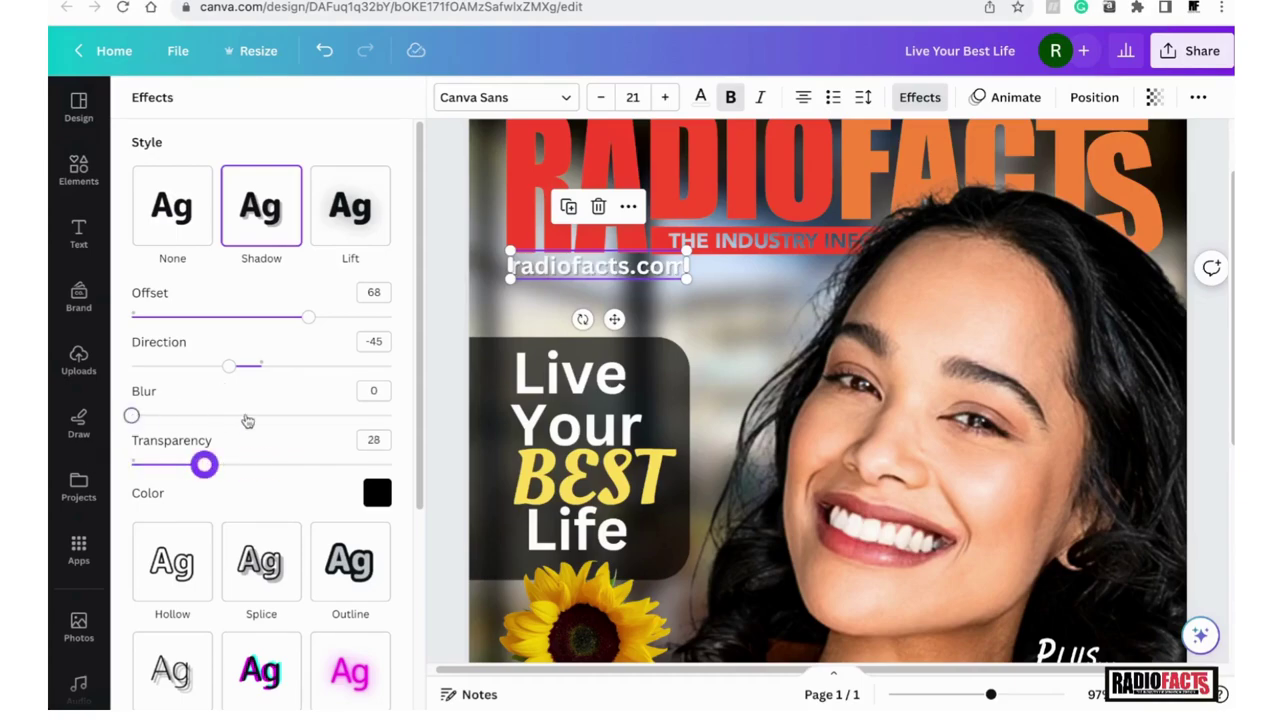
{"action": "left_click_drag", "start_coordinate": [243, 420], "coordinate": [60, 420]}
{"action": "mouse_move", "coordinate": [228, 368]}
{"action": "left_mouse_down"}
{"action": "mouse_move", "coordinate": [309, 363]}
{"action": "mouse_move", "coordinate": [230, 368]}
{"action": "left_mouse_up"}
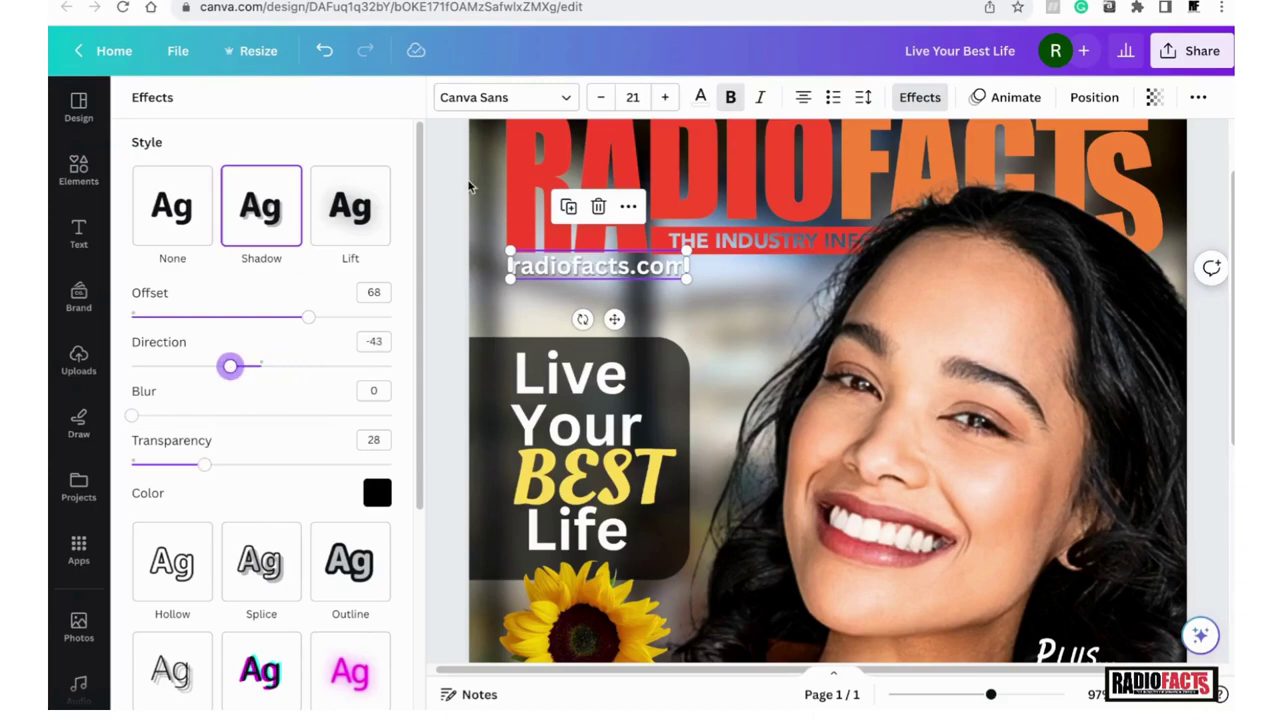
{"action": "key", "text": "Escape"}
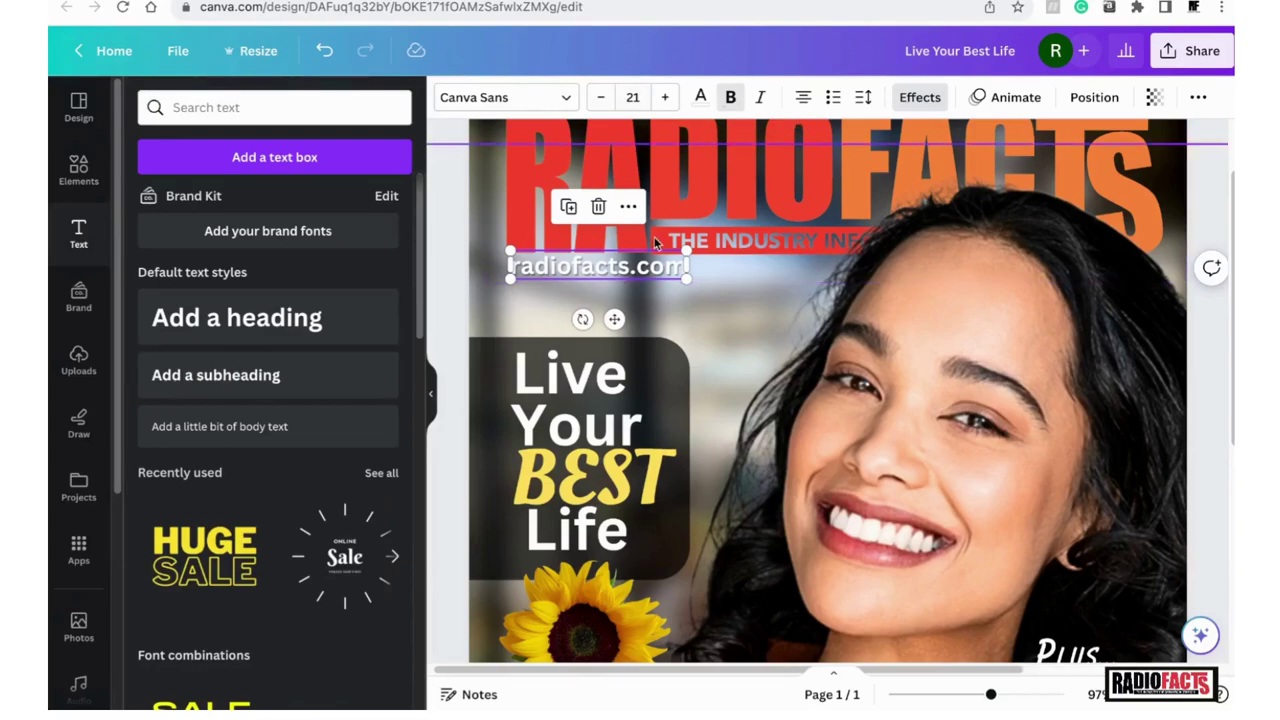
- Reselect the full radiofacts.com text and remove its shadow by setting the effect style to None
{"action": "left_click", "coordinate": [626, 269]}
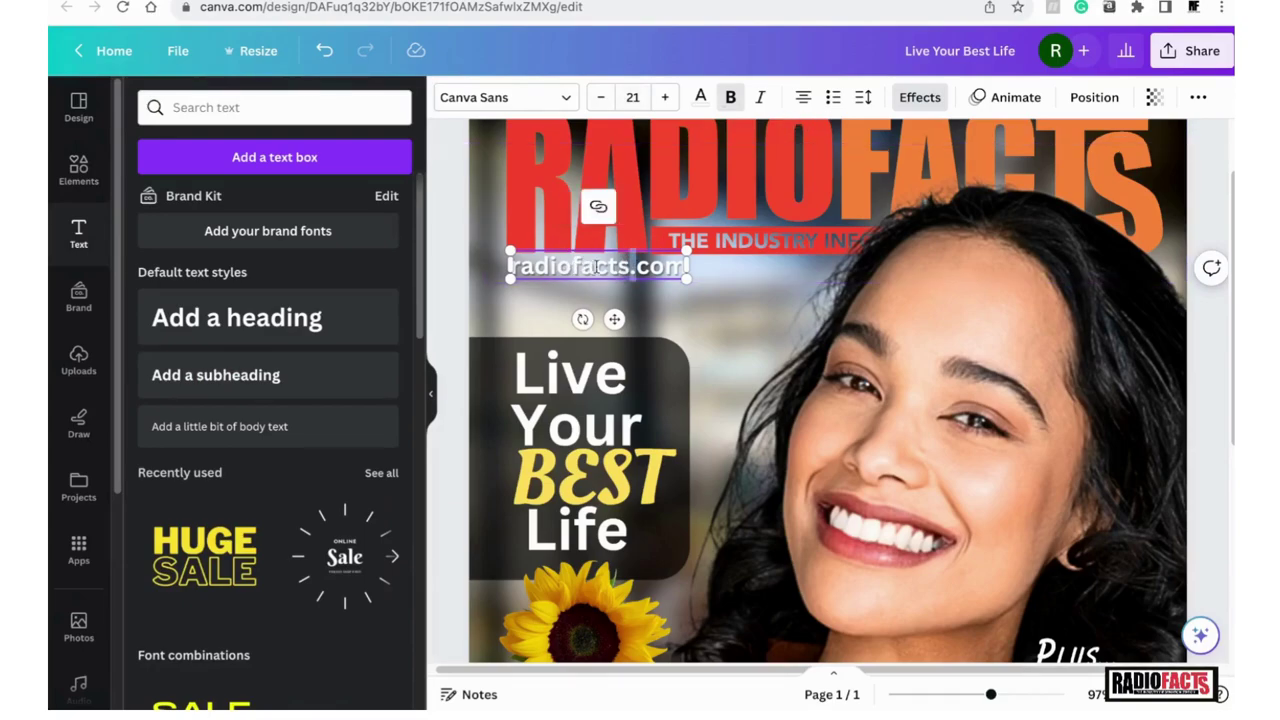
{"action": "left_click_drag", "start_coordinate": [679, 267], "coordinate": [500, 258]}
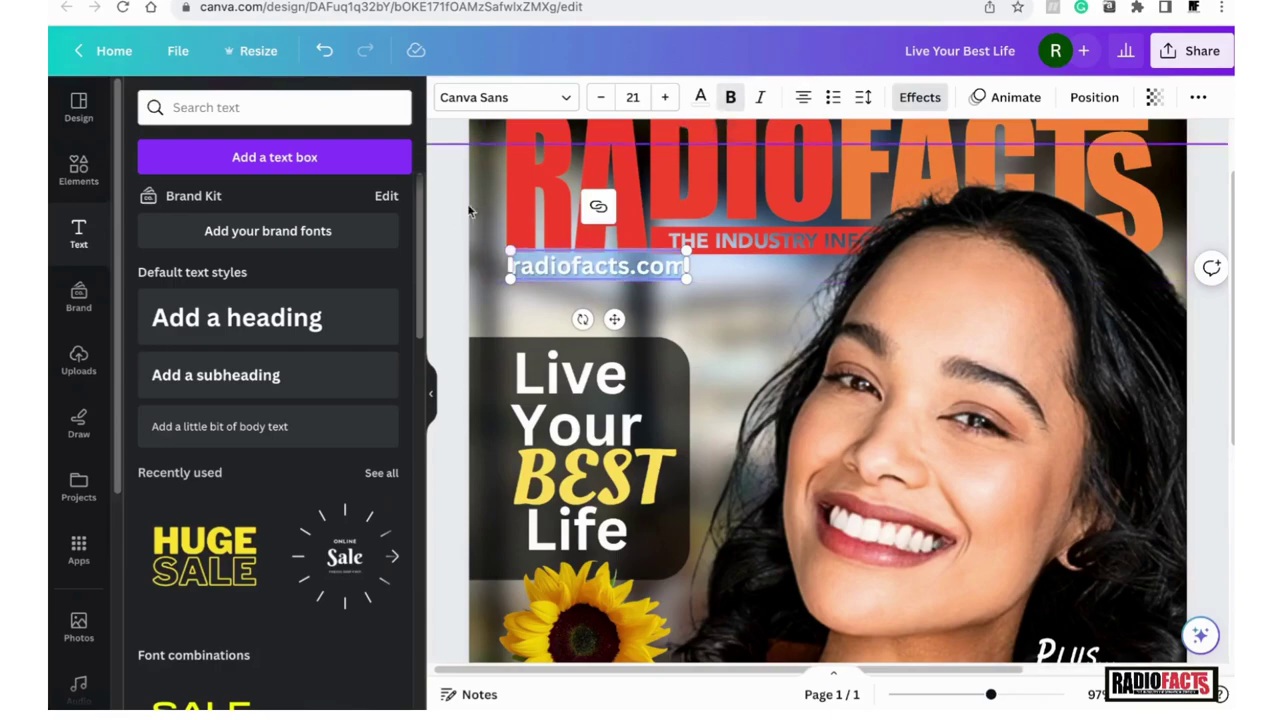
{"action": "left_click", "coordinate": [540, 264]}
{"action": "left_click", "coordinate": [540, 264]}
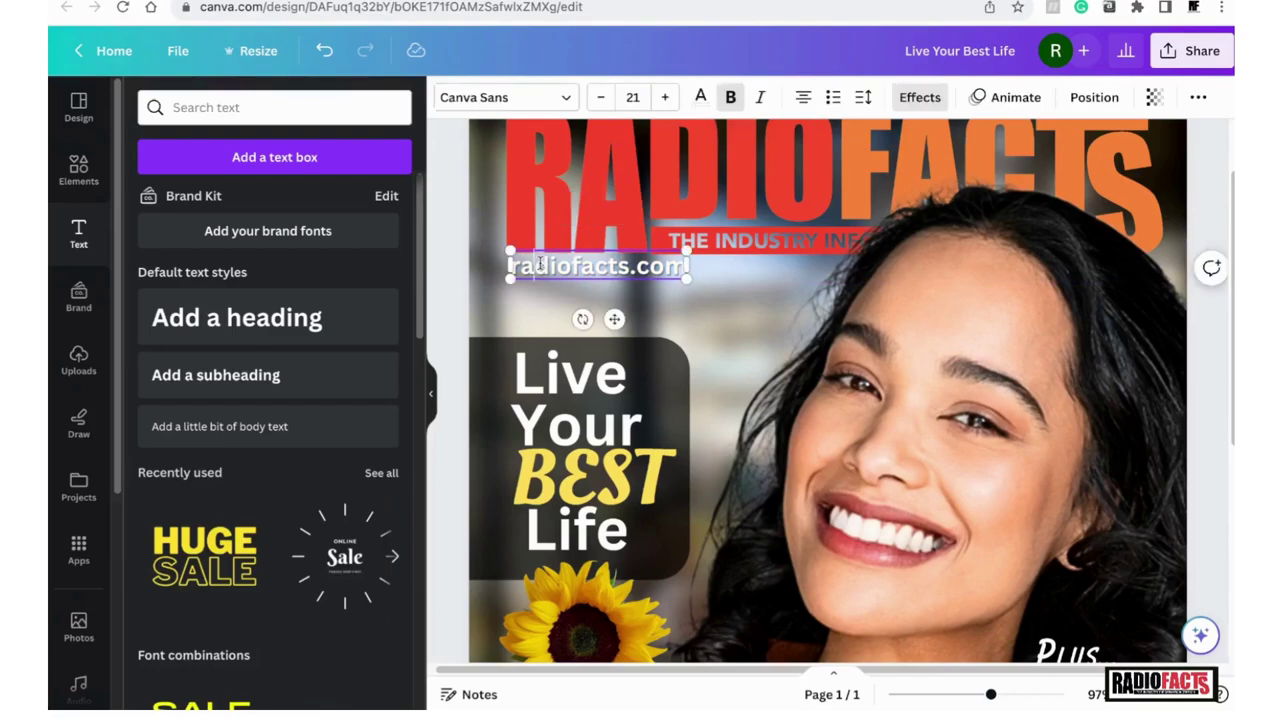
{"action": "right_click", "coordinate": [542, 265]}
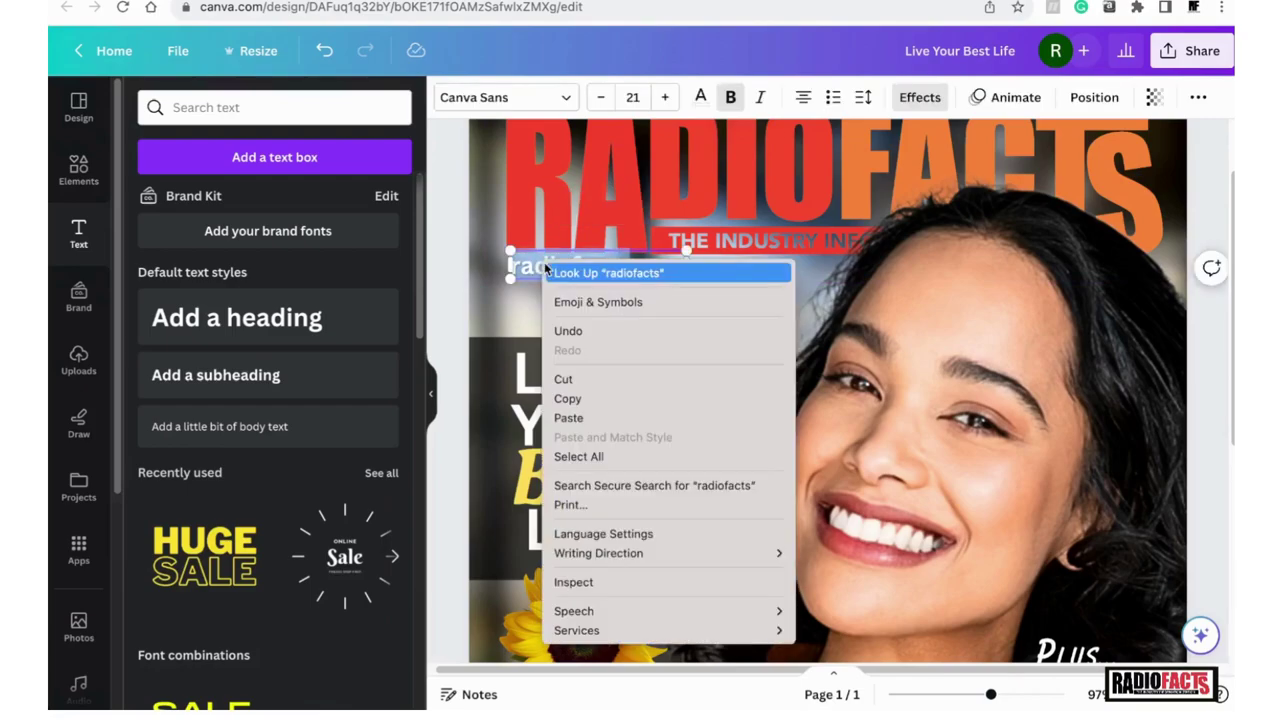
{"action": "left_click", "coordinate": [518, 268]}
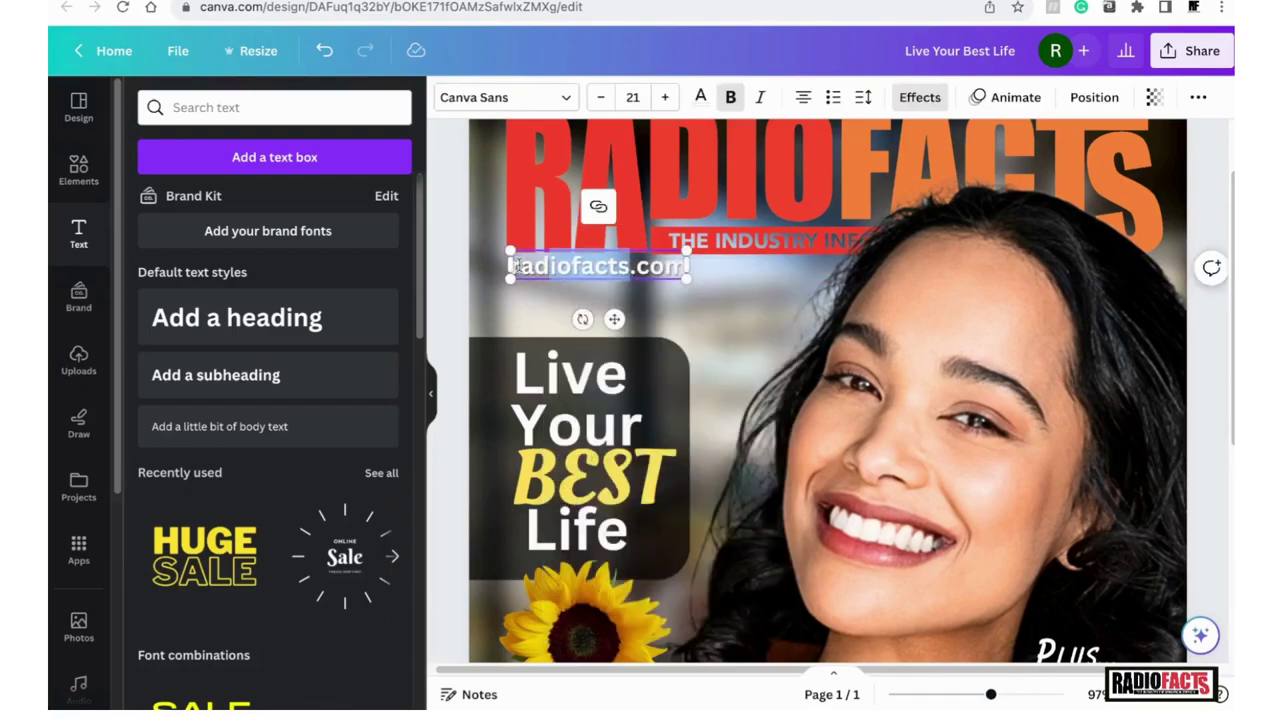
{"action": "left_click_drag", "start_coordinate": [516, 264], "coordinate": [710, 276]}
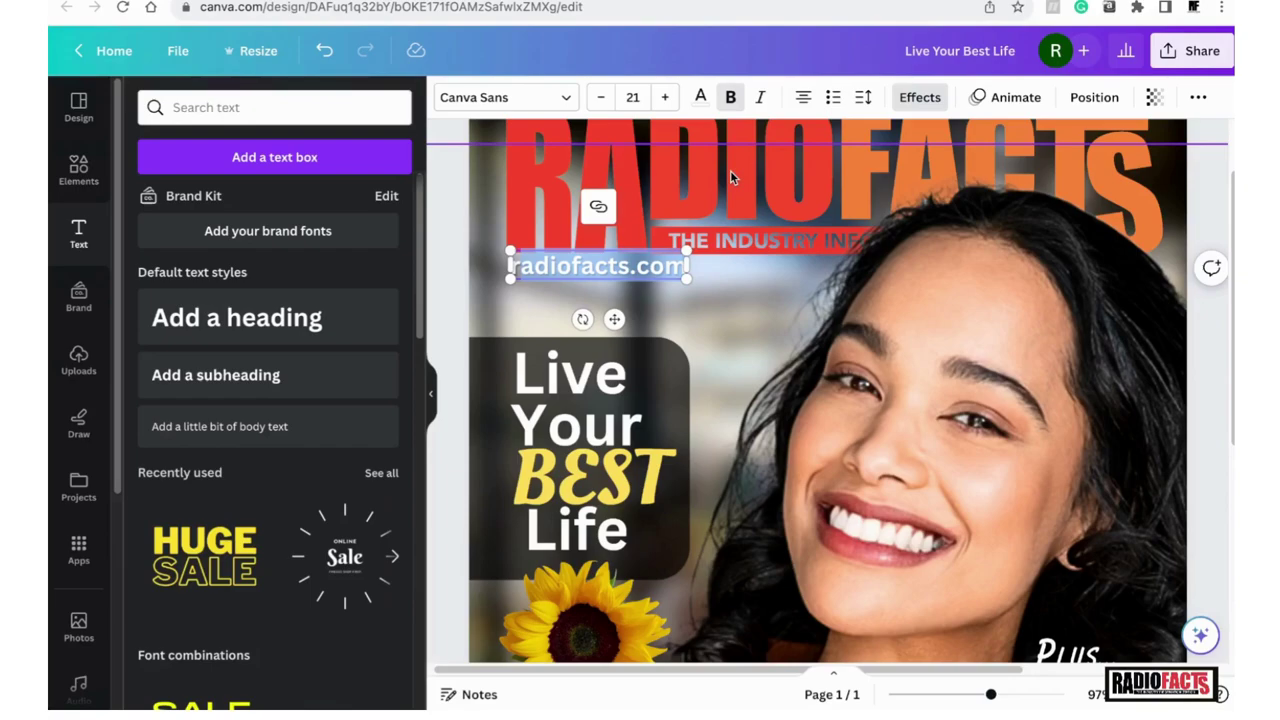
{"action": "left_click", "coordinate": [920, 97]}
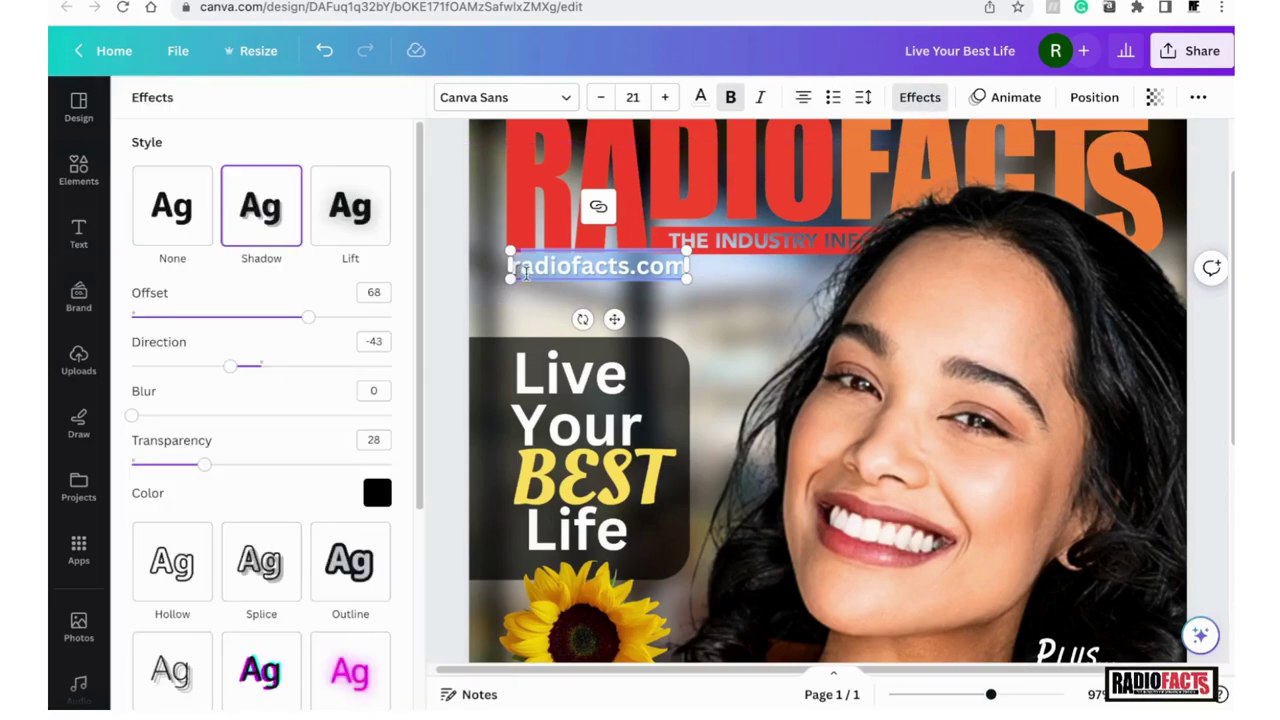
{"action": "left_click", "coordinate": [188, 222]}
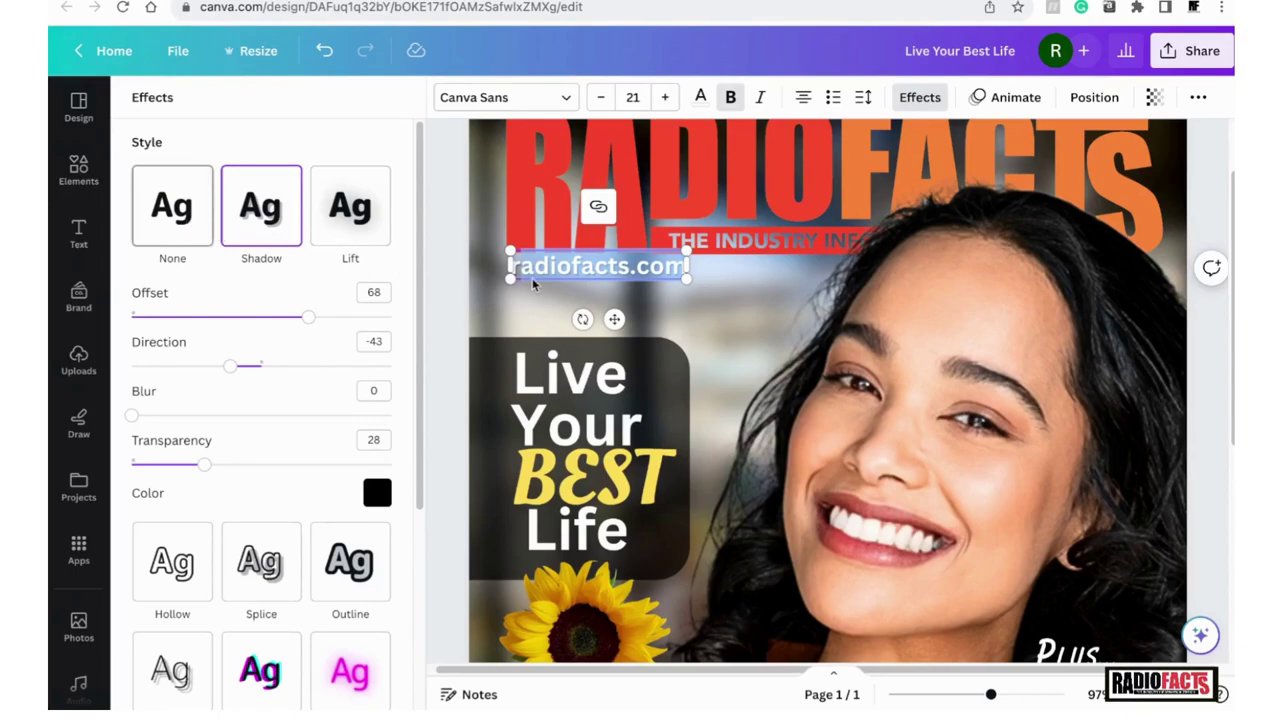
- Select the whole radiofacts.com line and recolor it with the yellow from the document colors
{"action": "double_click", "coordinate": [601, 268]}
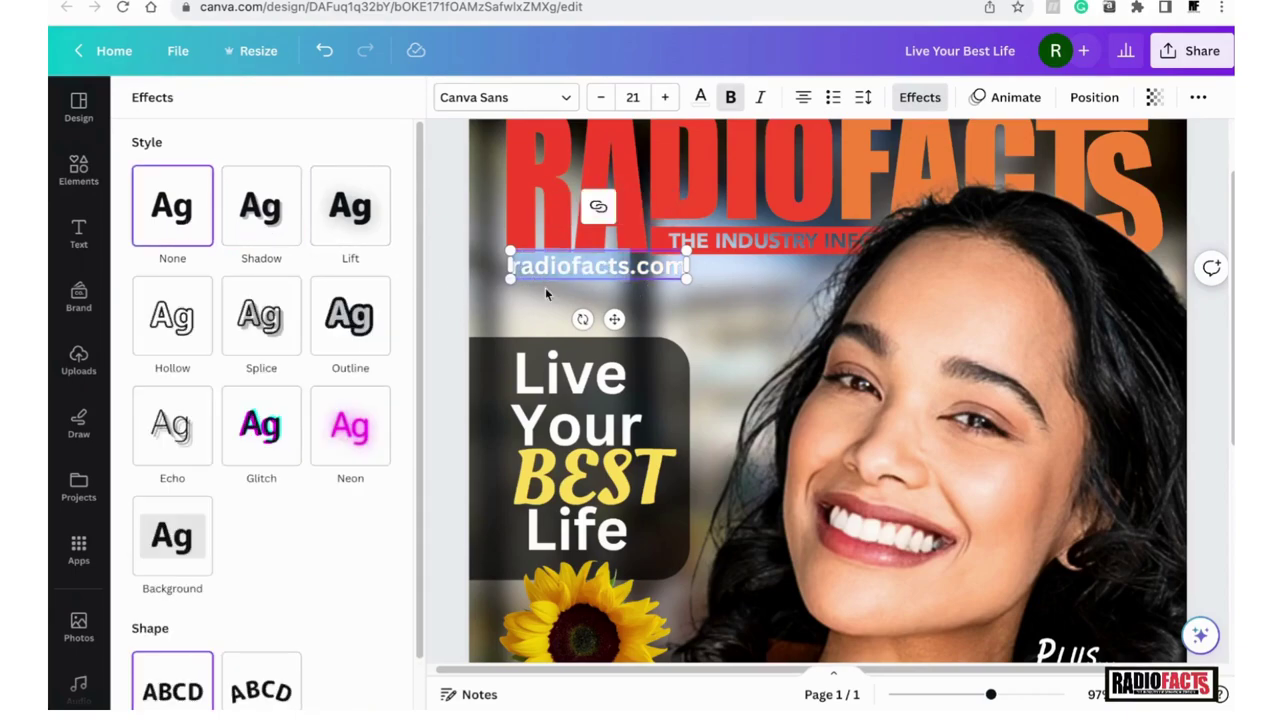
{"action": "left_click", "coordinate": [621, 265]}
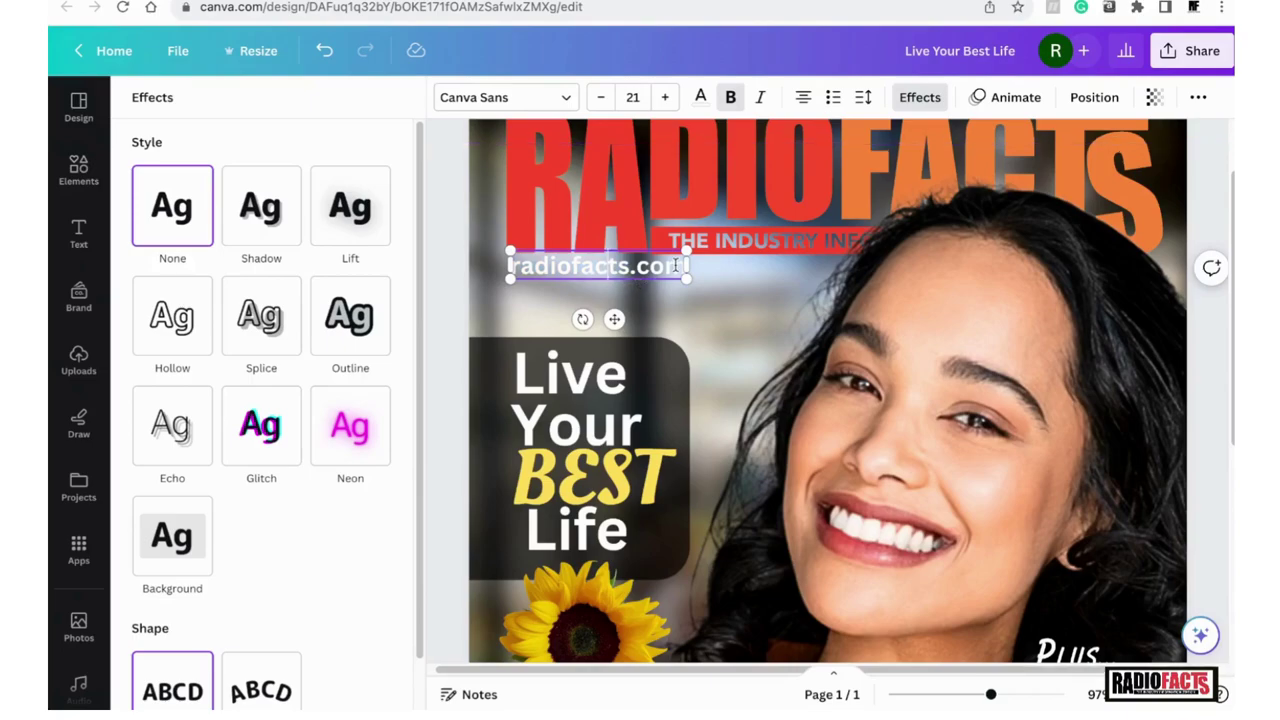
{"action": "left_click_drag", "start_coordinate": [684, 266], "coordinate": [503, 263]}
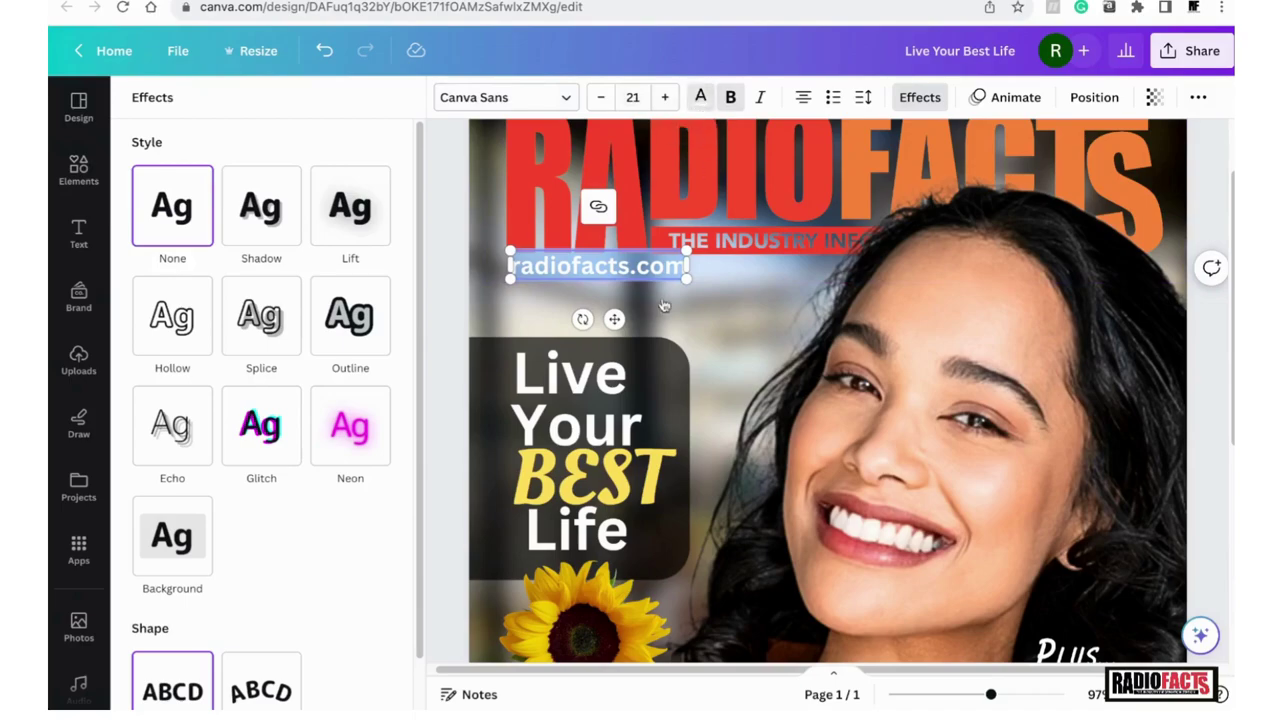
{"action": "left_click", "coordinate": [699, 98]}
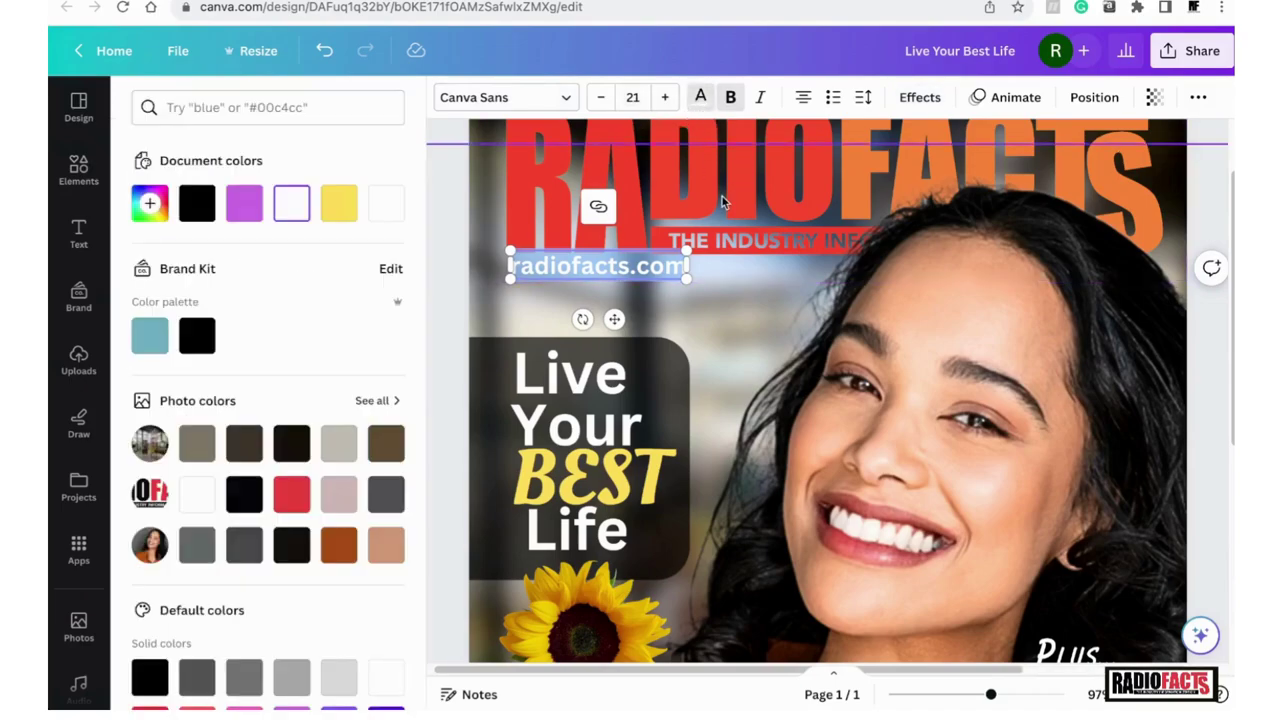
{"action": "left_click", "coordinate": [700, 96]}
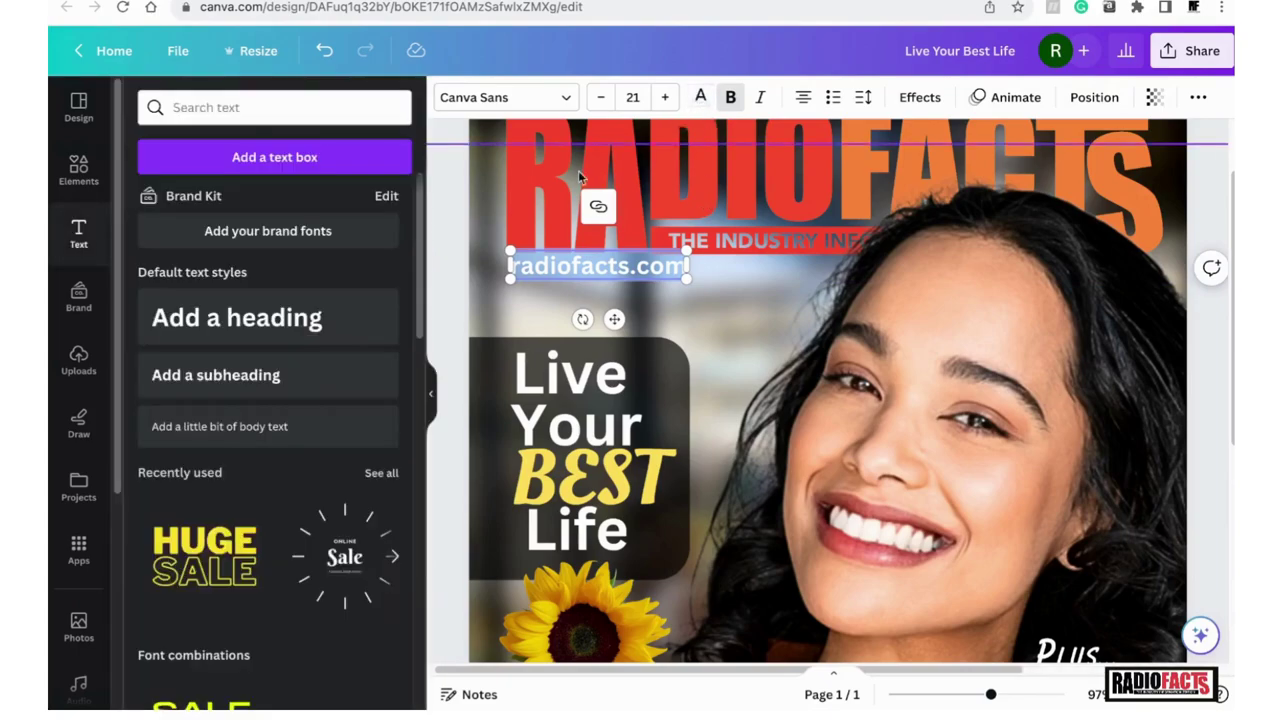
{"action": "left_click", "coordinate": [706, 112]}
{"action": "left_click", "coordinate": [338, 203]}
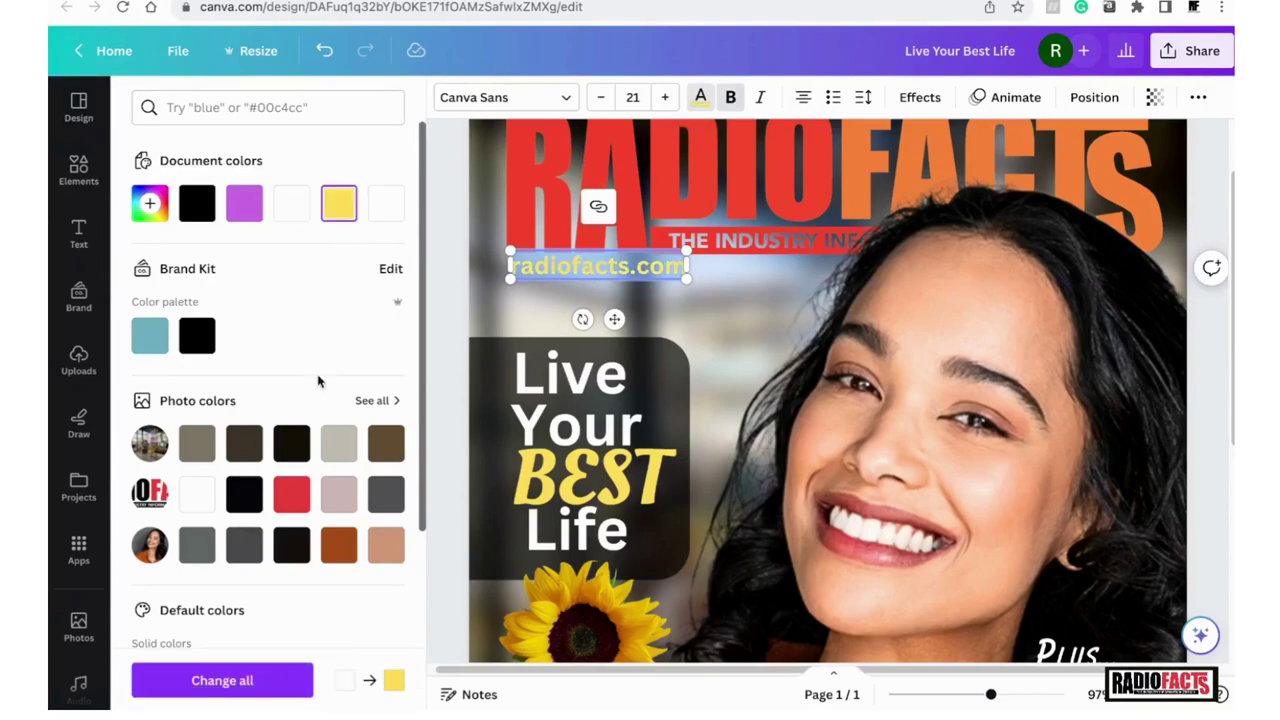
- Recolor the radiofacts.com line white and apply the Shadow effect to it
{"action": "left_click", "coordinate": [197, 494]}
{"action": "left_click", "coordinate": [919, 97]}
{"action": "left_click", "coordinate": [263, 207]}
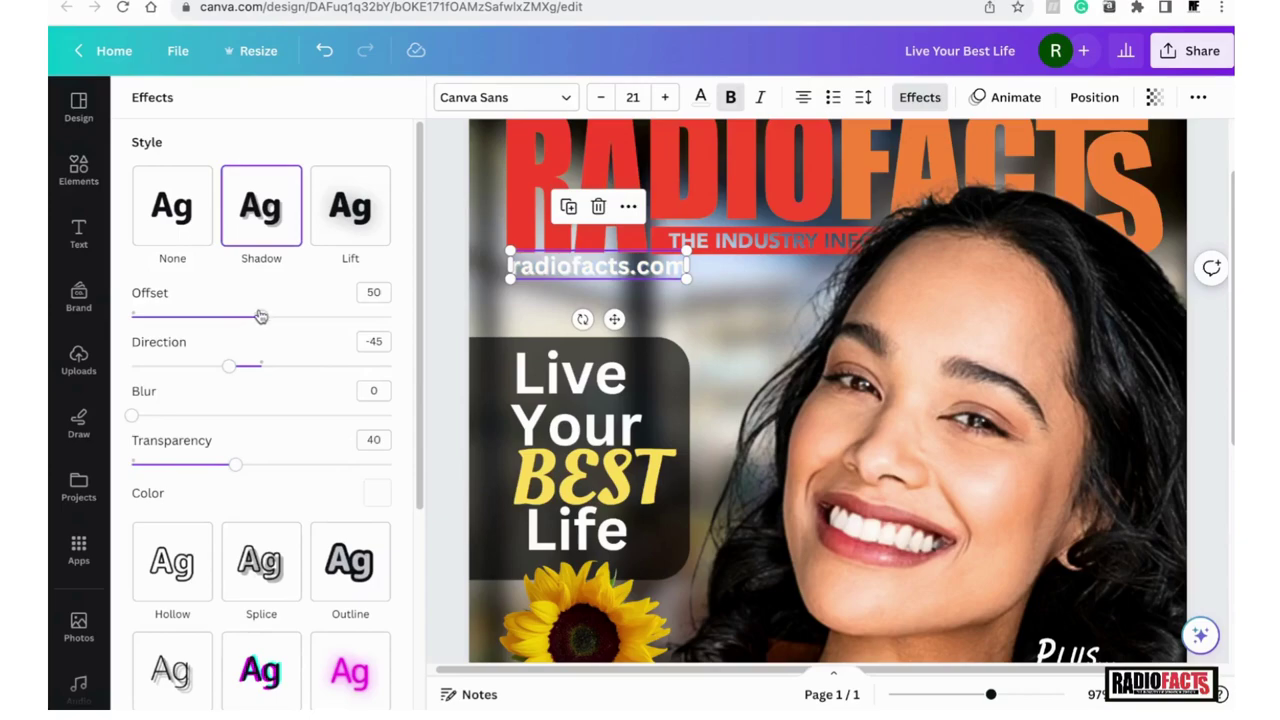
- Make the radiofacts.com text shadow black and set its offset to 81
{"action": "mouse_move", "coordinate": [263, 319]}
{"action": "left_mouse_down"}
{"action": "mouse_move", "coordinate": [343, 317]}
{"action": "mouse_move", "coordinate": [260, 317]}
{"action": "left_mouse_up"}
{"action": "left_click", "coordinate": [379, 496]}
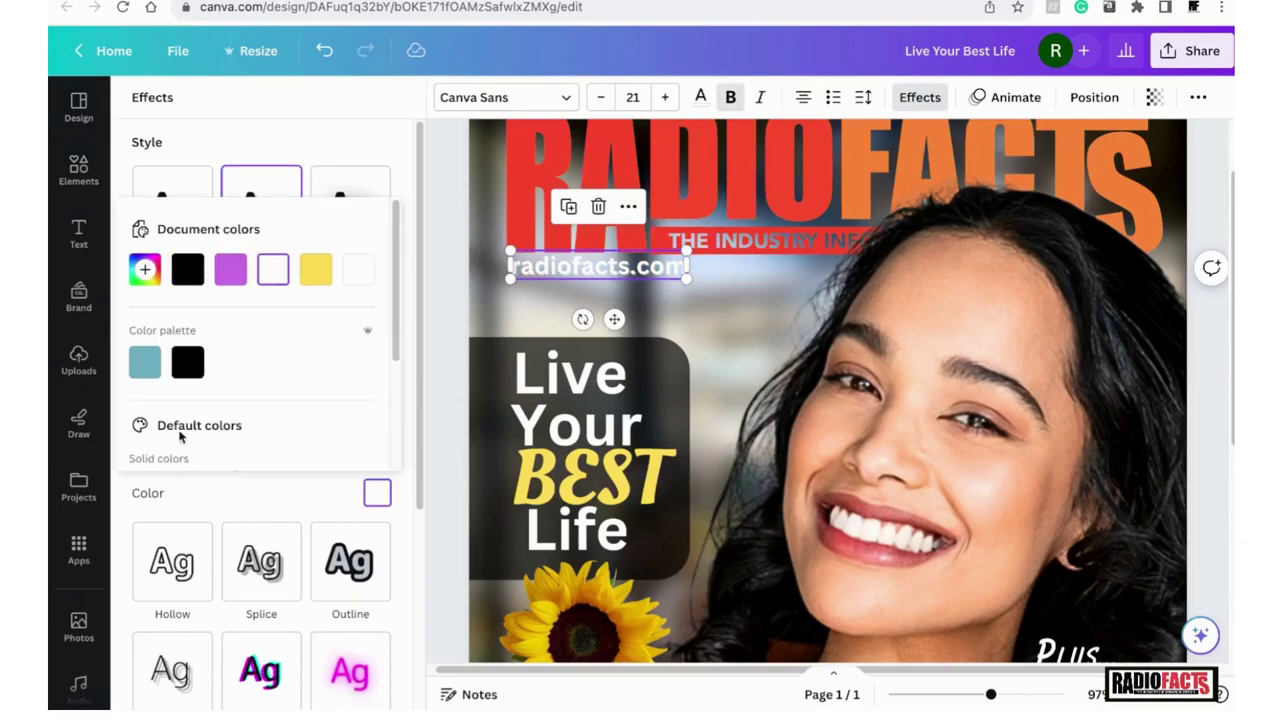
{"action": "left_click", "coordinate": [187, 362]}
{"action": "left_click", "coordinate": [330, 160]}
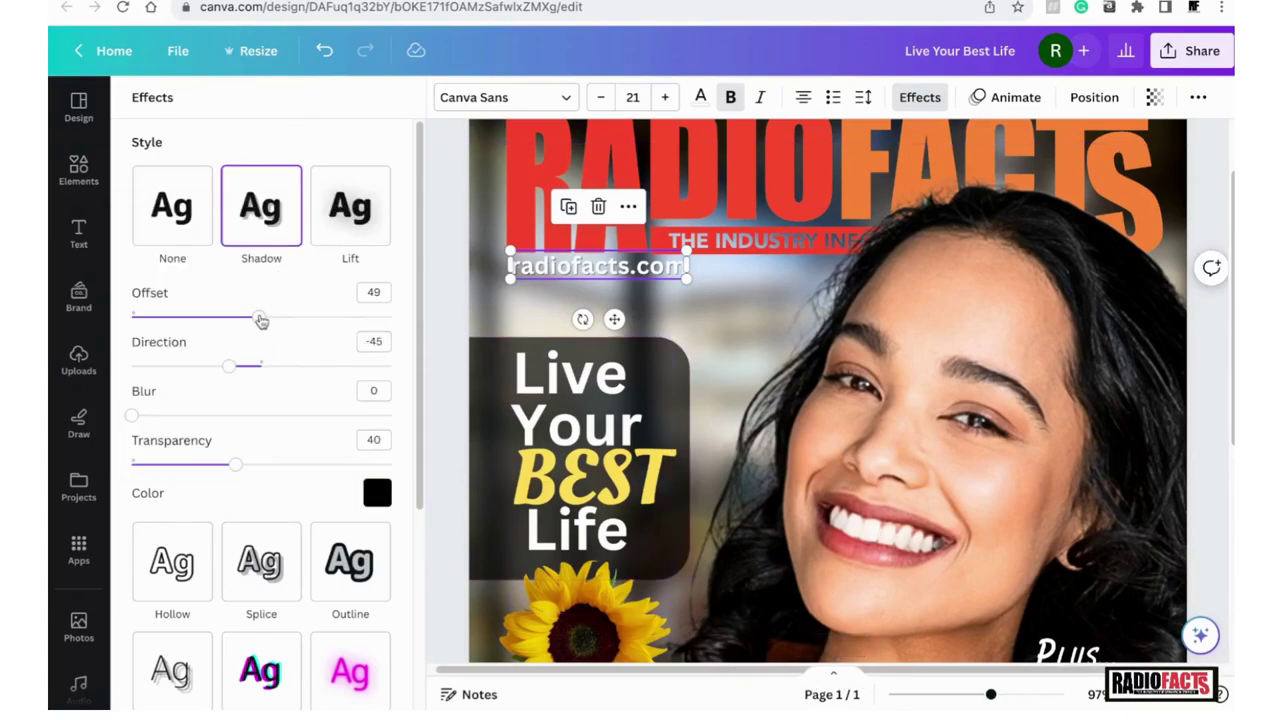
{"action": "left_click_drag", "start_coordinate": [260, 320], "coordinate": [342, 318]}
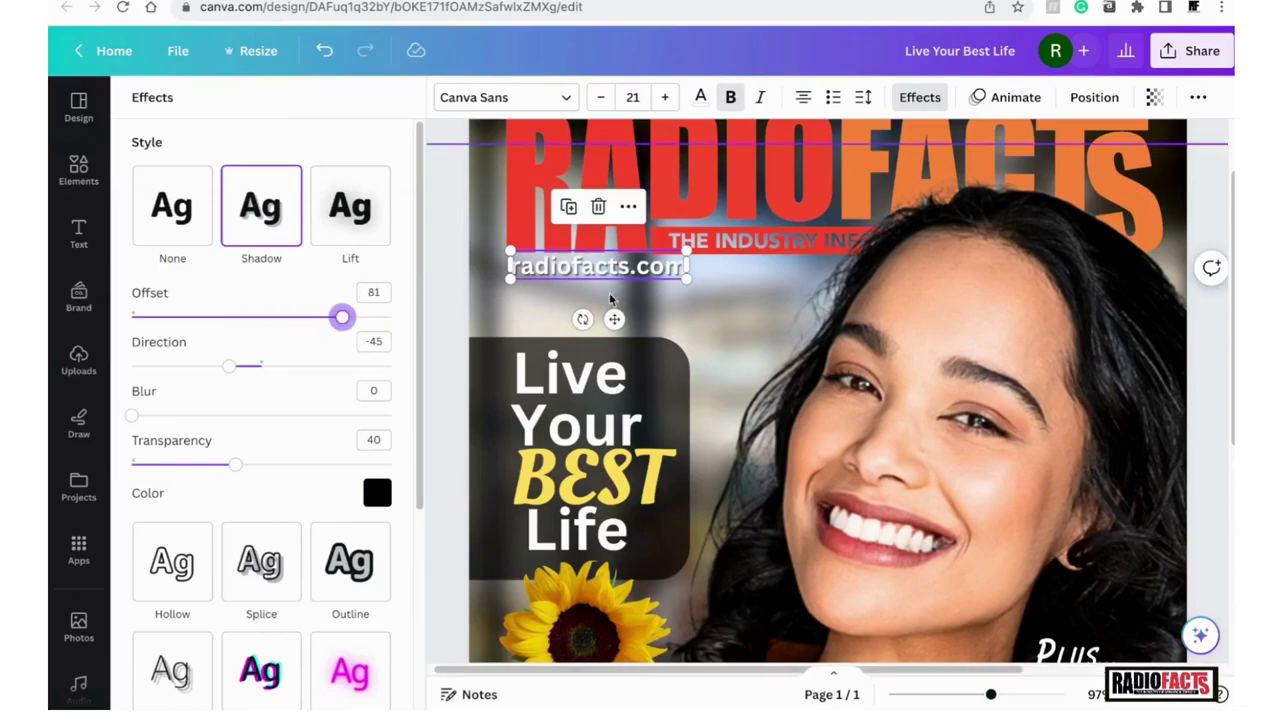
{"action": "left_click", "coordinate": [476, 275]}
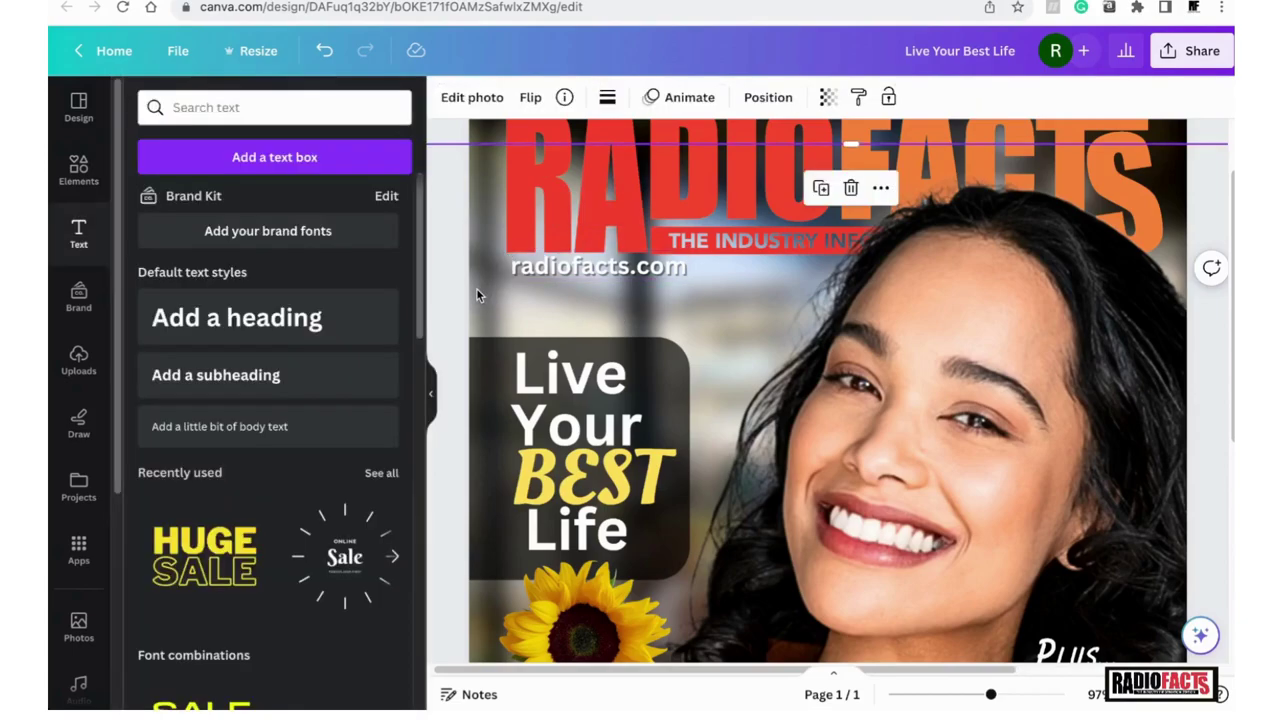
- Duplicate the radiofacts.com line and place the copy directly beneath the original, aligned with it
{"action": "left_click", "coordinate": [619, 279]}
{"action": "left_click", "coordinate": [568, 206]}
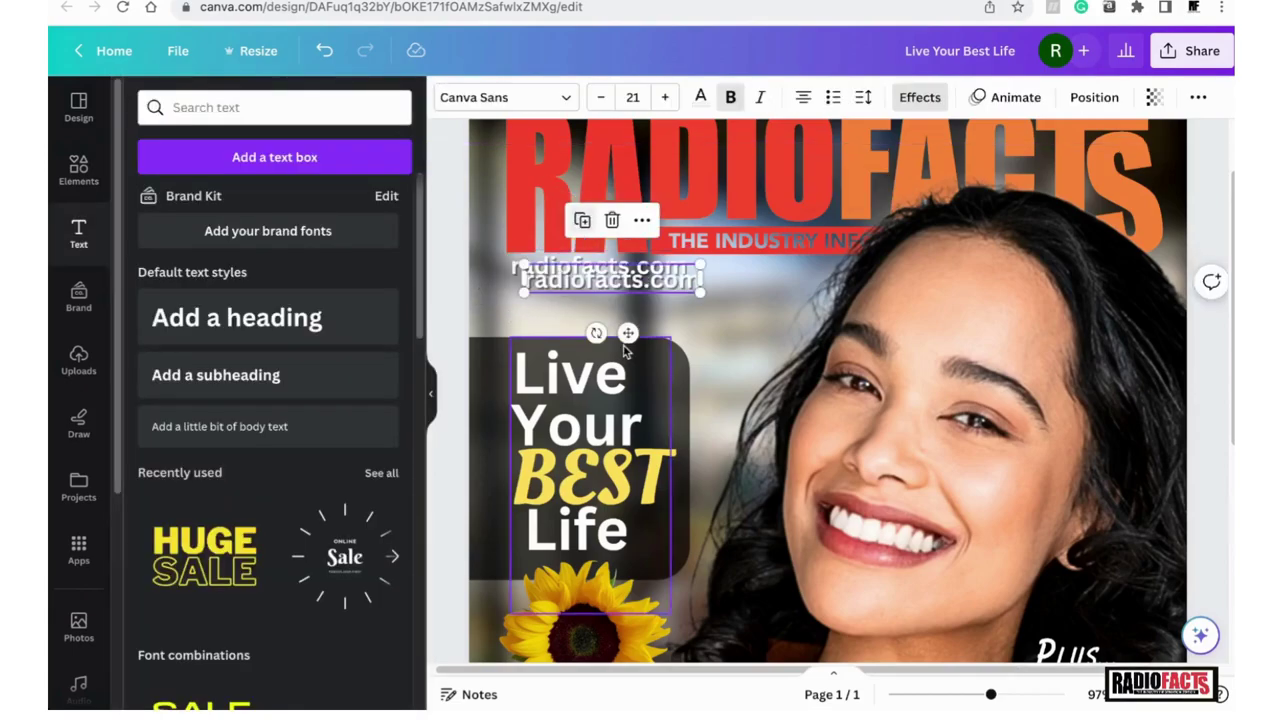
{"action": "left_click_drag", "start_coordinate": [609, 291], "coordinate": [593, 297]}
- Replace the text of the lower radiofacts.com copy with "June 2023"
{"action": "left_click", "coordinate": [593, 297]}
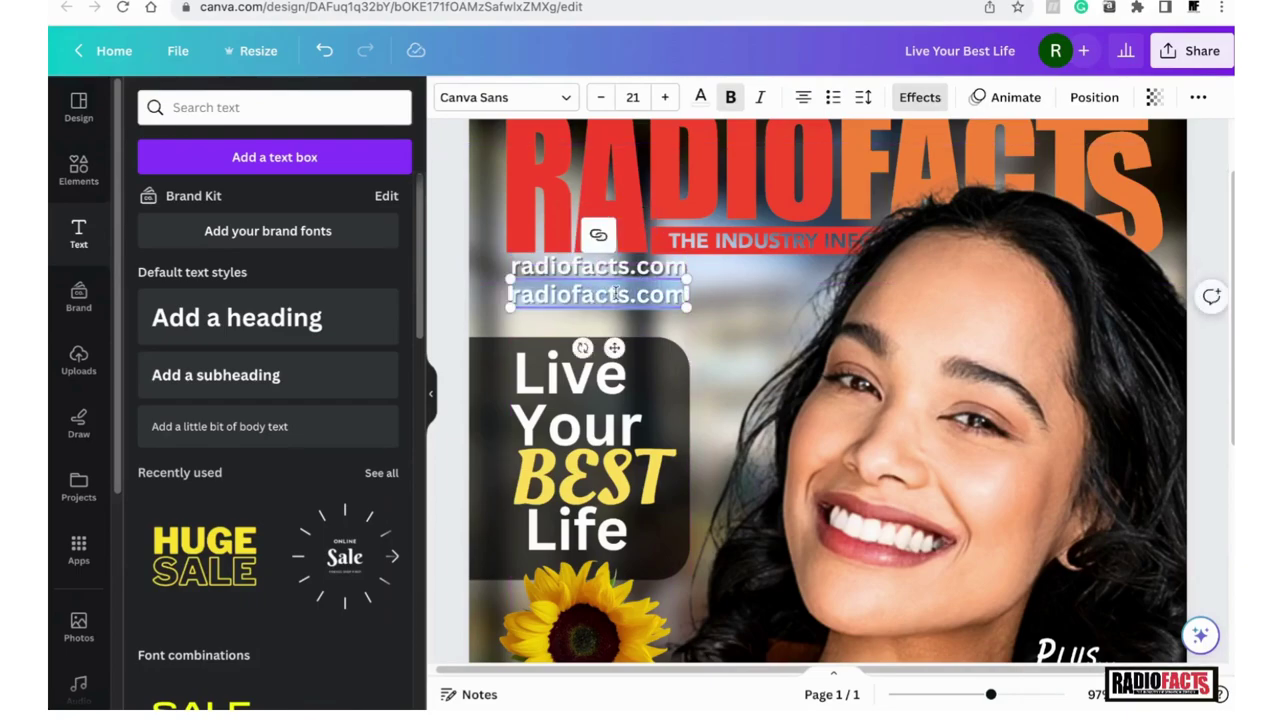
{"action": "type", "text": "ju"}
{"action": "key", "text": "BackSpace"}
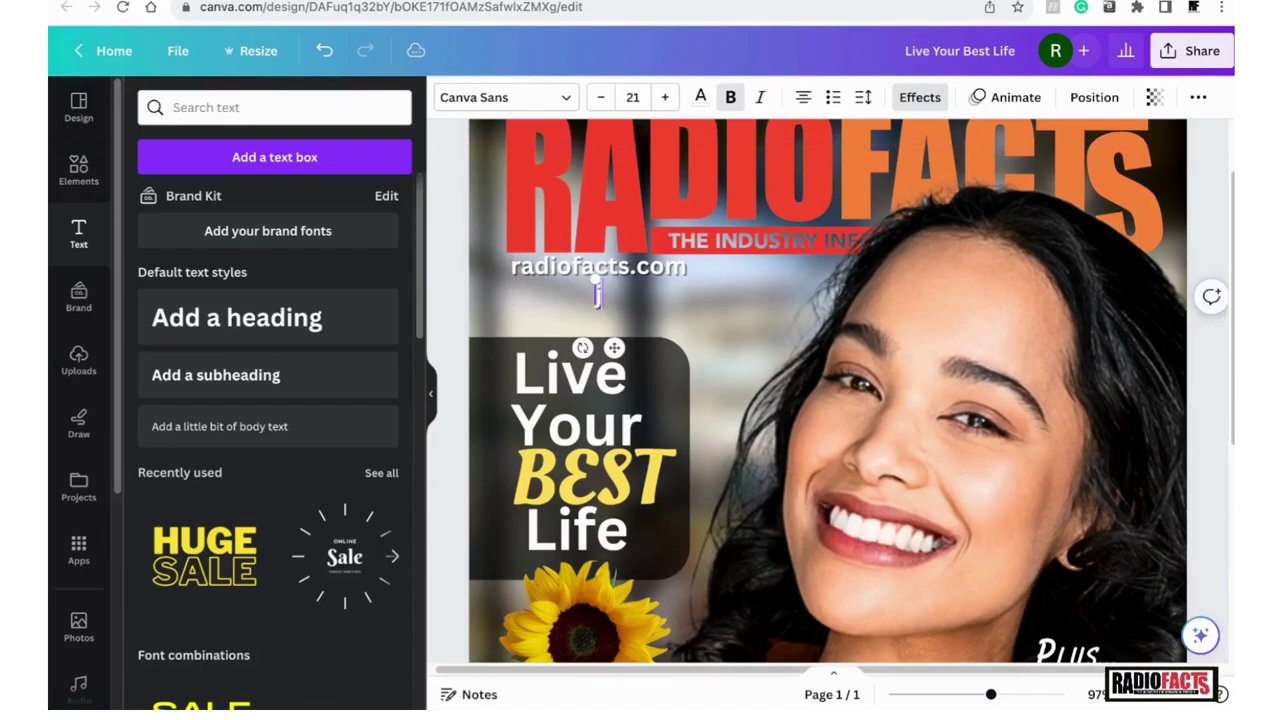
{"action": "type", "text": "jur"}
{"action": "key", "text": "BackSpace"}
{"action": "key", "text": "BackSpace"}
{"action": "key", "text": "BackSpace"}
{"action": "type", "text": "June"}
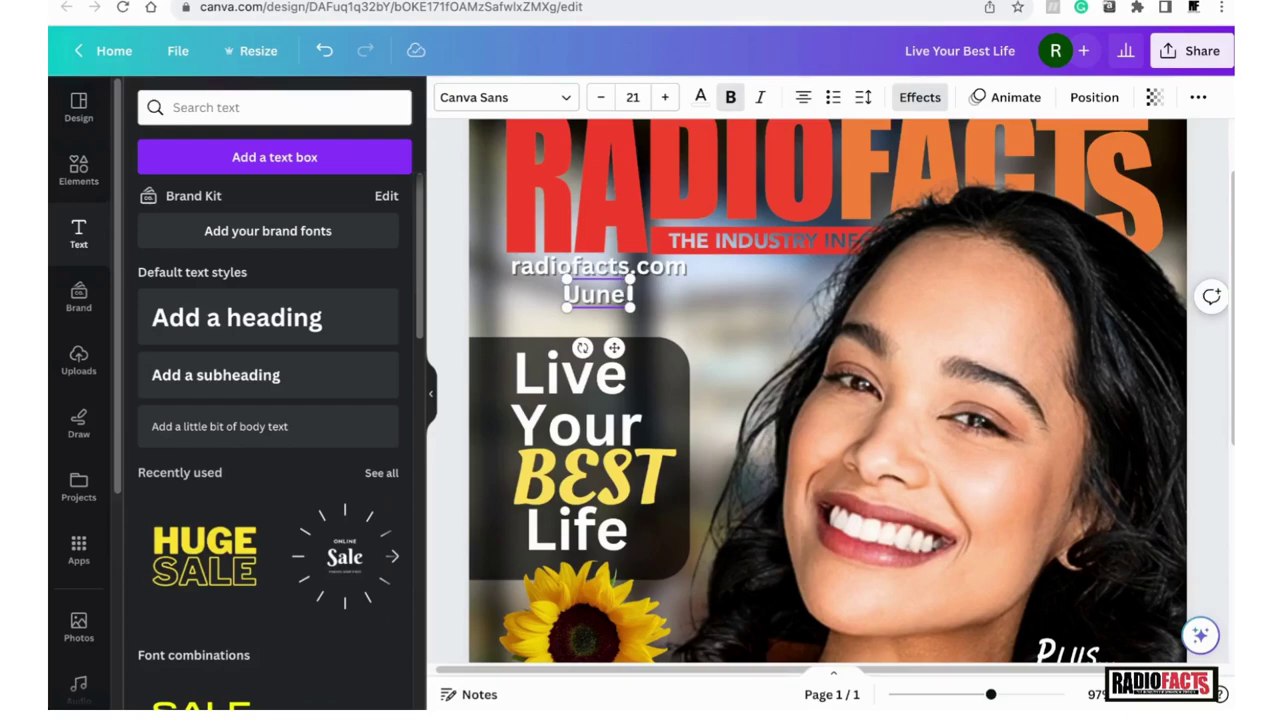
{"action": "type", "text": " 2023"}
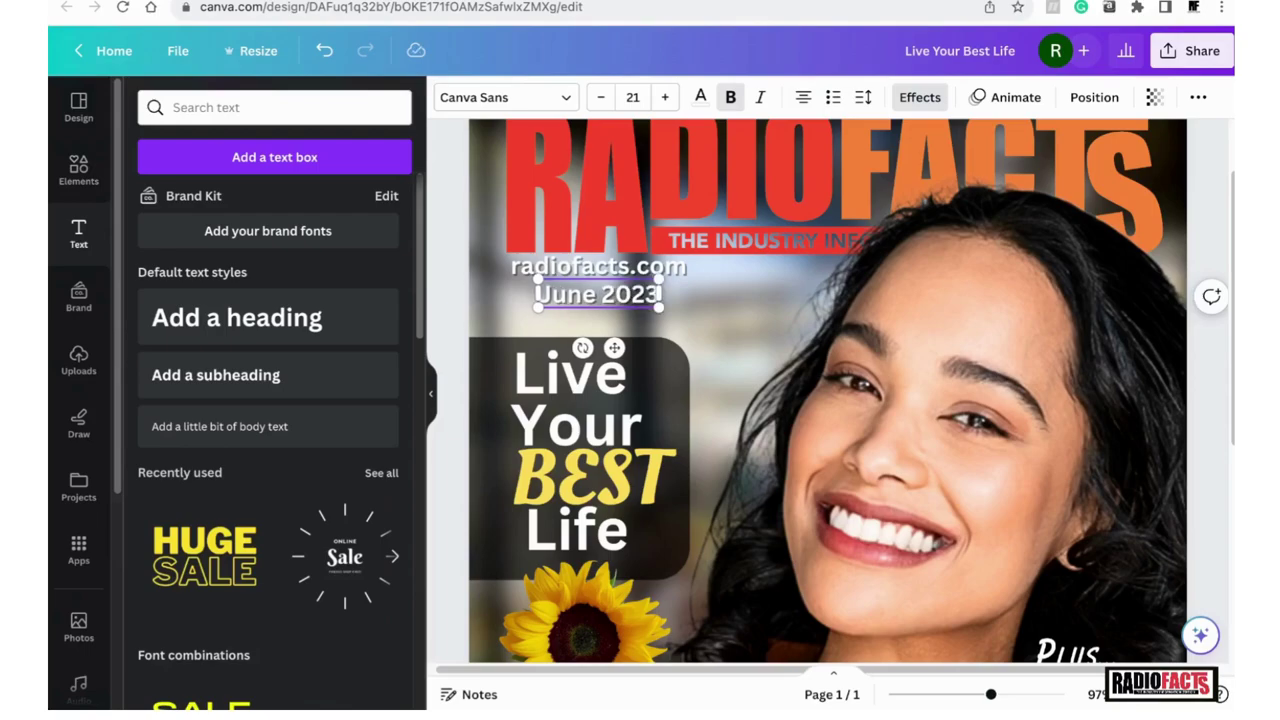
- Align the June 2023 line with the left edge of radiofacts.com and scale it down to font size 18.3
{"action": "left_click", "coordinate": [743, 312]}
{"action": "left_click", "coordinate": [650, 300]}
{"action": "left_click", "coordinate": [668, 312]}
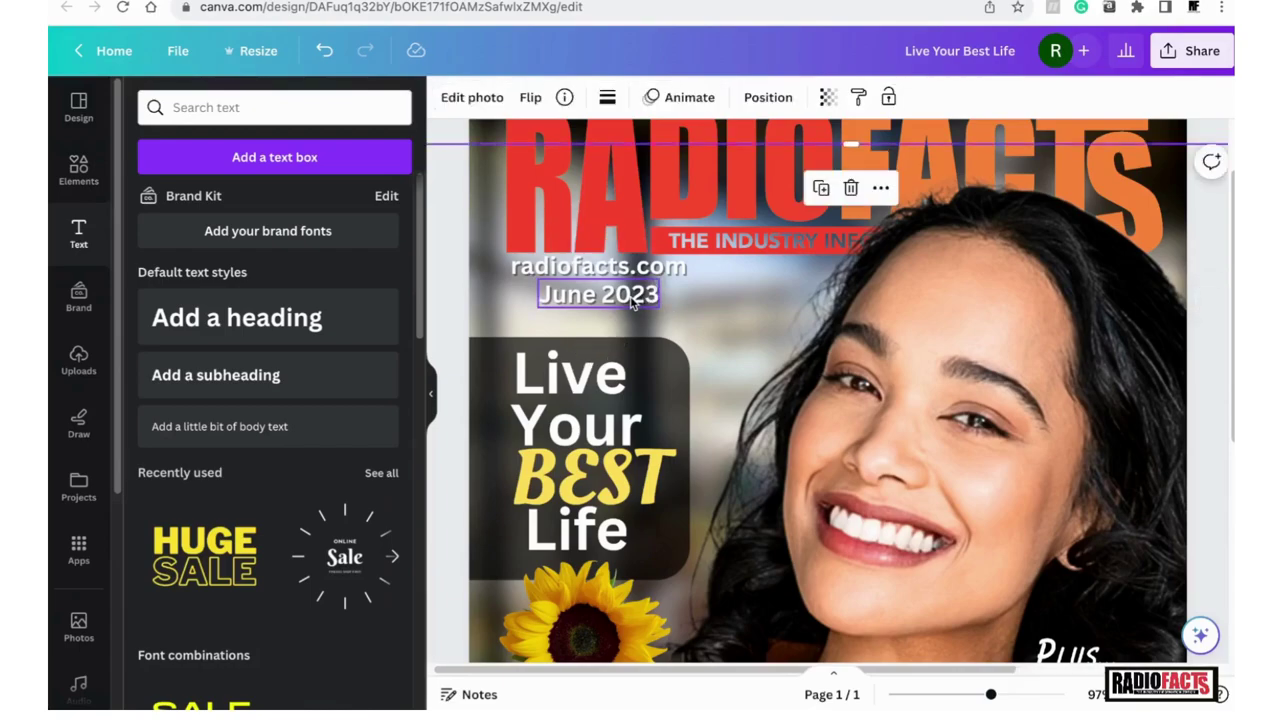
{"action": "left_click_drag", "start_coordinate": [630, 298], "coordinate": [597, 303]}
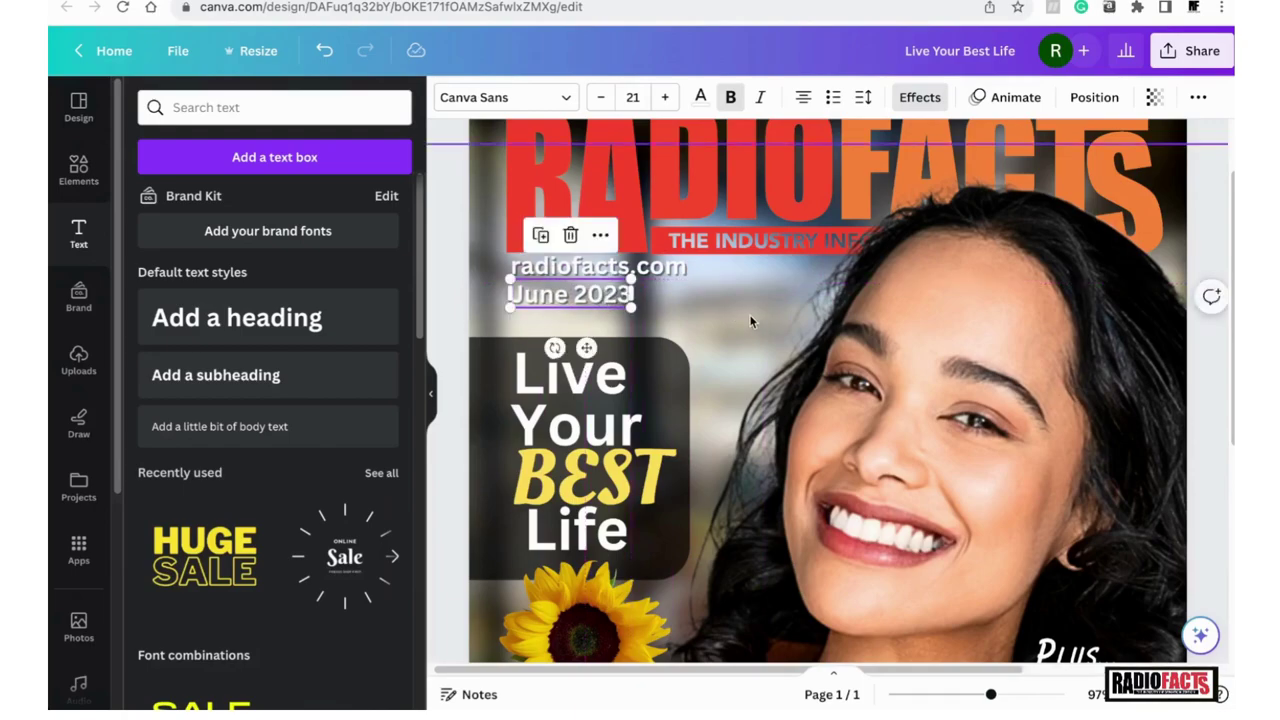
{"action": "left_click", "coordinate": [751, 320]}
{"action": "left_click", "coordinate": [620, 298]}
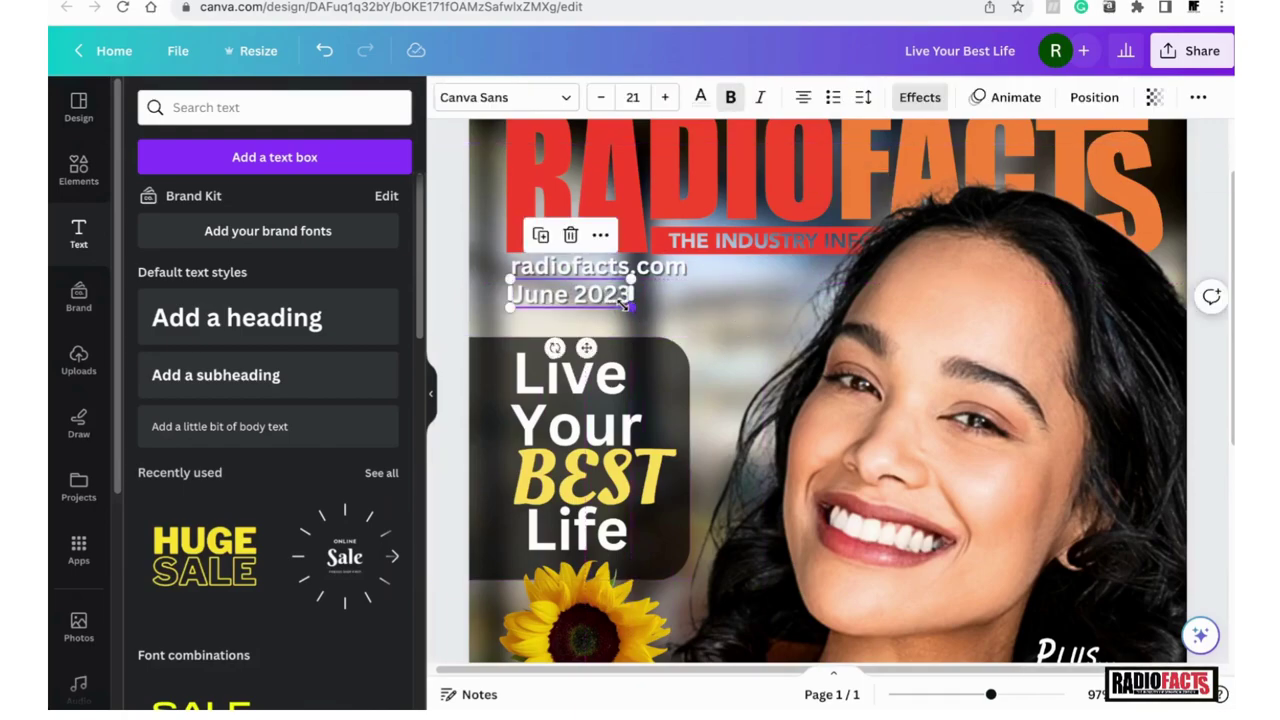
{"action": "left_click_drag", "start_coordinate": [622, 304], "coordinate": [614, 303]}
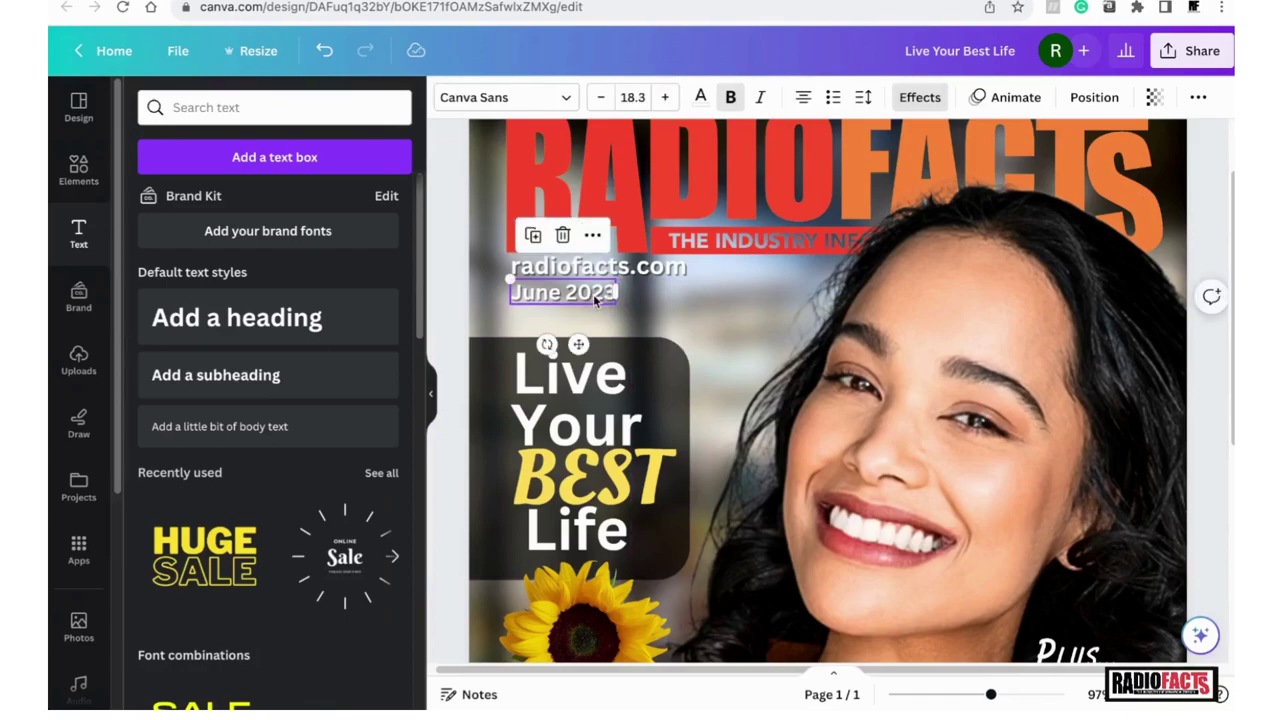
{"action": "left_click", "coordinate": [593, 294]}
- Add a rounded square from the basic shapes to the cover
{"action": "mouse_move", "coordinate": [988, 697]}
{"action": "left_mouse_down"}
{"action": "mouse_move", "coordinate": [954, 694]}
{"action": "mouse_move", "coordinate": [980, 694]}
{"action": "left_mouse_up"}
{"action": "left_click", "coordinate": [1154, 325]}
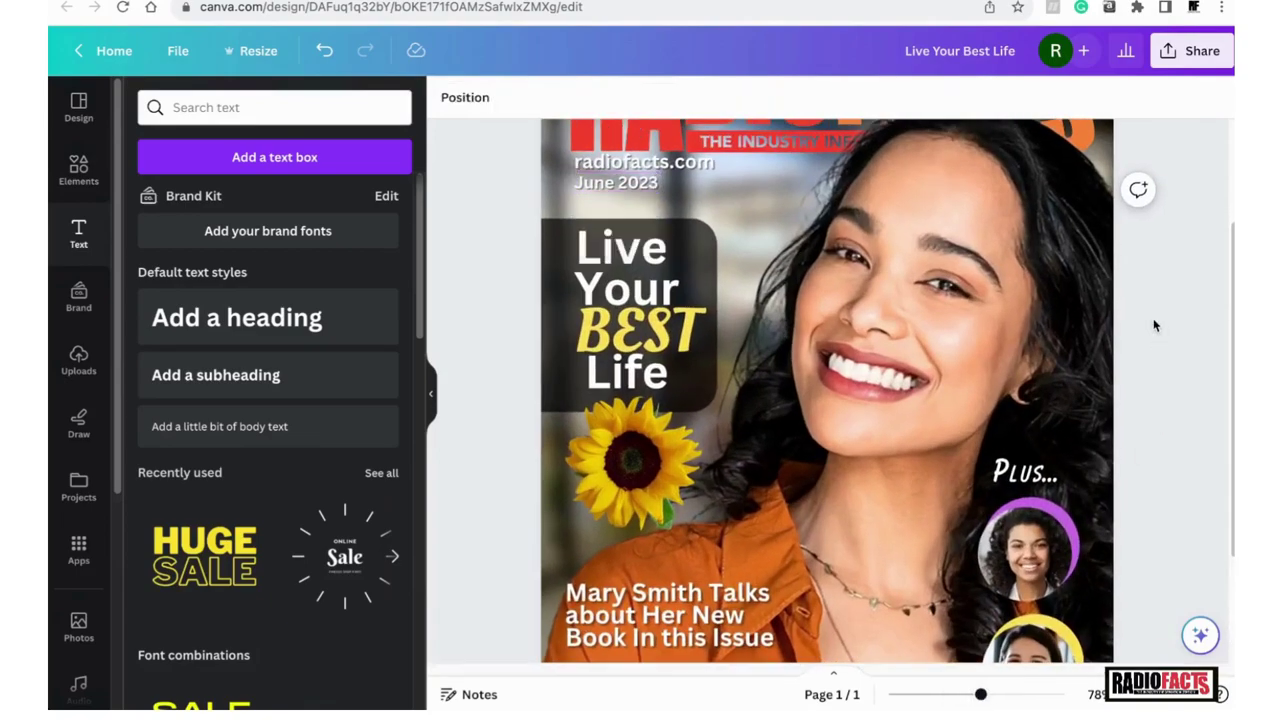
{"action": "scroll", "coordinate": [1154, 325], "scroll_direction": "up", "scroll_amount": 3}
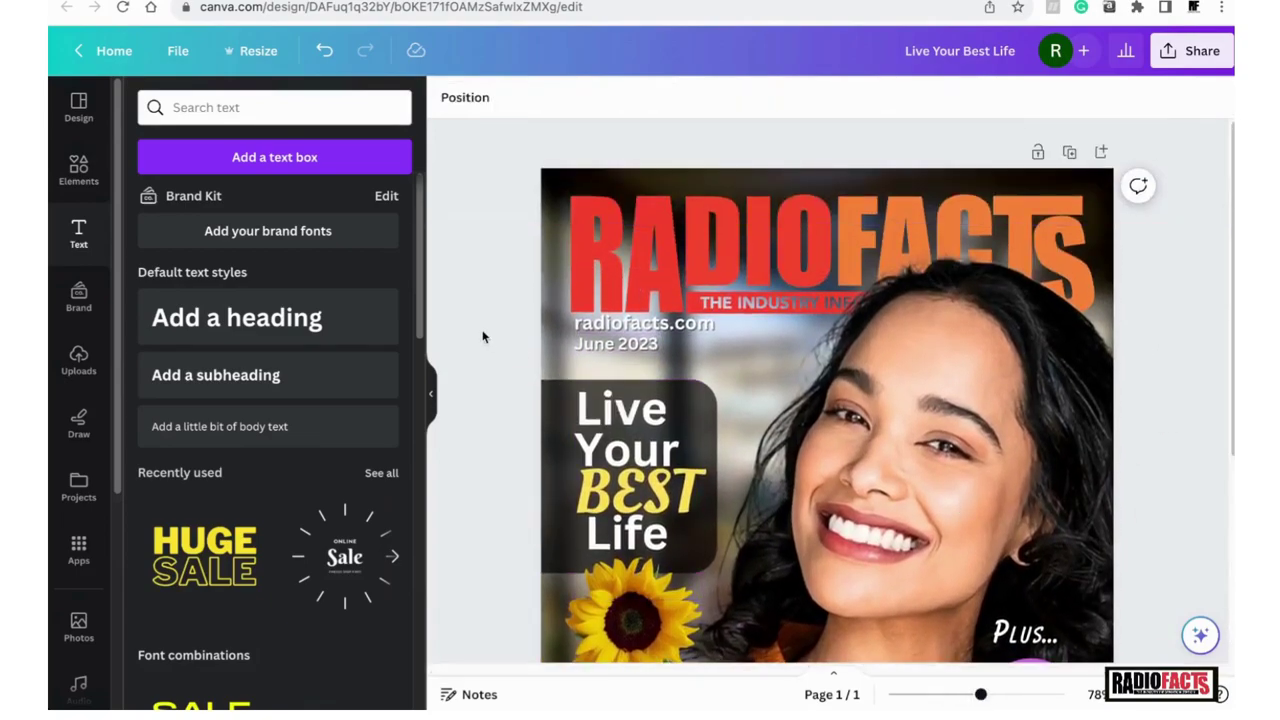
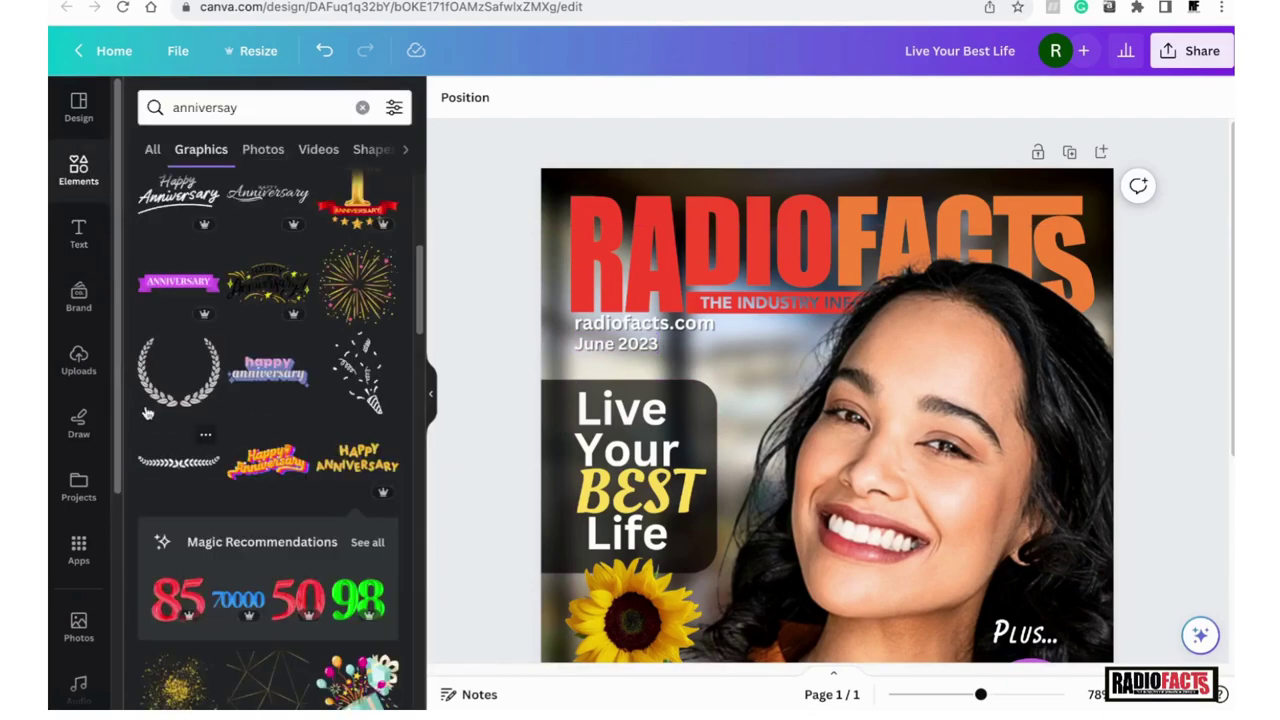
{"action": "left_click", "coordinate": [79, 181]}
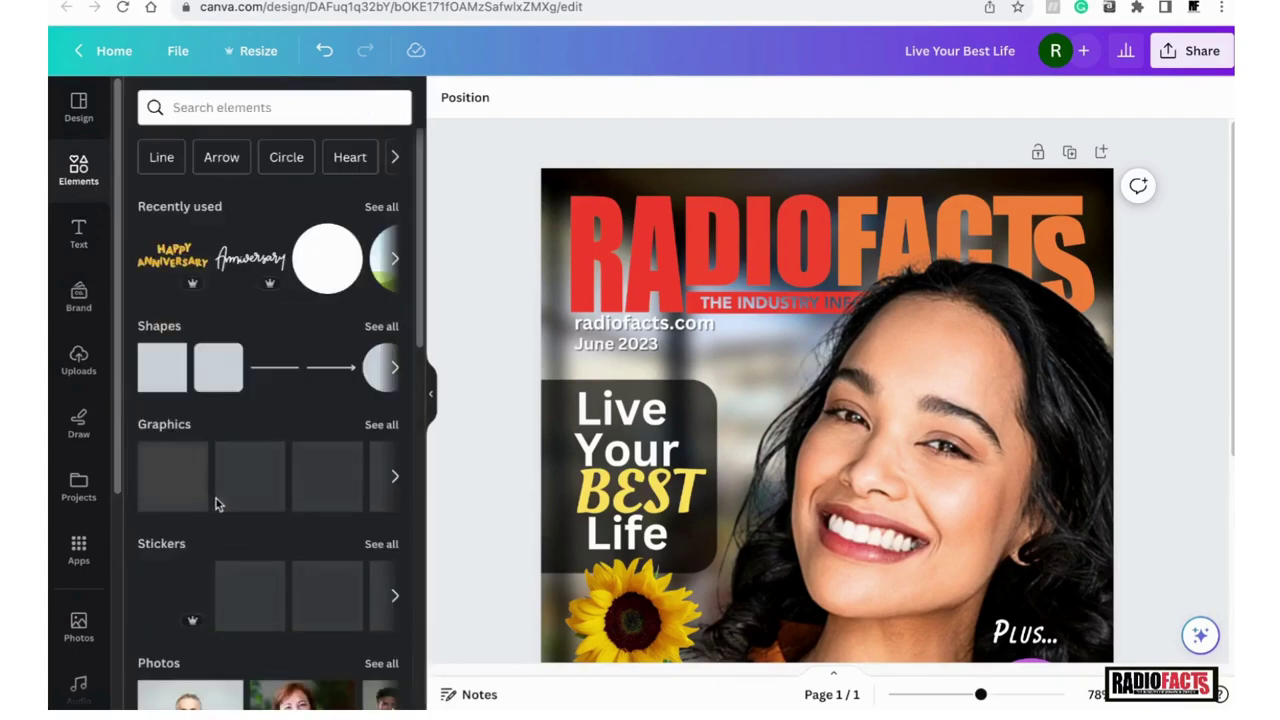
{"action": "left_click", "coordinate": [214, 381]}
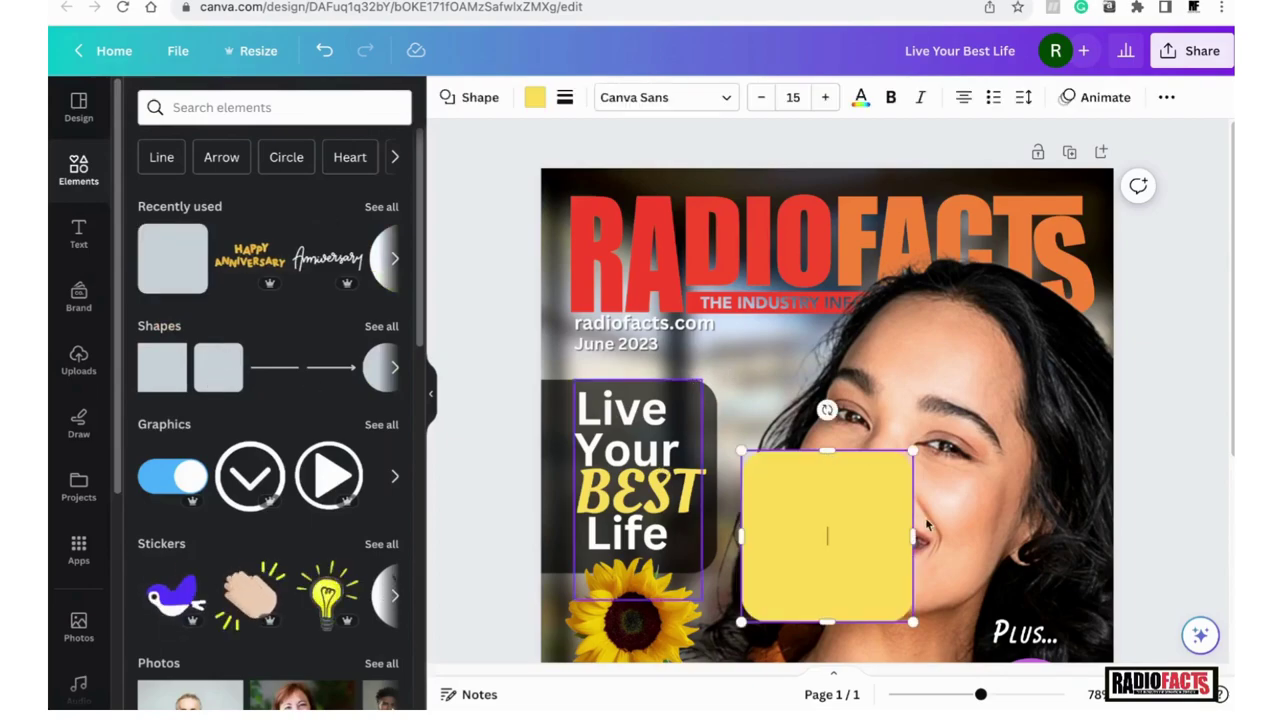
- Reshape the yellow rounded square into a thin horizontal bar behind June 2023, extending past the cover's left edge
{"action": "left_click_drag", "start_coordinate": [864, 520], "coordinate": [812, 463]}
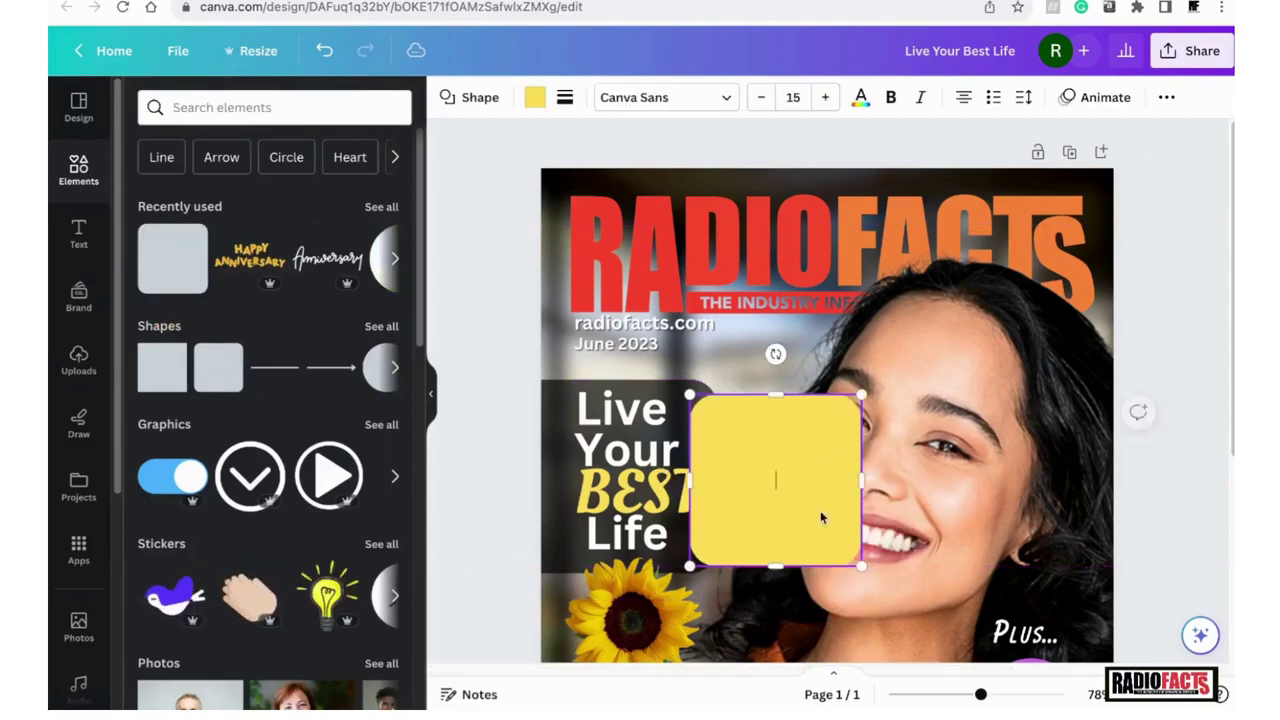
{"action": "left_click_drag", "start_coordinate": [776, 565], "coordinate": [566, 352]}
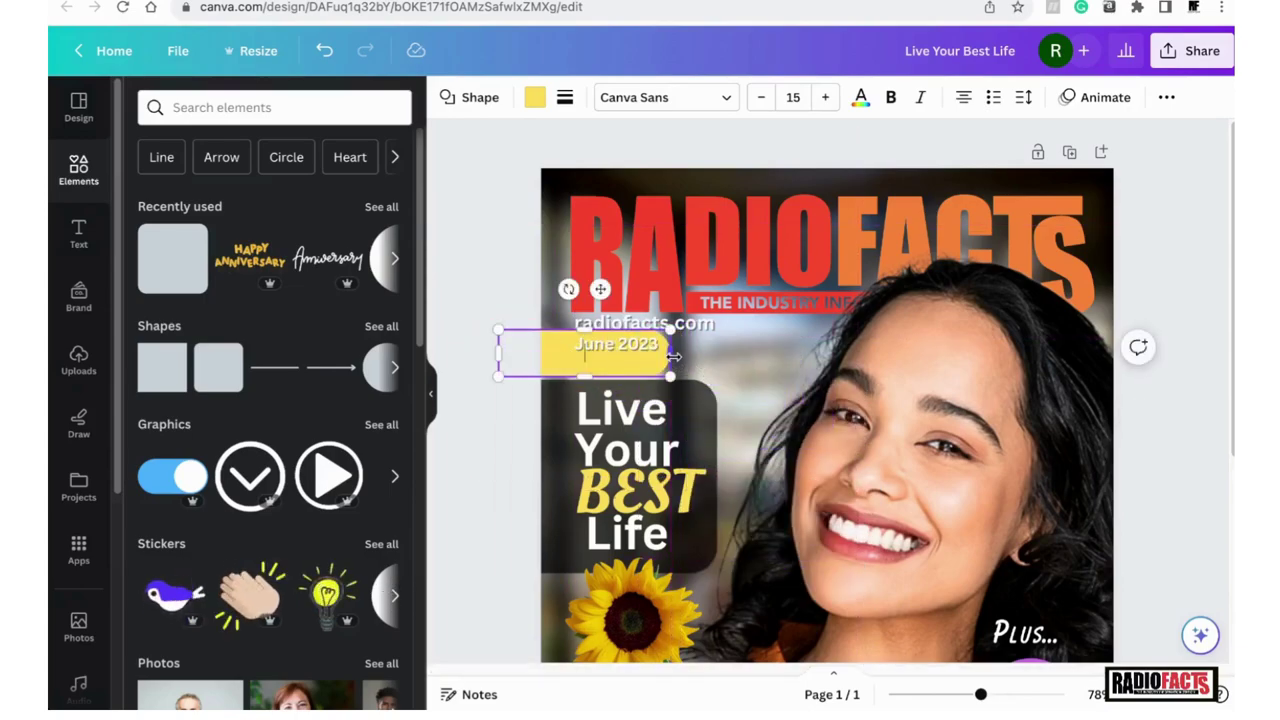
{"action": "left_click_drag", "start_coordinate": [670, 353], "coordinate": [700, 357]}
{"action": "left_click_drag", "start_coordinate": [603, 378], "coordinate": [601, 356]}
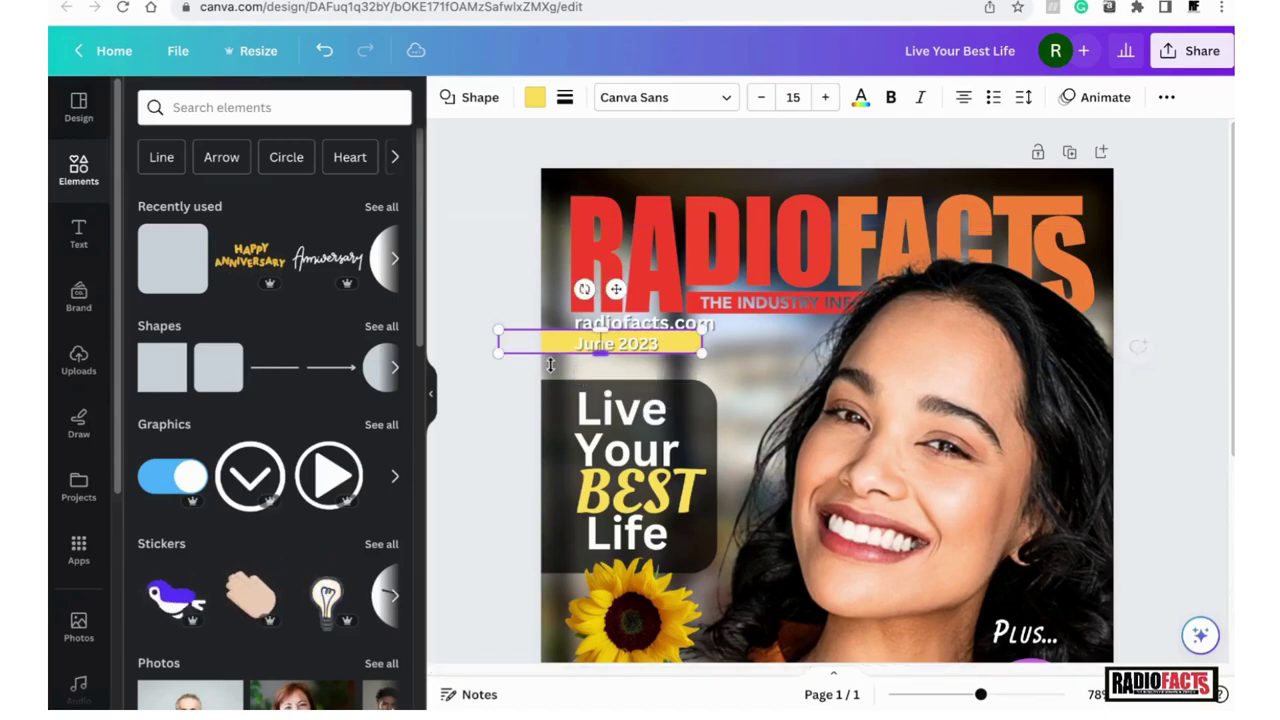
{"action": "left_click_drag", "start_coordinate": [562, 347], "coordinate": [558, 344]}
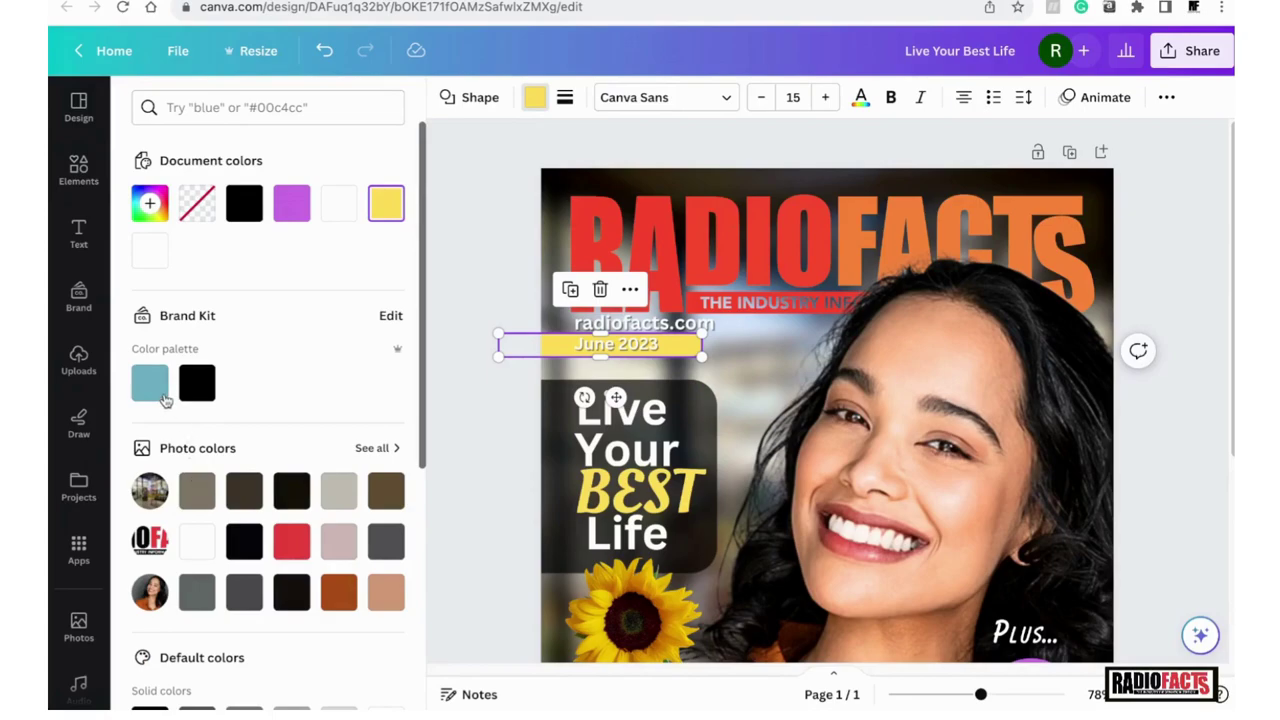
- Recolor the bar behind June 2023 with the teal from the Brand Kit palette and view the whole cover
{"action": "left_click", "coordinate": [150, 383]}
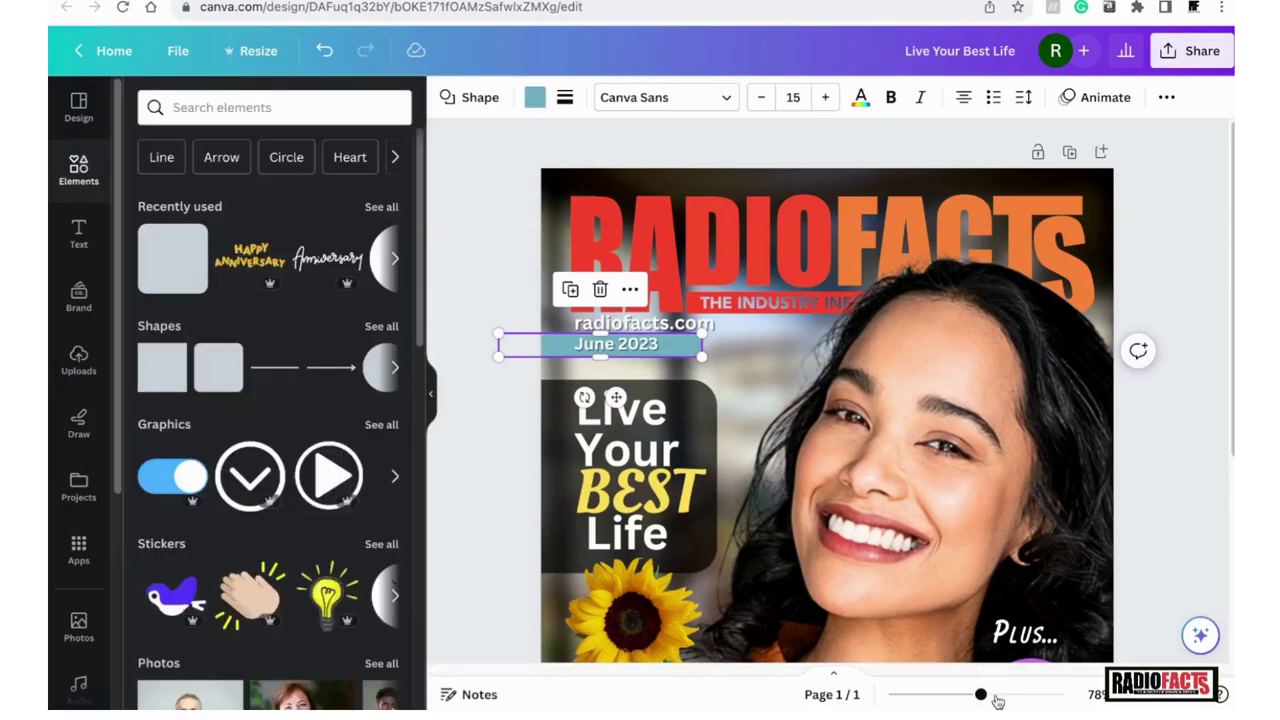
{"action": "left_click", "coordinate": [954, 697]}
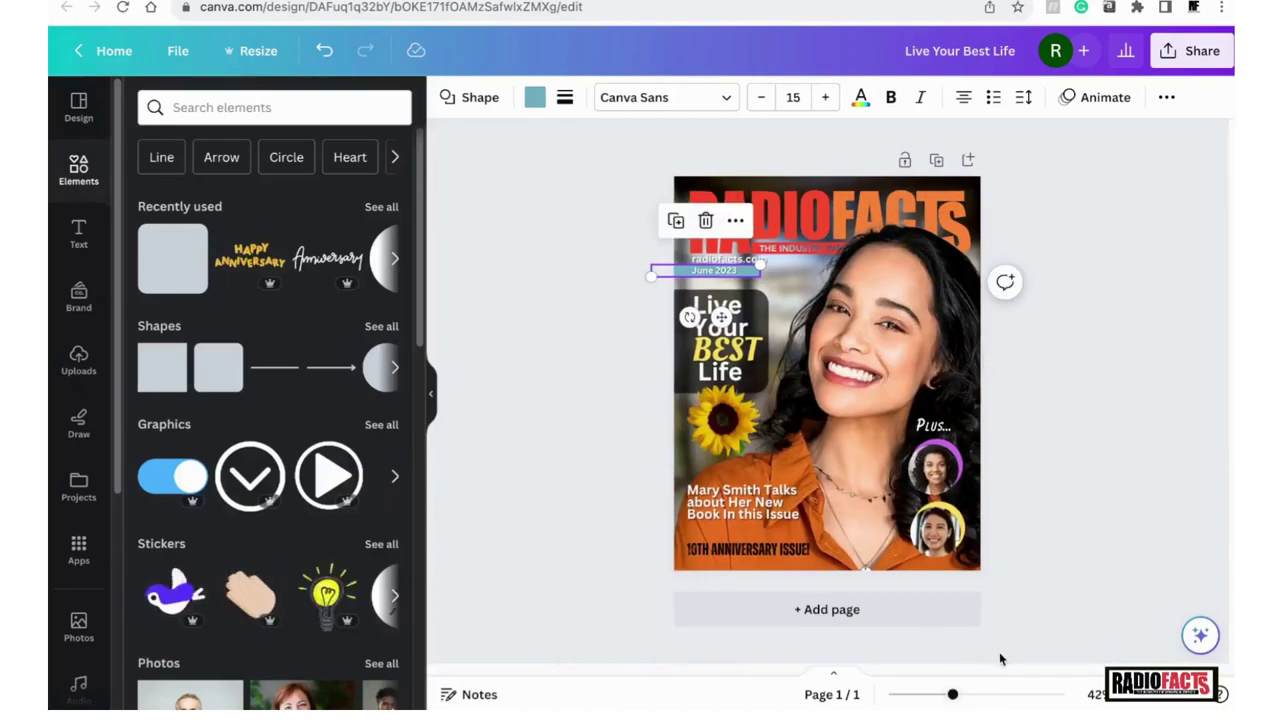
{"action": "mouse_move", "coordinate": [952, 694]}
{"action": "left_mouse_down"}
{"action": "mouse_move", "coordinate": [977, 694]}
{"action": "mouse_move", "coordinate": [958, 694]}
{"action": "left_mouse_up"}
{"action": "left_click", "coordinate": [1110, 535]}
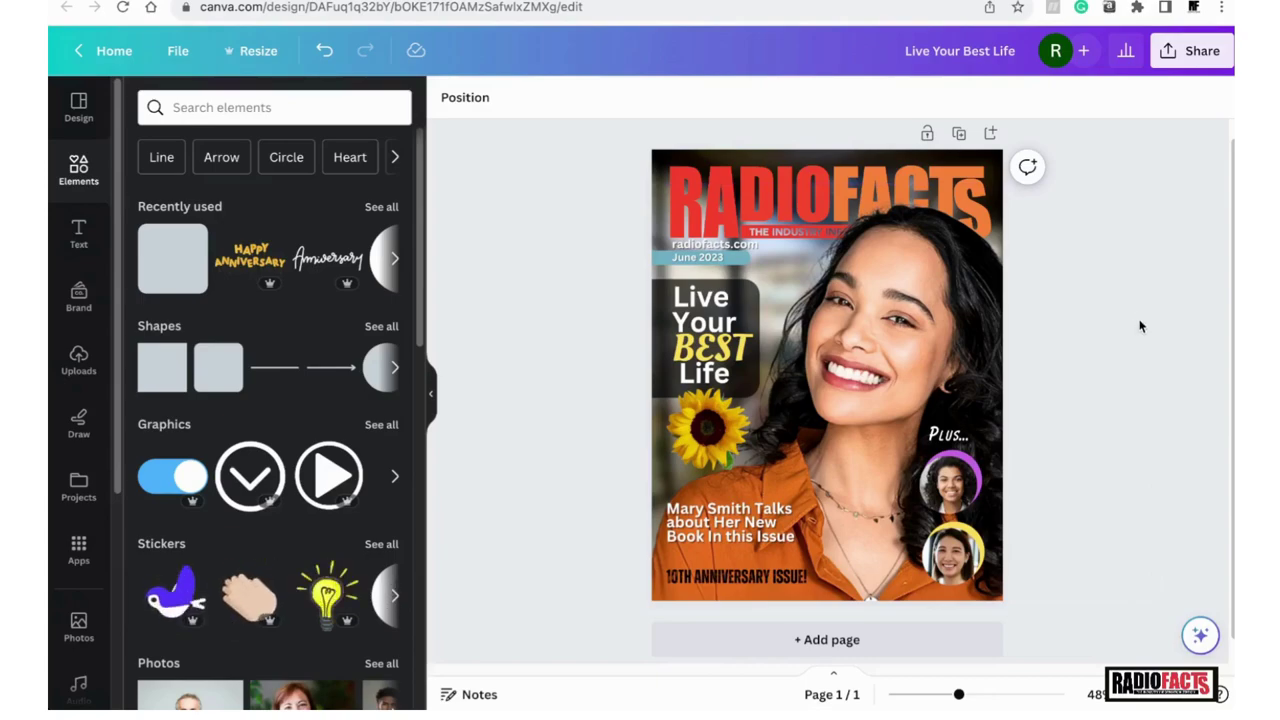
- Open the Duotone effect settings for the RadioFacts logo image
{"action": "left_click", "coordinate": [773, 180]}
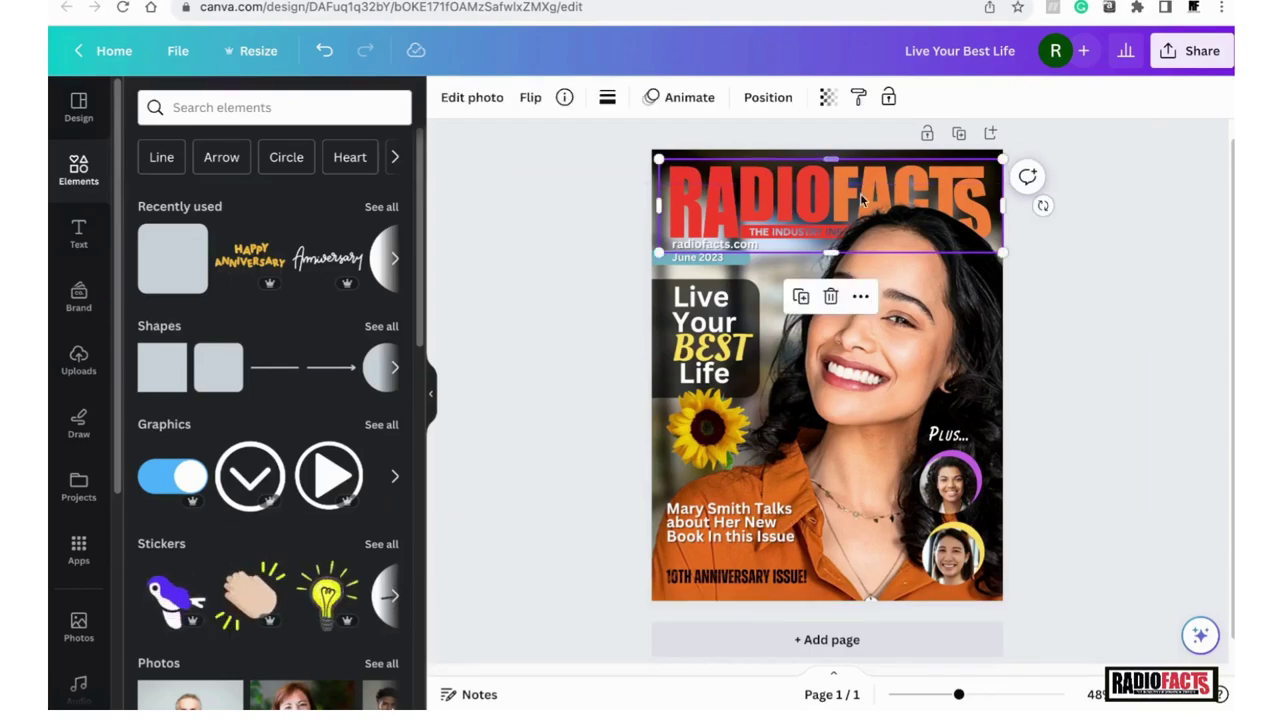
{"action": "left_click", "coordinate": [477, 104]}
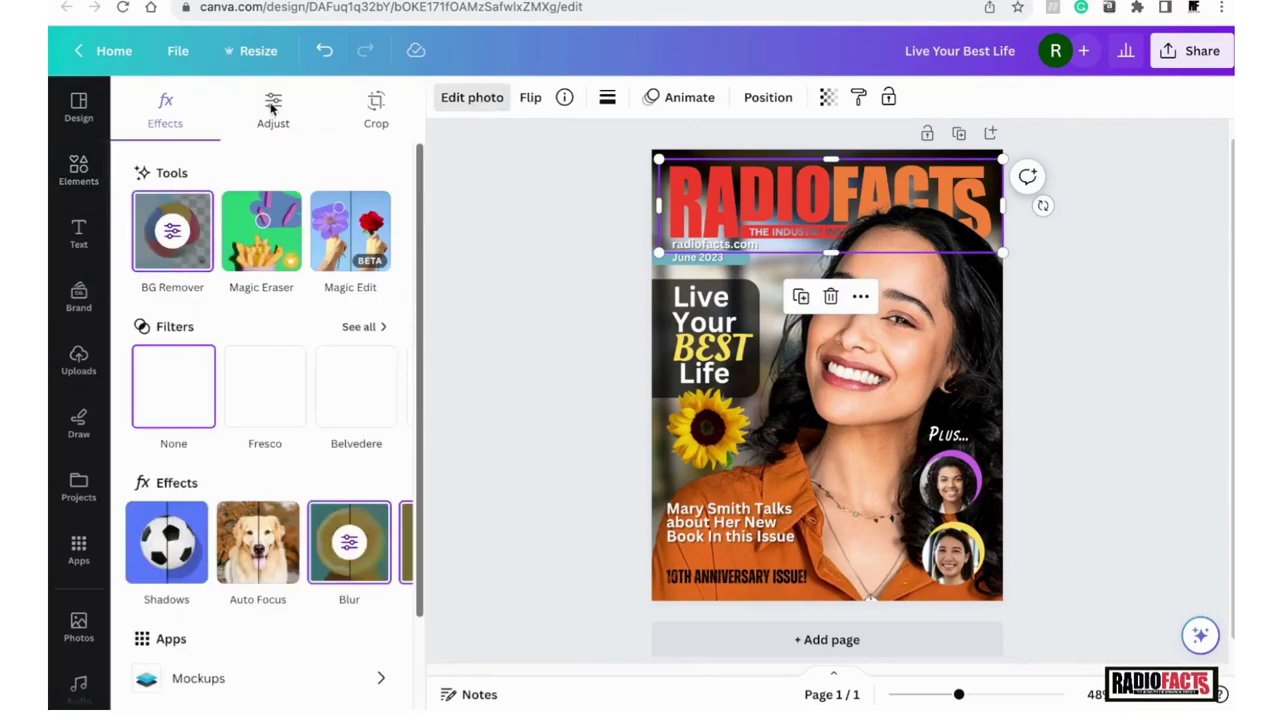
{"action": "left_click", "coordinate": [385, 543]}
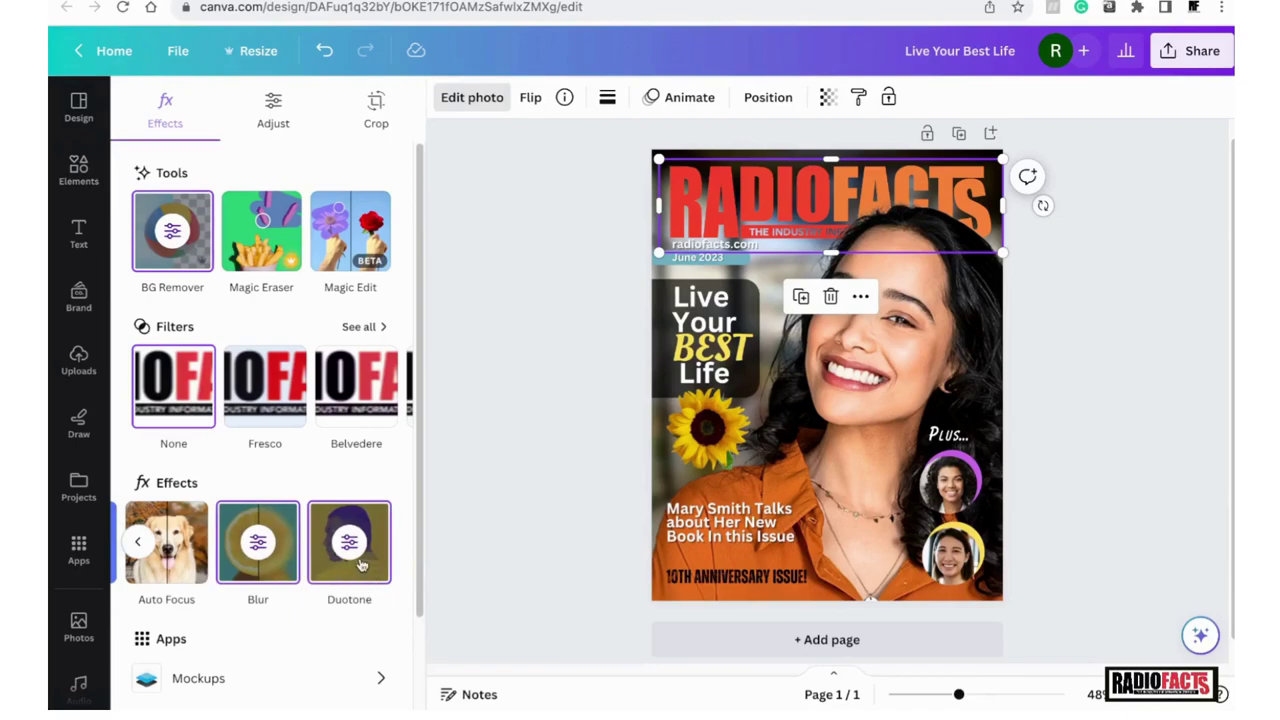
{"action": "left_click", "coordinate": [360, 565]}
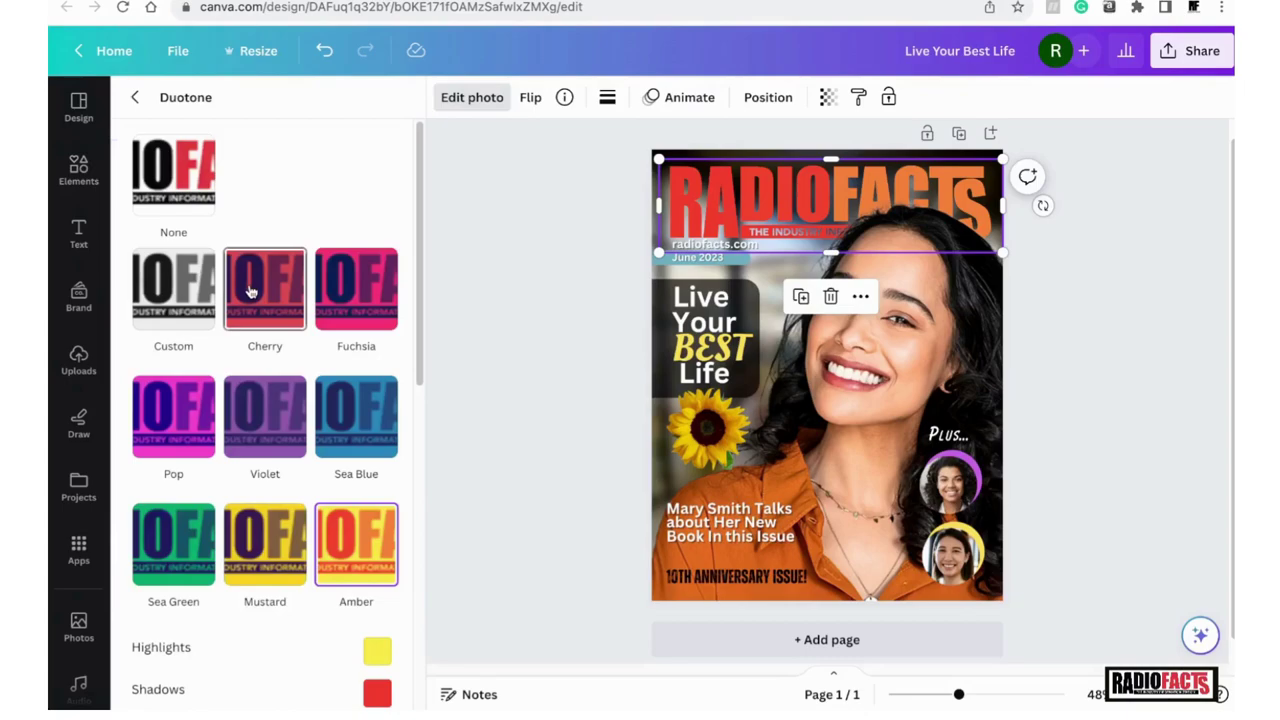
- Try the Mustard, Sea Green, Sea Blue, Violet, Pop, Fuchsia and Cherry duotone presets on the RadioFacts logo
{"action": "left_click", "coordinate": [260, 535]}
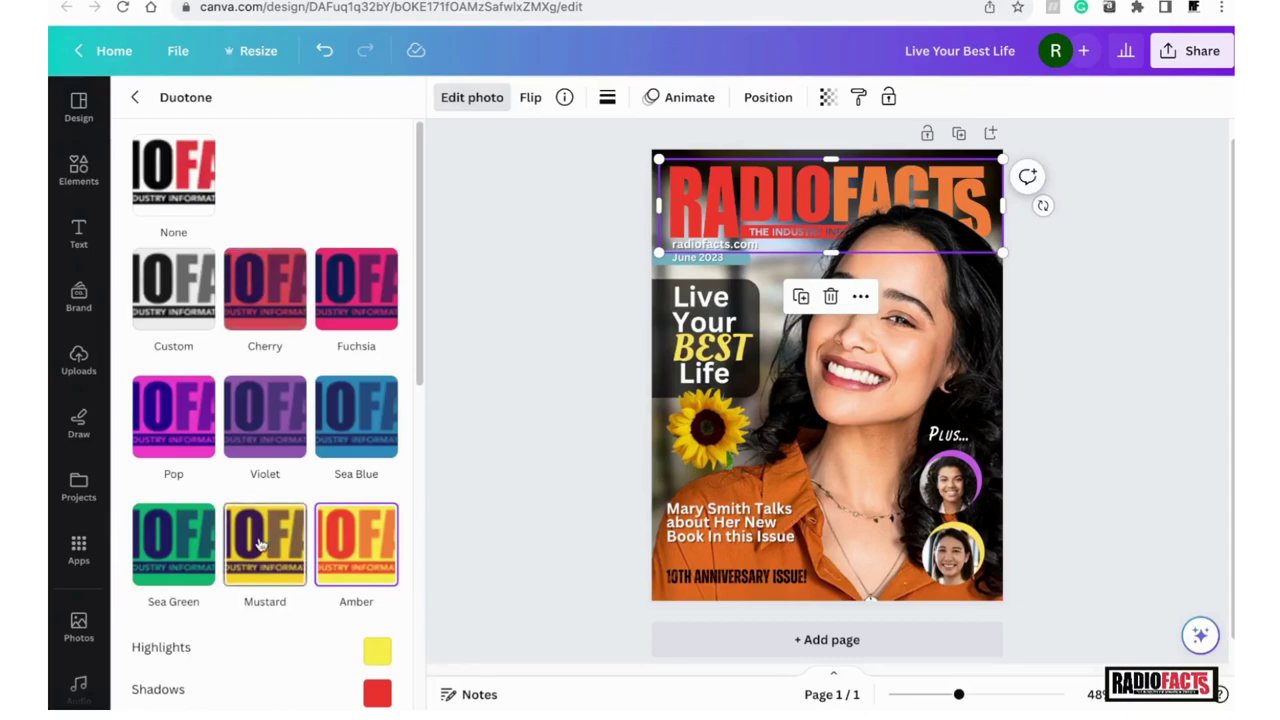
{"action": "left_click", "coordinate": [170, 566]}
{"action": "left_click", "coordinate": [352, 422]}
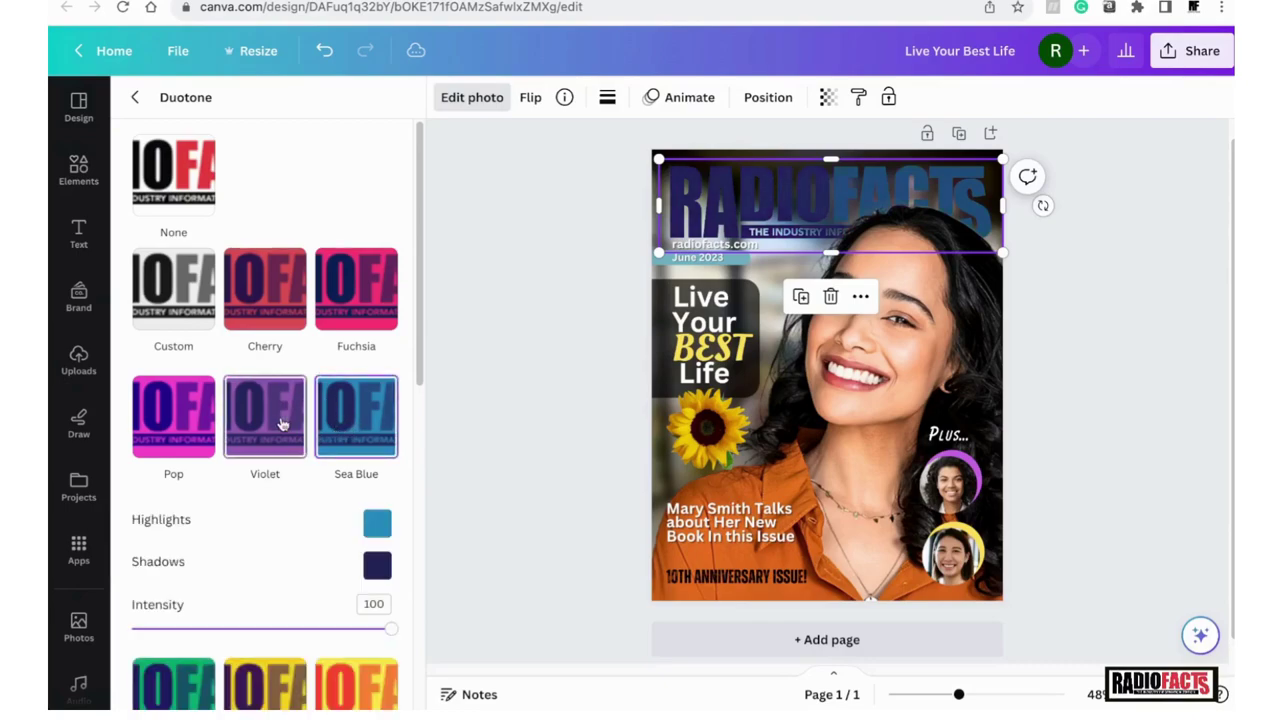
{"action": "left_click", "coordinate": [282, 424]}
{"action": "left_click", "coordinate": [165, 422]}
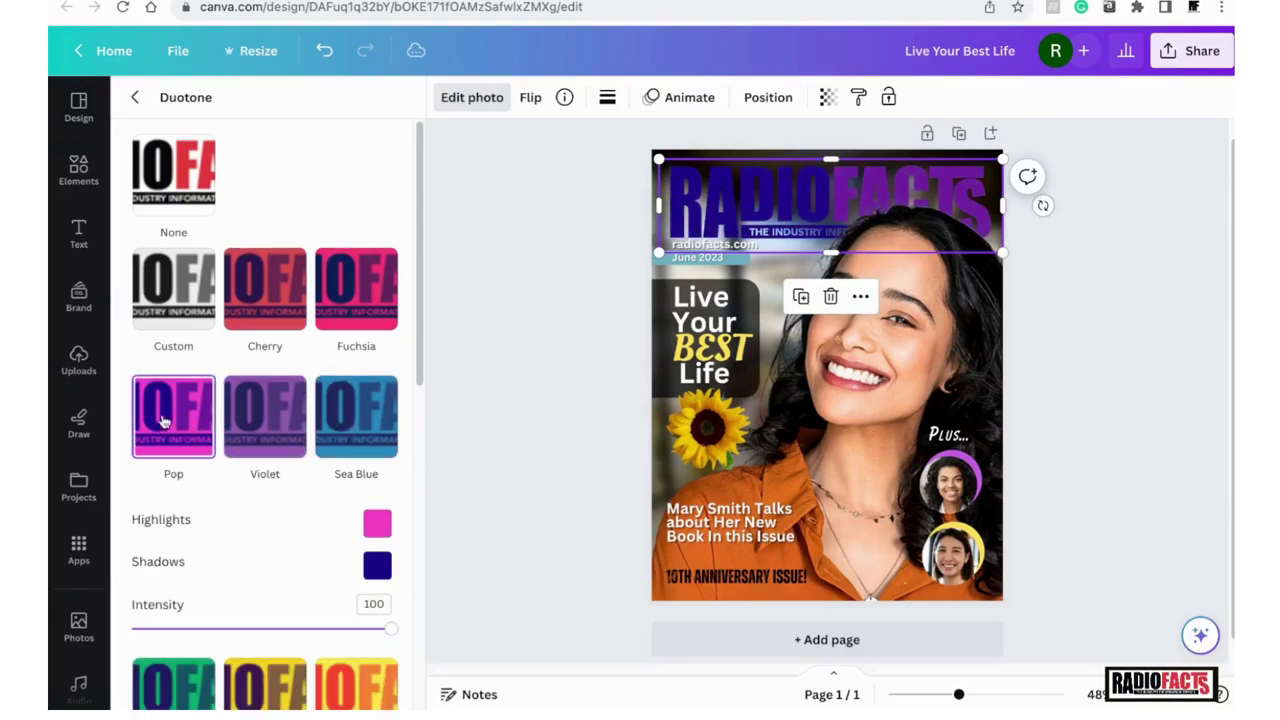
{"action": "left_click", "coordinate": [328, 311]}
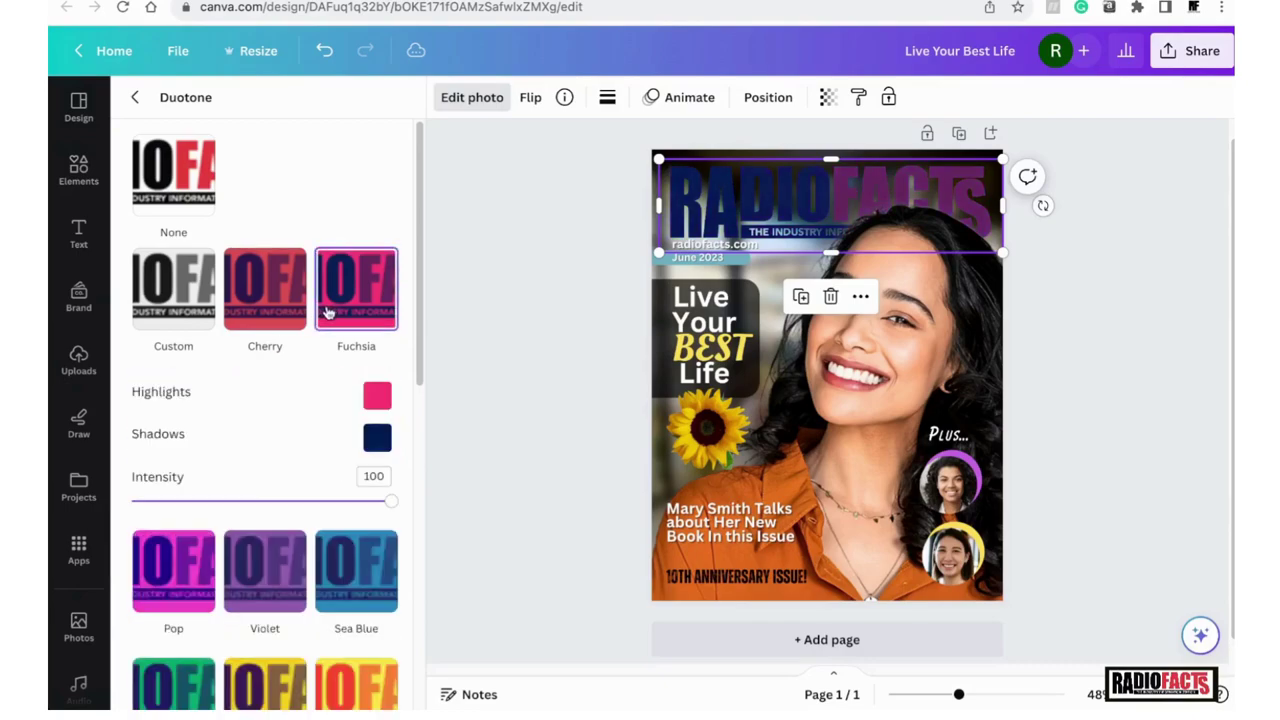
{"action": "left_click", "coordinate": [250, 318]}
- Try the Pomelo duotone preset on the RadioFacts logo and return it to Amber
{"action": "scroll", "coordinate": [340, 516], "scroll_direction": "down", "scroll_amount": 5}
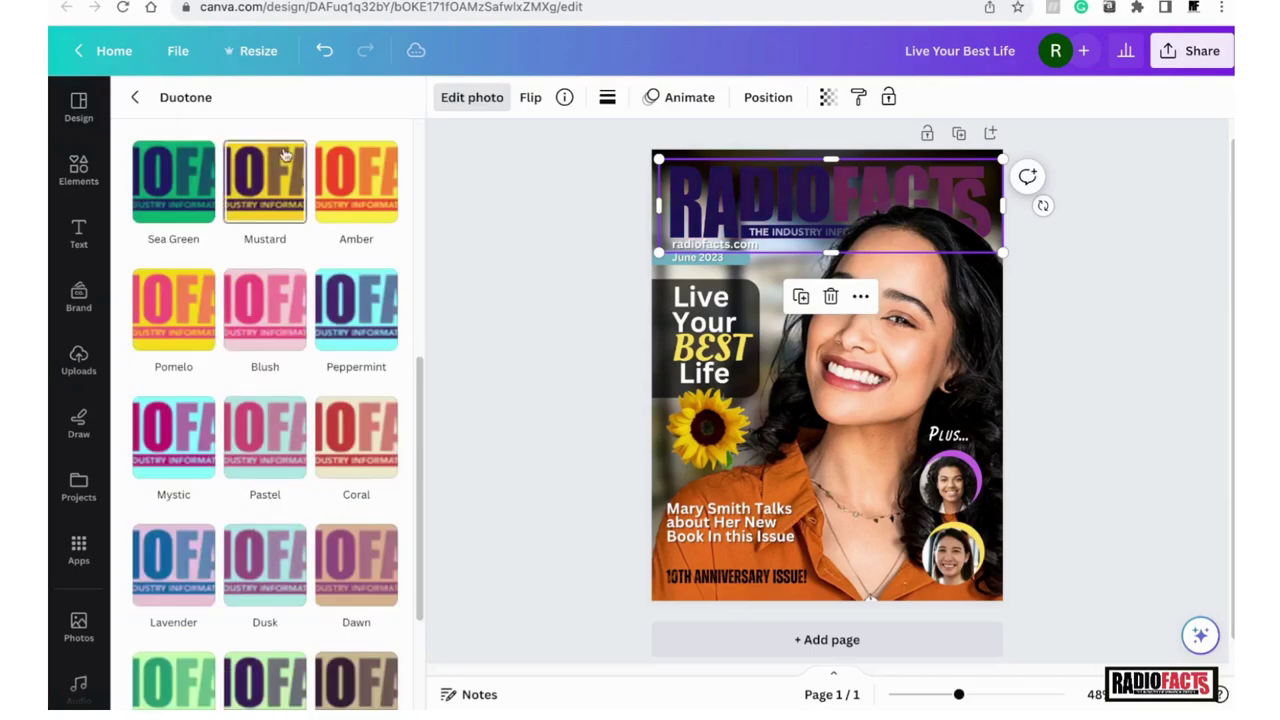
{"action": "left_click", "coordinate": [184, 312]}
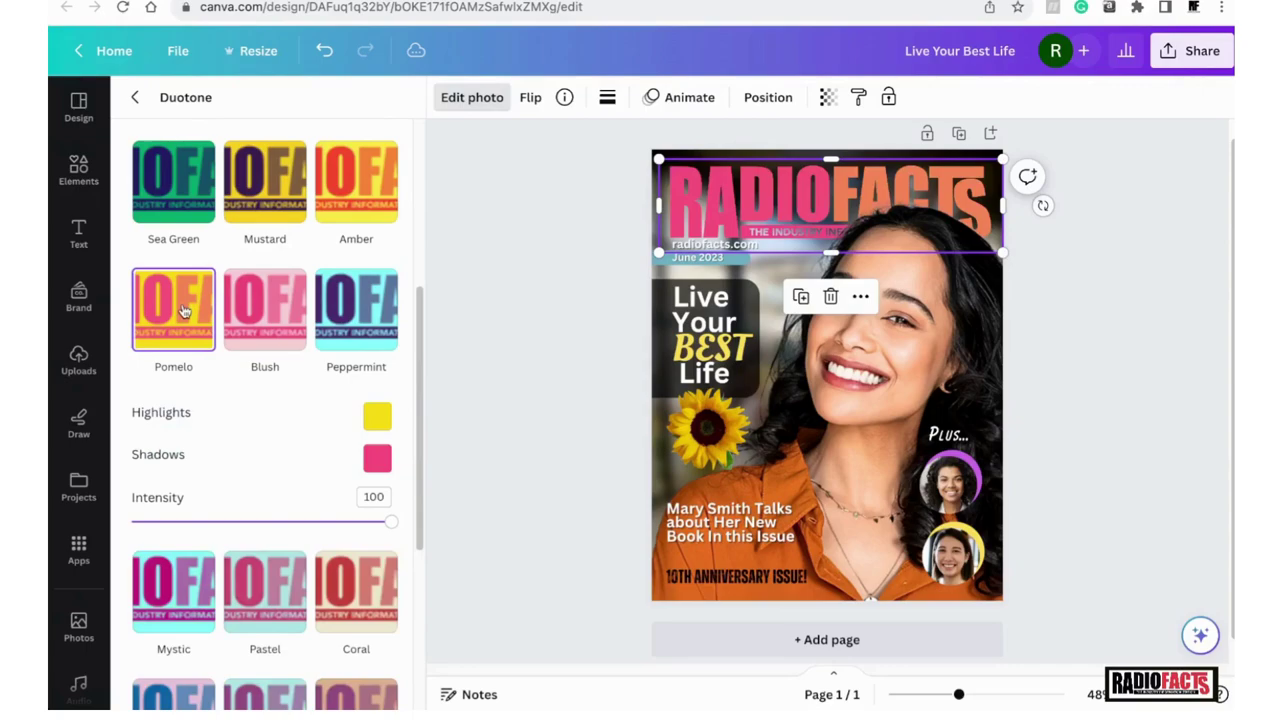
{"action": "scroll", "coordinate": [334, 306], "scroll_direction": "up", "scroll_amount": 2}
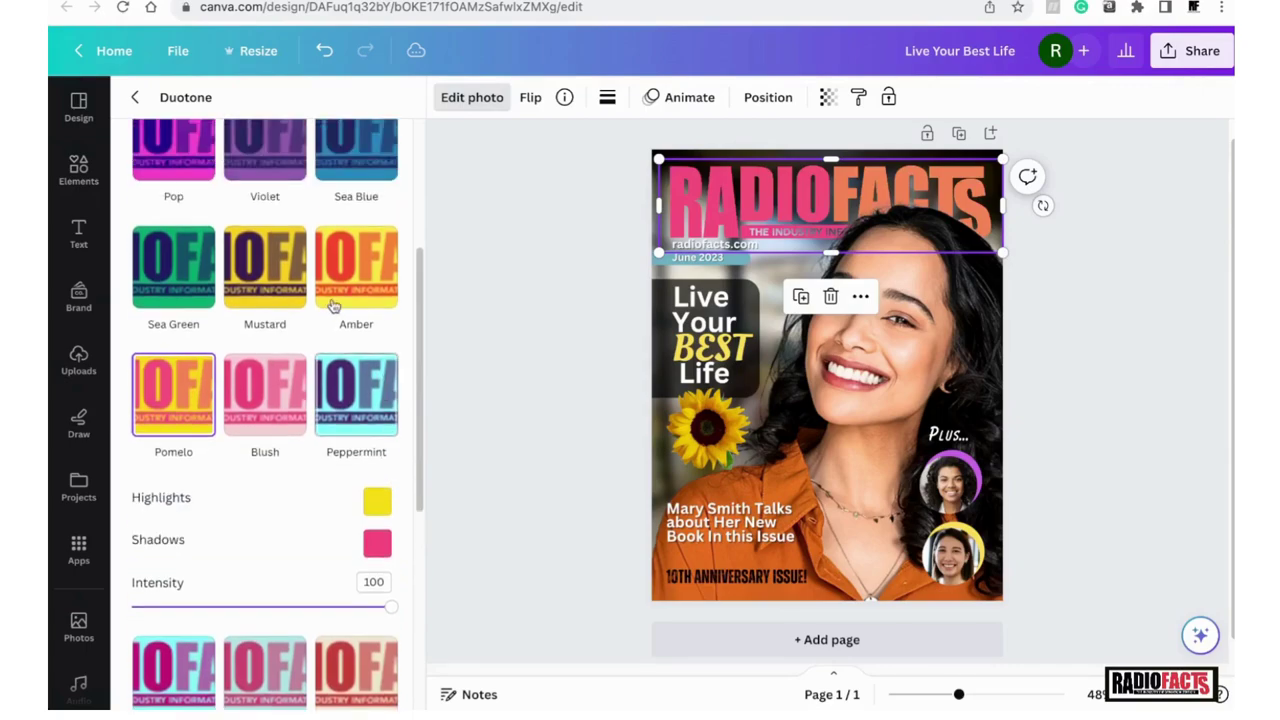
{"action": "left_click", "coordinate": [350, 282]}
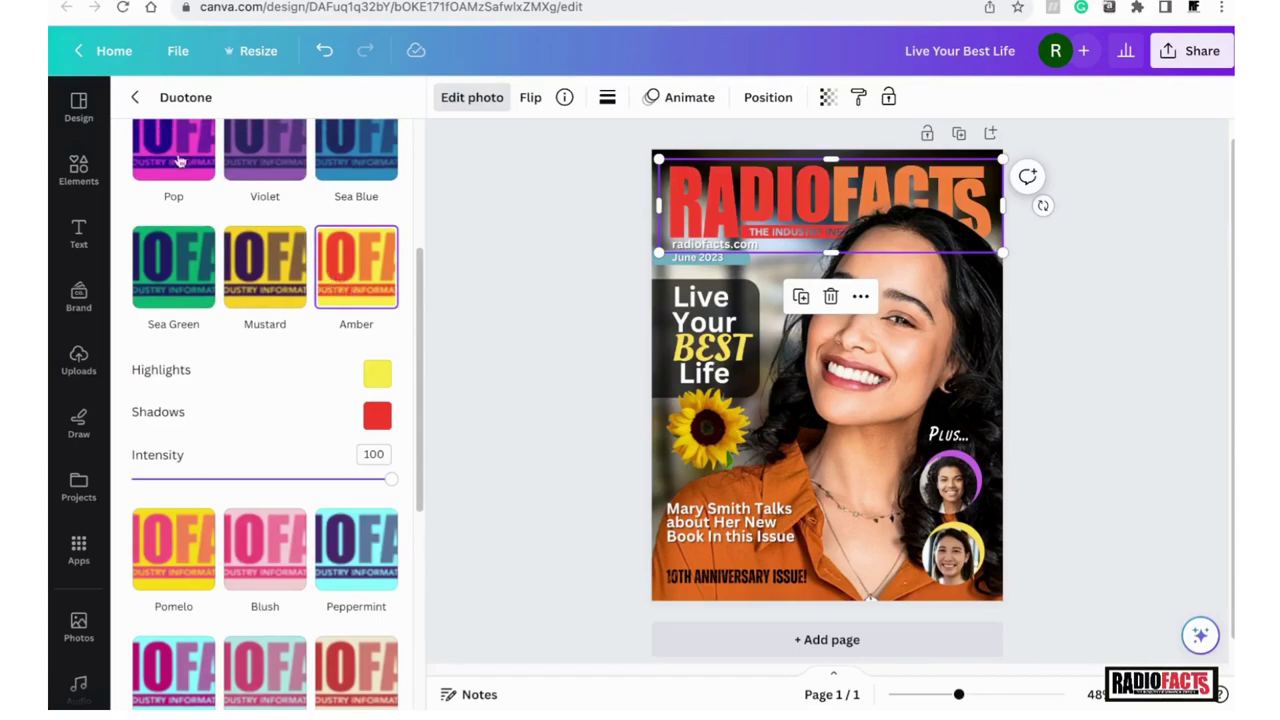
- Save the cover design and deselect the RadioFacts logo
{"action": "left_click", "coordinate": [171, 55]}
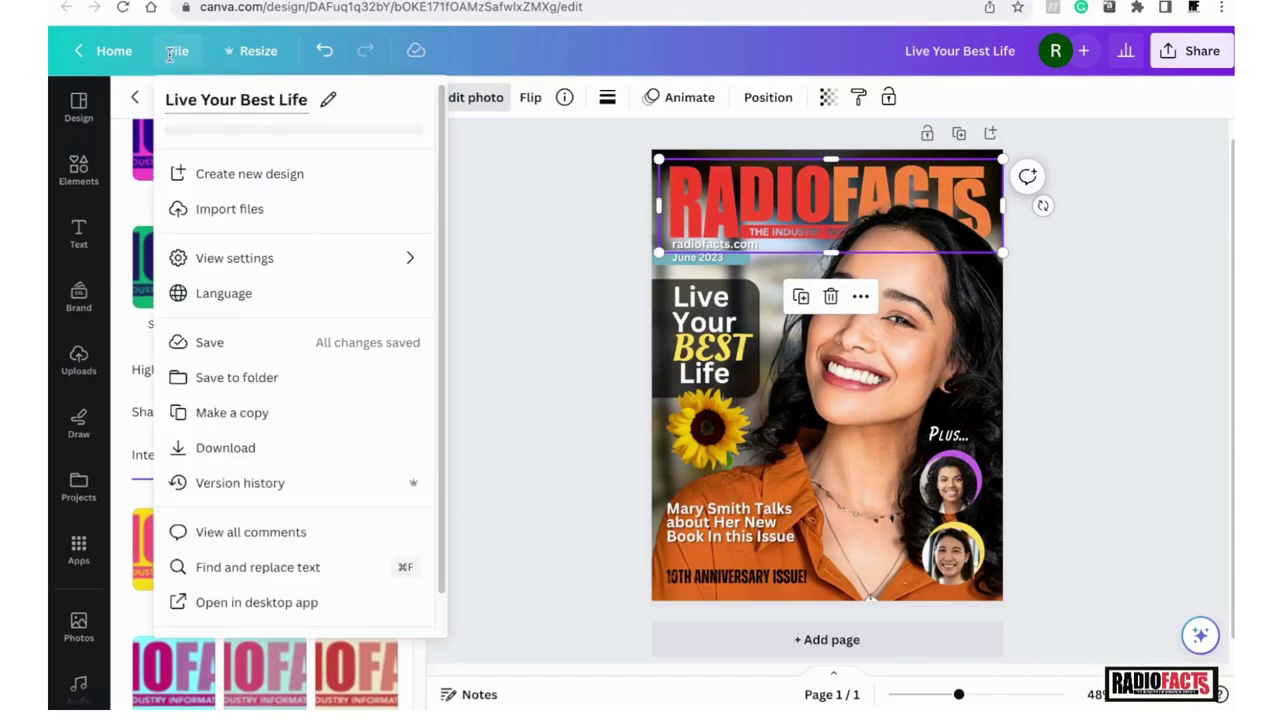
{"action": "left_click", "coordinate": [214, 343]}
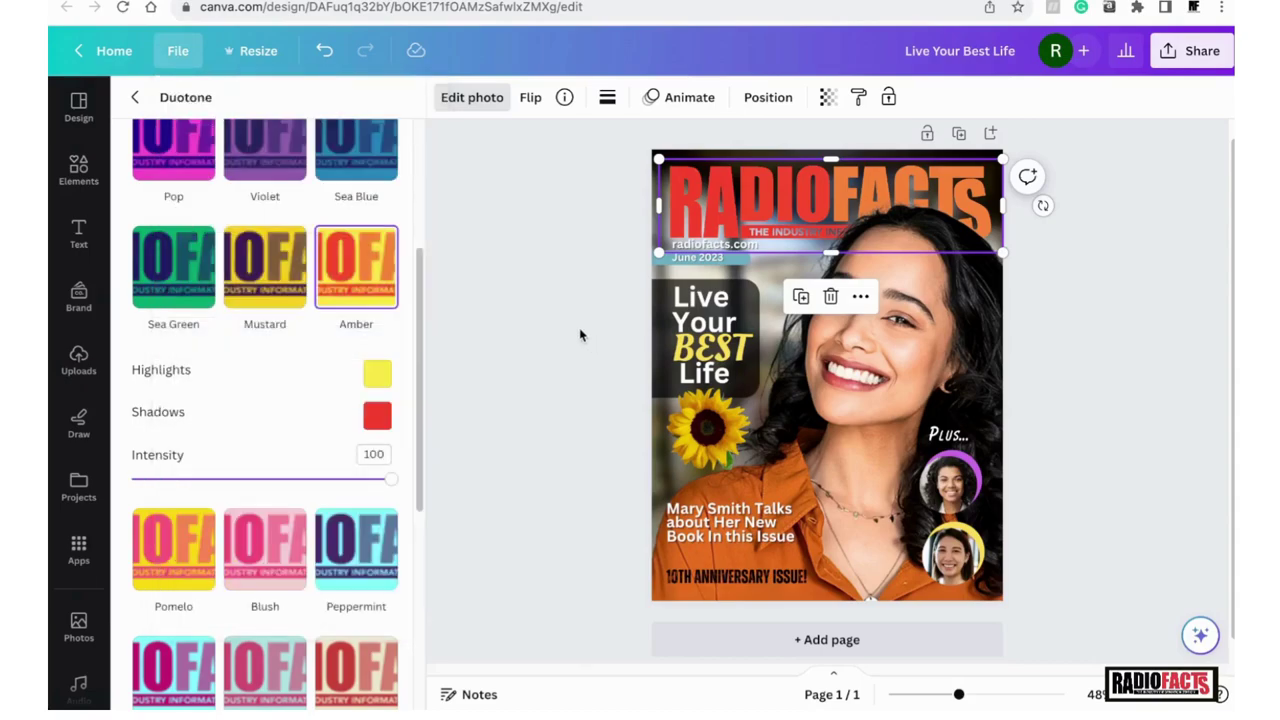
{"action": "left_click", "coordinate": [590, 365]}
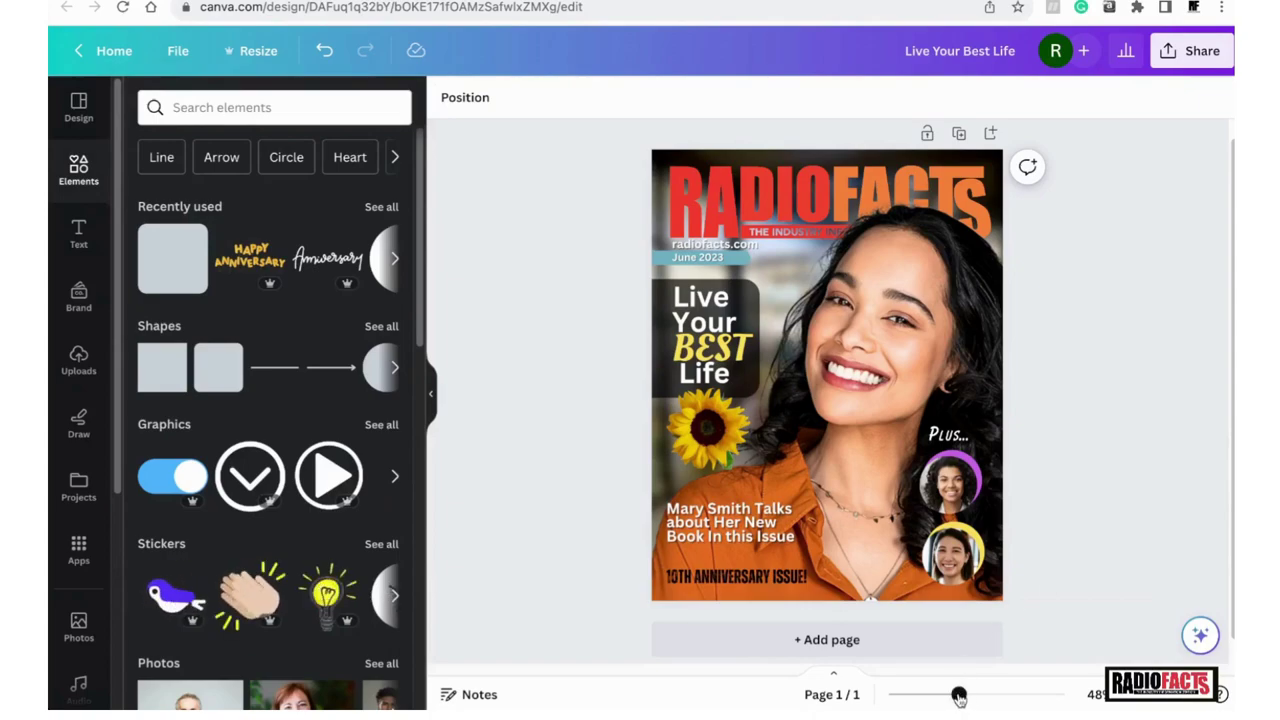
- Examine the cover up close from the logo down to the portraits and anniversary line, ending with the whole page in view
{"action": "mouse_move", "coordinate": [958, 694]}
{"action": "left_mouse_down"}
{"action": "mouse_move", "coordinate": [981, 695]}
{"action": "mouse_move", "coordinate": [970, 695]}
{"action": "left_mouse_up"}
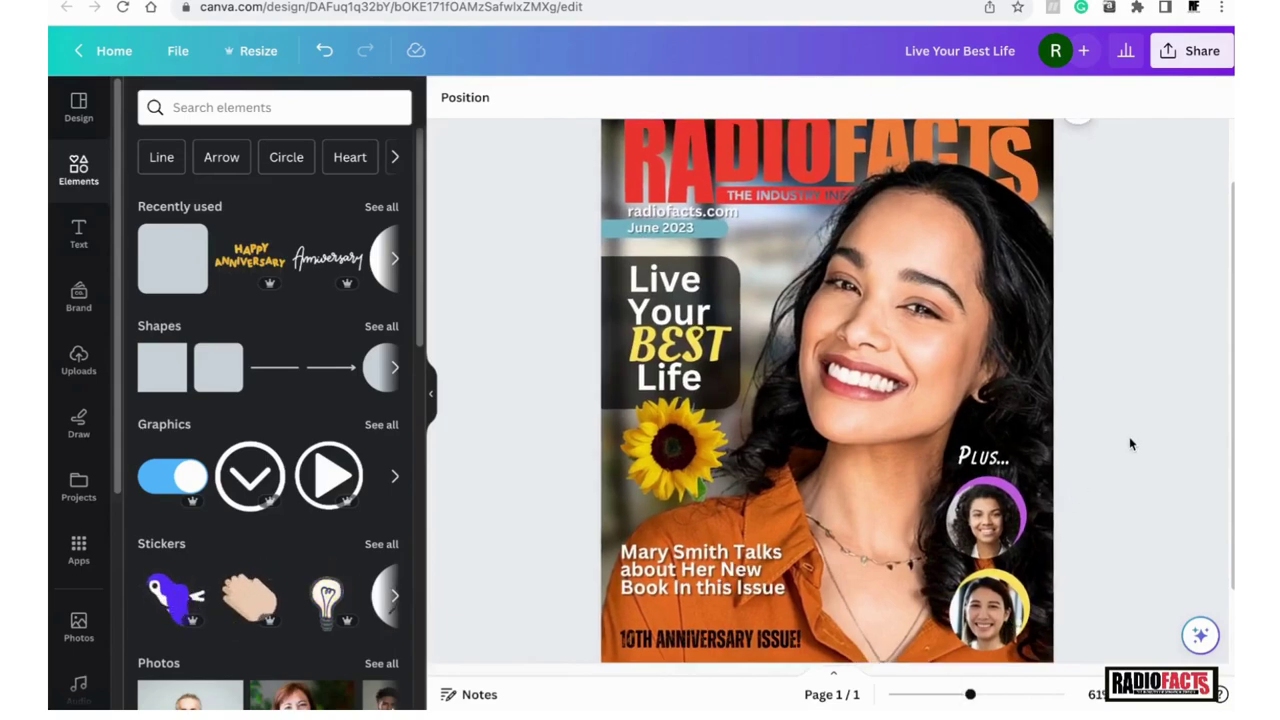
{"action": "scroll", "coordinate": [1128, 435], "scroll_direction": "up", "scroll_amount": 1}
{"action": "scroll", "coordinate": [1128, 443], "scroll_direction": "down", "scroll_amount": 3}
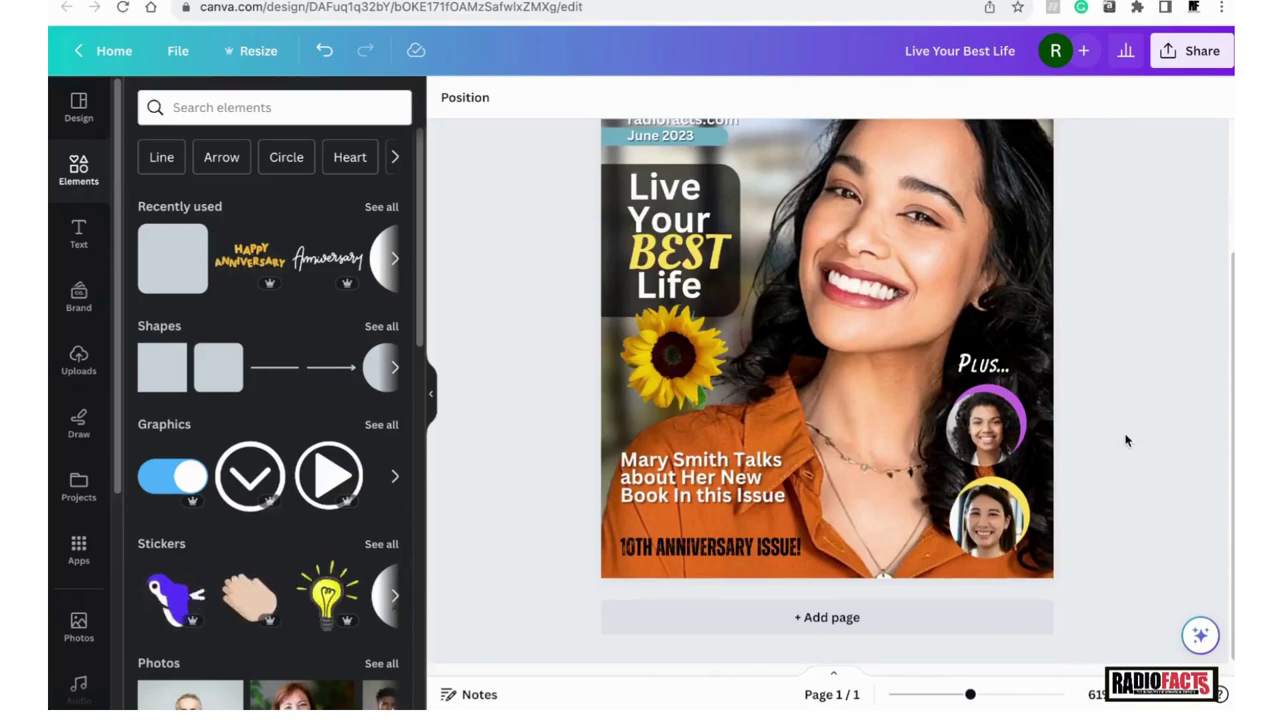
{"action": "scroll", "coordinate": [1106, 459], "scroll_direction": "up", "scroll_amount": 3}
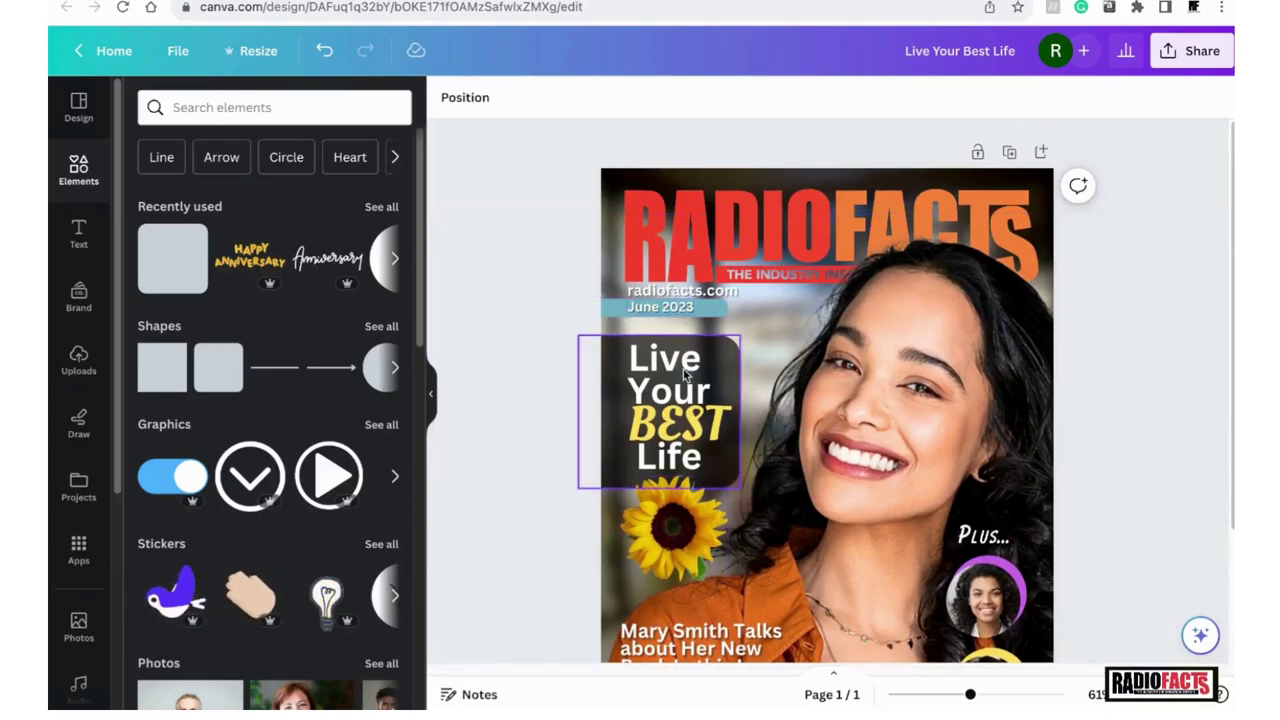
{"action": "scroll", "coordinate": [690, 585], "scroll_direction": "down", "scroll_amount": 3}
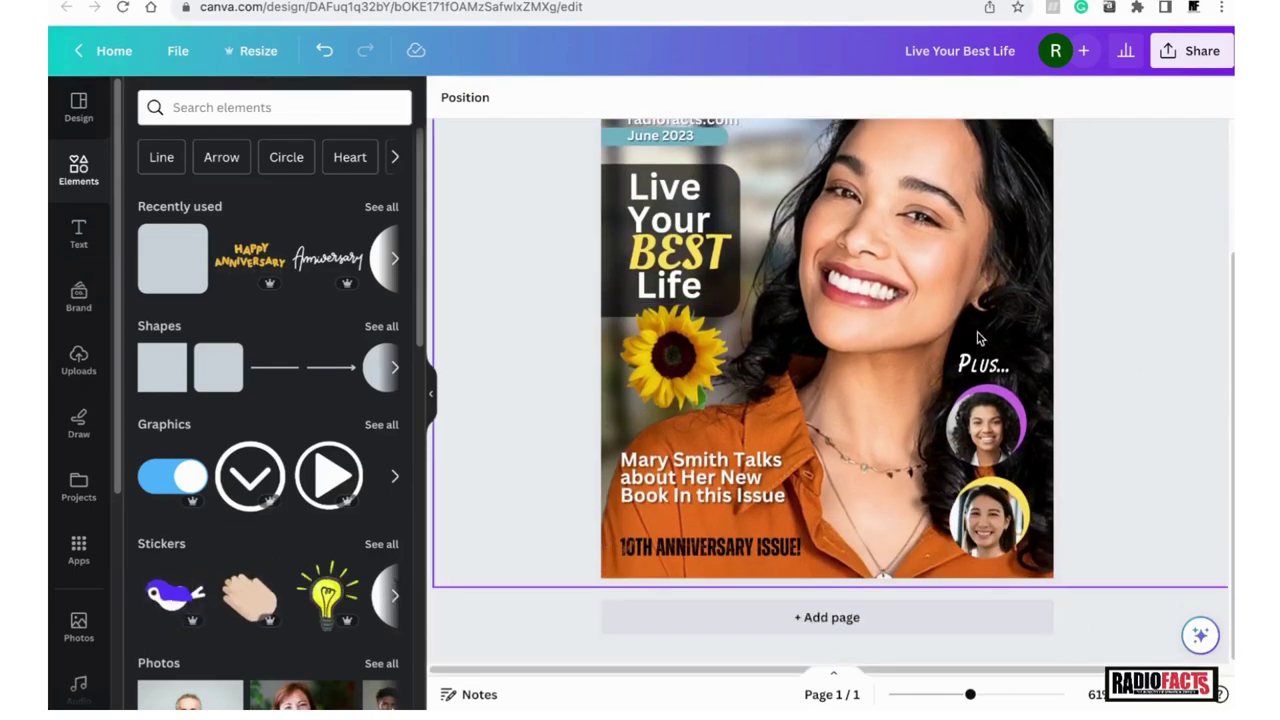
{"action": "scroll", "coordinate": [977, 332], "scroll_direction": "up", "scroll_amount": 2}
{"action": "mouse_move", "coordinate": [970, 694]}
{"action": "left_mouse_down"}
{"action": "mouse_move", "coordinate": [940, 695]}
{"action": "mouse_move", "coordinate": [966, 695]}
{"action": "mouse_move", "coordinate": [955, 695]}
{"action": "left_mouse_up"}
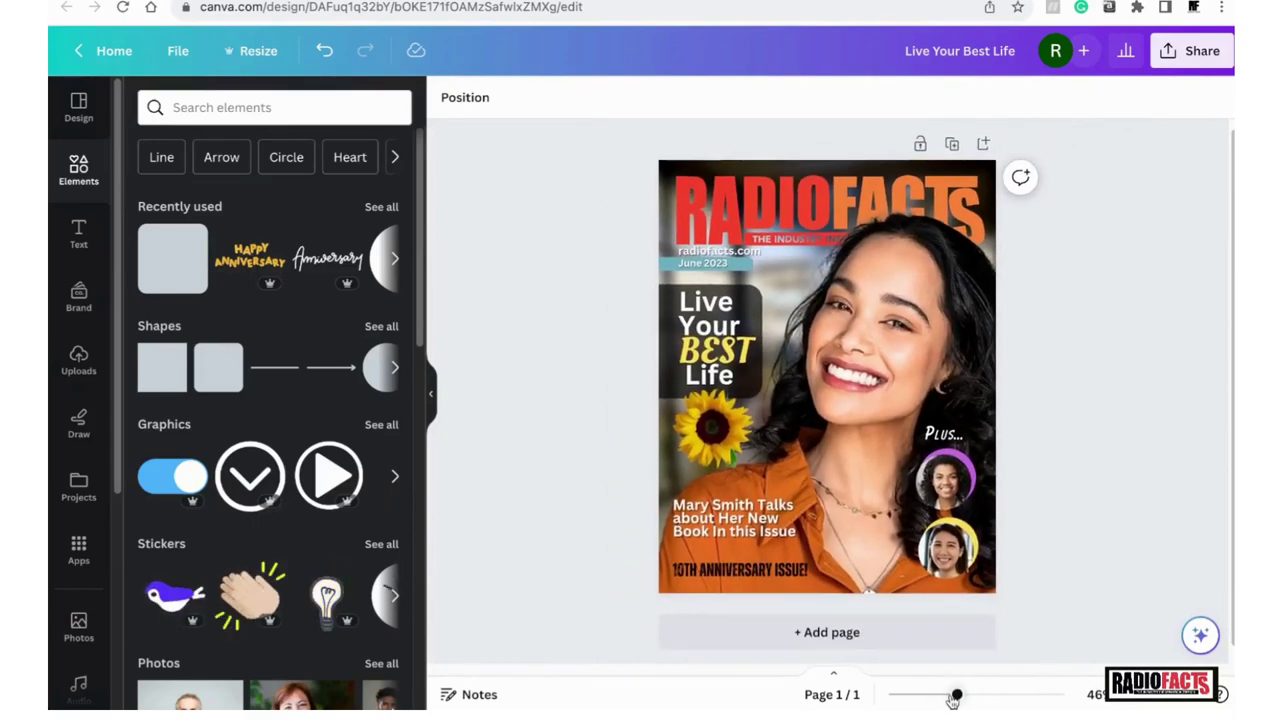